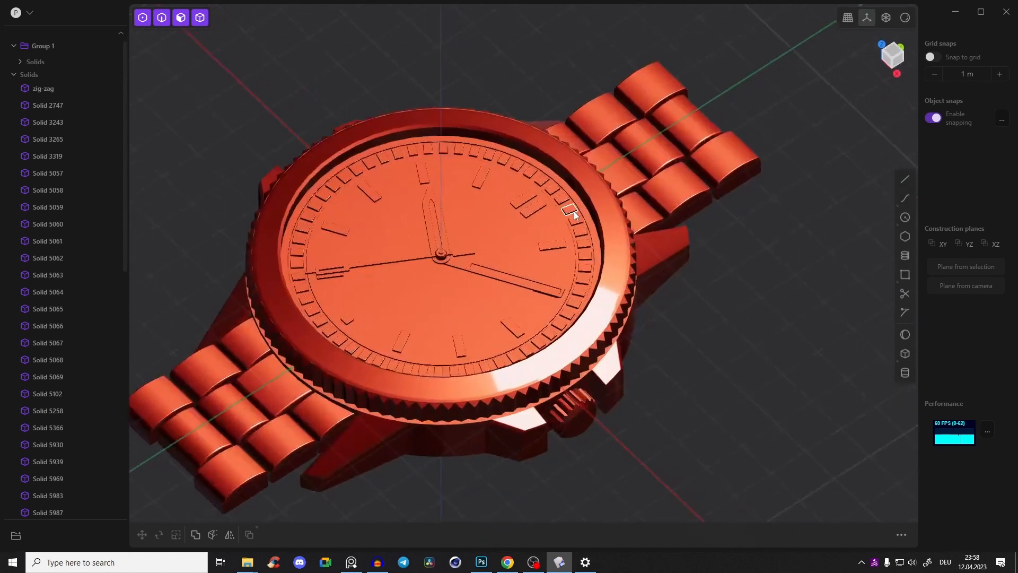
Start a new empty document in place of the finished watch model
middle_click_drag(559, 201, 652, 302)
middle_click_drag(571, 428, 551, 257)
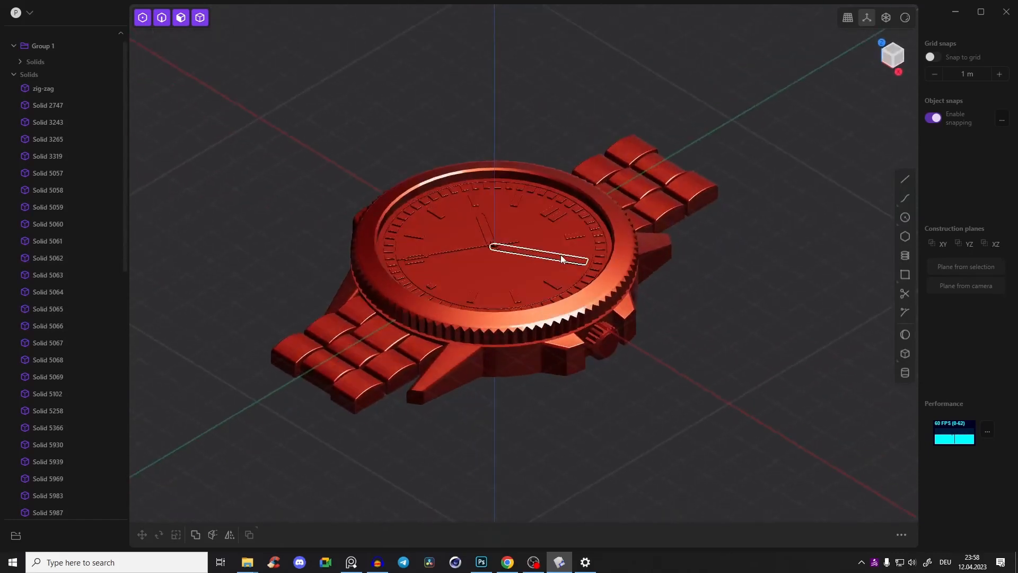
left_click(24, 13)
left_click(59, 23)
middle_click_drag(593, 309, 570, 288)
left_click(351, 561)
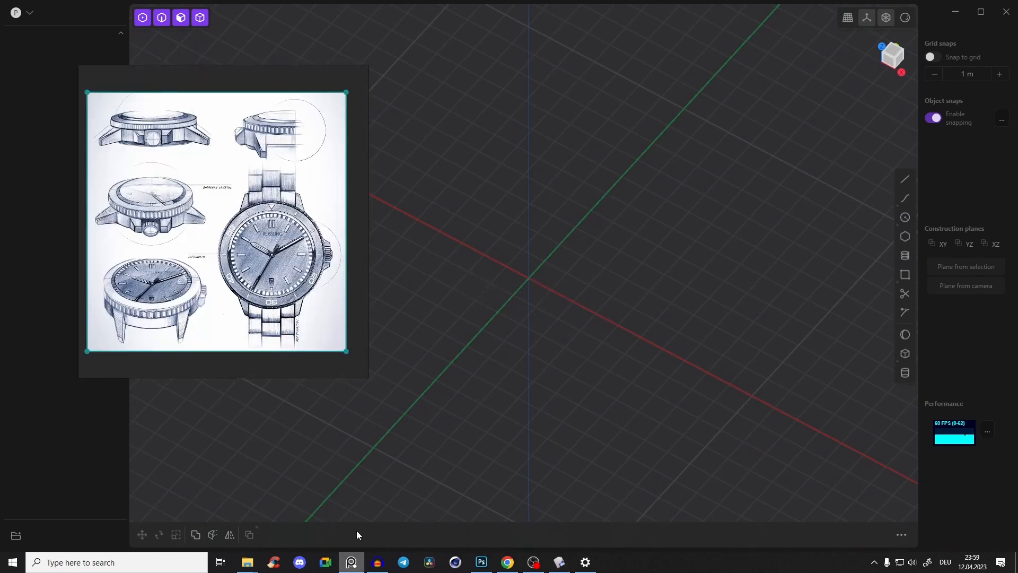
left_click(351, 562)
left_click(29, 18)
middle_click_drag(439, 148, 681, 184)
middle_click_drag(872, 87, 532, 143)
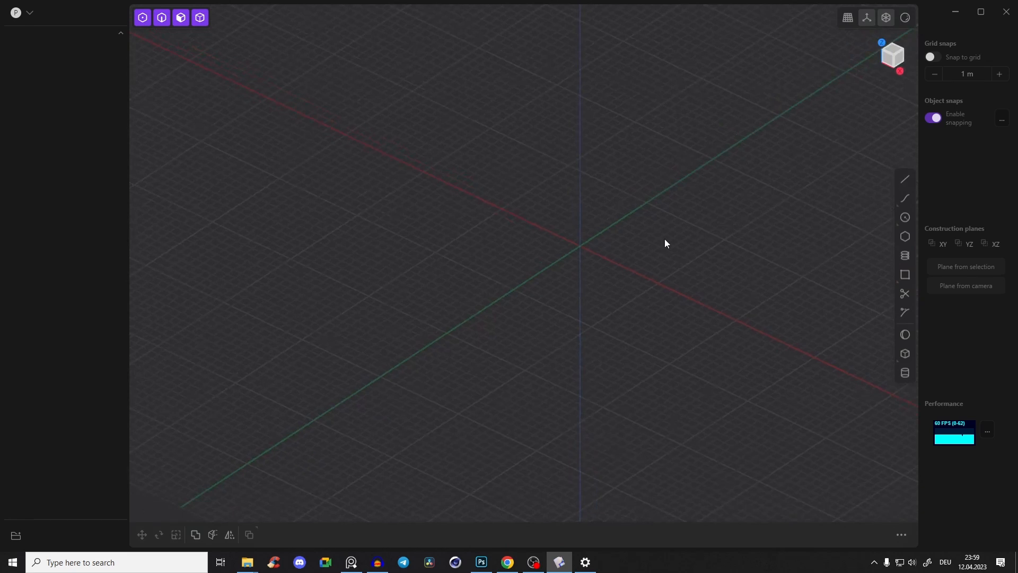
key("f")
key("f")
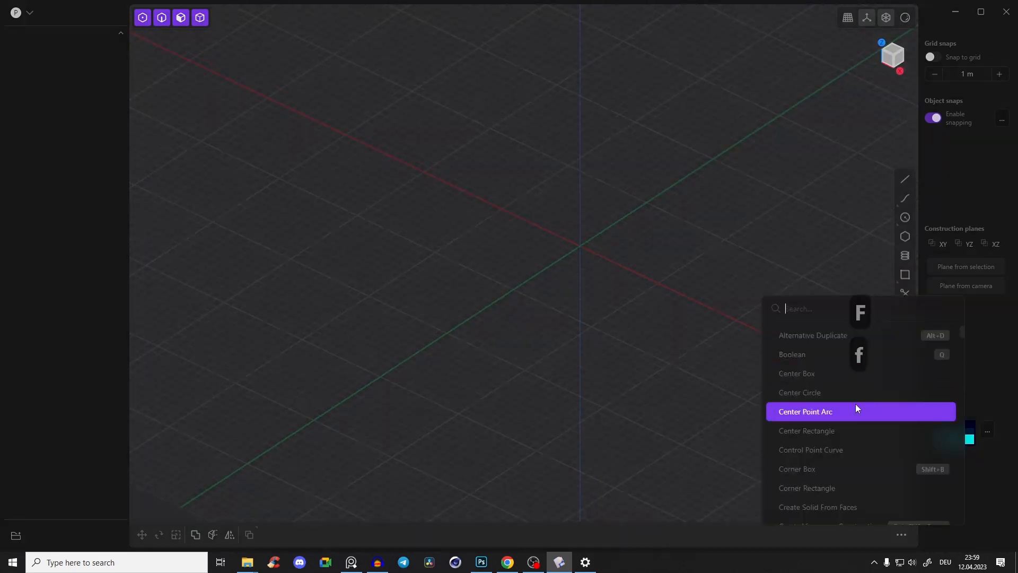
key("Escape")
middle_click_drag(785, 256, 686, 224)
Switch to the top view and import the watch sketch sheet from the Desktop as a reference image
left_click(896, 57)
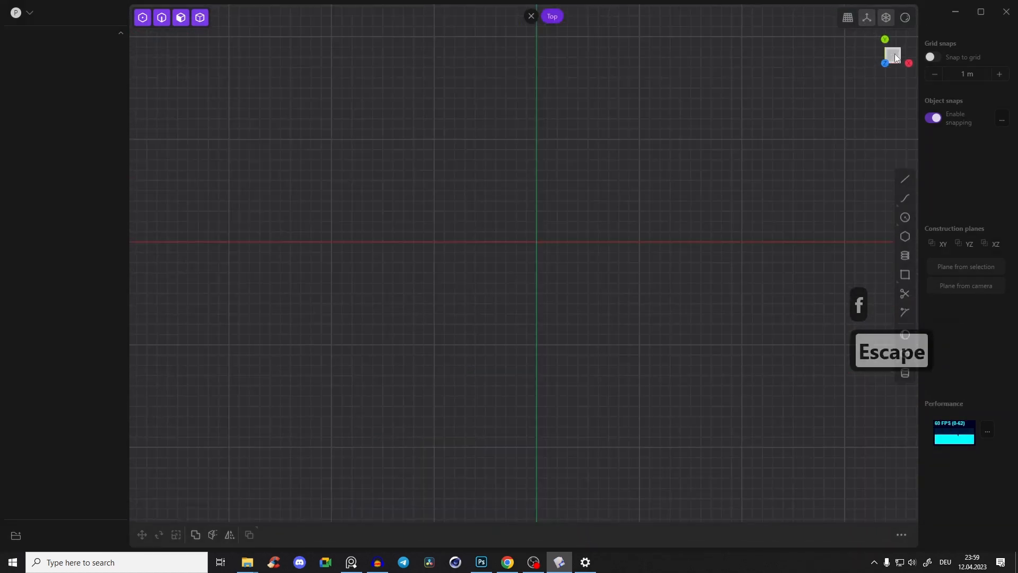
left_click(29, 13)
left_click(63, 46)
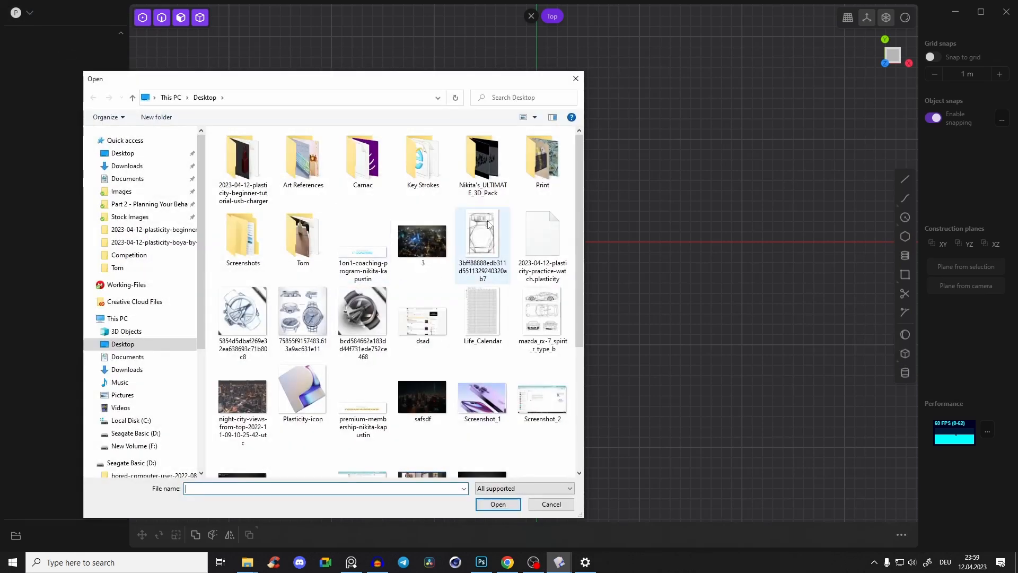
left_click(311, 318)
left_click(497, 504)
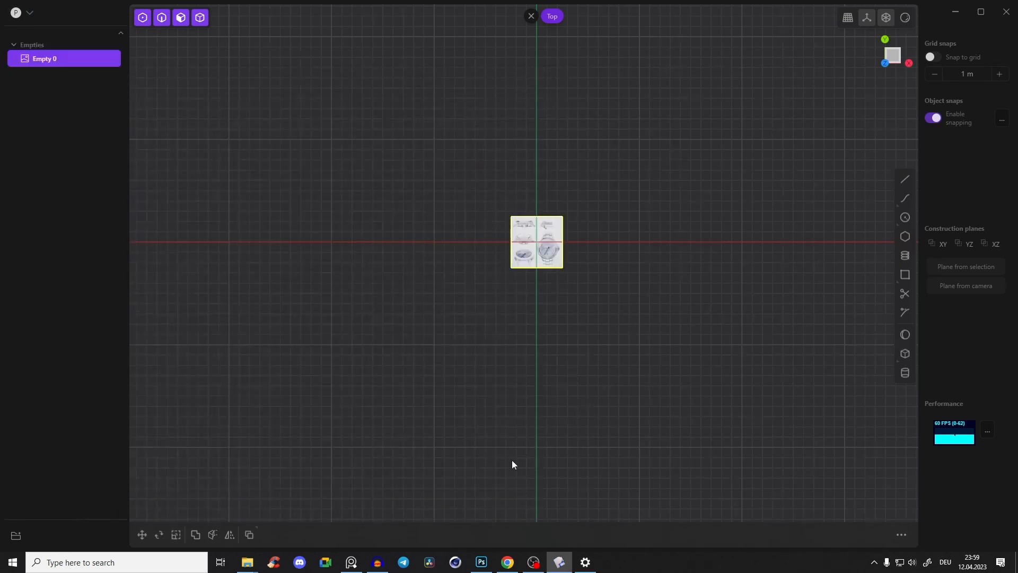
Scale the reference image uniformly by a factor of about 6.4
key("s")
key("s")
left_click(865, 187)
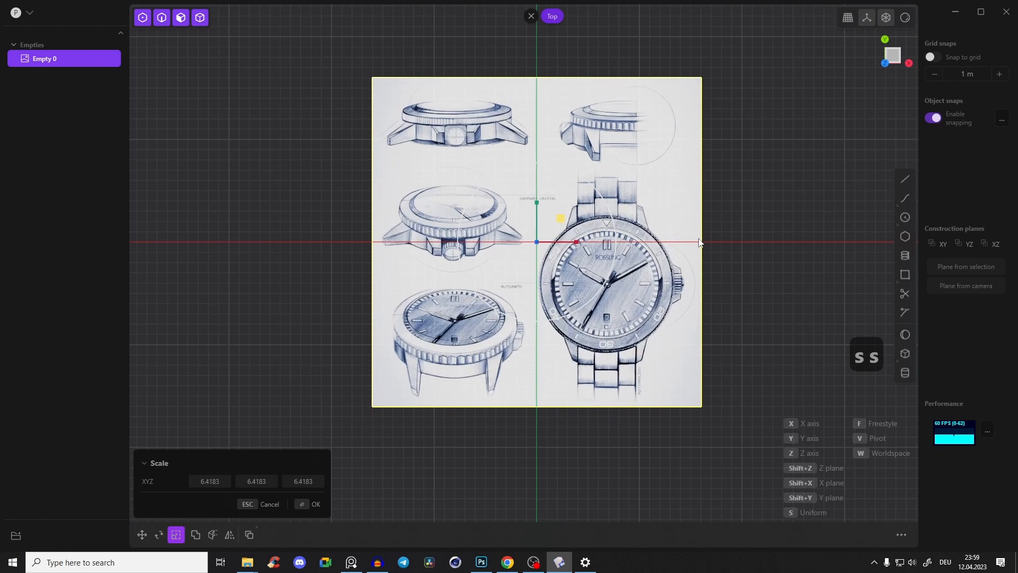
Move the reference image about -6.82 m in X and 4.13 m in Y, placing the front-view dial centre on the origin
middle_click_drag(701, 237, 700, 252, "shift")
key("g")
key("g")
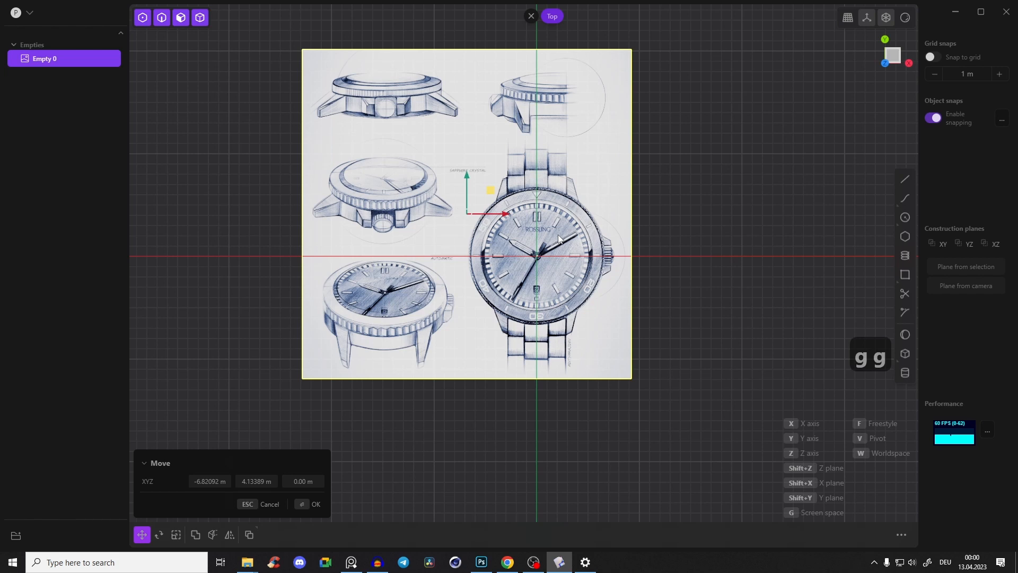
scroll(559, 254, "up", 6)
middle_click_drag(559, 254, 578, 278, "shift")
scroll(575, 277, "down", 3)
Enable opacity for the reference image and set it to 0.26
key("m")
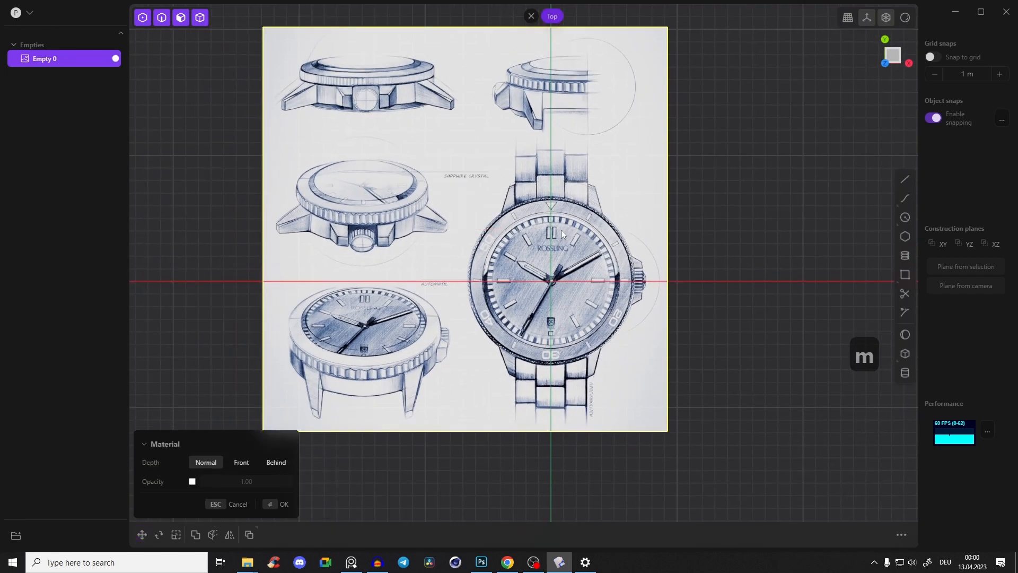
left_click(193, 481)
left_click_drag(239, 481, 228, 482)
middle_click_drag(479, 367, 441, 239)
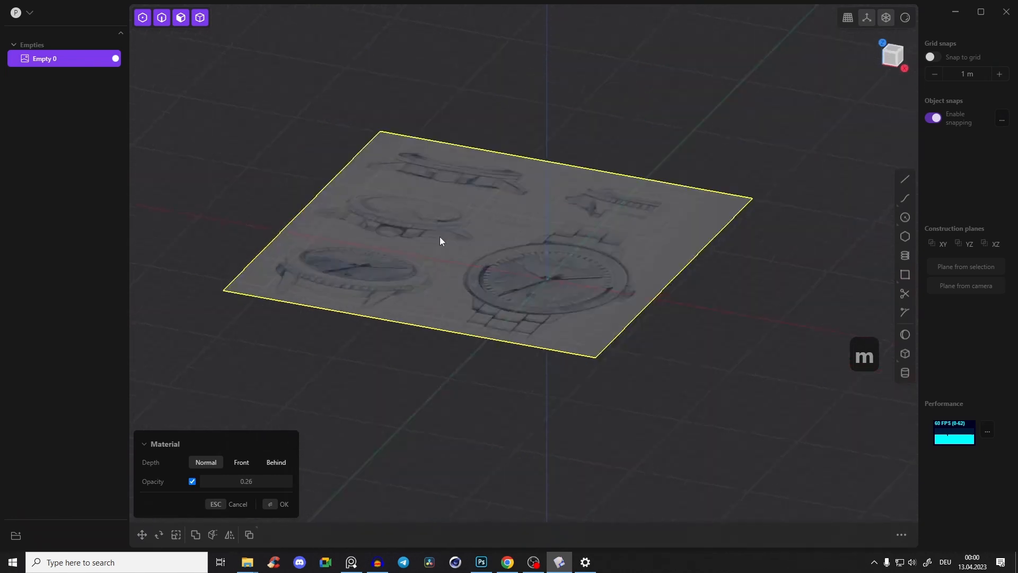
Lower the reference image vertically so it sits well below the ground grid
key("g")
left_click_drag(488, 211, 512, 403)
middle_click_drag(566, 245, 575, 276)
key("Return")
middle_click_drag(536, 210, 523, 293)
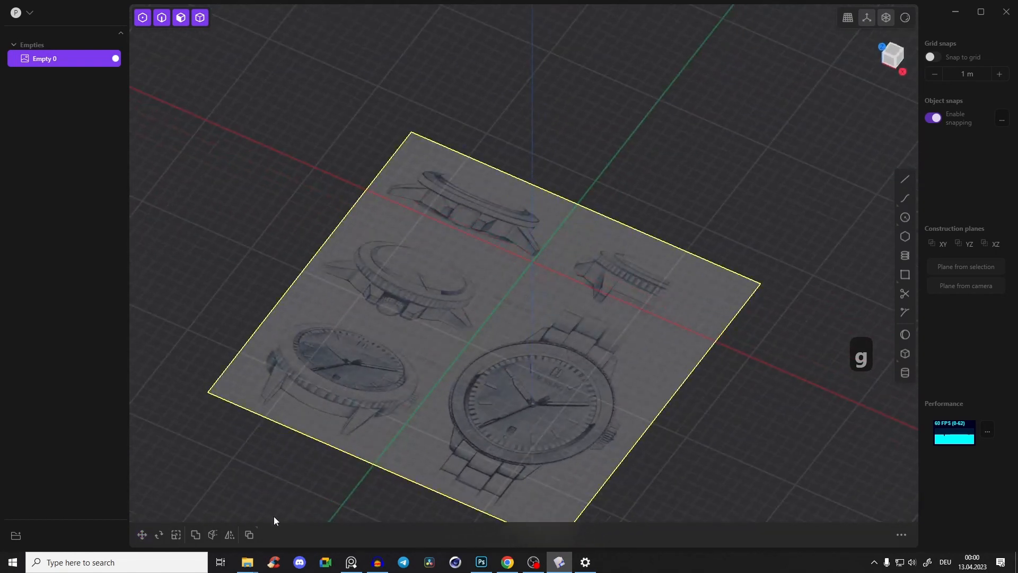
Set the reference image's depth to Front and its opacity to 0.15
key("m")
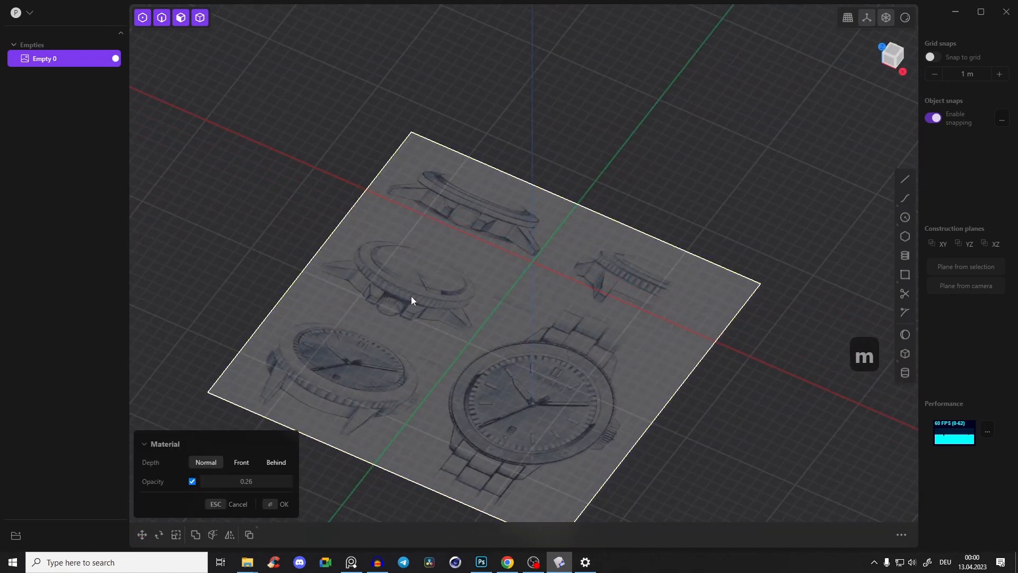
left_click(243, 465)
middle_click_drag(403, 344, 576, 207)
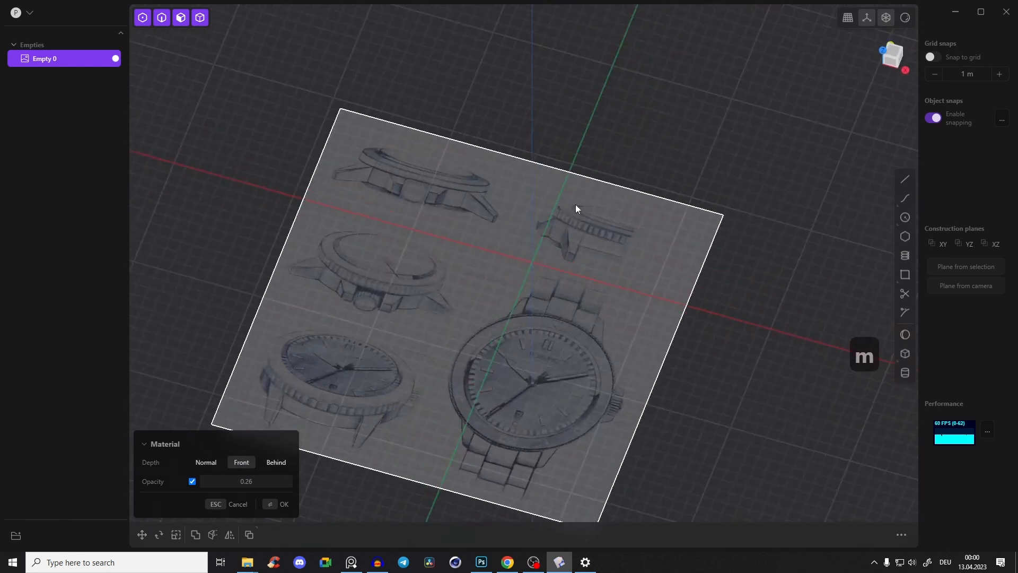
left_click(895, 49)
scroll(555, 256, "up", 6)
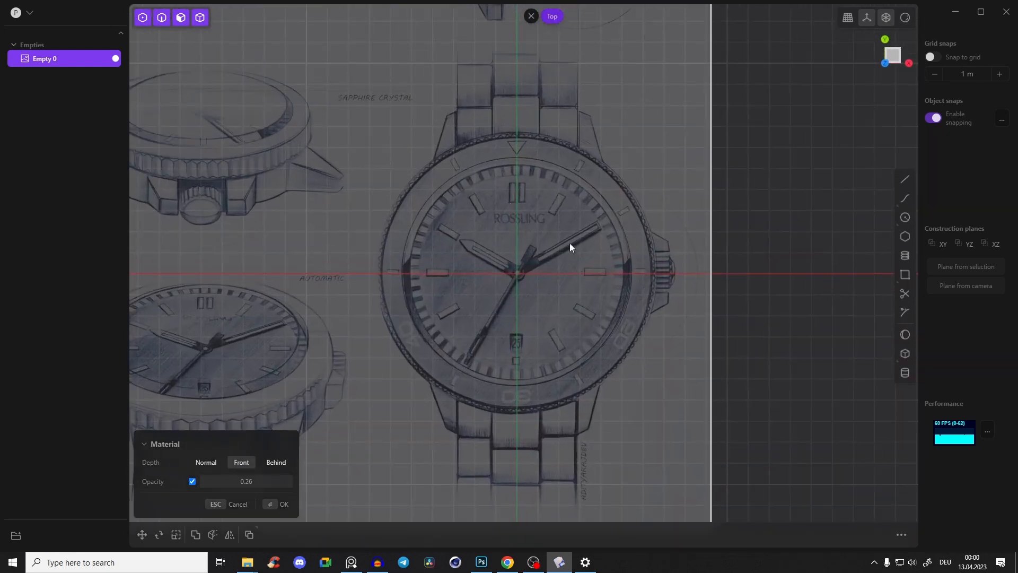
left_click_drag(260, 480, 252, 481)
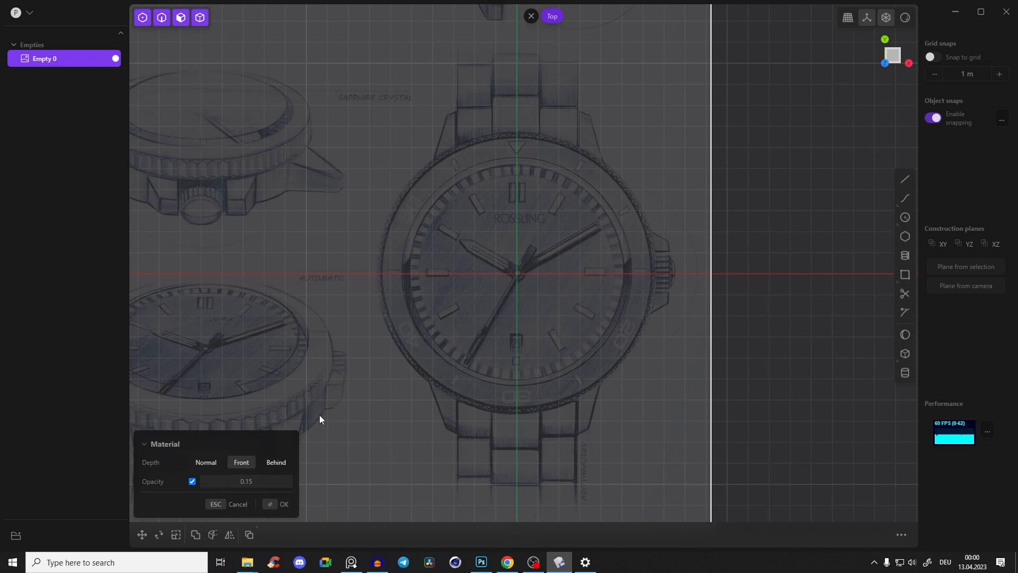
Switch to PureRef, enlarge its window and examine the case, lugs, crown and dial in the sketch's side, perspective and front views
left_click(352, 562)
left_click_drag(366, 376, 454, 450)
scroll(255, 238, "up", 5)
mouse_move(150, 197)
middle_mouse_down()
mouse_move(167, 219)
mouse_move(277, 247)
middle_mouse_up()
scroll(237, 243, "up", 3)
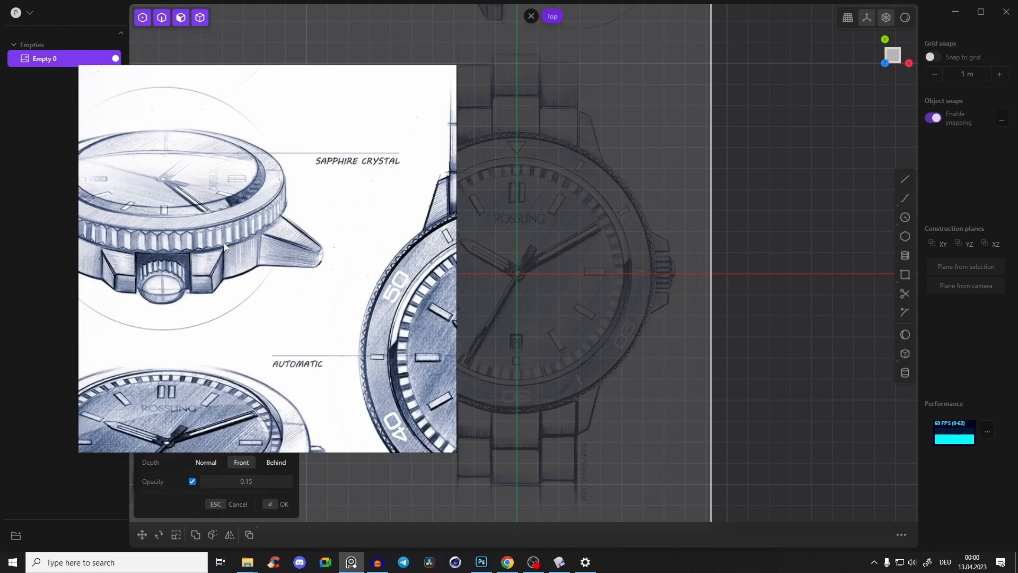
mouse_move(273, 244)
middle_mouse_down()
mouse_move(261, 193)
mouse_move(284, 137)
middle_mouse_up()
scroll(351, 125, "down", 3)
middle_click_drag(351, 125, 264, 335)
mouse_move(276, 195)
middle_mouse_down()
mouse_move(333, 259)
mouse_move(251, 293)
mouse_move(157, 236)
middle_mouse_up()
scroll(212, 218, "up", 4)
scroll(291, 262, "down", 2)
scroll(251, 293, "down", 2)
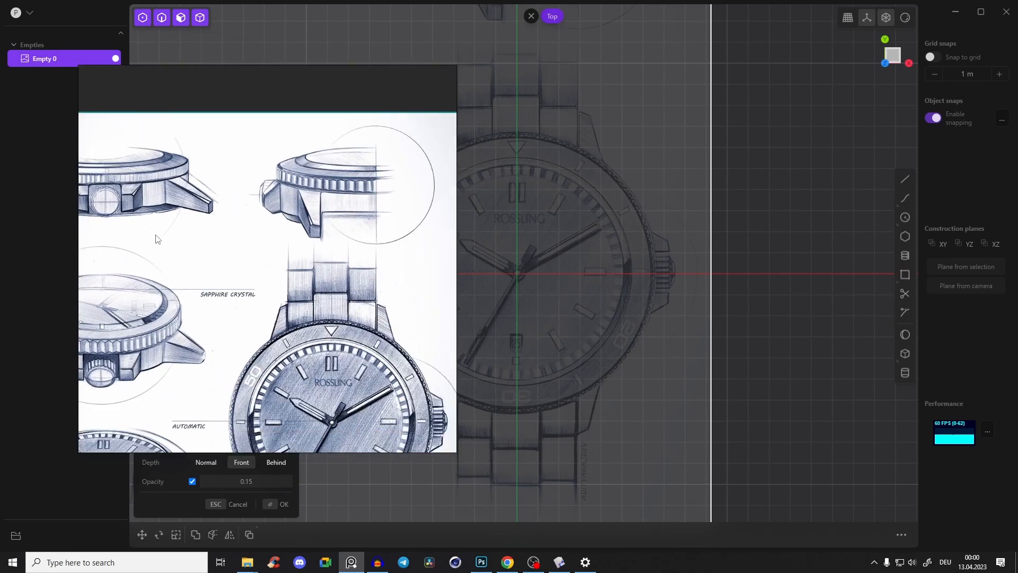
mouse_move(346, 330)
middle_mouse_down()
mouse_move(322, 207)
mouse_move(355, 304)
middle_mouse_up()
scroll(335, 269, "up", 2)
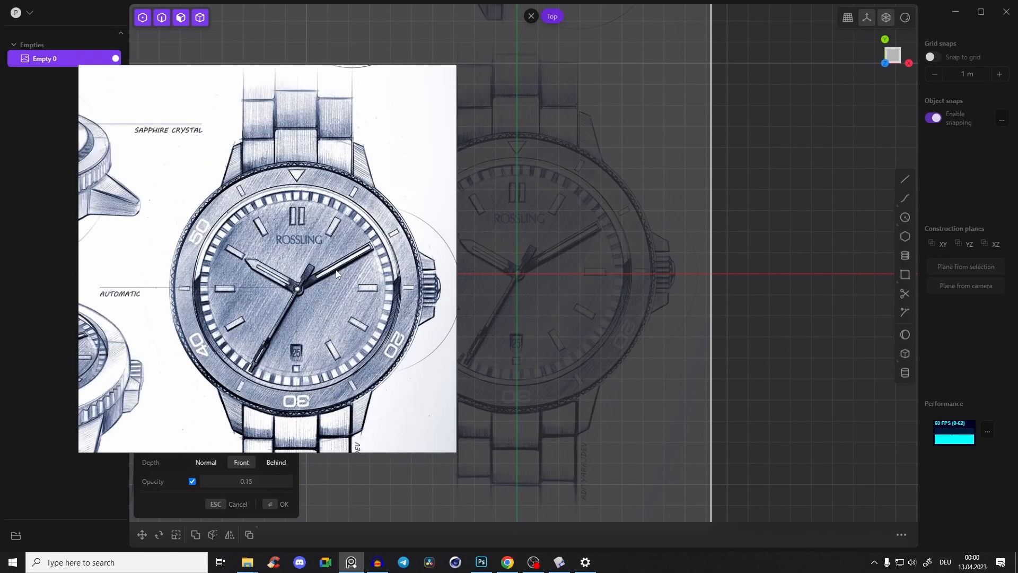
middle_click_drag(270, 274, 365, 219)
mouse_move(255, 307)
middle_mouse_down()
mouse_move(334, 251)
mouse_move(346, 294)
mouse_move(248, 321)
mouse_move(191, 302)
mouse_move(393, 283)
middle_mouse_up()
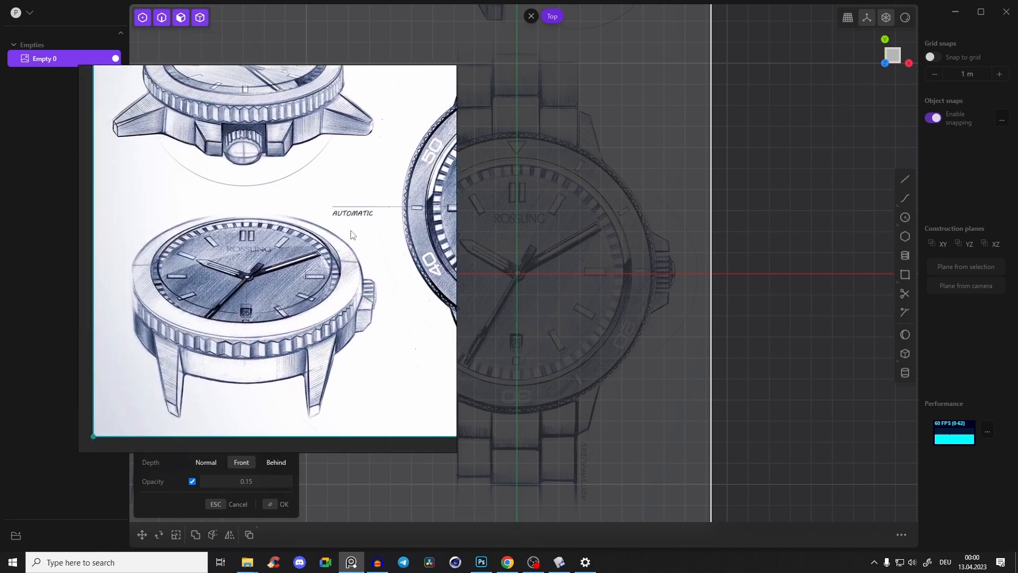
middle_click_drag(352, 236, 311, 348)
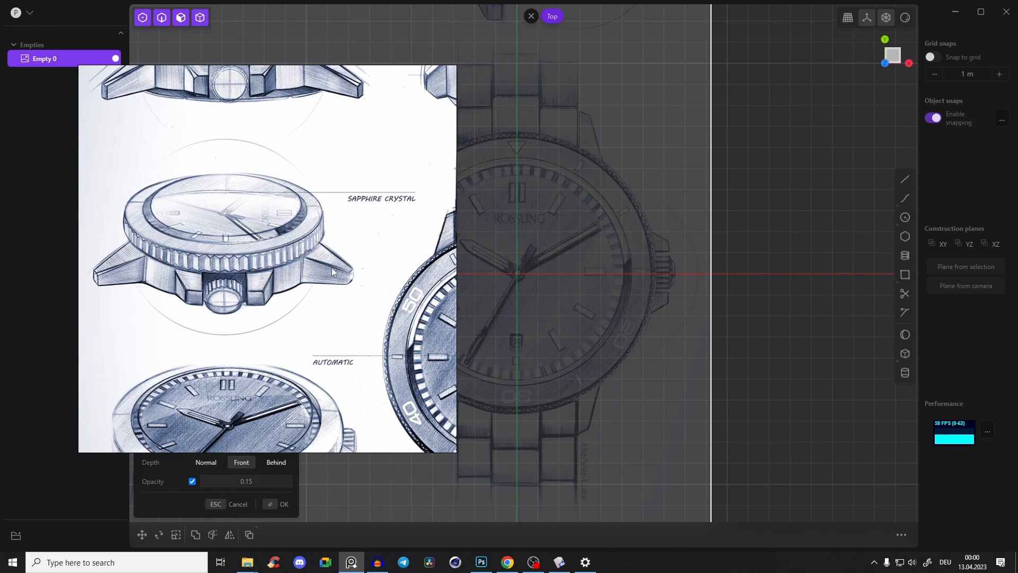
middle_click_drag(285, 263, 288, 276)
mouse_move(230, 320)
middle_mouse_down()
mouse_move(259, 349)
mouse_move(220, 354)
middle_mouse_up()
middle_click_drag(355, 258, 318, 227)
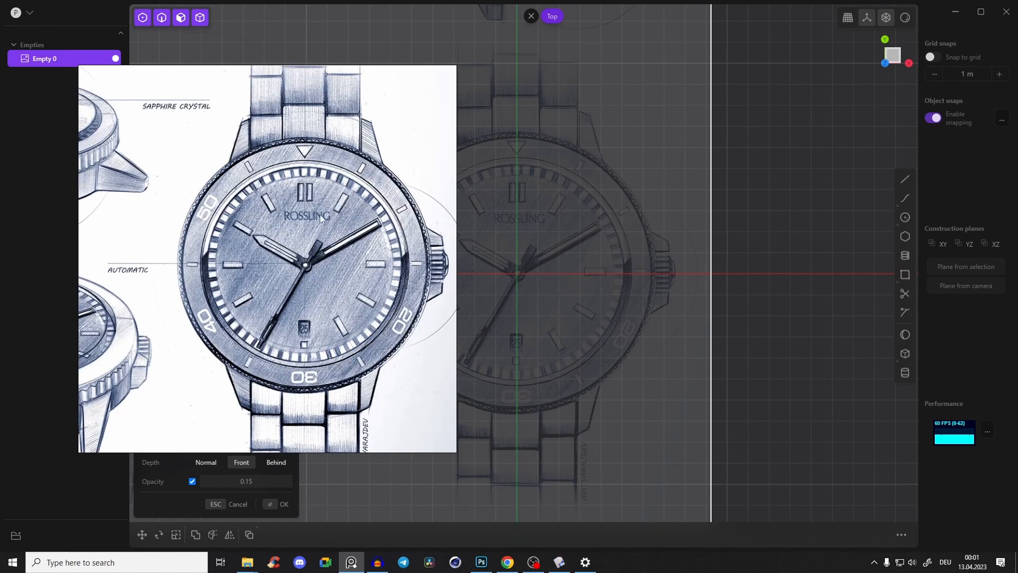
middle_click_drag(313, 343, 374, 254)
mouse_move(285, 293)
middle_mouse_down()
mouse_move(329, 319)
mouse_move(325, 366)
mouse_move(373, 435)
middle_mouse_up()
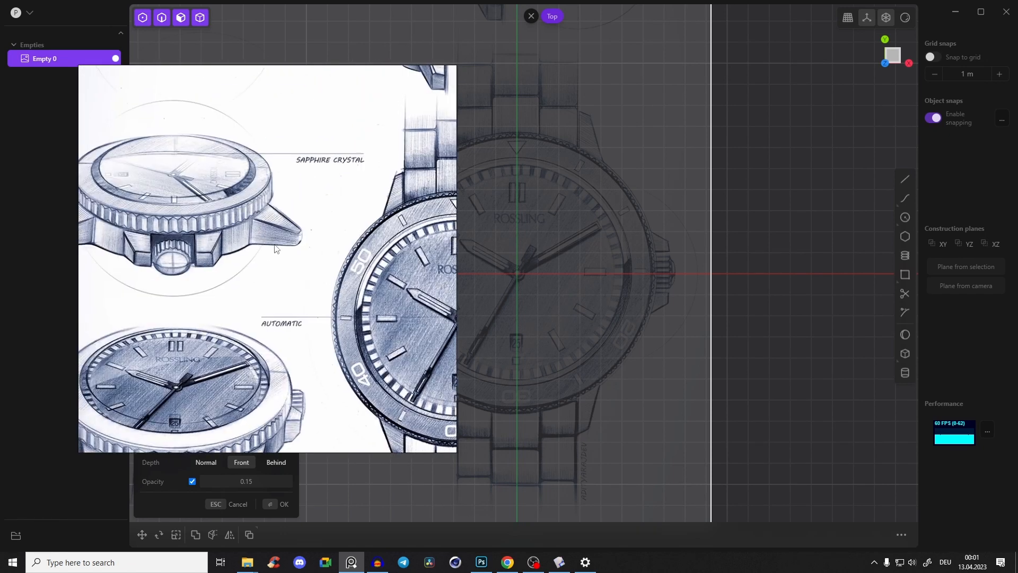
middle_click_drag(275, 248, 310, 255)
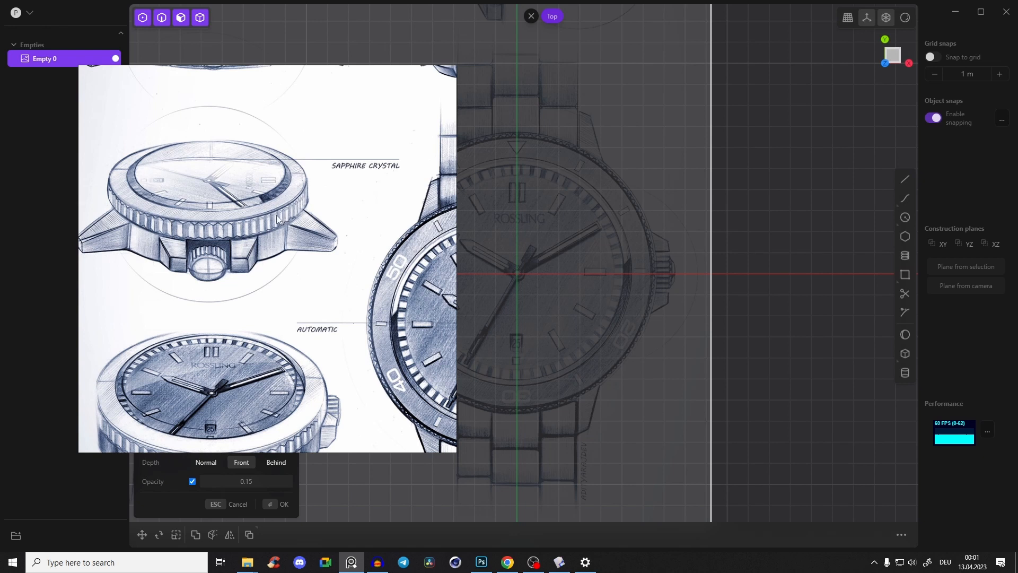
middle_click_drag(260, 222, 259, 214)
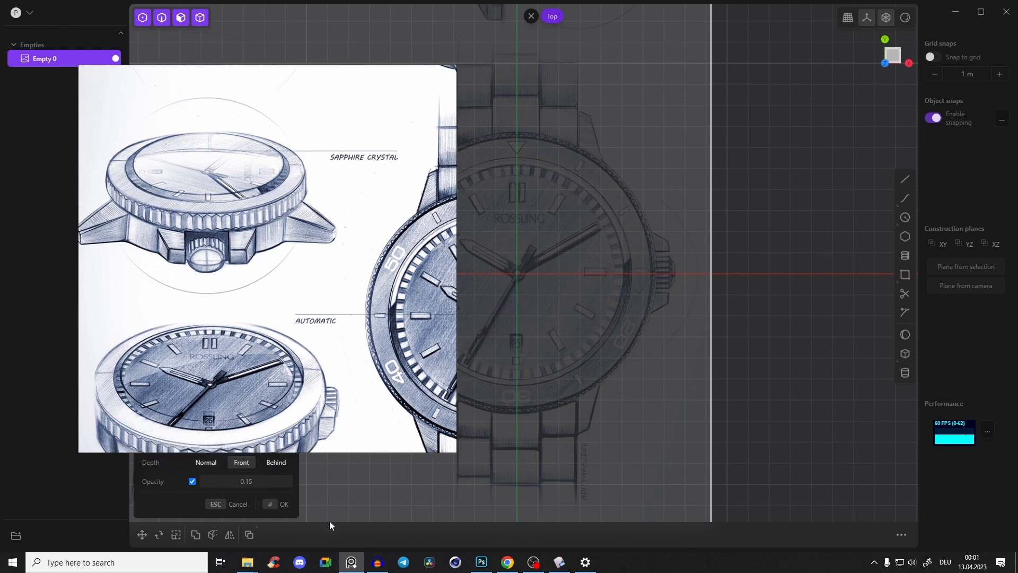
left_click(352, 562)
Draw a circle of about 6.59 m radius centred on the origin, tracing the watch's outer bezel in the front view
scroll(581, 245, "up", 2)
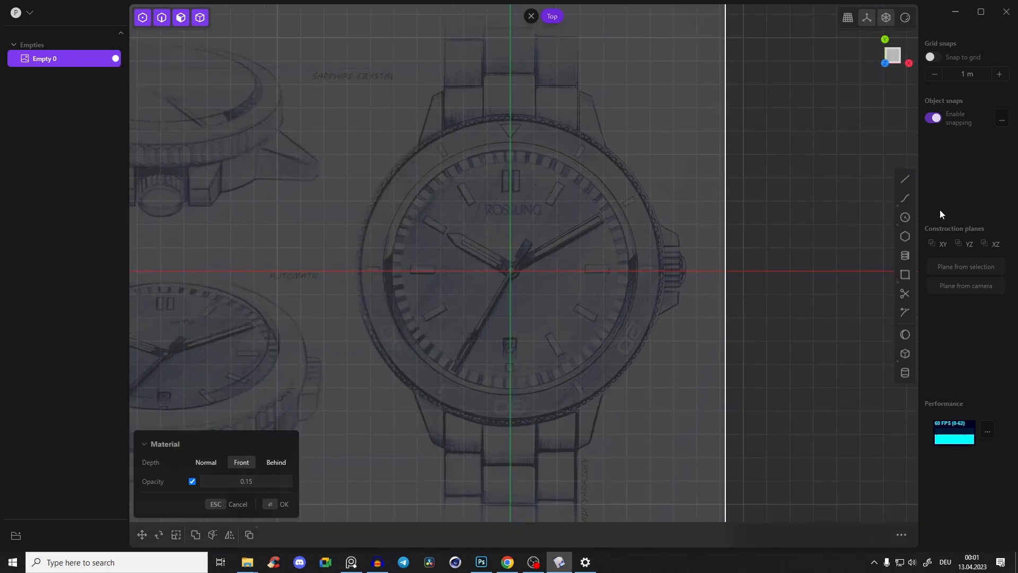
left_click(906, 218)
left_click(510, 271)
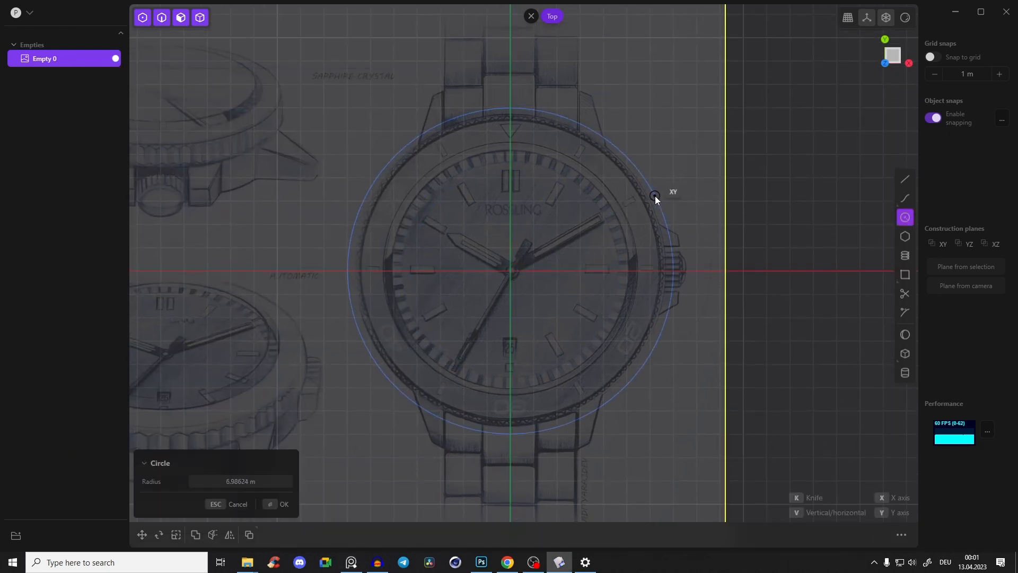
left_click(644, 196)
right_click(615, 149)
scroll(661, 192, "up", 5)
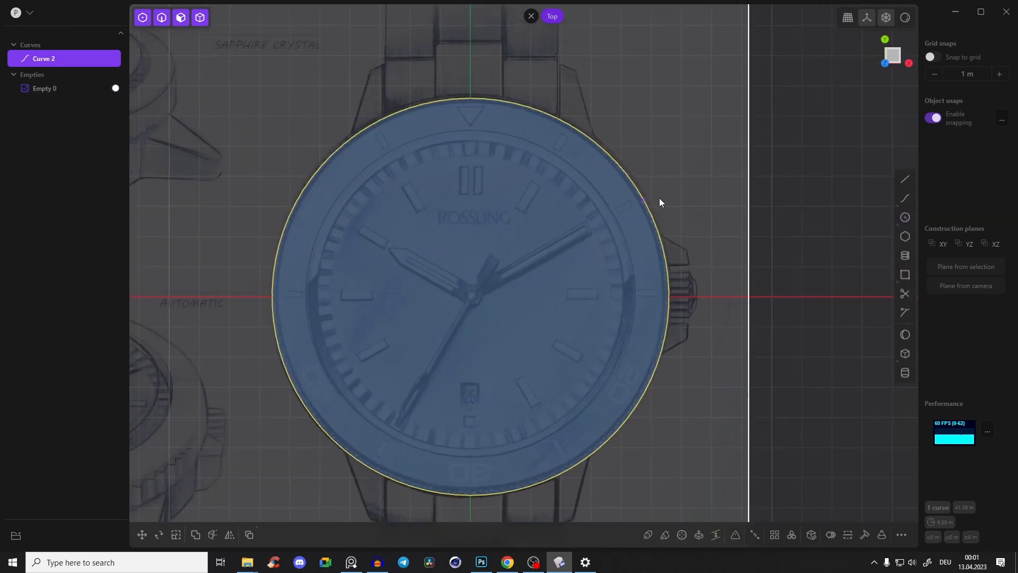
middle_click_drag(661, 193, 700, 215, "shift")
scroll(621, 177, "up", 3)
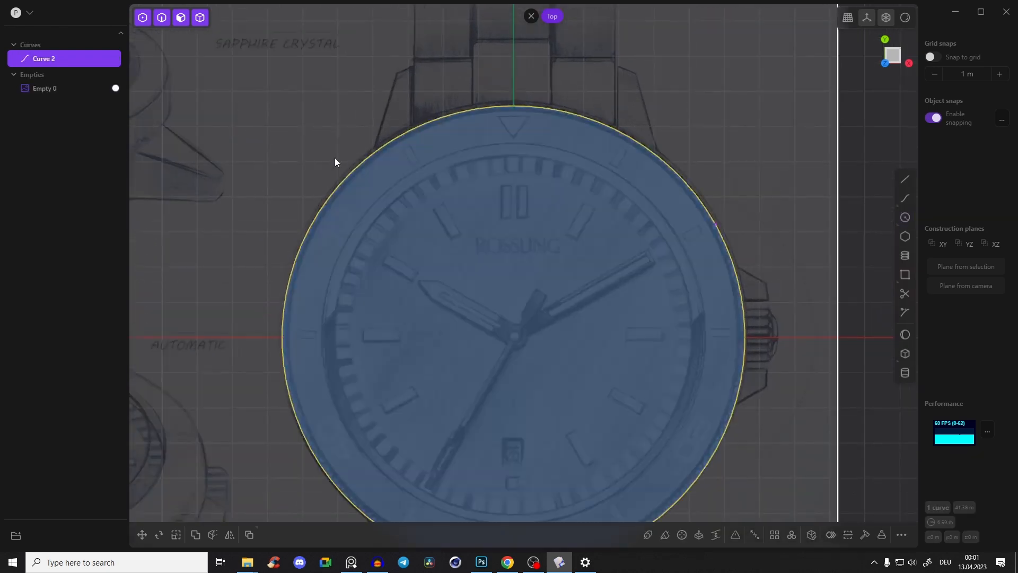
Examine the bezel's rim and knurled edge in the PureRef sketch, comparing the front and perspective views
left_click(351, 562)
scroll(290, 244, "up", 3)
middle_click_drag(290, 242, 42, 199)
middle_click_drag(352, 158, 256, 191)
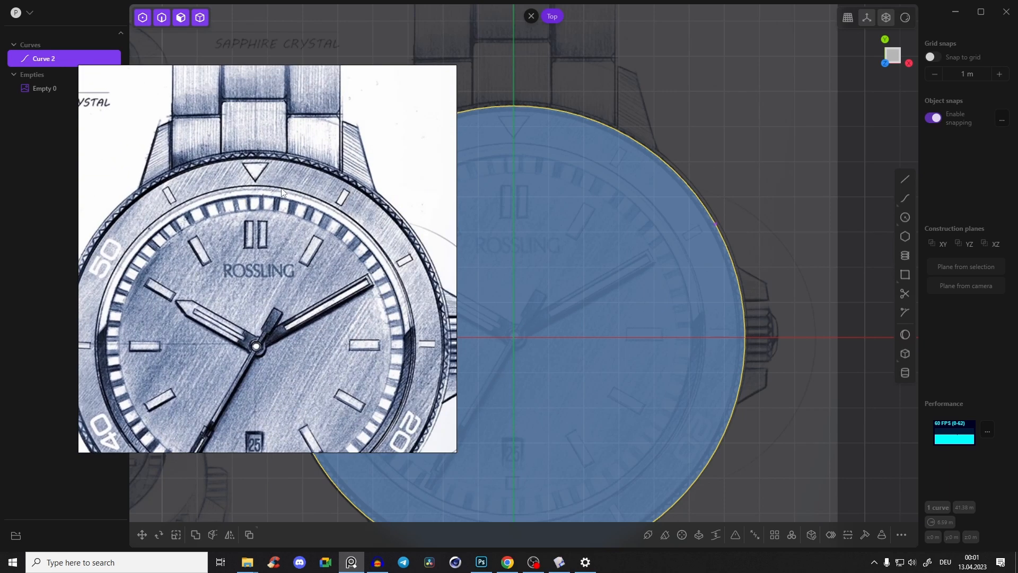
scroll(592, 160, "up", 1)
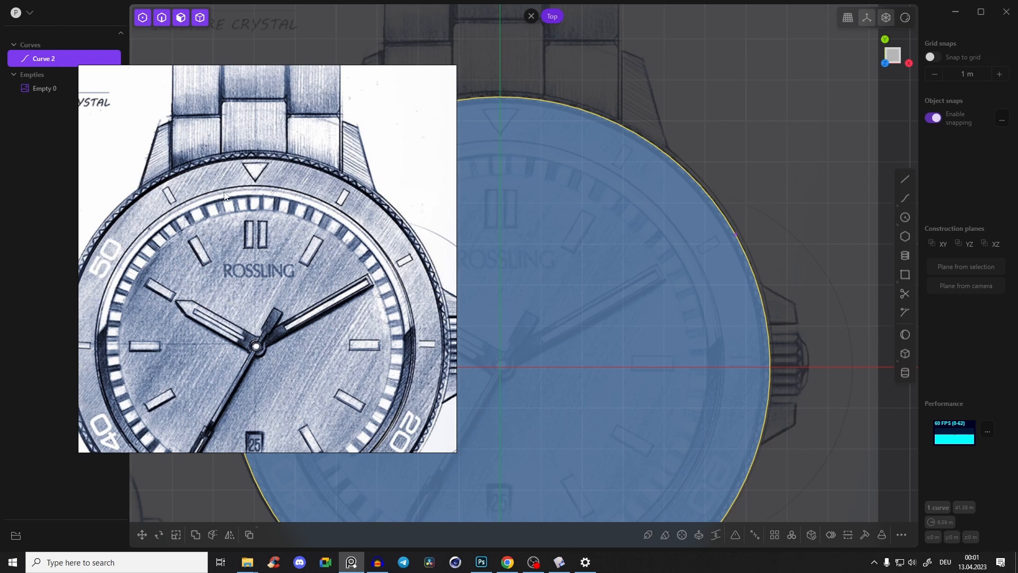
scroll(220, 195, "down", 3)
scroll(216, 168, "up", 3)
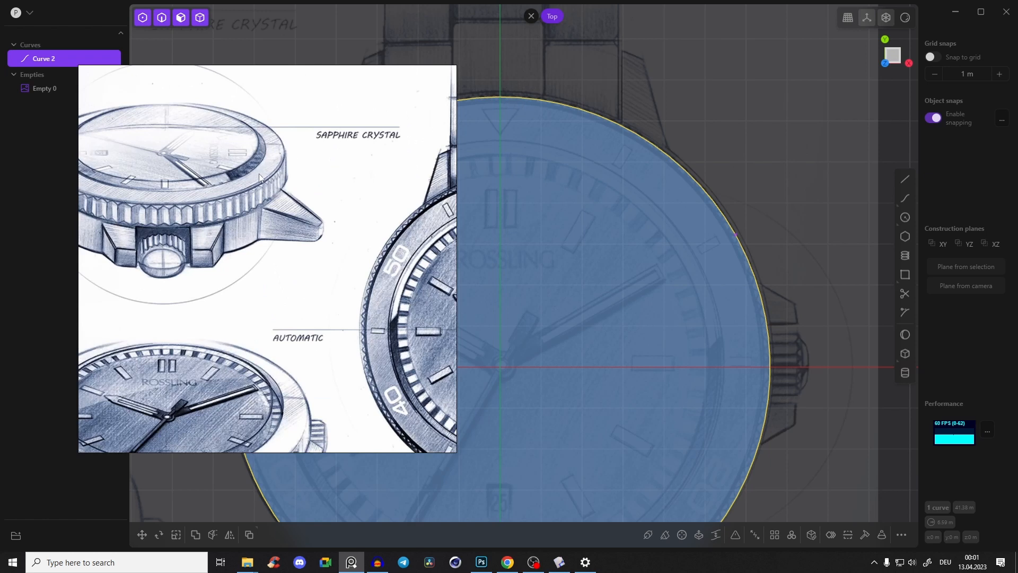
middle_click_drag(279, 165, 218, 178)
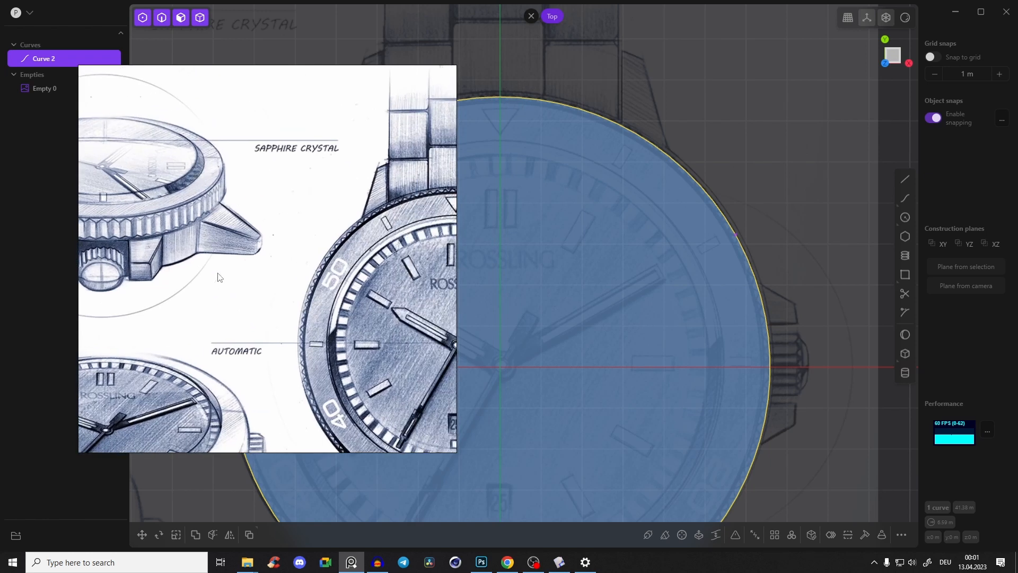
middle_click_drag(220, 276, 238, 176)
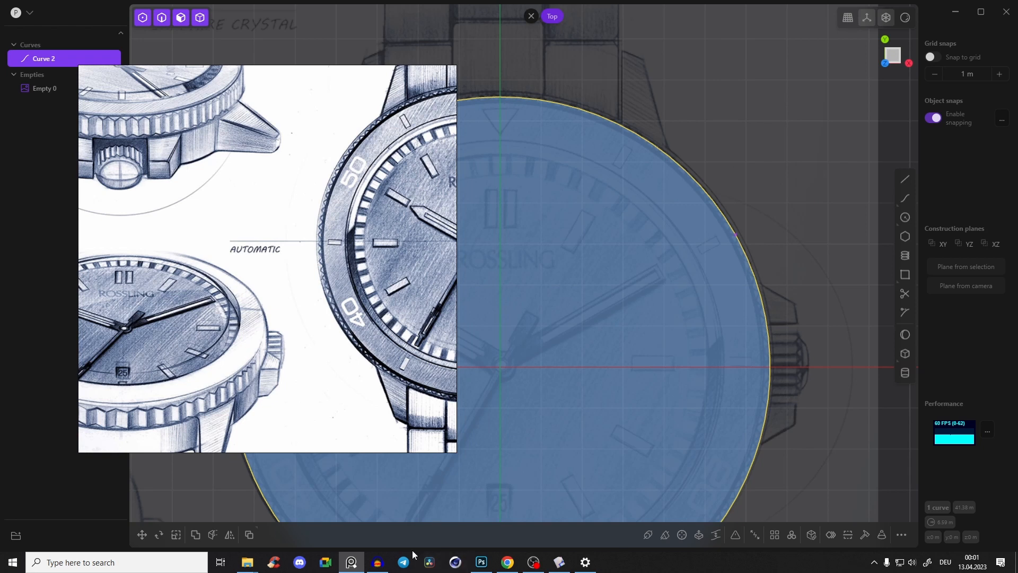
left_click(351, 562)
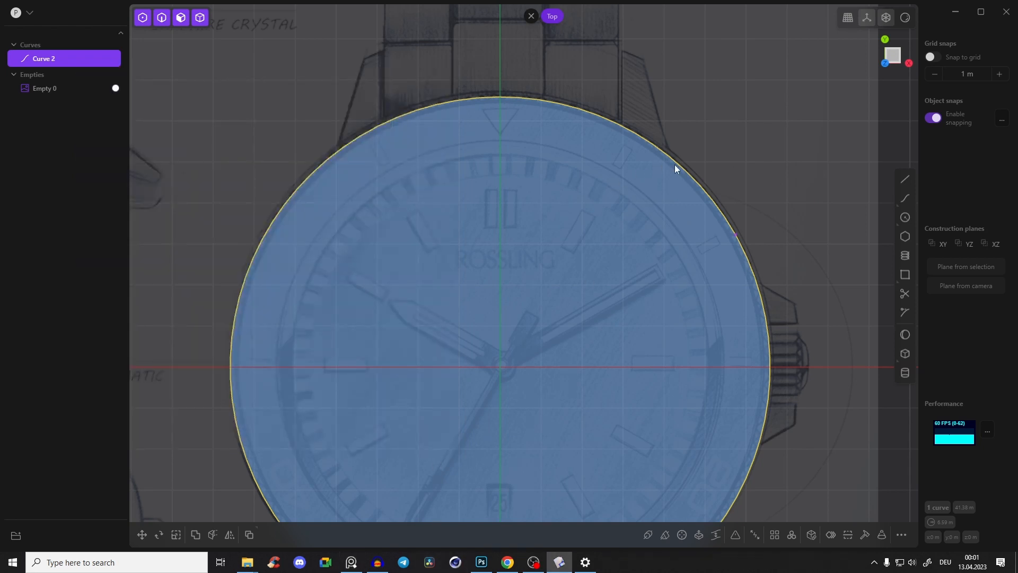
Offset the bezel circle inward by about 1.07 m, following the inner edge of the bezel in the reference
key("o")
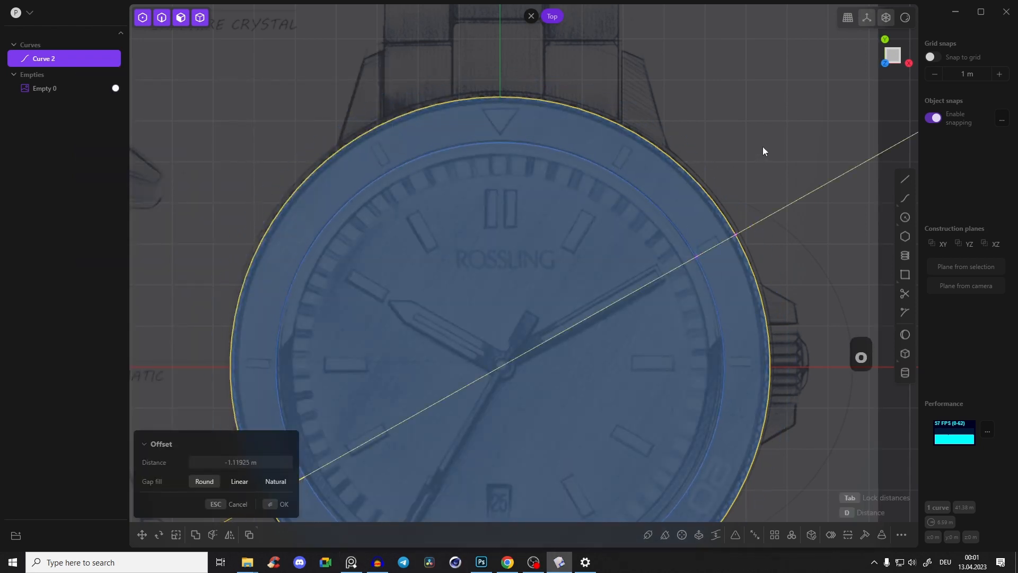
left_click(761, 149)
middle_click_drag(717, 206, 714, 156, "shift")
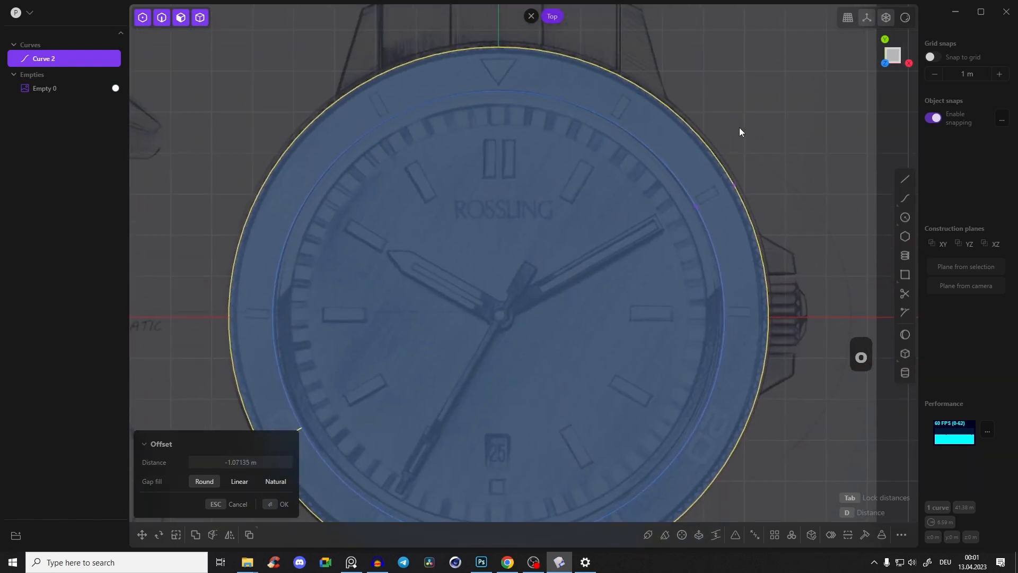
key("Return")
Extrude the ring-shaped region between the two circles upward into a solid bezel ring
middle_click_drag(714, 173, 665, 87)
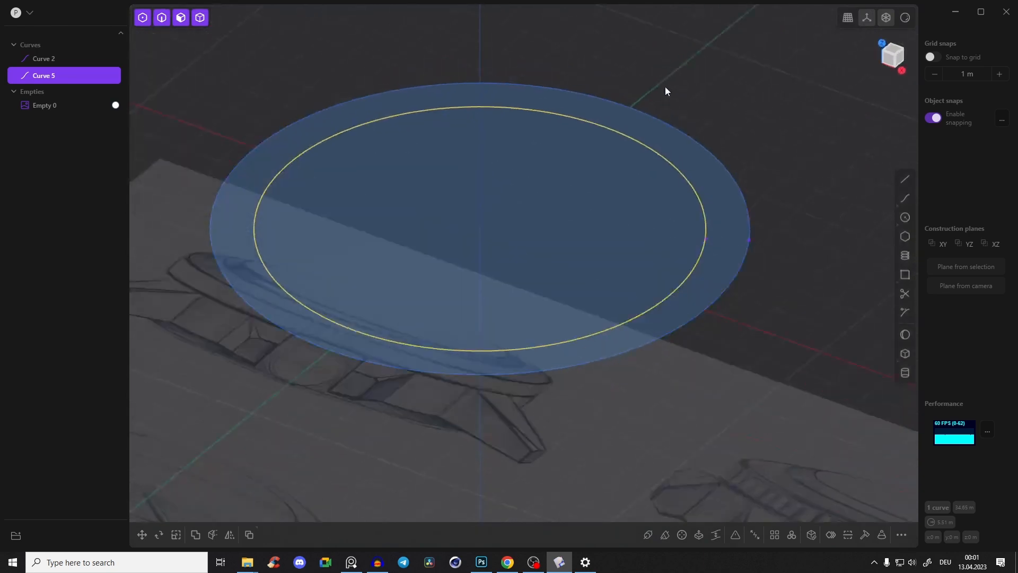
left_click(710, 198)
key("e")
left_click_drag(684, 205, 690, 161)
key("ctrl+z")
key("e")
middle_click_drag(680, 245, 657, 217)
left_click_drag(692, 170, 695, 175)
right_click(678, 163)
middle_click_drag(638, 253, 634, 278)
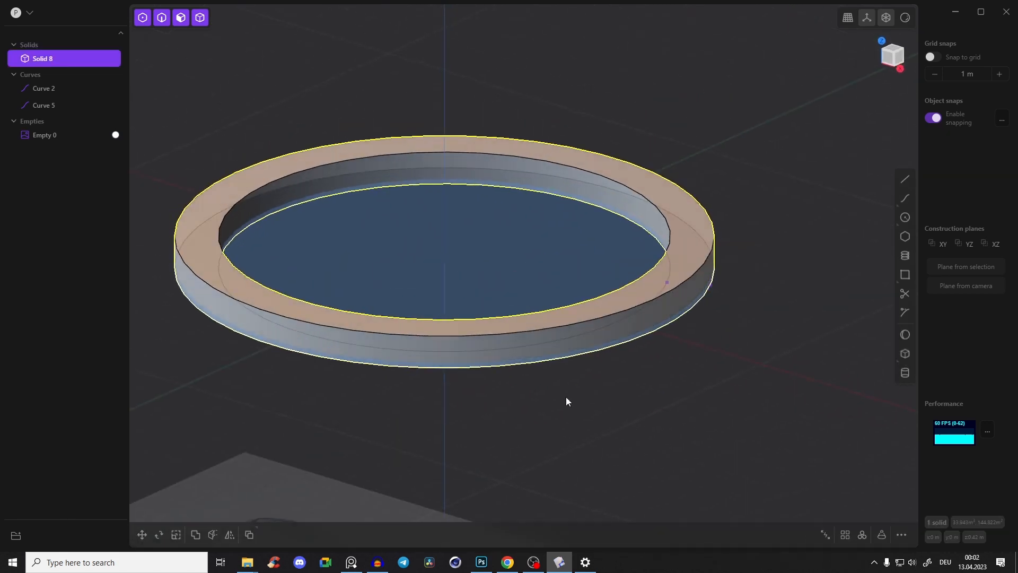
Switch to PureRef and examine the bezel's thickness and knurled edge in the side and perspective sketches
left_click(350, 562)
scroll(282, 292, "down", 3)
middle_click_drag(432, 218, 335, 265)
middle_click_drag(108, 226, 288, 298)
scroll(289, 298, "up", 4)
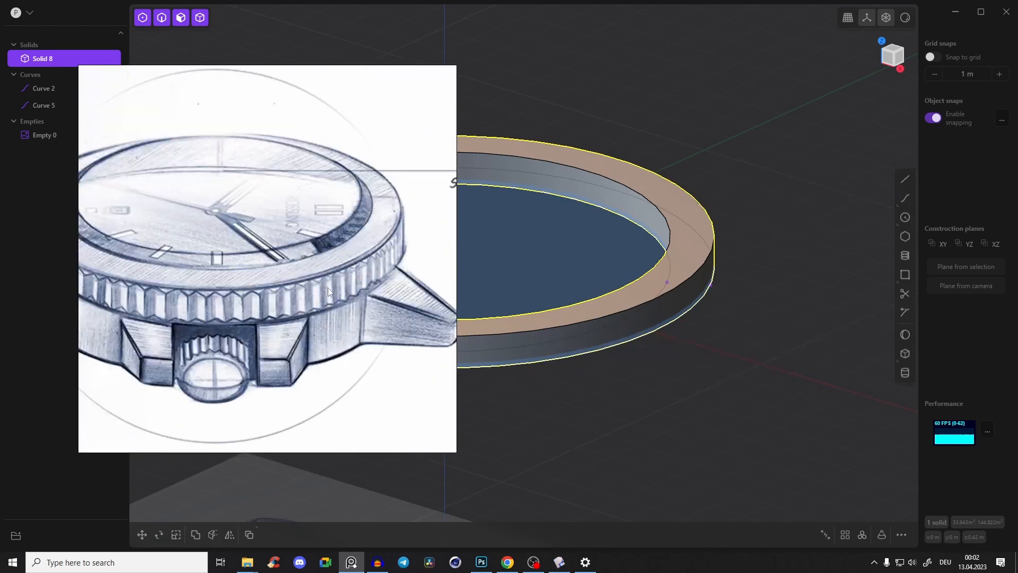
middle_click_drag(332, 290, 293, 339)
scroll(326, 250, "down", 2)
middle_click_drag(326, 251, 346, 327)
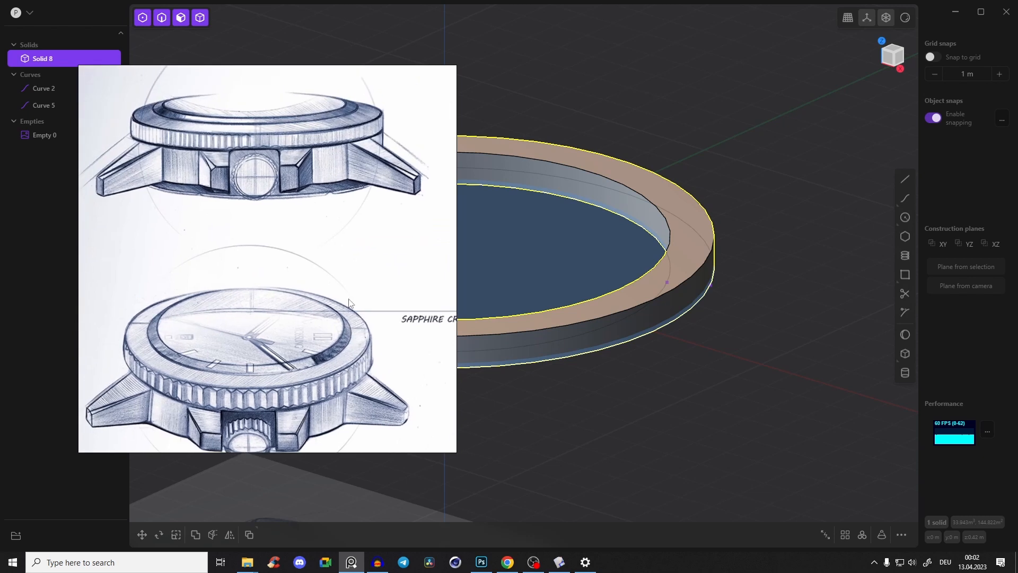
scroll(341, 145, "up", 2)
scroll(342, 146, "up", 1)
middle_click_drag(333, 269, 289, 110)
middle_click_drag(339, 332, 360, 217)
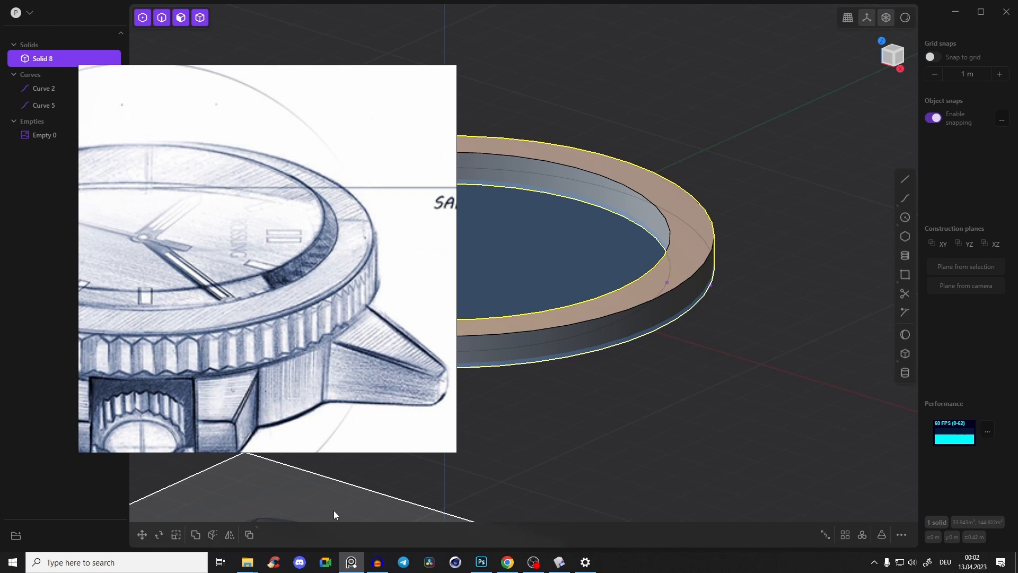
left_click(351, 562)
Move the bezel ring down along Z by about 0.42 m so that it straddles the circle sketches
middle_click_drag(504, 320, 623, 227, "shift")
middle_click_drag(714, 188, 682, 212, "shift")
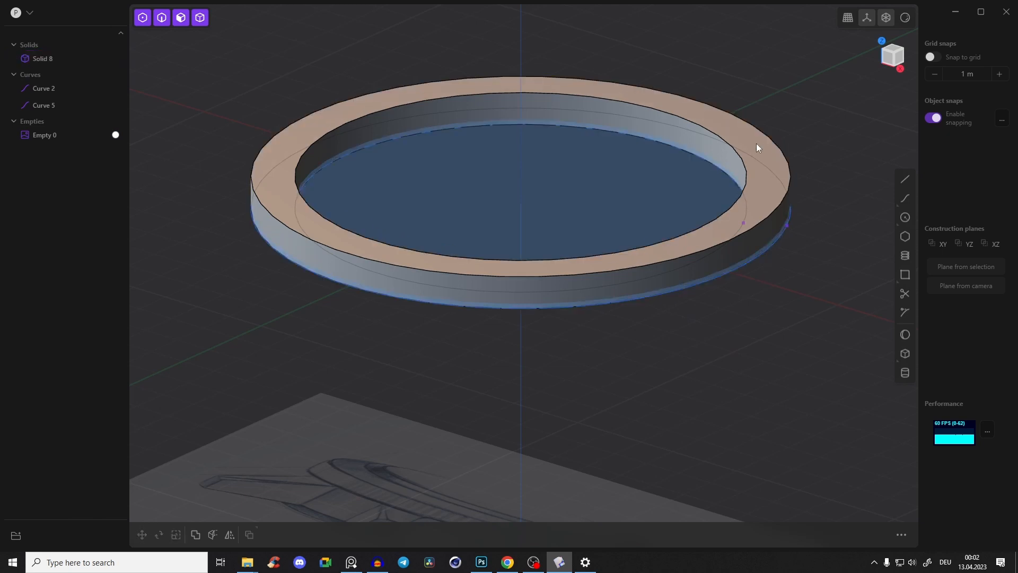
key("g")
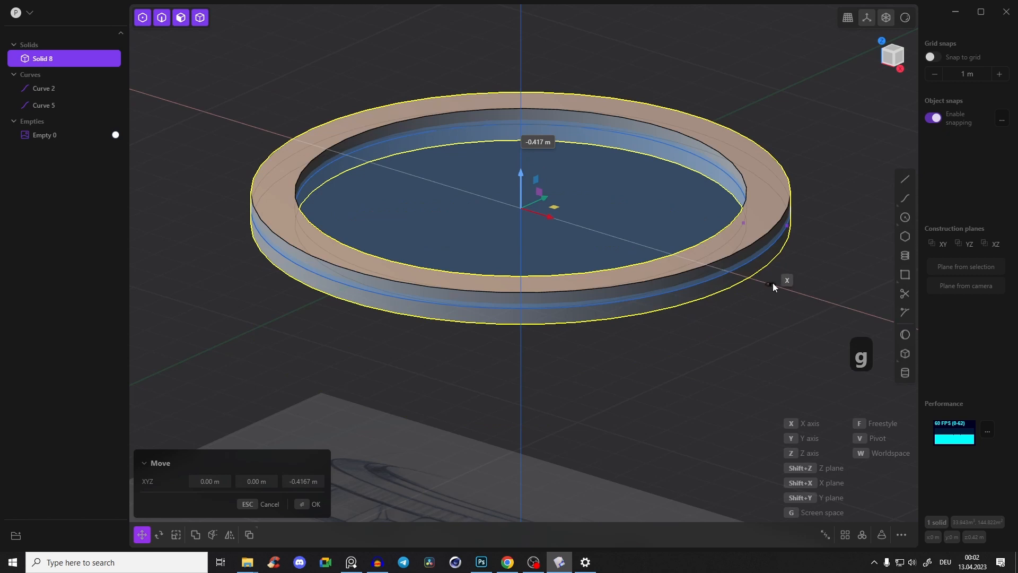
left_click(787, 288)
mouse_move(788, 288)
middle_mouse_down()
mouse_move(710, 229)
mouse_move(665, 177)
mouse_move(642, 198)
mouse_move(711, 225)
mouse_move(702, 161)
mouse_move(839, 99)
mouse_move(789, 164)
middle_mouse_up()
left_click(840, 100)
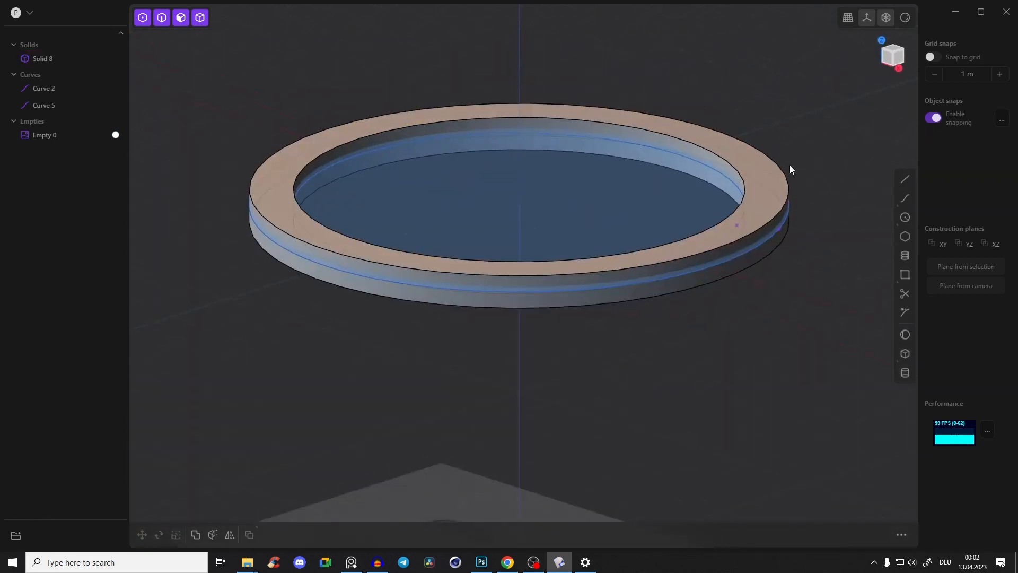
left_click(780, 231)
left_click(739, 191, "shift")
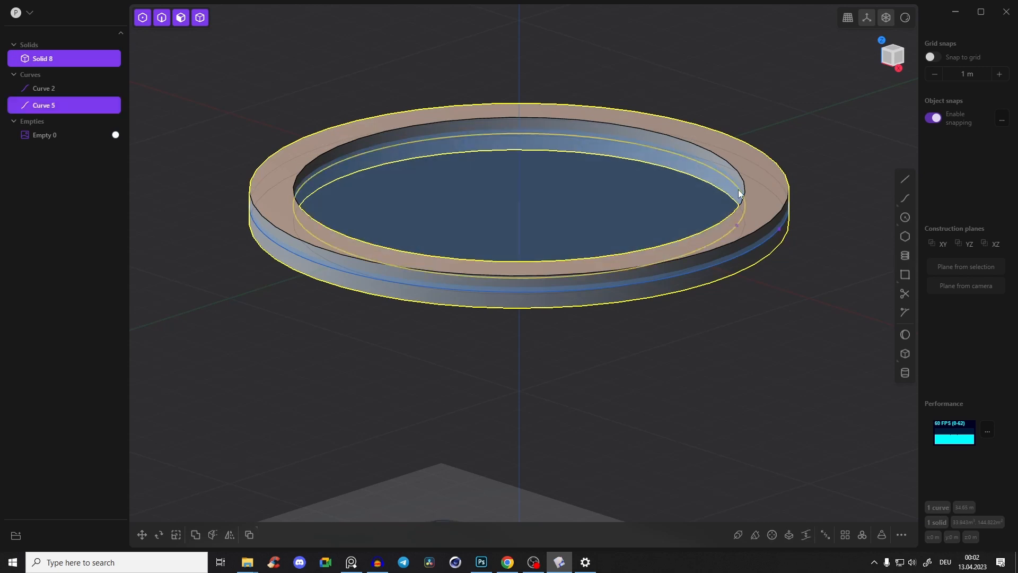
key("h")
middle_click_drag(741, 136, 758, 140)
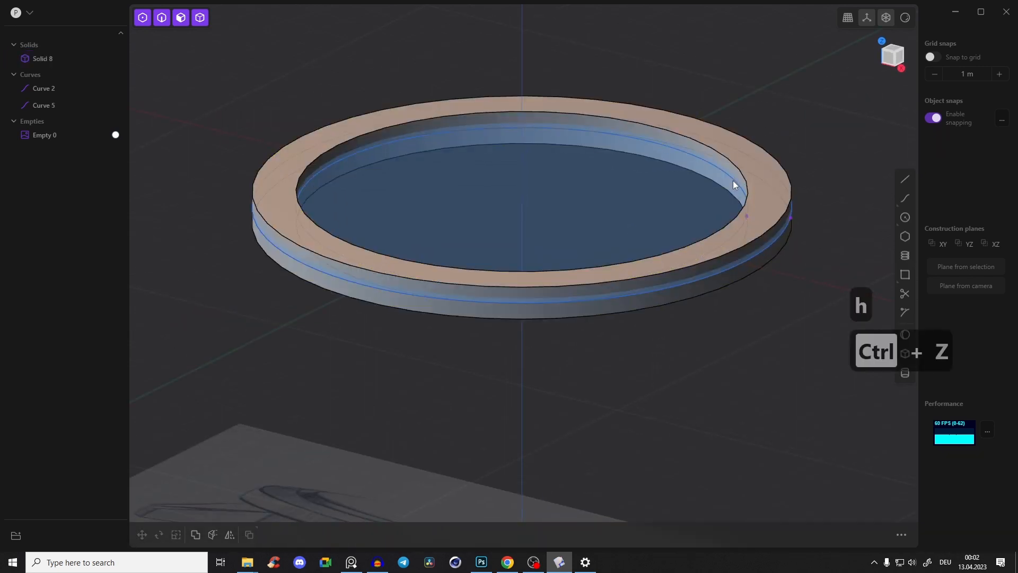
Hide the inner and outer circle curves, keeping only the solid bezel ring visible
left_click(733, 181)
left_click(788, 230, "shift")
key("h")
mouse_move(765, 146)
middle_mouse_down()
mouse_move(813, 179)
mouse_move(755, 203)
mouse_move(790, 103)
middle_mouse_up()
middle_click_drag(742, 145, 730, 161)
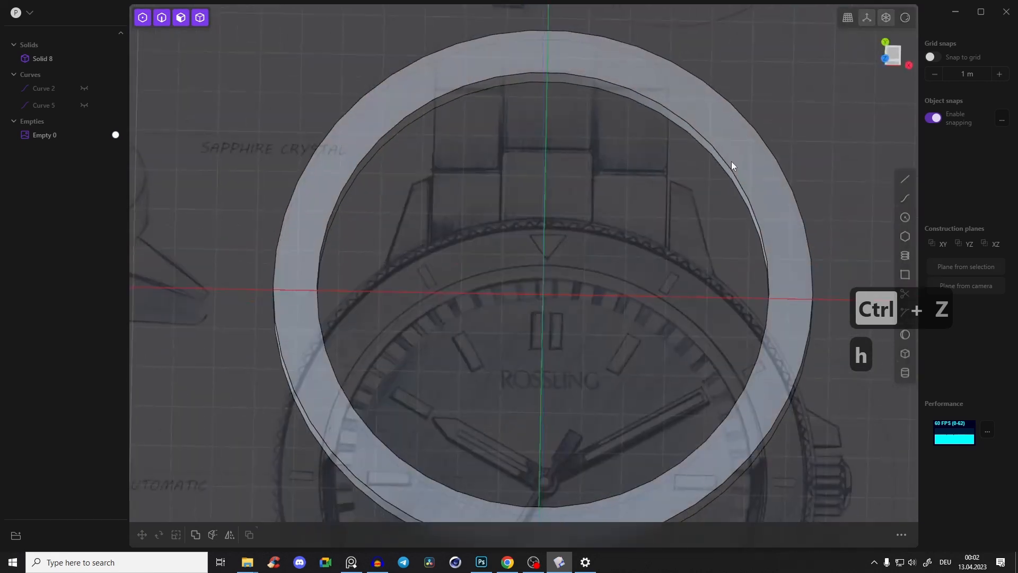
In the top view, draw a polyline from the bezel's outer rim about 0.24 m down the Y axis, then diagonally up to the rim's left
left_click(893, 54)
scroll(711, 143, "down", 4)
scroll(590, 91, "up", 6)
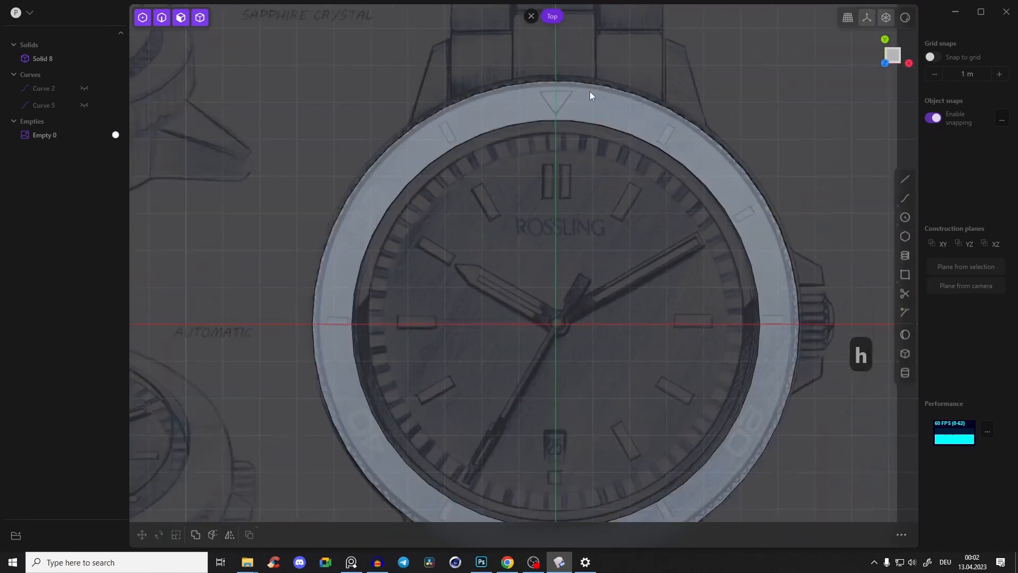
scroll(608, 156, "up", 4)
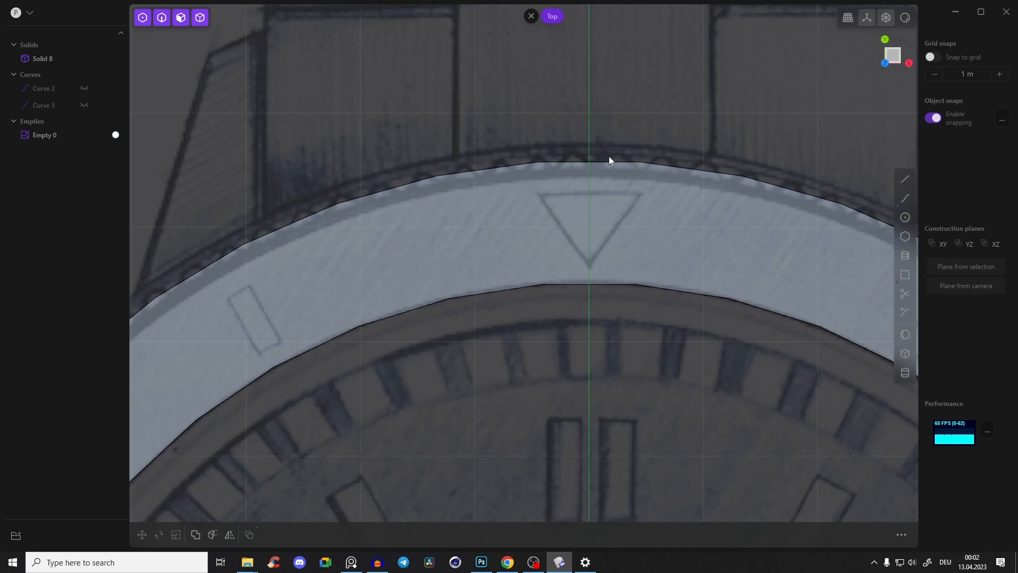
left_click(905, 180)
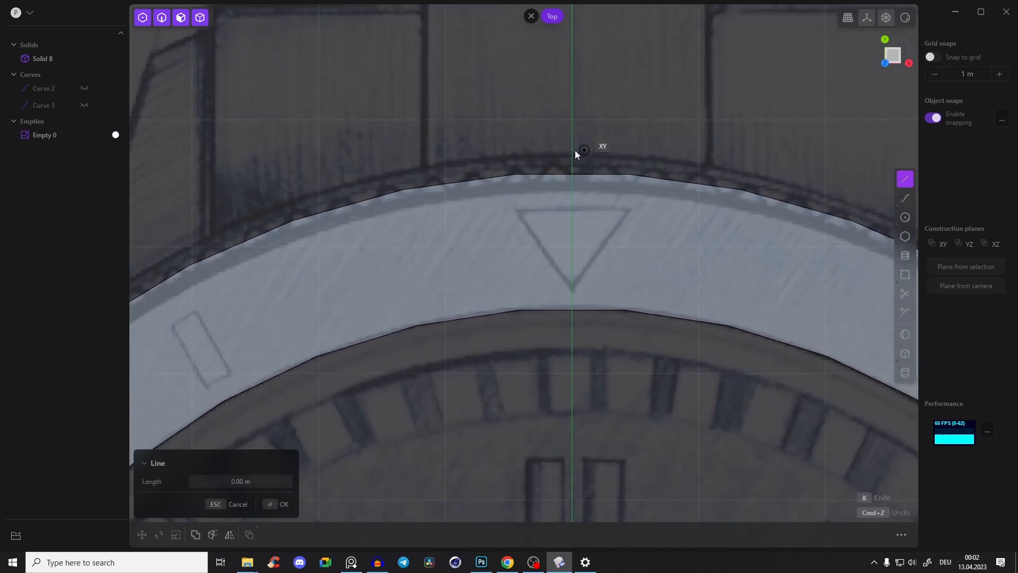
scroll(575, 163, "up", 1)
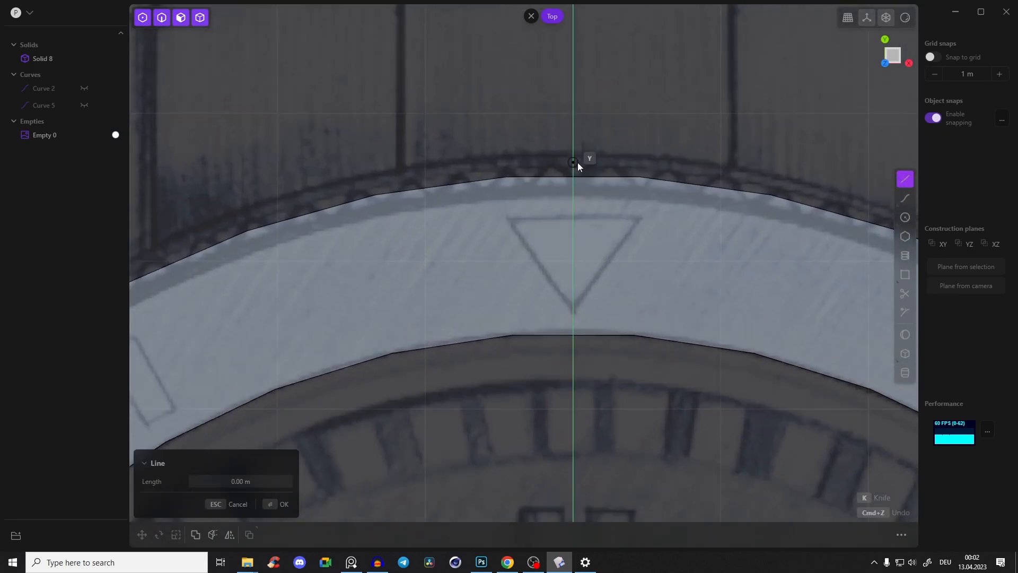
left_click(574, 154)
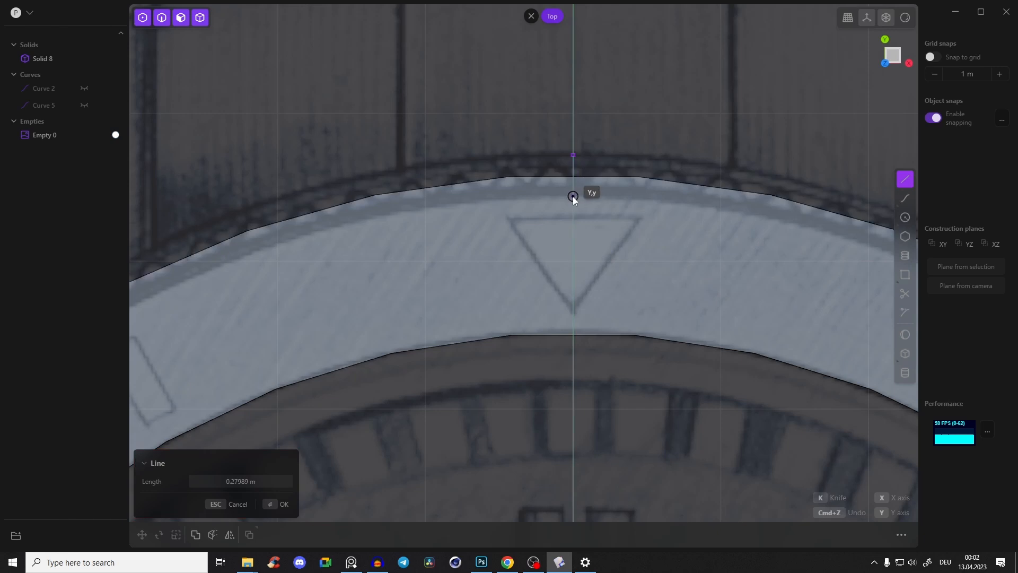
scroll(573, 191, "up", 1)
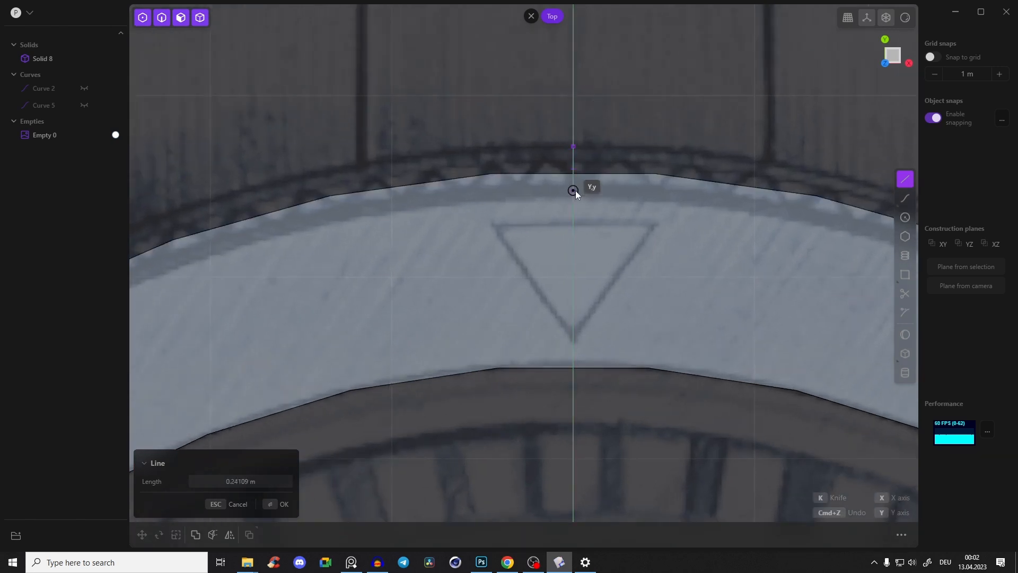
left_click(574, 191)
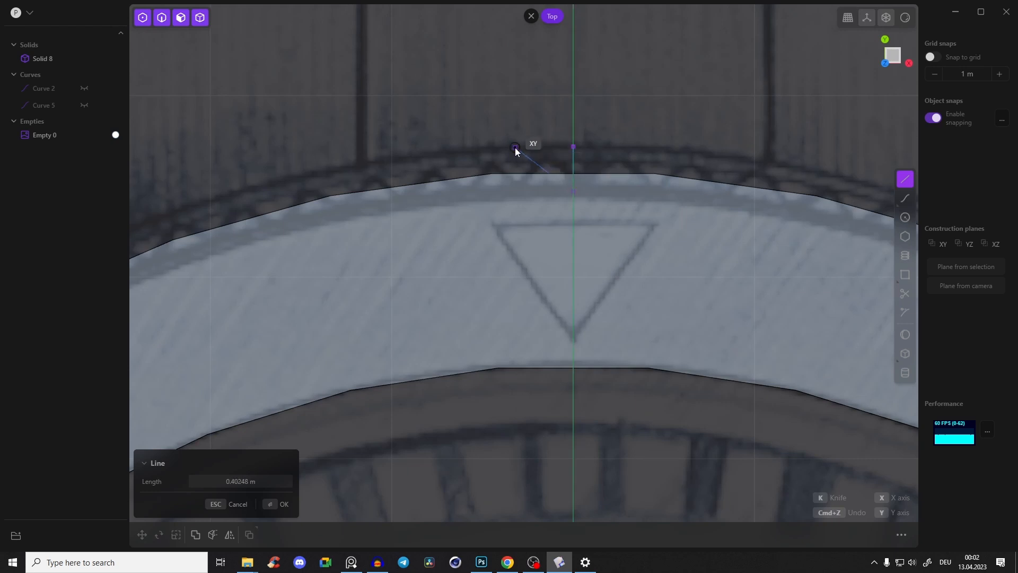
left_click(511, 148)
key("Return")
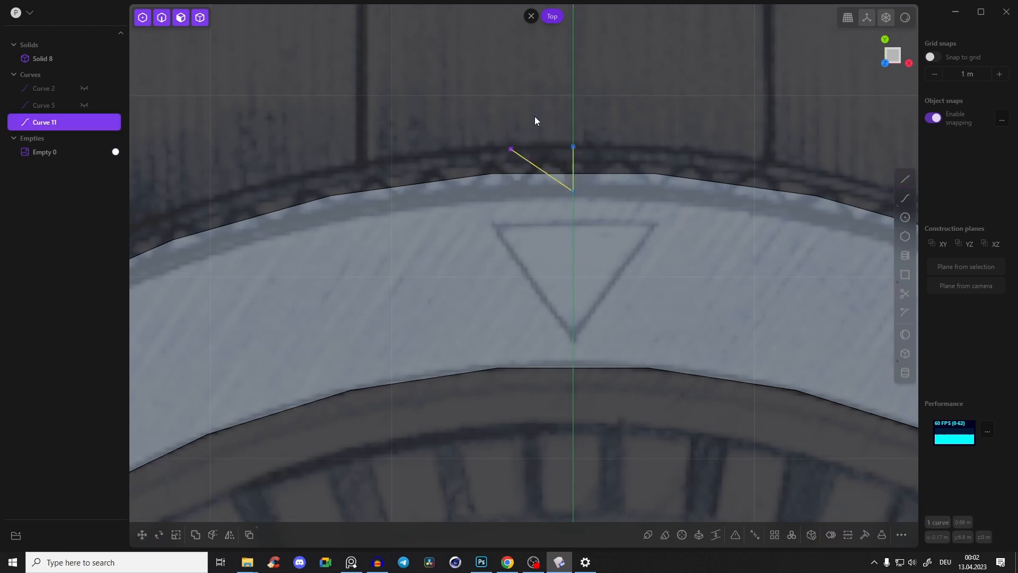
Trim away the vertical segment of the polyline, keeping the diagonal one
scroll(587, 125, "up", 2)
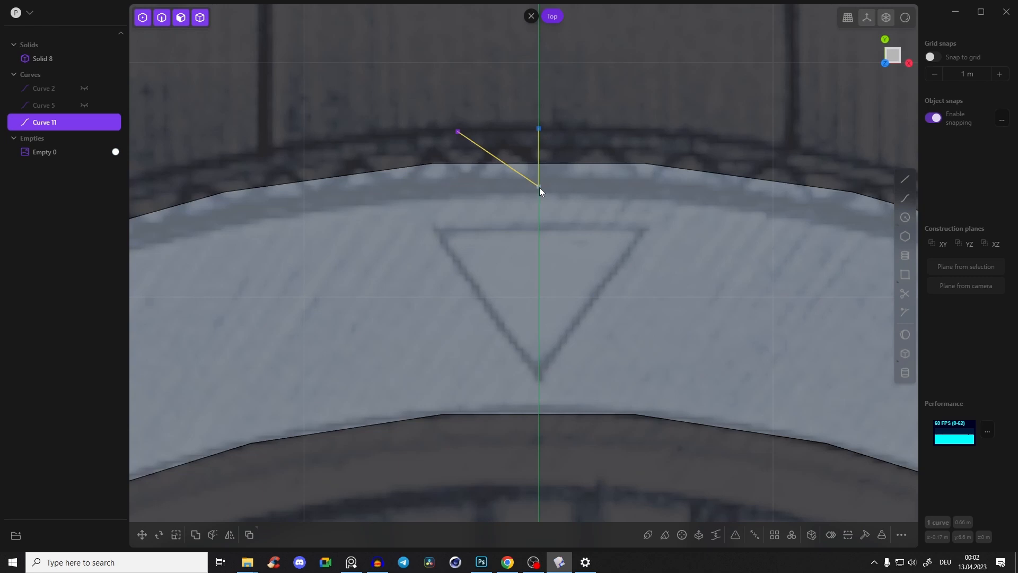
left_click(567, 120)
key("t")
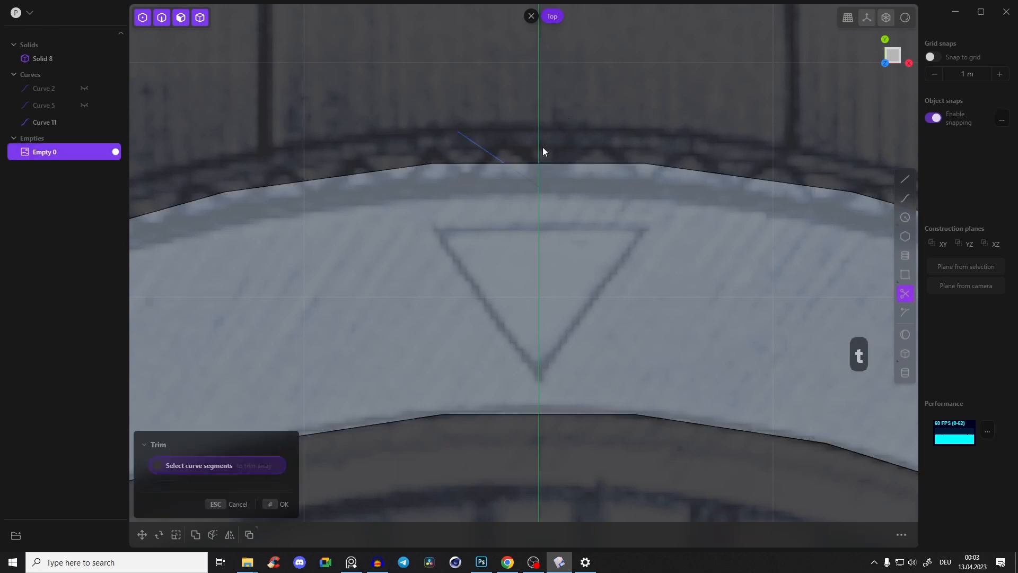
key("Escape")
Mirror the diagonal line across the Y axis and join both halves into one V-shaped notch curve
left_click(482, 145)
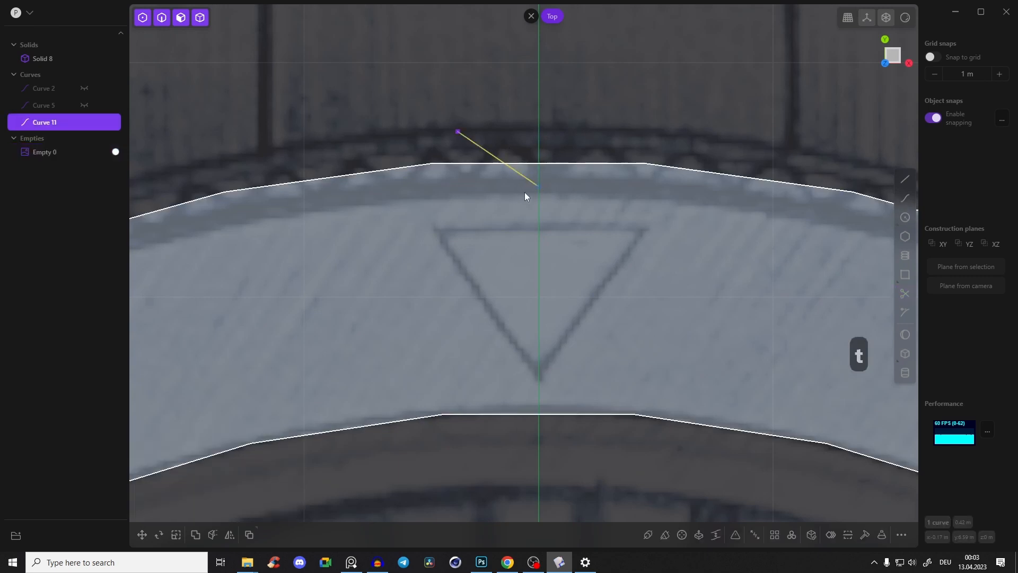
key("alt+x")
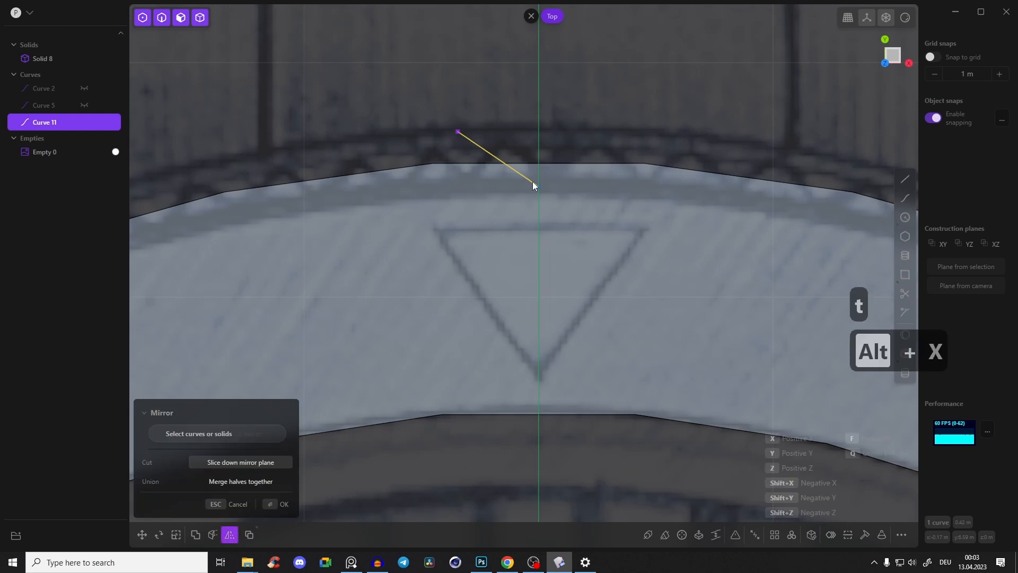
key("x")
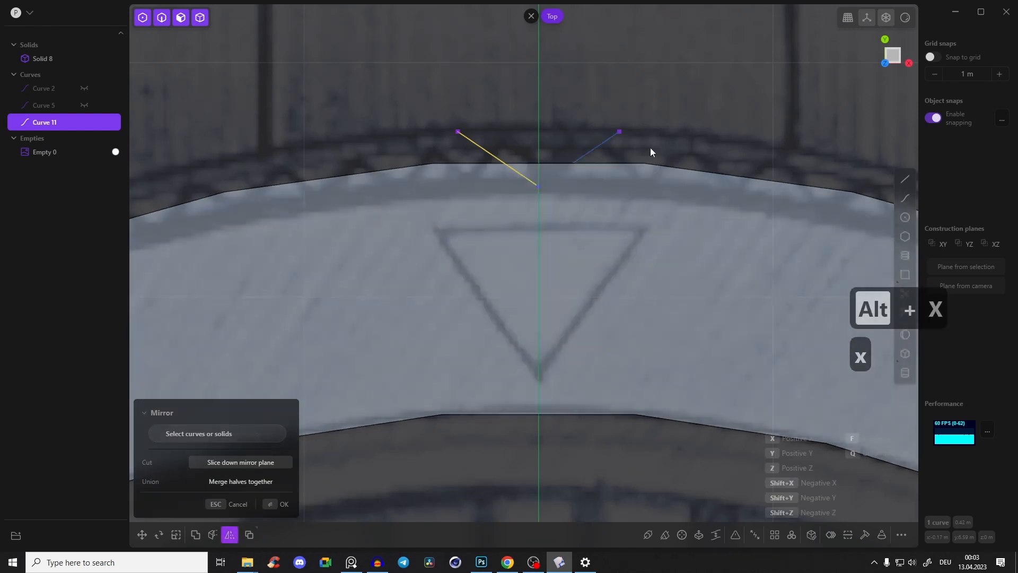
left_click(650, 145)
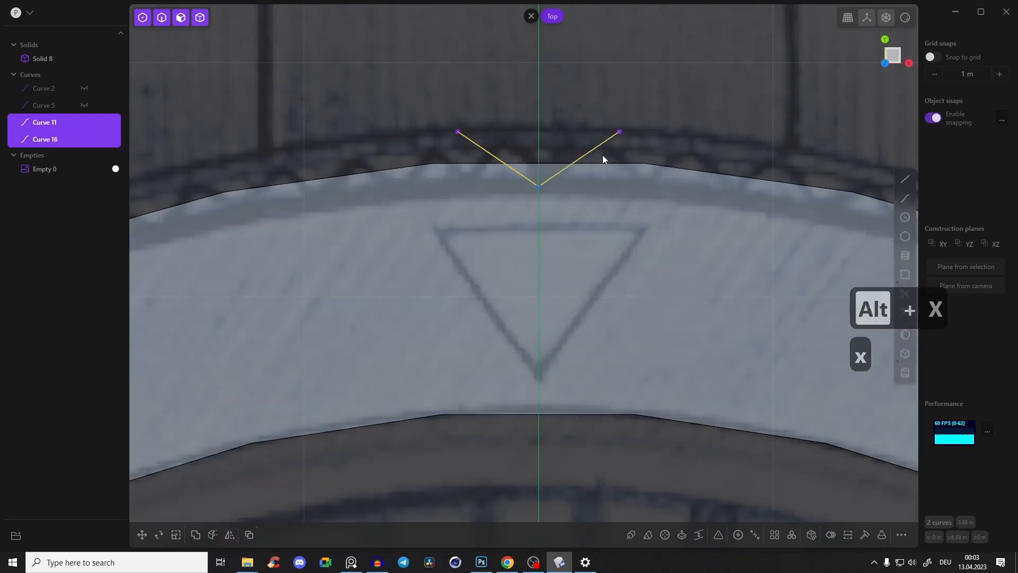
key("j")
Fillet the bottom corner of the V-shaped curve with a radius of about 0.03 m
key("b")
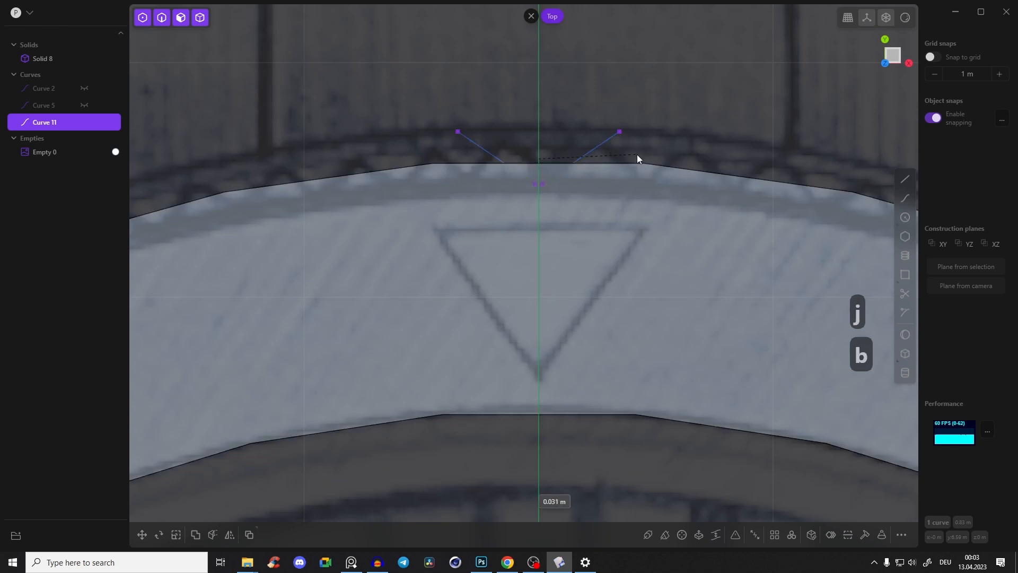
left_click(639, 154)
scroll(656, 146, "down", 5)
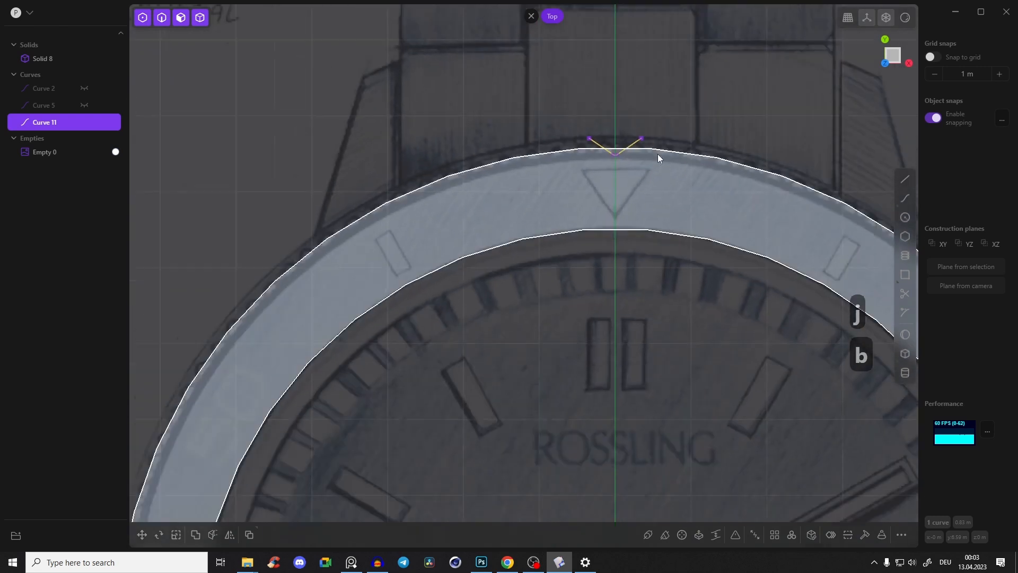
scroll(658, 153, "up", 4)
key("ctrl+z")
key("ctrl+z")
scroll(527, 121, "up", 2)
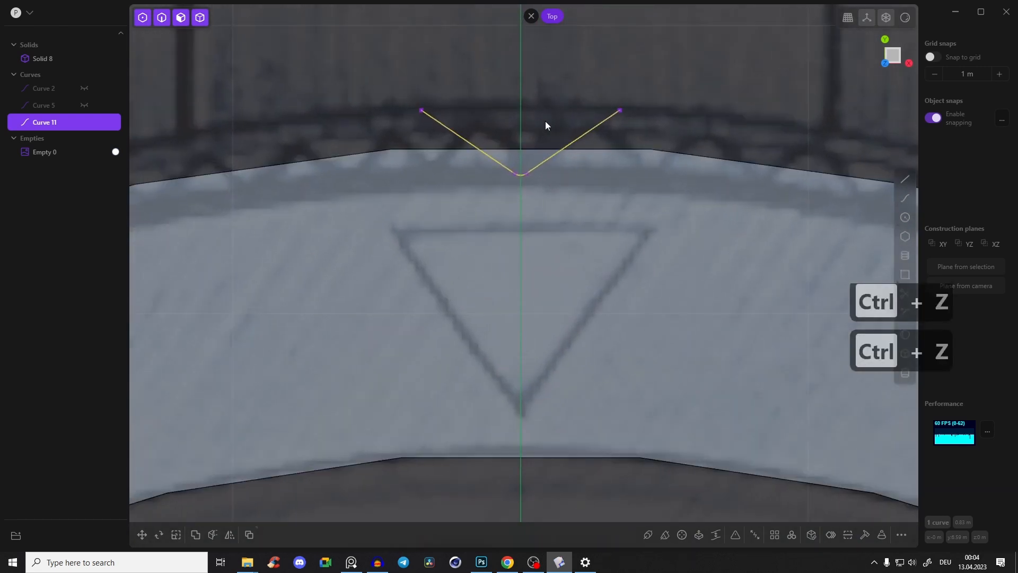
key("s")
key("s")
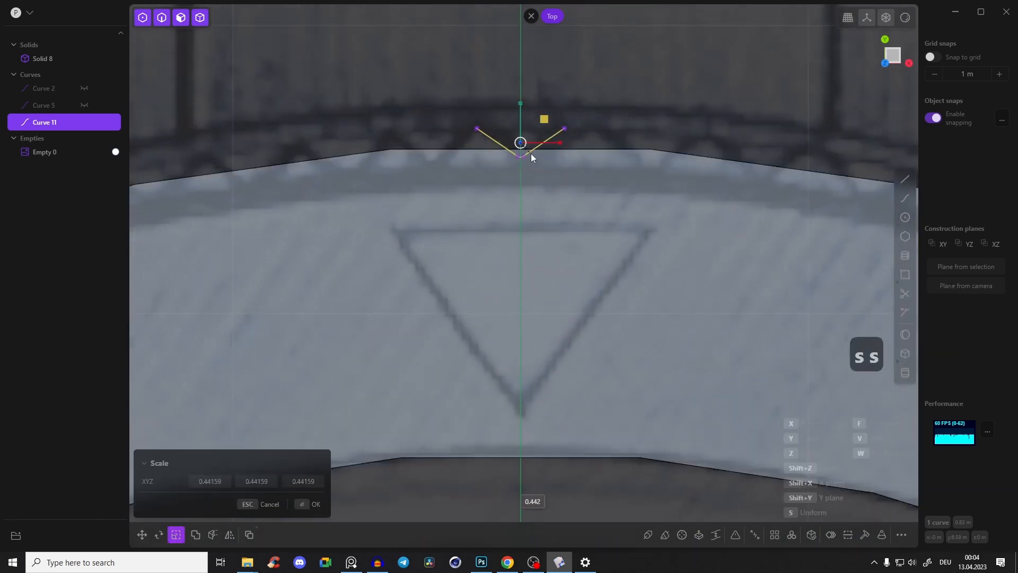
key("Escape")
Stretch the V-shaped curve along Y only to deepen the notch, and shift it slightly down along Y
key("s")
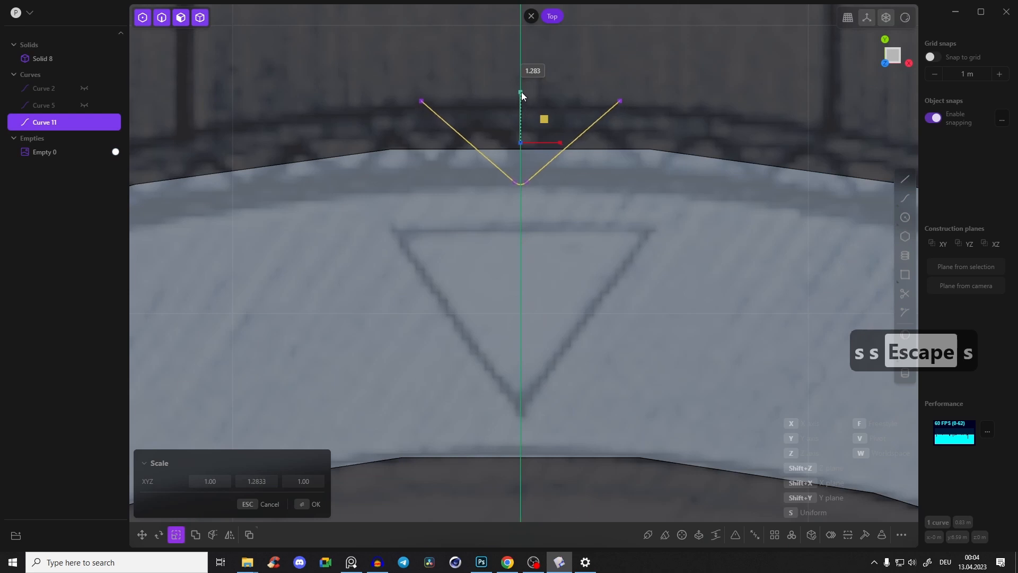
left_click(522, 87)
key("g")
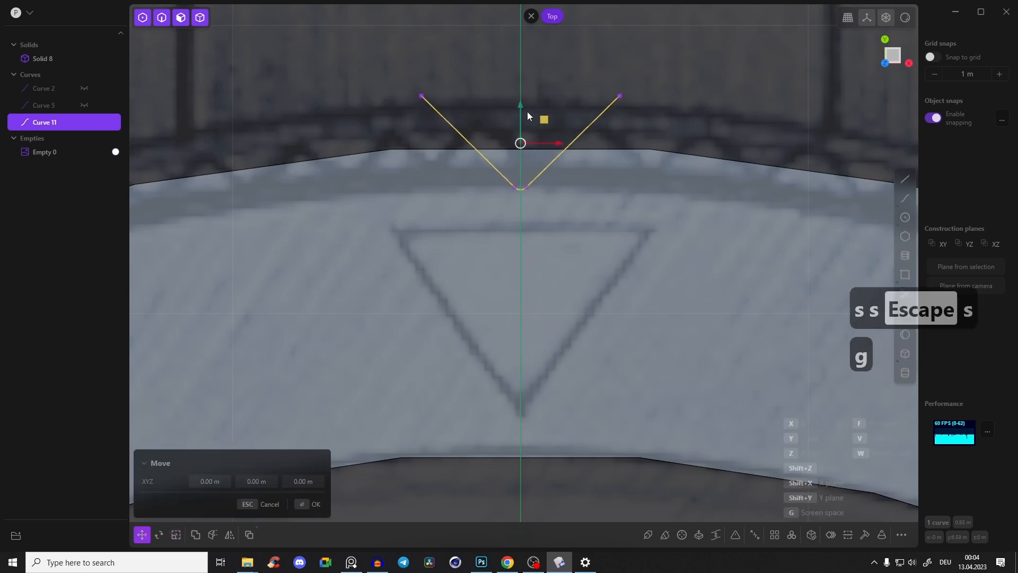
left_click_drag(523, 105, 523, 115)
right_click(570, 107)
scroll(568, 118, "down", 10)
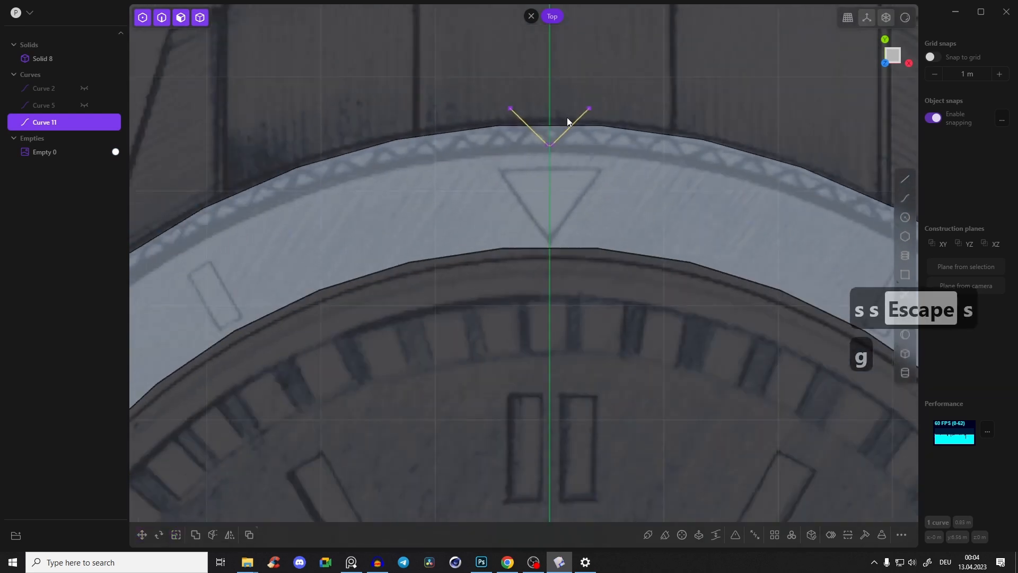
right_click_drag(613, 192, 575, 152)
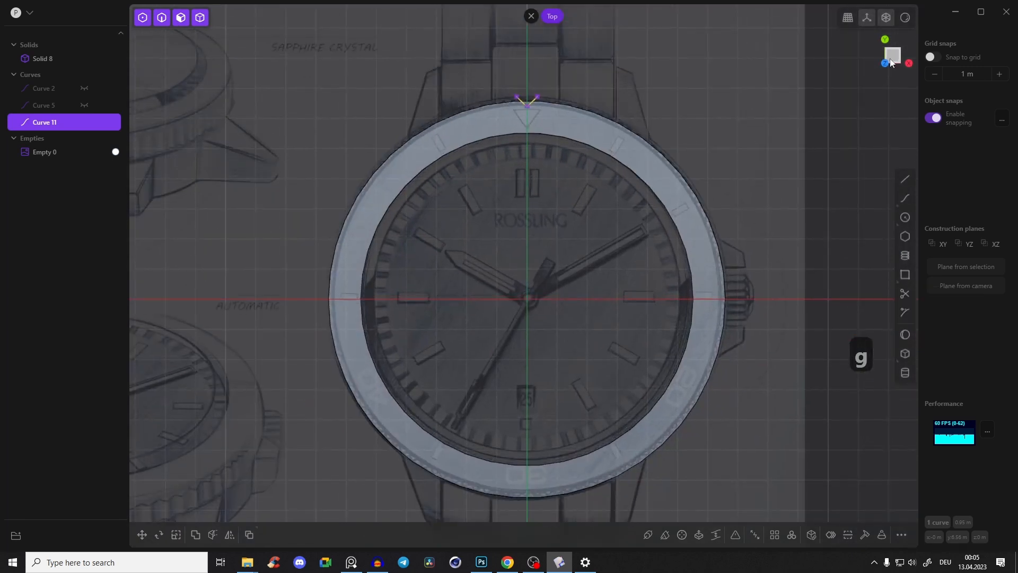
Radially array the V-shaped notch curve over 360 degrees with 104 copies, centred on the bezel ring's centre
right_click_drag(678, 199, 672, 182)
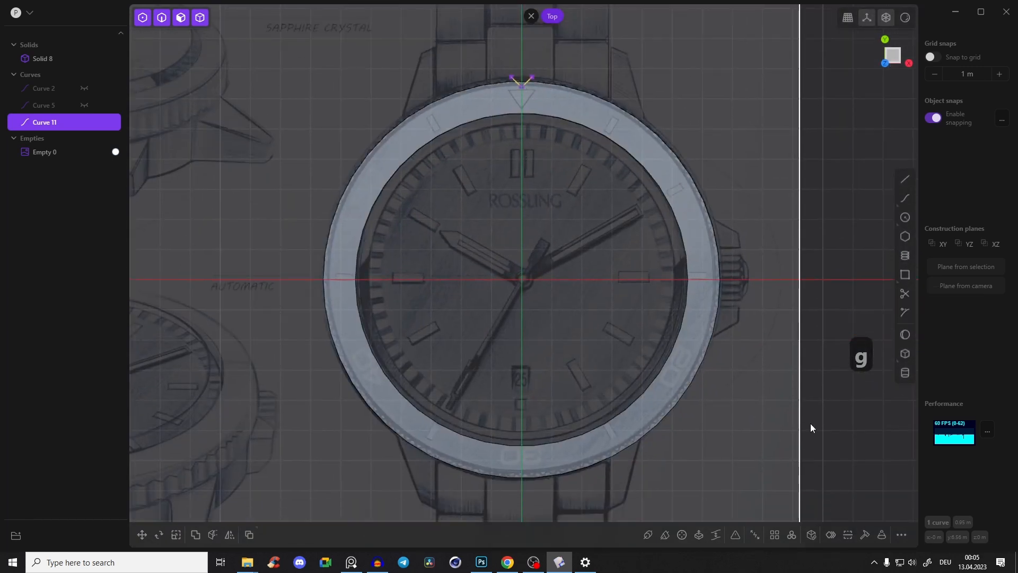
left_click(791, 537)
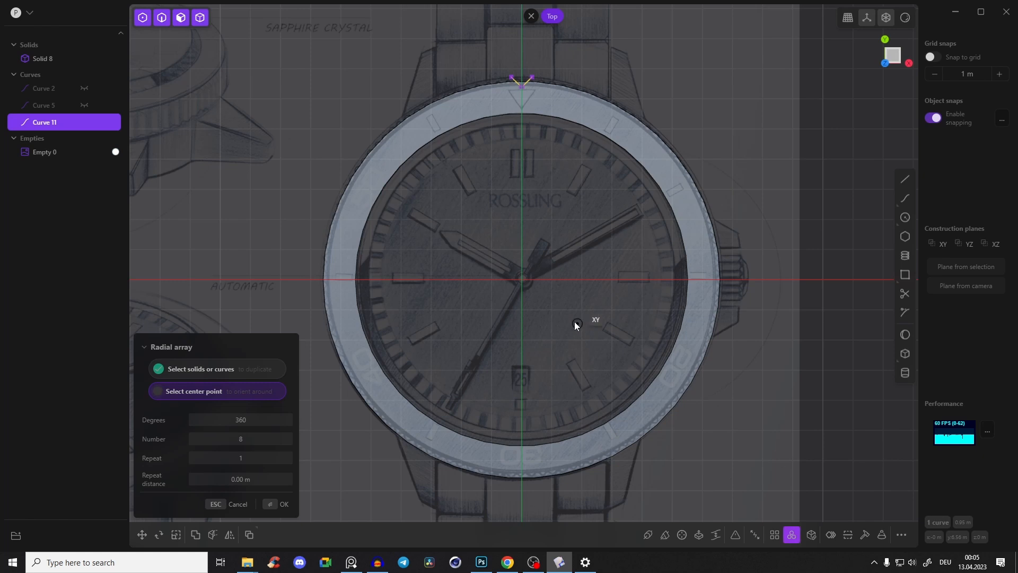
left_click(523, 279)
scroll(328, 362, "up", 20, "shift")
scroll(328, 362, "up", 20, "shift")
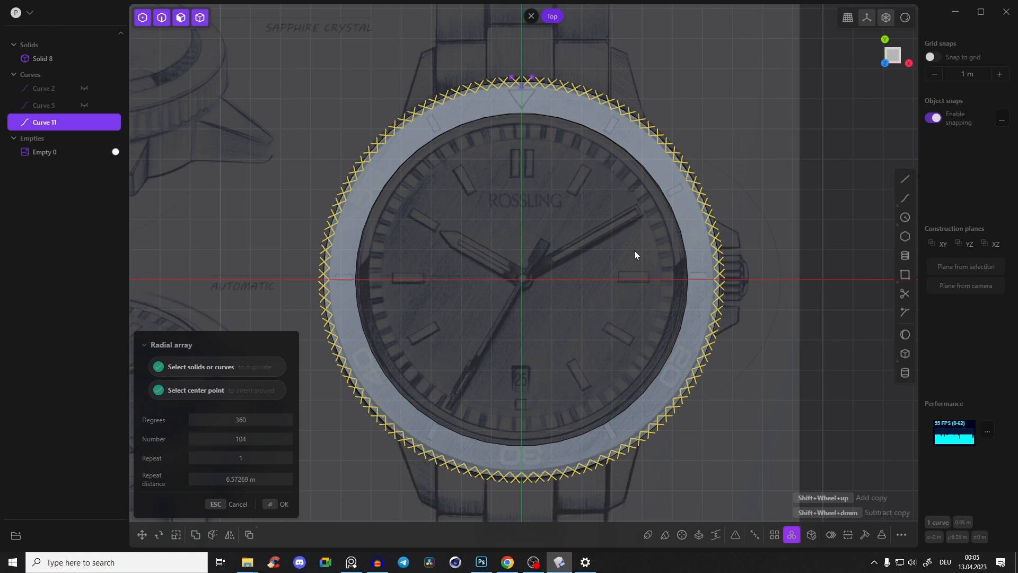
right_click_drag(606, 220, 576, 233)
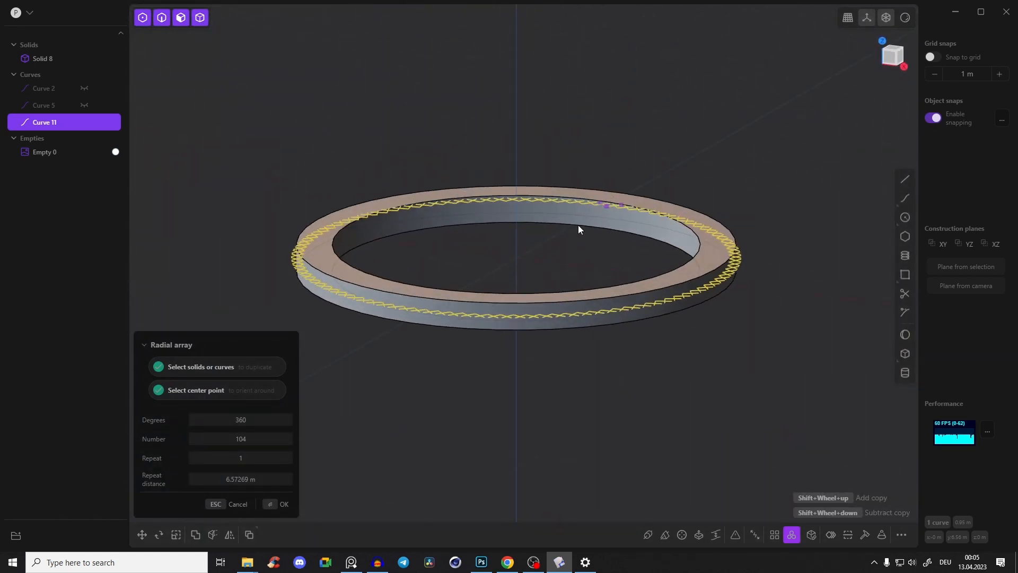
Move all the arrayed notch curves up along Z so they sit clear above the bezel ring
key("g")
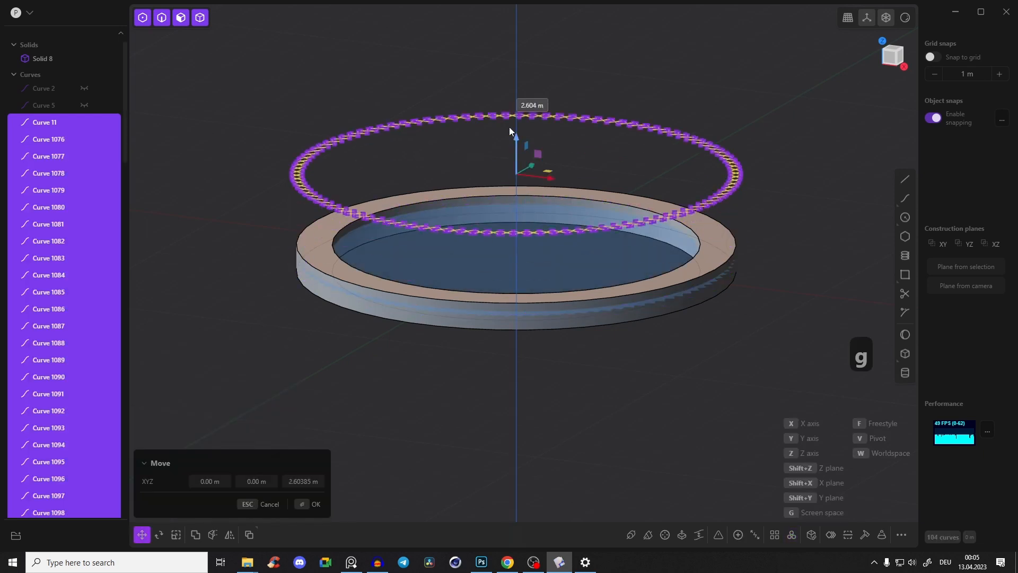
left_click(721, 193)
mouse_move(724, 199)
right_mouse_down()
mouse_move(733, 197)
mouse_move(738, 128)
mouse_move(719, 185)
mouse_move(723, 208)
mouse_move(719, 189)
right_mouse_up()
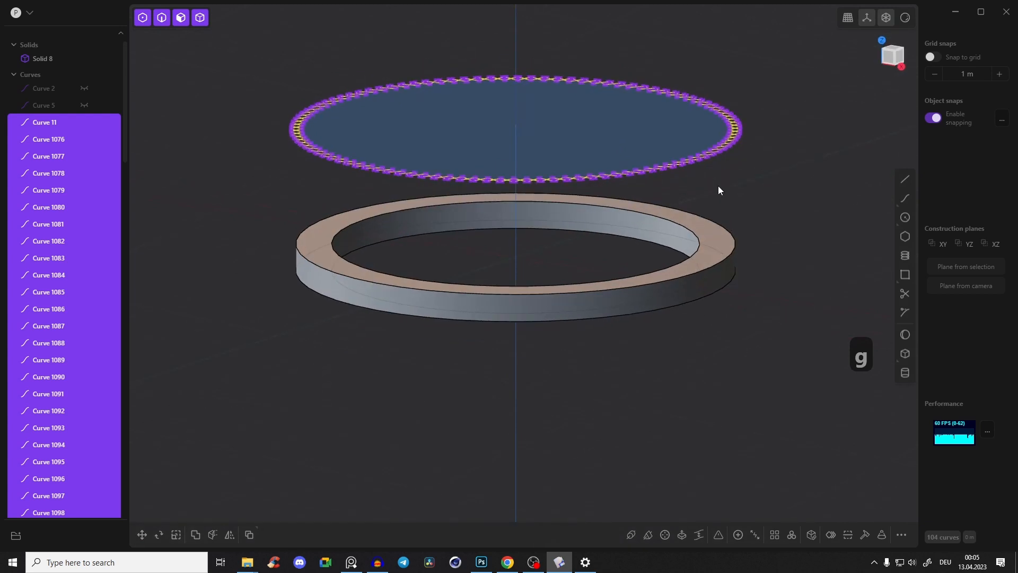
right_click_drag(650, 134, 661, 85)
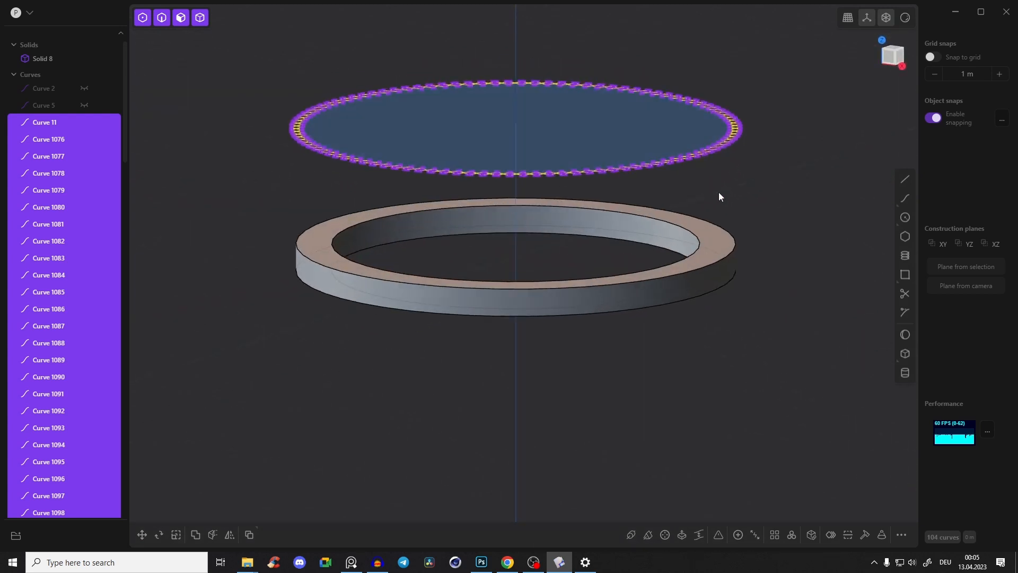
Cut the bezel ring solid with all the arrayed notch curves
key("c")
left_click(726, 269)
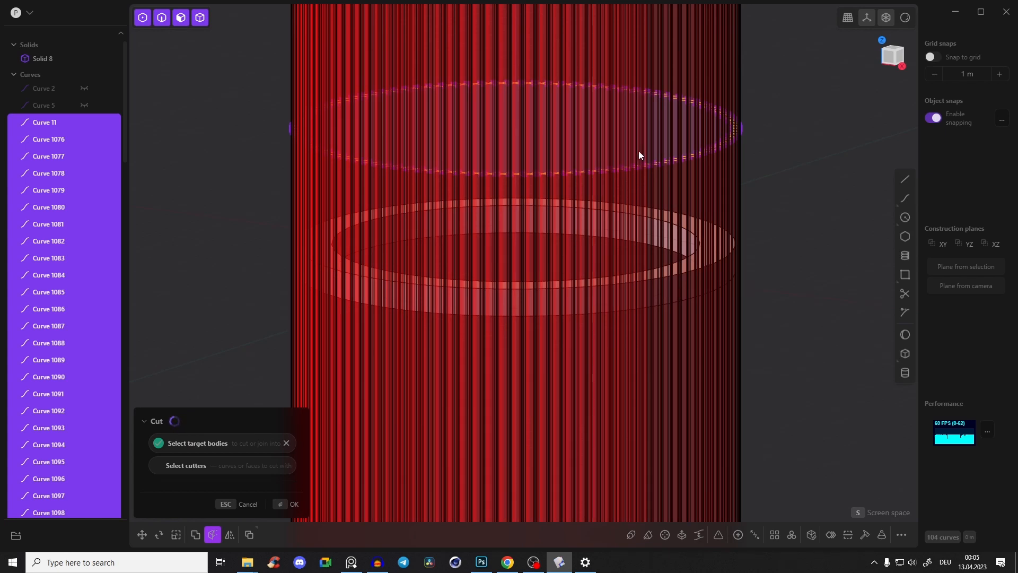
middle_click_drag(725, 248, 759, 241)
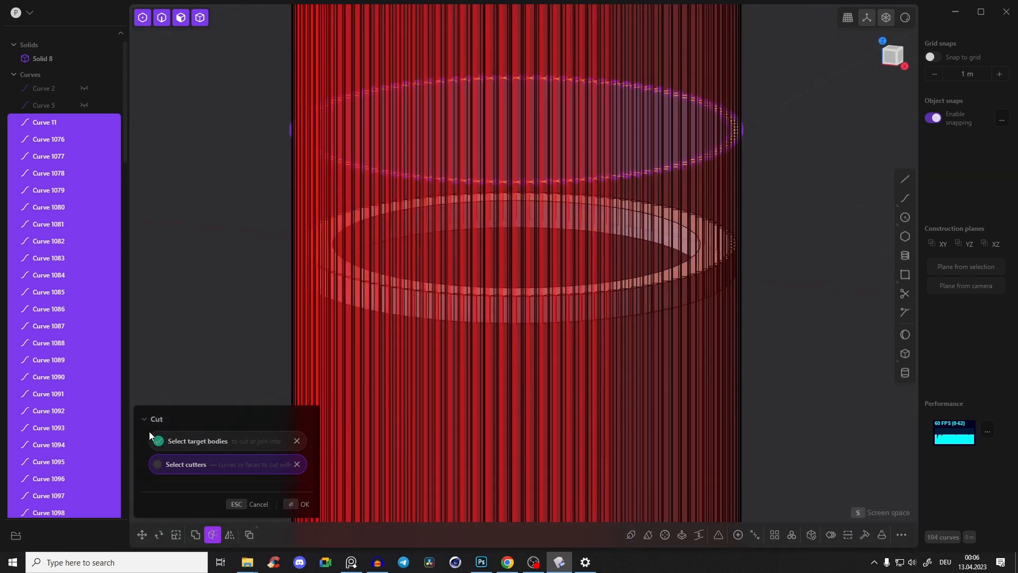
key("Escape")
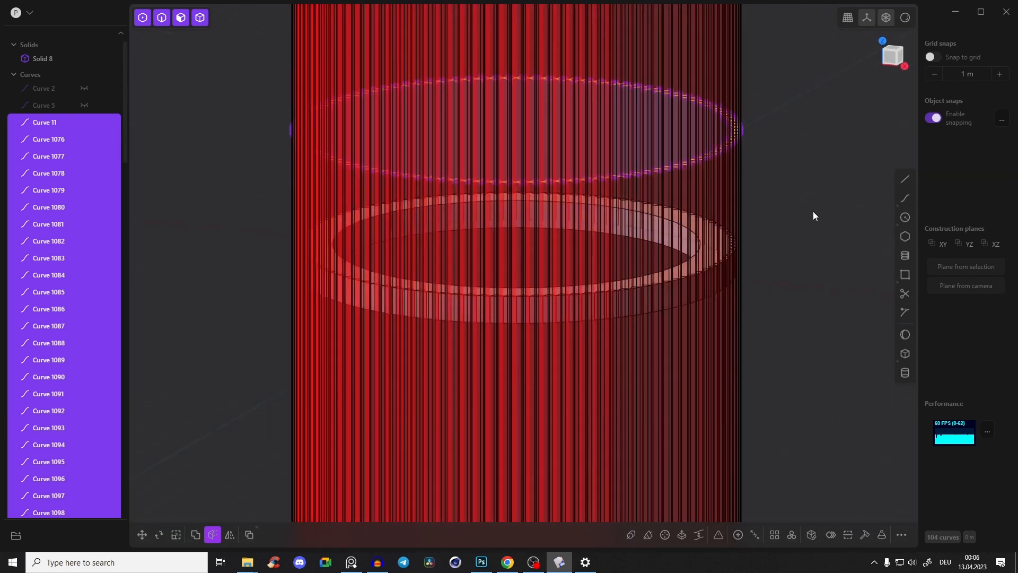
middle_click_drag(813, 208, 792, 232)
mouse_move(760, 211)
middle_mouse_down()
mouse_move(726, 173)
mouse_move(758, 178)
mouse_move(759, 201)
middle_mouse_up()
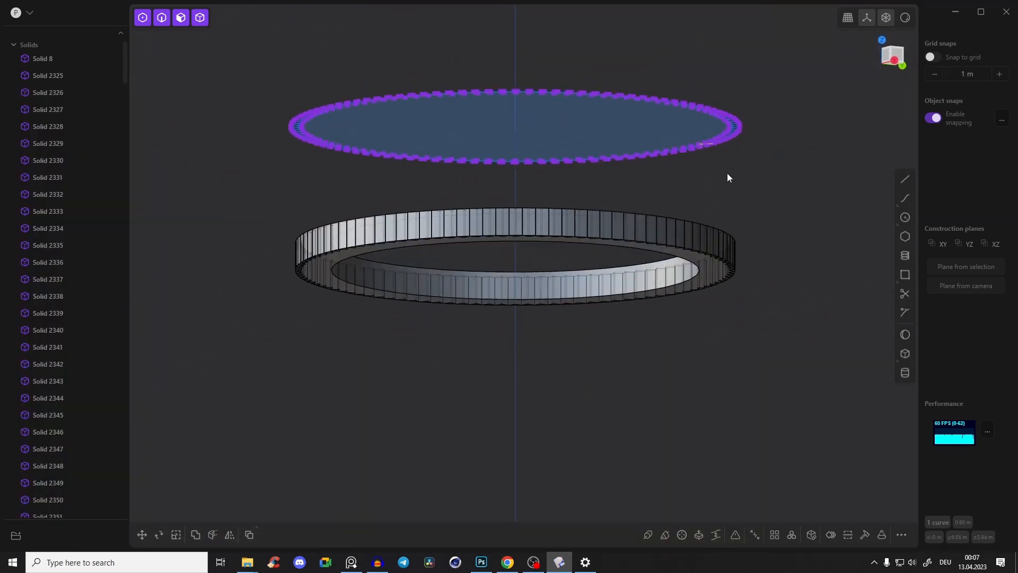
Delete the arrayed notch curves above the bezel ring
key("Tab")
left_click_drag(251, 72, 771, 180)
key("x")
middle_click_drag(771, 190, 770, 230)
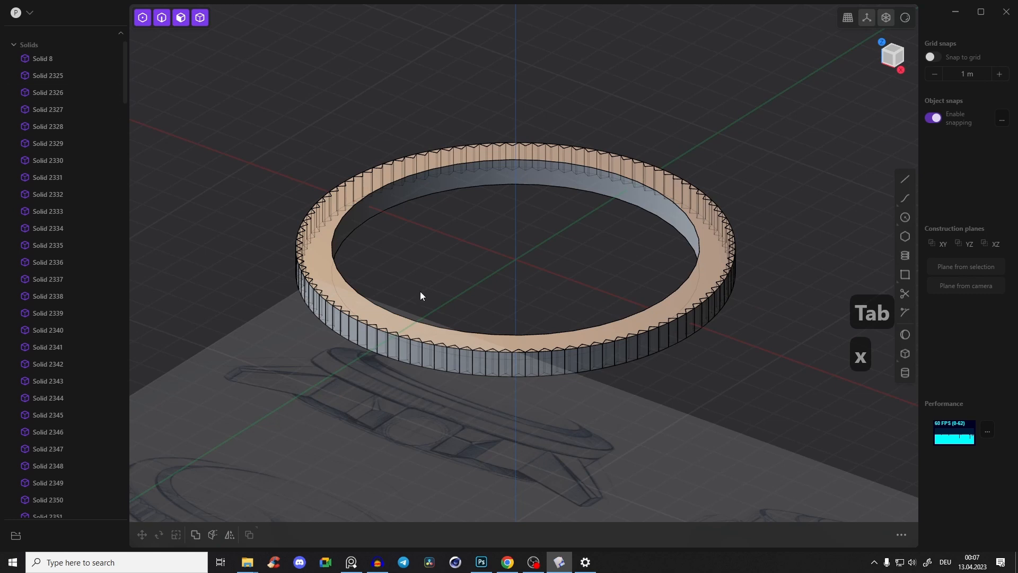
Delete all the leftover cut-off solids around the bezel, keeping only the main ring, Solid 8
left_click(462, 360)
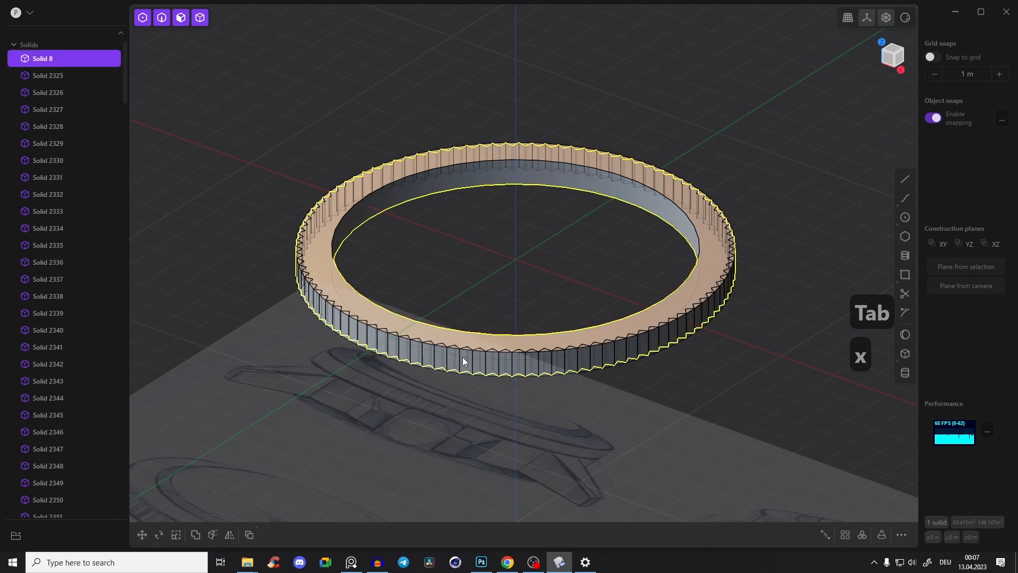
left_click(466, 375)
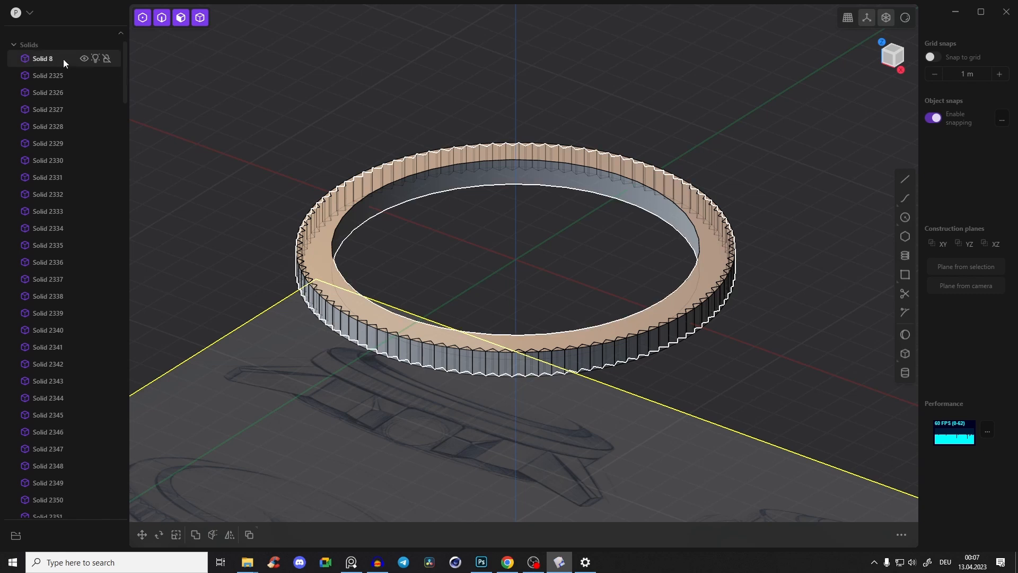
left_click(59, 76)
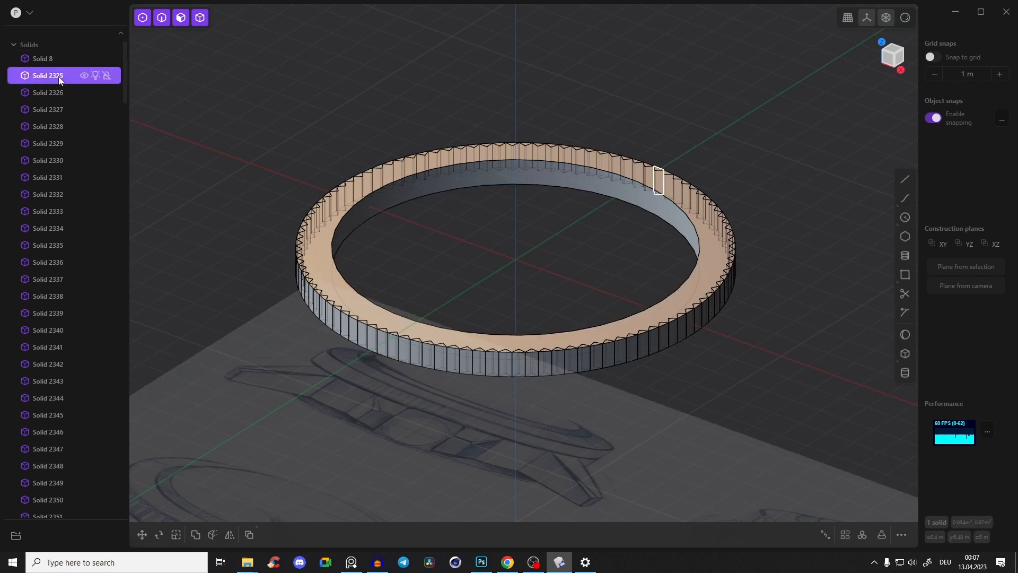
left_click_drag(125, 64, 118, 473)
left_click(64, 432, "shift")
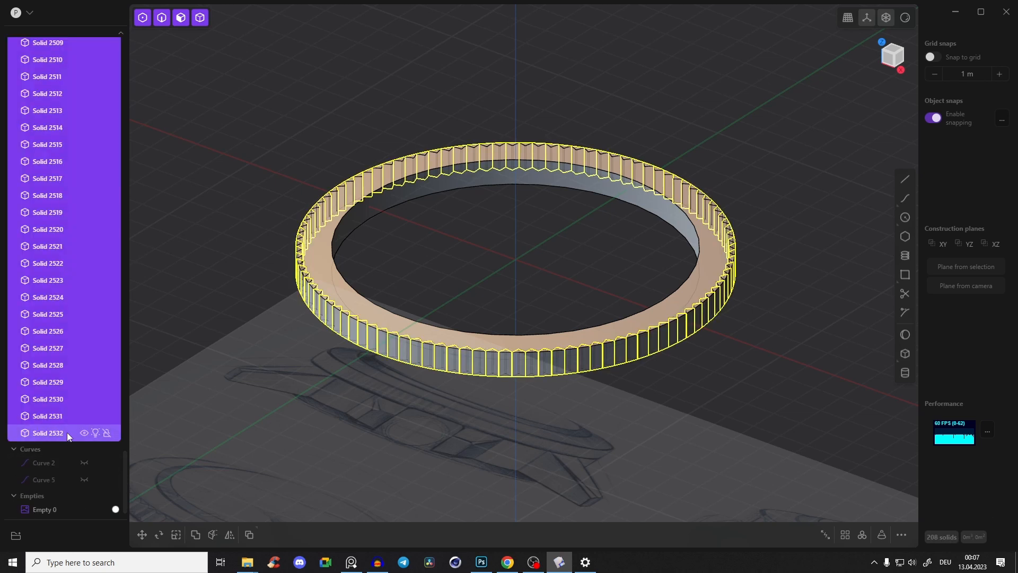
key("Delete")
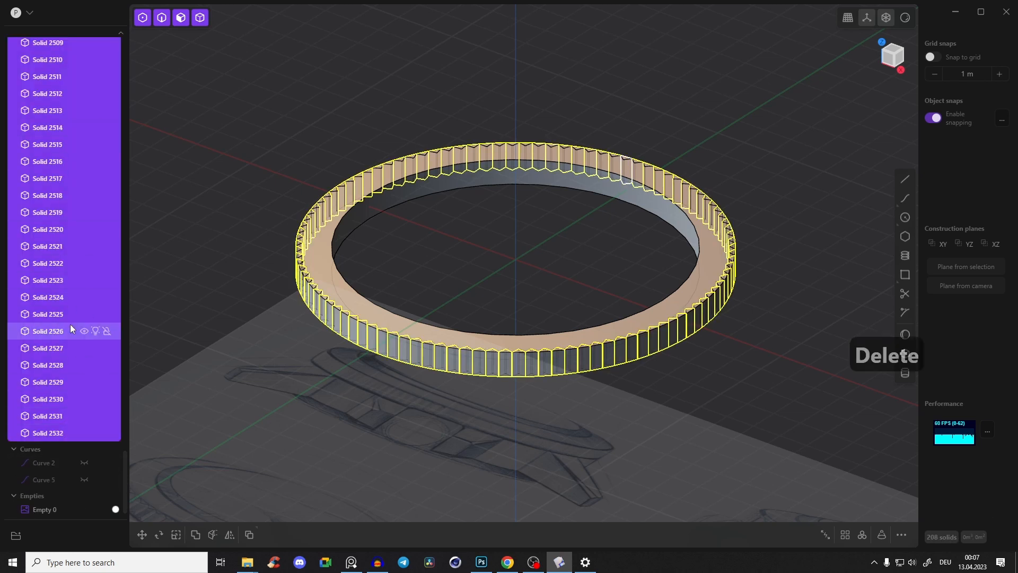
Inspect the knurled ring and compare its teeth with the bezel edge in the reference sketches of the separate image viewer
middle_click_drag(622, 288, 640, 263)
key("alt+z")
scroll(736, 246, "up", 3)
scroll(640, 262, "down", 4)
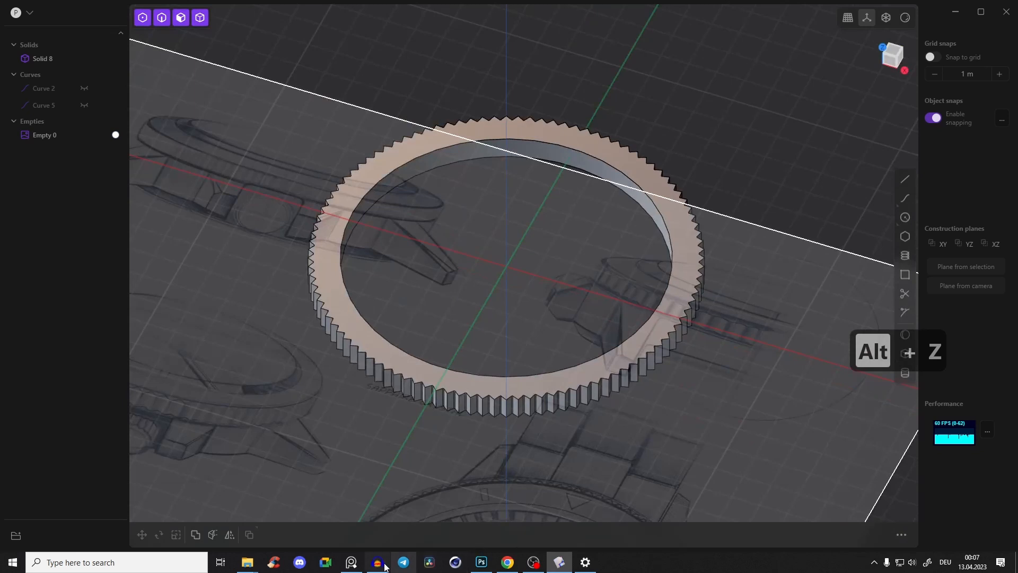
left_click(351, 562)
scroll(256, 326, "up", 2)
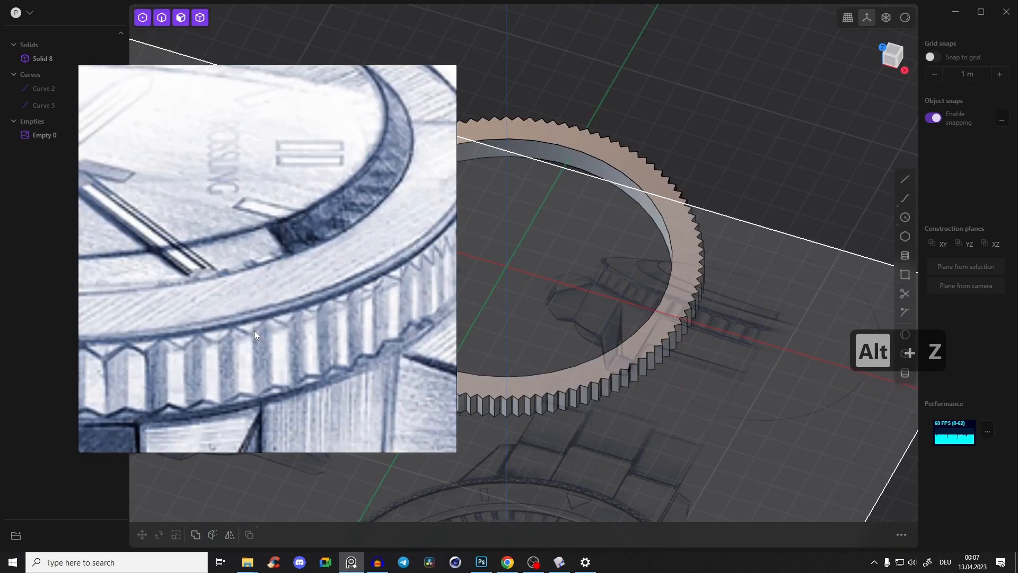
scroll(252, 374, "down", 6)
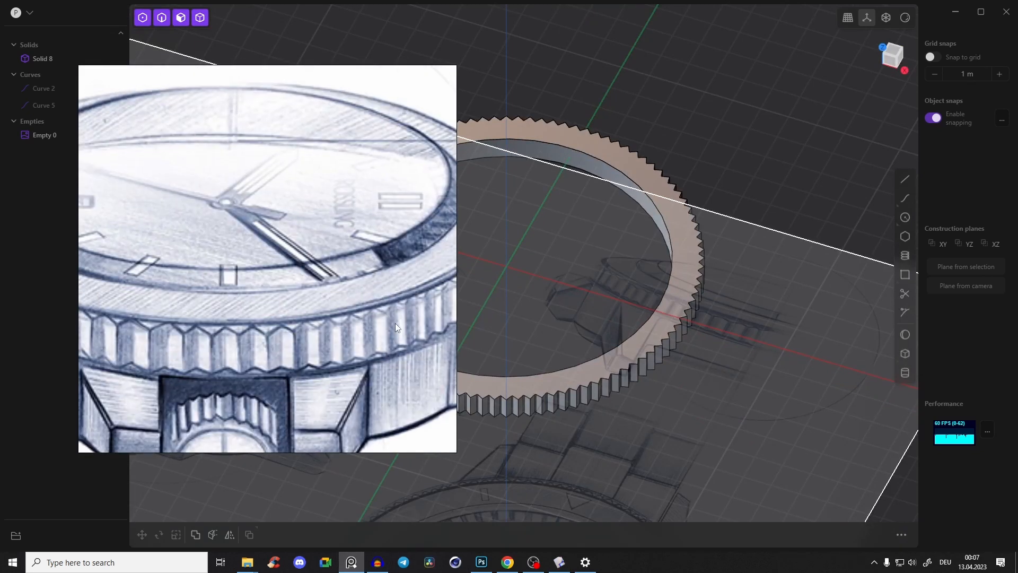
middle_click_drag(364, 211, 353, 220)
scroll(391, 350, "up", 1)
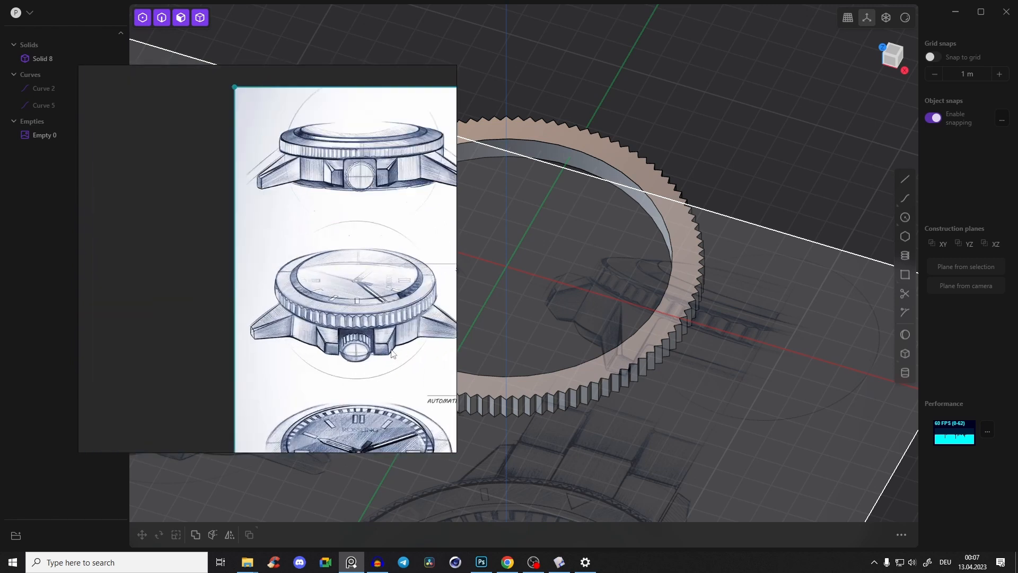
scroll(390, 350, "down", 1)
middle_click_drag(391, 348, 336, 199)
left_click(352, 554)
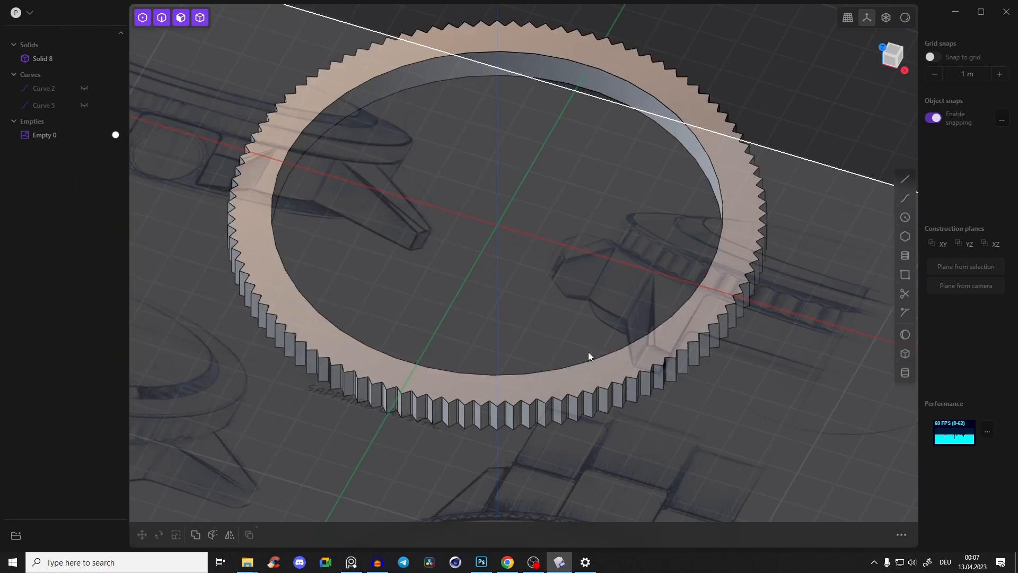
Try to fillet the upper edge of a single knurl tooth by about 0.18 m
scroll(616, 330, "up", 6)
left_click(623, 317)
left_click(623, 317)
key("f")
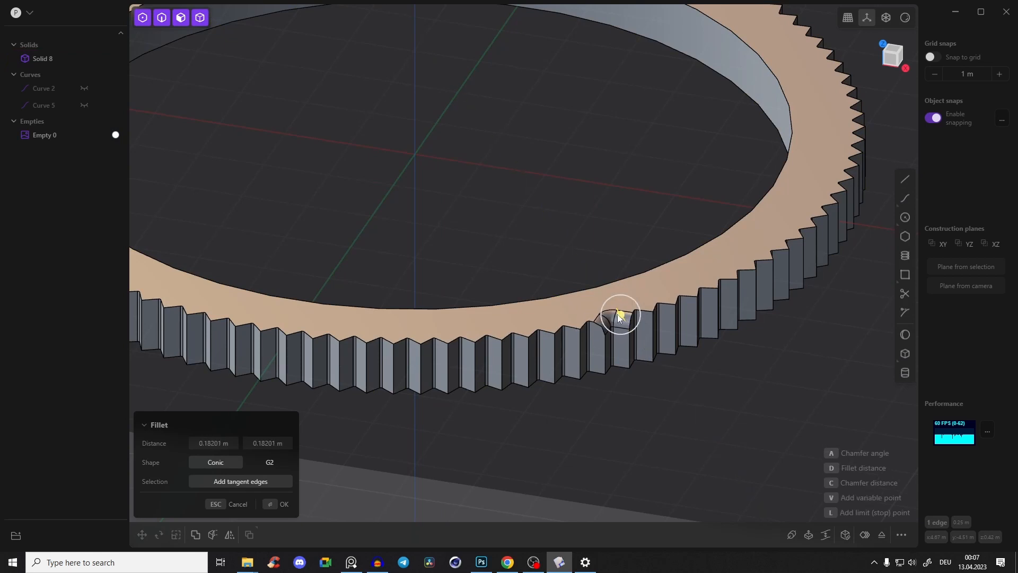
key("ctrl+z")
In the front view, draw a diagonal line about 0.61 m long across the upper outer corner of the bezel ring
middle_click_drag(655, 288, 594, 325)
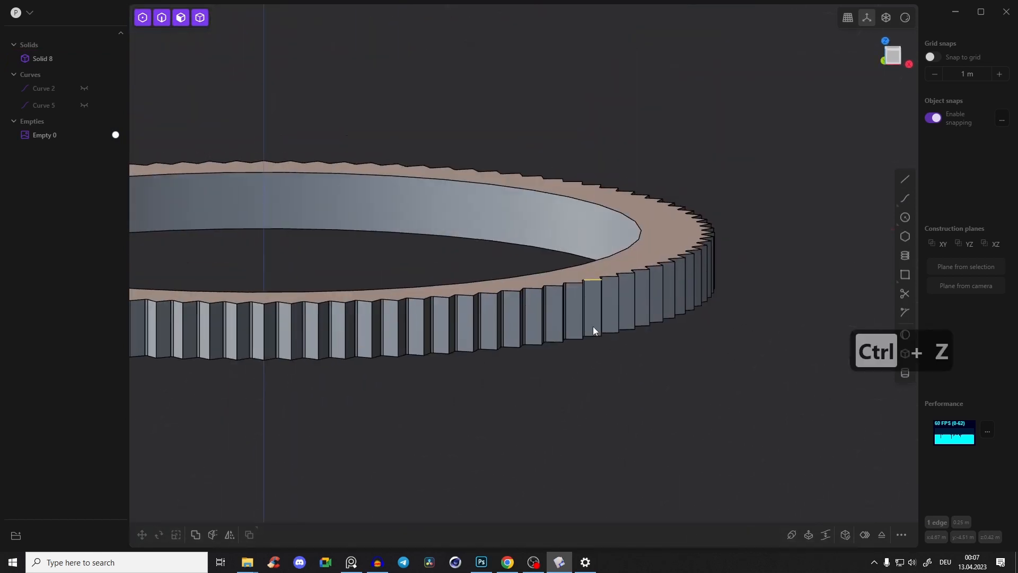
left_click(895, 53)
key("f")
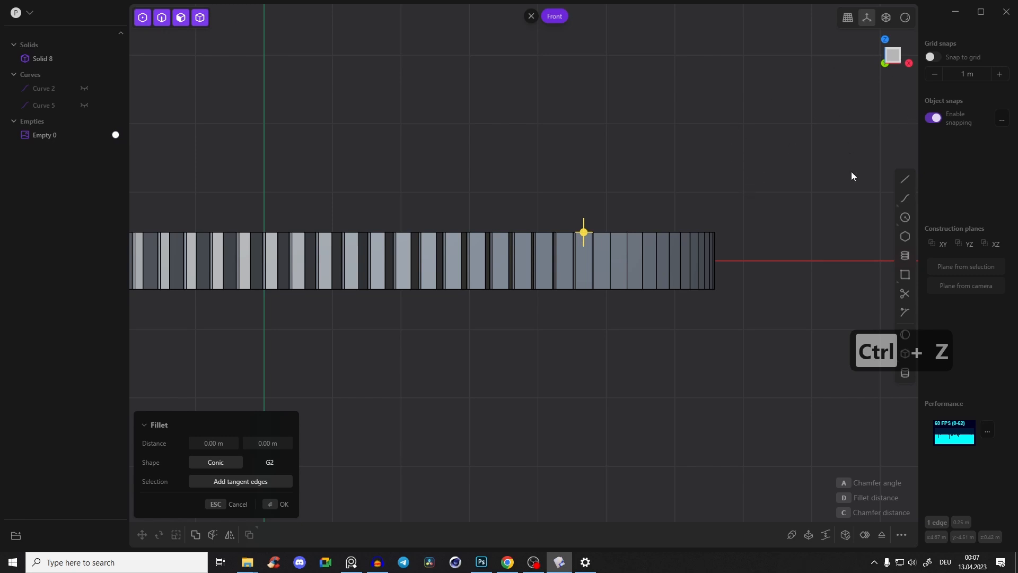
left_click(900, 183)
scroll(723, 234, "up", 5)
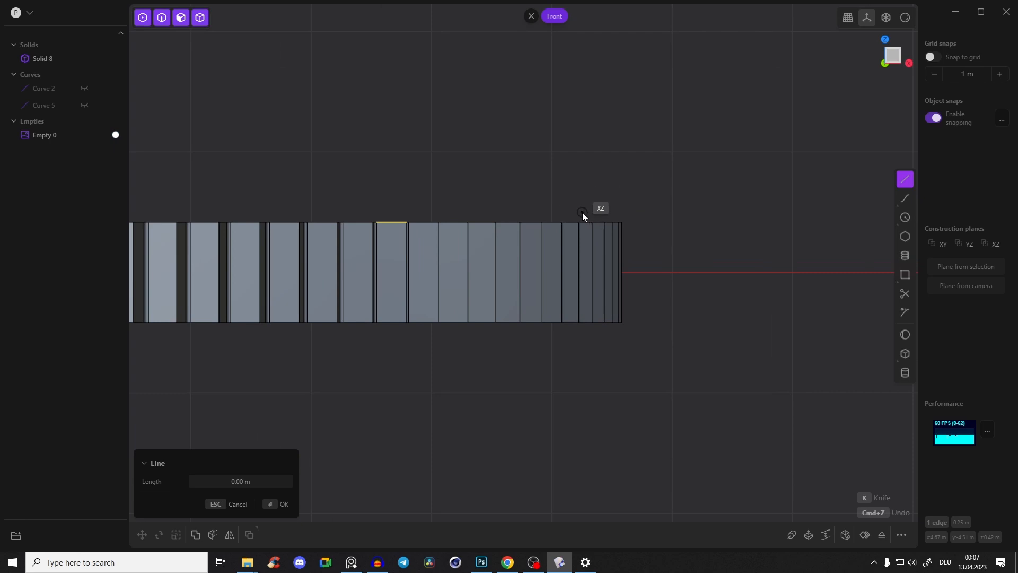
left_click(581, 212)
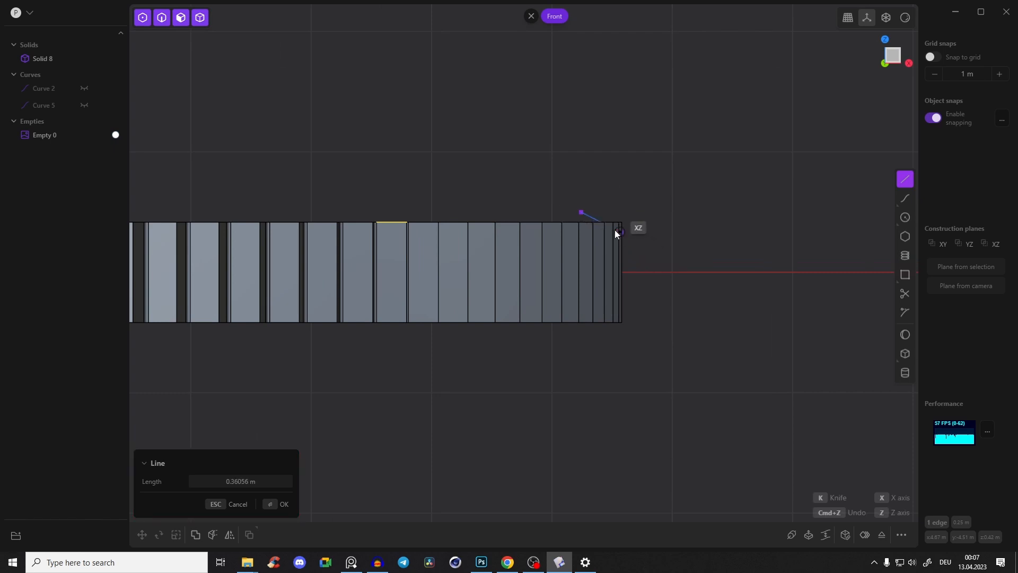
key("ctrl+z")
left_click(583, 213)
key("ctrl+z")
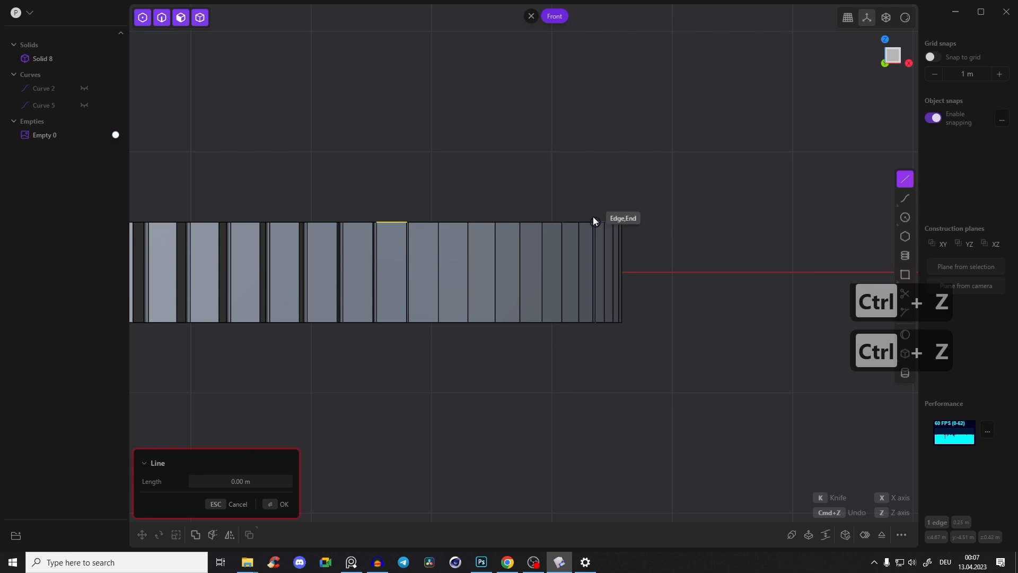
left_click(584, 216)
left_click(646, 257)
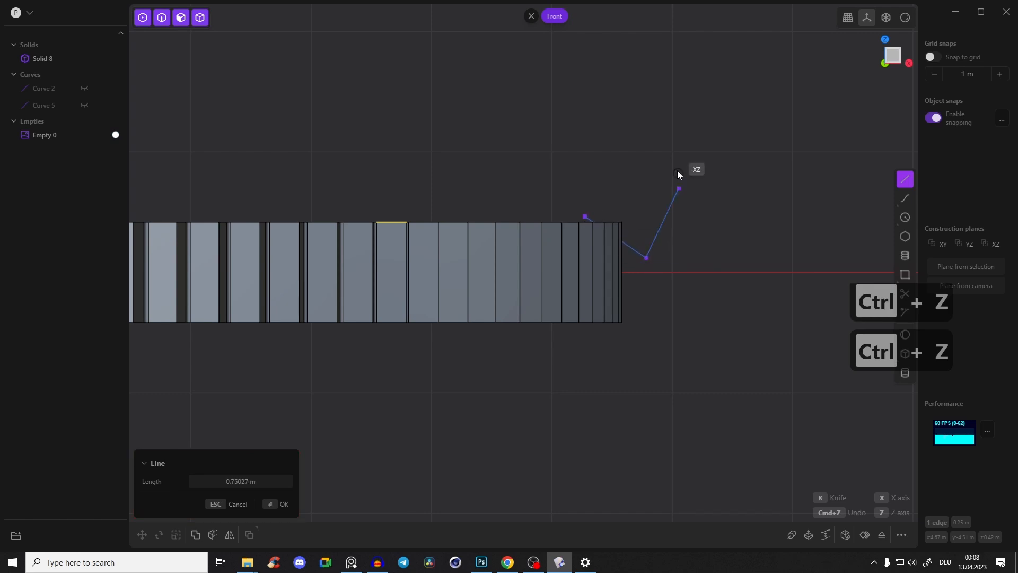
key("Return")
scroll(659, 226, "up", 2)
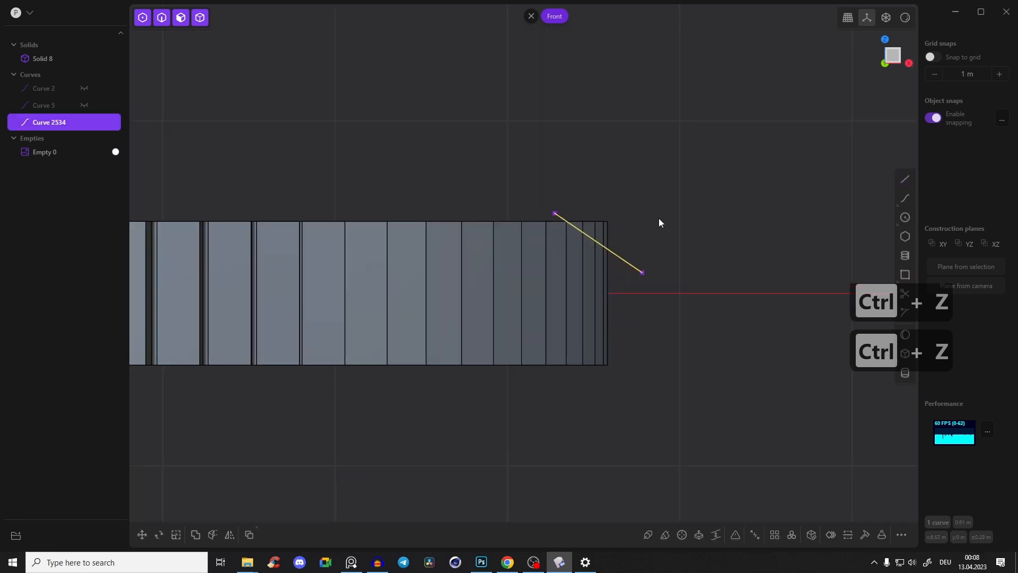
Revolve the diagonal line 360 degrees around the vertical Z axis through the centre of the bezel ring
middle_click_drag(659, 191, 627, 235)
scroll(626, 235, "down", 6)
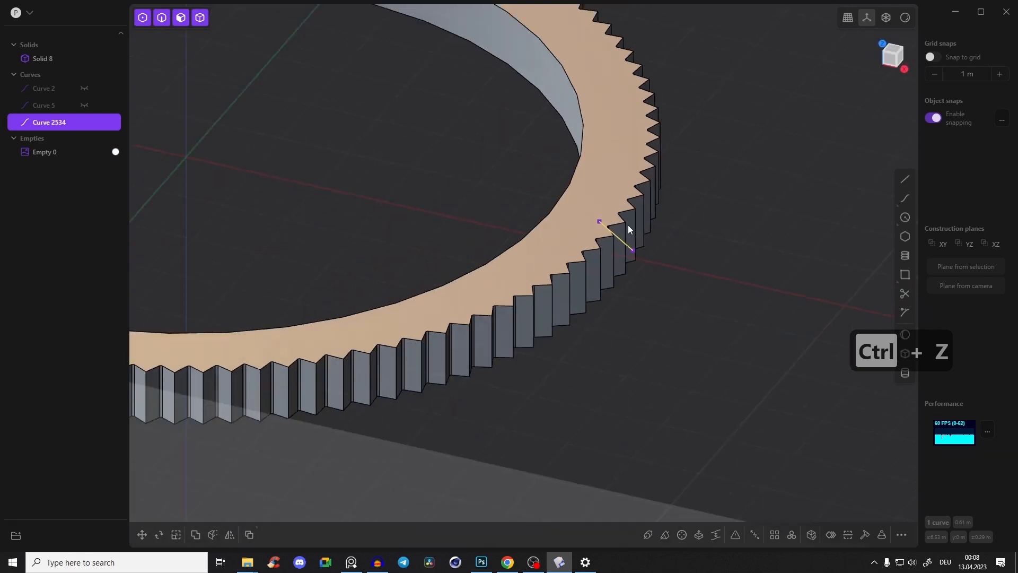
scroll(708, 282, "up", 2)
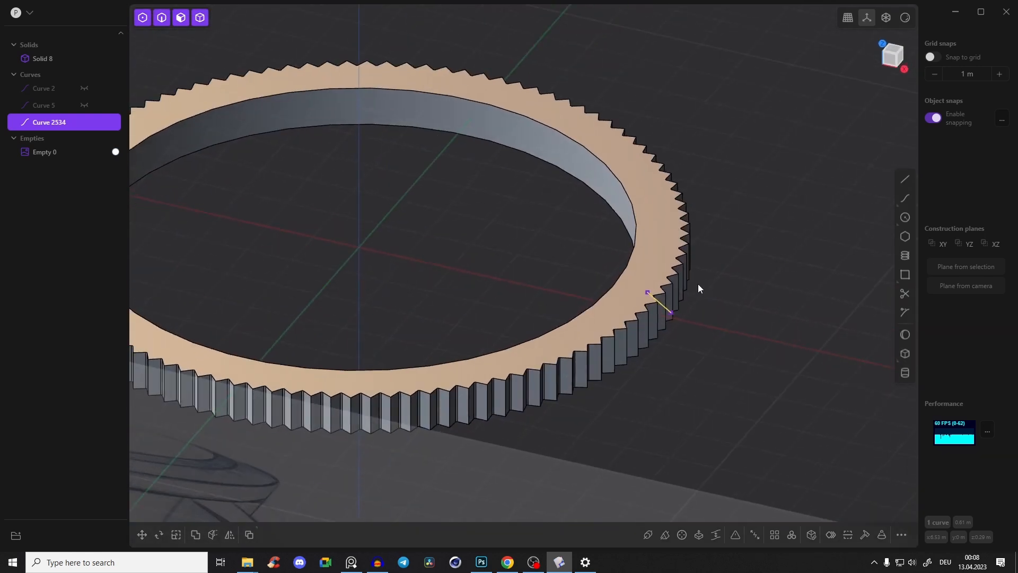
middle_click_drag(697, 284, 758, 267, "shift")
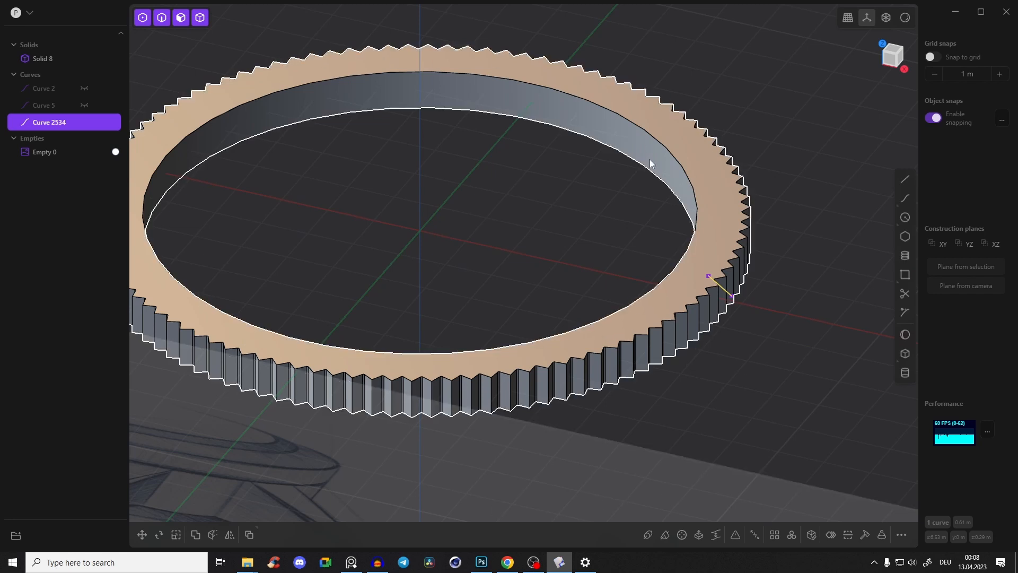
mouse_move(739, 331)
middle_mouse_down()
mouse_move(746, 316)
mouse_move(732, 322)
mouse_move(715, 296)
mouse_move(722, 328)
middle_mouse_up()
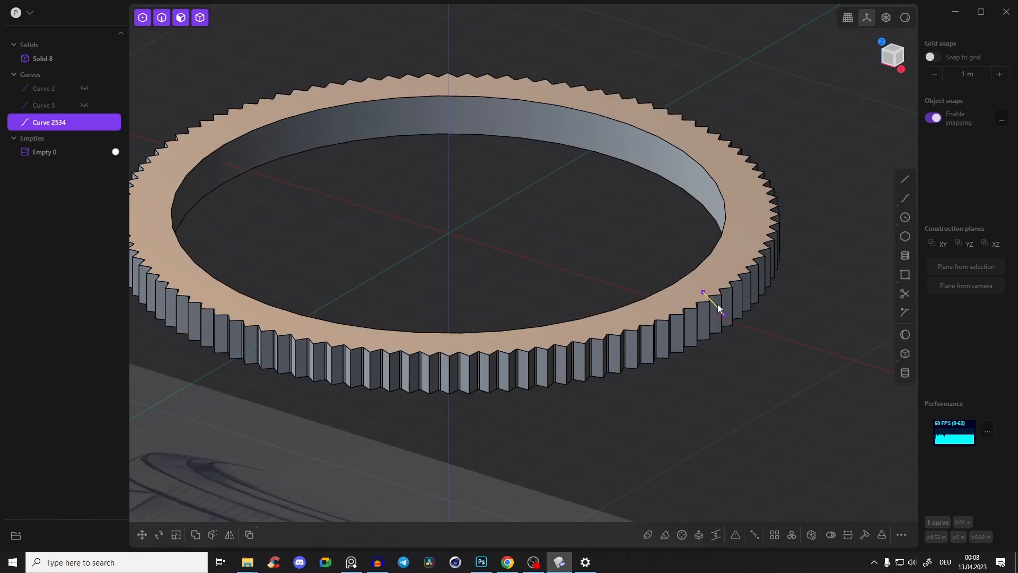
left_click(681, 535)
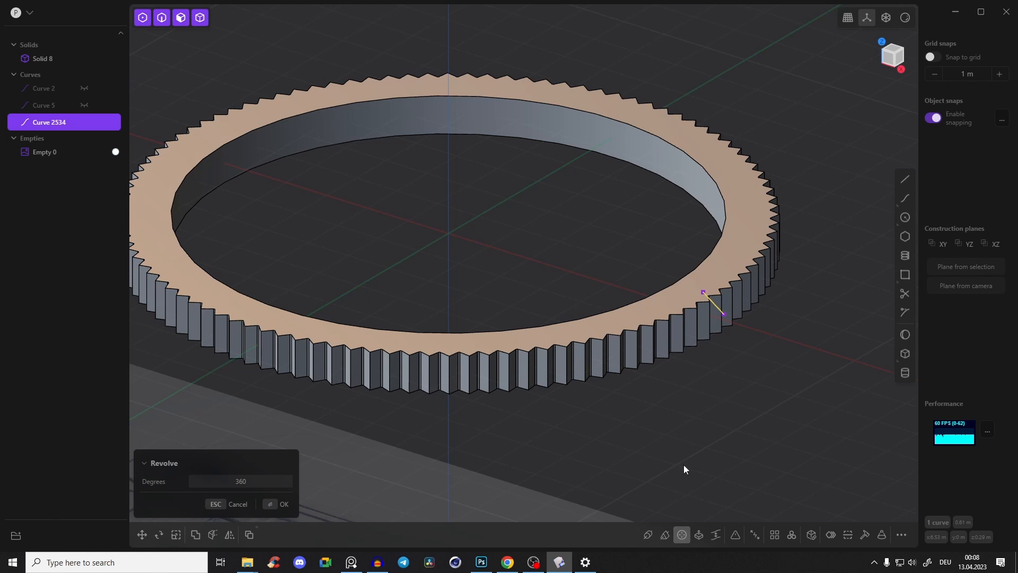
left_click(447, 232)
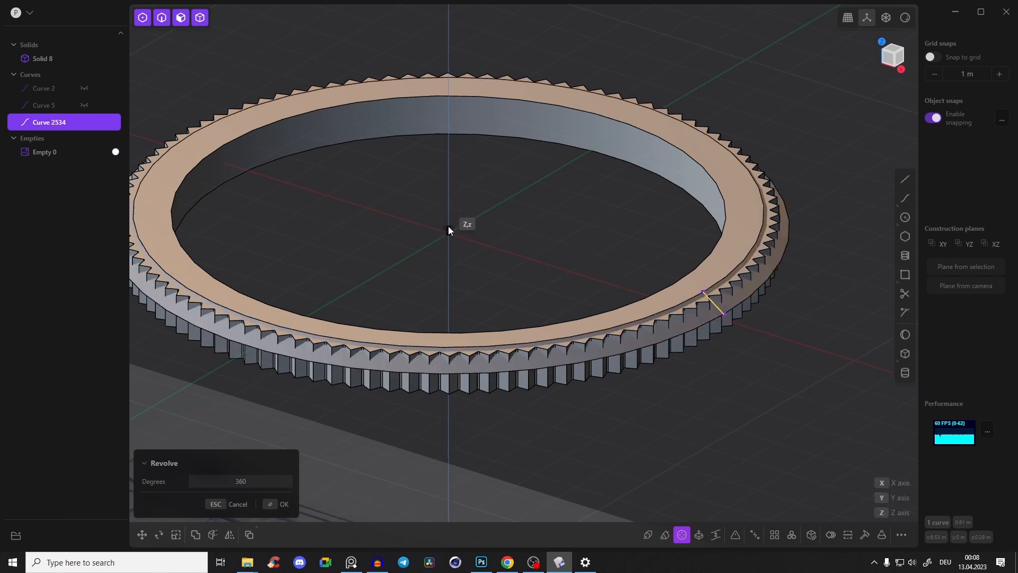
left_click(448, 171)
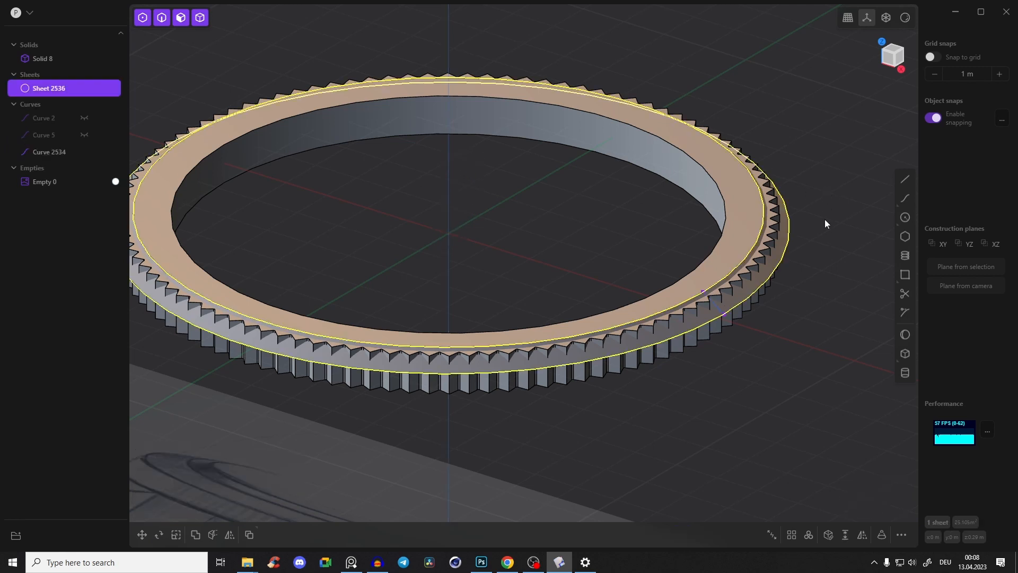
Delete the leftover diagonal profile line on the revolved sheet
scroll(785, 250, "up", 10)
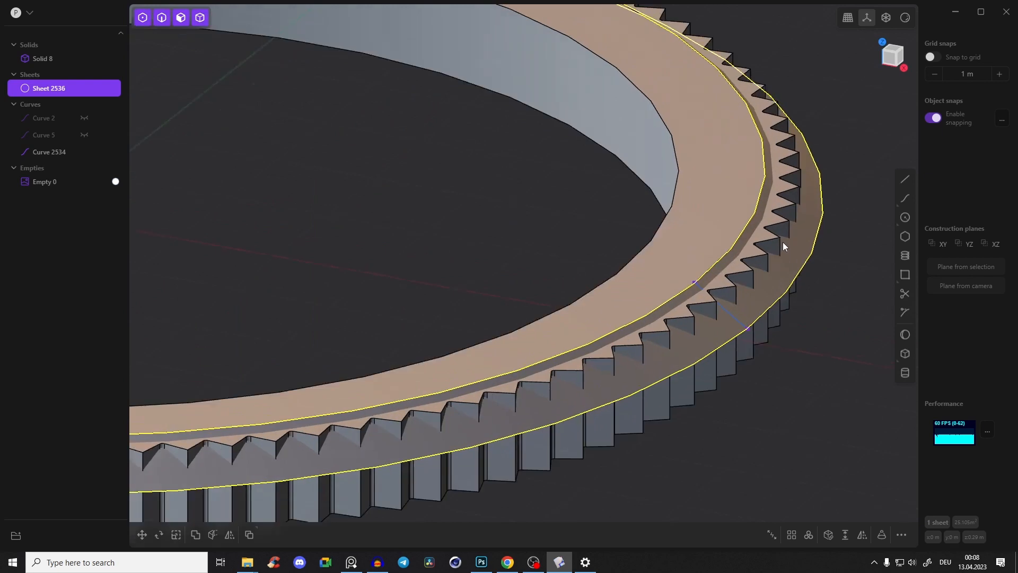
middle_click_drag(745, 262, 490, 233)
middle_click_drag(231, 250, 584, 254)
scroll(615, 265, "down", 8)
left_click(686, 256)
scroll(676, 273, "up", 5)
left_click(609, 310)
key("x")
Mirror the revolved conical sheet vertically onto the lower edge of the bezel ring
middle_click_drag(680, 280, 747, 219)
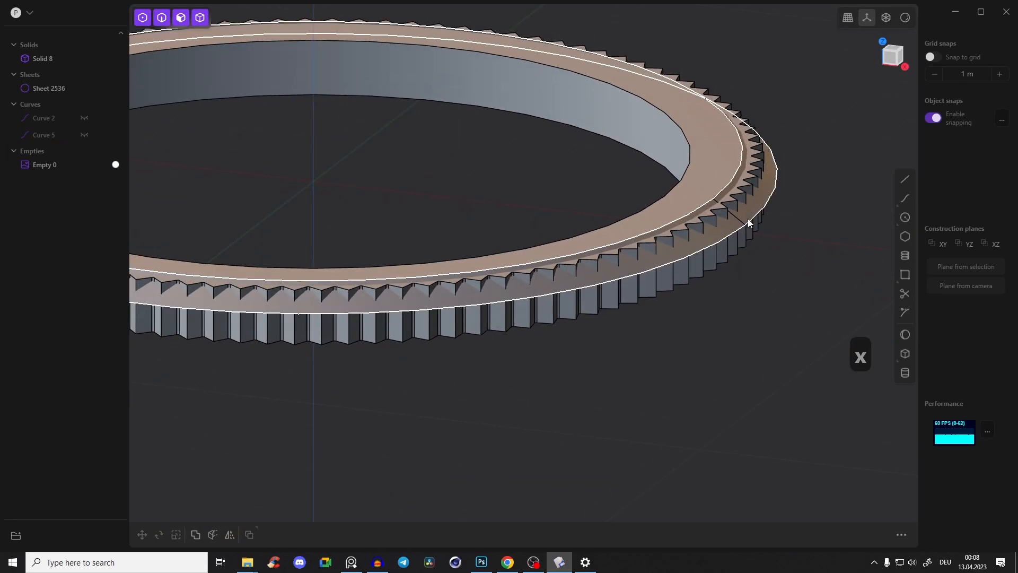
left_click(640, 273)
scroll(530, 255, "down", 5)
middle_click_drag(502, 250, 549, 225)
key("alt+x")
left_click(455, 255)
right_click(688, 190)
middle_click_drag(688, 190, 755, 240)
left_click(755, 239)
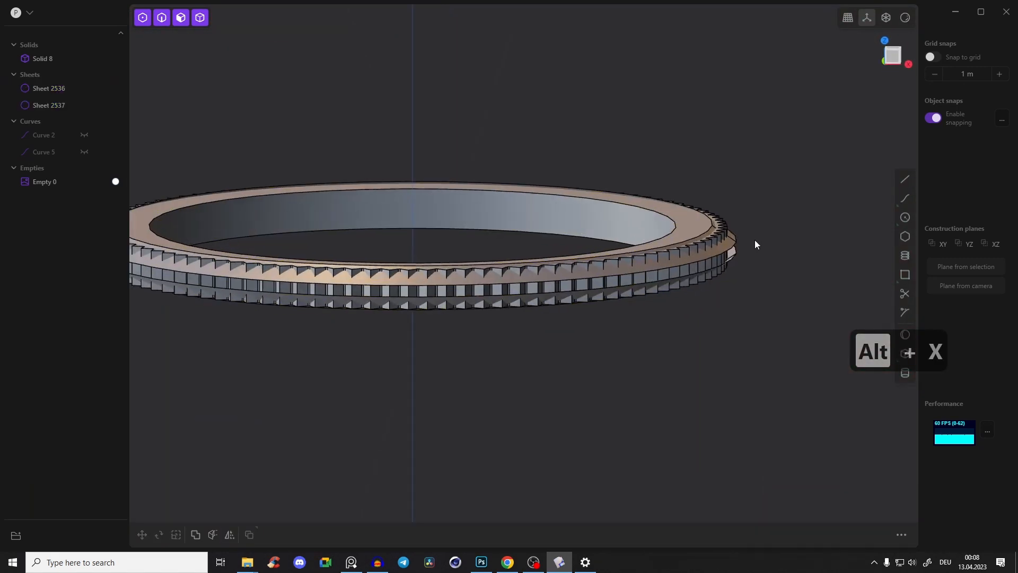
Cut the knurled ring with both the upper and lower conical sheets in one Boolean operation
left_click(647, 223)
left_click(721, 239, "shift")
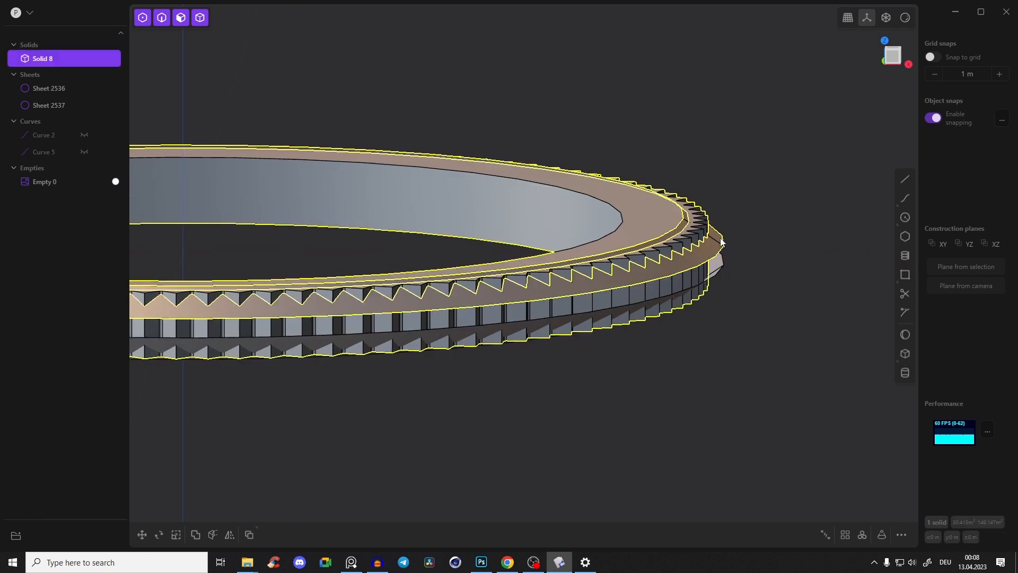
left_click(717, 268, "shift")
middle_click_drag(736, 230, 734, 215)
key("q")
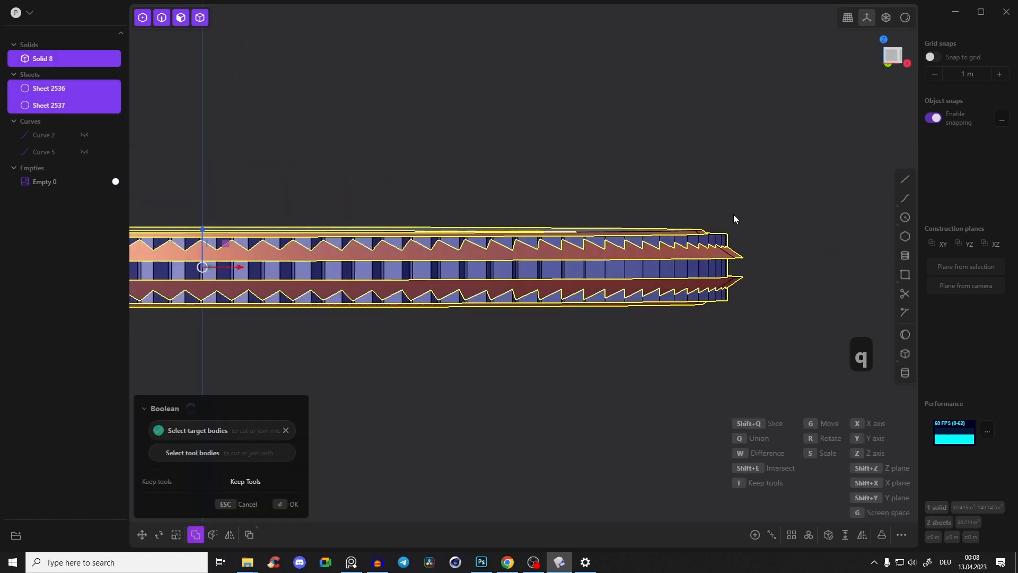
middle_click_drag(746, 265, 734, 298)
left_click(774, 181)
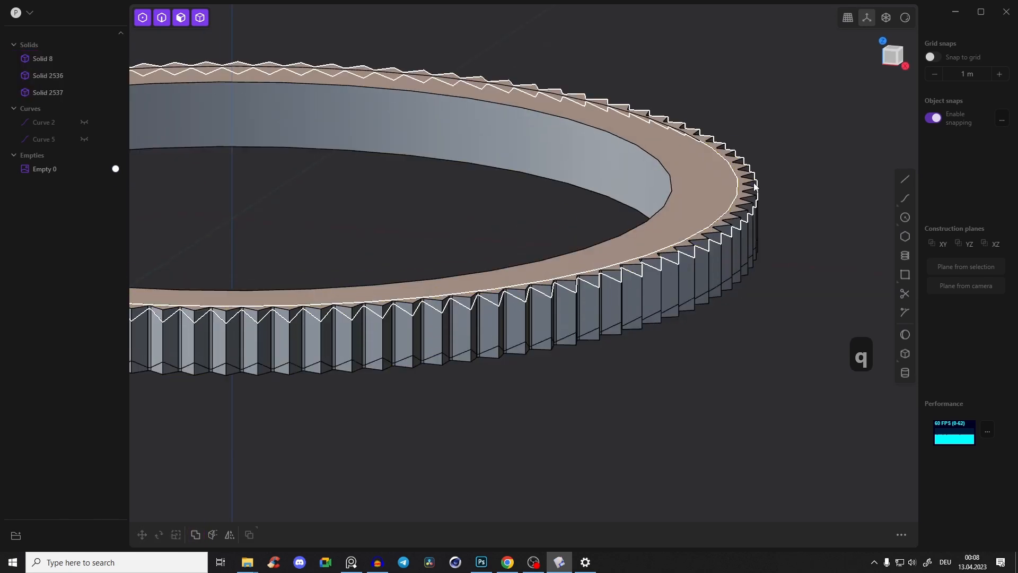
Delete the cut-off toothed rims above and below, keeping only the bevelled bezel ring
left_click(763, 198)
middle_click_drag(762, 198, 754, 231)
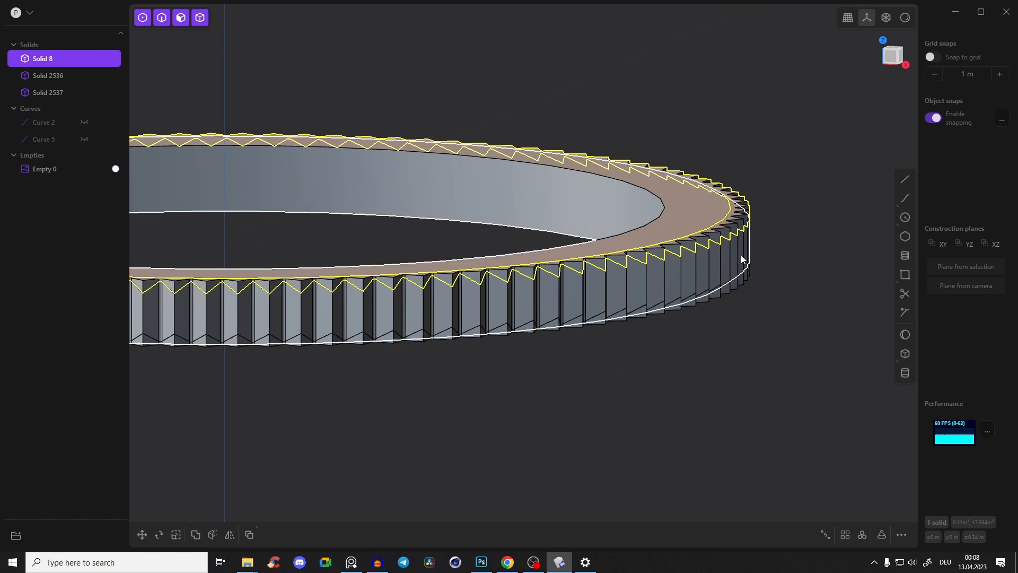
key("x")
middle_click_drag(777, 275, 742, 310)
left_click(743, 315)
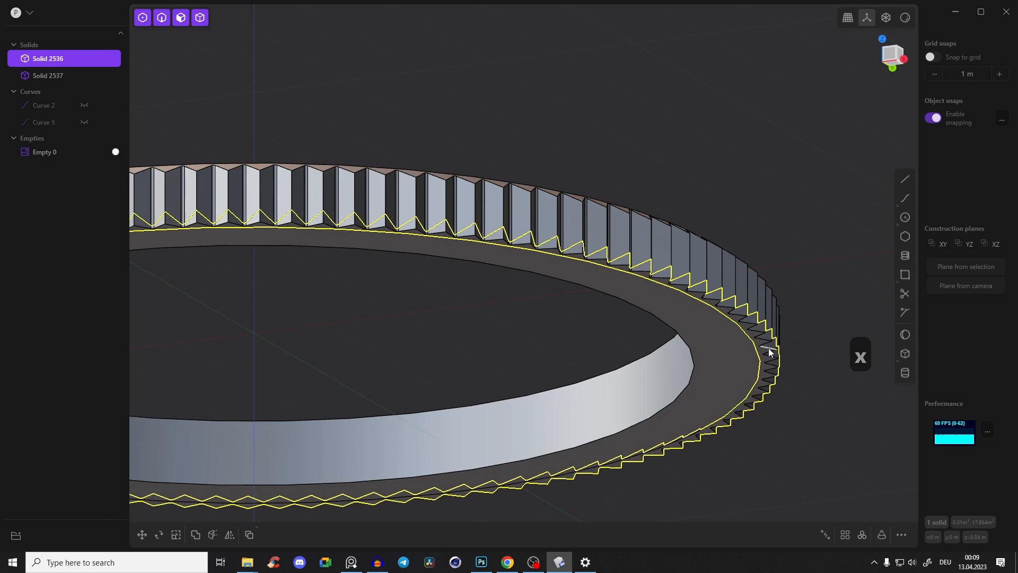
key("x")
mouse_move(768, 348)
middle_mouse_down()
mouse_move(600, 262)
mouse_move(585, 288)
mouse_move(482, 294)
mouse_move(513, 342)
mouse_move(587, 283)
mouse_move(609, 299)
mouse_move(596, 252)
mouse_move(681, 262)
mouse_move(606, 302)
mouse_move(750, 222)
mouse_move(711, 271)
mouse_move(720, 302)
mouse_move(604, 227)
middle_mouse_up()
scroll(609, 297, "up", 3)
scroll(607, 244, "down", 2)
middle_click_drag(611, 264, 659, 288)
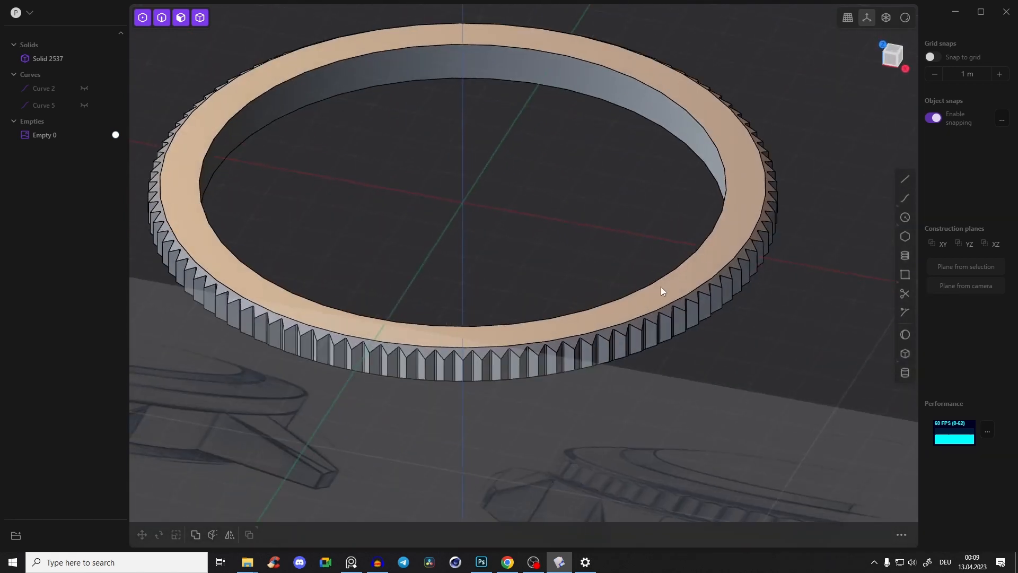
Compare the bevelled ring from above with the bezel's upper profile in the reference sketches of the separate image viewer
left_click(894, 52)
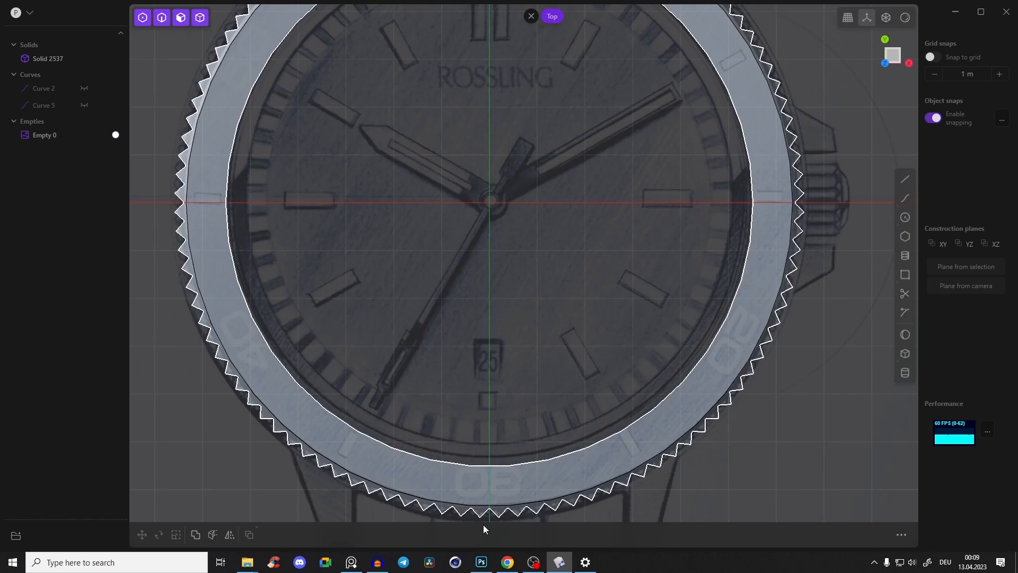
left_click(357, 565)
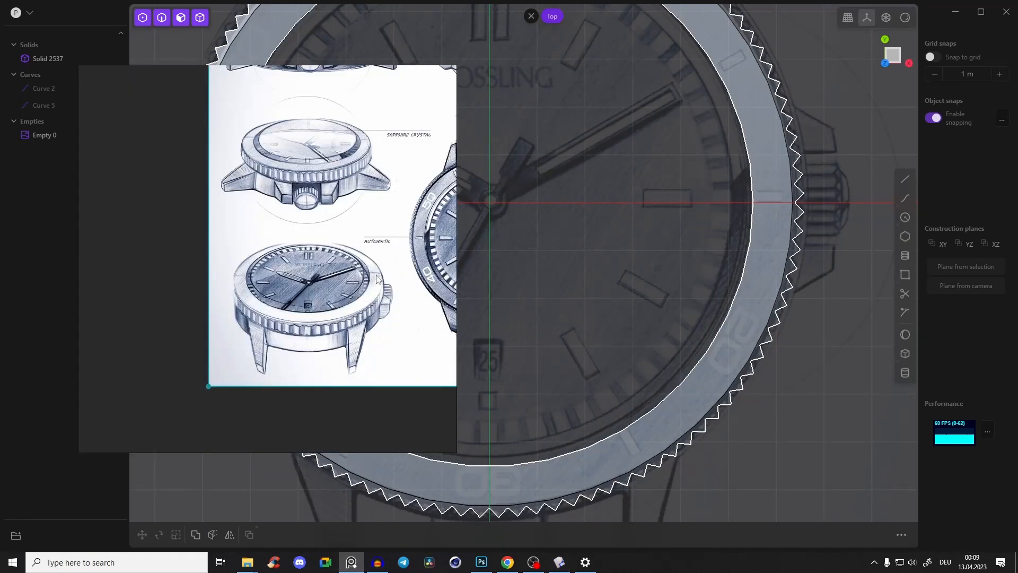
middle_click_drag(378, 275, 324, 279)
middle_click_drag(429, 224, 332, 270)
middle_click_drag(333, 173, 326, 202)
scroll(322, 113, "up", 5)
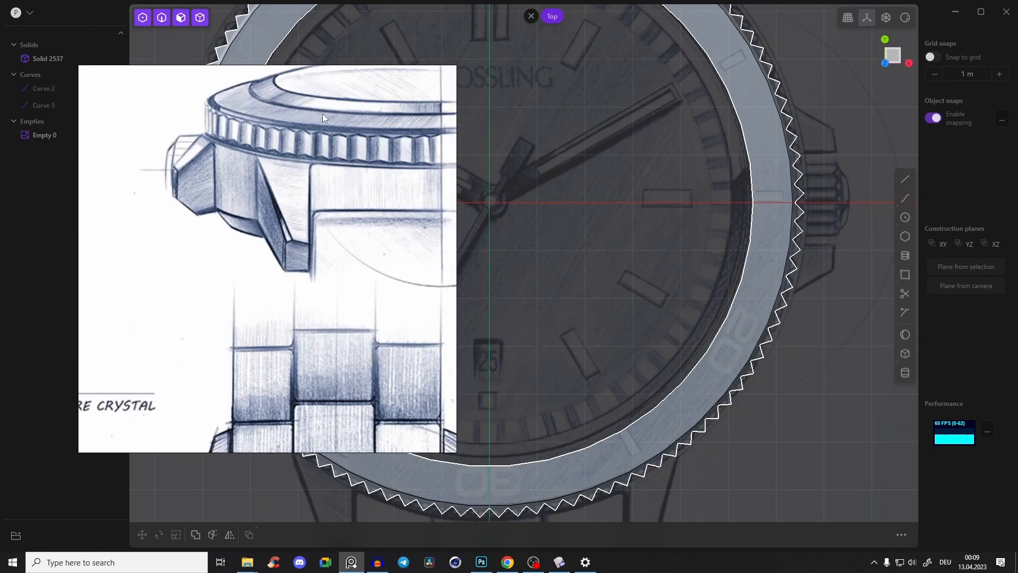
scroll(222, 122, "up", 2)
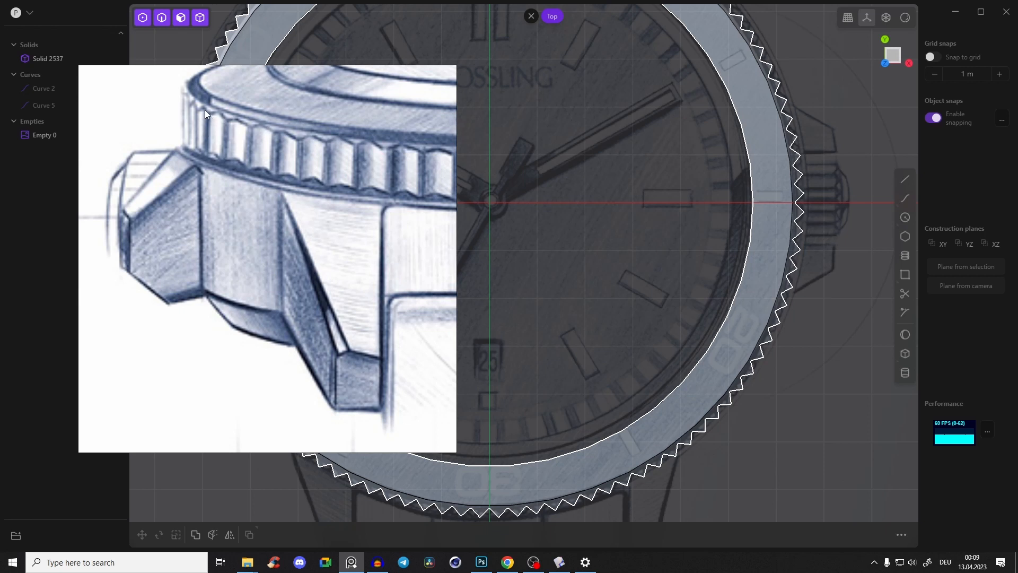
middle_click_drag(207, 151, 207, 164)
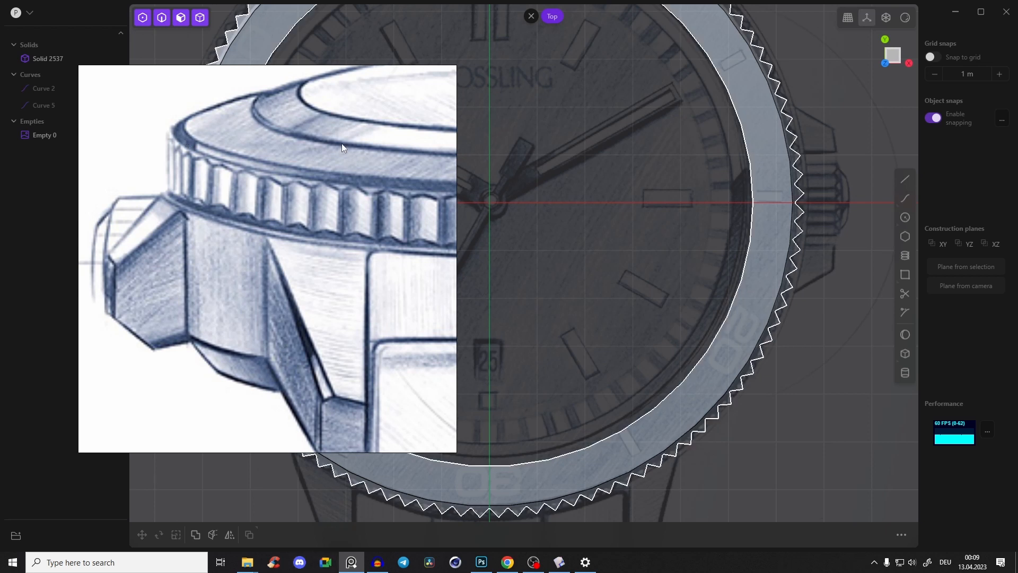
scroll(341, 143, "down", 2)
scroll(306, 129, "up", 2)
scroll(332, 116, "down", 2)
scroll(320, 161, "up", 3)
middle_click_drag(146, 177, 490, 270)
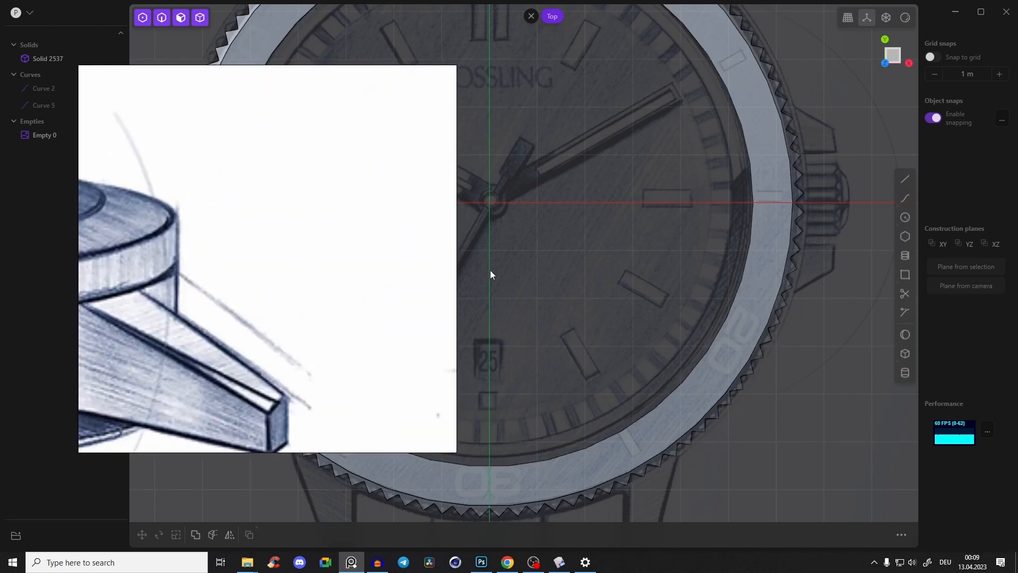
scroll(268, 248, "down", 2)
middle_click_drag(148, 260, 293, 221)
middle_click_drag(228, 217, 258, 86)
scroll(258, 86, "down", 2)
middle_click_drag(339, 222, 134, 114)
left_click(350, 563)
middle_click_drag(609, 239, 699, 282)
scroll(736, 275, "up", 3)
middle_click_drag(579, 308, 655, 213)
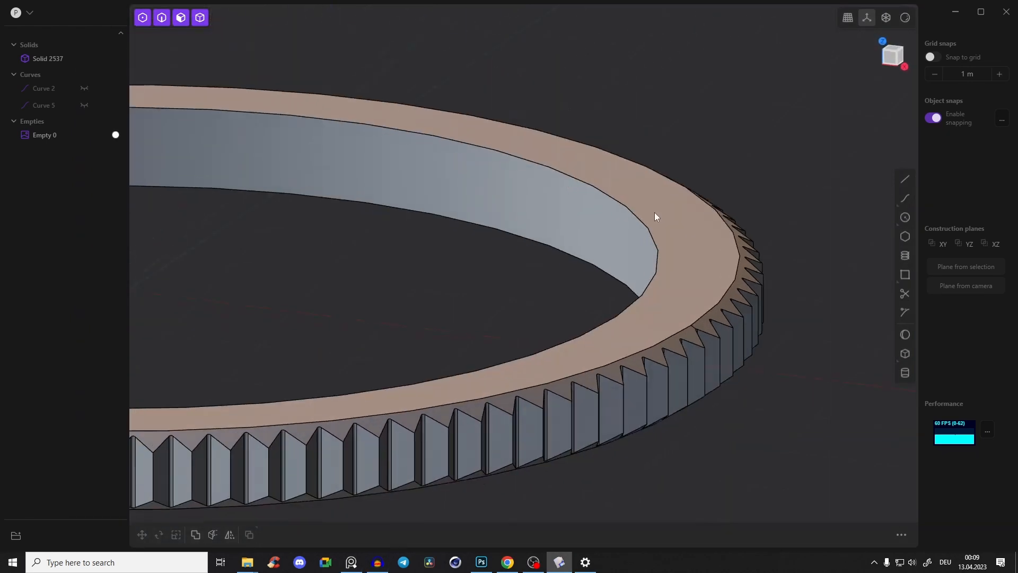
left_click(655, 265)
key("f")
middle_click_drag(686, 276, 733, 253)
middle_click_drag(745, 313, 689, 272)
key("Escape")
Duplicate the outer edge of the ring's top face in place as a separate curve
middle_click_drag(699, 225, 597, 300)
left_click(734, 294)
key("f")
key("shift+d")
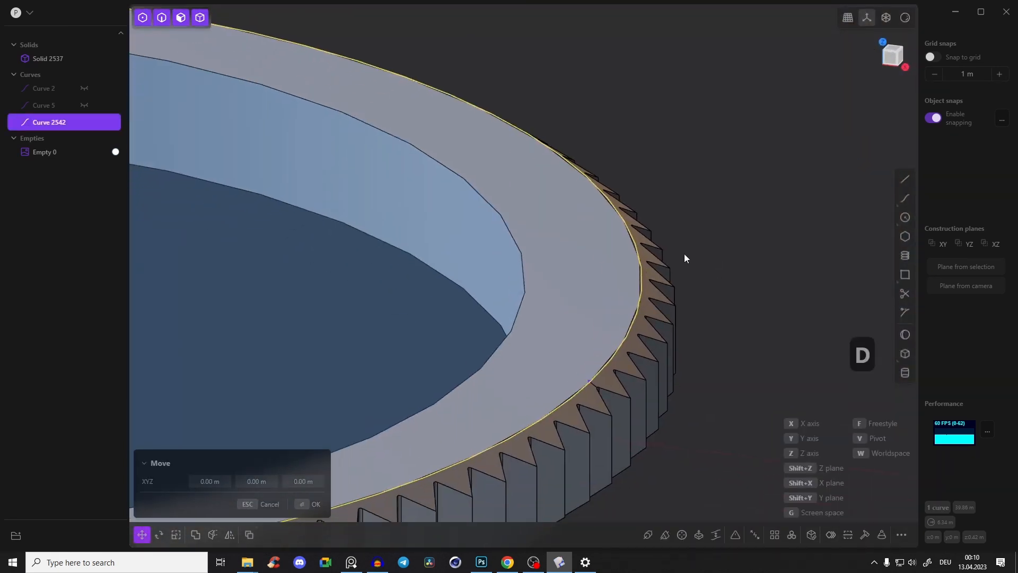
left_click(684, 254)
Turn on X-ray display and try to select the inner edge of the ring's top face
left_click(520, 274)
left_click(733, 173)
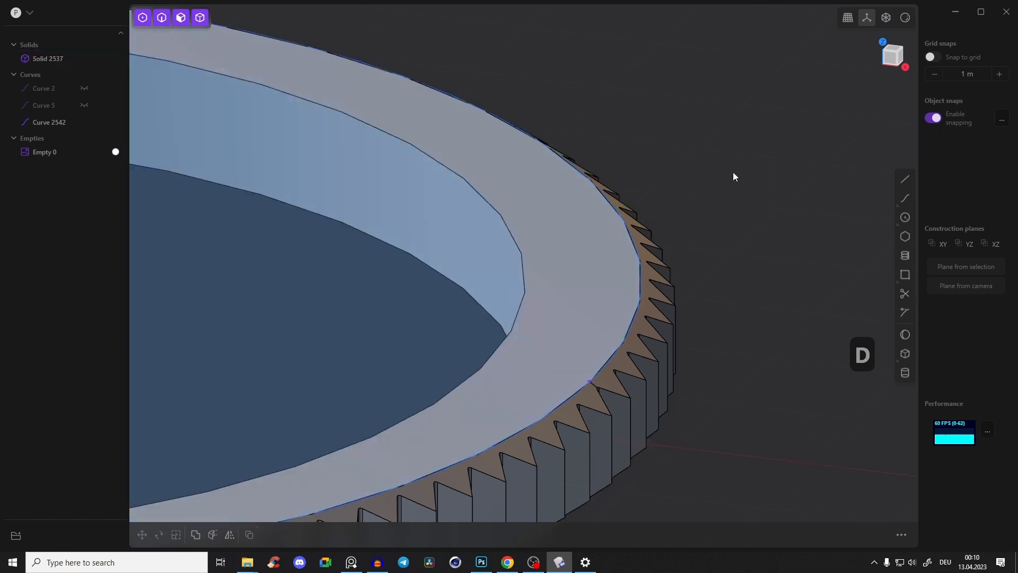
key("alt+z")
left_click(525, 281)
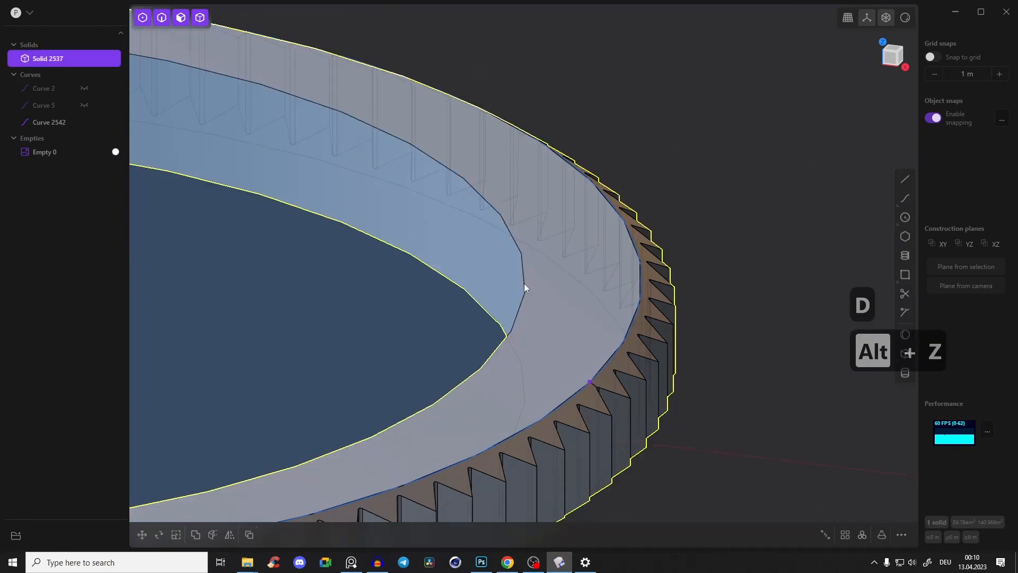
left_click(524, 283)
middle_click_drag(524, 322, 778, 166)
left_click(778, 167)
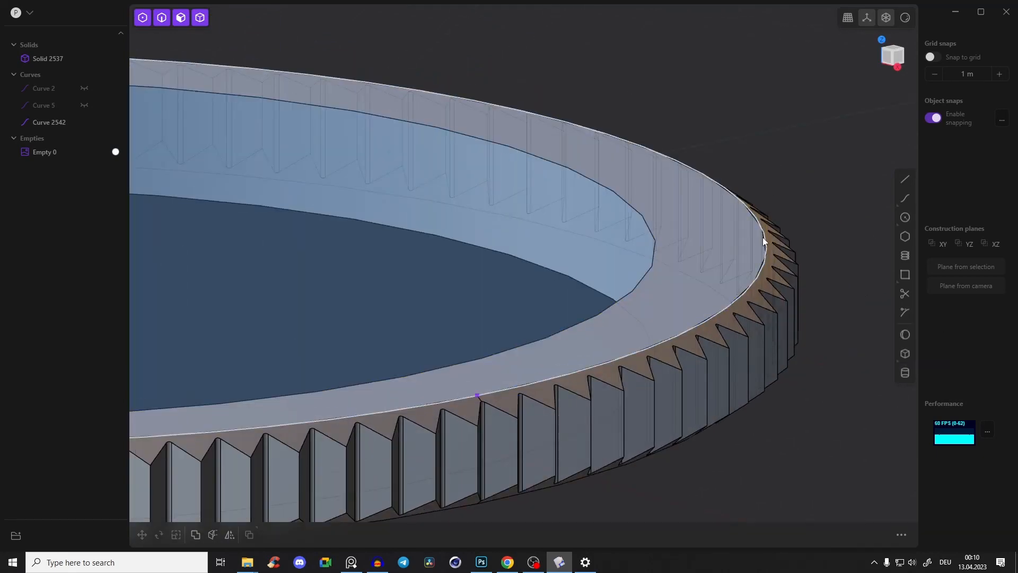
Offset the duplicated outer edge curve inward by about 0.13 m
scroll(763, 237, "up", 3)
scroll(768, 244, "down", 5)
scroll(714, 304, "up", 4)
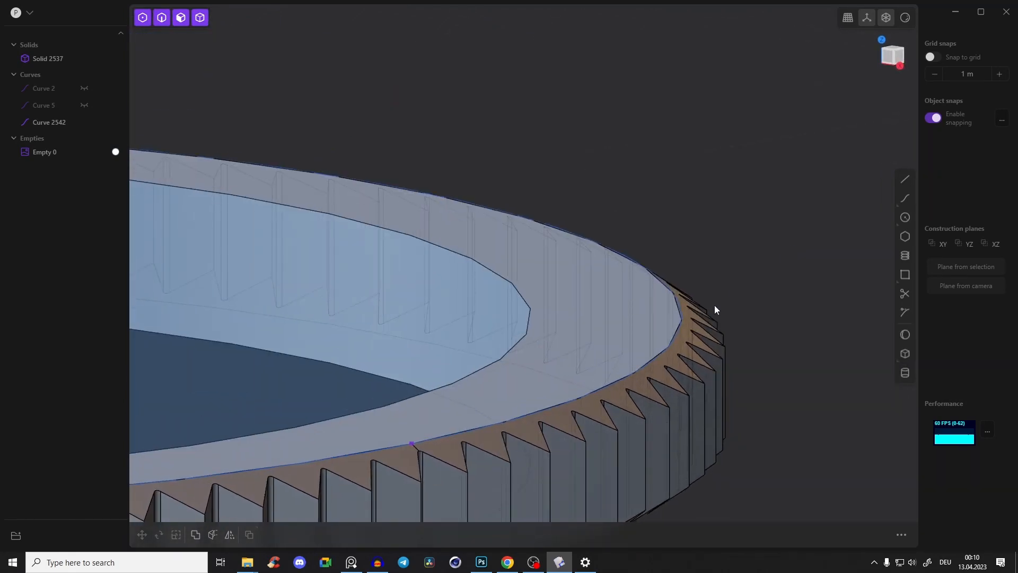
left_click(681, 322)
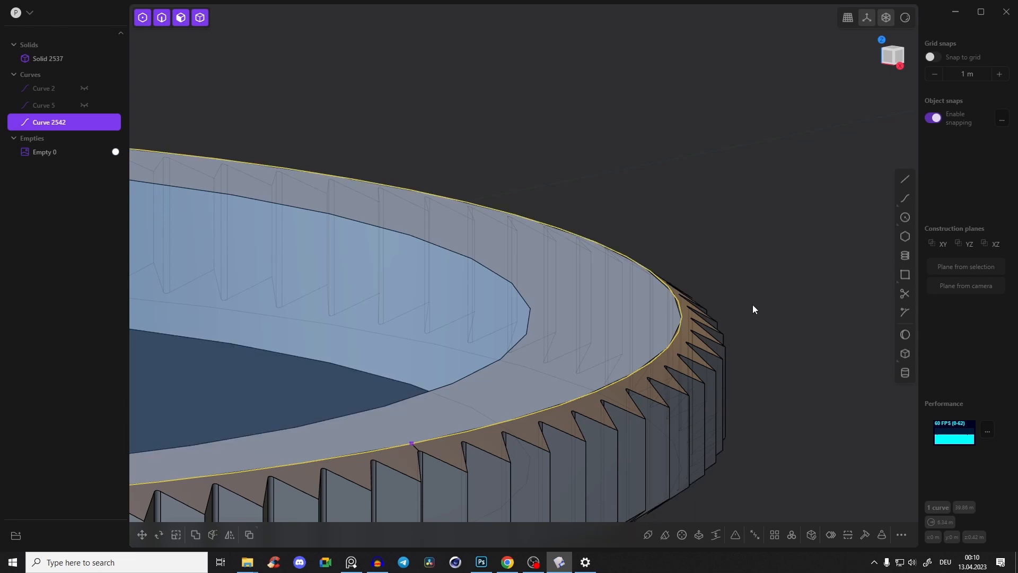
key("o")
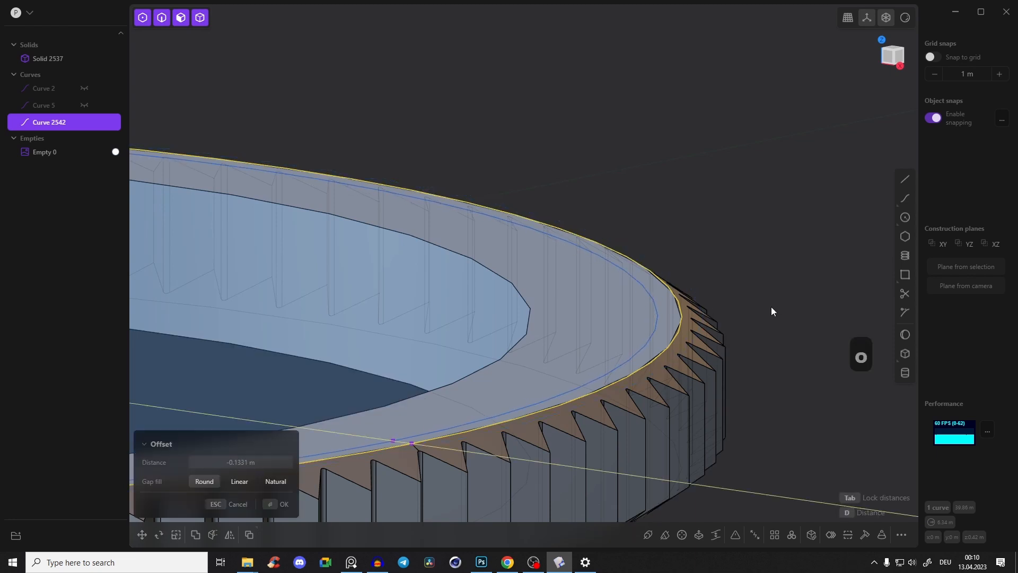
left_click(769, 306)
Raise the offset circle along Z to about 0.05 m above the ring's top face
key("g")
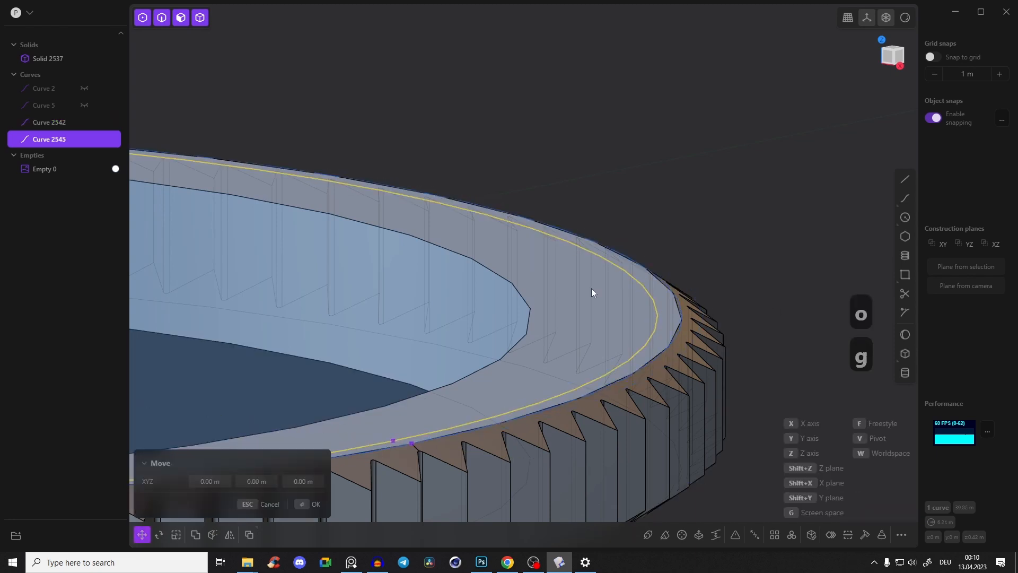
key("z")
middle_click_drag(603, 274, 668, 261)
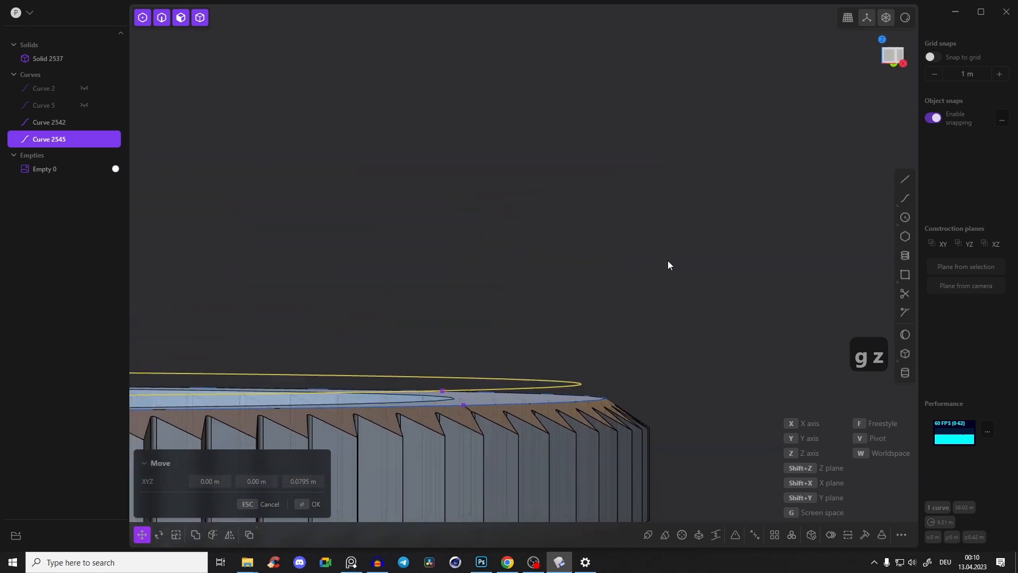
key("g")
key("z")
left_click(660, 264)
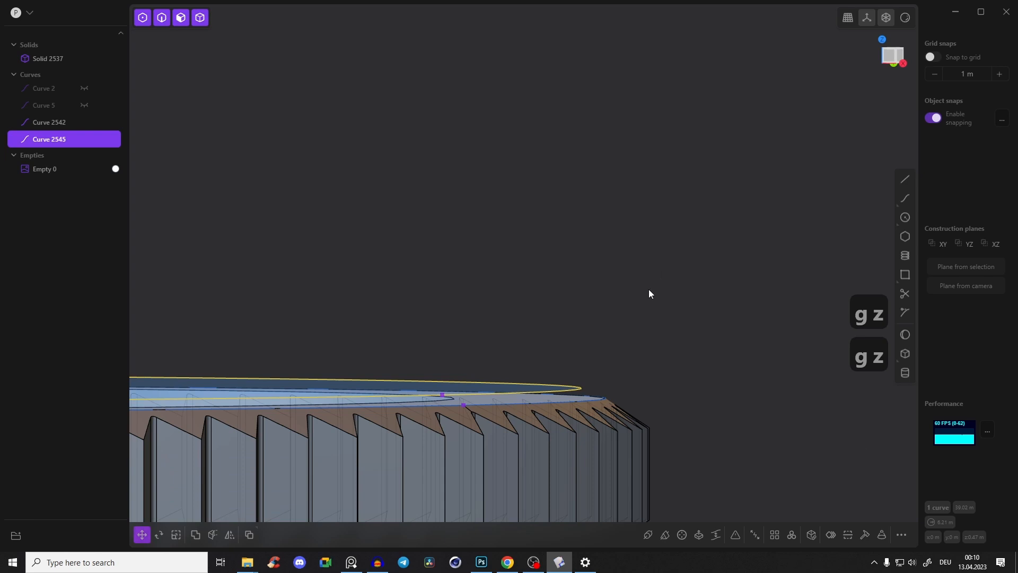
Compare the bezel with the reference sketch and raise the offset circle by about 0.03 m along Z
left_click(359, 564)
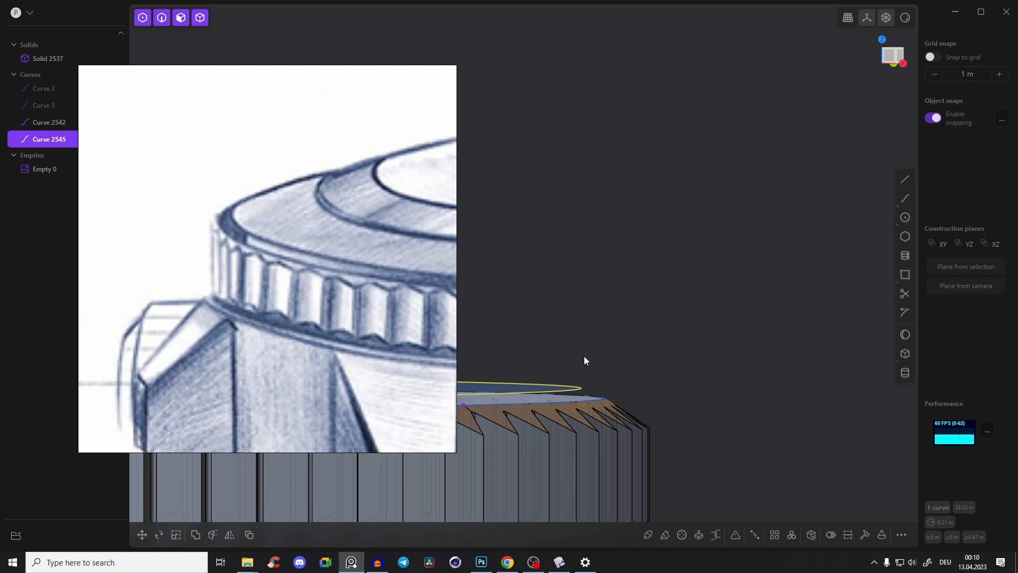
left_click(584, 361)
key("g")
key("z")
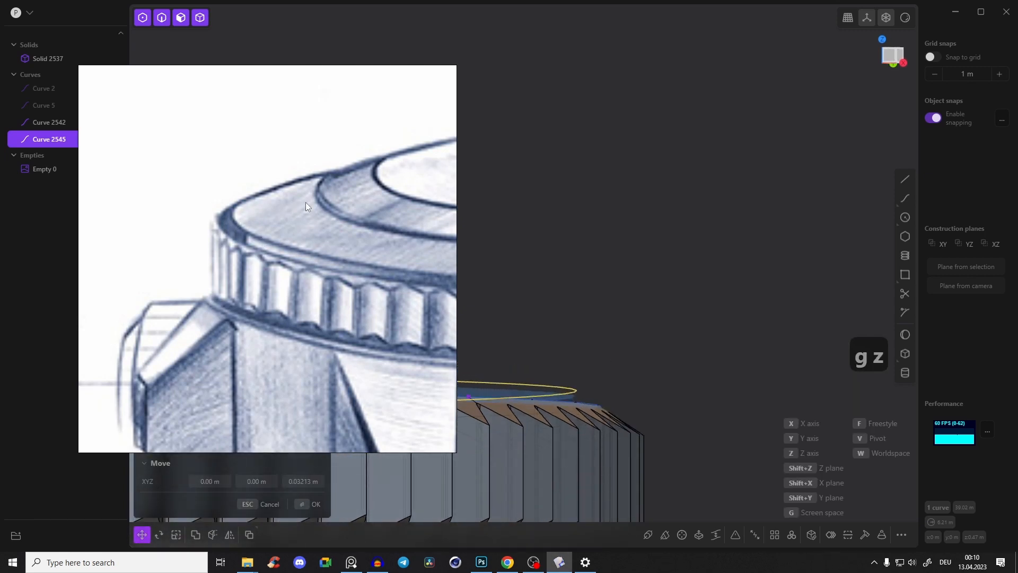
middle_click_drag(567, 400, 481, 466)
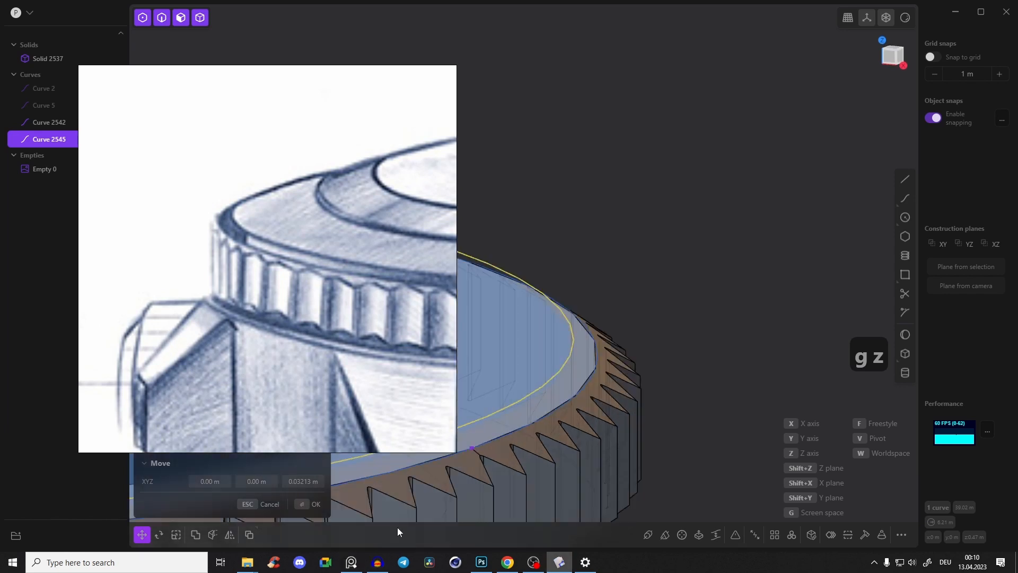
middle_click_drag(536, 331, 581, 313, "shift")
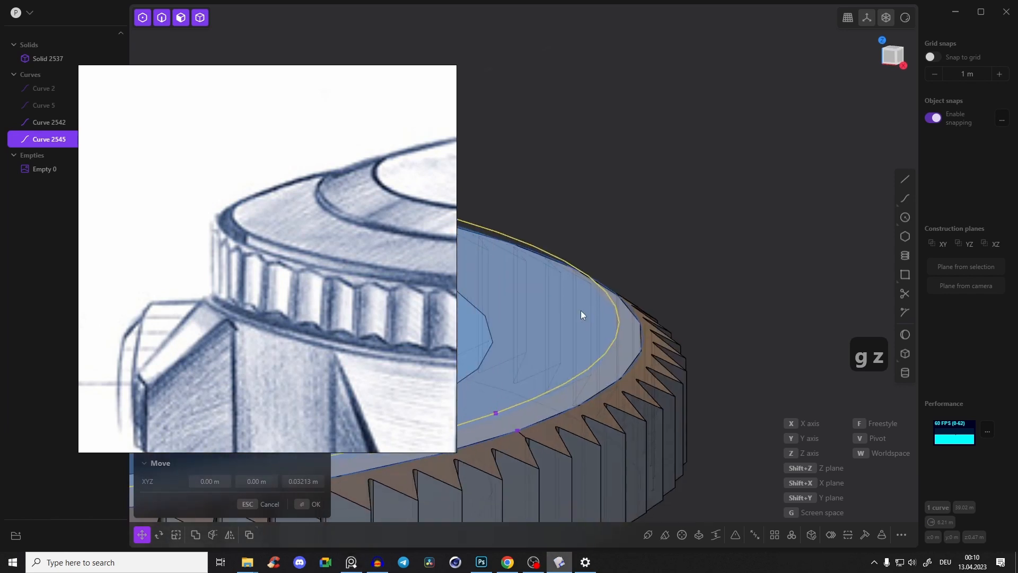
left_click(353, 562)
key("Return")
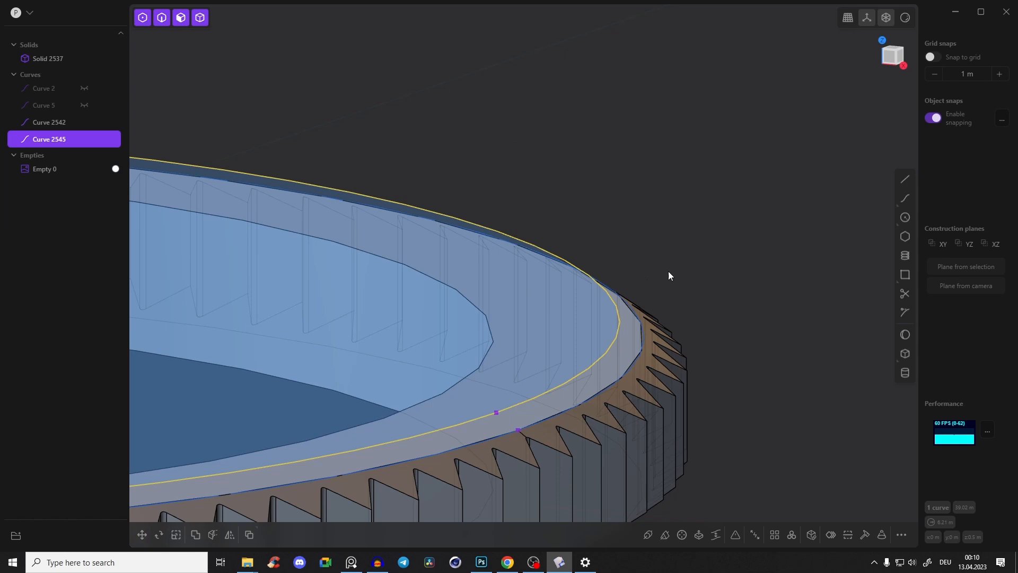
Duplicate the raised circle and try offsetting the copy inward by about 0.36 m, checking against the reference sketch
key("ctrl+d")
scroll(654, 270, "up", 3)
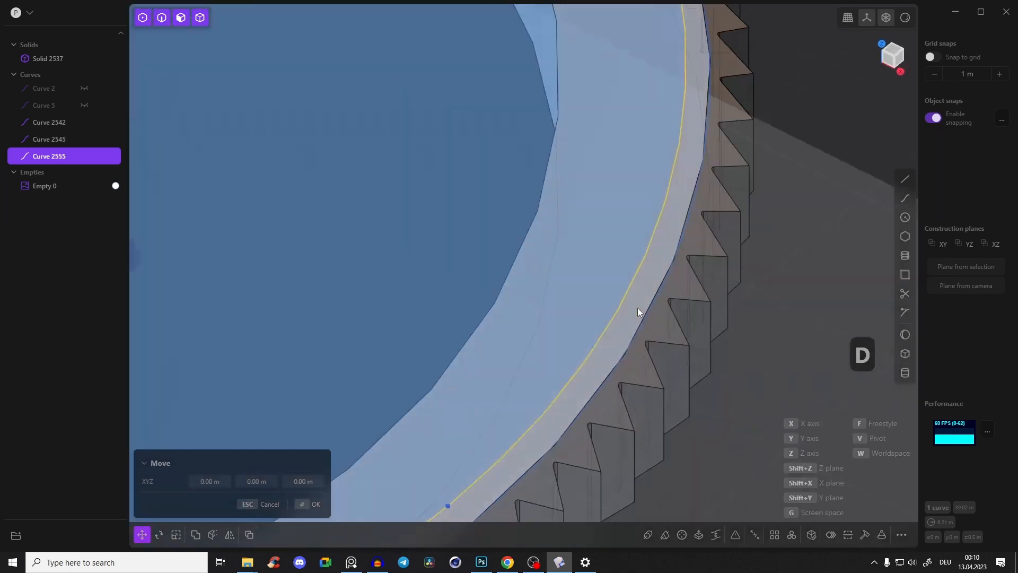
scroll(637, 308, "down", 2)
scroll(653, 270, "down", 2)
key("o")
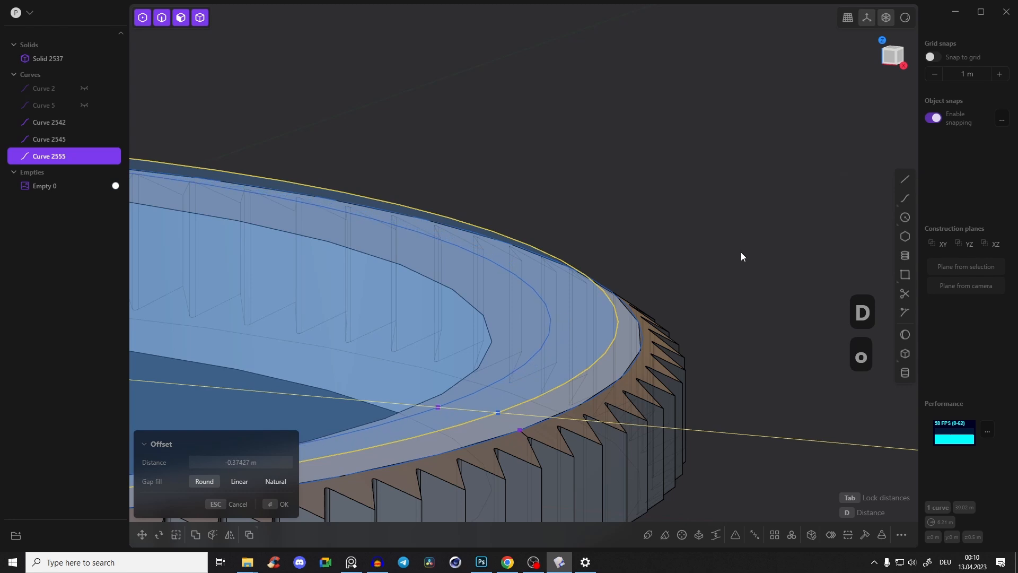
key("alt+Tab")
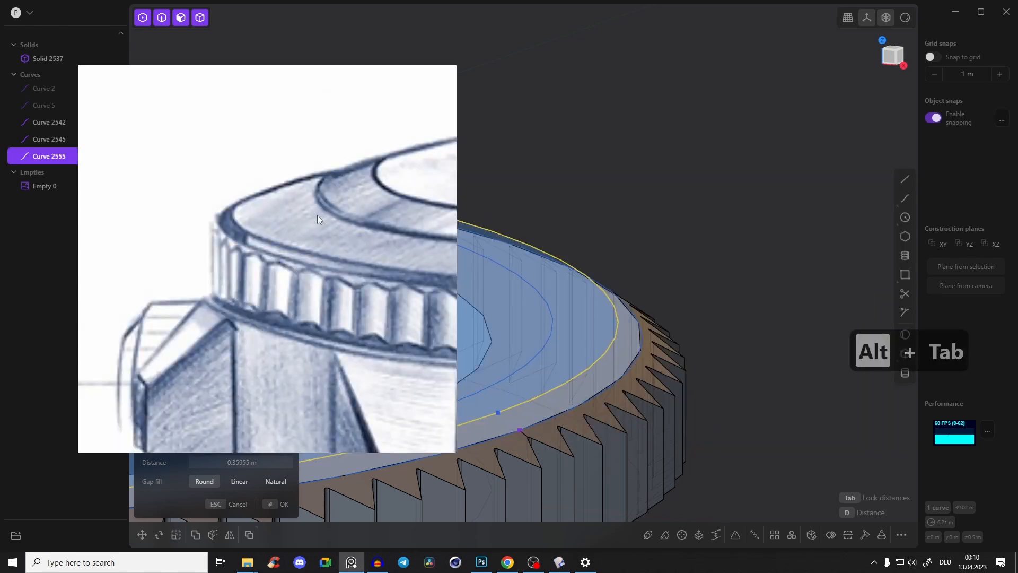
key("alt+Tab")
key("Escape")
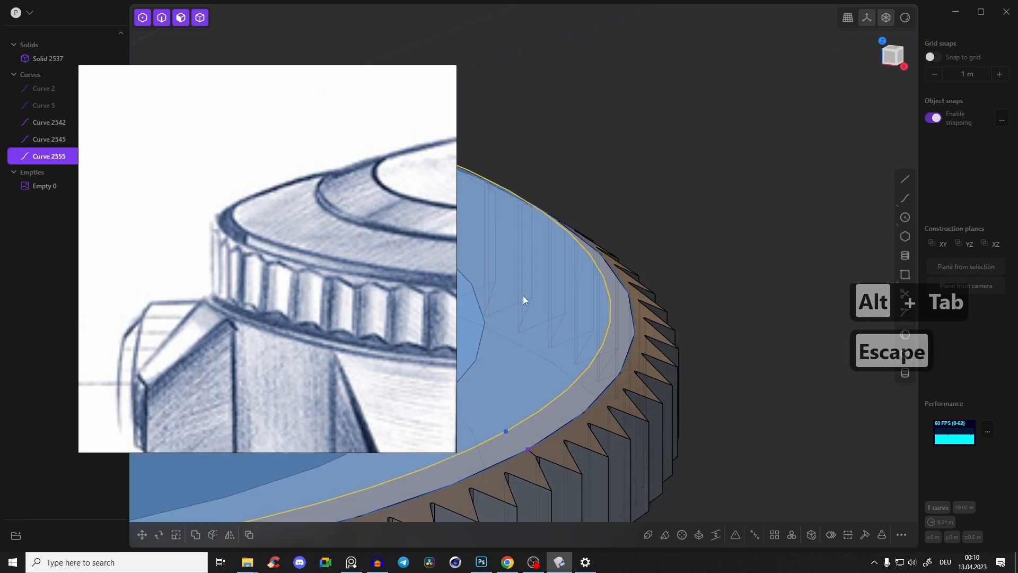
Try moving the duplicated circle and scaling it to about 0.93, and delete the duplicate
left_click(356, 567)
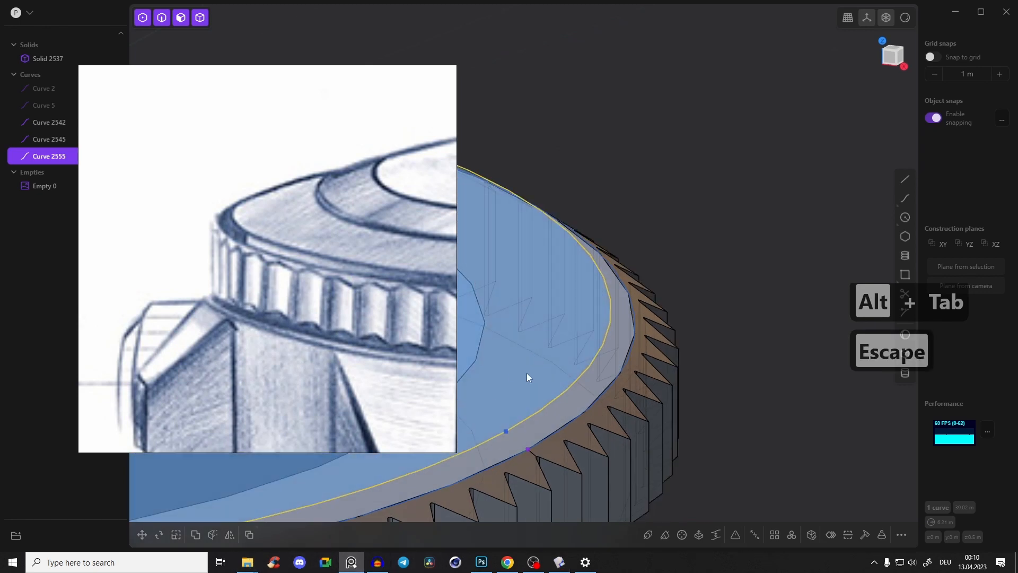
left_click(352, 563)
key("g")
scroll(514, 406, "down", 2)
key("g")
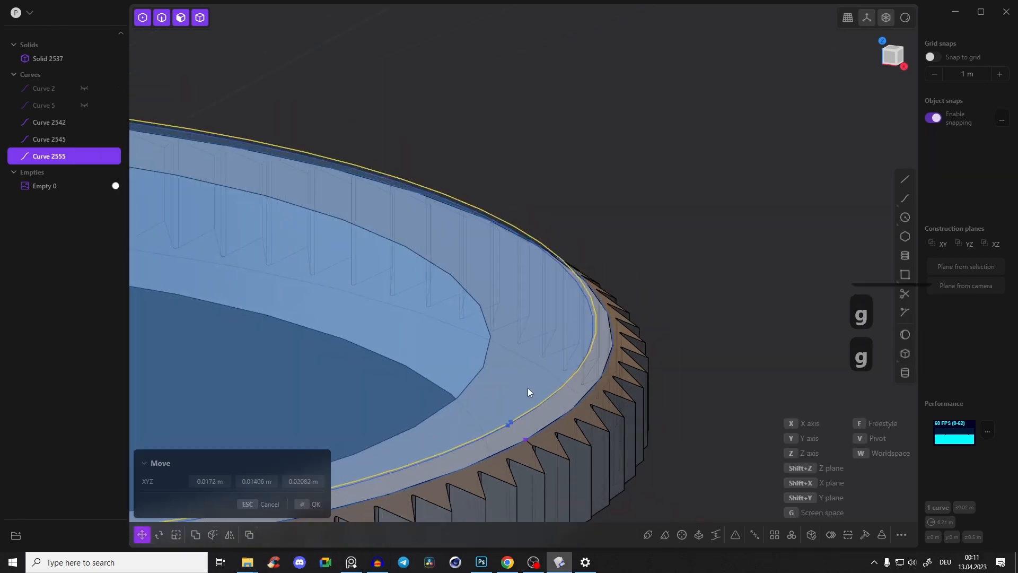
key("Escape")
middle_click_drag(655, 305, 657, 303)
key("s")
key("s")
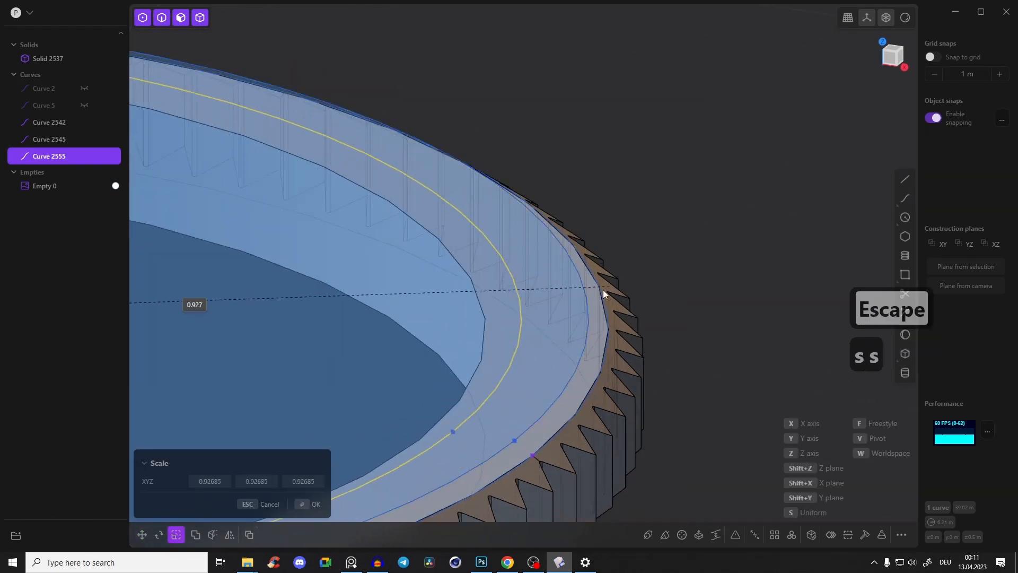
key("Escape")
middle_click_drag(507, 318, 701, 263)
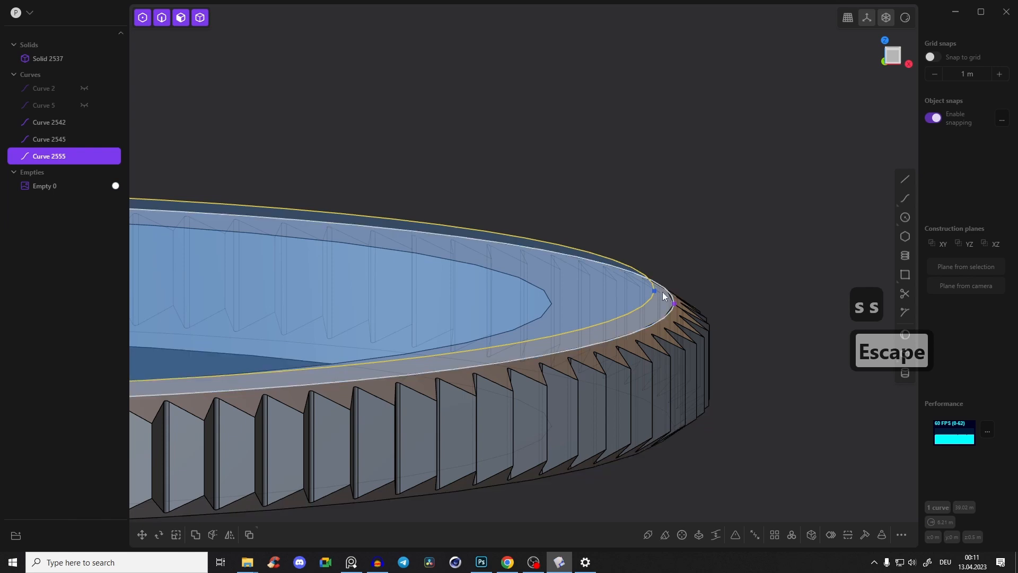
key("x")
Duplicate the inner edge of the ring's top face as a curve and raise the copy about 0.23 m along Z
middle_click_drag(696, 247, 565, 351)
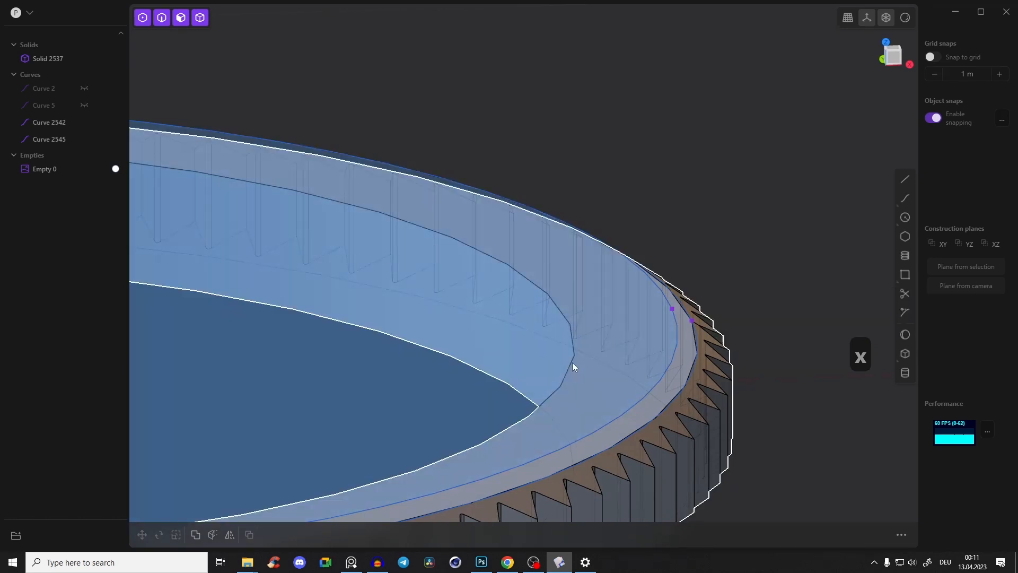
left_click(571, 361)
key("f")
middle_click_drag(589, 338, 720, 245)
key("shift+d")
key("g")
key("z")
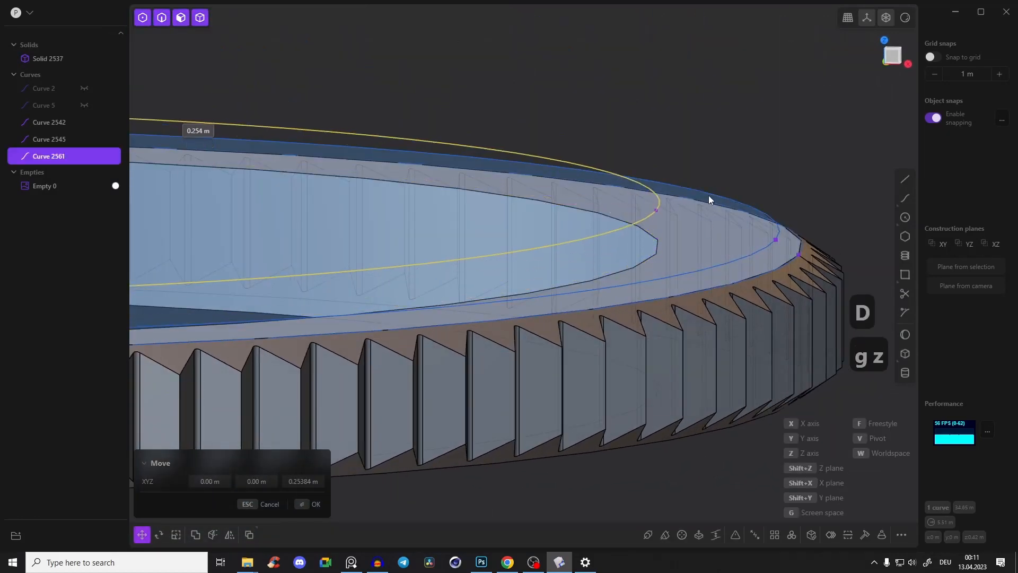
middle_click_drag(711, 187, 713, 181)
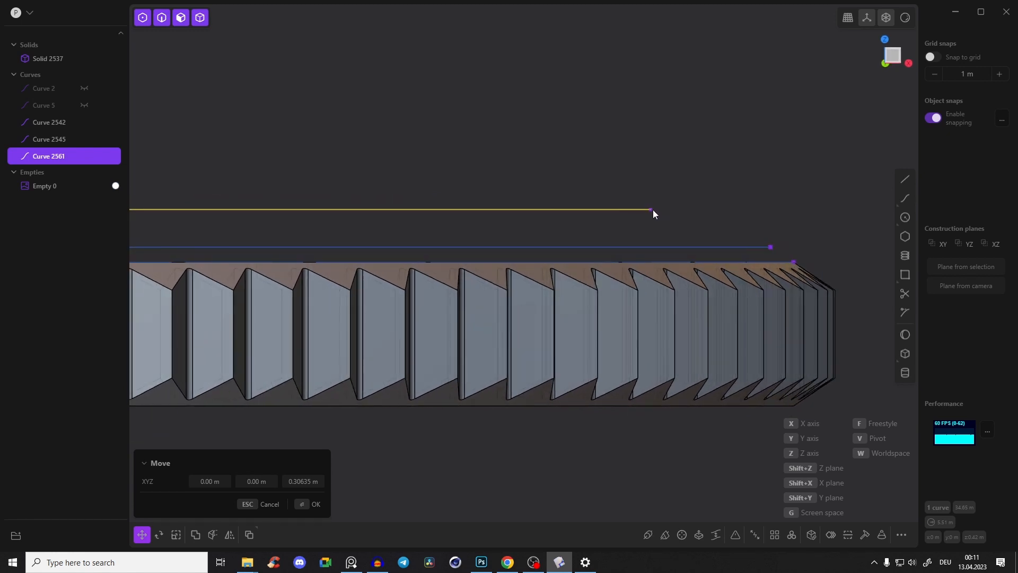
key("g")
key("z")
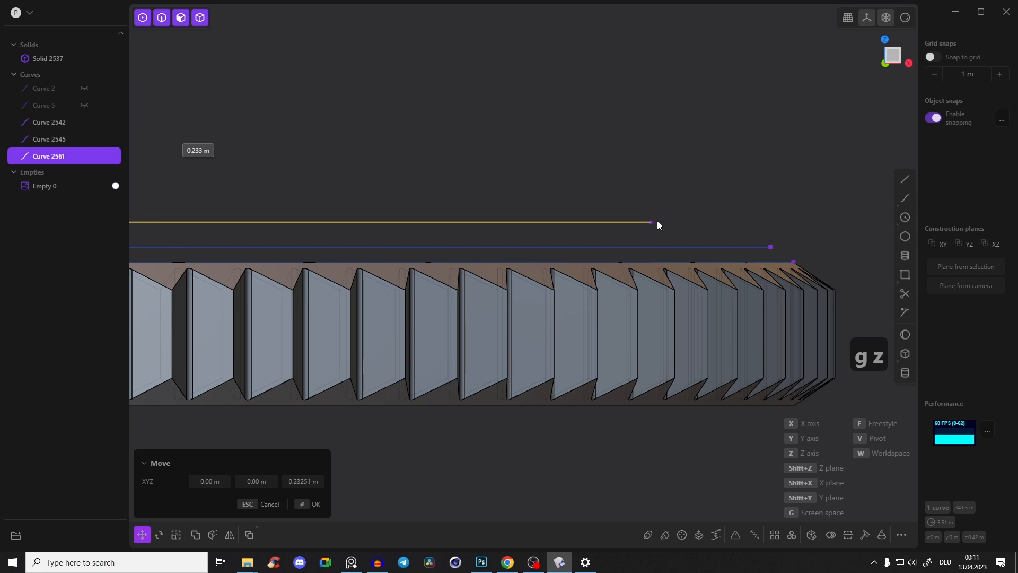
left_click(708, 240)
Make a second duplicate of the inner edge of the ring's top face, left in place
middle_click_drag(710, 220, 718, 228)
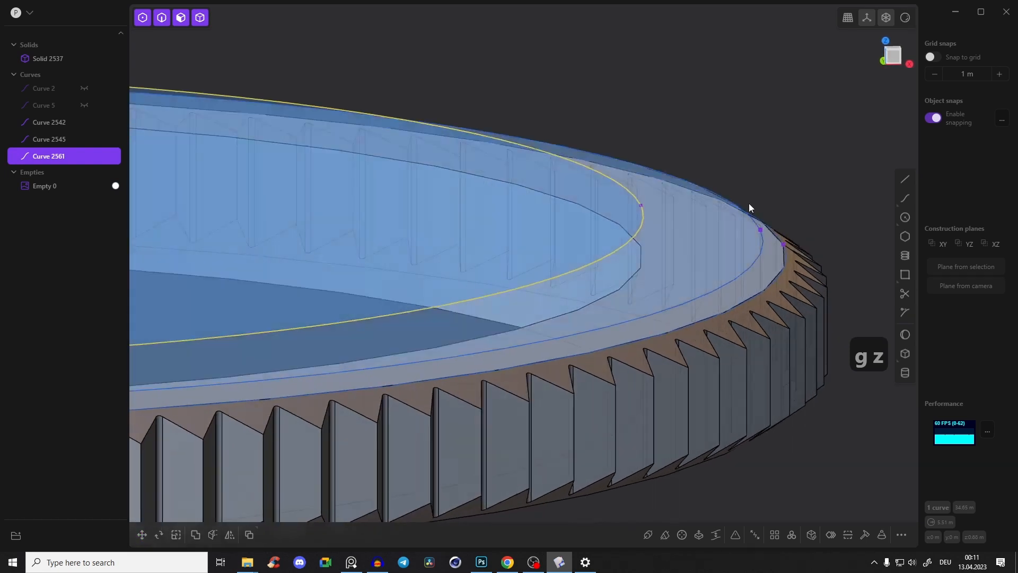
left_click(775, 206)
middle_click_drag(774, 206, 689, 200)
left_click(616, 295)
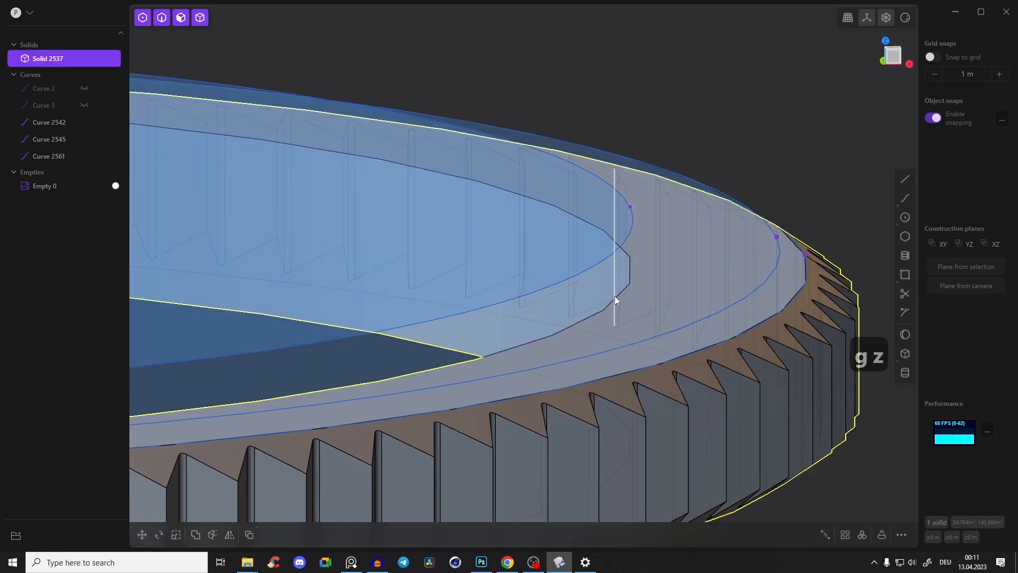
left_click(581, 320)
key("f")
middle_click_drag(555, 320, 848, 104)
key("d")
left_click(848, 105)
scroll(704, 266, "down", 3)
middle_click_drag(705, 266, 707, 209)
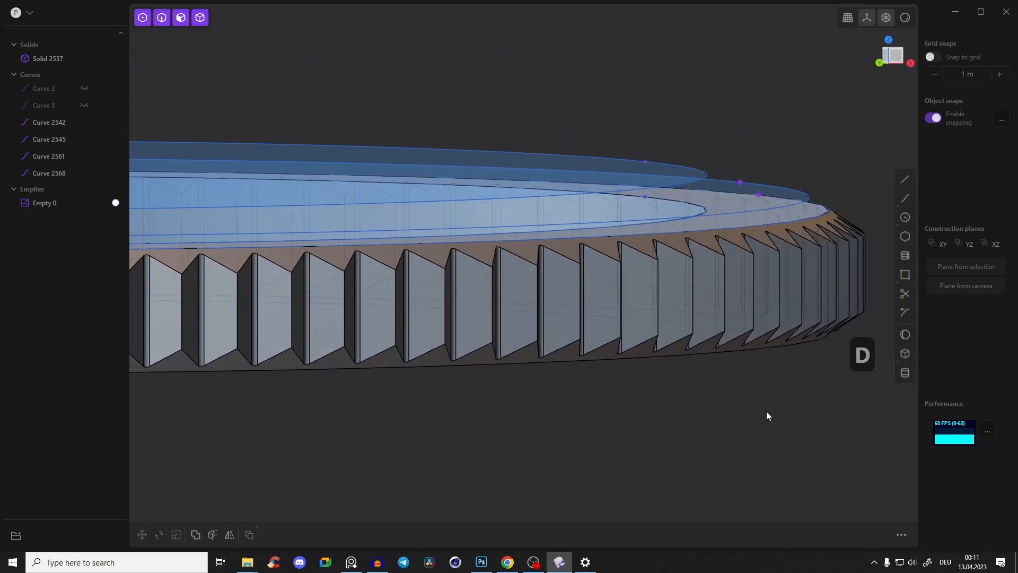
Rename the knurled ring solid to "Zig Zac" and hide it
key("alt+z")
left_click(702, 298)
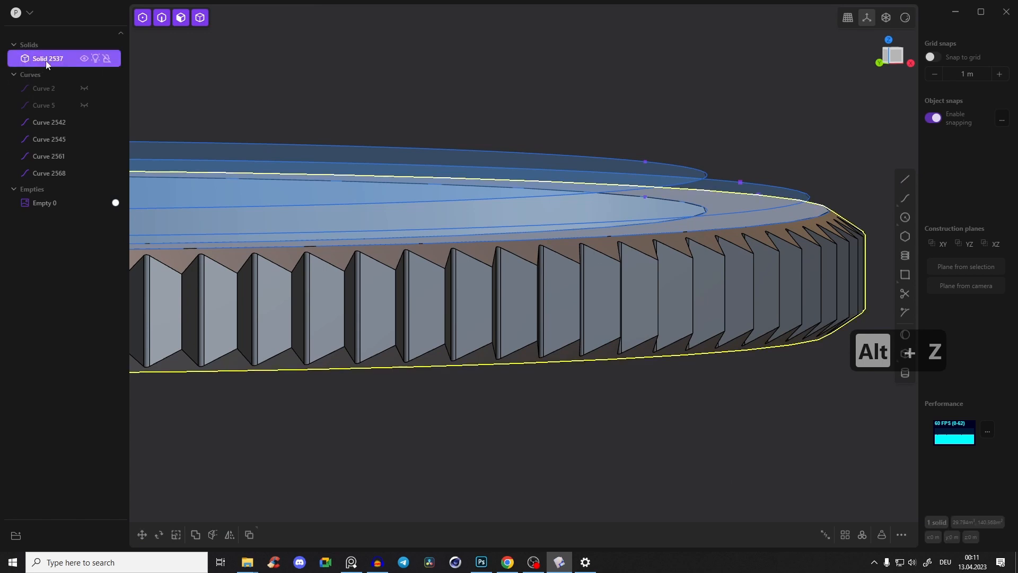
type("z")
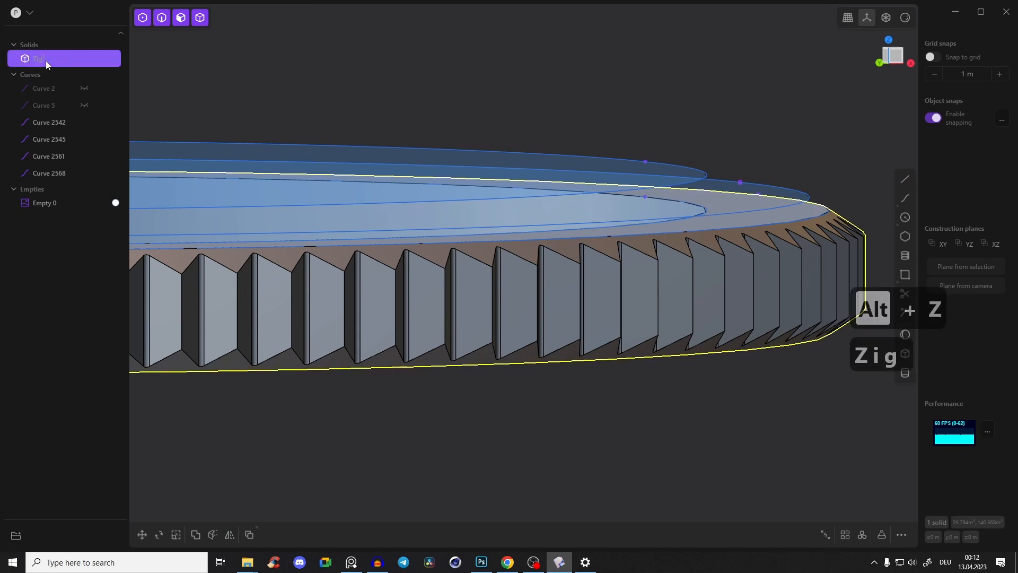
type("ig Zac")
key("Return")
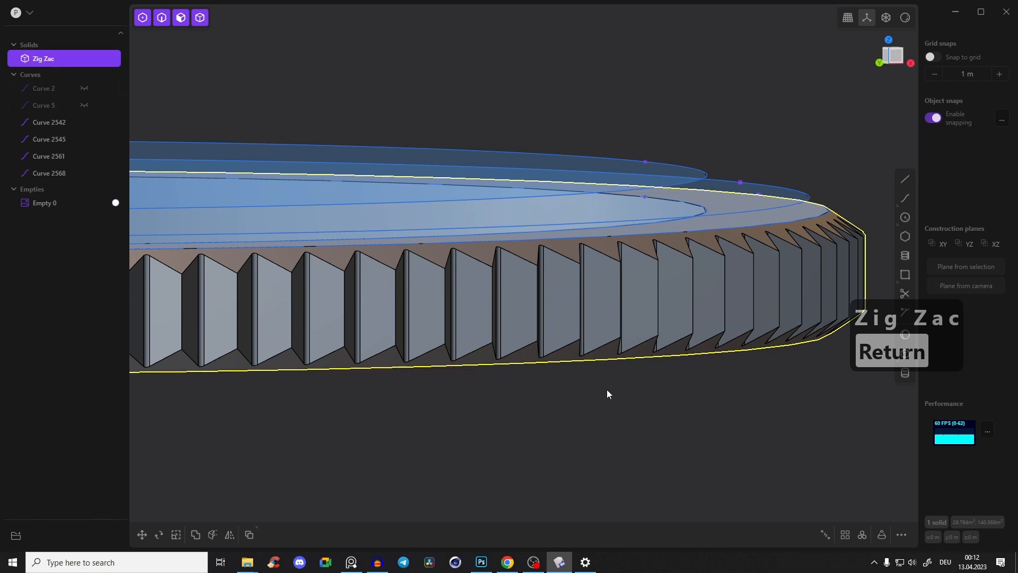
key("h")
Loft a narrow sloped surface between the lower outer circle and the slightly raised offset circle
middle_click_drag(609, 346, 724, 226)
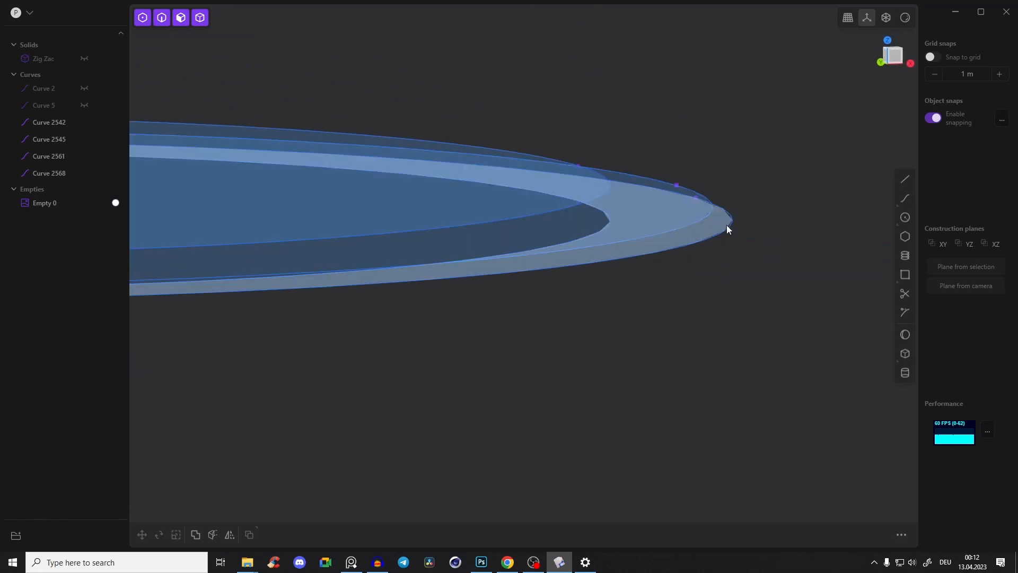
left_click(729, 227)
left_click(708, 214, "shift")
middle_click_drag(789, 250, 729, 220)
left_click(728, 218)
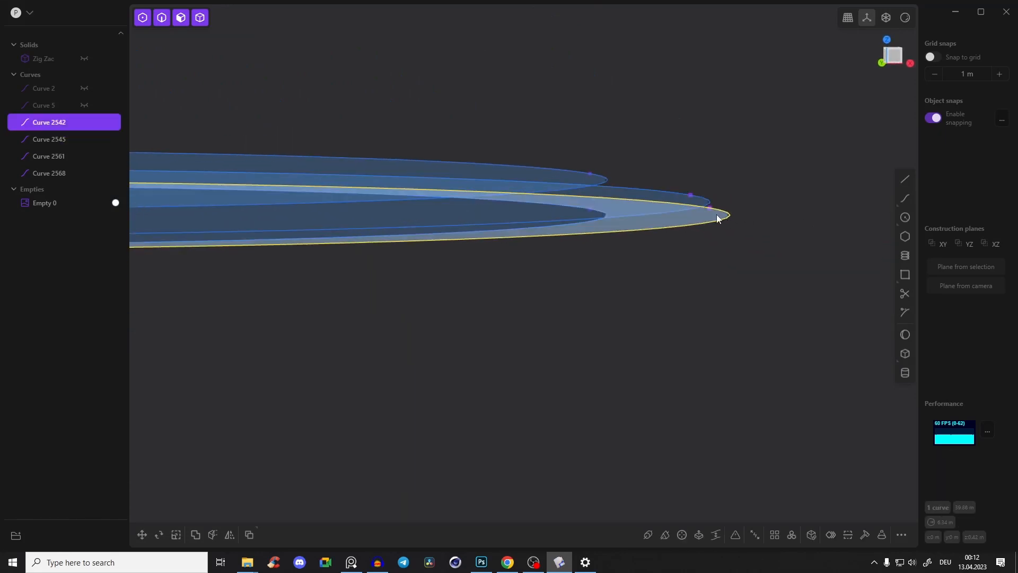
left_click(705, 206, "shift")
middle_click_drag(730, 173, 712, 195)
key("l")
key("Return")
Loft the wide sloped top surface between the offset circle and the raised inner circle
left_click(708, 227)
left_click(604, 183)
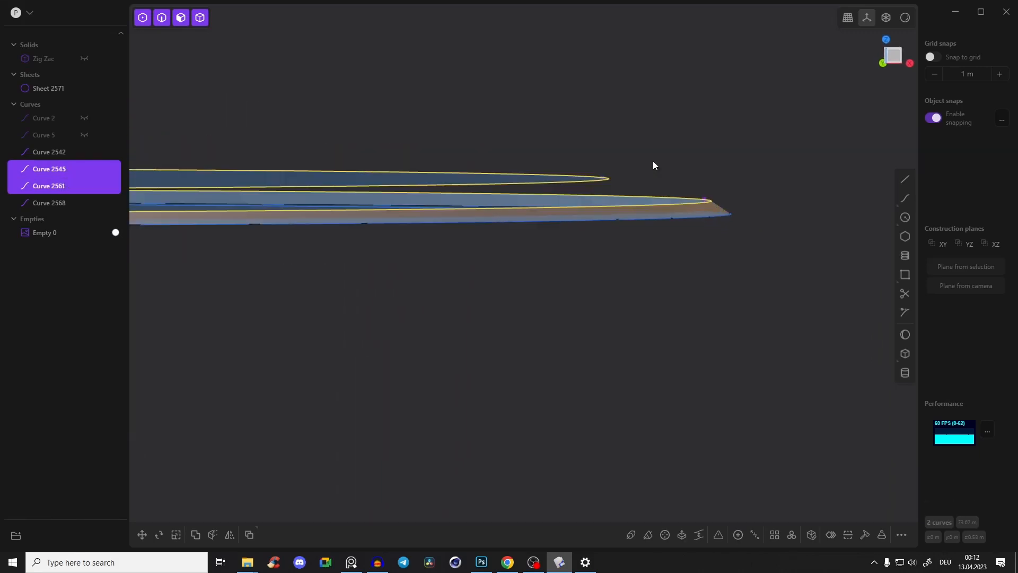
key("l")
middle_click_drag(662, 170, 655, 204)
key("Return")
Loft the vertical inner wall between the raised inner circle and the lower inner circle
left_click(657, 211)
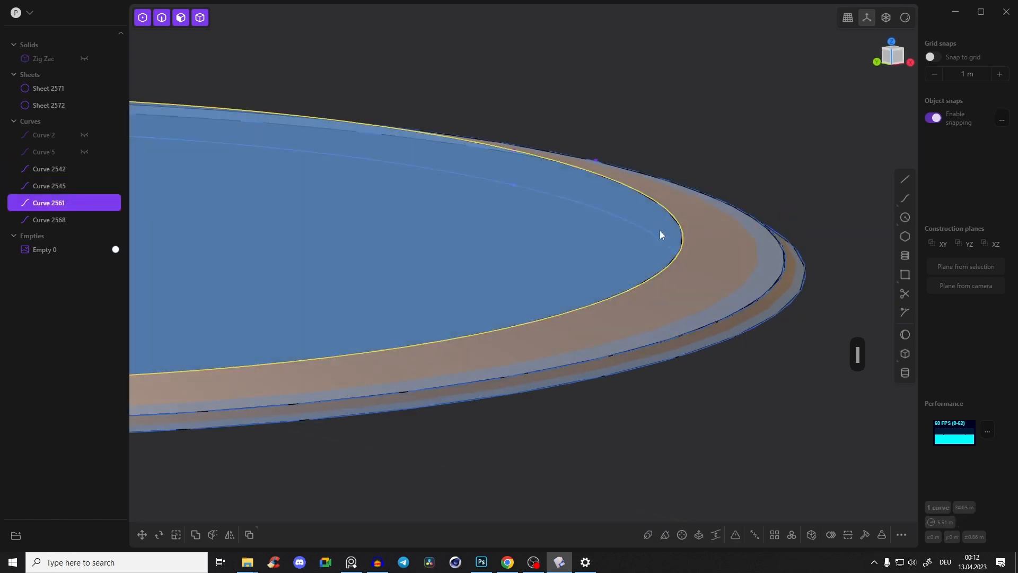
mouse_move(657, 236)
middle_mouse_down()
mouse_move(660, 245)
mouse_move(657, 220)
middle_mouse_up()
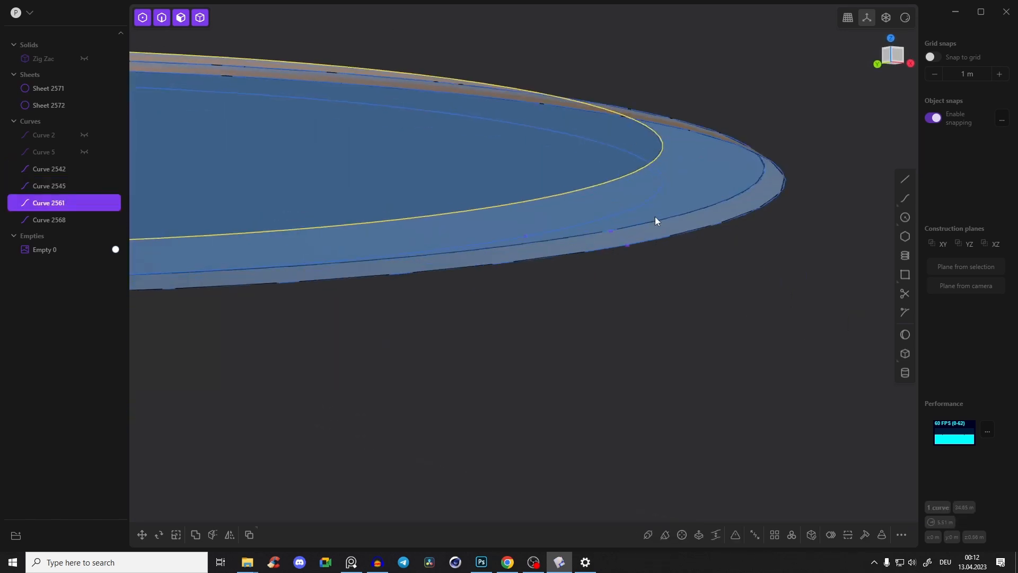
left_click(653, 195)
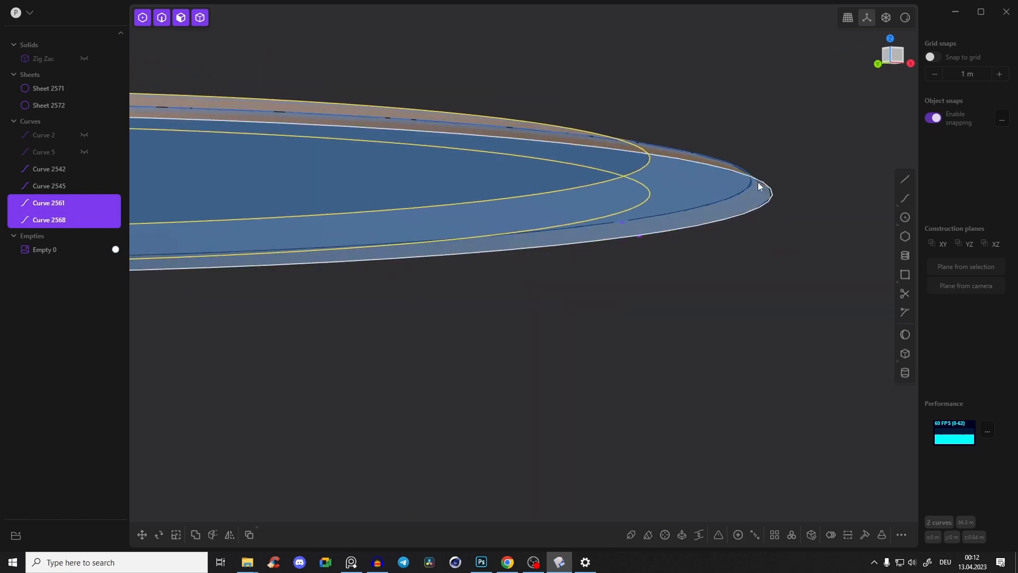
key("l")
key("Return")
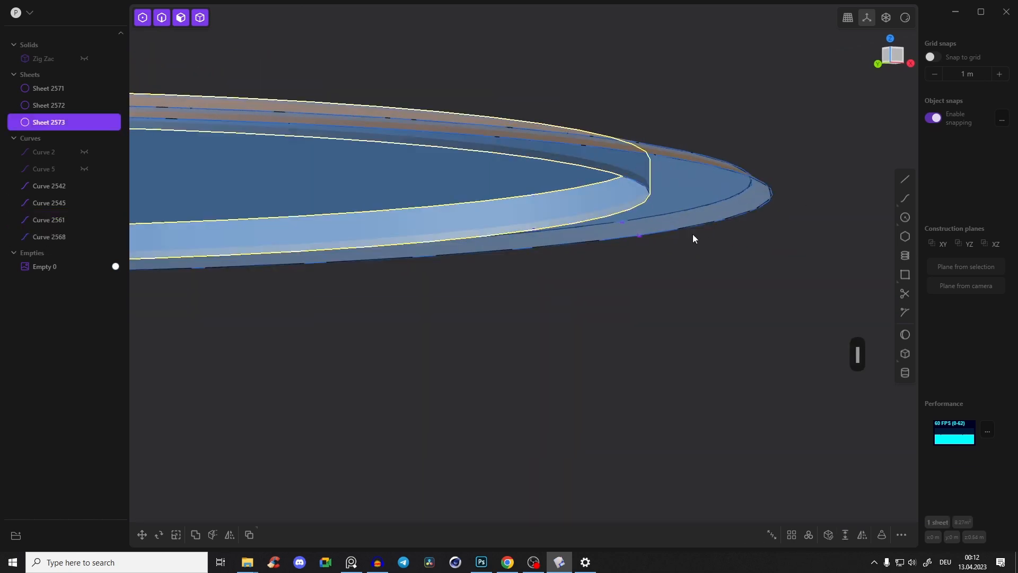
Loft the flat bottom surface between the lower inner circle and the lower outer circle
left_click(644, 203)
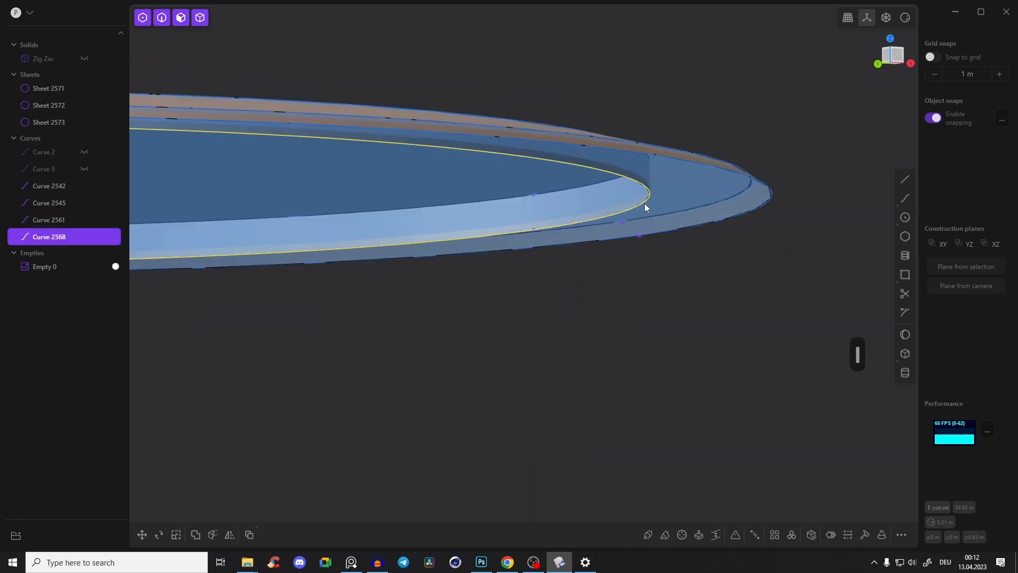
left_click(765, 188)
mouse_move(765, 189)
middle_mouse_down()
mouse_move(751, 203)
mouse_move(749, 195)
middle_mouse_up()
key("l")
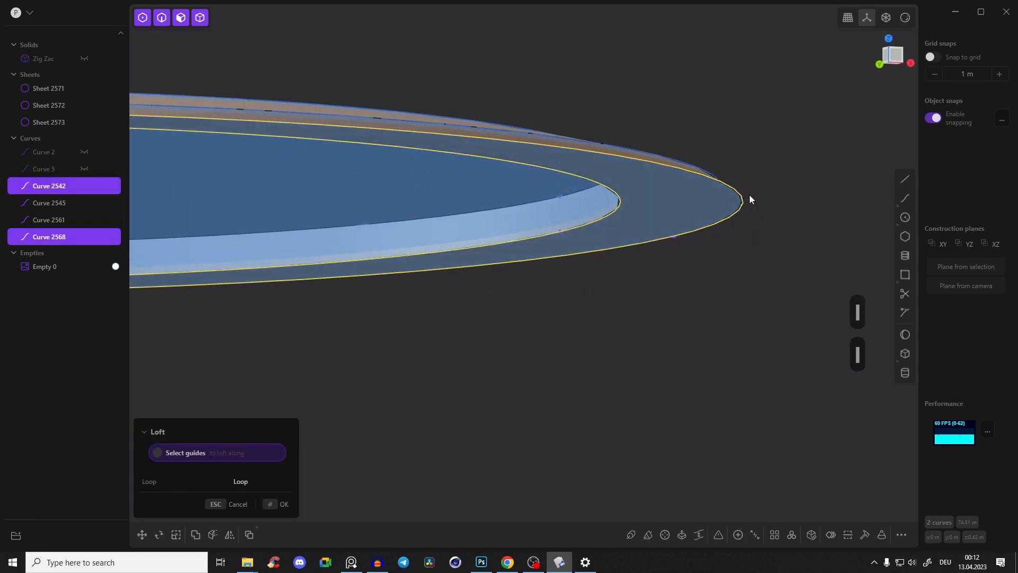
key("Return")
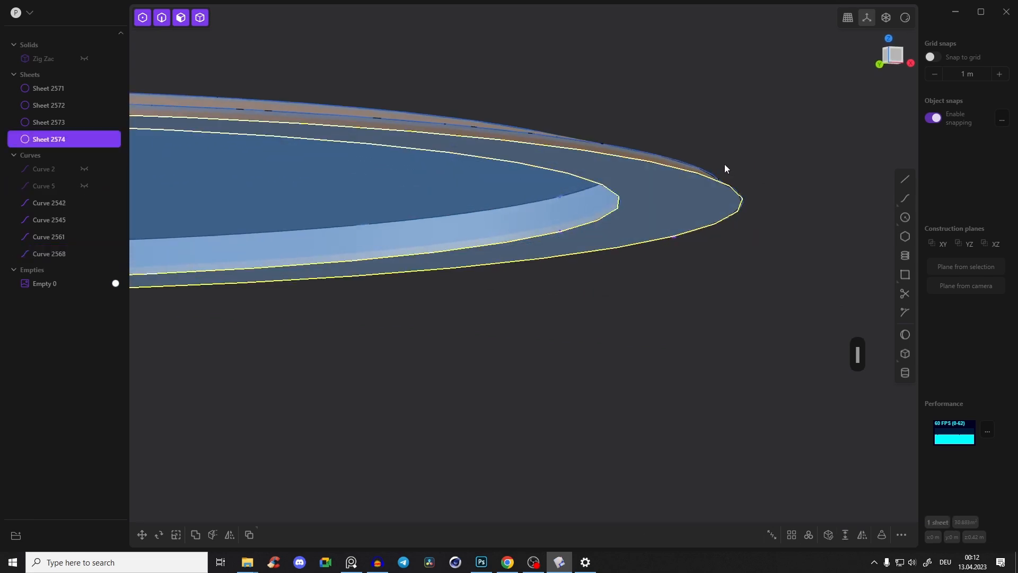
Select the four construction circles of the bezel top and hide them
left_click(685, 177)
left_click(615, 198)
left_click(622, 198)
middle_click_drag(621, 199, 646, 196)
left_click(647, 196)
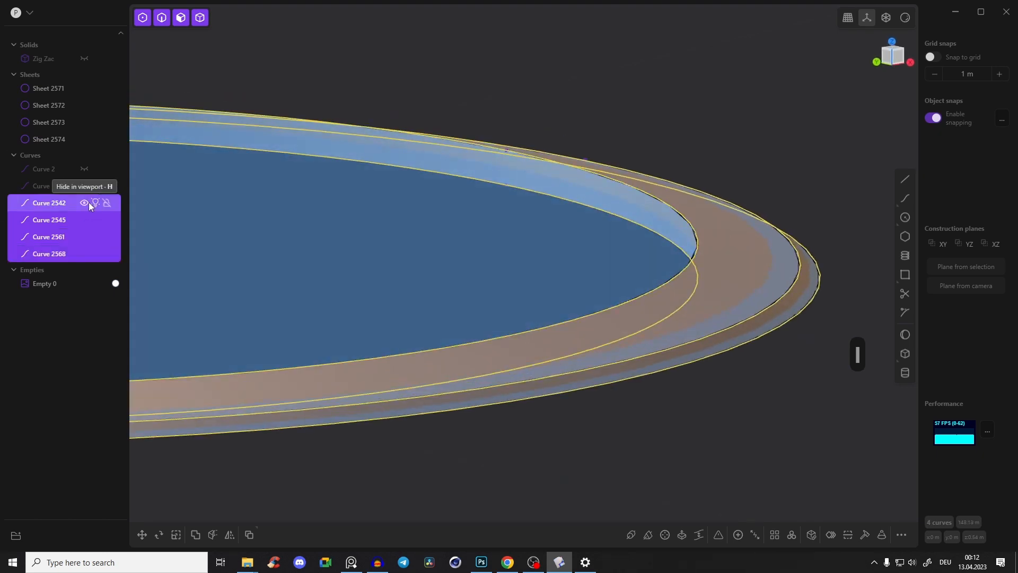
key("h")
middle_click_drag(181, 196, 668, 239)
left_click(683, 200)
key("g")
key("z")
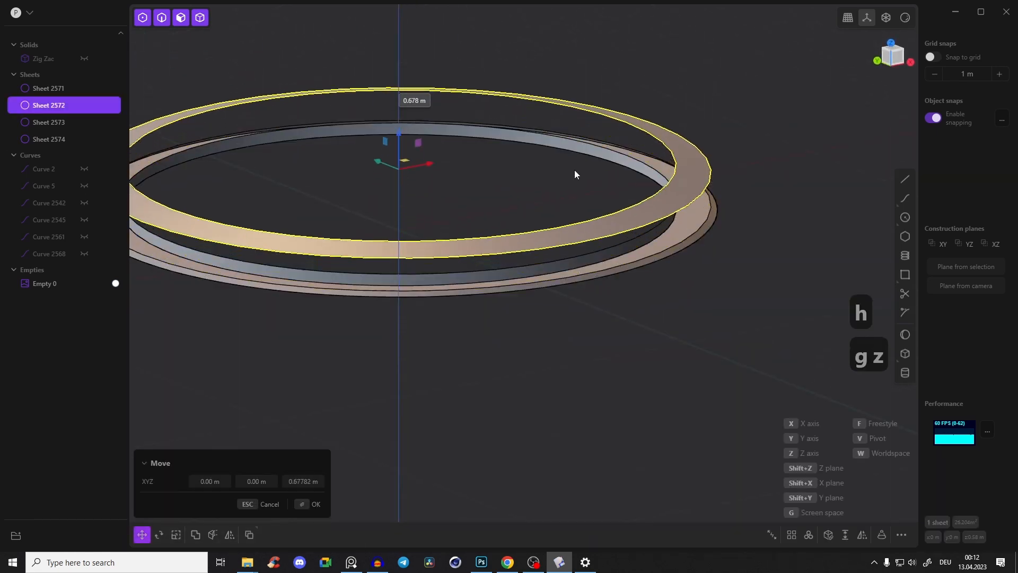
middle_click_drag(577, 156, 670, 171)
key("Escape")
Select all four lofted bezel sheets and join them into a single solid
middle_click_drag(742, 217, 745, 300)
left_click_drag(745, 300, 483, 86)
key("j")
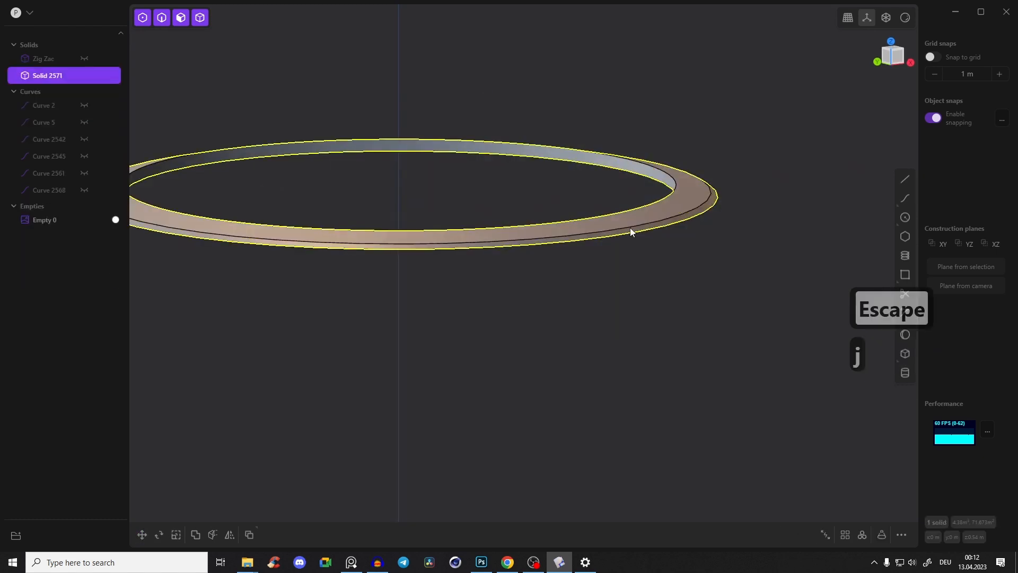
left_click(679, 274)
left_click(683, 219)
key("g")
key("z")
key("Escape")
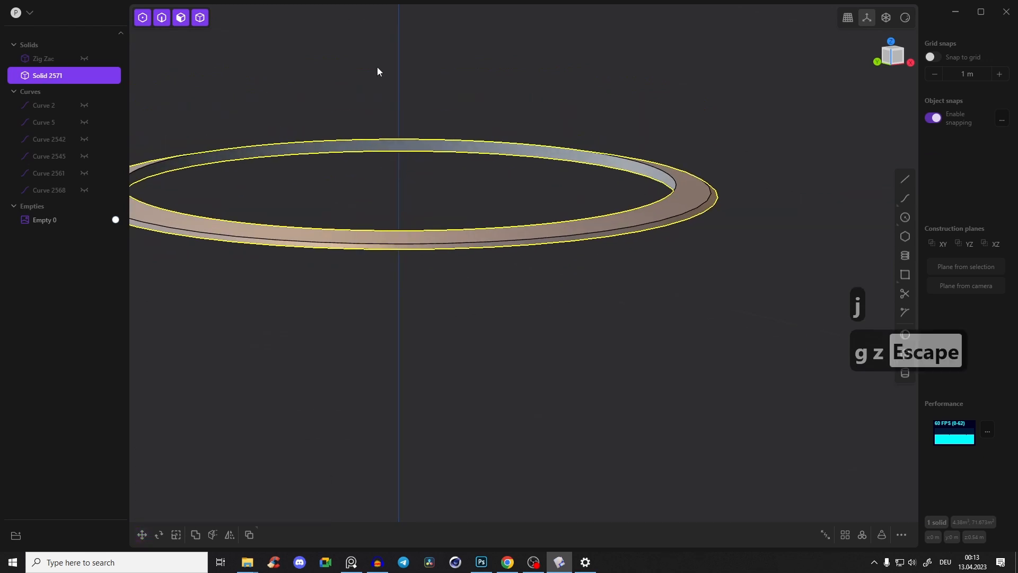
Unhide the Zig Zac knurled ring so that it shows together with the new bezel top
left_click(85, 59)
middle_click_drag(677, 166, 696, 178)
left_click(753, 237)
middle_click_drag(755, 240, 776, 268)
scroll(743, 247, "up", 1)
scroll(786, 244, "down", 5)
middle_click_drag(810, 117, 799, 199)
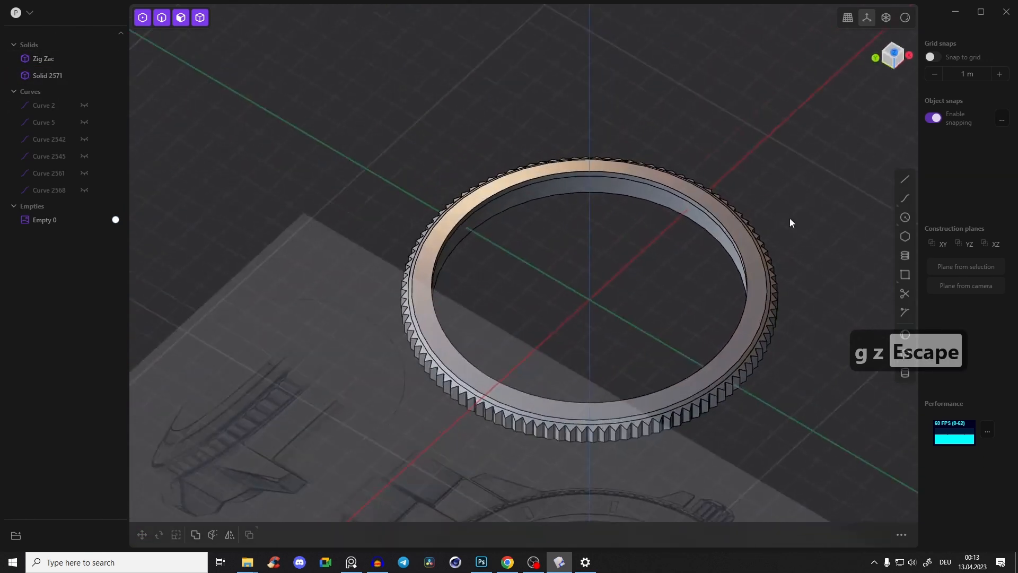
Preview the assembled bezel in another viewport display mode and restore the original display
scroll(799, 199, "up", 1)
left_click(905, 17)
left_click(874, 63)
mouse_move(727, 164)
middle_mouse_down()
mouse_move(686, 126)
mouse_move(724, 145)
middle_mouse_up()
left_click(904, 18)
left_click(842, 54)
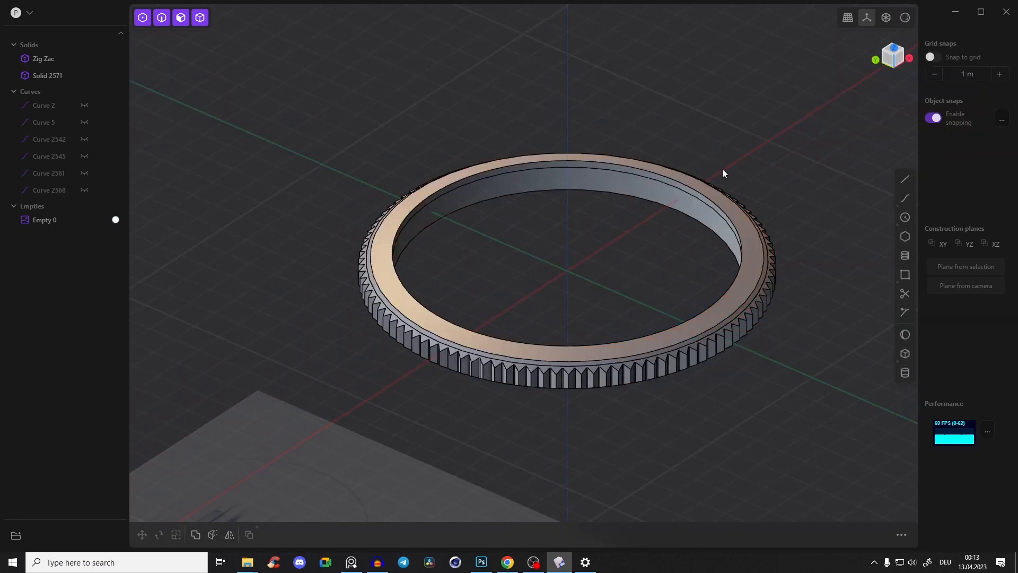
Rename the joined bezel top solid as "Zig Zac top" and clear the selection
left_click(70, 80)
double_click(47, 75)
type("Zig Zac top")
key("Return")
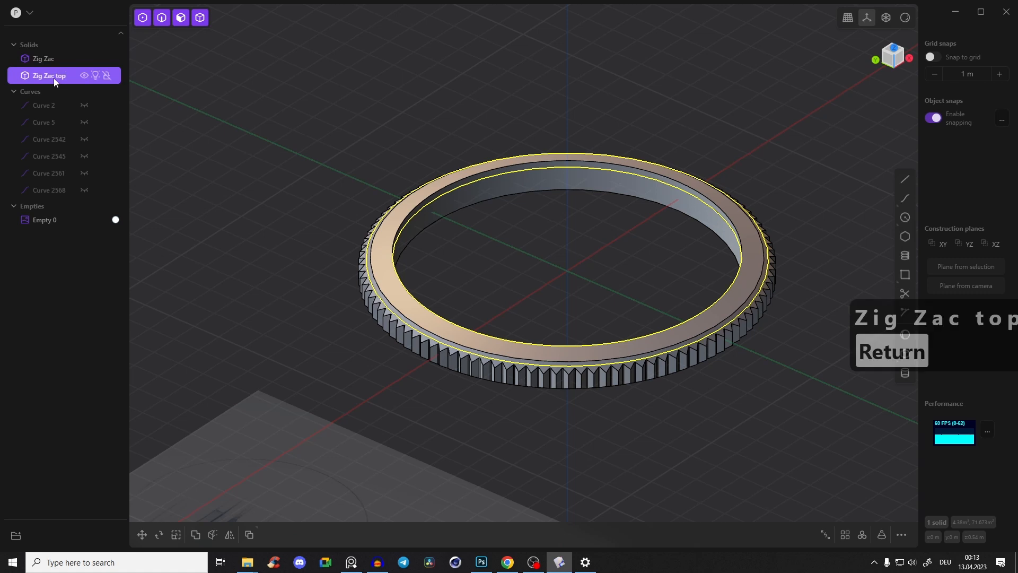
left_click(310, 98)
Save the model to the Desktop as a Plasticity file named "tutotorial_watch"
key("ctrl+s")
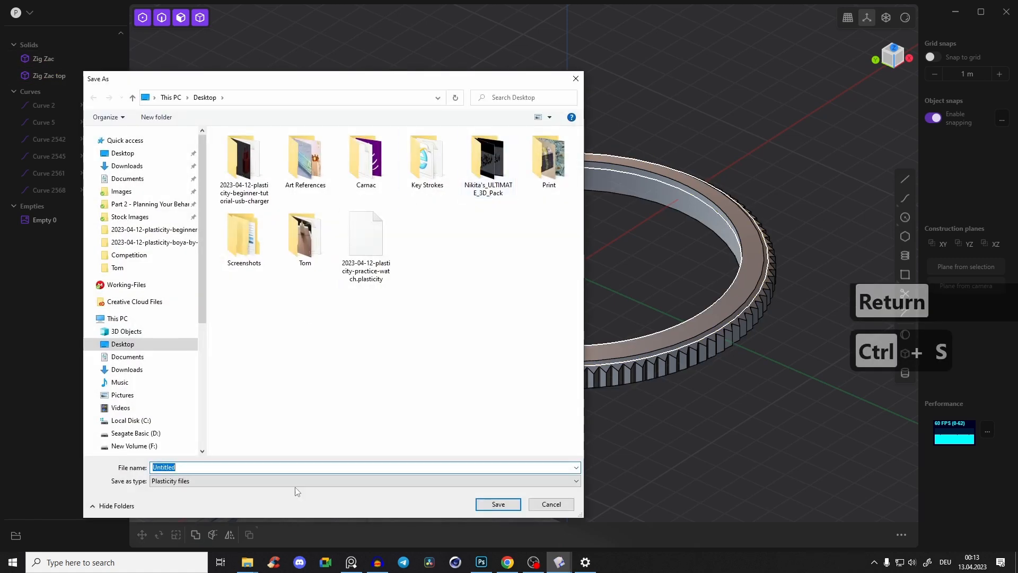
type("tutorial-")
key("BackSpace")
type("_wa")
key("BackSpace")
key("BackSpace")
type("watch")
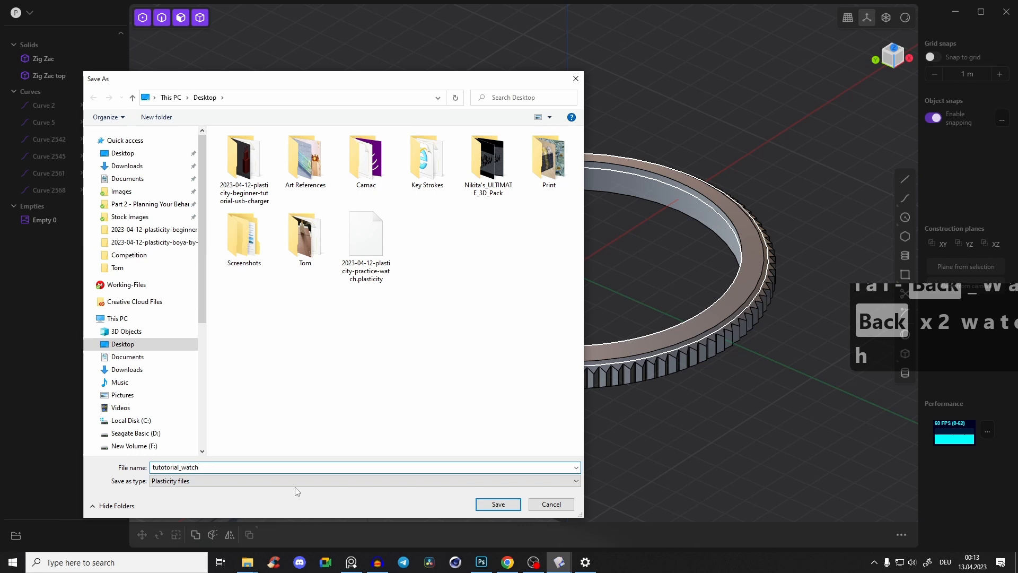
key("Return")
Bring up the reference board and examine the side and perspective sketches of the watch case
middle_click_drag(424, 260, 804, 1)
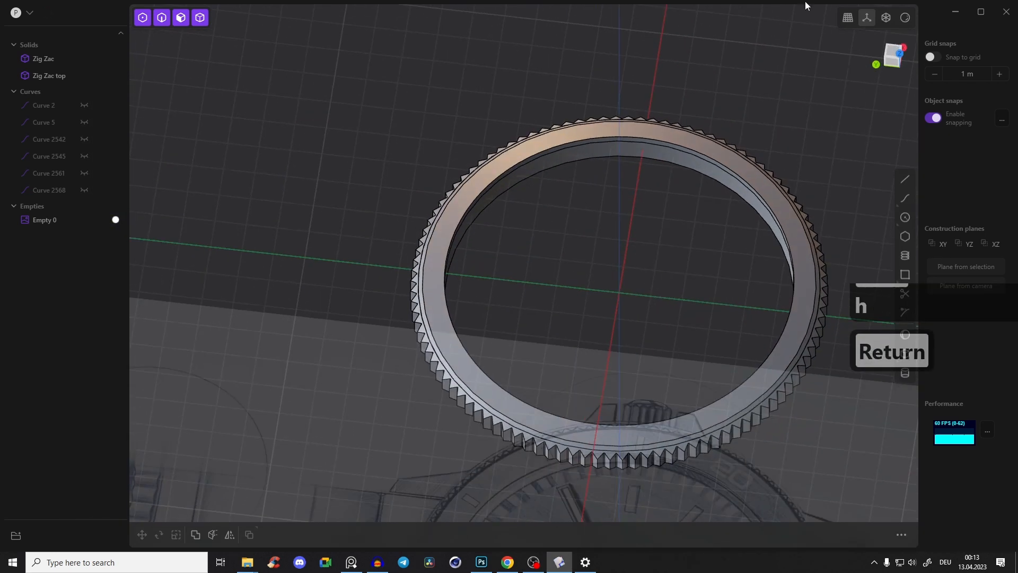
left_click(892, 49)
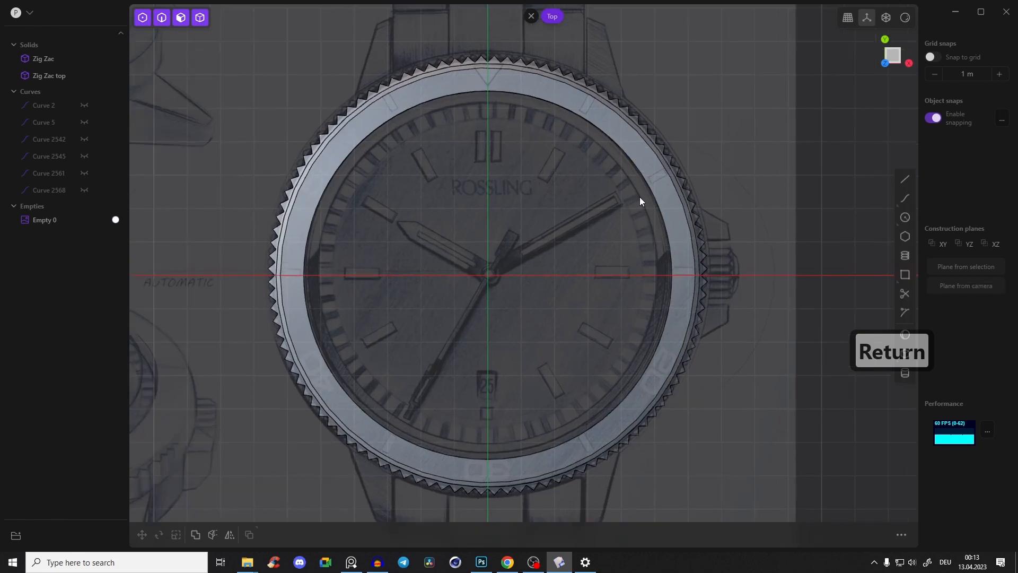
mouse_move(648, 202)
middle_mouse_down()
mouse_move(636, 225)
mouse_move(544, 246)
mouse_move(623, 235)
middle_mouse_up()
left_click(351, 562)
scroll(322, 366, "down", 6)
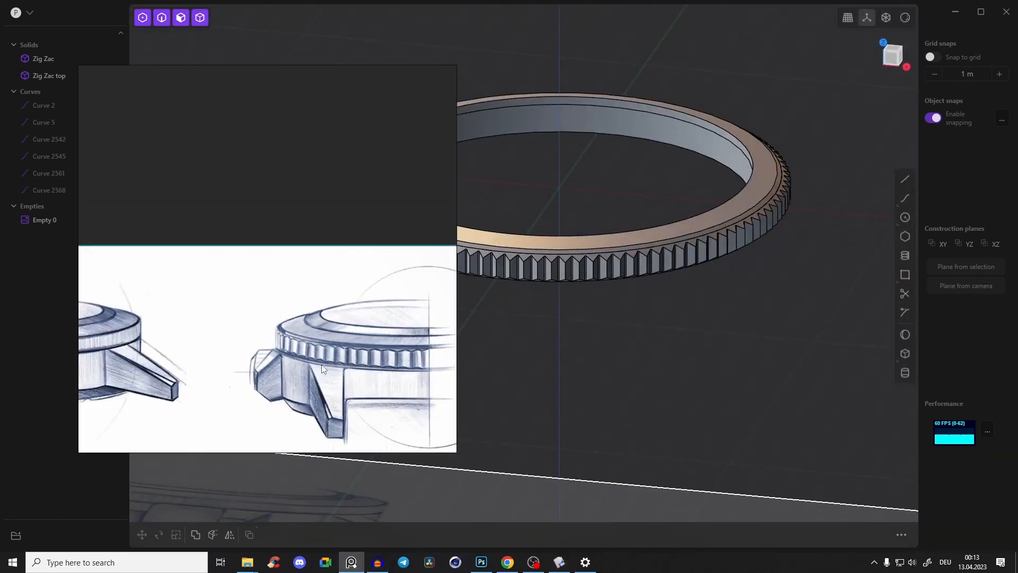
scroll(322, 366, "down", 2)
mouse_move(321, 365)
middle_mouse_down()
mouse_move(275, 340)
mouse_move(390, 313)
middle_mouse_up()
middle_click_drag(237, 326, 342, 321)
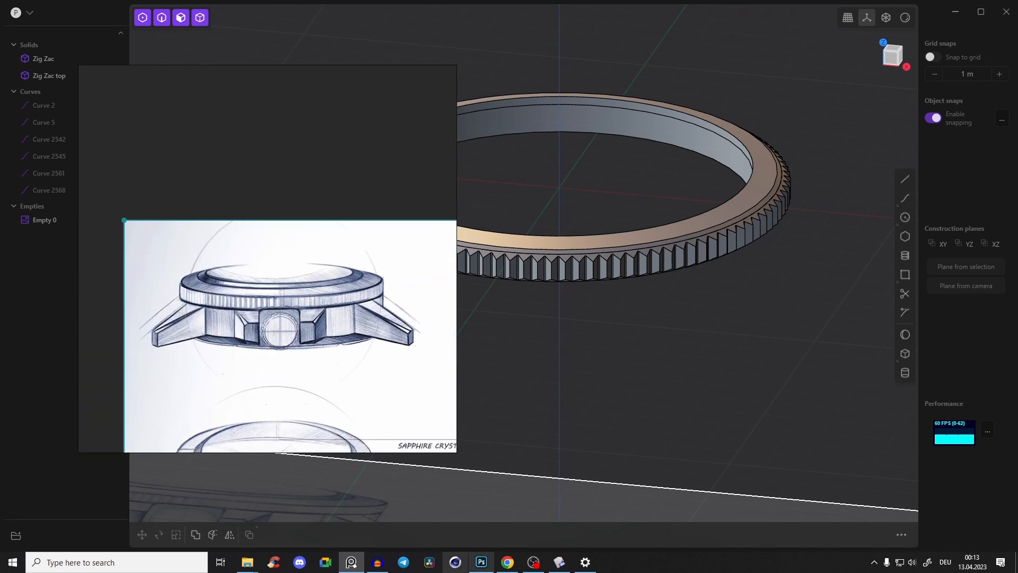
middle_click_drag(357, 388, 377, 262)
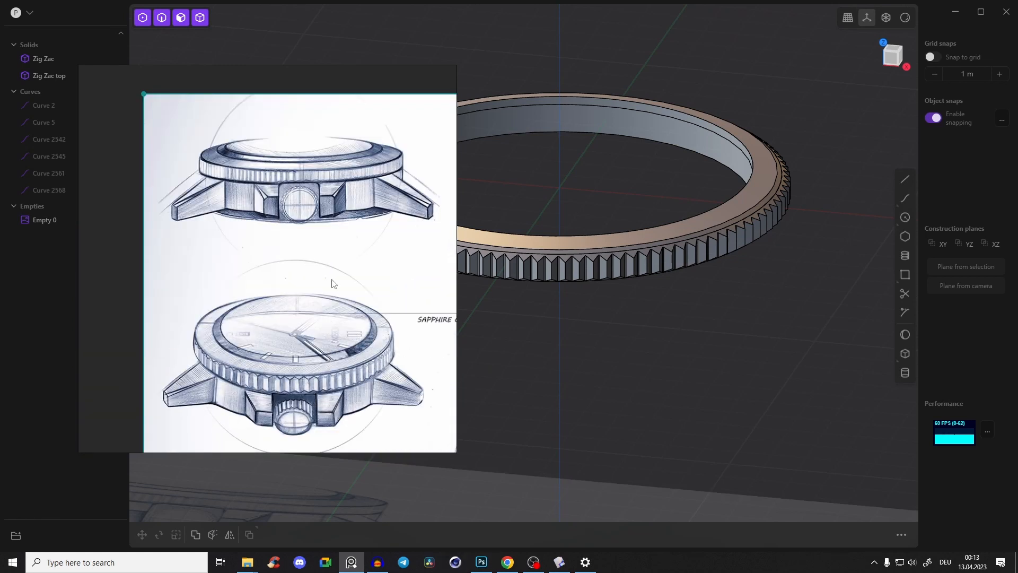
mouse_move(371, 365)
middle_mouse_down()
mouse_move(377, 313)
mouse_move(368, 364)
middle_mouse_up()
scroll(374, 349, "up", 3)
Compare the bezel from above and below with the lugs, case edge and crown in the reference sketches
mouse_move(723, 234)
middle_mouse_down()
mouse_move(720, 281)
mouse_move(679, 210)
mouse_move(799, 7)
middle_mouse_up()
left_click(905, 54)
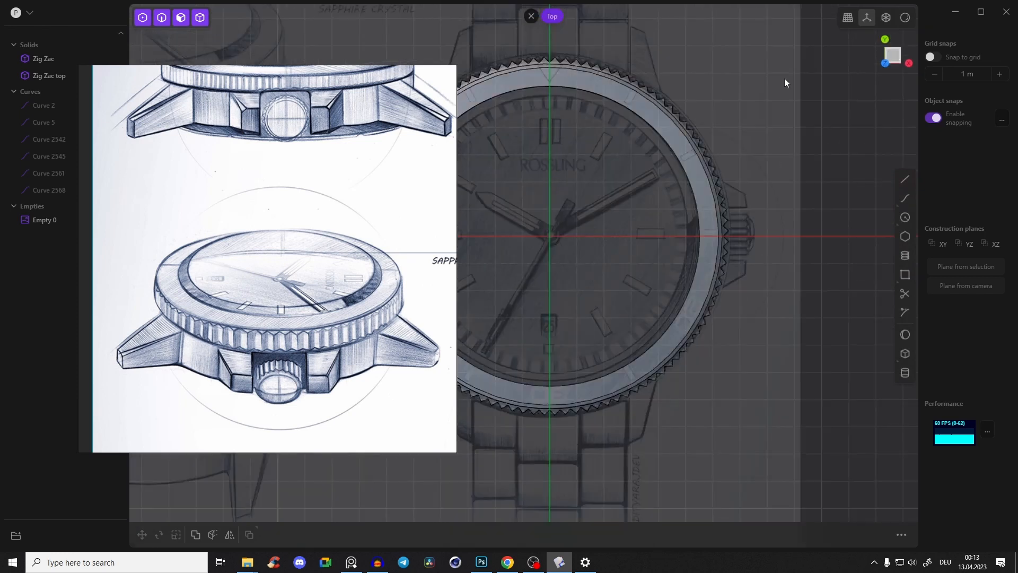
middle_click_drag(718, 186, 788, 195, "shift")
mouse_move(681, 183)
middle_mouse_down("shift")
mouse_move(567, 226)
mouse_move(513, 213)
middle_mouse_up("shift")
mouse_move(579, 198)
middle_mouse_down("shift")
mouse_move(729, 129)
mouse_move(740, 154)
mouse_move(720, 168)
mouse_move(668, 155)
mouse_move(571, 252)
mouse_move(584, 234)
middle_mouse_up("shift")
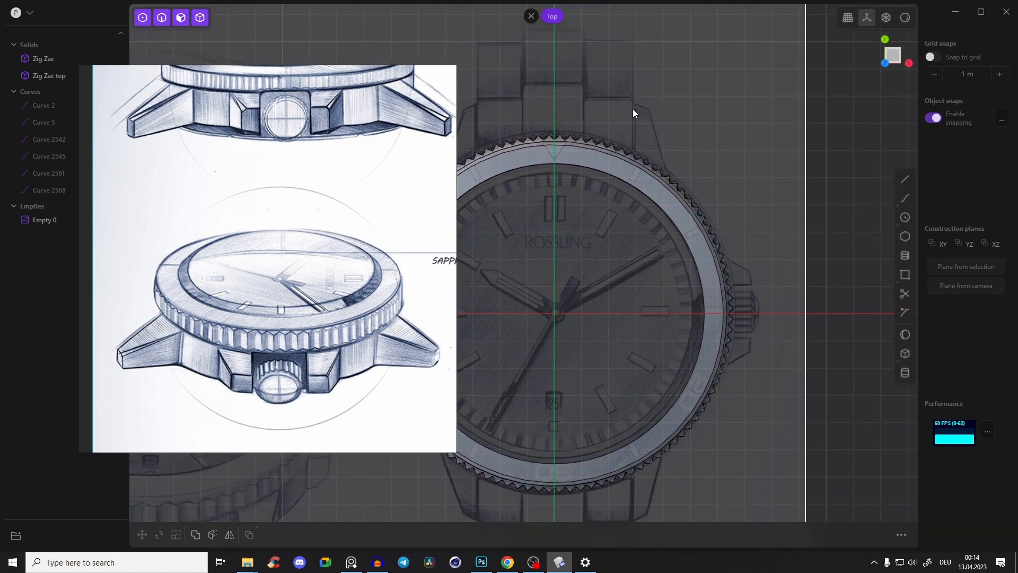
middle_click_drag(749, 267, 764, 192, "shift")
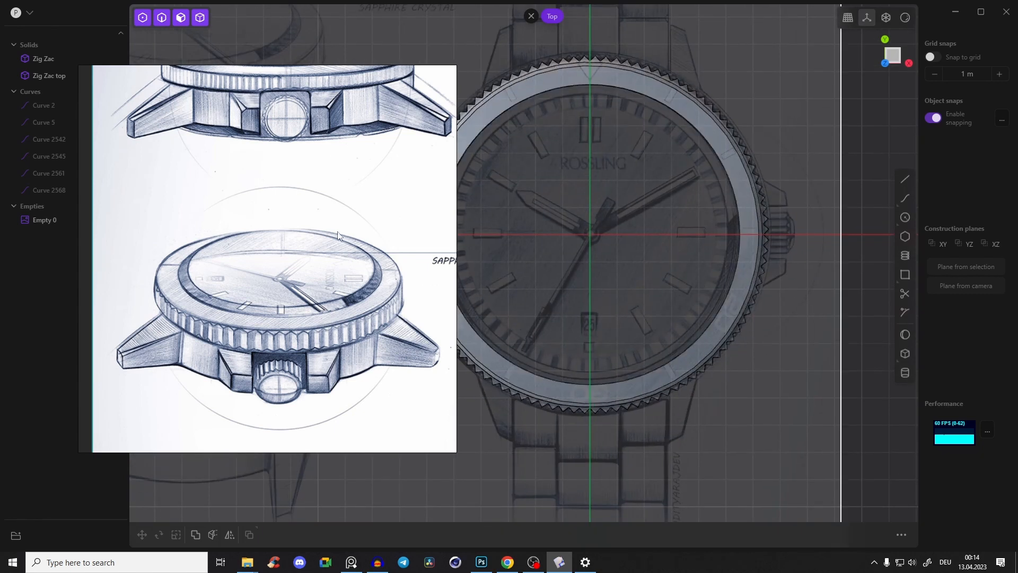
mouse_move(701, 198)
middle_mouse_down()
mouse_move(701, 233)
mouse_move(686, 97)
mouse_move(695, 75)
mouse_move(634, 109)
middle_mouse_up()
scroll(384, 188, "up", 5)
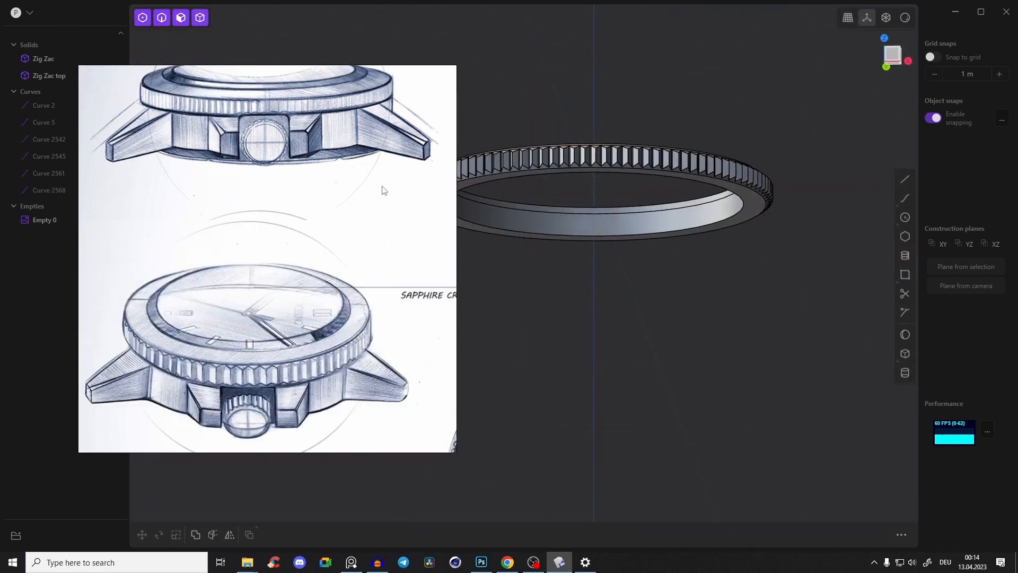
middle_click_drag(374, 354, 371, 218)
scroll(229, 315, "up", 4)
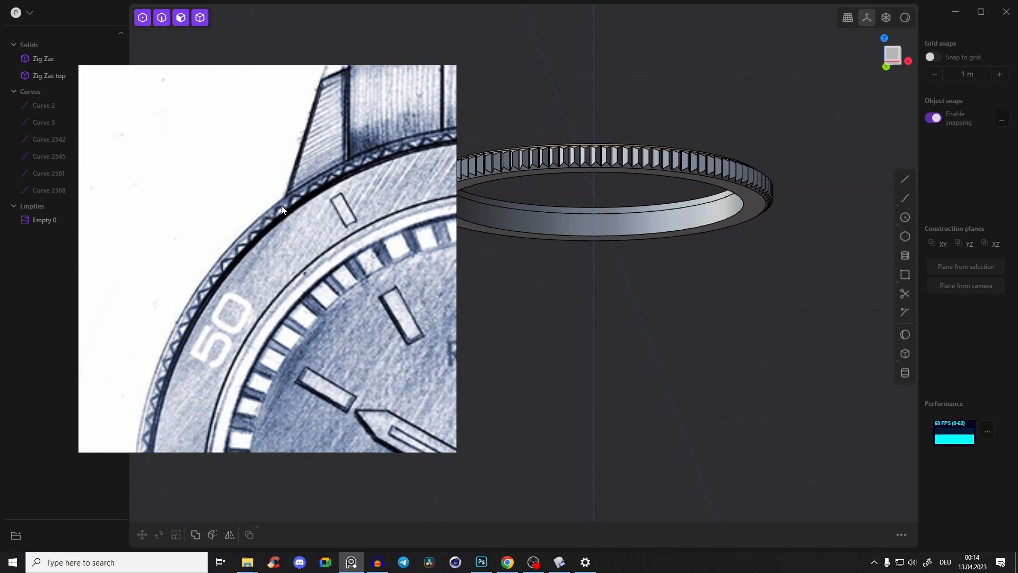
scroll(251, 259, "down", 4)
middle_click_drag(253, 264, 379, 271)
mouse_move(231, 250)
middle_mouse_down()
mouse_move(281, 243)
mouse_move(292, 152)
middle_mouse_up()
middle_click_drag(311, 313, 305, 241)
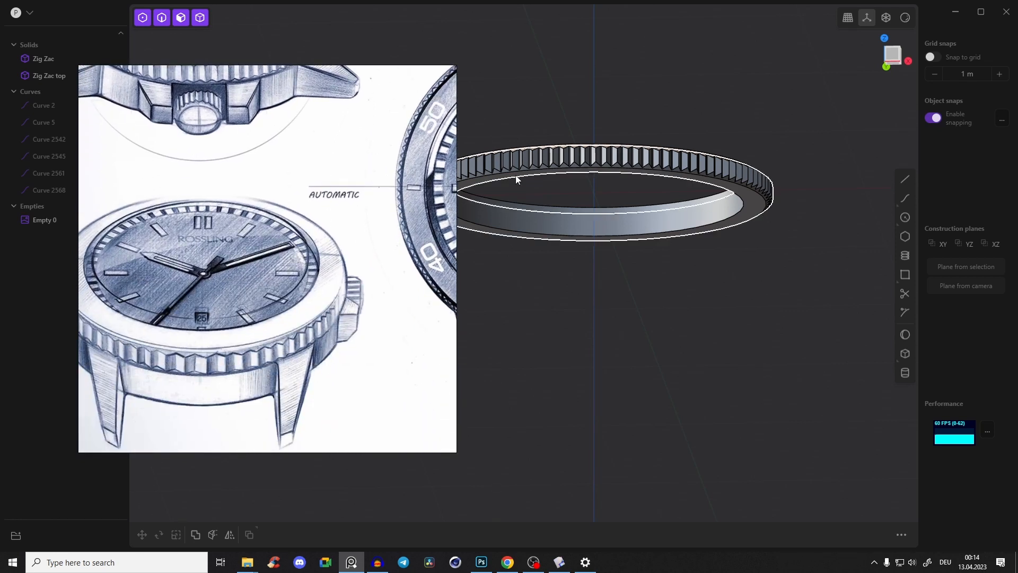
Shrink the reference board window and place it beside the bezel, with the model shown in the Top view
middle_click_drag(515, 175, 916, 32)
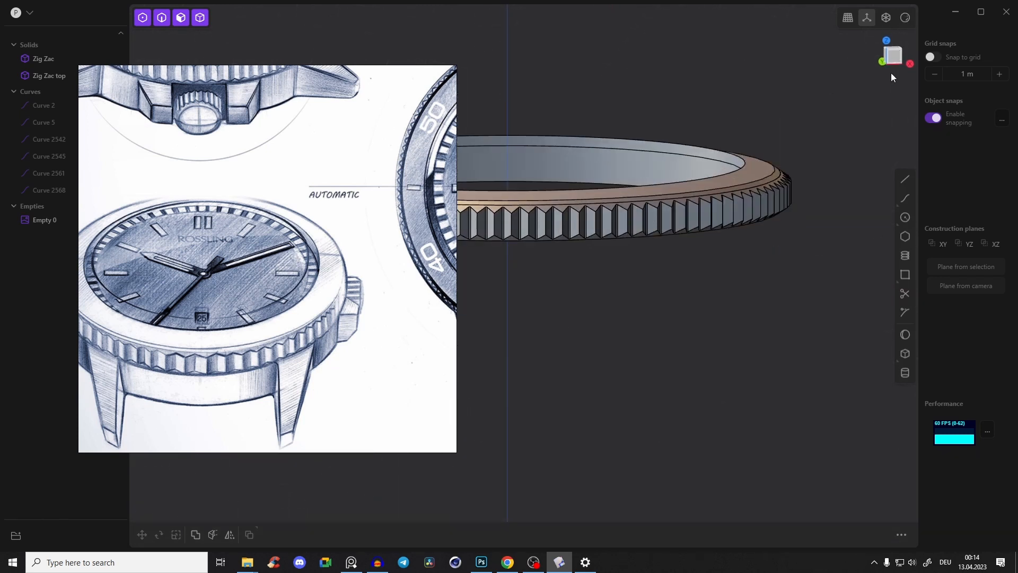
middle_click_drag(892, 67, 880, 153)
left_click(893, 49)
middle_click_drag(733, 165, 830, 220, "shift")
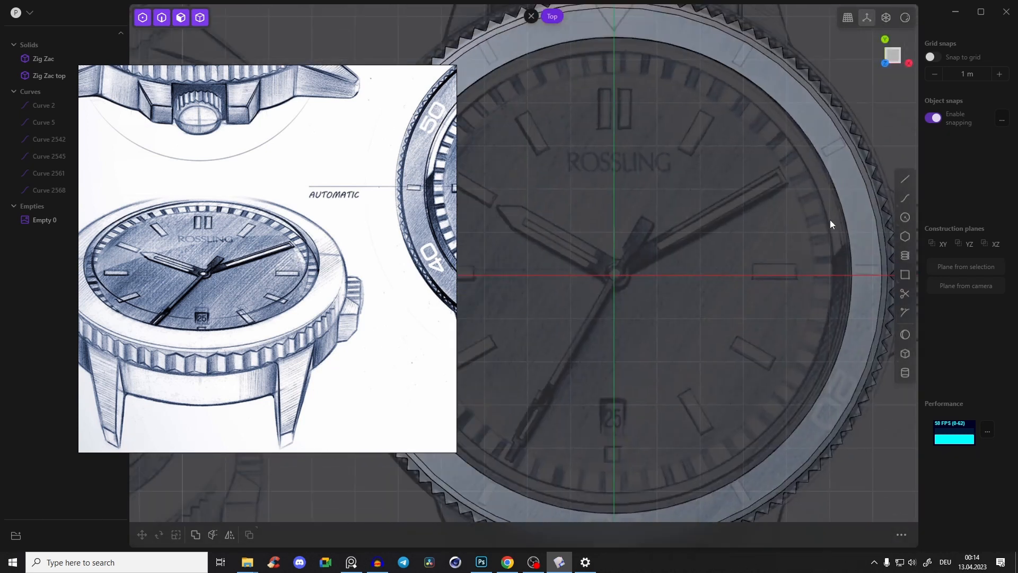
scroll(829, 219, "down", 2)
left_click_drag(457, 454, 362, 358)
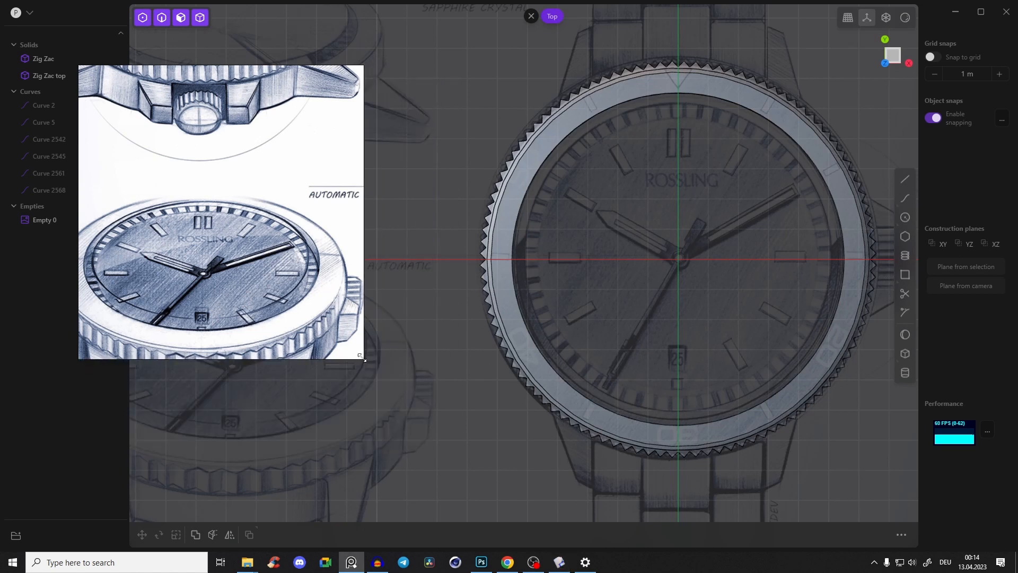
scroll(219, 235, "down", 3)
middle_click_drag(291, 193, 240, 175)
right_click_drag(240, 161, 289, 150)
middle_click_drag(727, 202, 695, 190, "shift")
Draw a circle of about 6.6 m radius centred on the watch dial for the case body
left_click(904, 218)
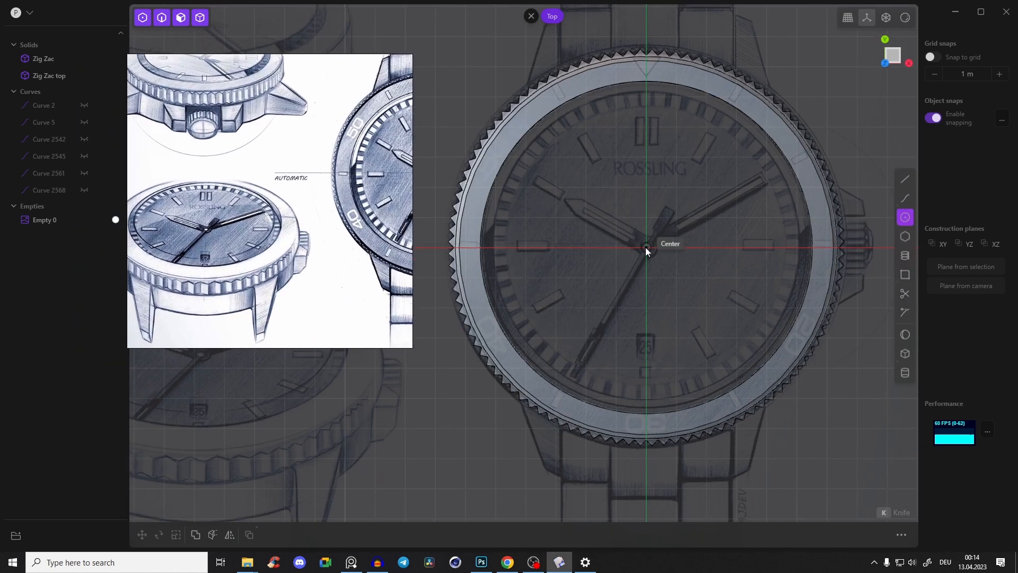
left_click(648, 247)
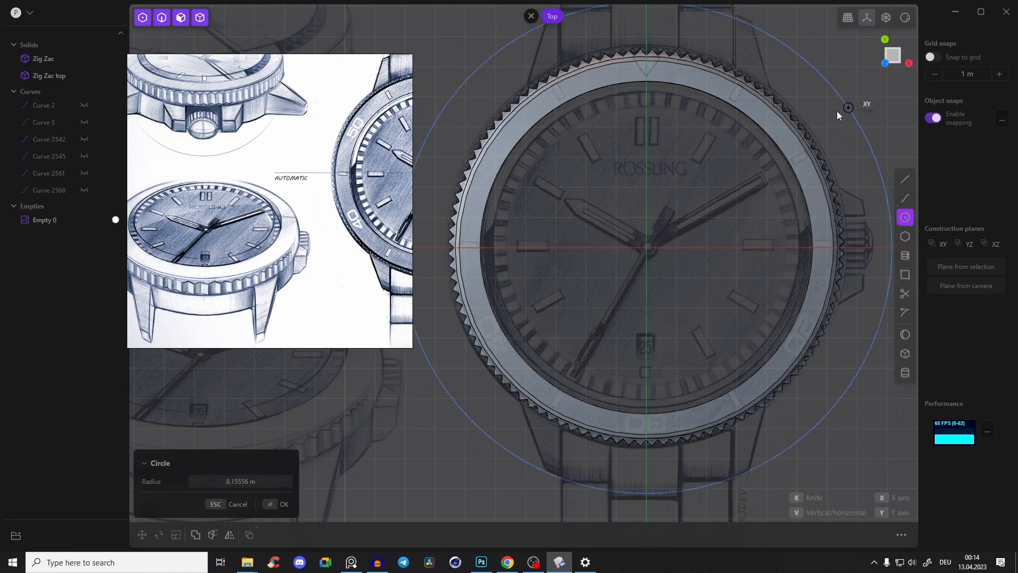
left_click(802, 120)
middle_click_drag(845, 177, 780, 126)
key("g")
key("z")
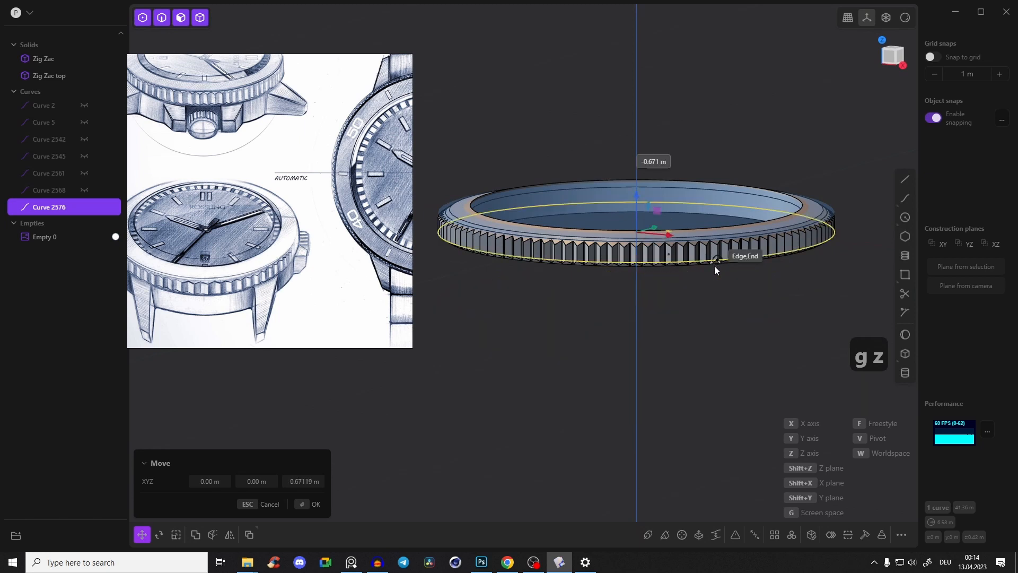
key("Escape")
Move the case circle straight down along the Z axis to the underside of the knurled ring
middle_click_drag(743, 222, 776, 142)
key("g")
key("z")
middle_click_drag(748, 182, 766, 211)
left_click(775, 299)
Extrude the case circle's region about 1.7 m downward as a solid case body, judging its height against the side sketch
middle_click_drag(774, 303, 768, 275)
middle_click_drag(780, 332, 775, 288, "shift")
left_click(746, 202)
left_click_drag(755, 159, 757, 208)
middle_click_drag(270, 301, 324, 315)
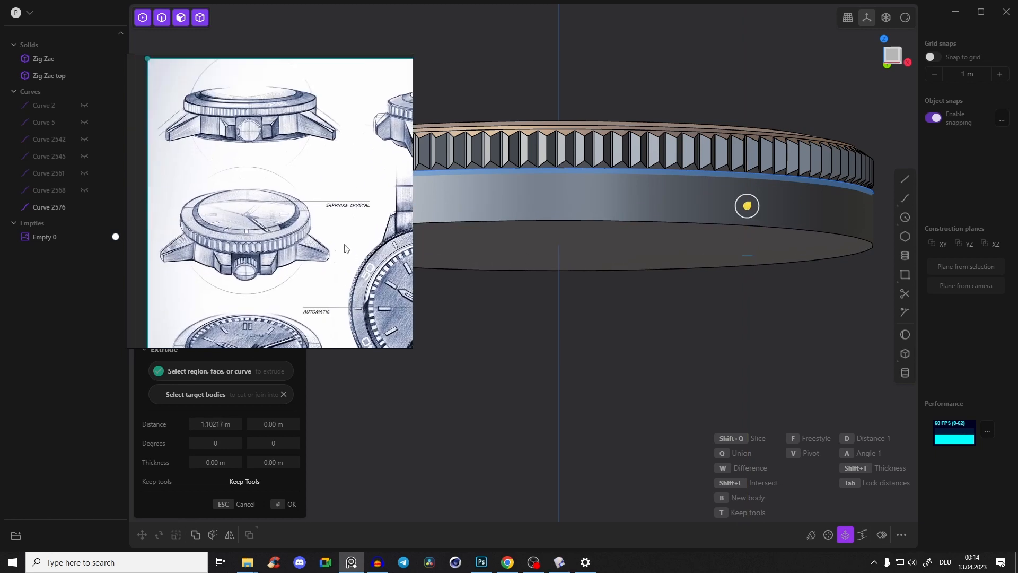
scroll(272, 110, "up", 4)
middle_click_drag(590, 206, 606, 221)
left_click(901, 56)
left_click_drag(787, 193, 798, 223)
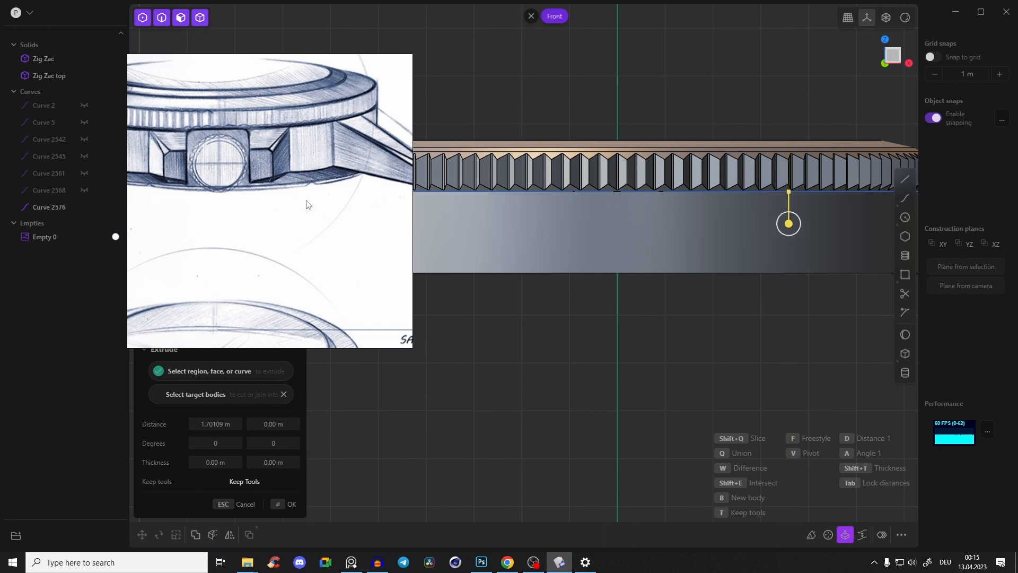
key("Return")
Select the construction circle of the case body and hide it
middle_click_drag(593, 122, 824, 251)
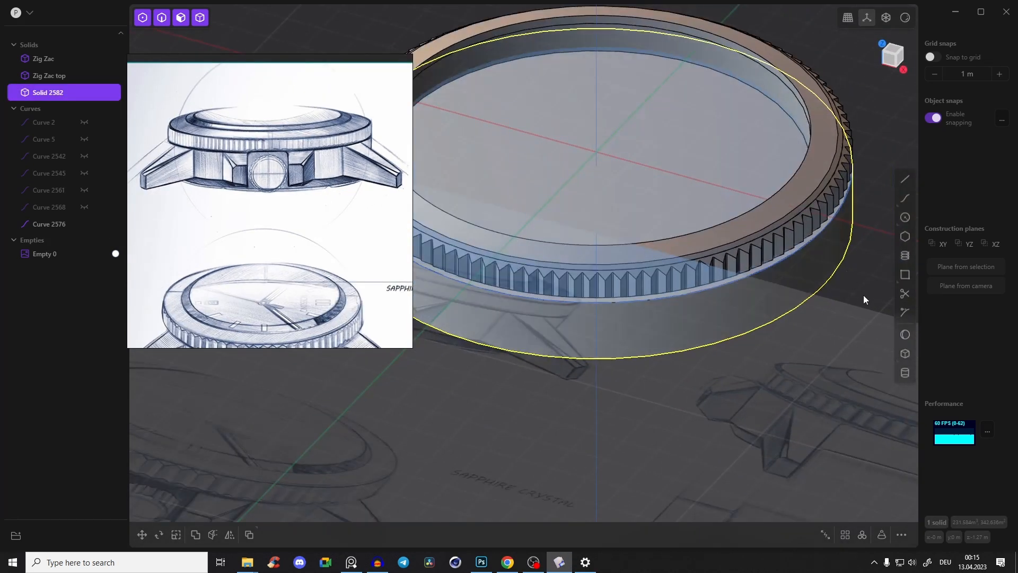
left_click(863, 295)
left_click(826, 226)
key("h")
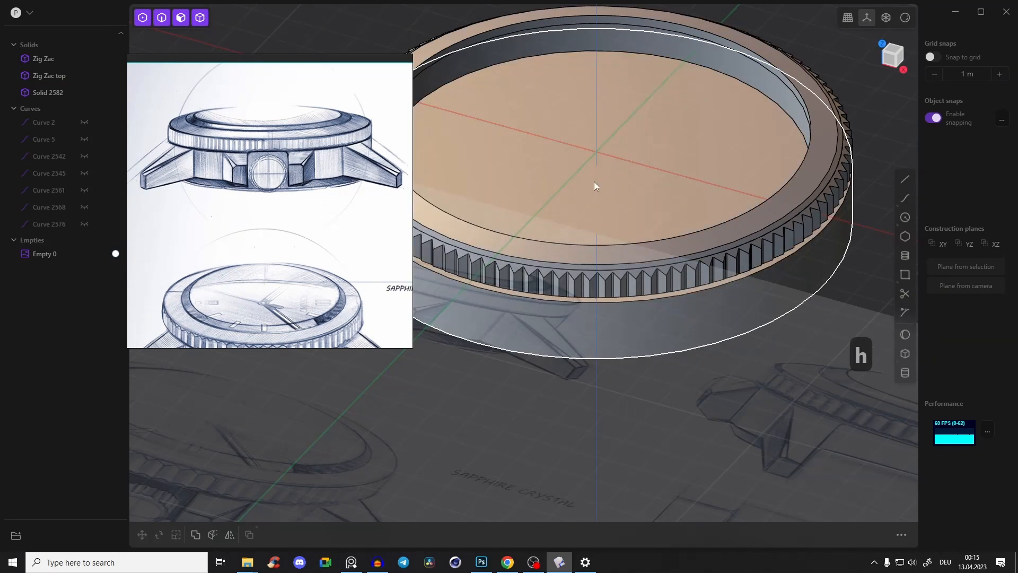
Examine the crown, crown guards and lugs in the reference sketches and compare them with the new case body
middle_click_drag(724, 304, 733, 295)
middle_click_drag(475, 187, 515, 196)
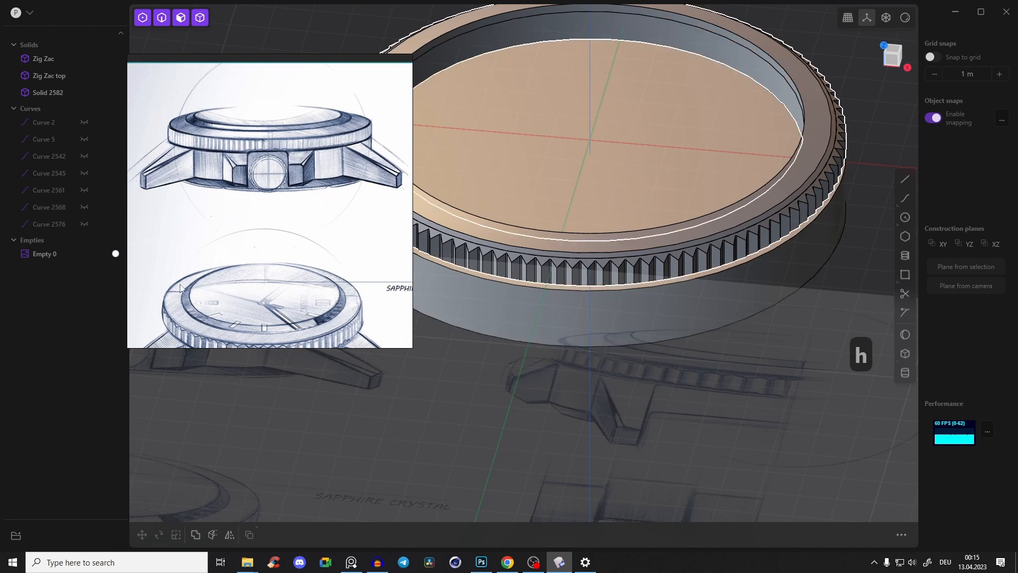
scroll(260, 245, "down", 3)
scroll(265, 258, "up", 5)
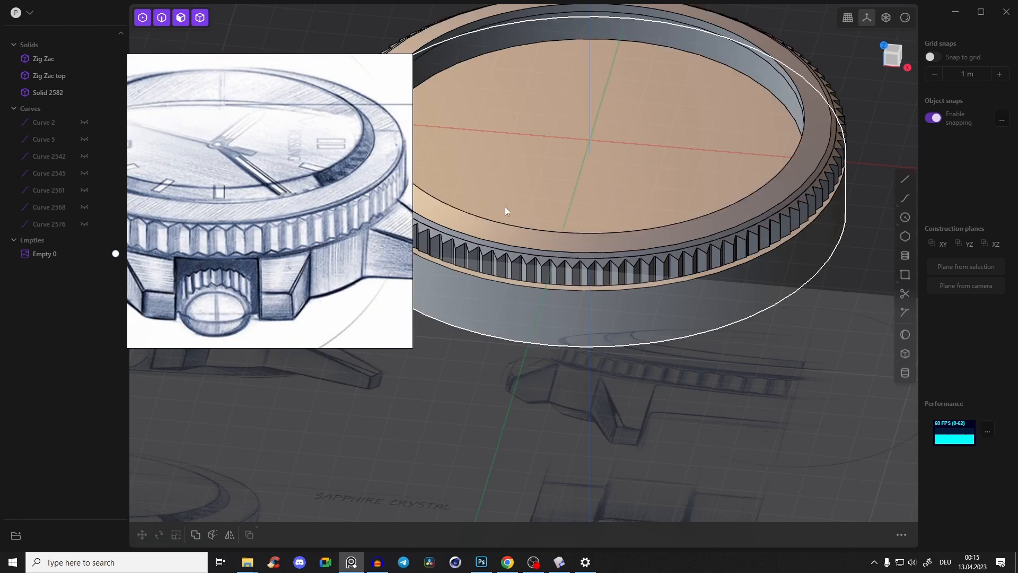
scroll(504, 205, "down", 3)
scroll(252, 209, "down", 4)
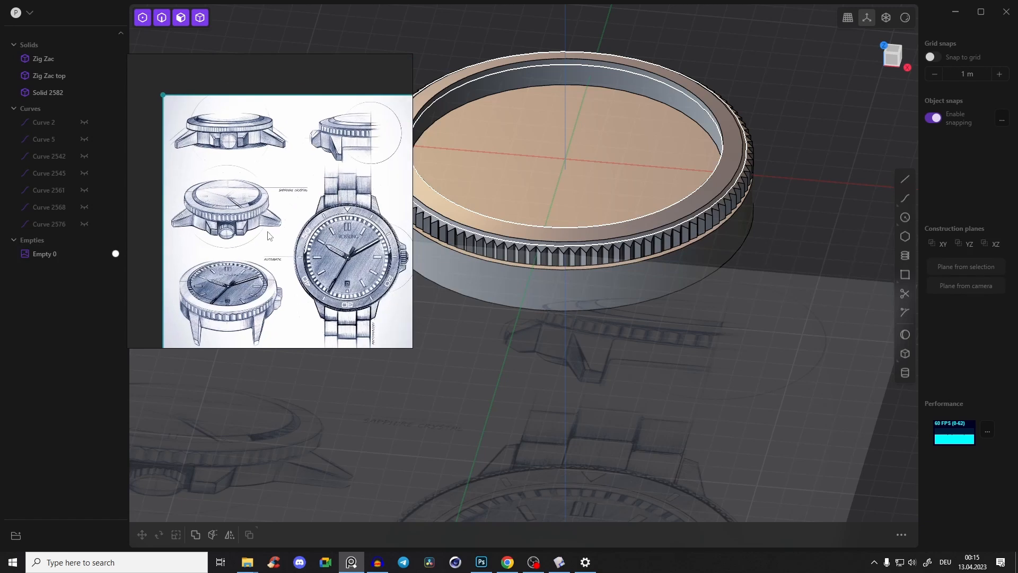
middle_click_drag(676, 219, 713, 271)
left_click(894, 52)
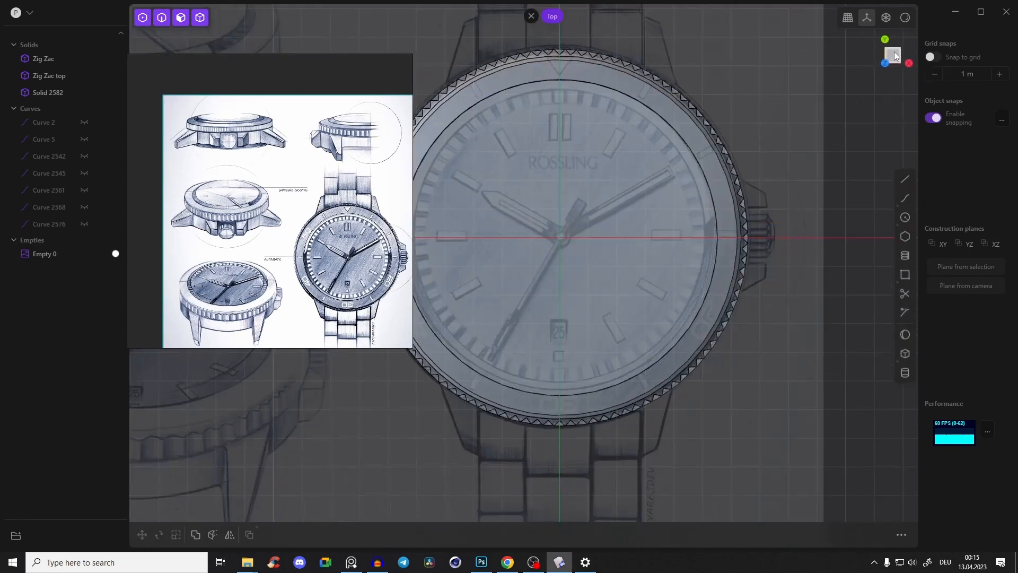
scroll(684, 188, "up", 6)
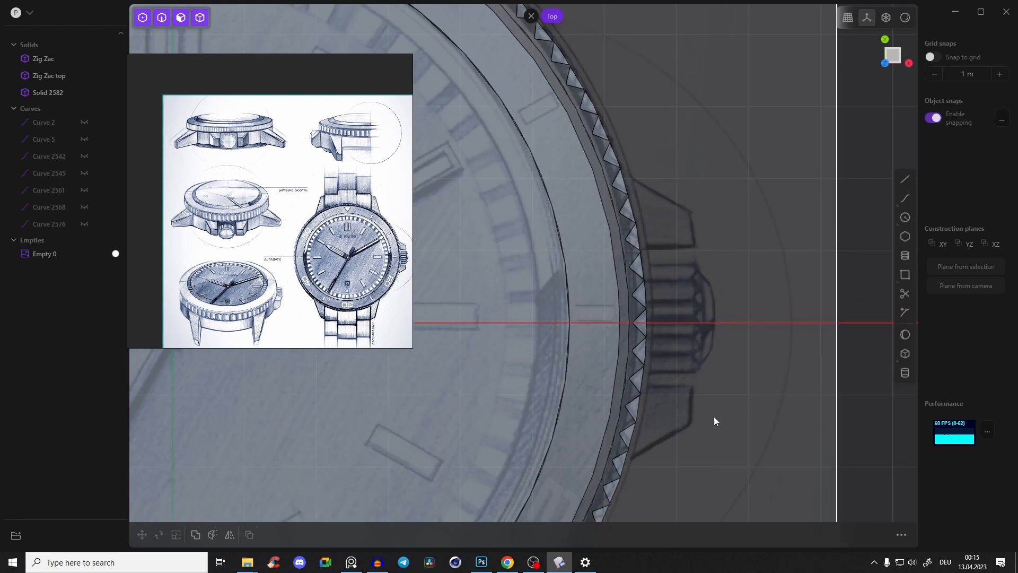
middle_click_drag(545, 210, 557, 268)
scroll(224, 221, "up", 5)
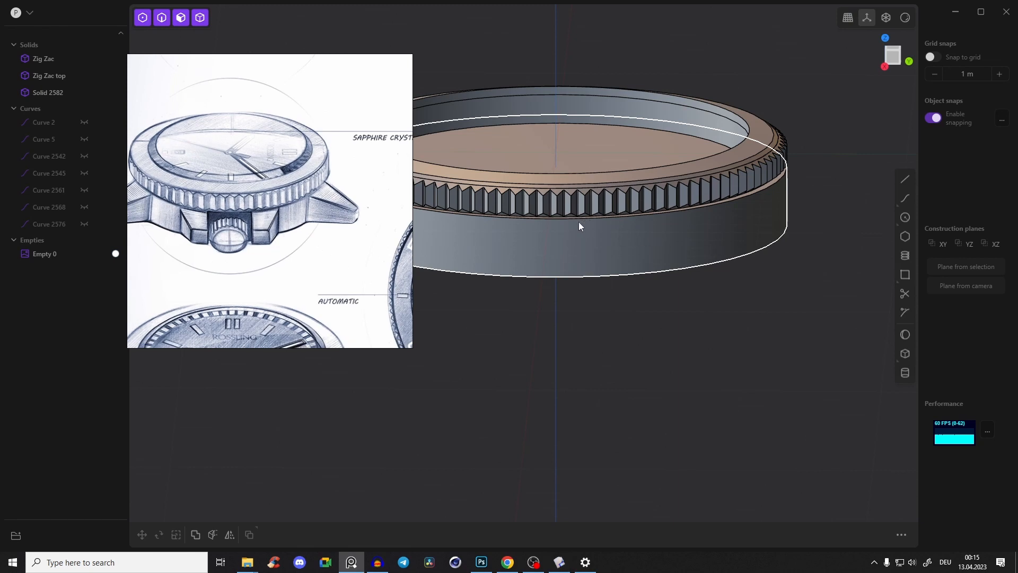
mouse_move(591, 221)
middle_mouse_down()
mouse_move(598, 270)
mouse_move(567, 321)
mouse_move(554, 284)
mouse_move(478, 304)
mouse_move(486, 245)
middle_mouse_up()
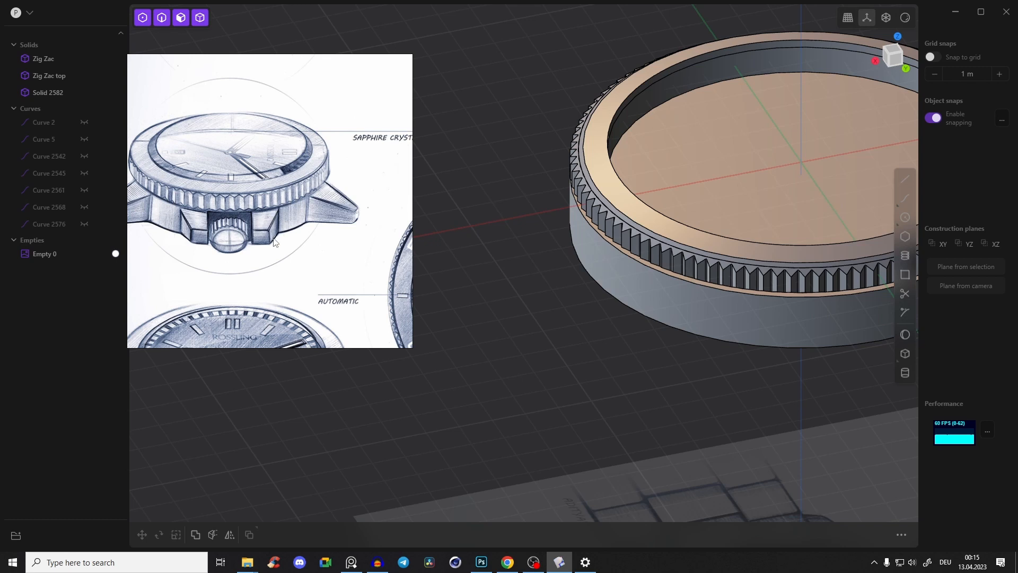
middle_click_drag(562, 179, 753, 192)
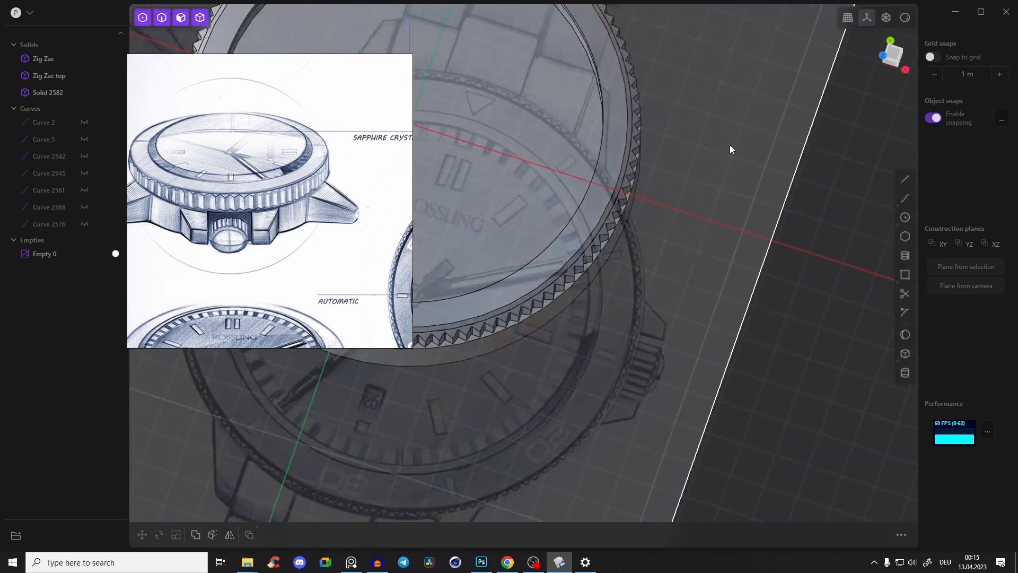
left_click(883, 55)
right_click_drag(628, 189, 651, 210)
scroll(618, 178, "up", 4)
left_click(905, 180)
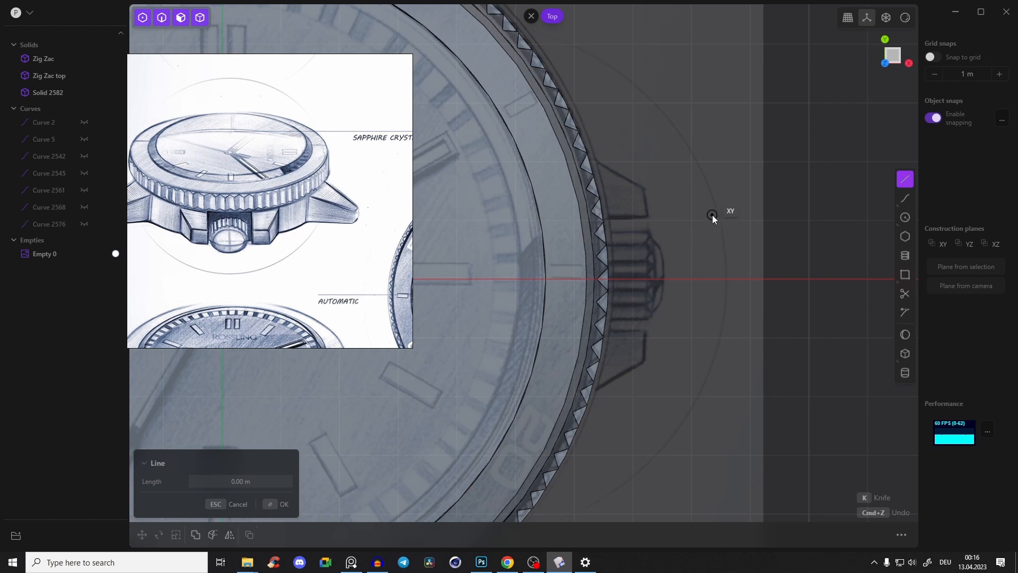
left_click(712, 215)
key("Escape")
Select the knurled ring and its sloped top and hide them, leaving the case body shown
right_click_drag(648, 216, 605, 142)
left_click(578, 113)
left_click(594, 63, "shift")
right_click_drag(593, 64, 892, 52)
key("h")
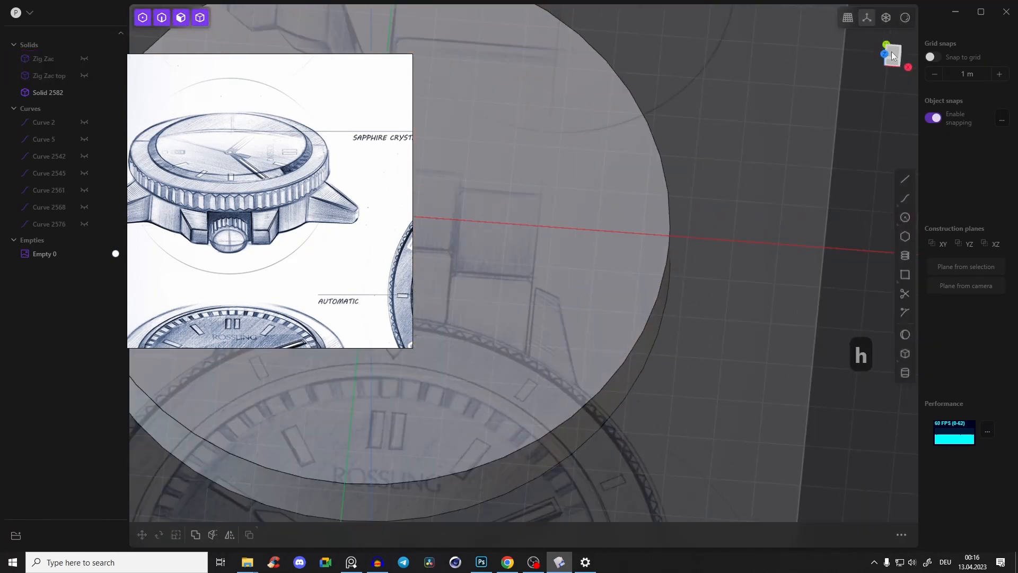
In the top view, draw a horizontal line about 16 m long across the case body along the upper crown guard's lower edge
left_click(891, 52)
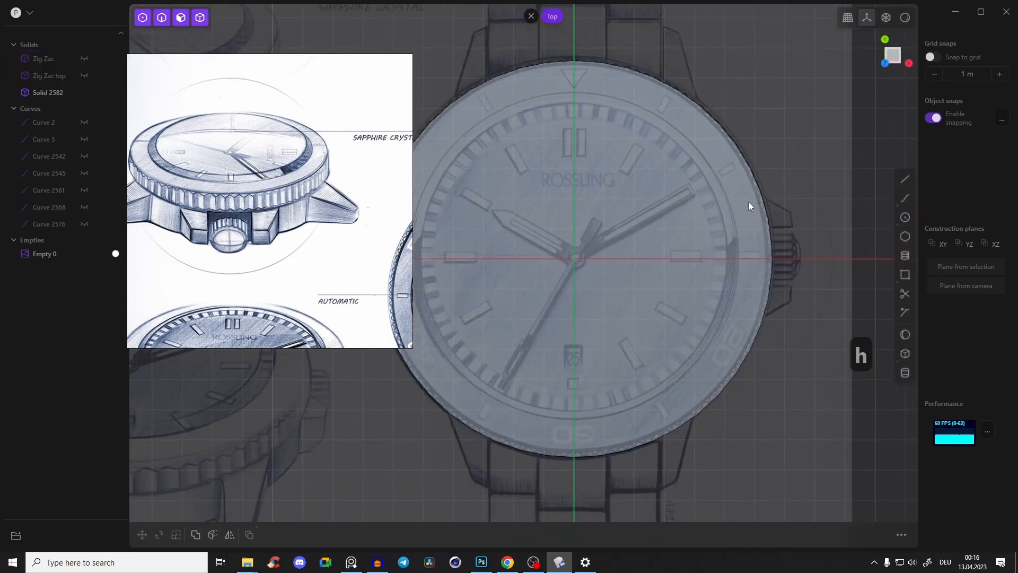
key("l")
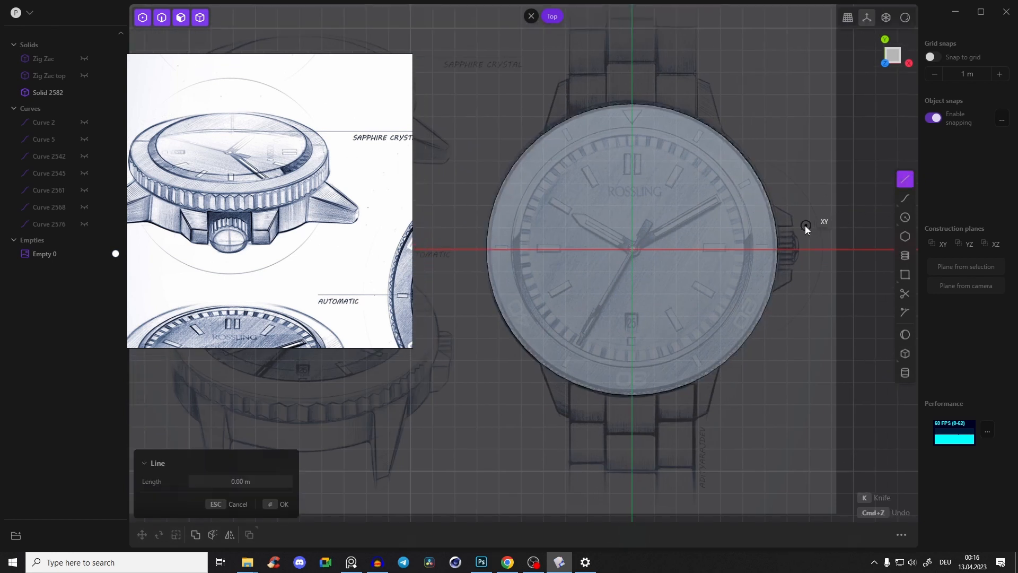
left_click(803, 224)
left_click(450, 224)
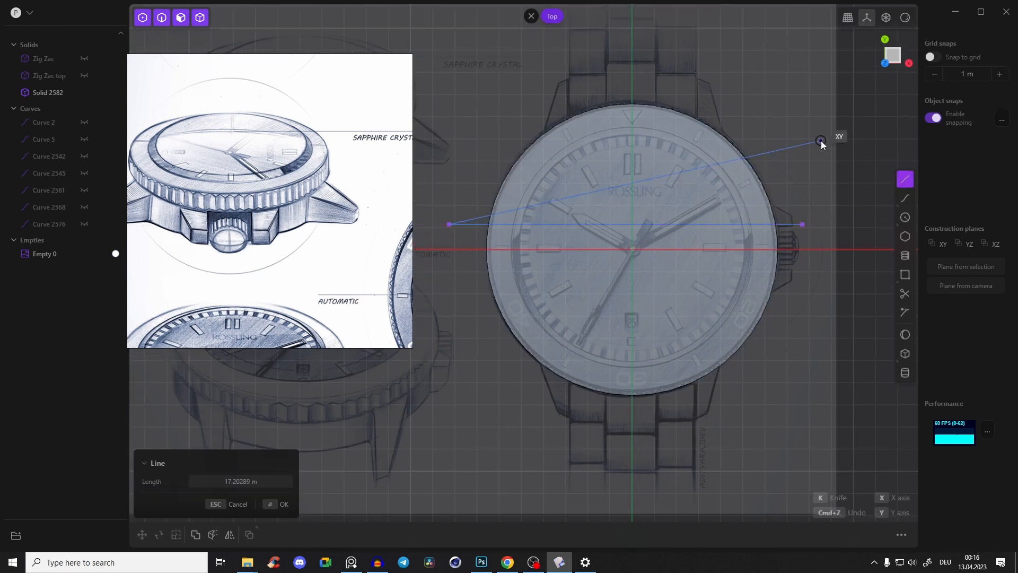
key("Return")
scroll(810, 218, "up", 2)
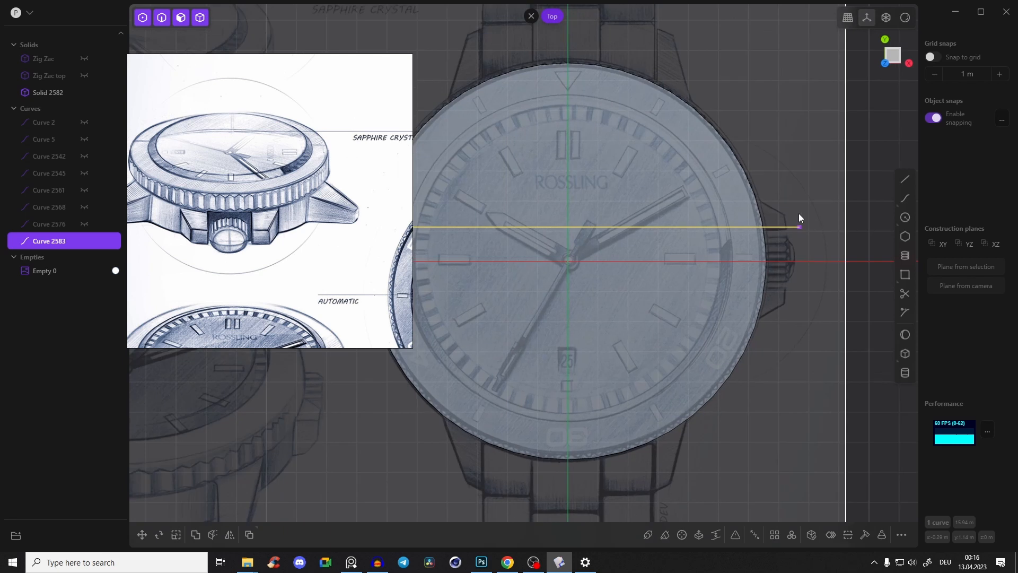
Draw a second horizontal line about 15 m long across the case body where the upper crown guard's top edge meets the case
left_click(904, 181)
left_click(770, 196)
middle_click_drag(712, 190, 887, 185)
left_click(436, 189)
key("Return")
middle_click_drag(707, 168, 469, 137)
left_click(728, 182)
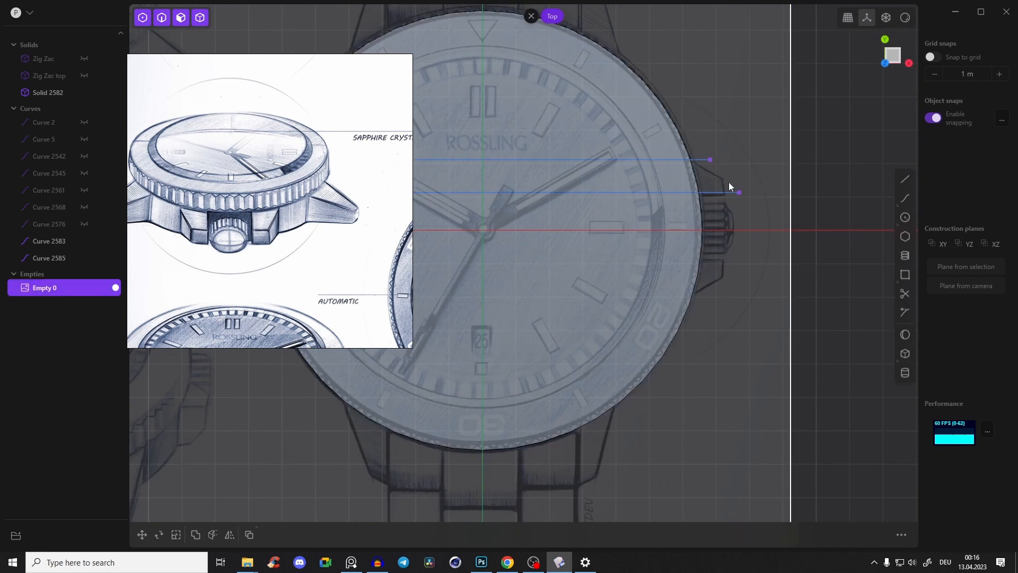
Select both horizontal crown guard lines together
left_click(714, 193)
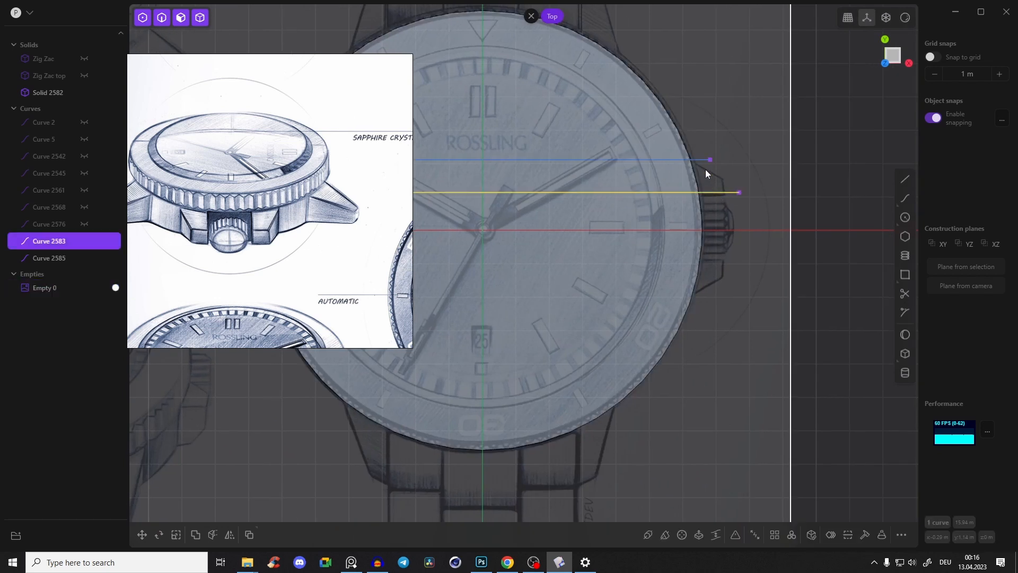
left_click(823, 168)
middle_click_drag(824, 167, 731, 202)
left_click(739, 221)
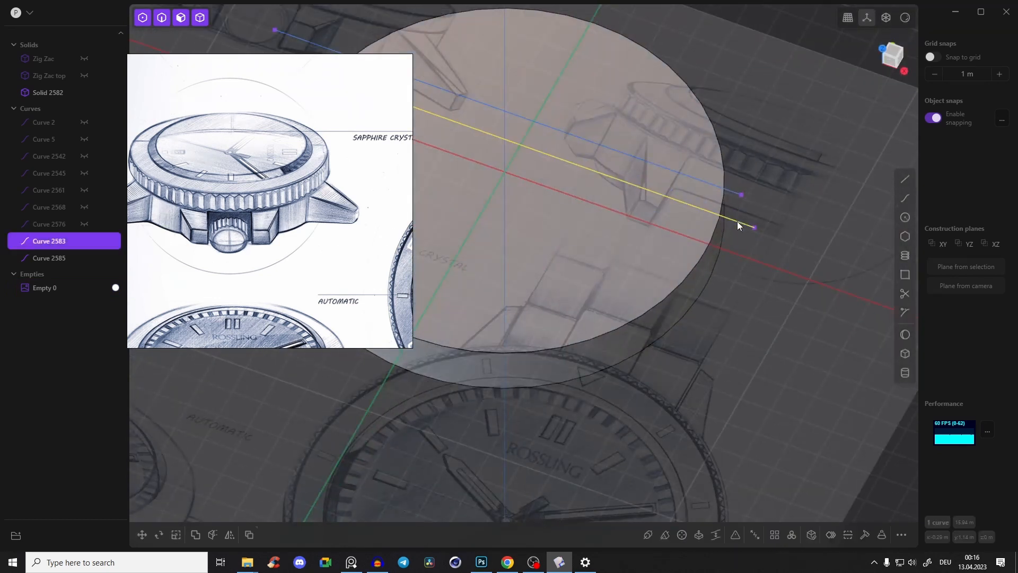
left_click(732, 195)
middle_click_drag(730, 230, 728, 197)
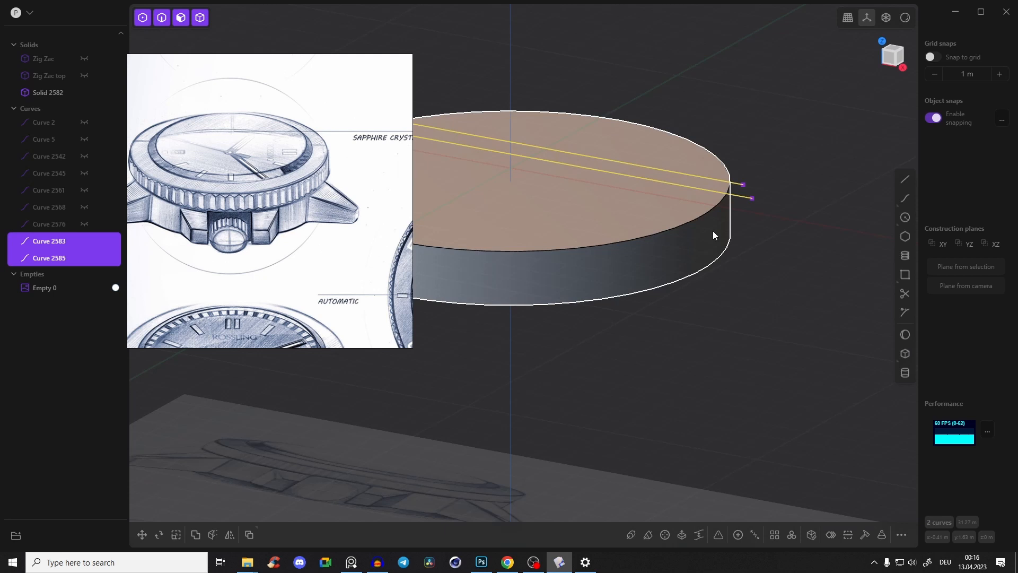
key("c")
left_click(705, 244)
middle_click_drag(717, 263, 660, 221)
key("Escape")
Raise both crown guard lines about 0.29 m along the Z axis above the case body
key("g")
key("z")
left_click(713, 145)
Cut the case body using the raised crown guard lines as cutters
key("c")
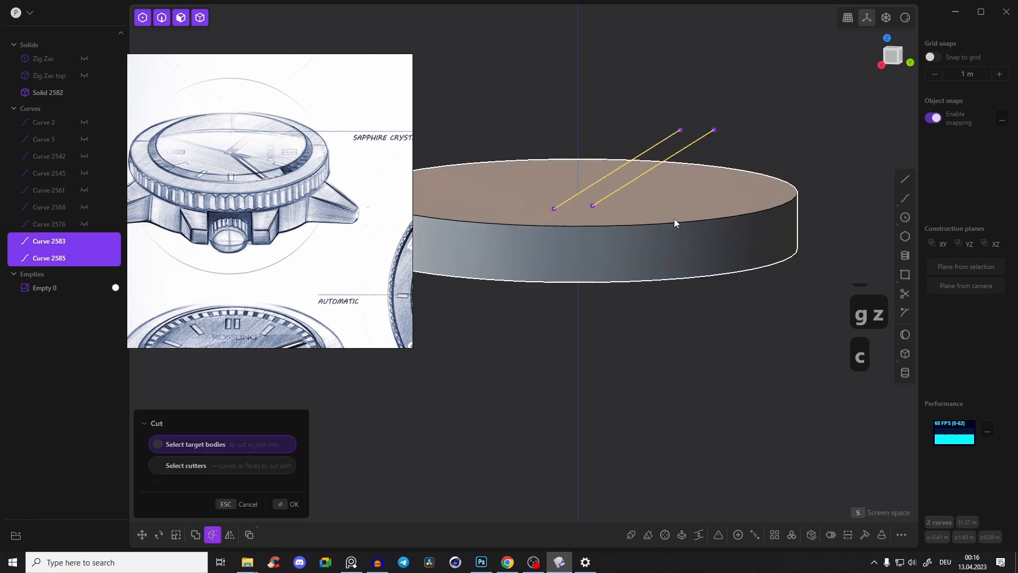
left_click(673, 219)
middle_click_drag(682, 208, 759, 131)
key("Return")
key("Escape")
Cut the larger remaining case part with the line at the crown guard's lower edge to separate a narrow strip
left_click(663, 168)
middle_click_drag(663, 169, 640, 142)
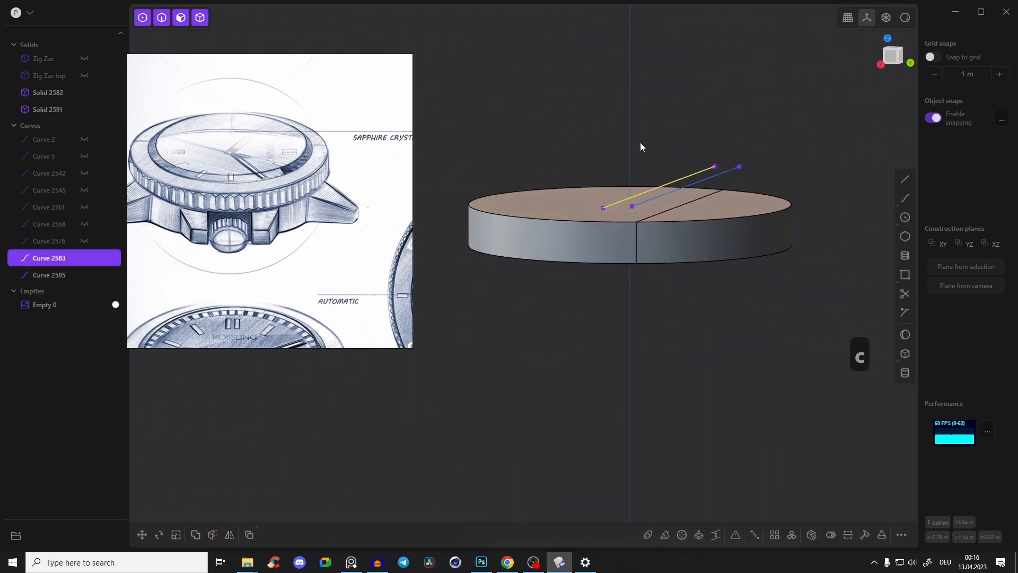
key("c")
left_click(590, 247)
key("Return")
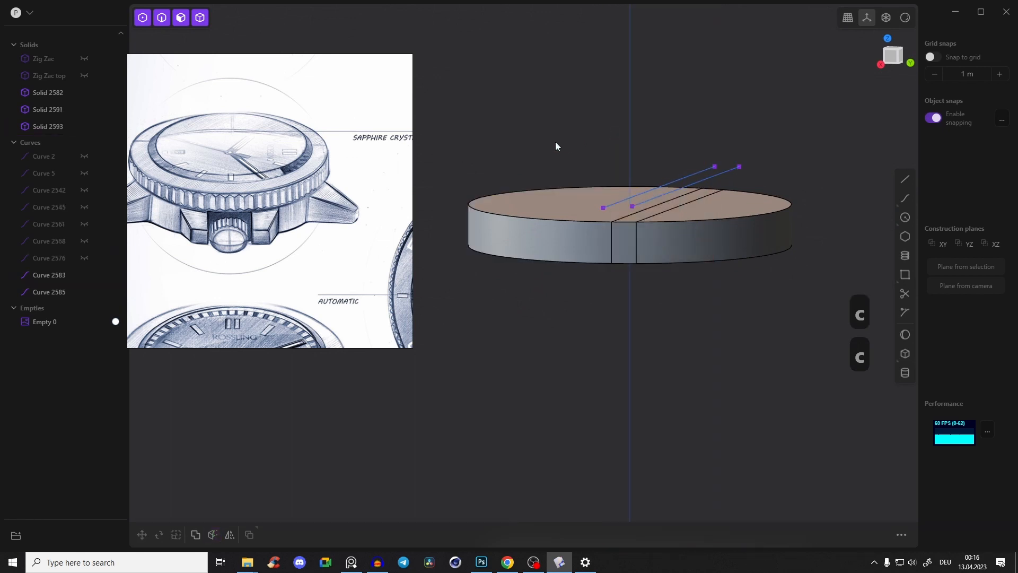
Select the narrow strip's outer curved face on the crown side and delete it
scroll(557, 145, "up", 3)
middle_click_drag(634, 322, 695, 276)
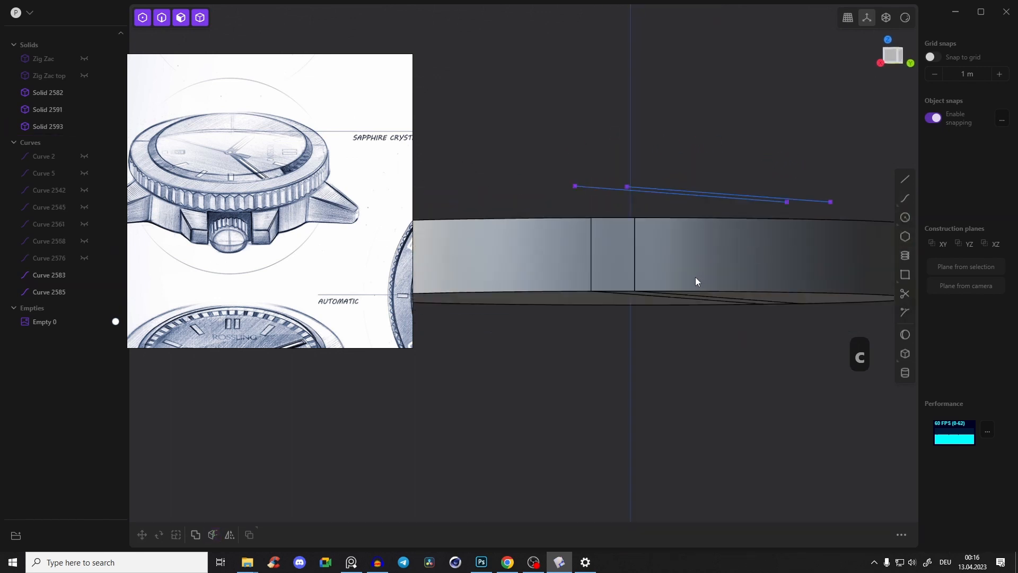
left_click(599, 249)
left_click(596, 258)
middle_click_drag(623, 297, 642, 219)
key("x")
Duplicate the four border edges of the strip's opening as curves in place and join them into one closed outline
key("2")
left_click(624, 186)
left_click(665, 220, "shift")
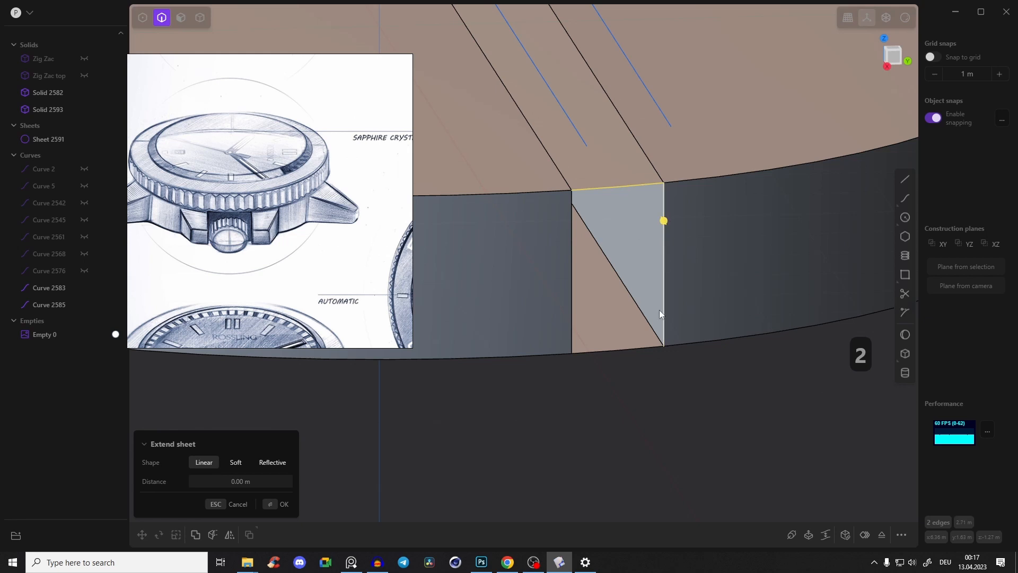
left_click(645, 346, "shift")
left_click(572, 257, "shift")
middle_click_drag(611, 240, 609, 238)
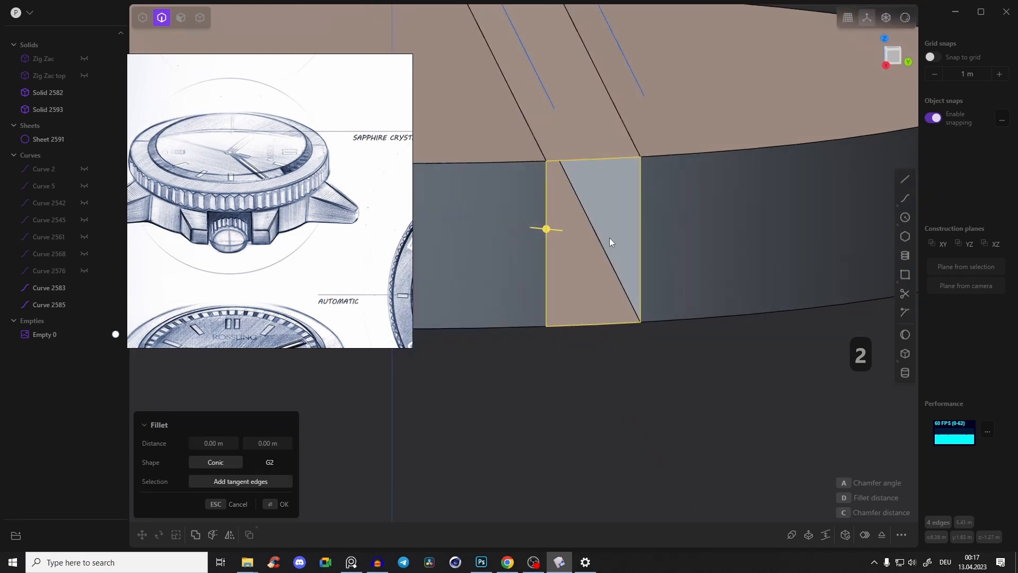
key("shift+d")
left_click_drag(596, 247, 632, 317)
key("ctrl+z")
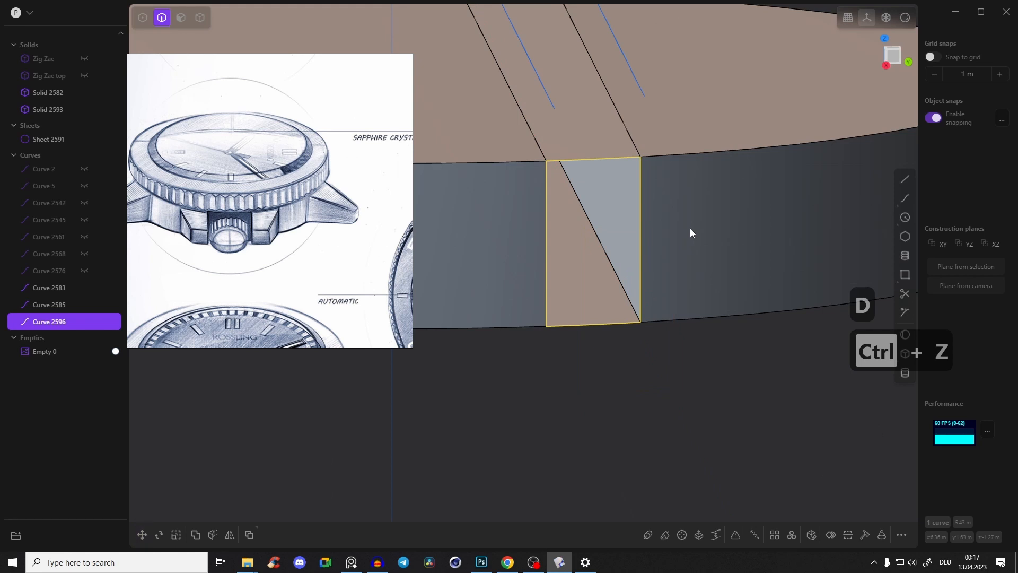
key("j")
Try to move the joined opening outline outward along the X axis
middle_click_drag(691, 232, 632, 267)
key("g")
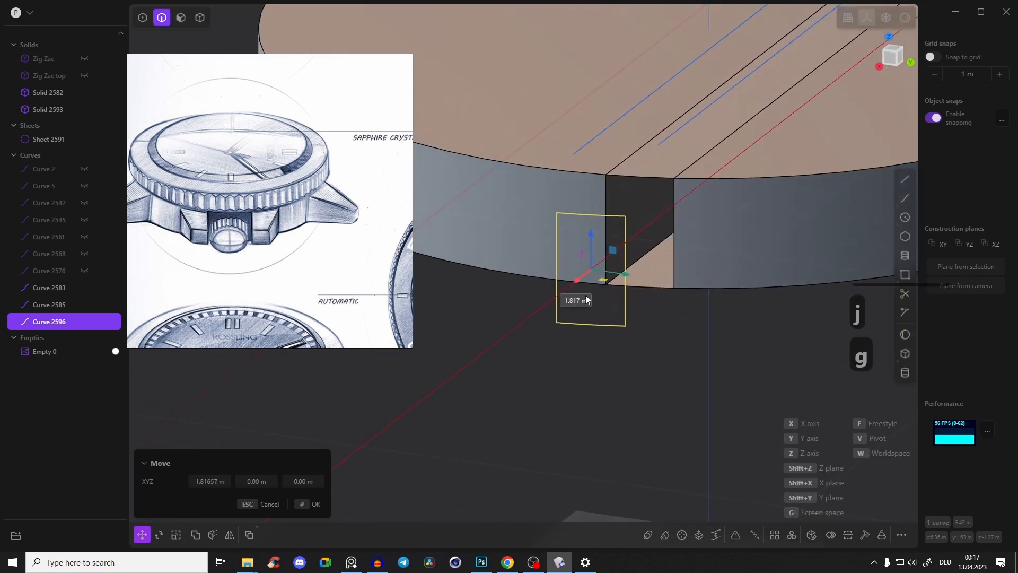
key("ctrl+z")
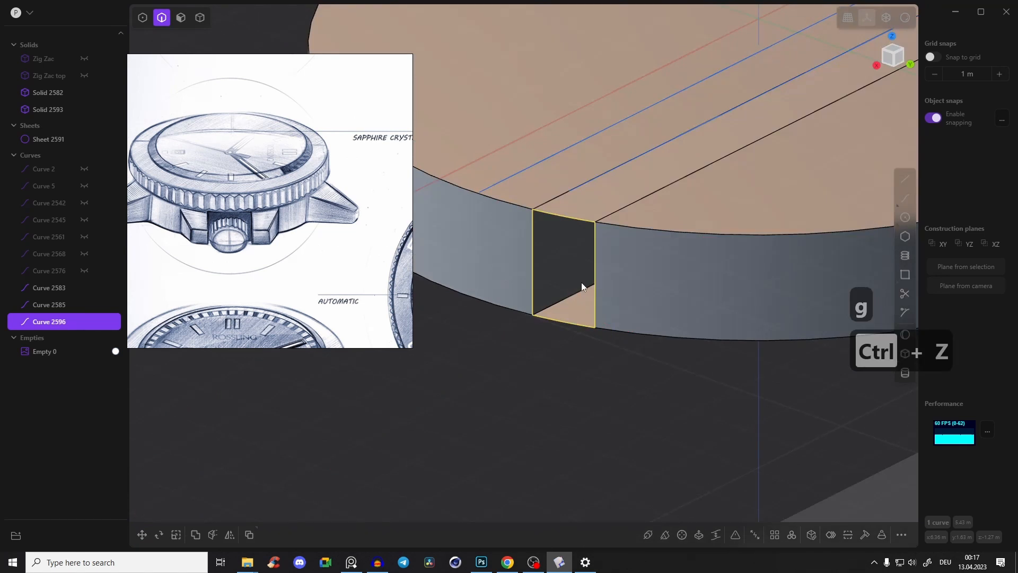
Duplicate the opening outline and move the copy about 1.68 m outward along the X axis, checking it in the top view
key("shift+d")
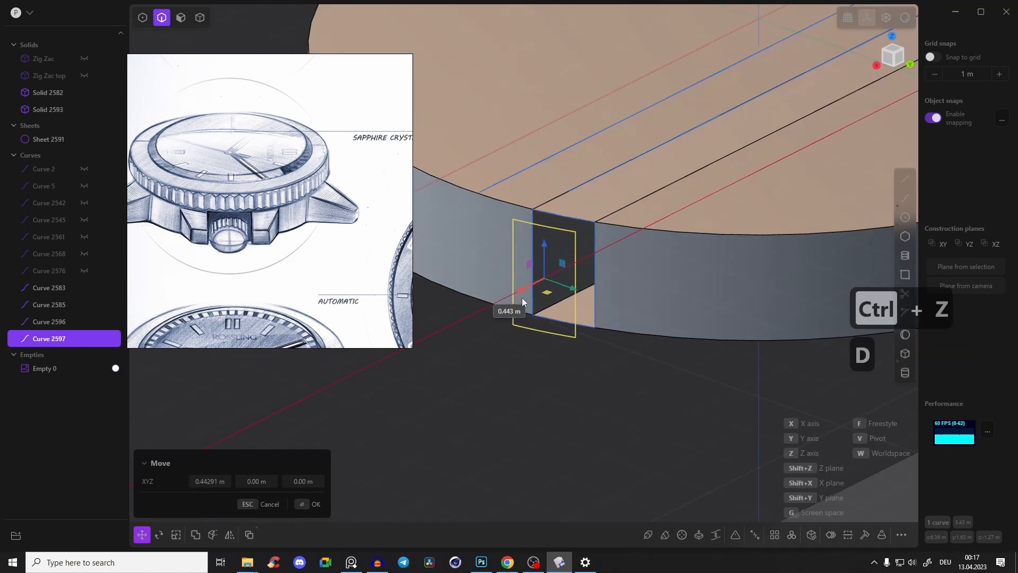
left_click_drag(491, 326, 478, 339)
middle_click_drag(754, 157, 891, 60)
left_click(893, 57)
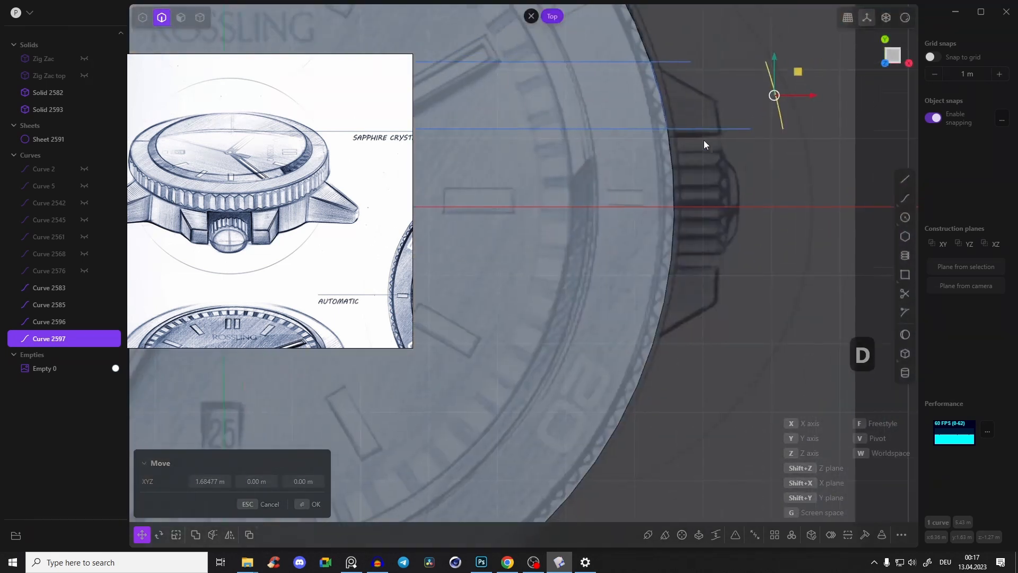
key("Return")
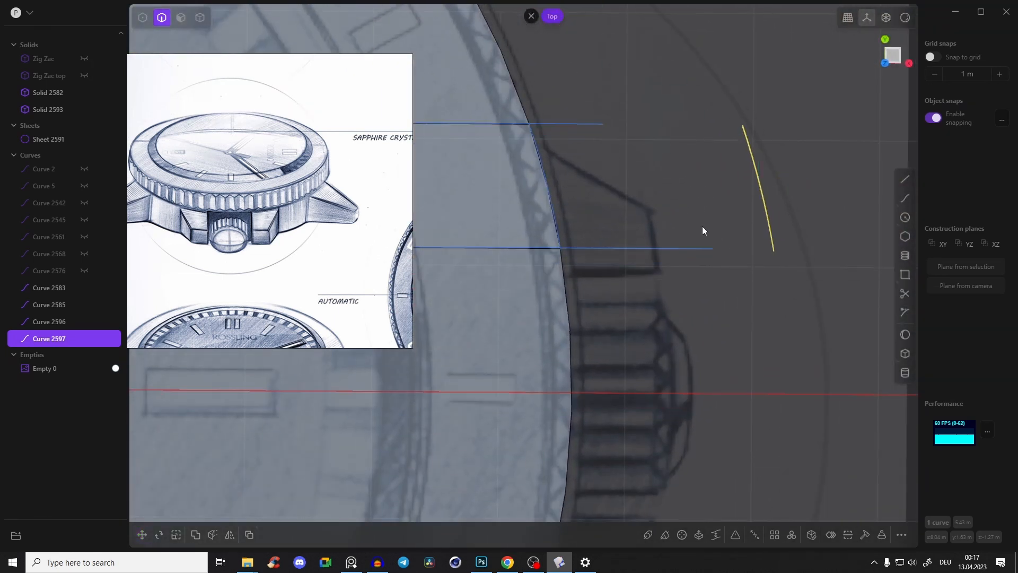
Select the two horizontal crown guard lines and delete them
left_click(597, 125)
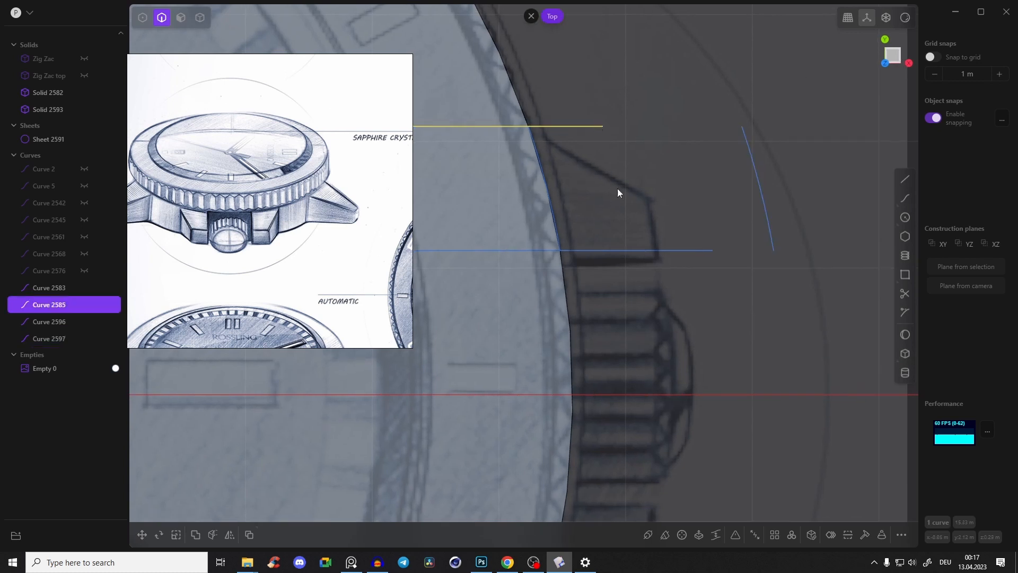
left_click(640, 250, "shift")
key("x")
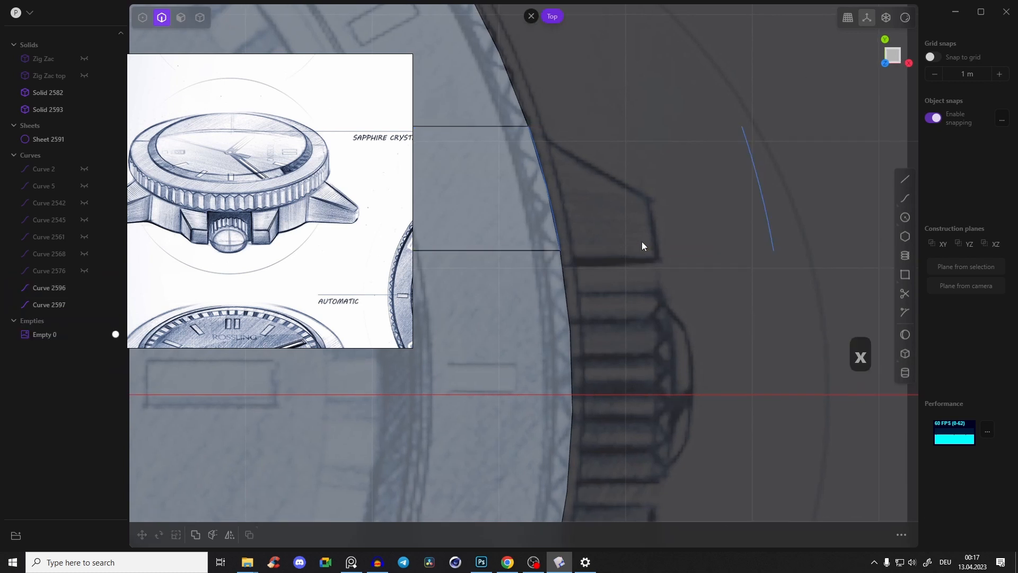
Move the copied outline onto the upper crown guard's outer edge in the sketch and scale it down uniformly
left_click(763, 201)
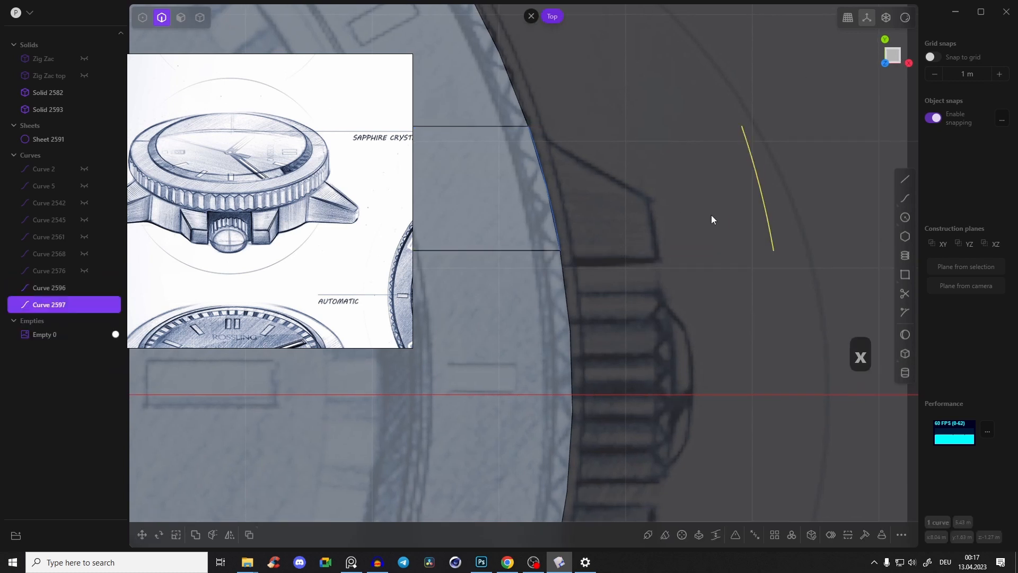
key("g")
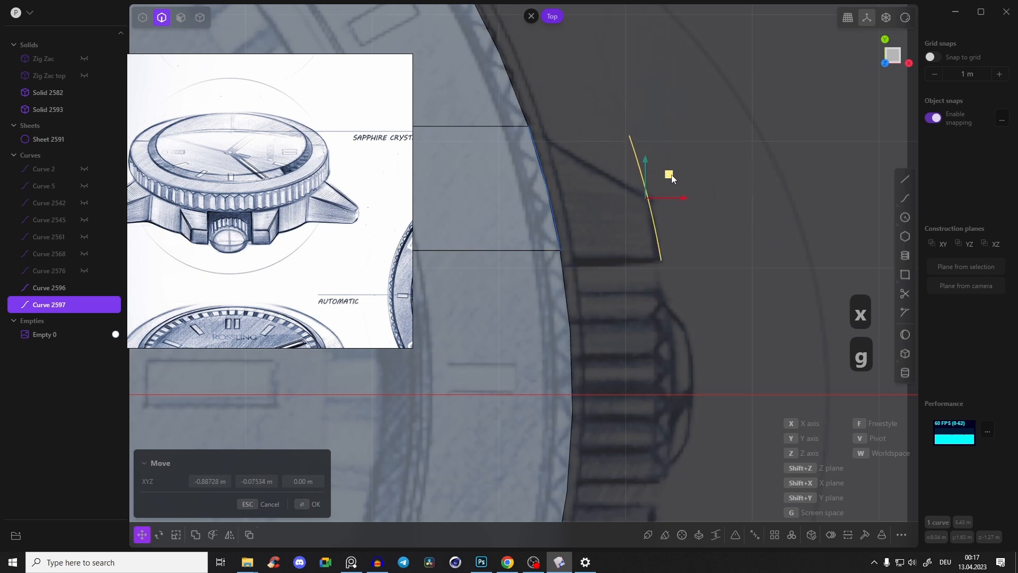
key("s")
key("s")
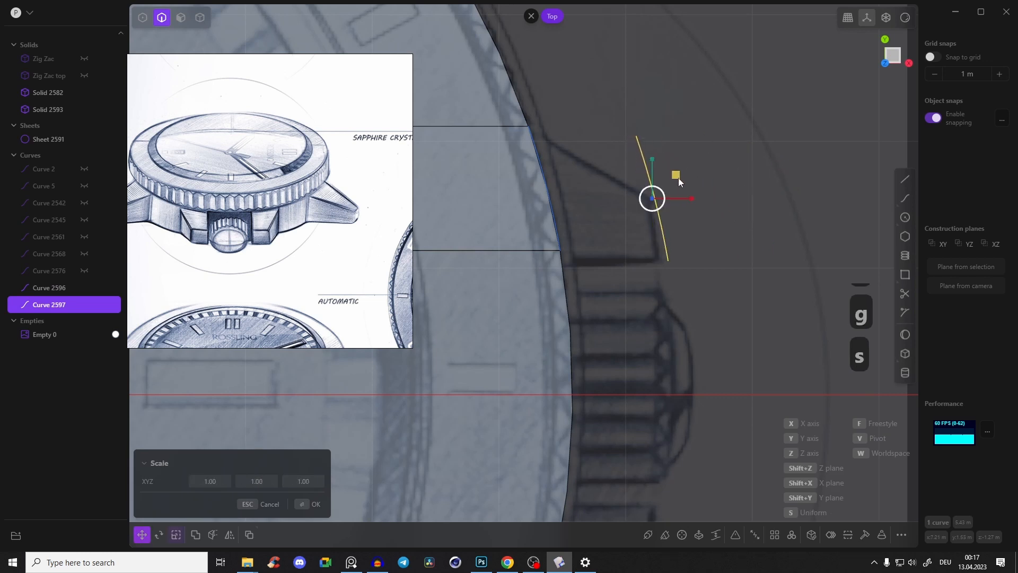
left_click(682, 185)
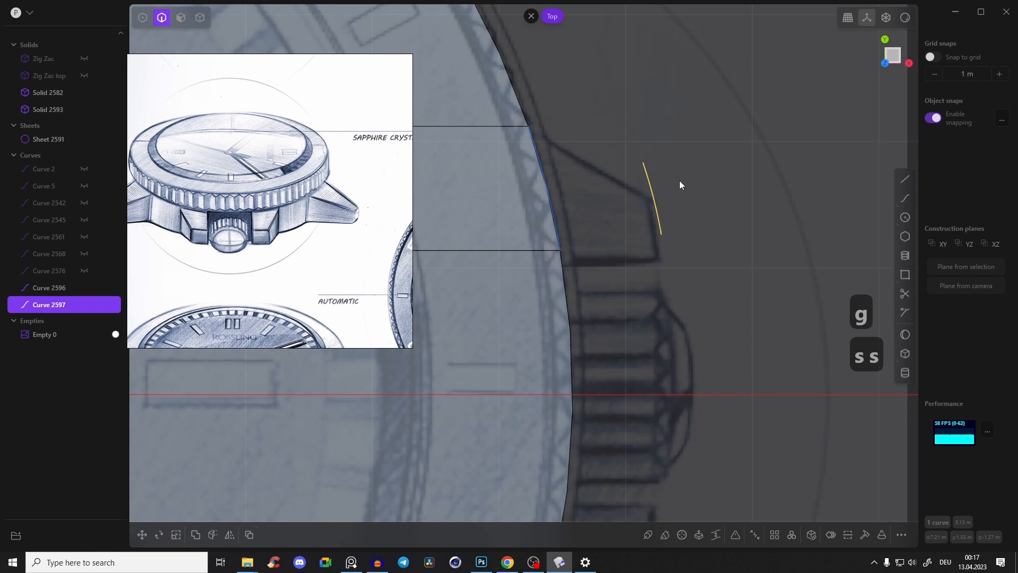
Shift the scaled outline about 0.05 m in X and -0.20 m in Y to the guard's outer lower corner, checking the reference sketches
key("g")
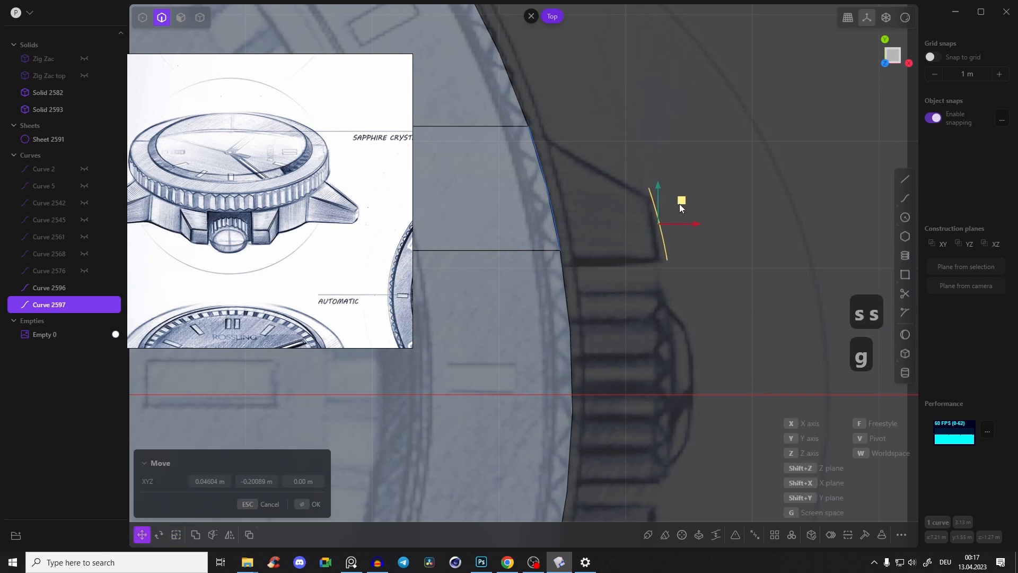
scroll(285, 241, "down", 3)
middle_click_drag(284, 231, 297, 160)
middle_click_drag(403, 122, 311, 220)
scroll(286, 150, "up", 4)
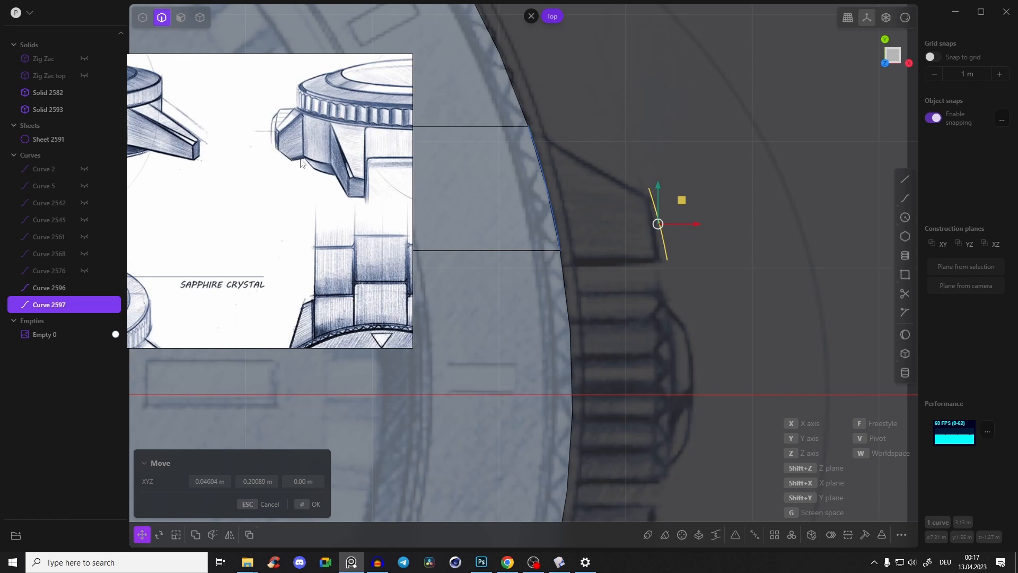
scroll(300, 177, "down", 4)
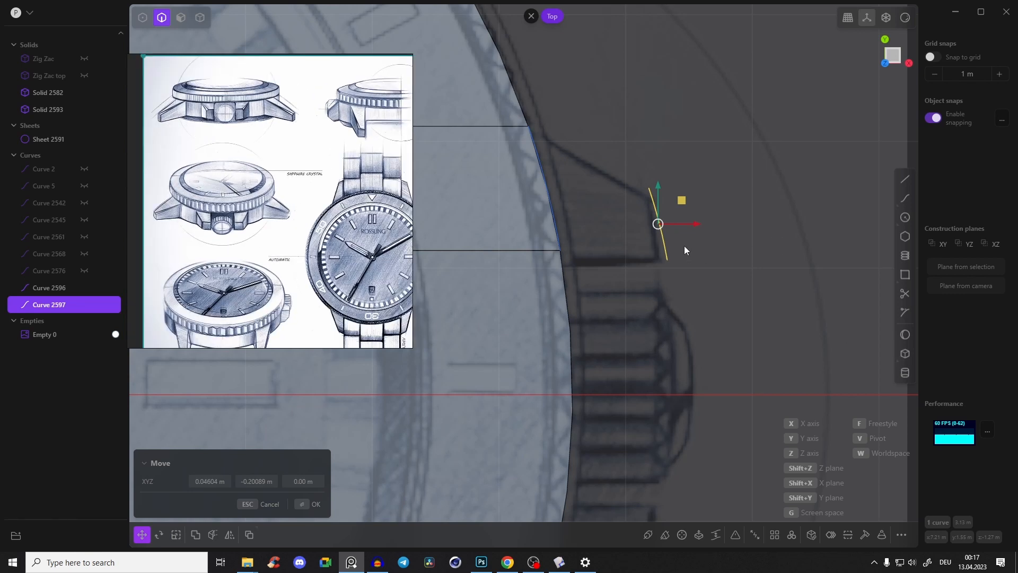
Lower the copied outline about 0.40 m along Z in the front view and bring its X offset to about 0.08 m
middle_click_drag(699, 220, 576, 195)
left_click(895, 53)
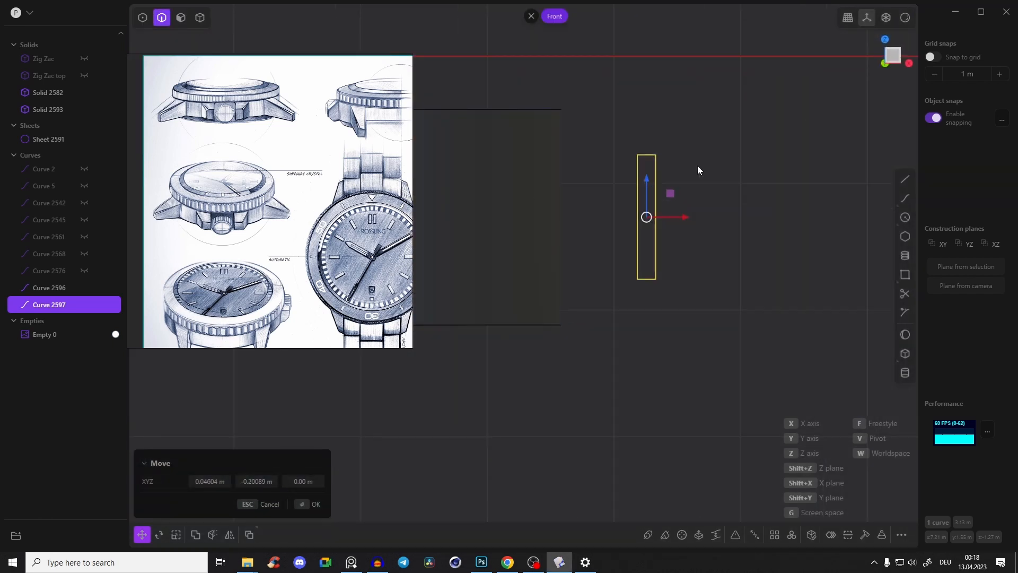
left_click_drag(647, 189, 663, 232)
left_click_drag(680, 272, 684, 273)
middle_click_drag(629, 230, 699, 285)
middle_click_drag(632, 131, 626, 311)
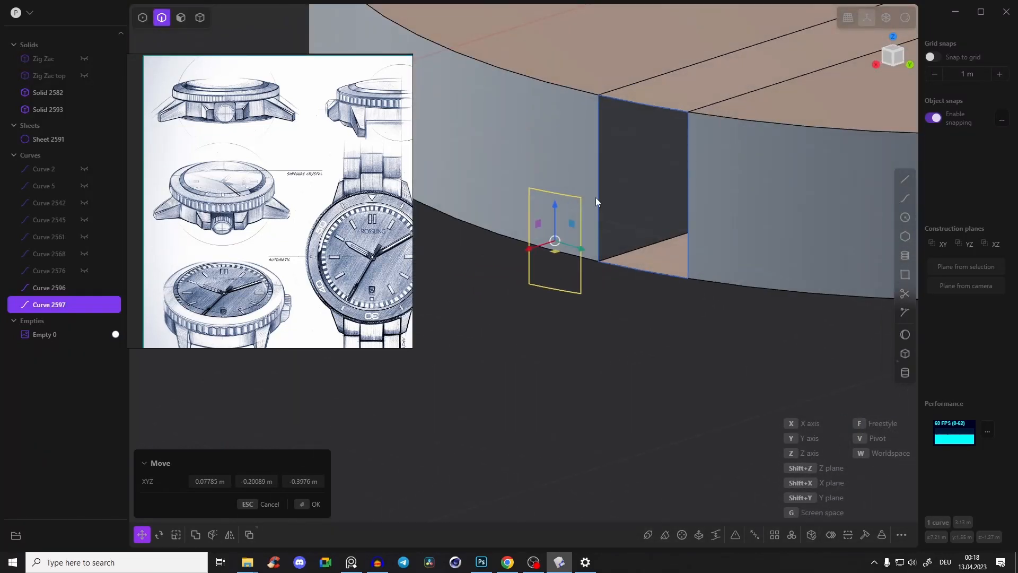
key("Return")
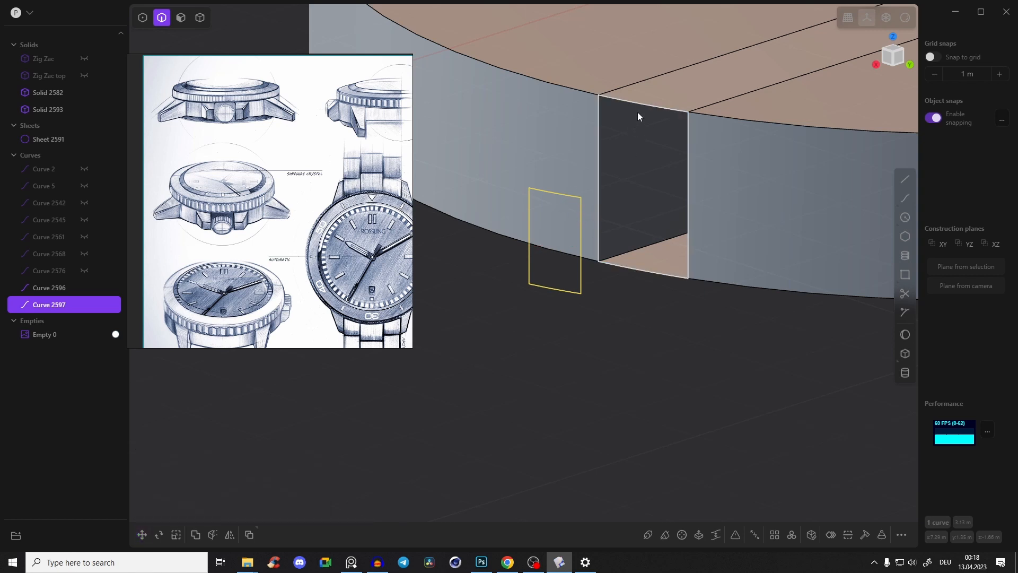
Loft between the case opening's outline and the copied outline to form the tapered crown guard, checking it against the top-view sketch
left_click(640, 103)
key("l")
mouse_move(603, 217)
middle_mouse_down()
mouse_move(472, 272)
mouse_move(628, 191)
mouse_move(745, 196)
mouse_move(689, 239)
mouse_move(915, 42)
middle_mouse_up()
left_click(894, 56)
key("Return")
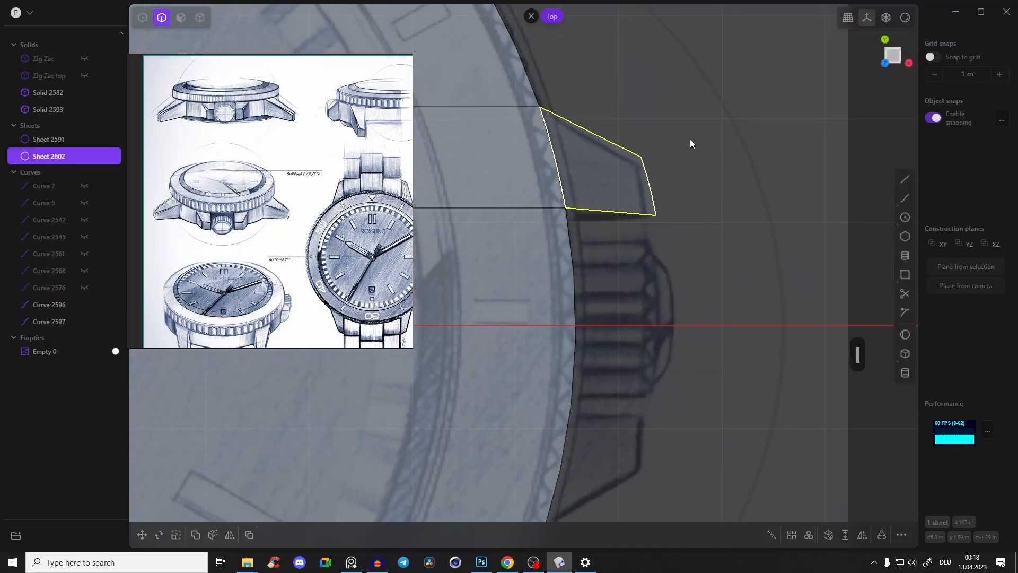
middle_click_drag(648, 198, 650, 229)
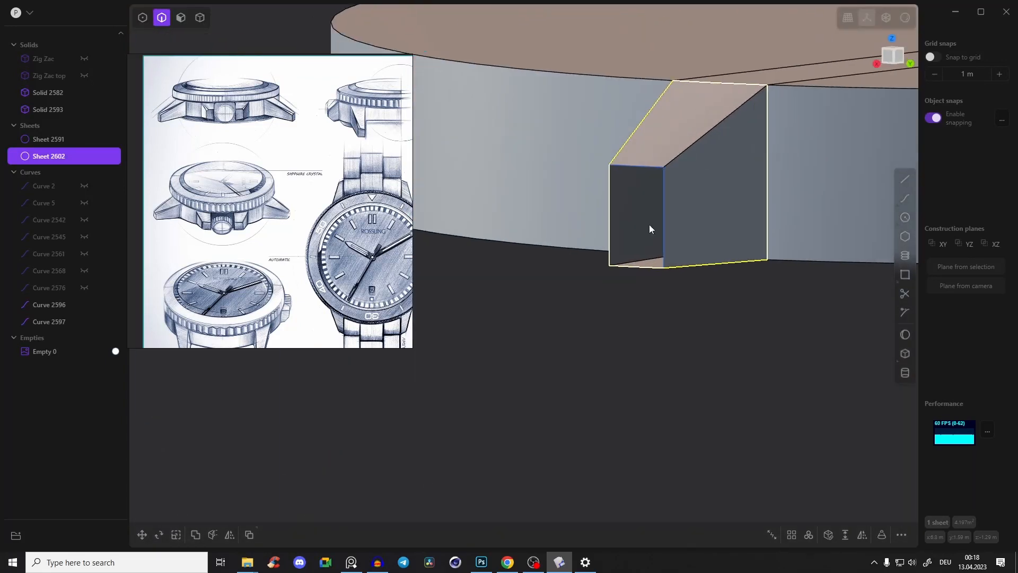
Select both outline curves around the crown guard's ends and delete them
left_click(653, 343)
left_click(663, 188)
key("x")
key("x")
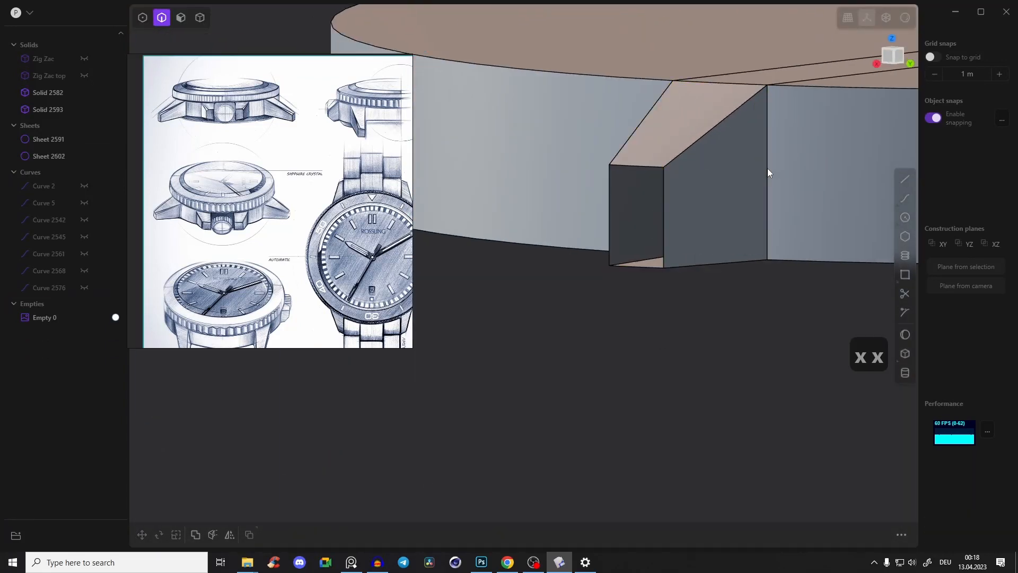
Select the edges of the crown guard sheet's open outer end and patch it closed
left_click(664, 205)
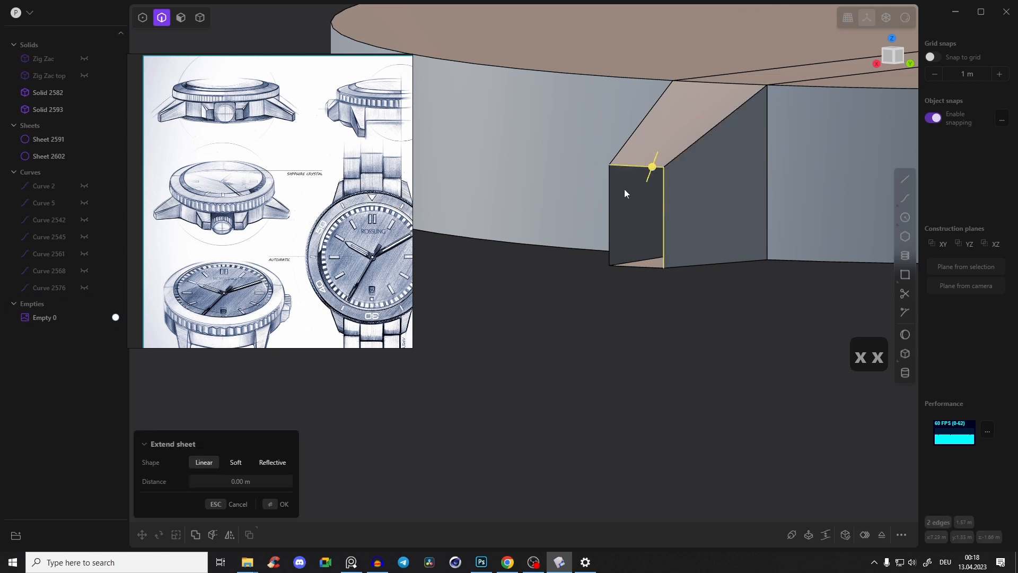
left_click(848, 536)
right_click(590, 302)
middle_click_drag(590, 302, 686, 308)
left_click(686, 307)
Select all case pieces together with the crown guard sheet and join the sheets into a closed solid
key("Tab")
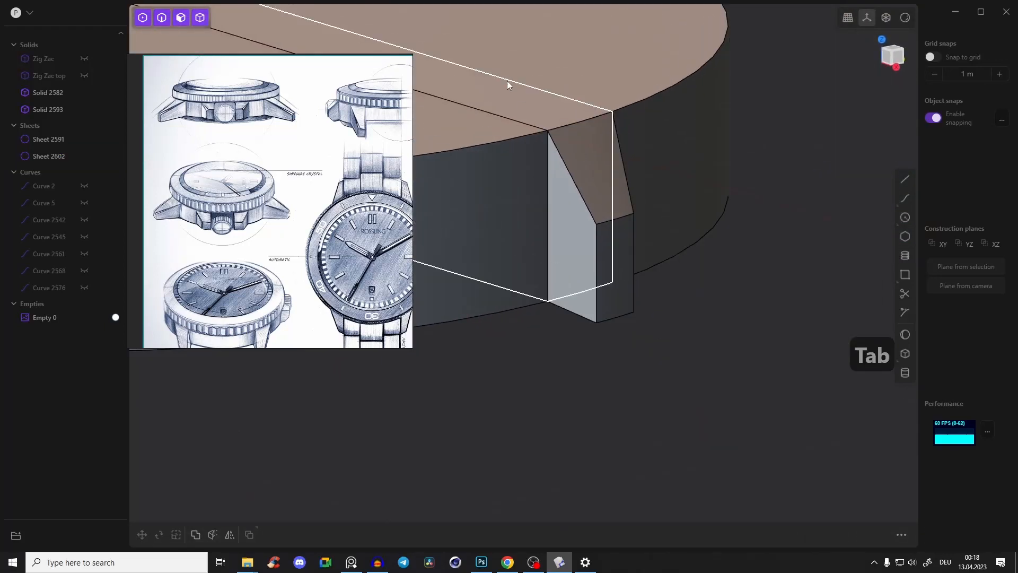
middle_click_drag(511, 85, 650, 157, "shift")
scroll(682, 155, "down", 3)
left_click(733, 151)
left_click(709, 186, "shift")
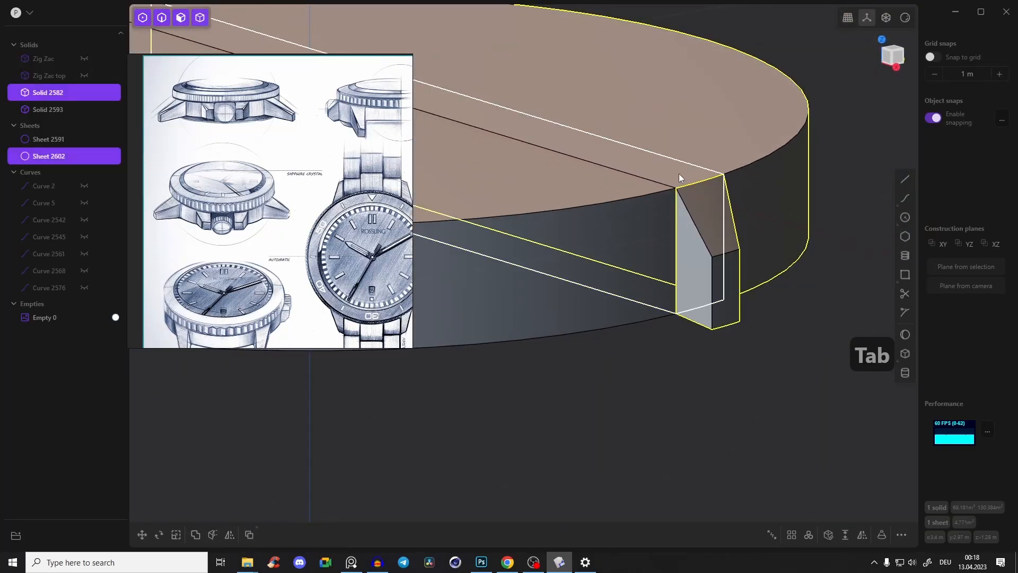
left_click(678, 176, "shift")
left_click(634, 221, "shift")
key("j")
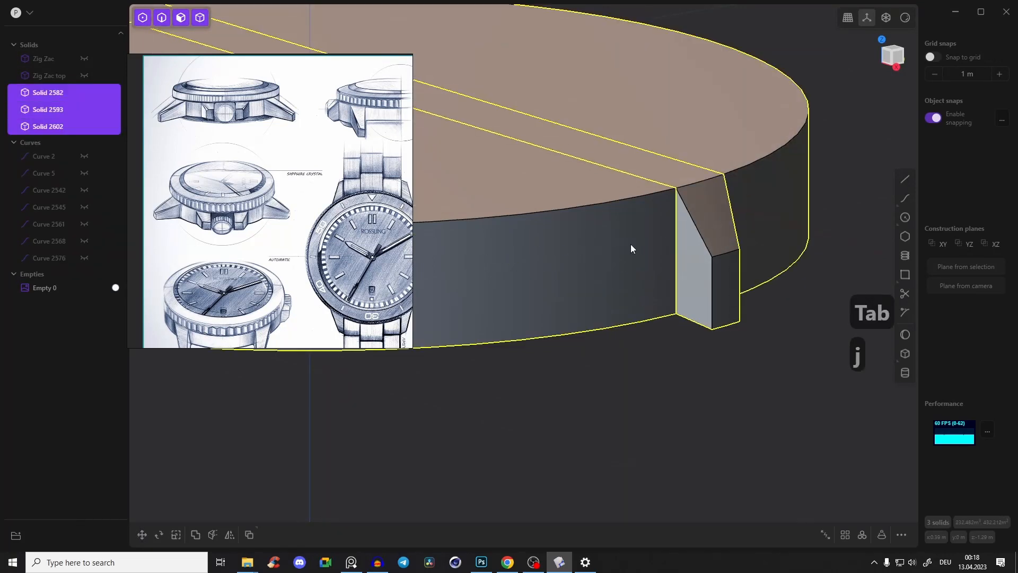
Unite the case pieces and the crown guard into a single solid with a Boolean union
key("j")
key("j")
key("q")
key("q")
mouse_move(711, 289)
middle_mouse_down()
mouse_move(682, 212)
mouse_move(686, 271)
mouse_move(724, 320)
mouse_move(727, 292)
middle_mouse_up()
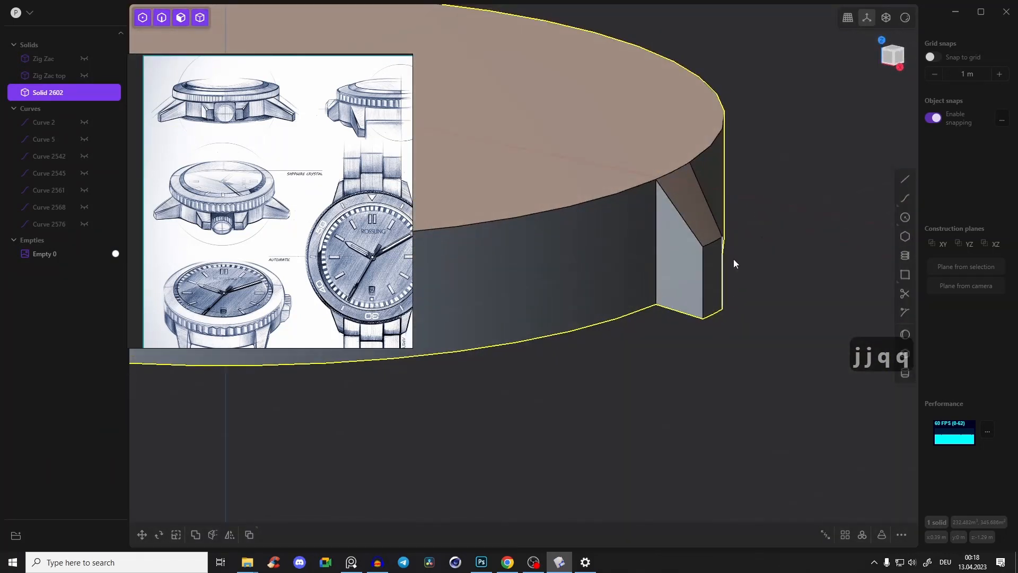
key("Escape")
Mirror the case body across the XZ plane, slicing it at the plane, to produce the second crown guard
middle_click_drag(697, 227, 609, 191)
middle_click_drag(651, 266, 719, 208, "shift")
left_click(895, 48)
middle_click_drag(717, 256, 757, 187)
left_click(750, 221)
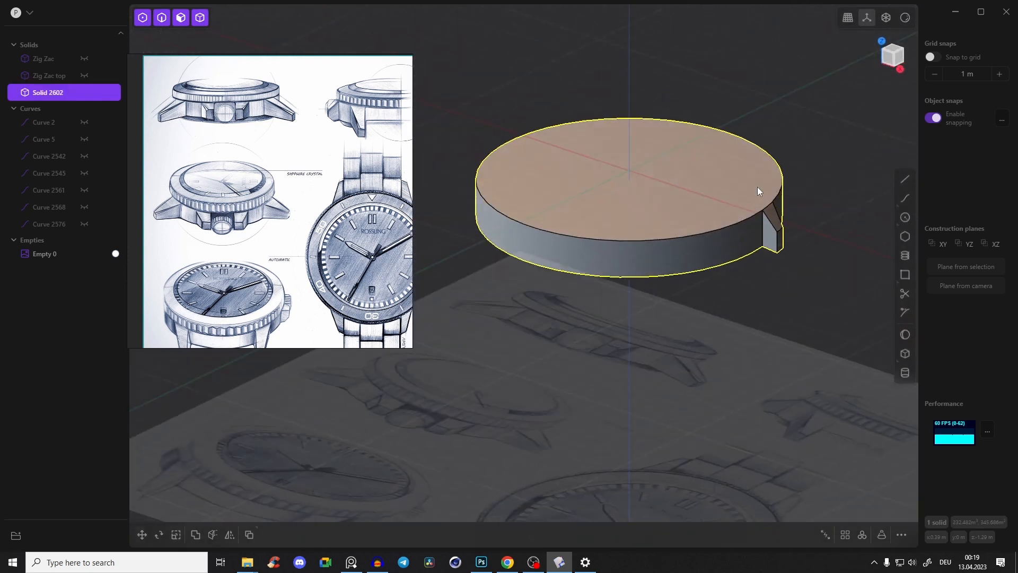
key("alt+x")
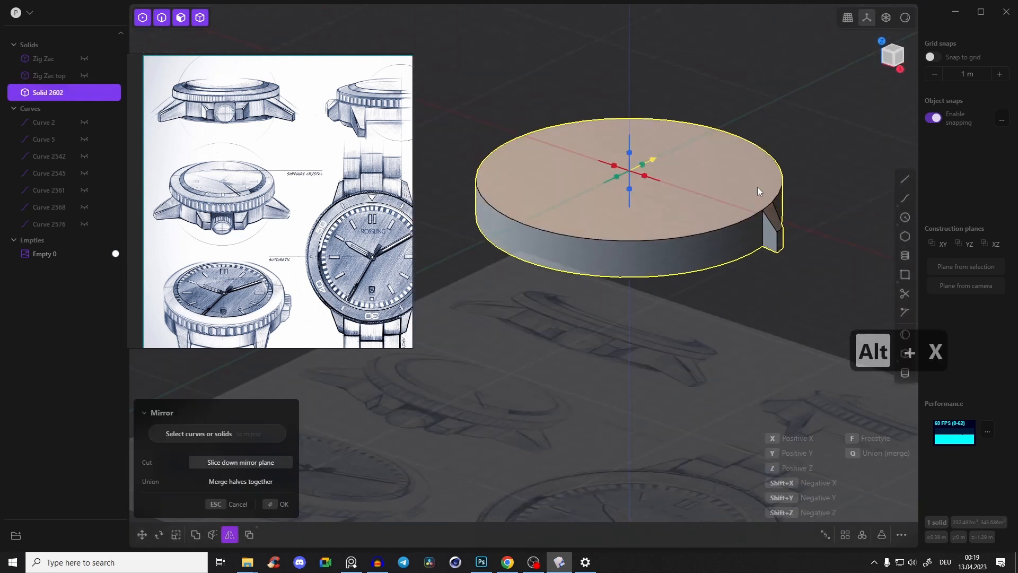
left_click(642, 165)
middle_click_drag(727, 197, 707, 183)
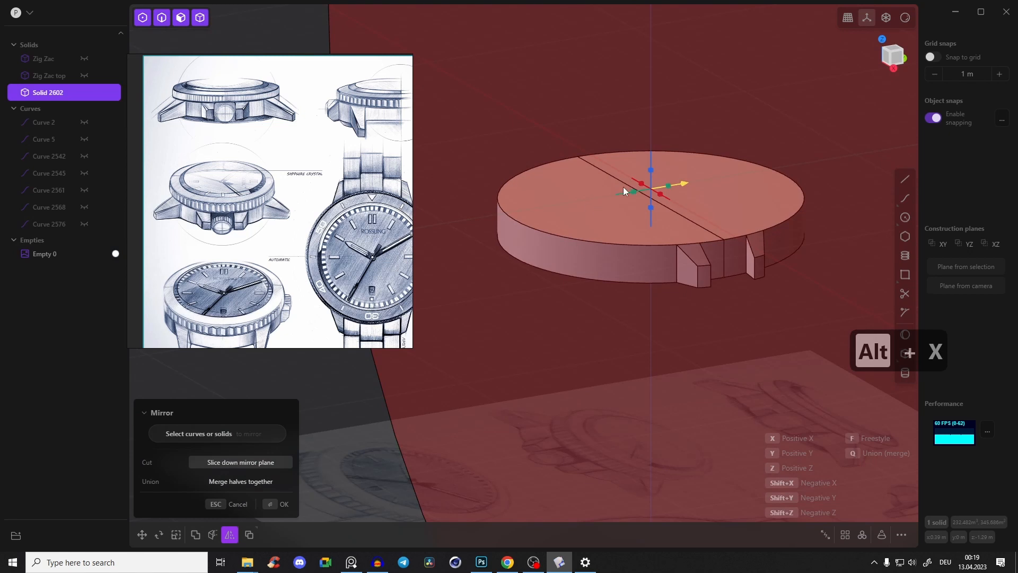
key("Return")
Merge the two mirrored case halves into one solid with a Boolean union
key("q")
key("q")
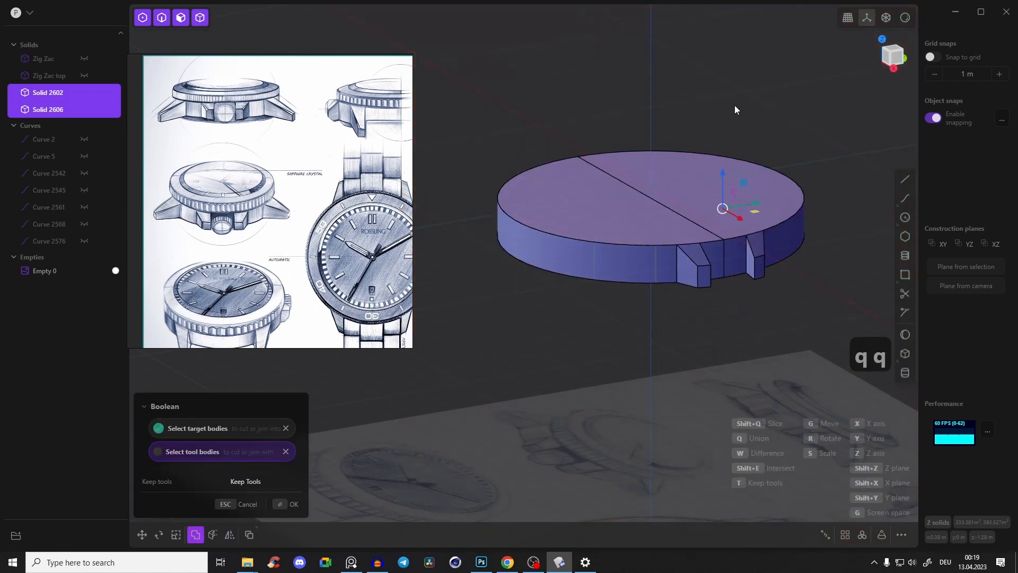
key("Return")
middle_click_drag(735, 195, 830, 171)
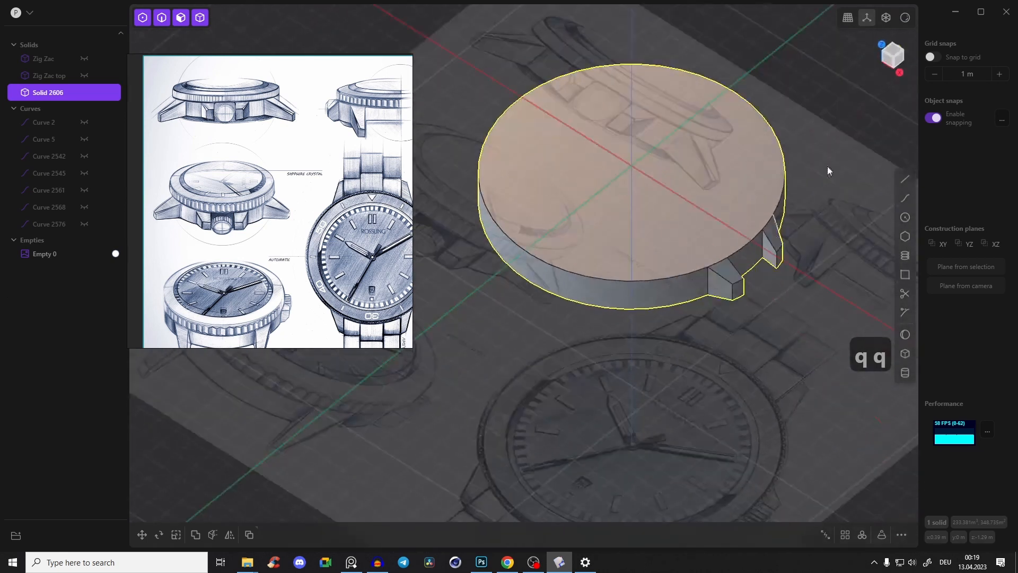
Examine the strap lugs in the top view and the reference sheet to judge their shape and position relative to the case
left_click(895, 53)
scroll(658, 186, "up", 3)
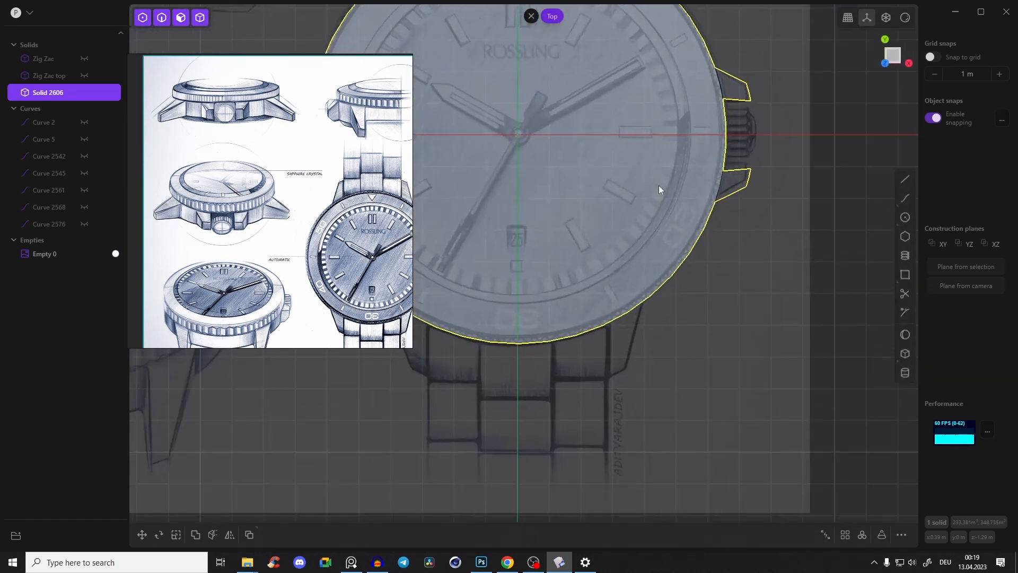
scroll(681, 219, "up", 4)
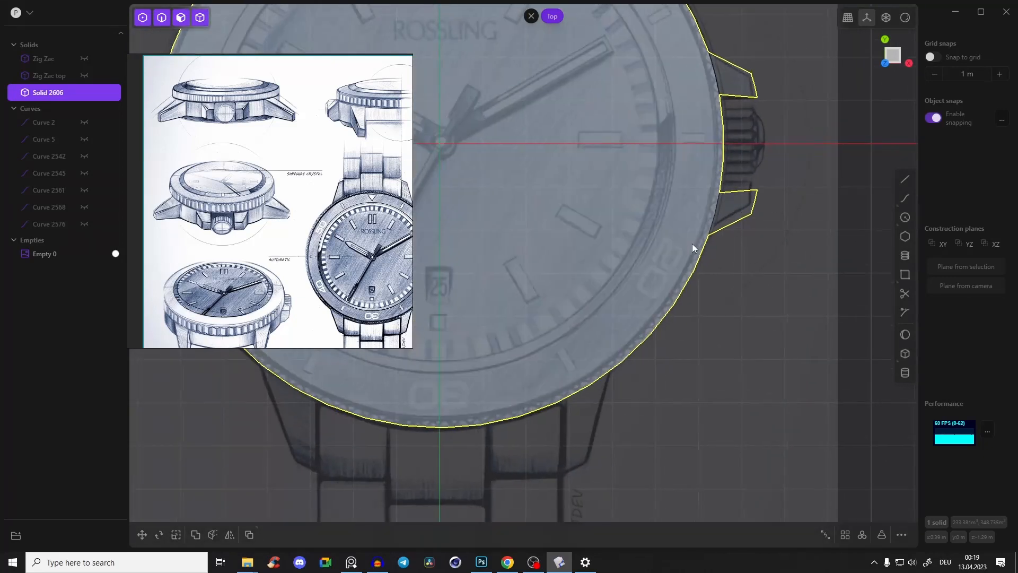
mouse_move(315, 151)
middle_mouse_down()
mouse_move(332, 159)
mouse_move(251, 166)
middle_mouse_up()
scroll(285, 155, "up", 3)
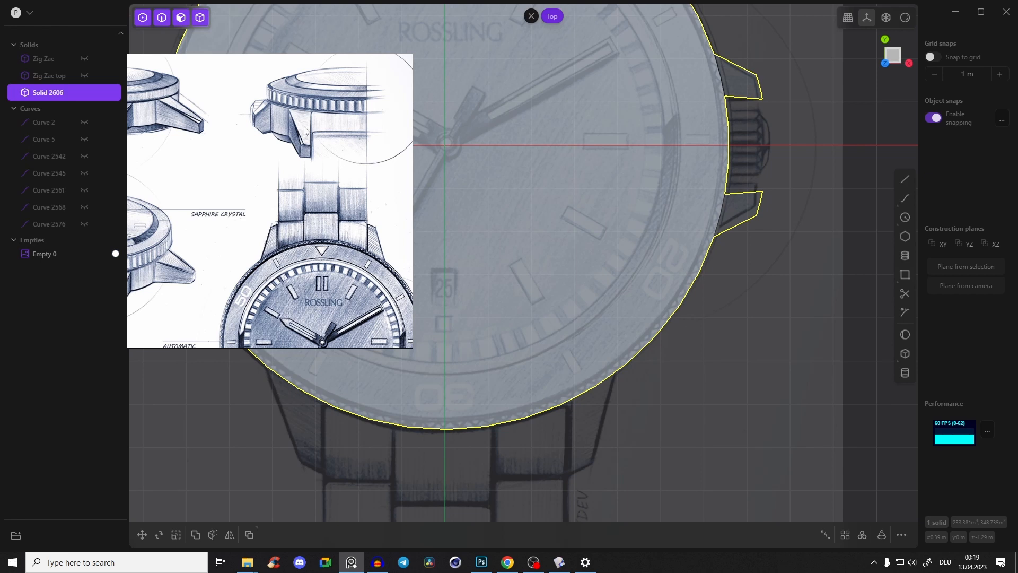
middle_click_drag(595, 332, 676, 365, "shift")
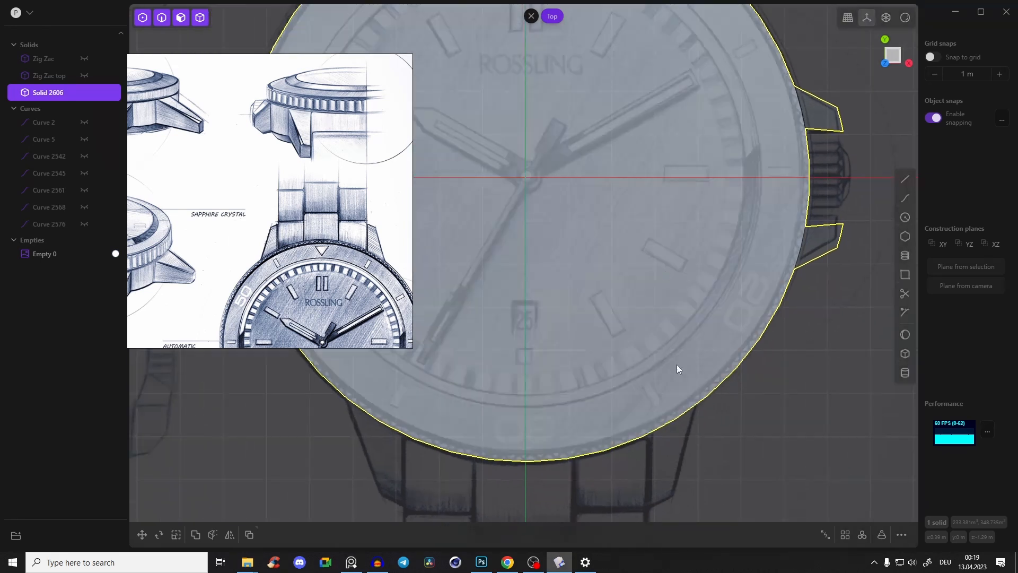
middle_click_drag(770, 470, 749, 198, "shift")
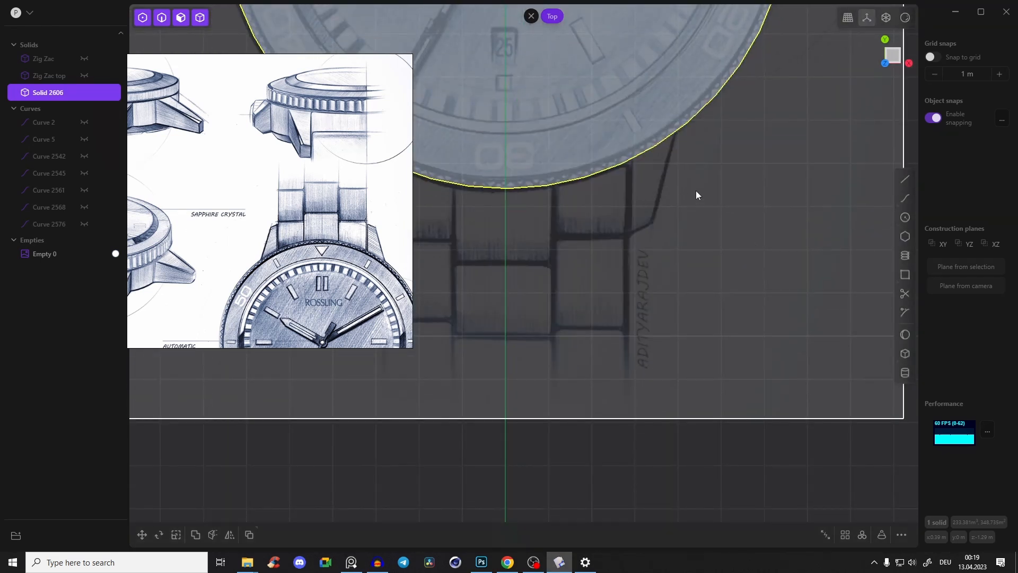
middle_click_drag(666, 175, 626, 311, "shift")
scroll(613, 293, "down", 2)
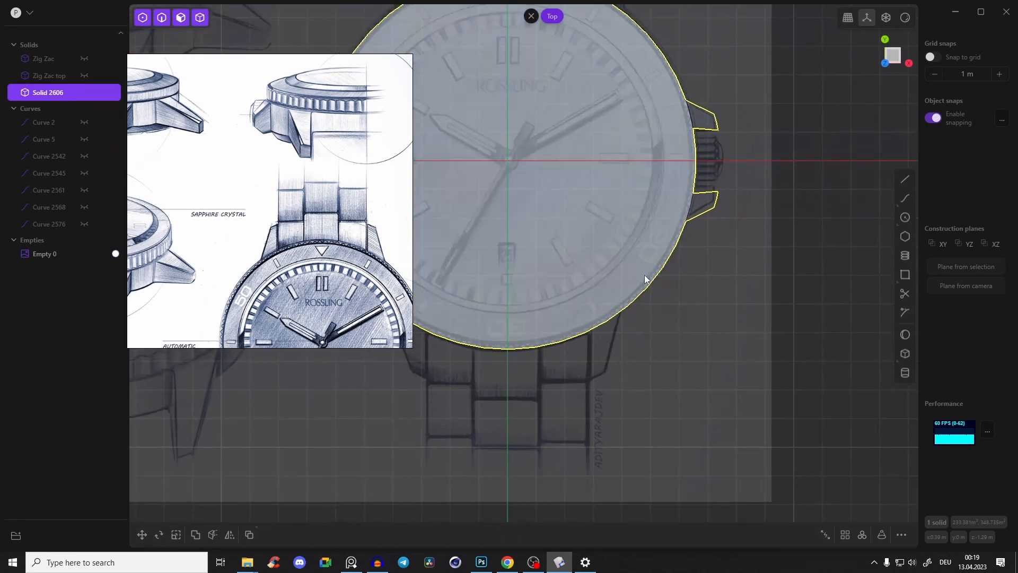
scroll(646, 279, "down", 2)
left_click(700, 330)
key("Escape")
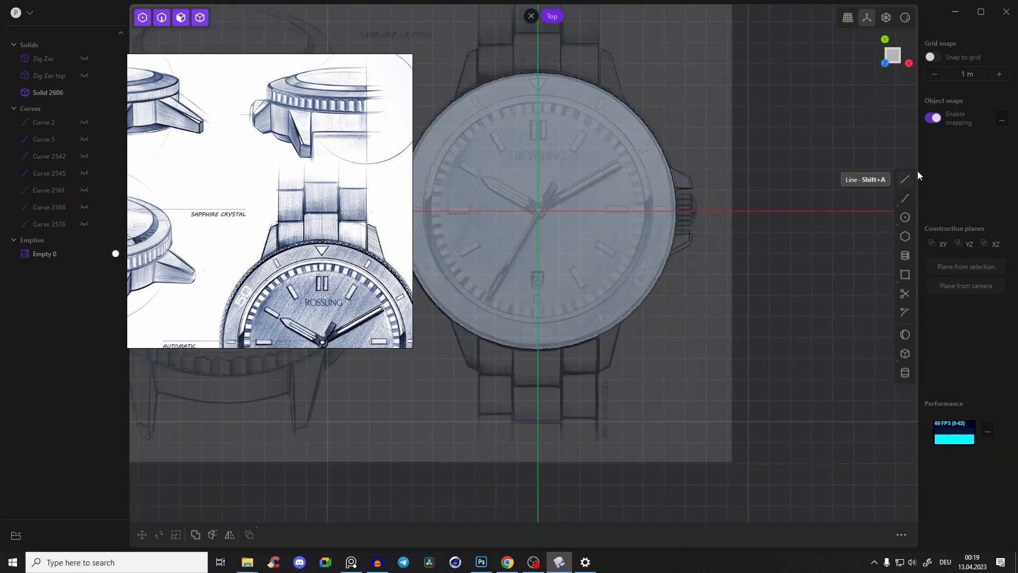
Draw two Y-aligned lines across the whole case in the top view, along the crown-side lugs' inner and outer edges
left_click(905, 179)
left_click(600, 386)
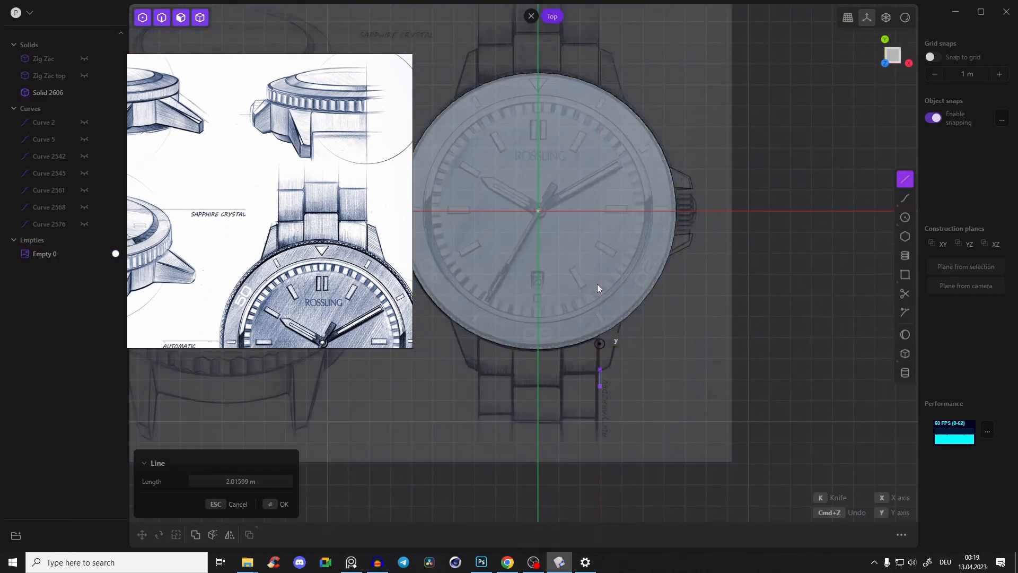
left_click(600, 37)
key("Escape")
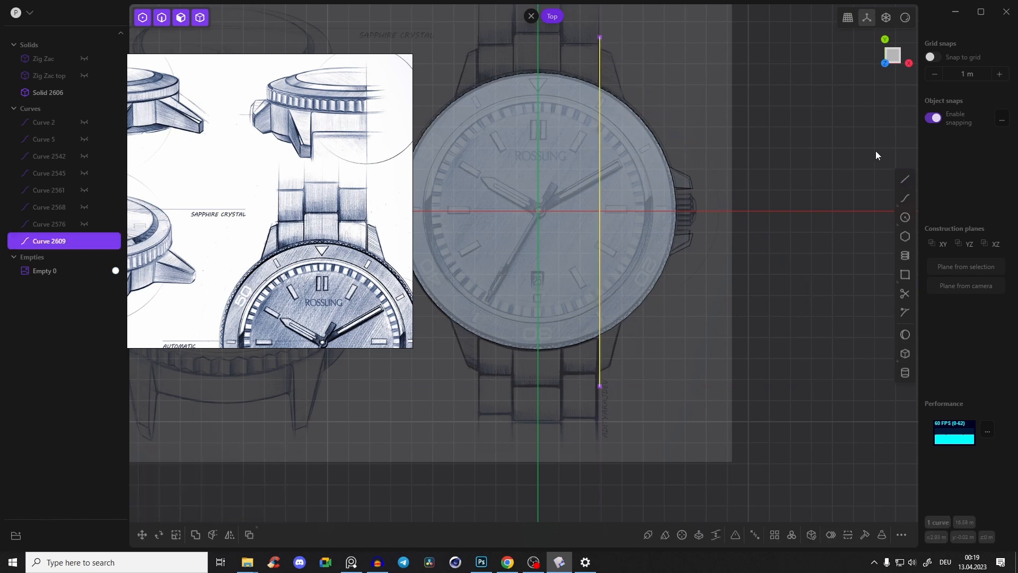
left_click(905, 179)
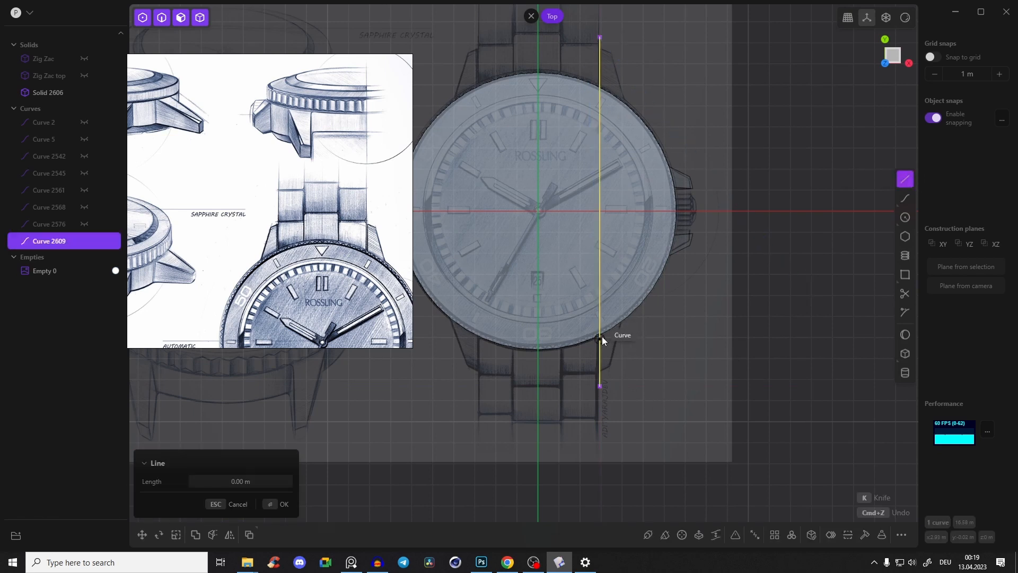
left_click(624, 365)
left_click(625, 37)
key("Escape")
Cut the case body along the outer line and the inner line, and delete both lines
mouse_move(696, 136)
middle_mouse_down()
mouse_move(684, 180)
mouse_move(700, 135)
middle_mouse_up()
key("c")
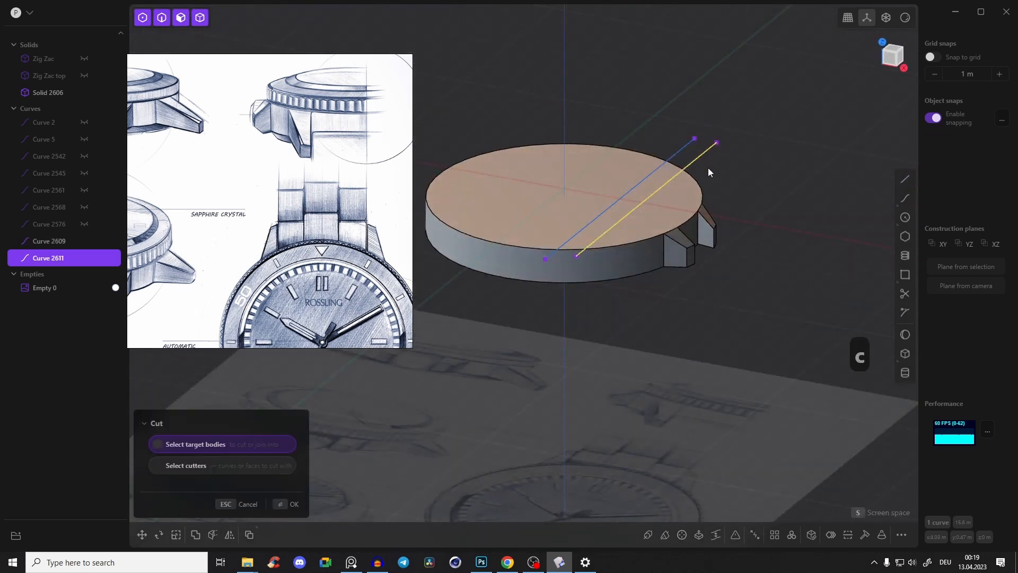
left_click(692, 192)
left_click(678, 154)
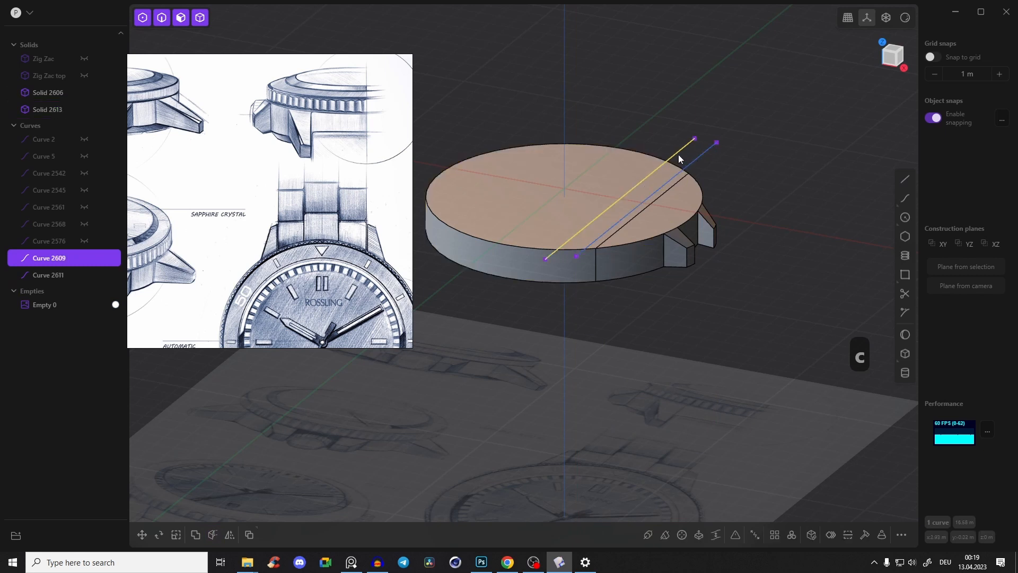
key("c")
left_click(604, 164)
left_click_drag(747, 167, 684, 123)
key("x")
Delete the front end face of the narrow case strip between the two cuts
middle_click_drag(641, 214, 675, 227)
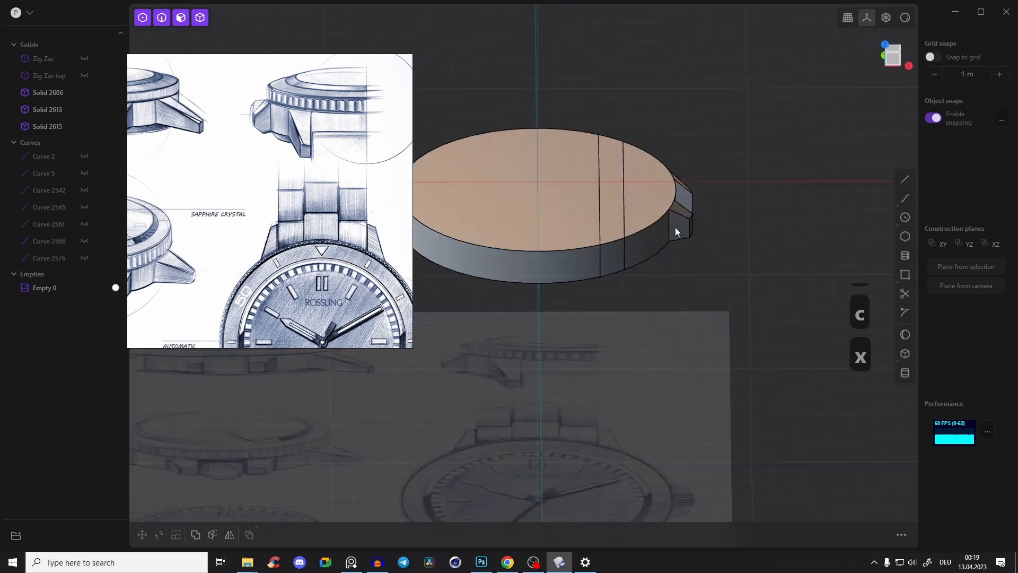
scroll(637, 244, "up", 3)
left_click(607, 271)
key("o")
middle_click_drag(704, 282, 699, 242)
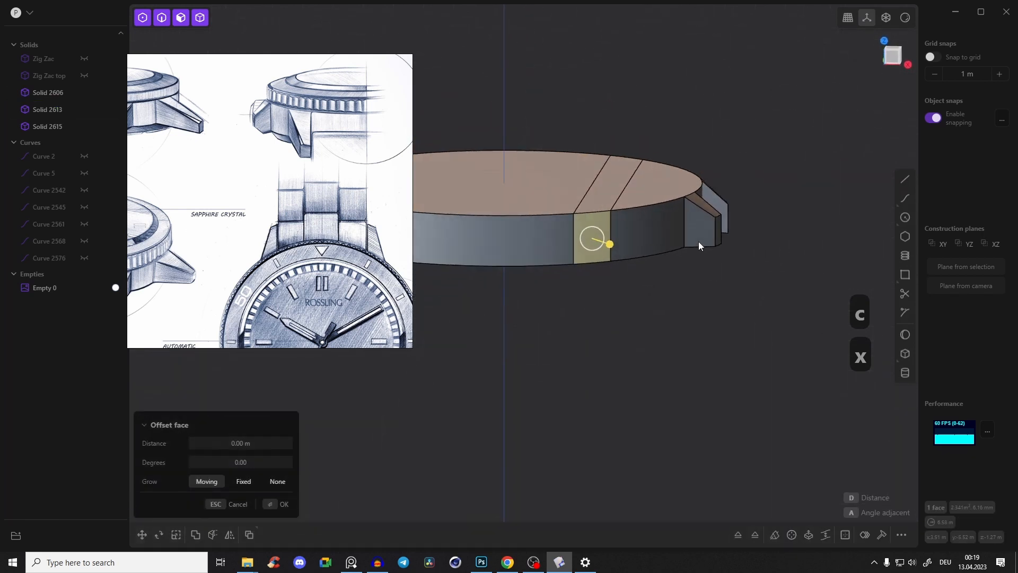
key("x")
middle_click_drag(616, 203, 565, 268)
left_click(565, 269)
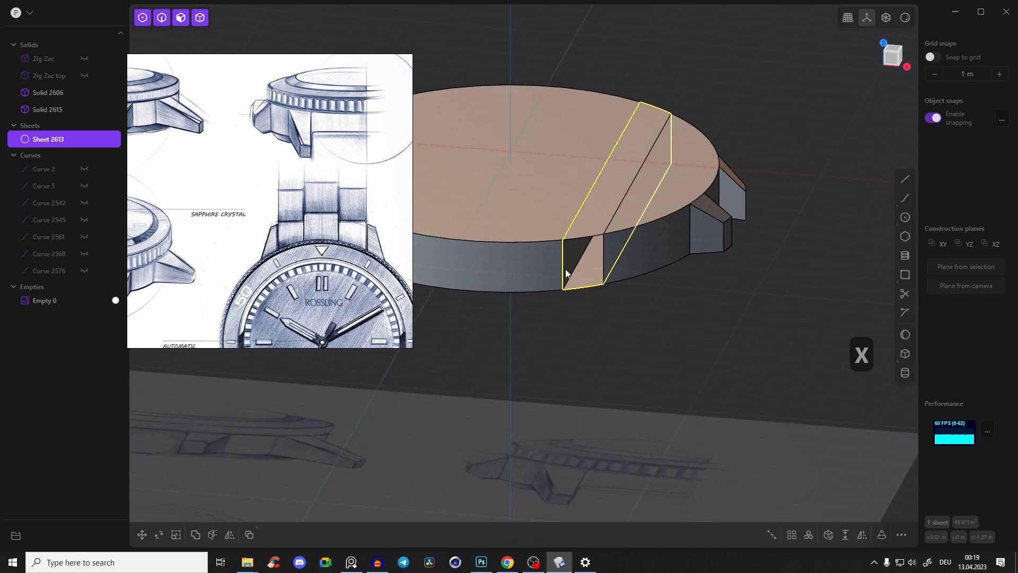
Select the four edges around the strip's open front end and duplicate them as an outline curve
scroll(562, 256, "up", 3)
left_click(562, 253)
left_click(587, 226, "shift")
left_click(617, 250, "shift")
left_click(616, 253, "shift")
left_click(609, 291, "shift")
middle_click_drag(682, 261, 678, 253)
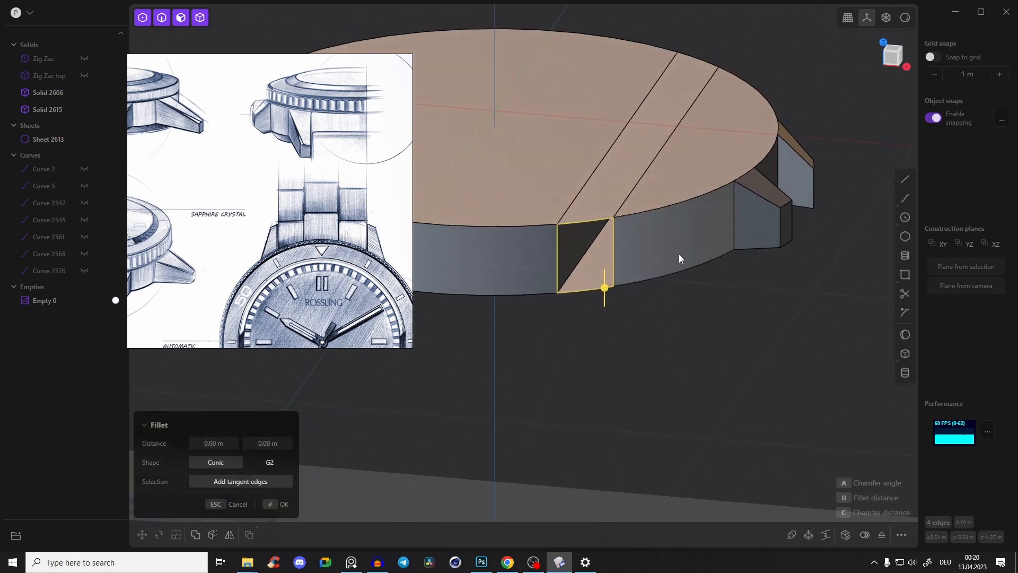
key("d")
mouse_move(601, 238)
middle_mouse_down()
mouse_move(596, 221)
mouse_move(585, 240)
middle_mouse_up()
key("ctrl+z")
Duplicate the outline curve of the strip's open front end and move the copy about 2.51 m outward along negative Y
scroll(607, 256, "up", 3)
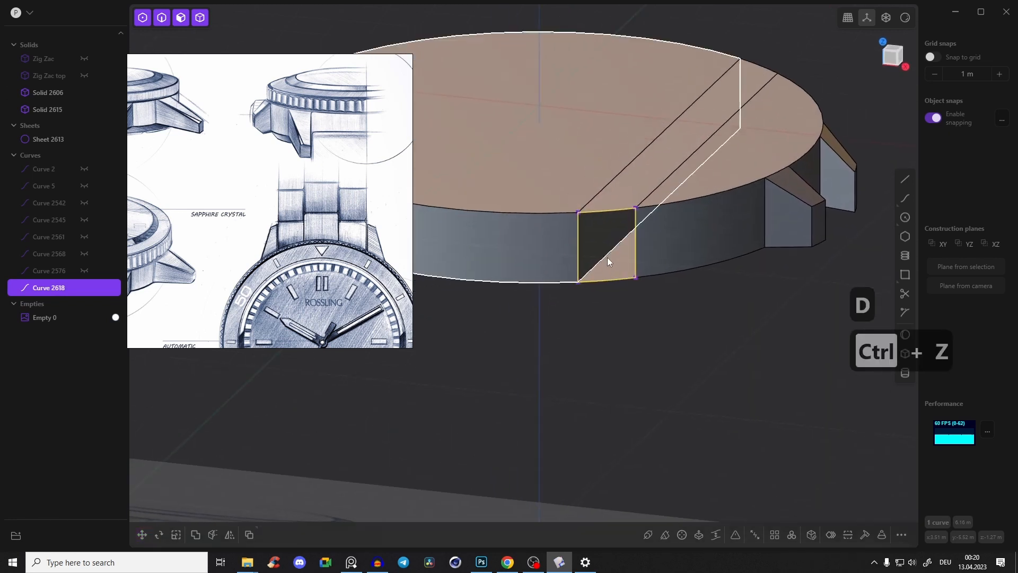
mouse_move(606, 209)
middle_mouse_down()
mouse_move(579, 224)
mouse_move(742, 125)
middle_mouse_up()
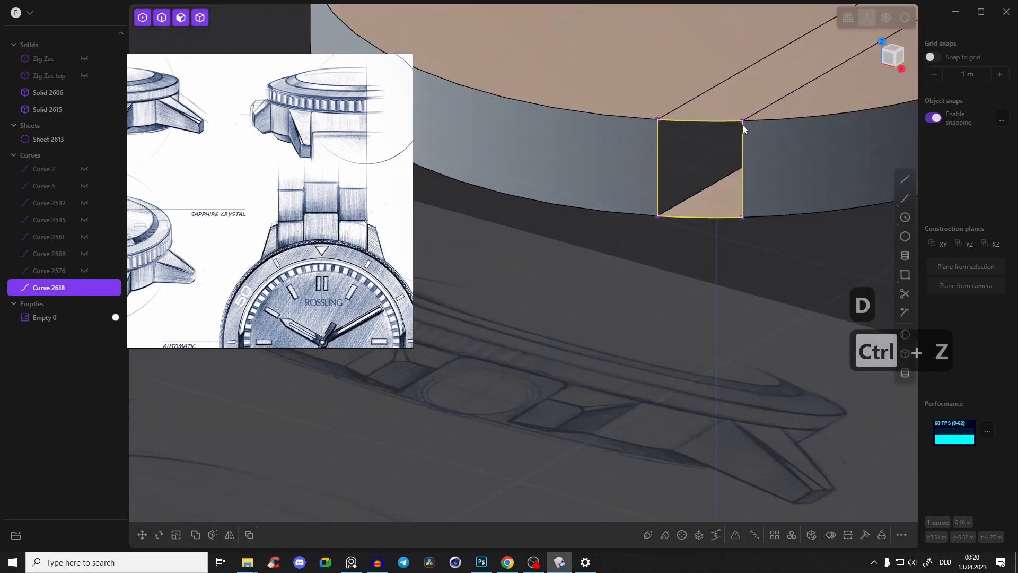
key("d")
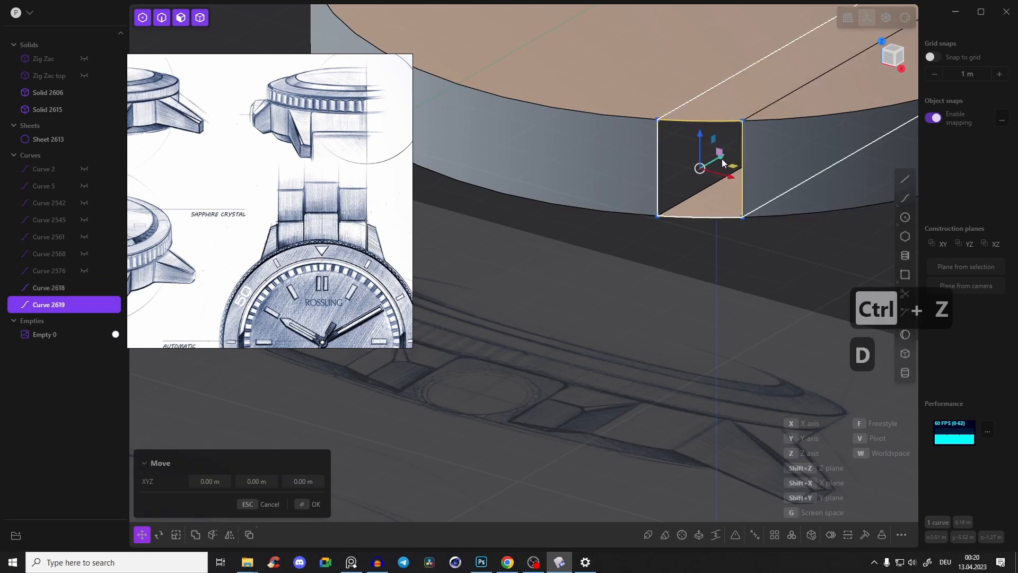
mouse_move(660, 216)
middle_mouse_down()
mouse_move(732, 147)
mouse_move(762, 199)
mouse_move(538, 235)
middle_mouse_up()
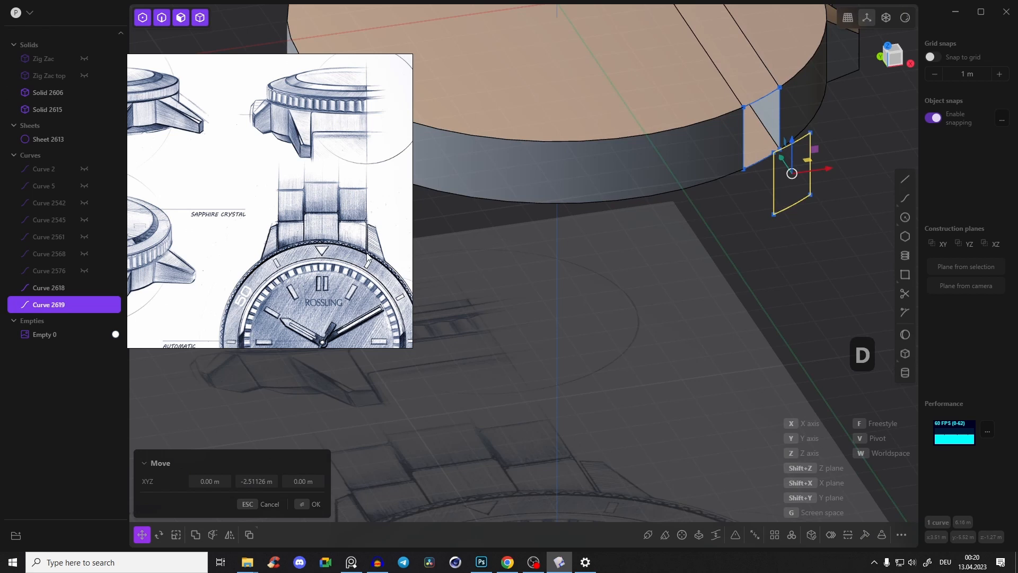
In the top view, scale the copied outline down and shift it about -0.28 m in X and -0.08 m in Y onto the sketched lug tip
left_click(897, 49)
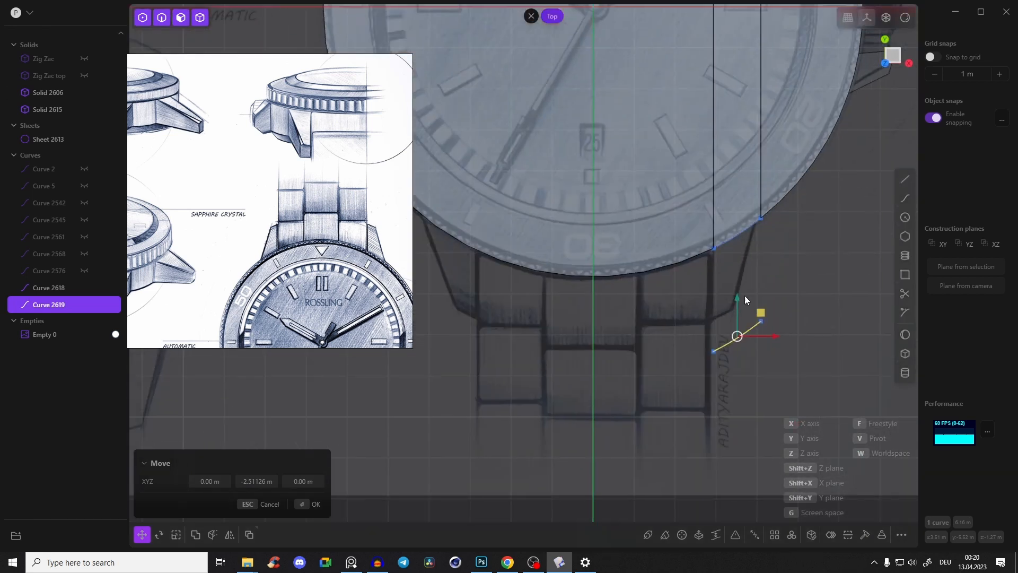
left_click(748, 298)
key("s")
key("s")
left_click(752, 300)
key("g")
key("g")
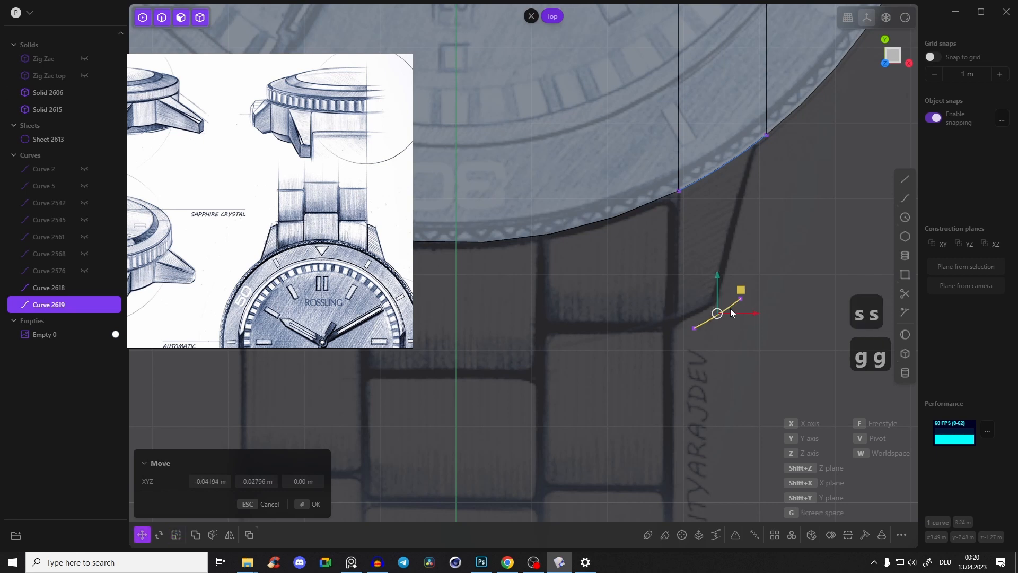
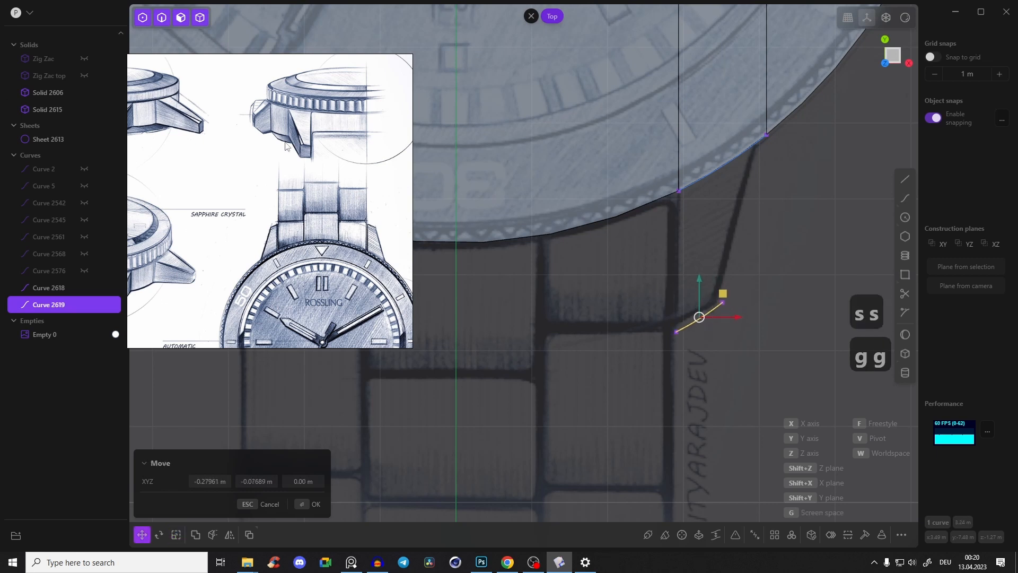
Check the lug's side profile in the reference image and lower the small outline about 0.91 m along Z in the right view
scroll(291, 155, "down", 3)
middle_click_drag(225, 175, 327, 147)
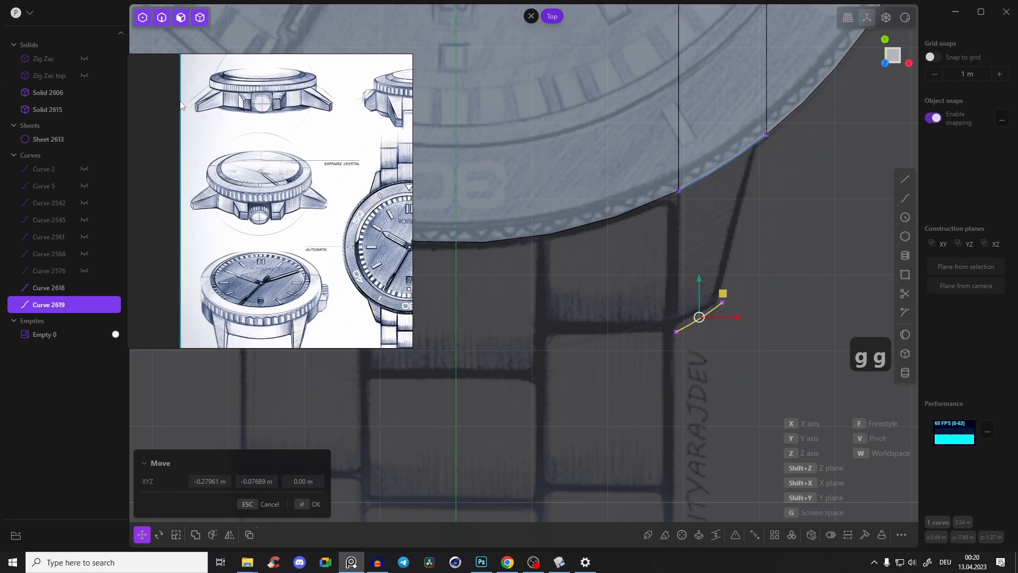
scroll(212, 108, "up", 5)
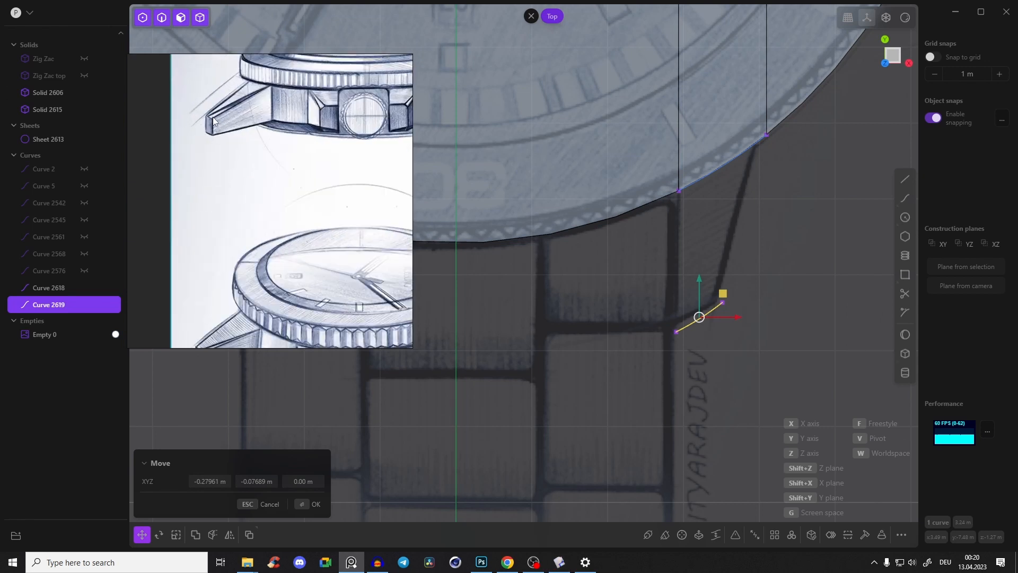
middle_click_drag(636, 240, 929, 91)
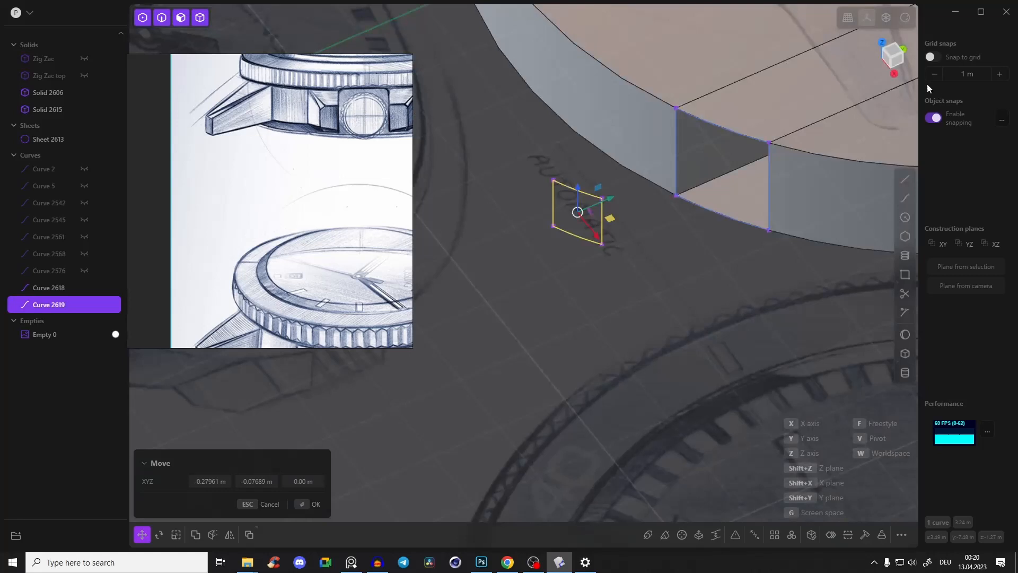
left_click(900, 60)
left_click_drag(535, 72, 525, 140)
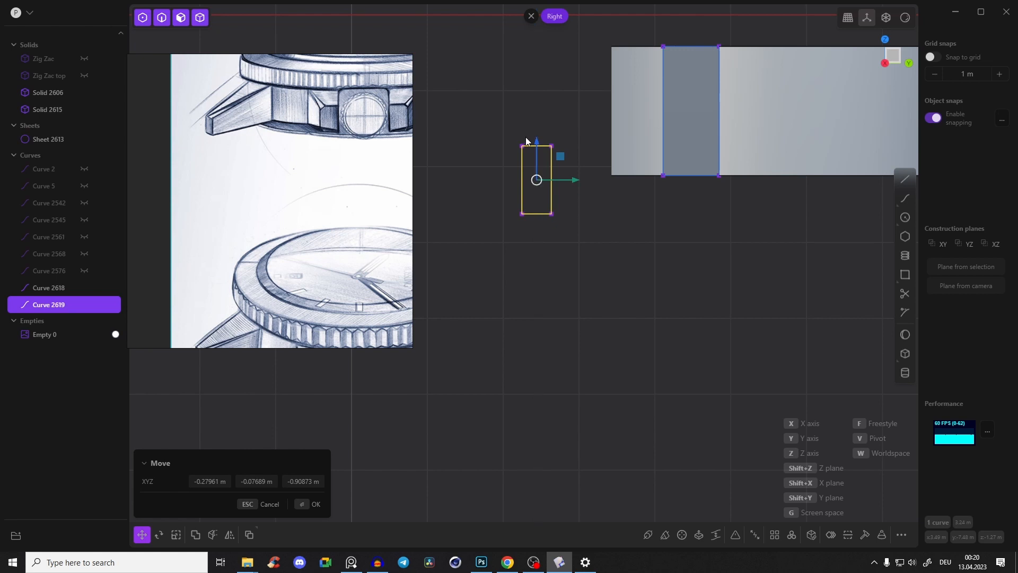
Loft between the case-edge outline and the small tip outline to form the lug, and delete the small outline curve
middle_click_drag(625, 203, 628, 235)
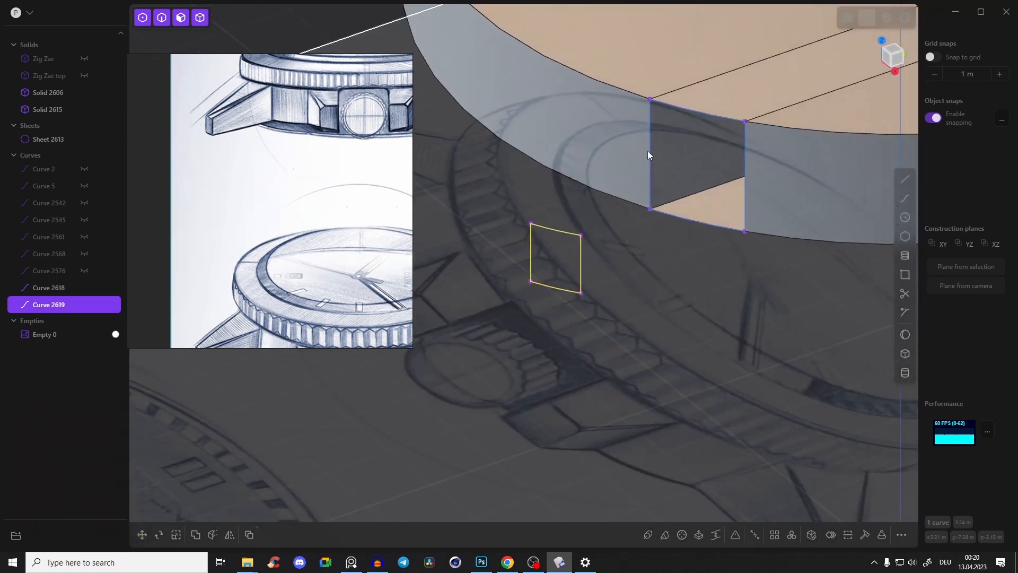
middle_click_drag(631, 189, 632, 176)
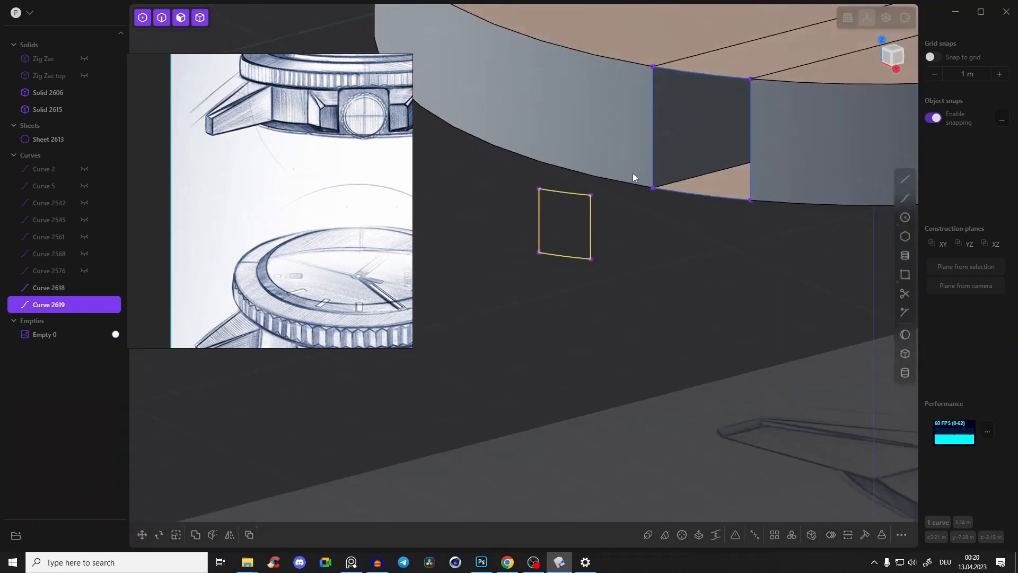
left_click(653, 116, "shift")
key("l")
key("Return")
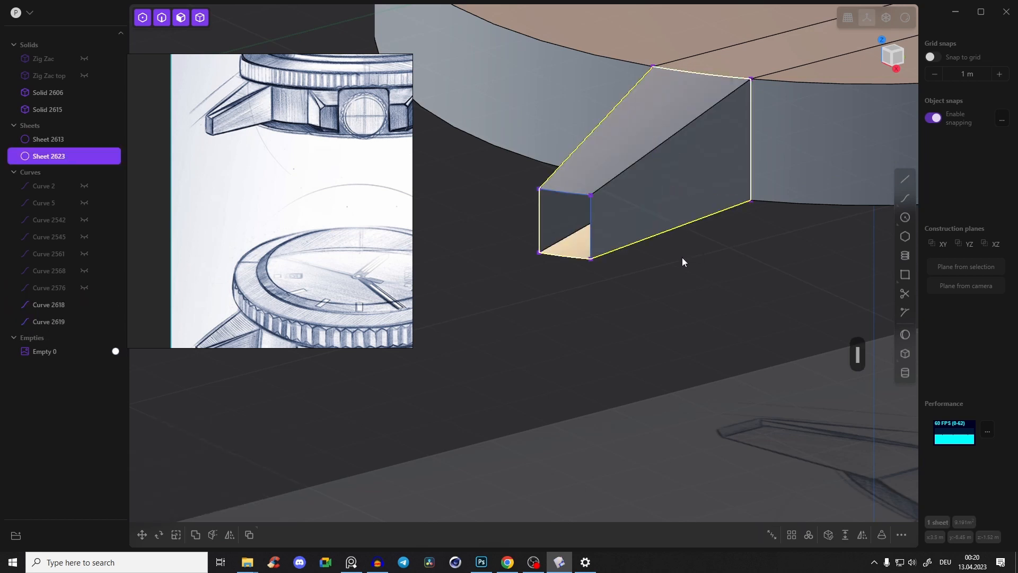
left_click(592, 218)
key("x")
double_click(566, 190)
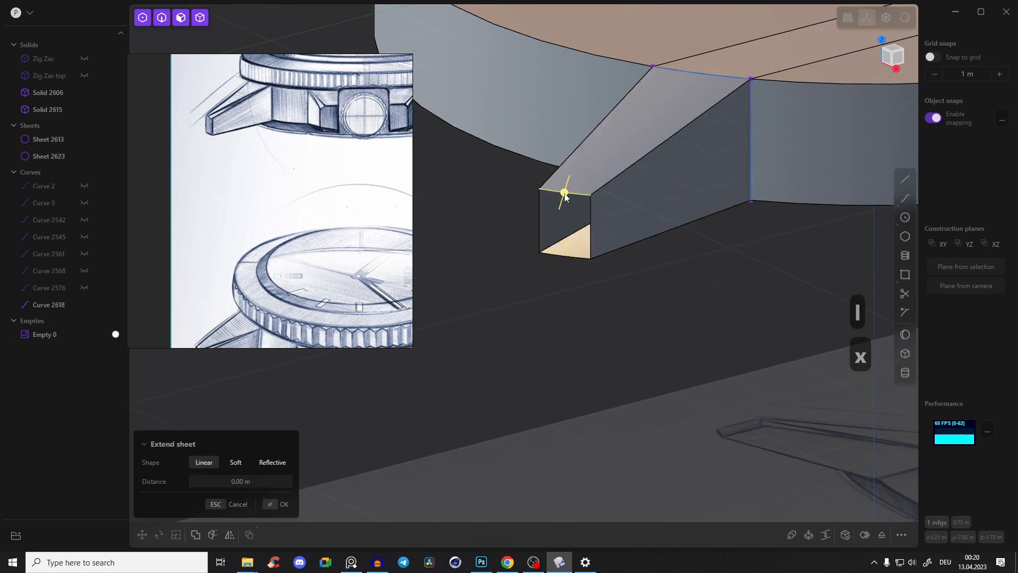
left_click(560, 257)
left_click(591, 233)
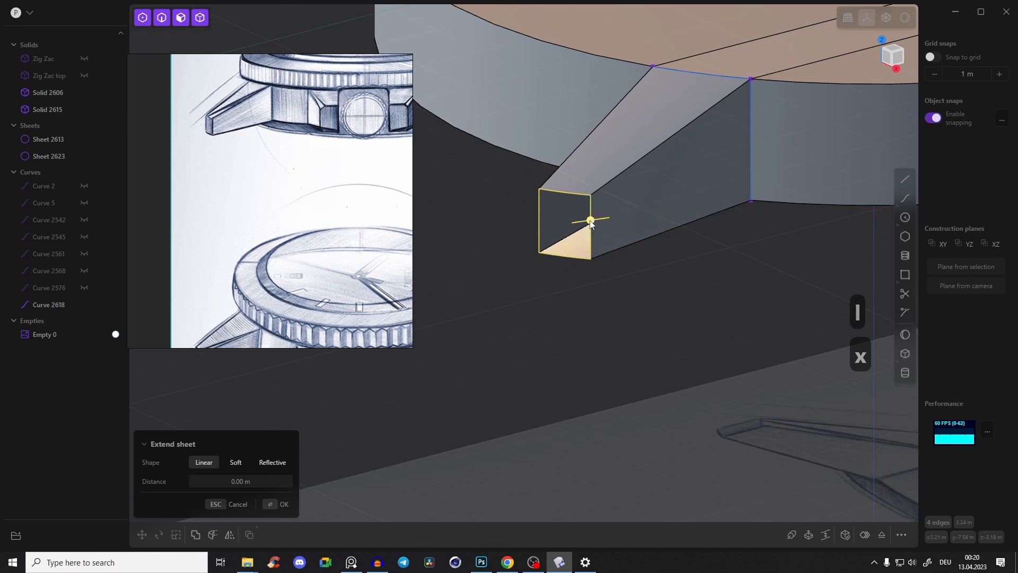
left_click(846, 537)
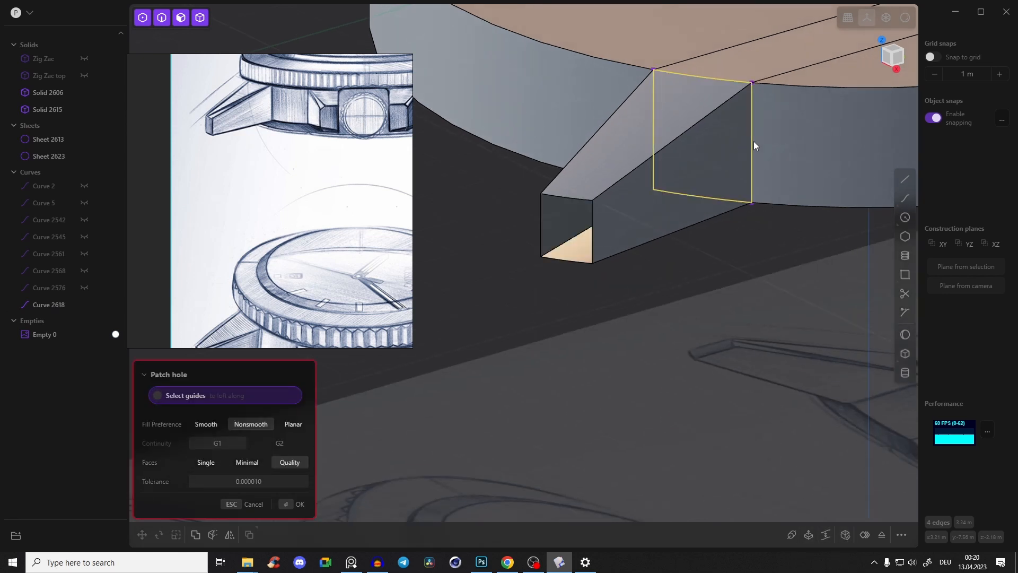
key("Return")
middle_click_drag(749, 210, 704, 287, "shift")
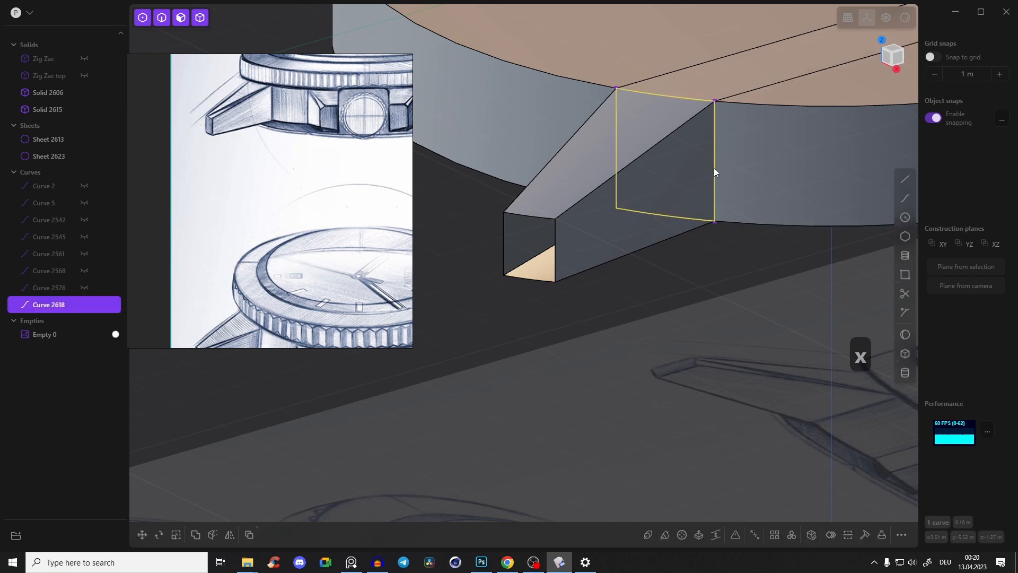
Delete the outline curve at the case edge, and patch the lug's open tip from its four boundary edges
key("x")
left_click(527, 218)
left_click(527, 216)
left_click(505, 237, "shift")
left_click(524, 279, "shift")
left_click(555, 253, "shift")
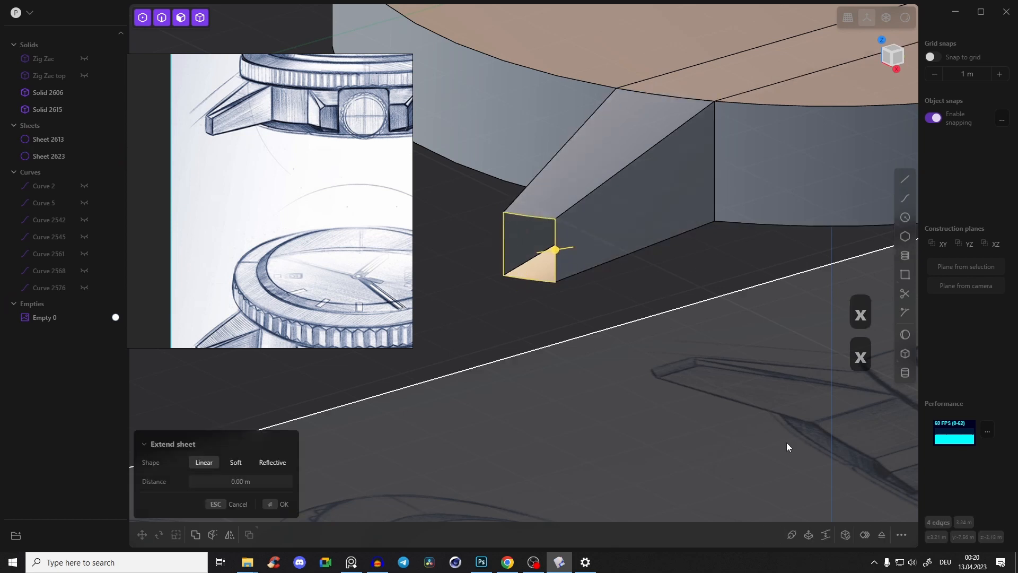
left_click(848, 534)
key("Return")
left_click(641, 263)
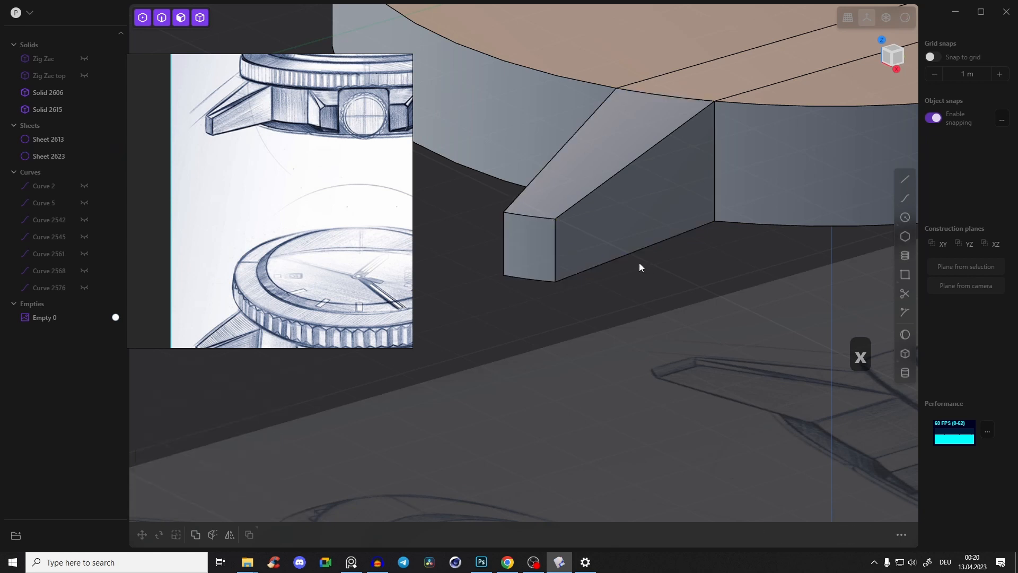
Try to union the lug sheet, the strip sheet and the two case solids with a Boolean
left_click(673, 190)
left_click(709, 99, "shift")
left_click(724, 135, "shift")
left_click(530, 78, "shift")
middle_click_drag(597, 105, 450, 209, "shift")
scroll(635, 182, "down", 4)
middle_click_drag(644, 189, 656, 171)
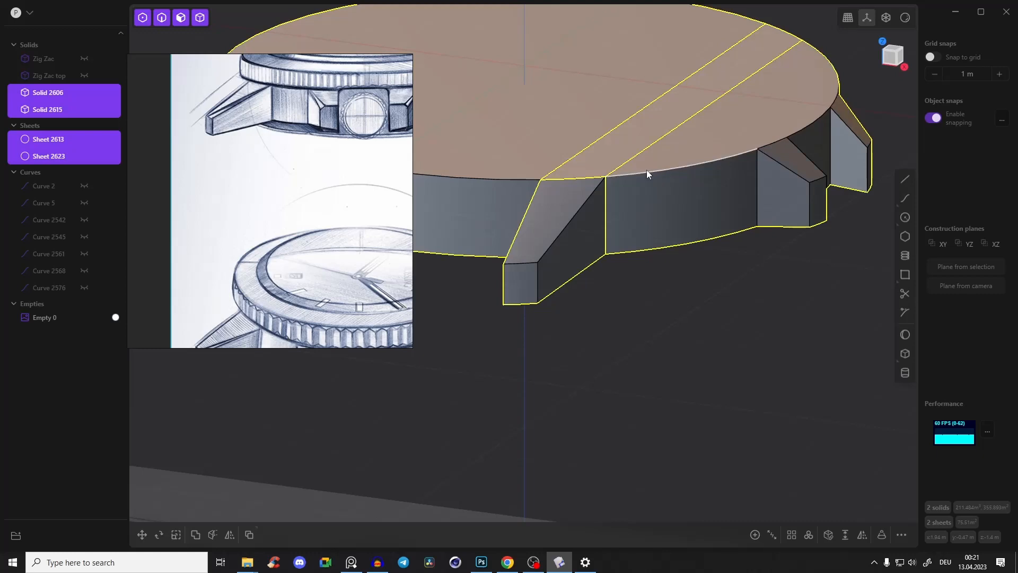
scroll(708, 181, "down", 3)
key("q")
key("q")
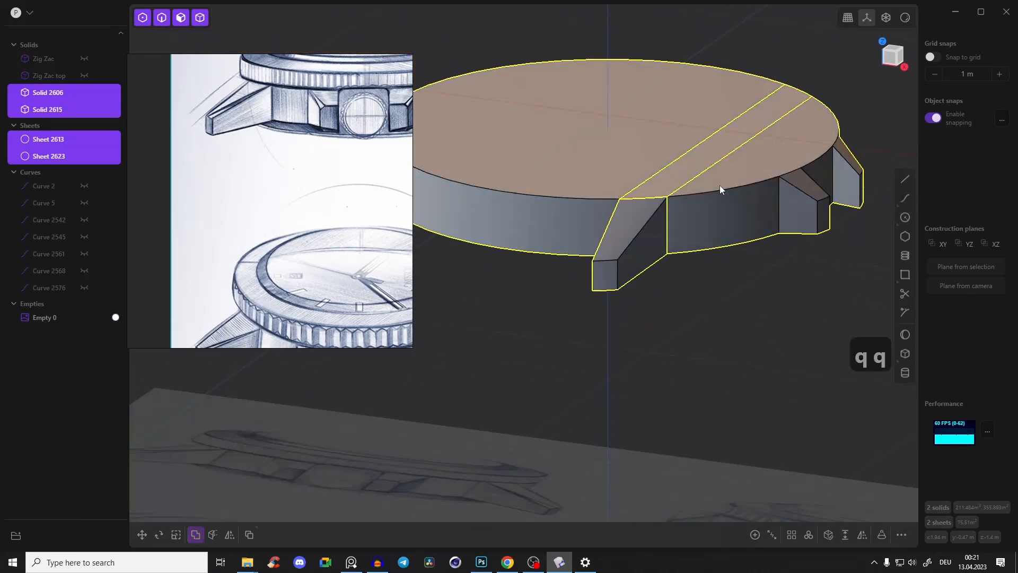
left_click(729, 280)
Select the lug sheet, the strip sheet and both case solids, and join them
left_click(656, 213)
left_click(672, 181, "shift")
left_click(717, 231, "shift")
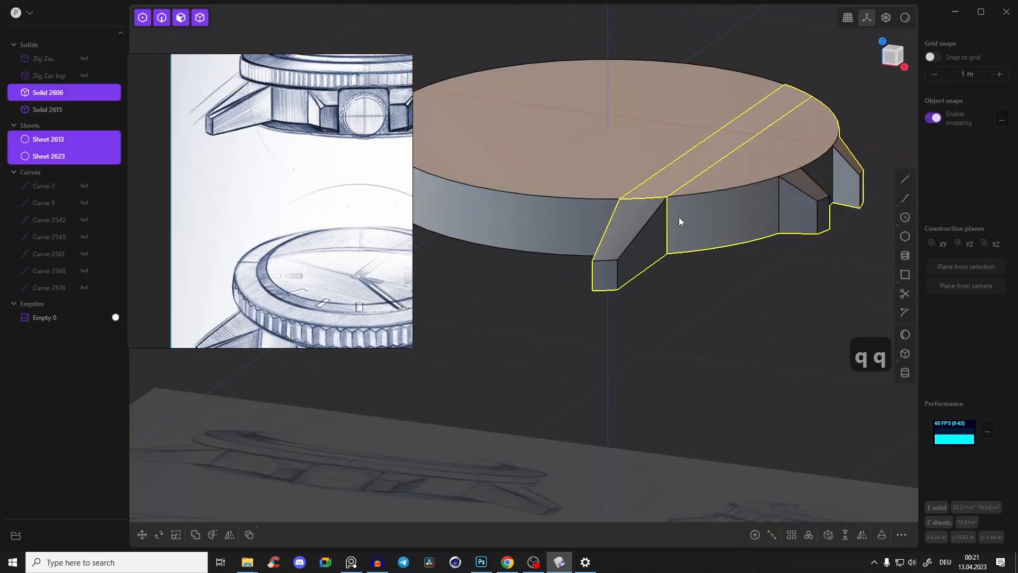
left_click(532, 154, "shift")
key("j")
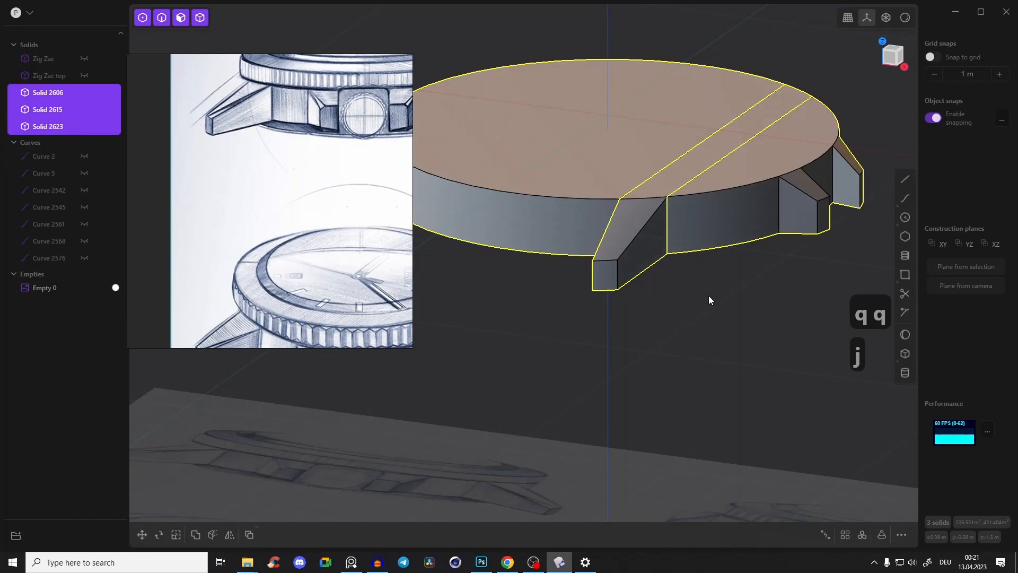
Union the crown-side case piece, the strip with its lug and the large case piece into one solid
left_click(734, 268)
left_click(721, 218)
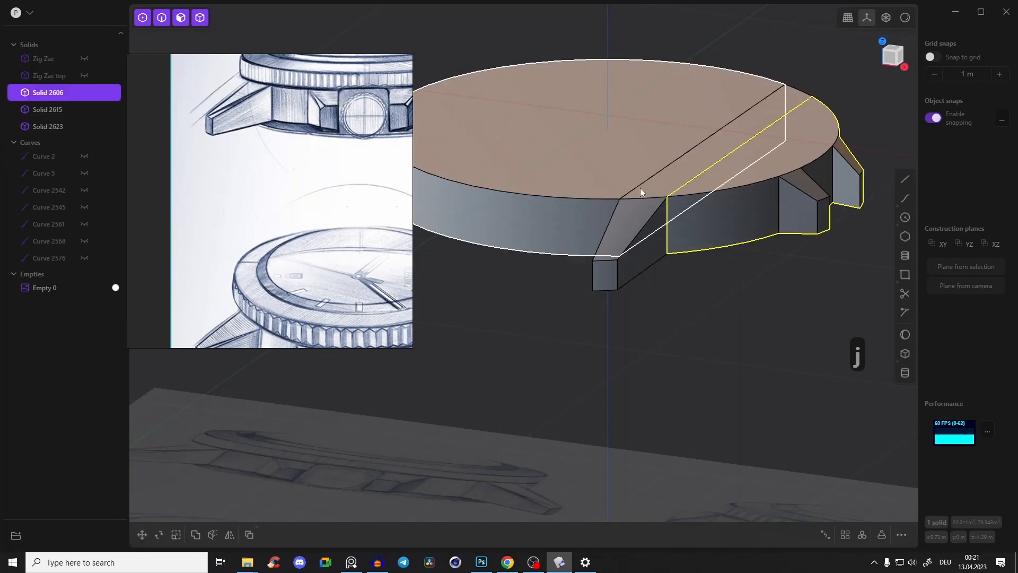
left_click(621, 171, "shift")
left_click(614, 163, "shift")
key("q")
key("q")
right_click(704, 286)
mouse_move(705, 286)
middle_mouse_down()
mouse_move(746, 157)
mouse_move(755, 256)
mouse_move(705, 304)
mouse_move(737, 242)
mouse_move(607, 272)
mouse_move(600, 250)
mouse_move(601, 259)
mouse_move(620, 244)
mouse_move(577, 273)
mouse_move(652, 306)
middle_mouse_up()
mouse_move(547, 228)
middle_mouse_down()
mouse_move(613, 195)
mouse_move(590, 193)
middle_mouse_up()
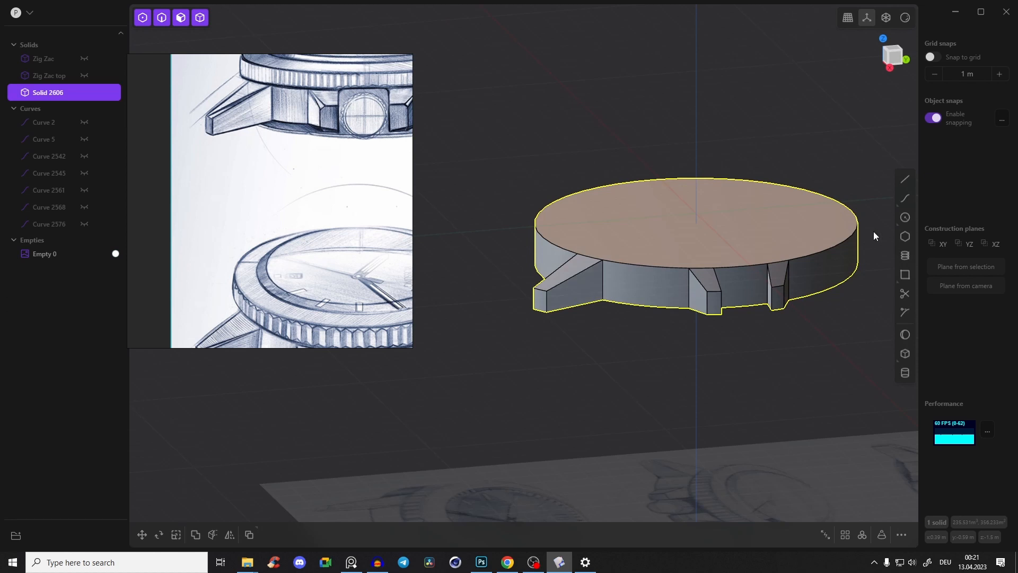
mouse_move(723, 310)
middle_mouse_down()
mouse_move(609, 312)
mouse_move(631, 310)
mouse_move(652, 287)
mouse_move(682, 313)
mouse_move(710, 292)
middle_mouse_up()
left_click(909, 180)
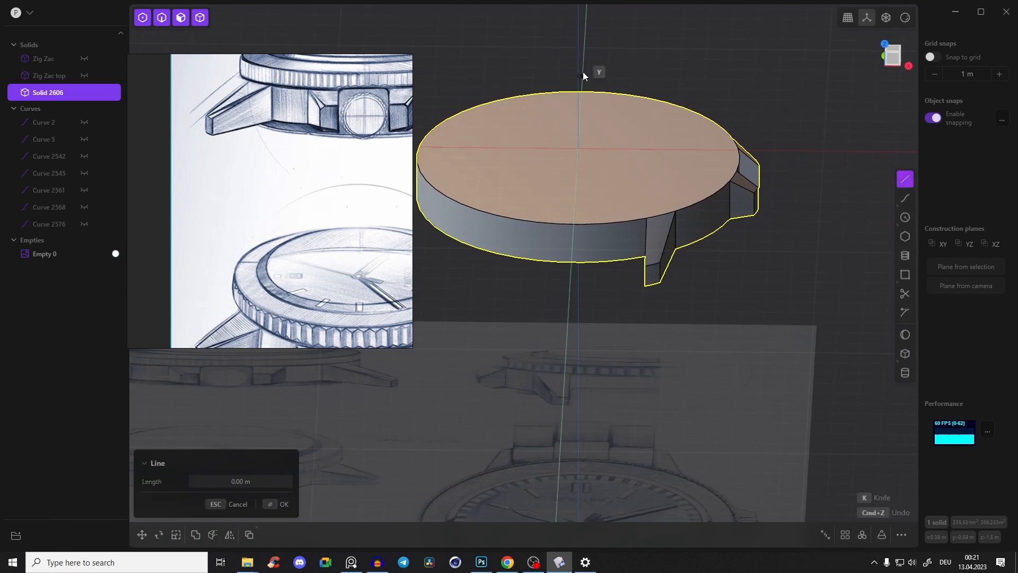
key("Escape")
left_click(689, 56)
left_click(634, 183)
key("alt+x")
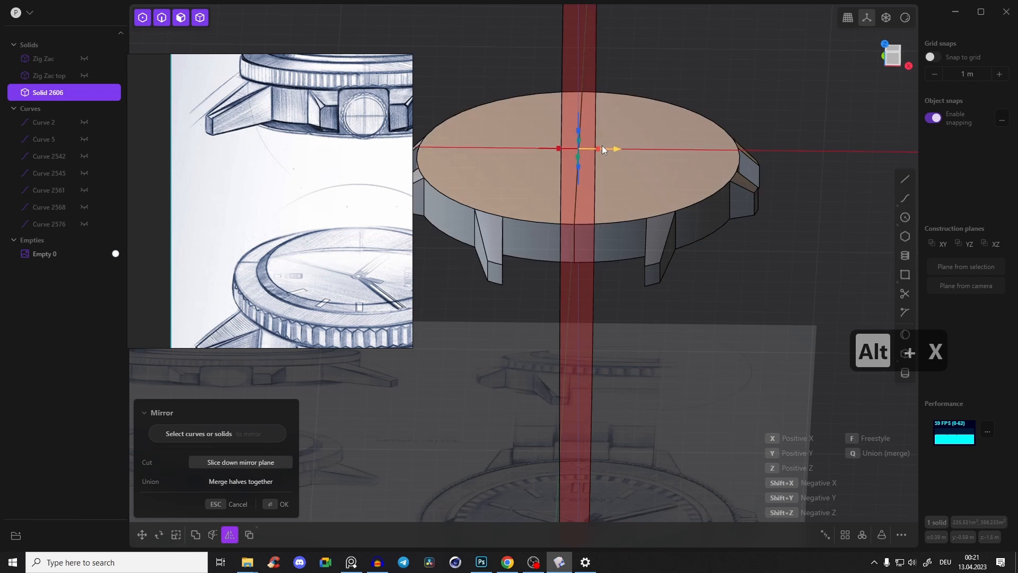
middle_click_drag(817, 185, 661, 220)
key("Escape")
Hide the Empty 0 reference image and draw an X-aligned line across the whole case in the top view, between the lug and the crown guards
left_click(896, 50)
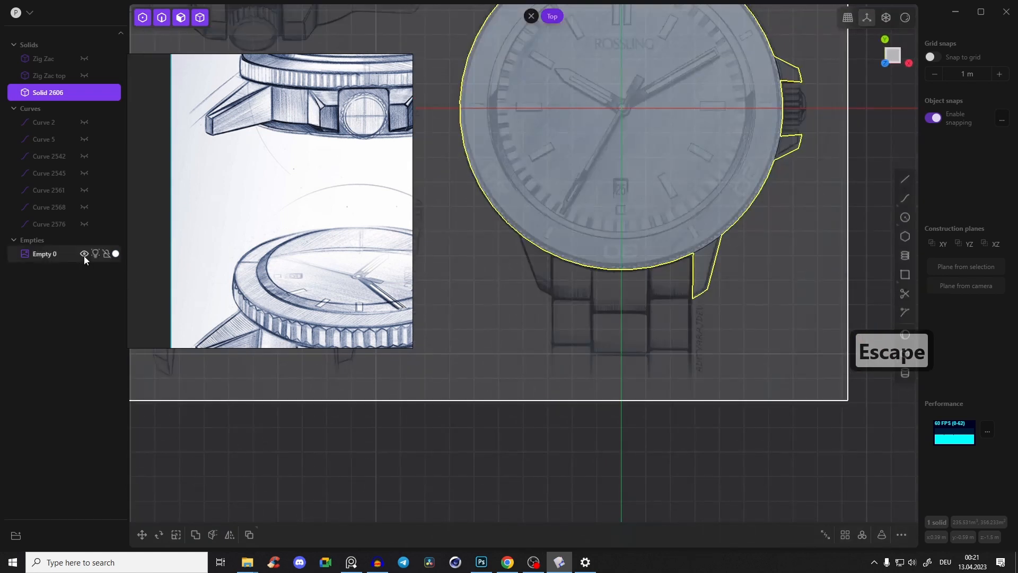
left_click(84, 253)
scroll(677, 289, "up", 3)
left_click(894, 185)
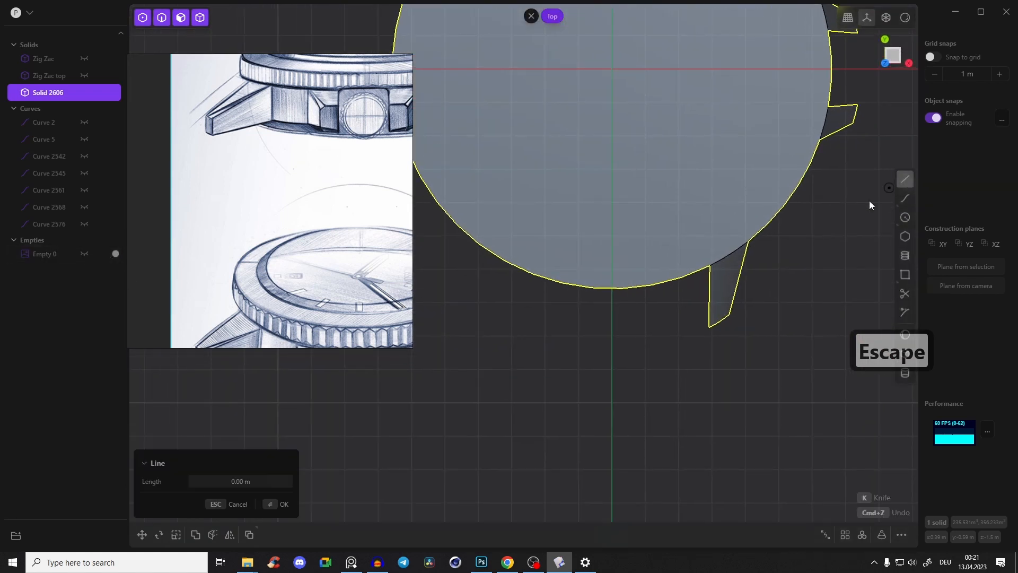
right_click_drag(813, 217, 863, 241)
left_click(871, 223)
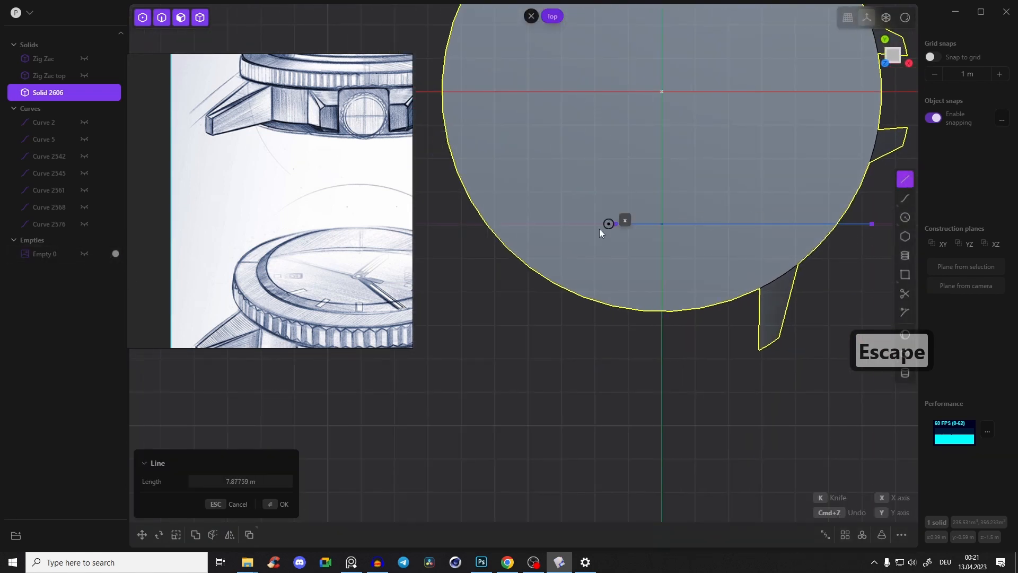
left_click(459, 223)
right_click(841, 313)
Cut the case body along the new line to separate the front segment carrying the lug
middle_click_drag(840, 313, 758, 224)
key("c")
left_click(603, 269)
right_click(527, 343)
left_click(513, 376)
Mirror the front segment with its lug across the YZ centre plane, slicing it down the mirror plane
left_click(613, 284)
key("alt+x")
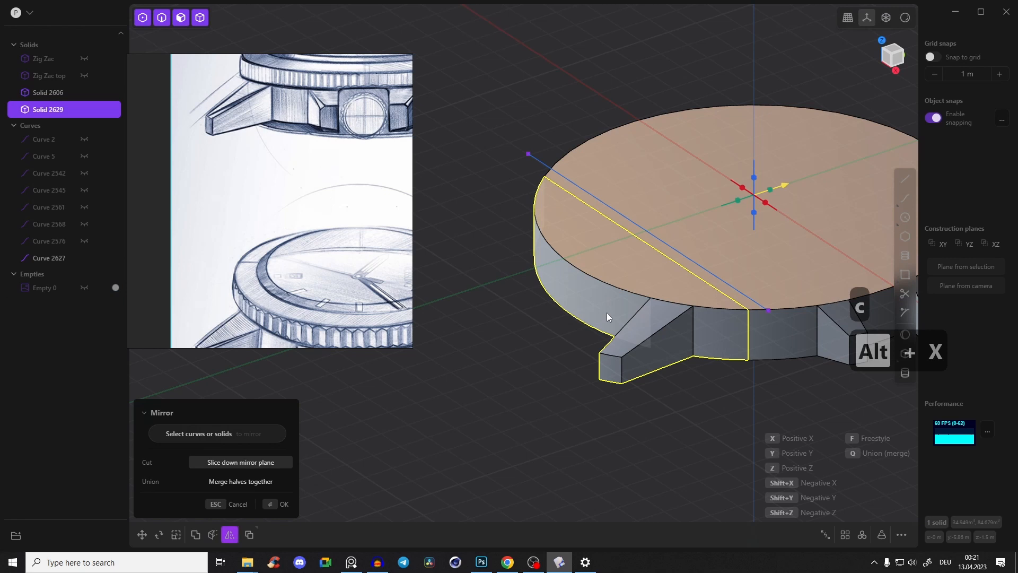
left_click(767, 202)
right_click(688, 393)
Union the two mirrored halves of the front segment into one solid
middle_click_drag(688, 393, 754, 379)
key("q")
key("q")
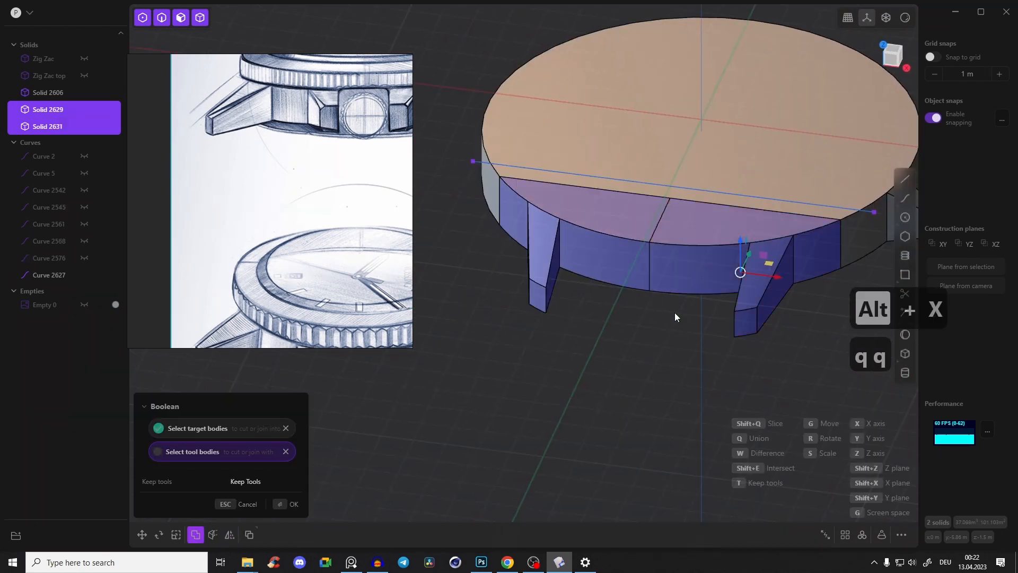
right_click(674, 313)
Union the two-lug front segment with the rest of the case body
middle_click_drag(684, 207, 688, 241)
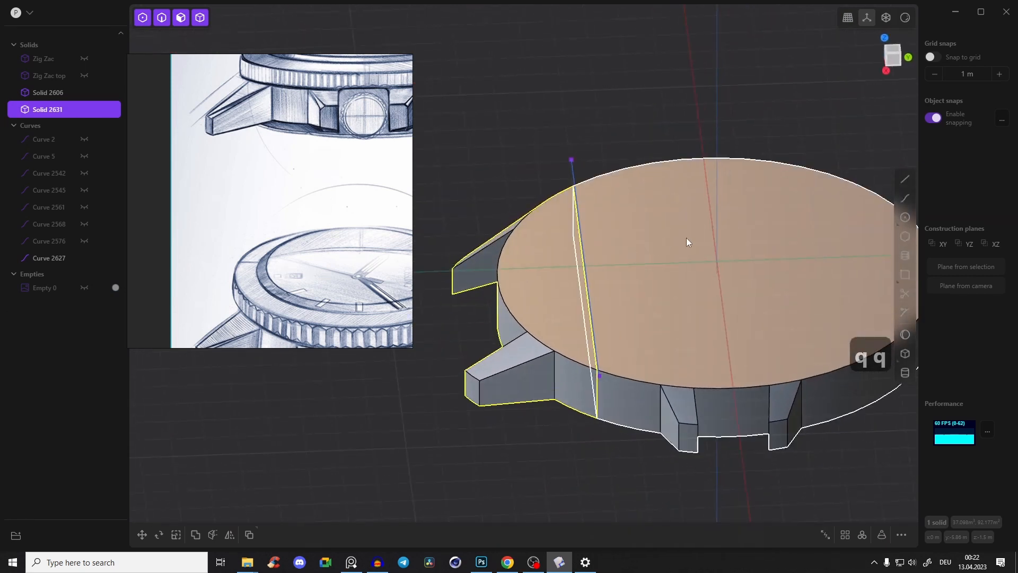
left_click(688, 241, "shift")
key("q")
right_click(755, 288)
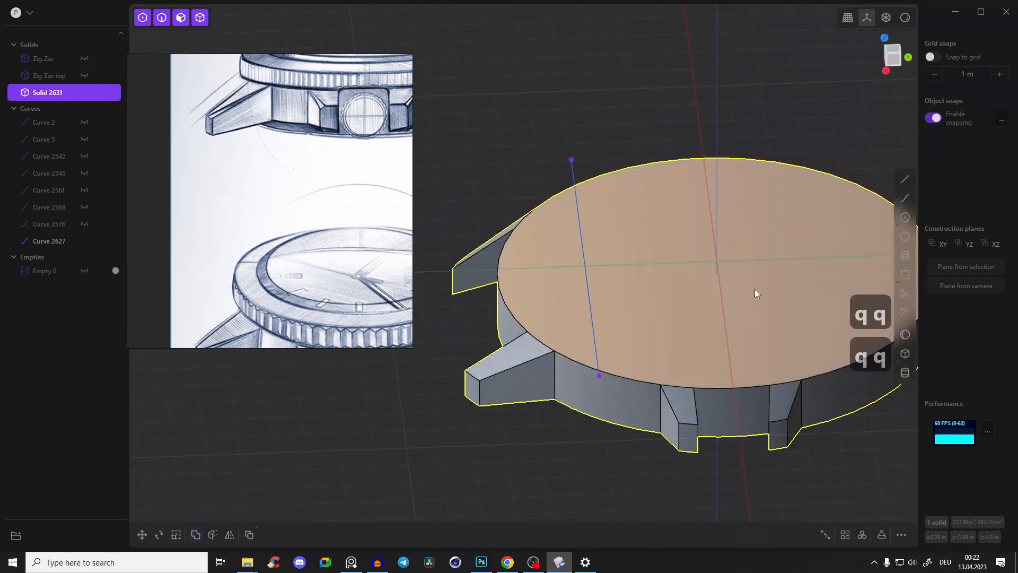
Delete the leftover line that was used to cut the case body
key("Escape")
middle_click_drag(648, 111, 634, 249)
key("x")
Mirror the case body across the XZ centre plane, slicing it down the mirror plane, and union both halves
left_click(622, 260)
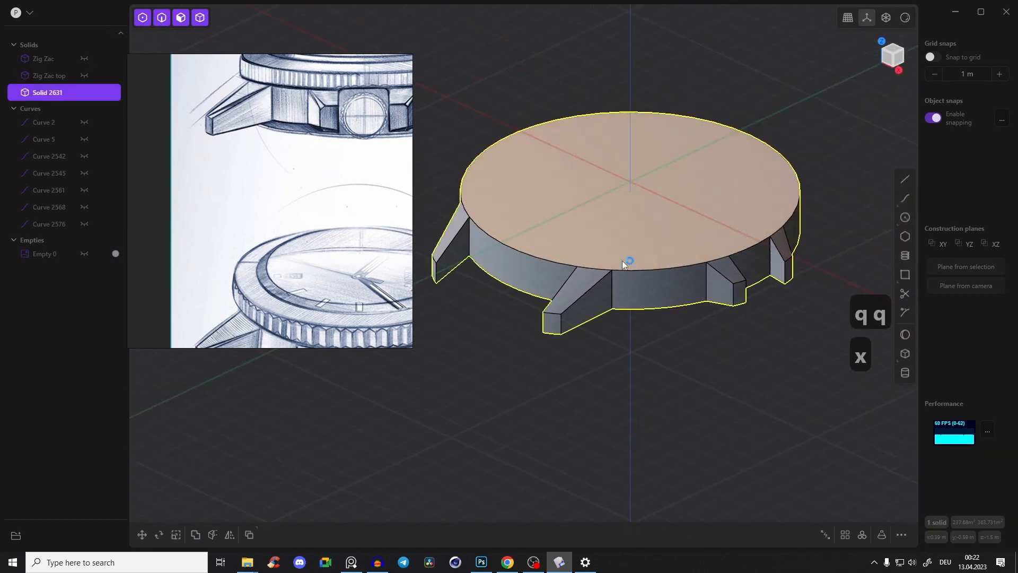
key("alt+x")
left_click(616, 189)
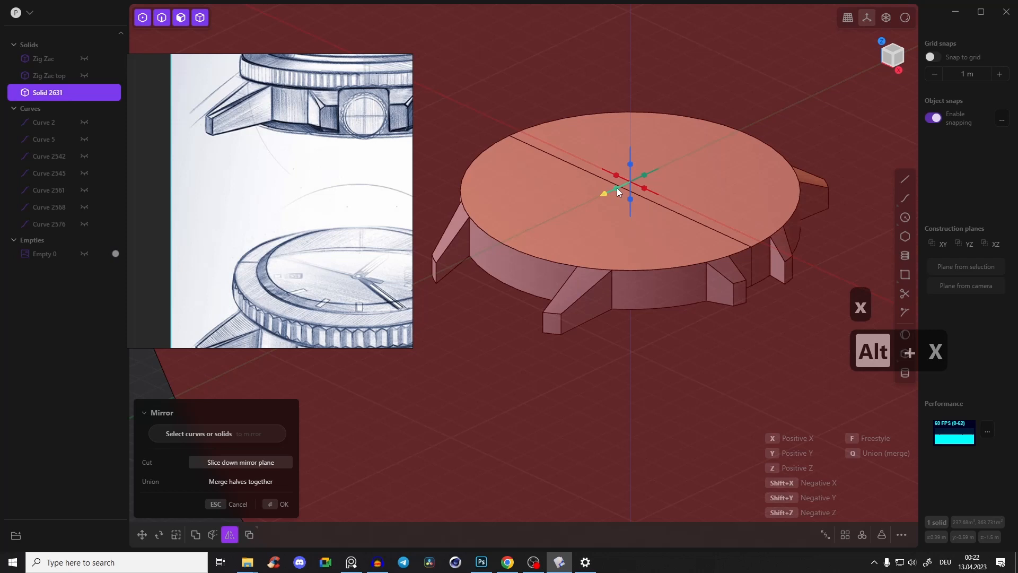
key("q")
key("q")
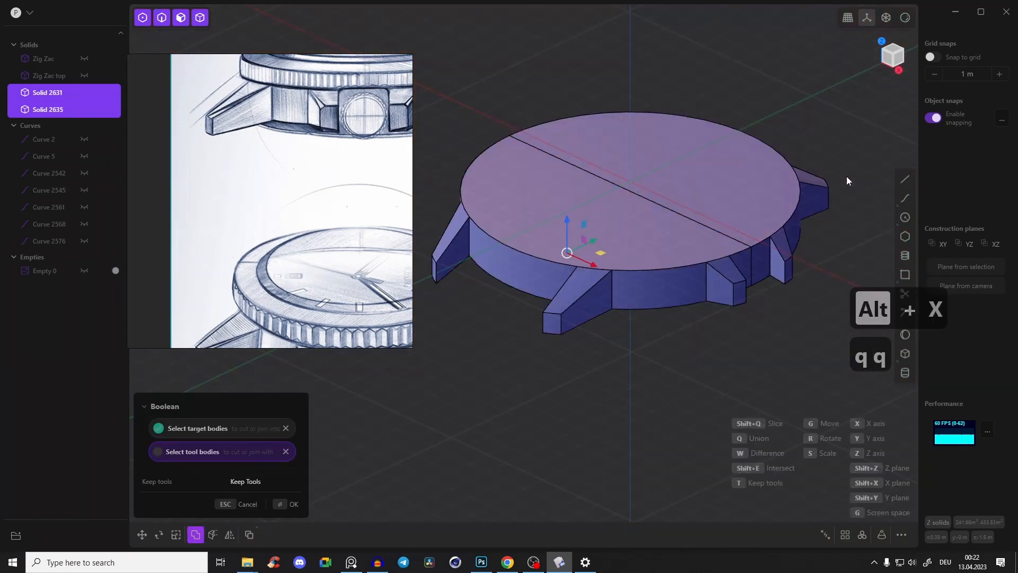
Show the Zig Zac and Zig Zac top bezel solids to check them on the lugged case, and hide both again
middle_click_drag(805, 113, 754, 234)
left_click(83, 75)
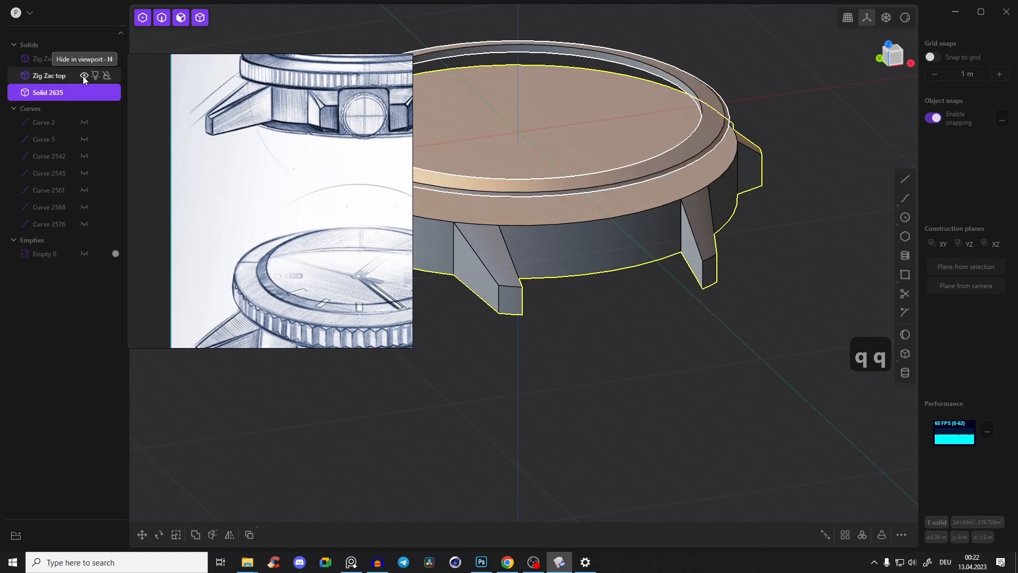
left_click(85, 59)
middle_click_drag(684, 128, 632, 159)
left_click(771, 300)
middle_click_drag(683, 311, 778, 219)
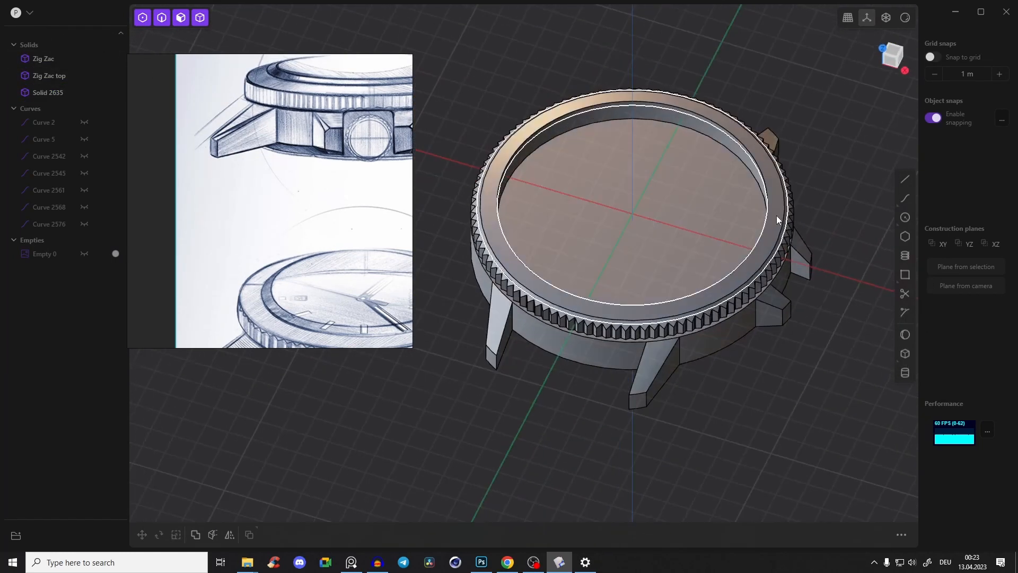
left_click(789, 213)
key("h")
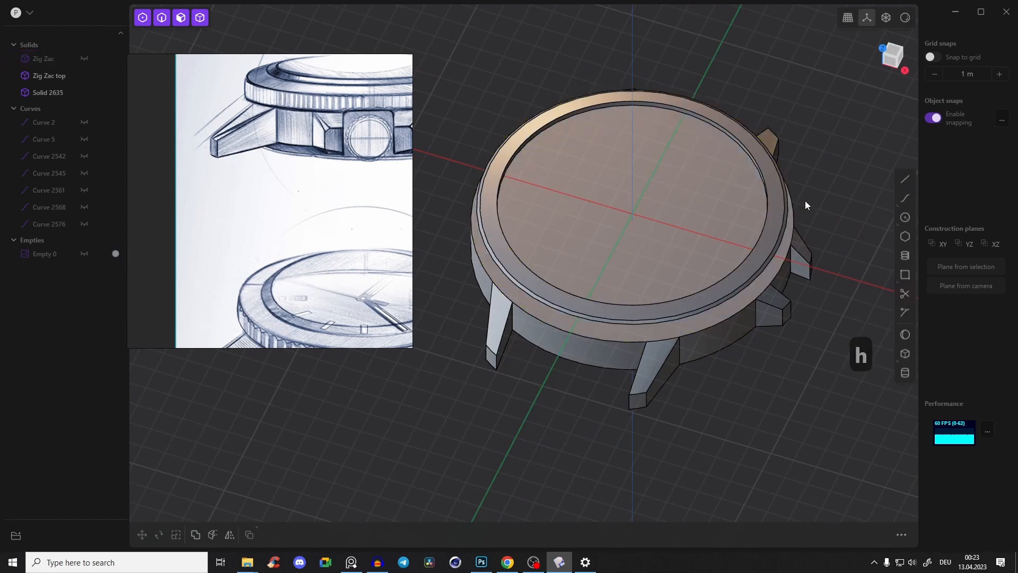
key("h")
In the right view, draw a circle of about 0.74 m radius centred on the case side between the crown guards
middle_click_drag(764, 202, 673, 168)
scroll(327, 163, "up", 7)
middle_click_drag(387, 130, 340, 157)
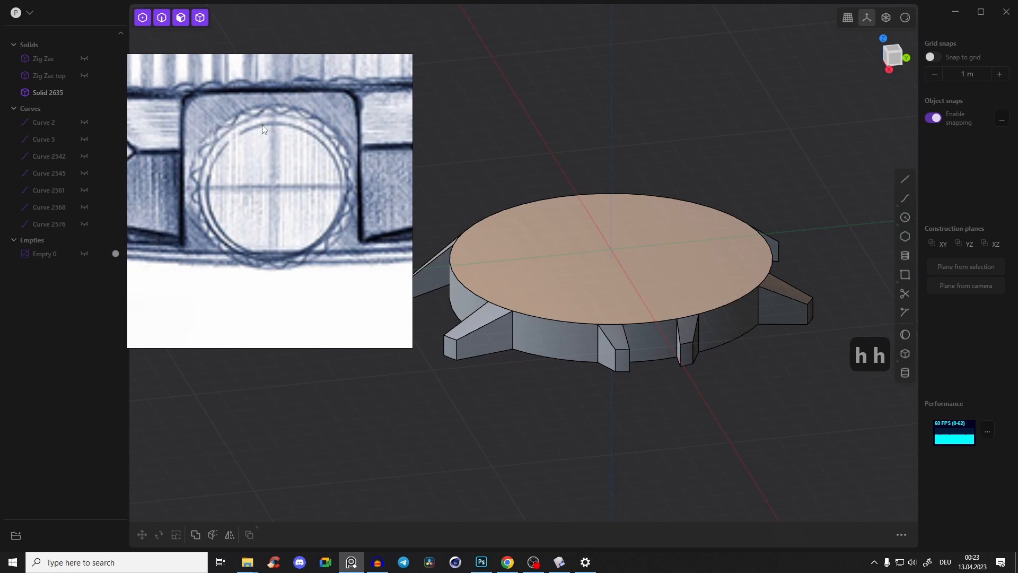
scroll(298, 213, "down", 4)
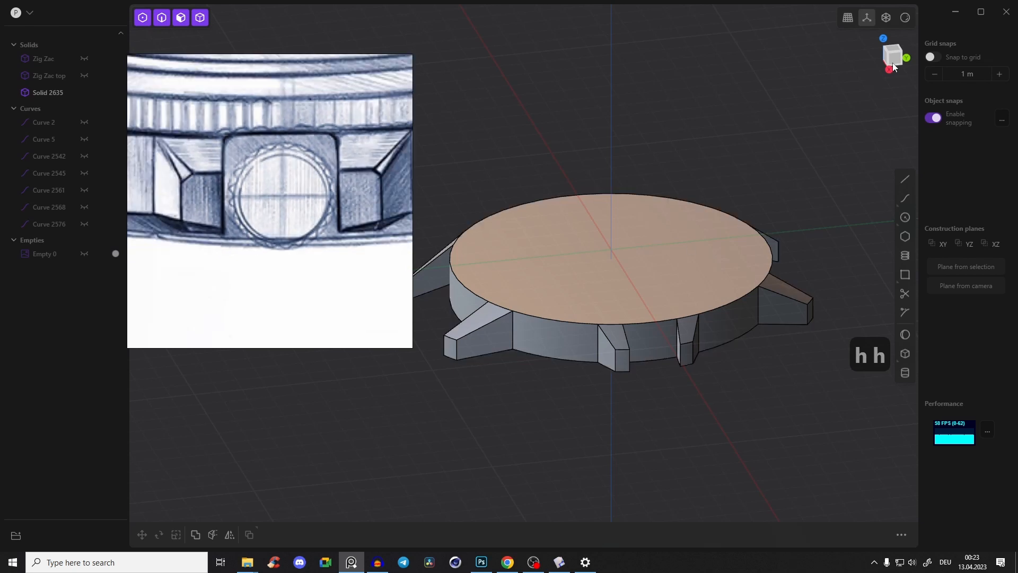
left_click(889, 69)
scroll(650, 250, "up", 6)
right_click_drag(557, 254, 653, 288)
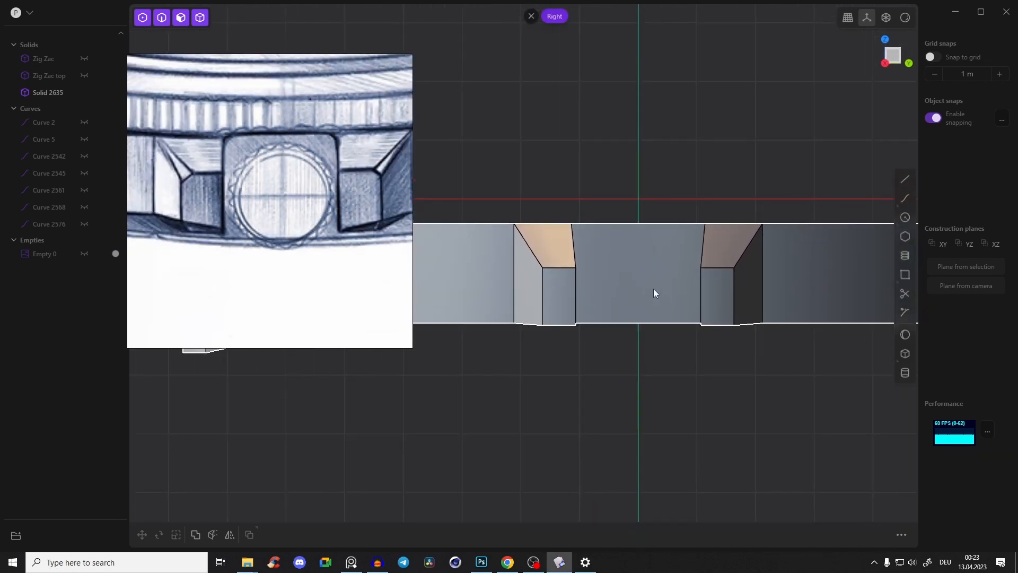
scroll(652, 290, "down", 7)
scroll(642, 289, "up", 8)
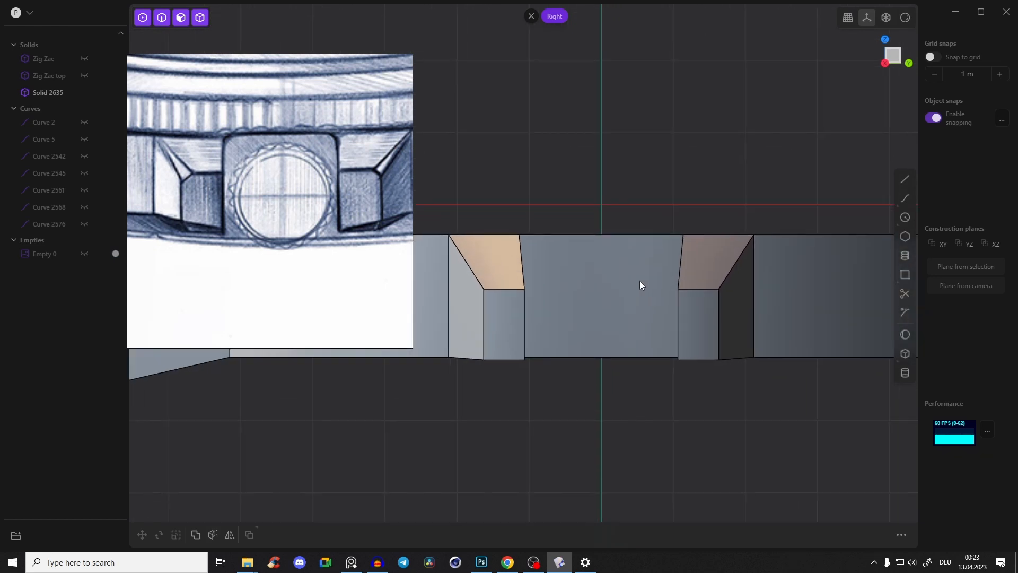
left_click(905, 218)
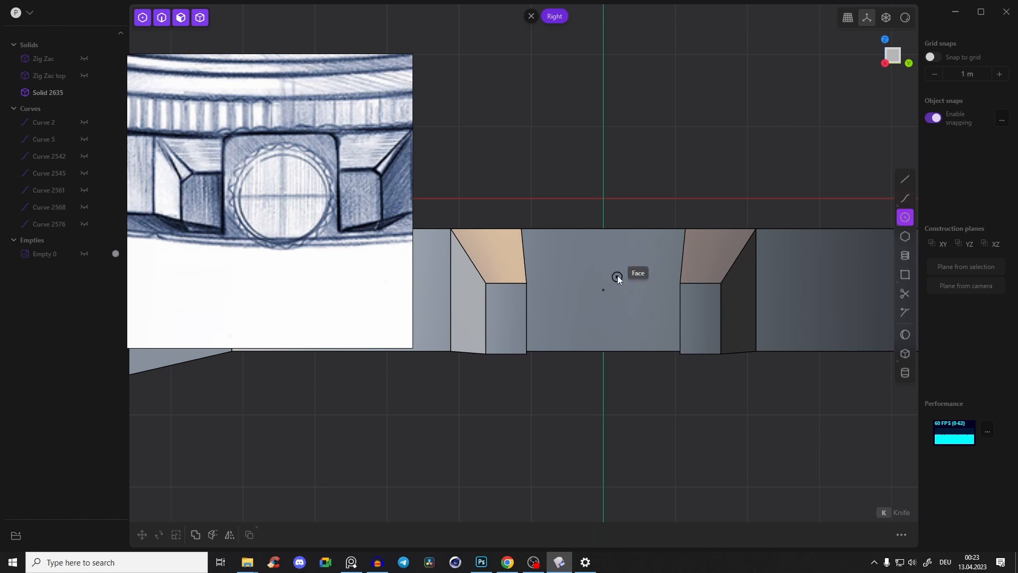
left_click(603, 290)
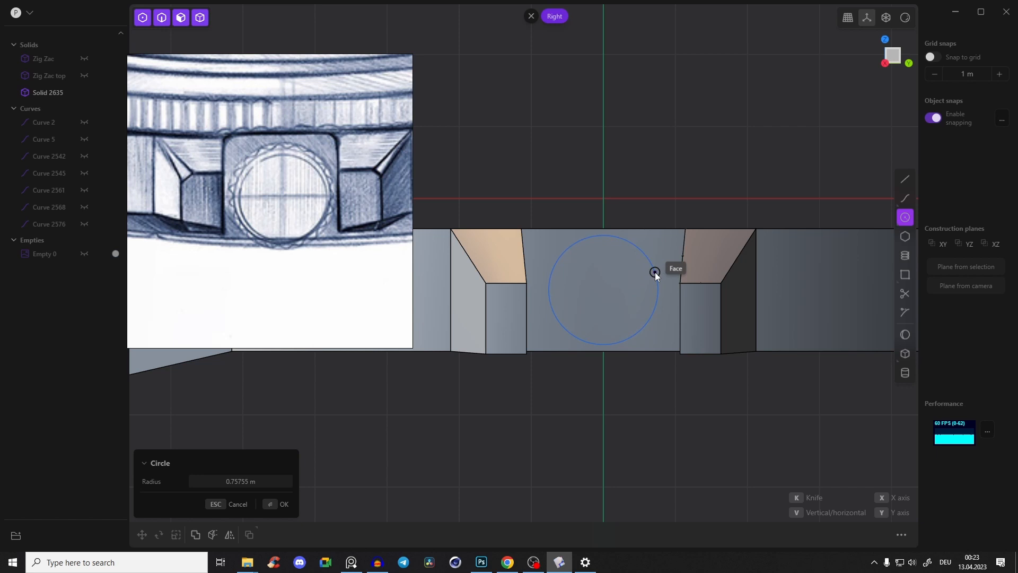
left_click(654, 273)
Extrude the crown circle outward into a short cylinder, matching its length to the crown in the top-view sketch
middle_click_drag(628, 275, 608, 173)
middle_click_drag(727, 241, 487, 178, "shift")
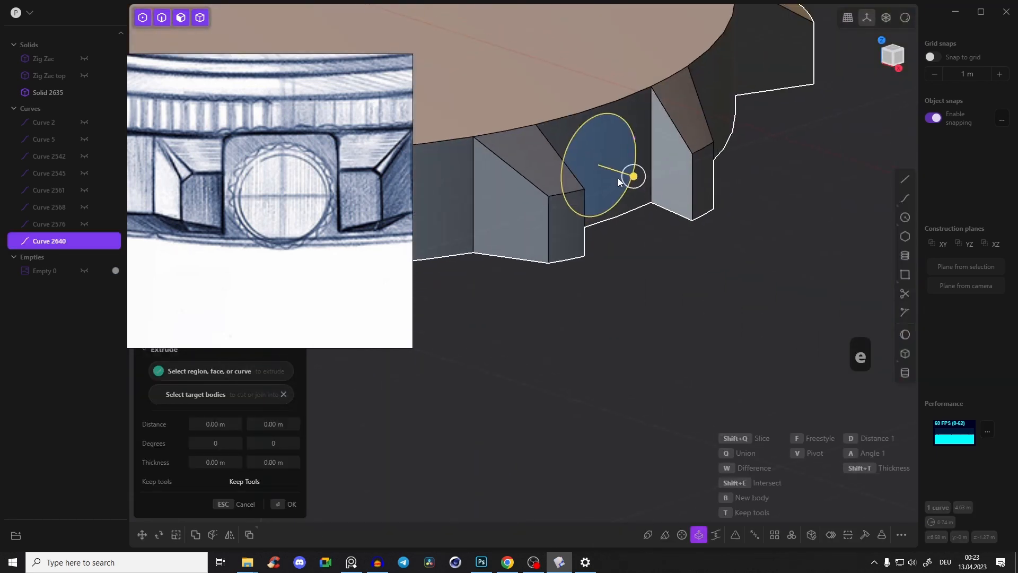
left_click_drag(632, 178, 684, 200)
key("ctrl+z")
middle_click_drag(158, 191, 152, 119)
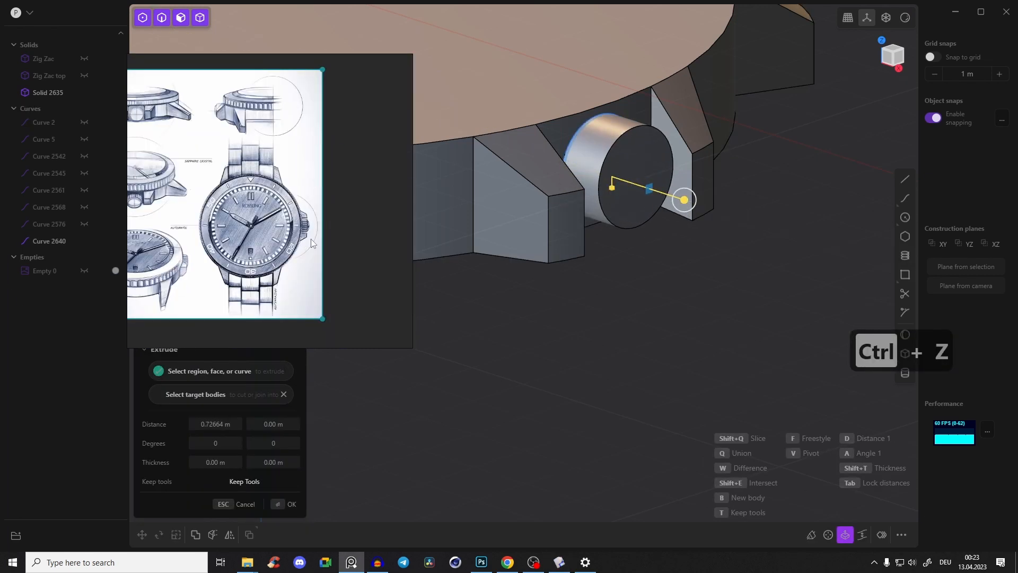
scroll(310, 231, "up", 8)
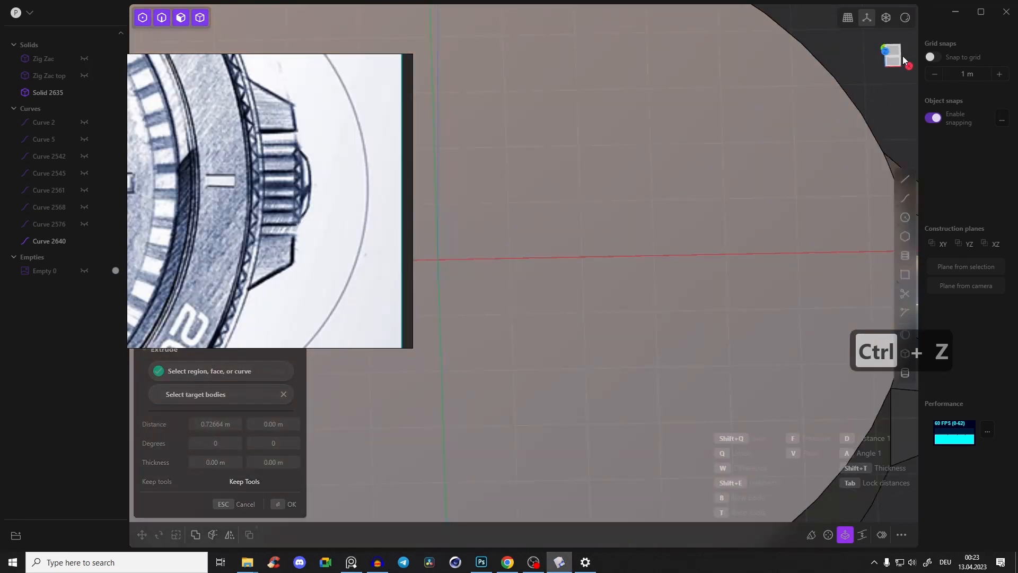
left_click(902, 55)
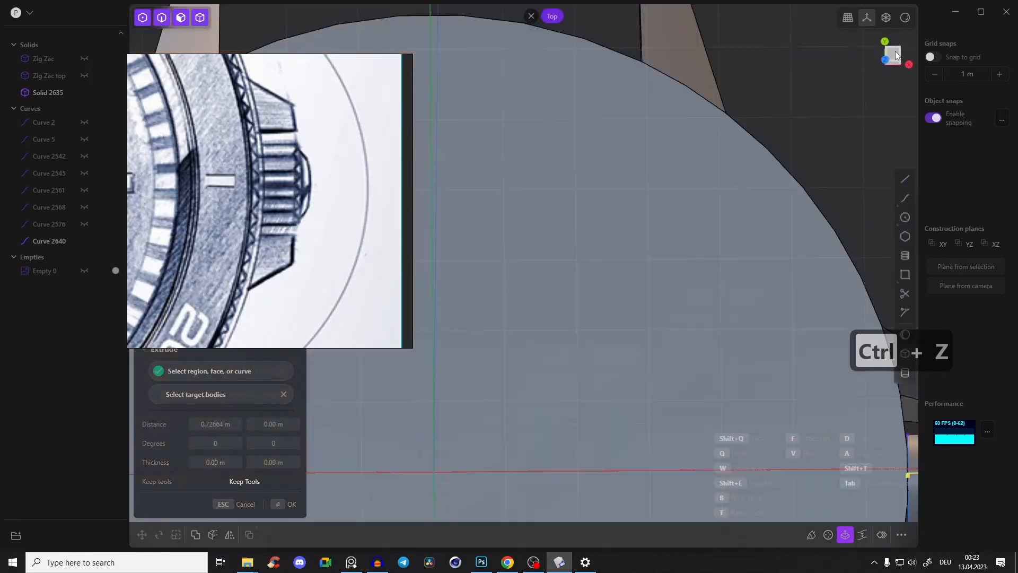
left_click_drag(668, 252, 670, 251)
key("Return")
middle_click_drag(654, 215, 693, 191)
left_click(609, 204)
key("o")
left_click(891, 62)
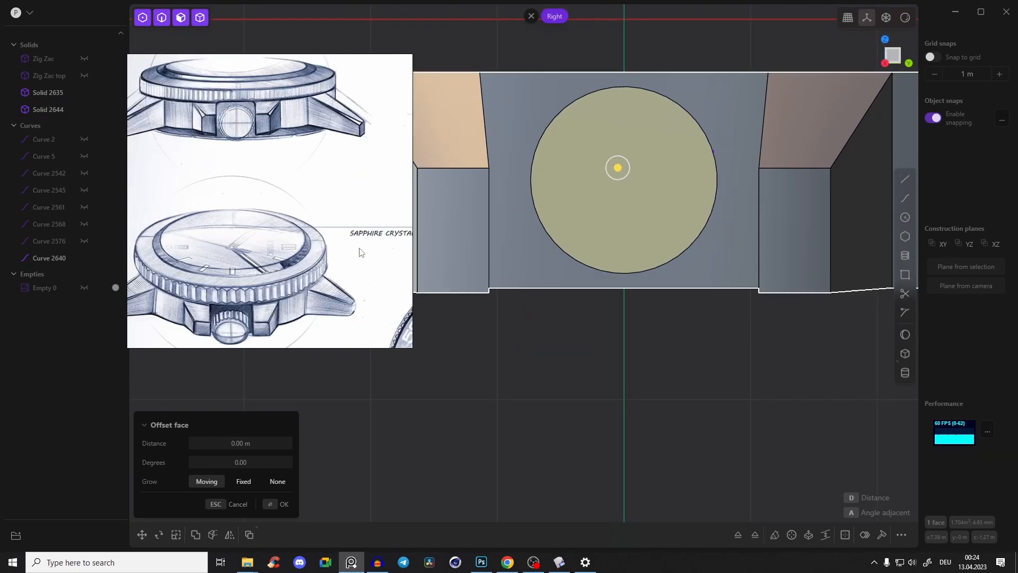
scroll(633, 111, "up", 2)
middle_click_drag(633, 110, 638, 196, "shift")
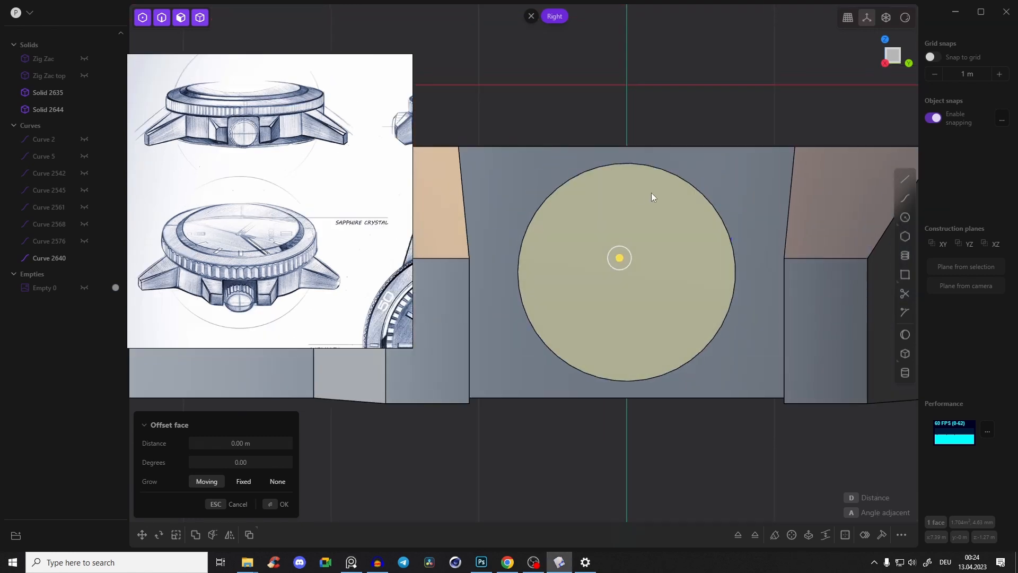
key("Escape")
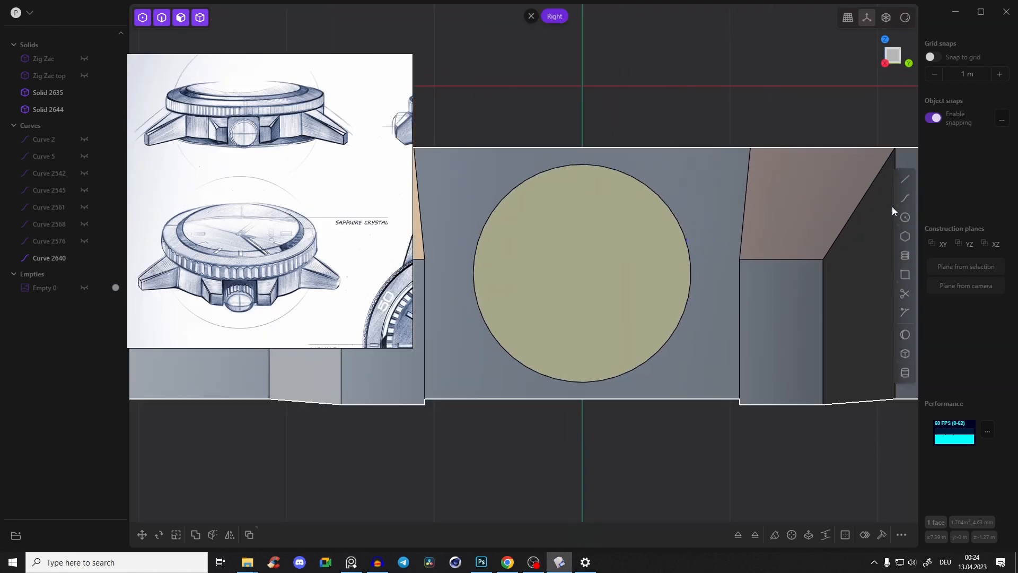
Draw a line from above the crown down its vertical centre axis into the circle, continuing diagonally up to the case's upper edge
left_click(905, 179)
key("alt+z")
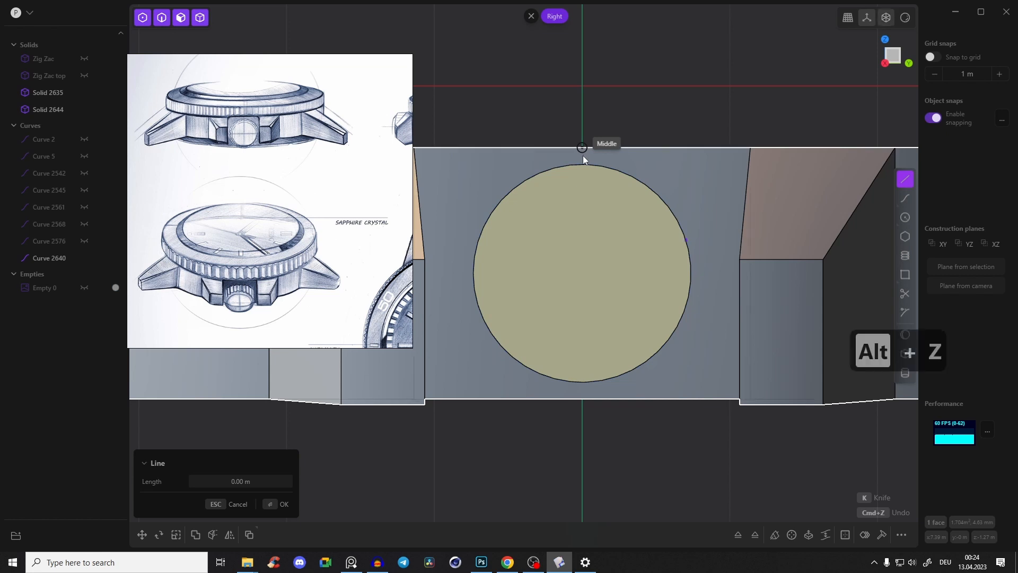
scroll(582, 161, "up", 3)
left_click(584, 126)
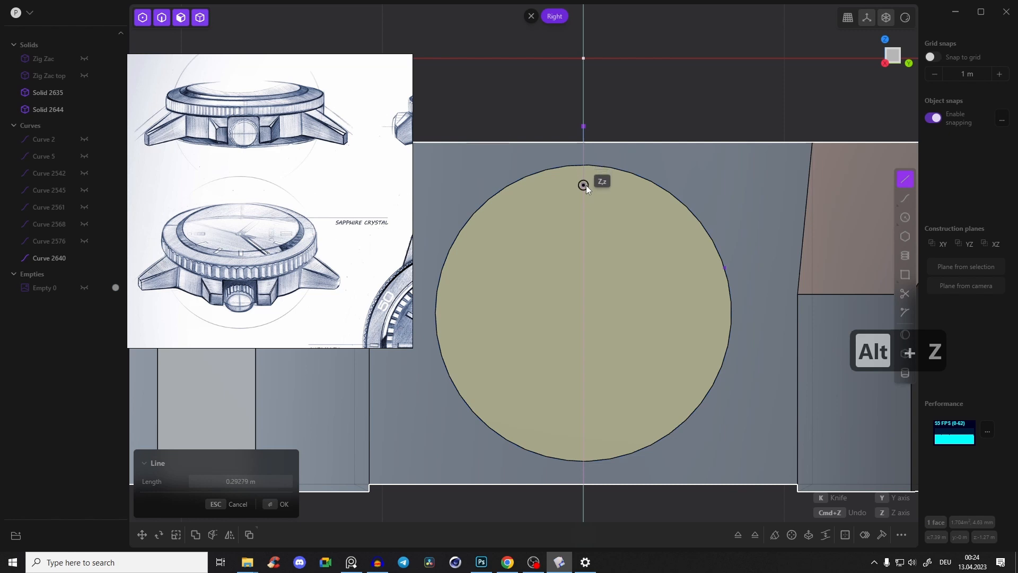
left_click(584, 184)
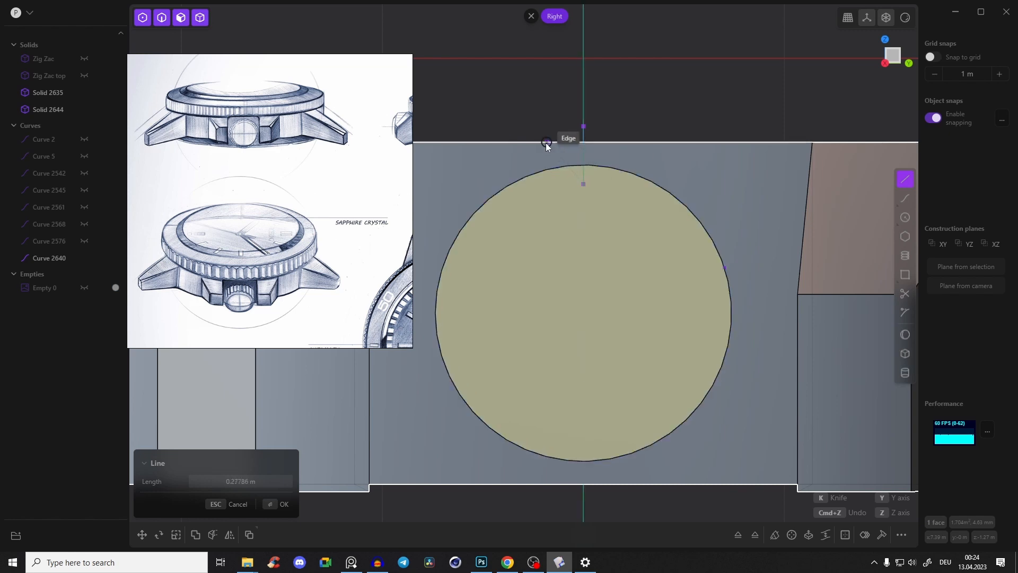
left_click(530, 144)
right_click(559, 117)
scroll(559, 117, "up", 5)
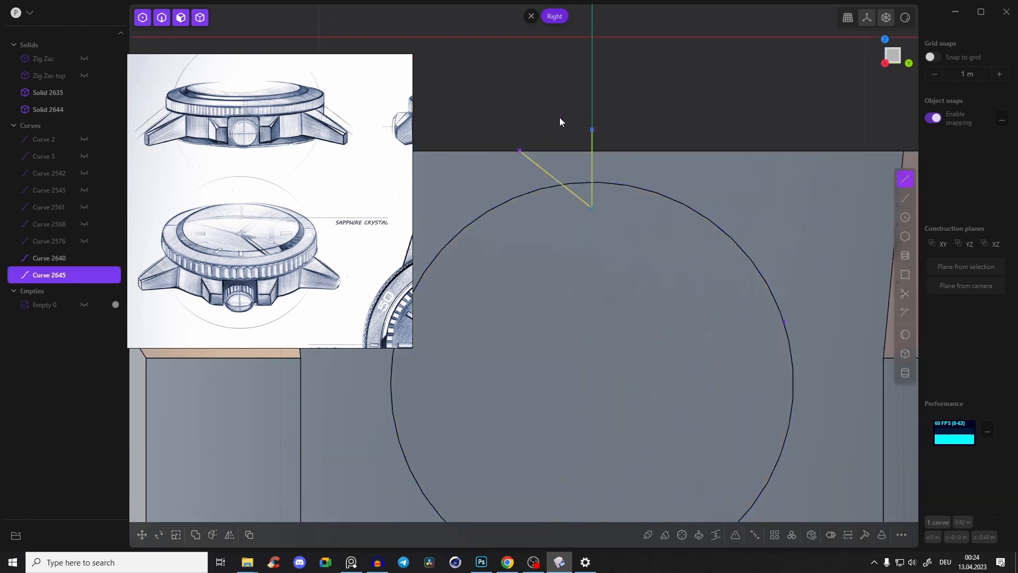
Trim away the vertical centre segment of the new line, keeping only the diagonal one
left_click(643, 136)
key("t")
left_click(590, 149)
right_click(624, 135)
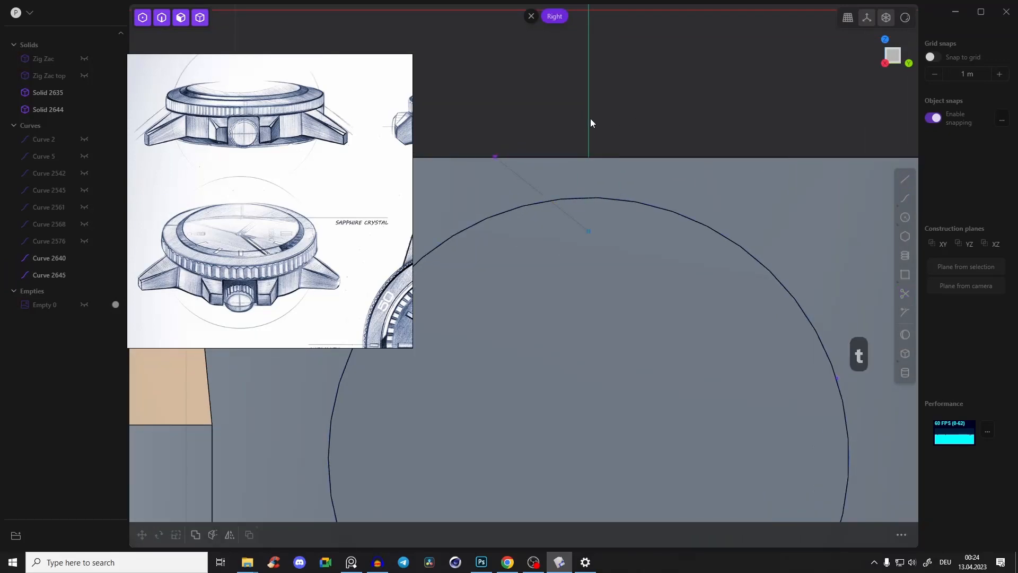
Mirror the diagonal line across the crown's vertical centre axis to complete a V shape
left_click(566, 214)
key("alt+x")
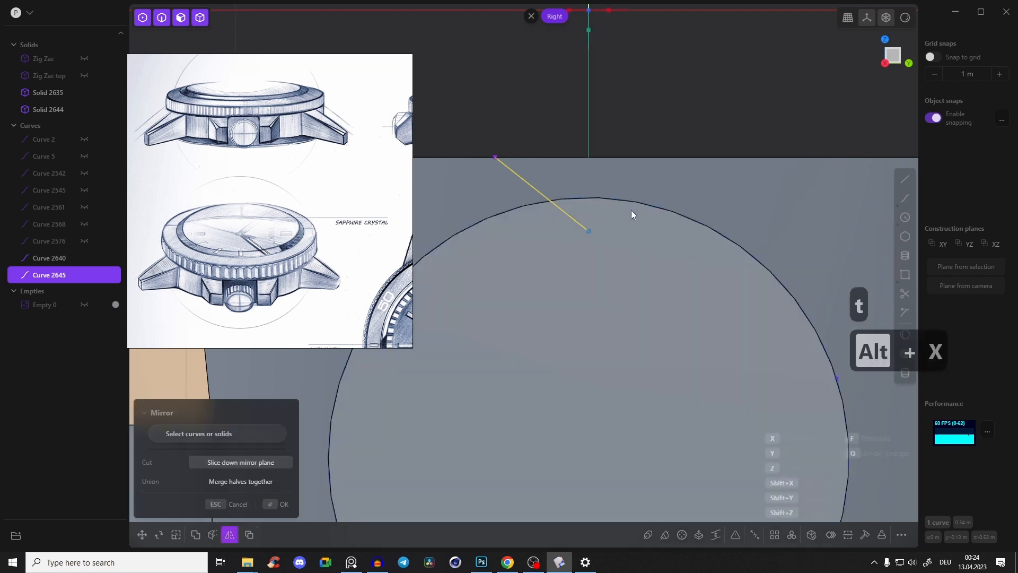
key("x")
key("Return")
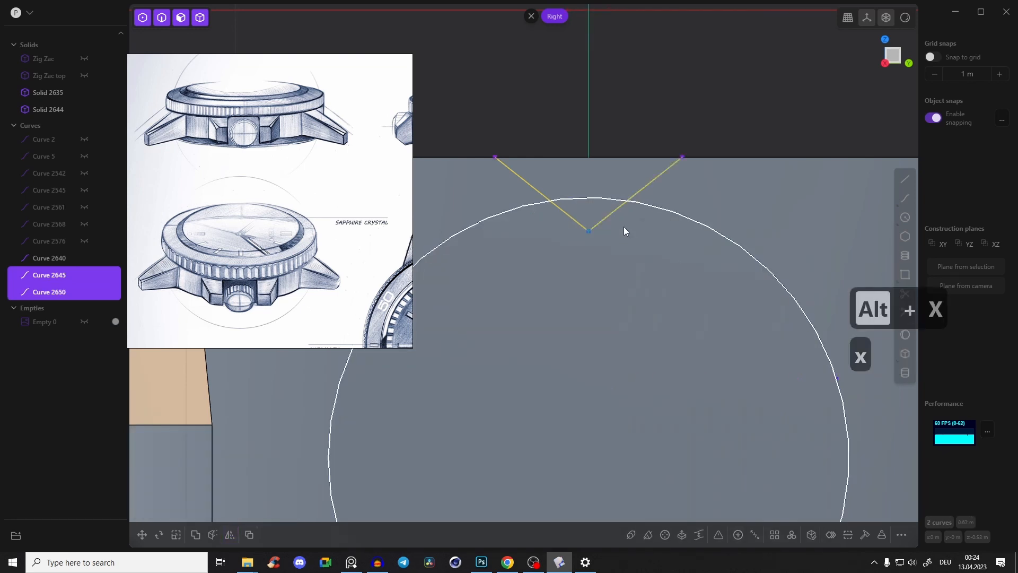
Join the two diagonal lines into one curve and slightly fillet the tip of the V
key("j")
key("b")
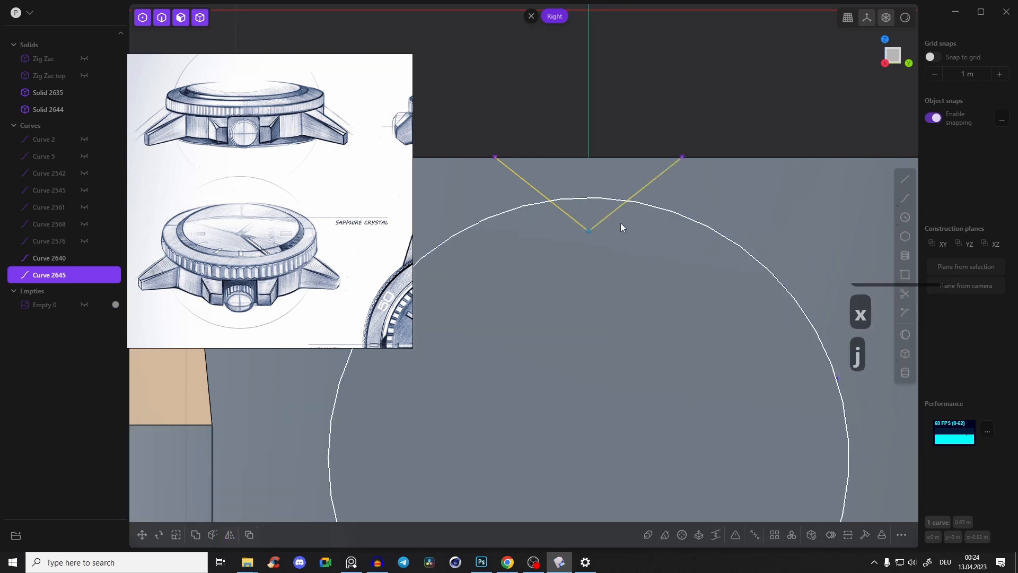
left_click(656, 220)
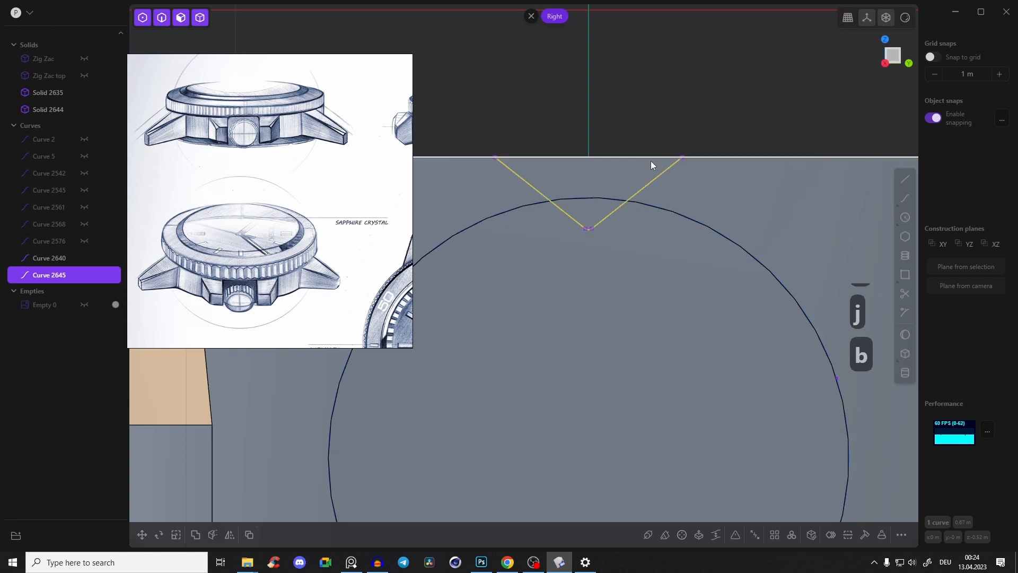
Radially array the V curve around the crown circle's centre, with 21 instances over 360 degrees
scroll(651, 161, "down", 2)
scroll(651, 152, "down", 3)
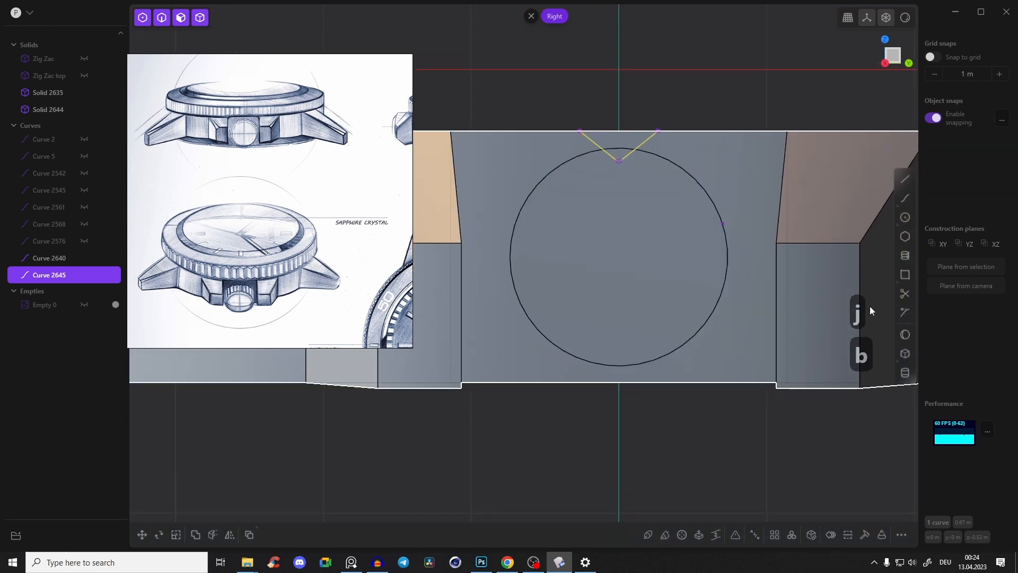
left_click(775, 535)
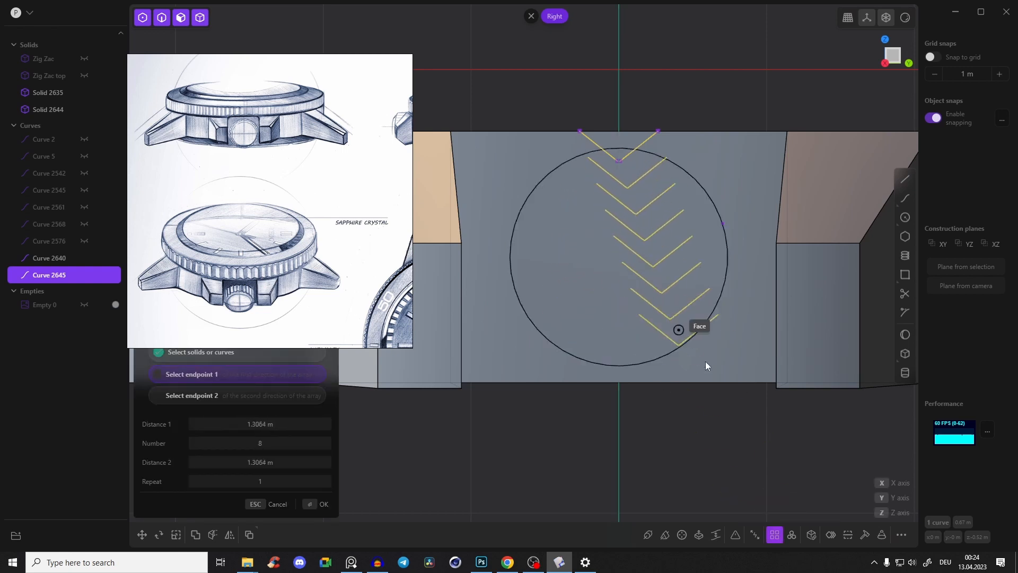
key("Escape")
left_click(792, 534)
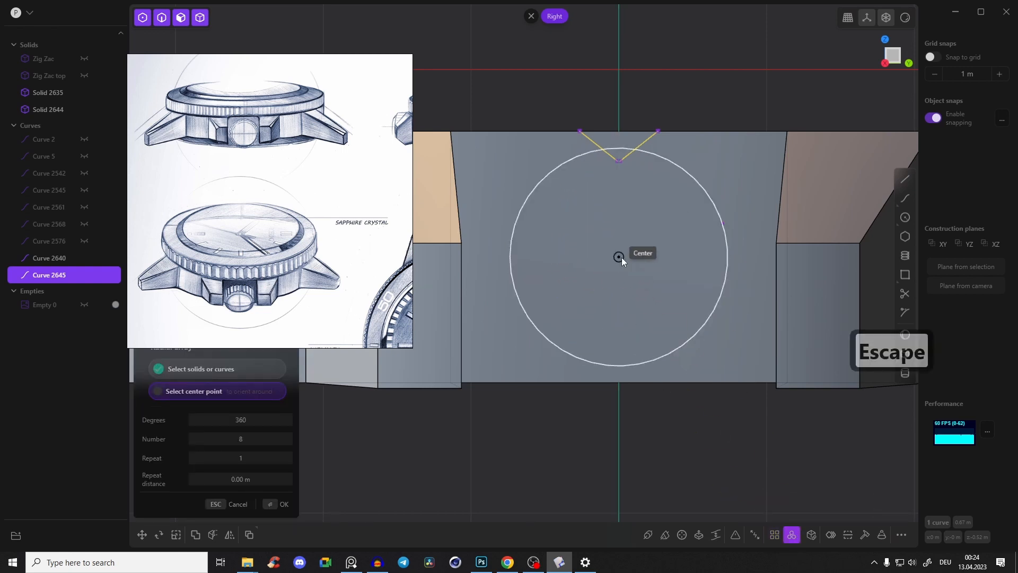
left_click(620, 257)
scroll(513, 254, "up", 9, "shift")
scroll(493, 263, "up", 4, "shift")
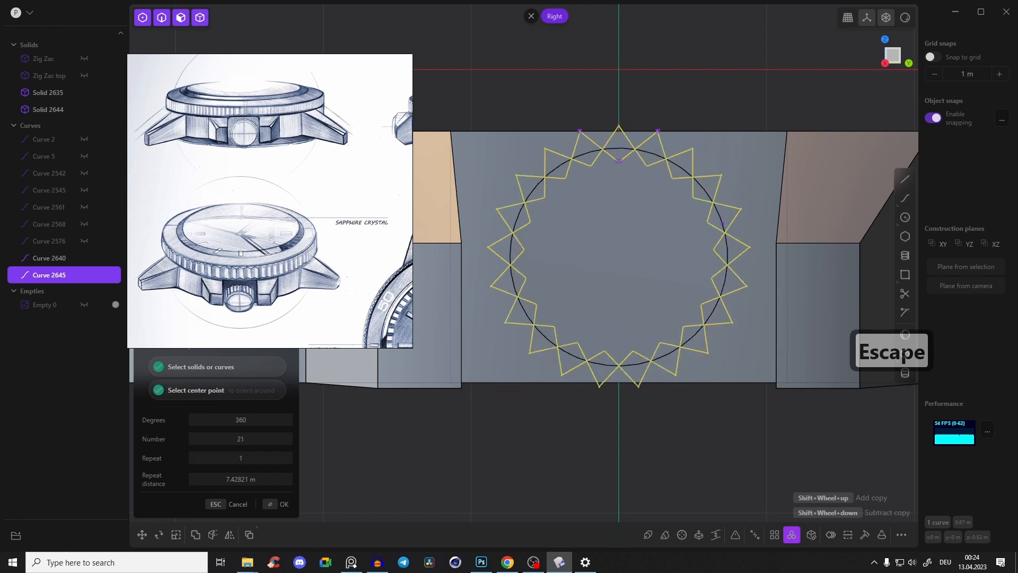
middle_click_drag(530, 354, 593, 330)
key("Return")
Cut the crown cylinder with all the arrayed V curves to form the knurling teeth around its rim
middle_click_drag(575, 298, 649, 263)
key("c")
left_click(712, 285)
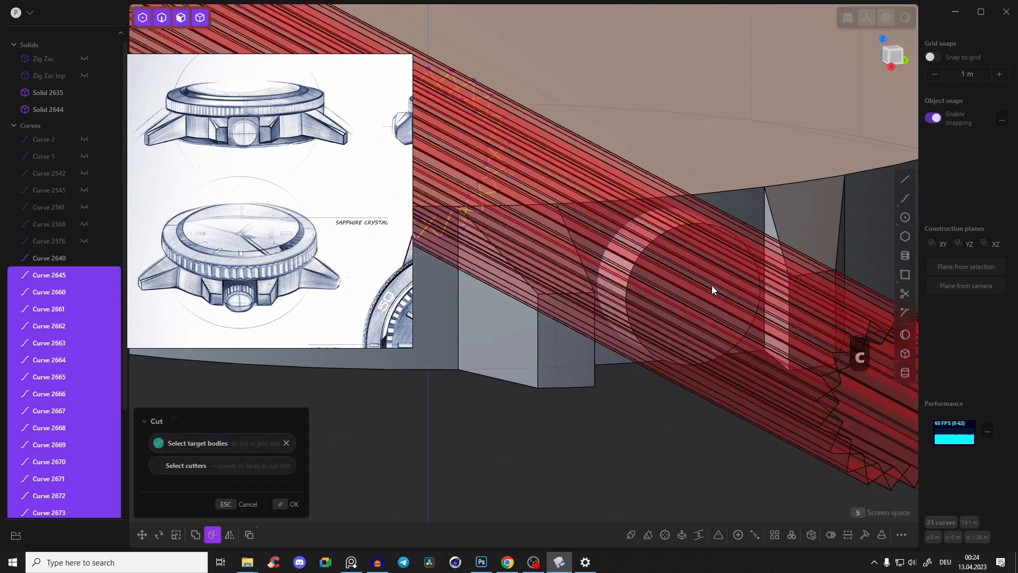
key("Return")
middle_click_drag(638, 377, 562, 349)
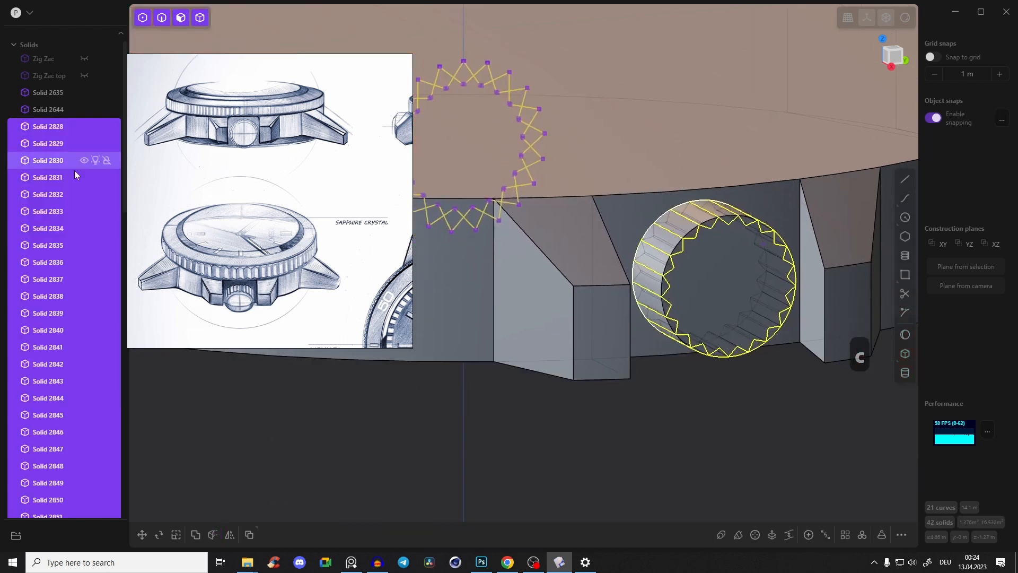
scroll(69, 247, "down", 3)
scroll(62, 134, "up", 3)
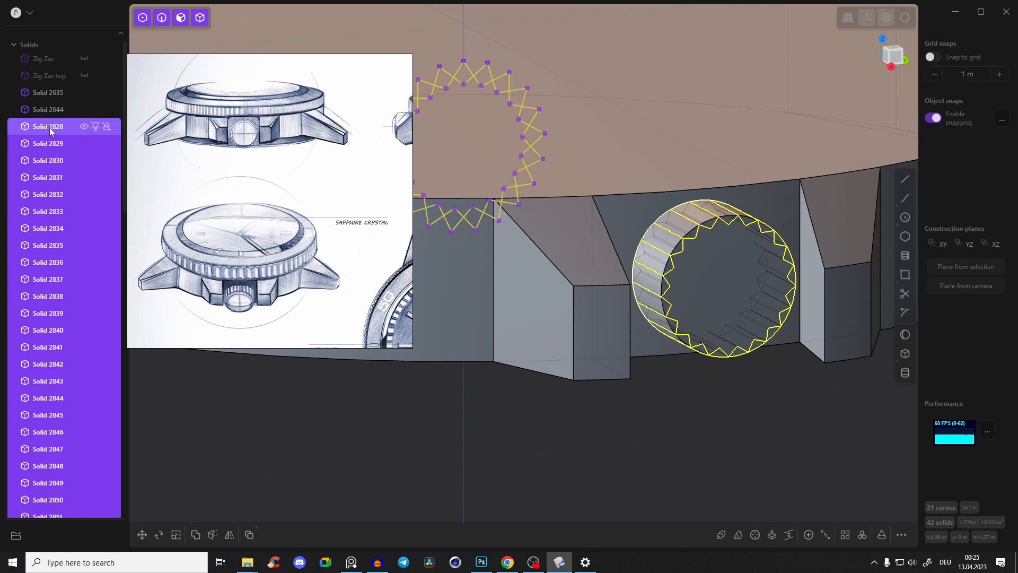
Delete the leftover cut solids, the arrayed V curves and the crown's base circle, keeping only the knurled crown body
key("Delete")
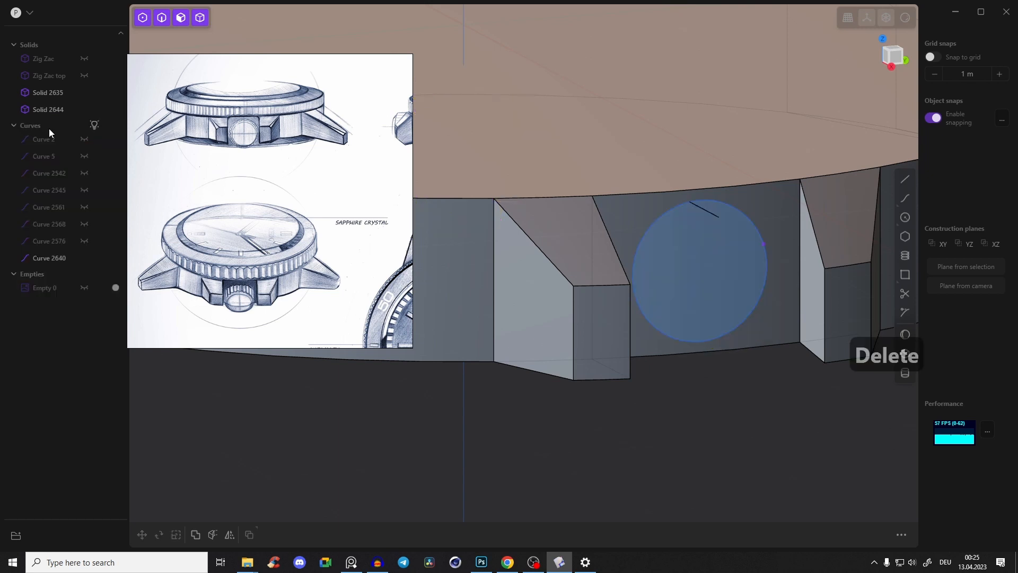
key("ctrl+z")
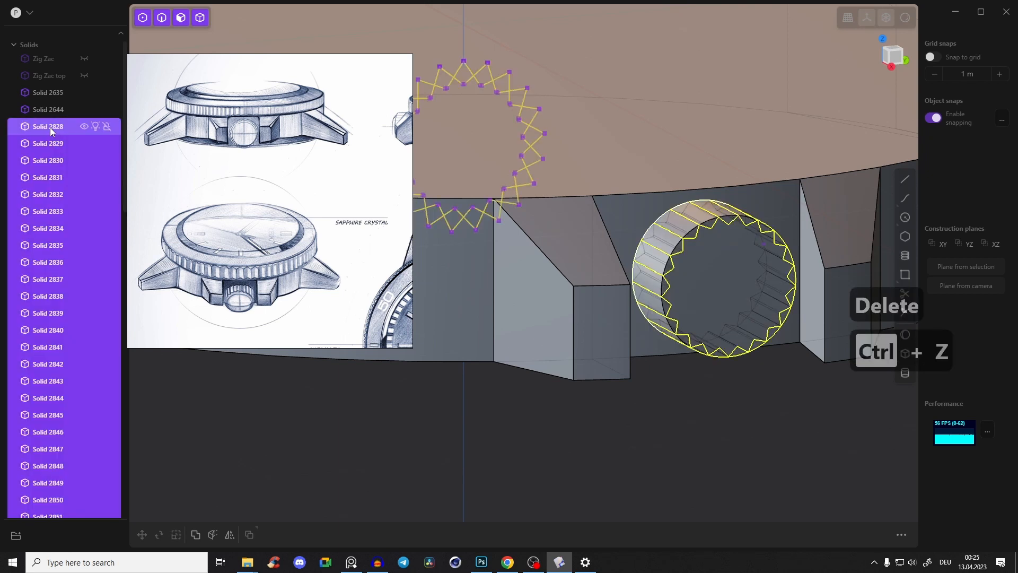
scroll(53, 159, "down", 5)
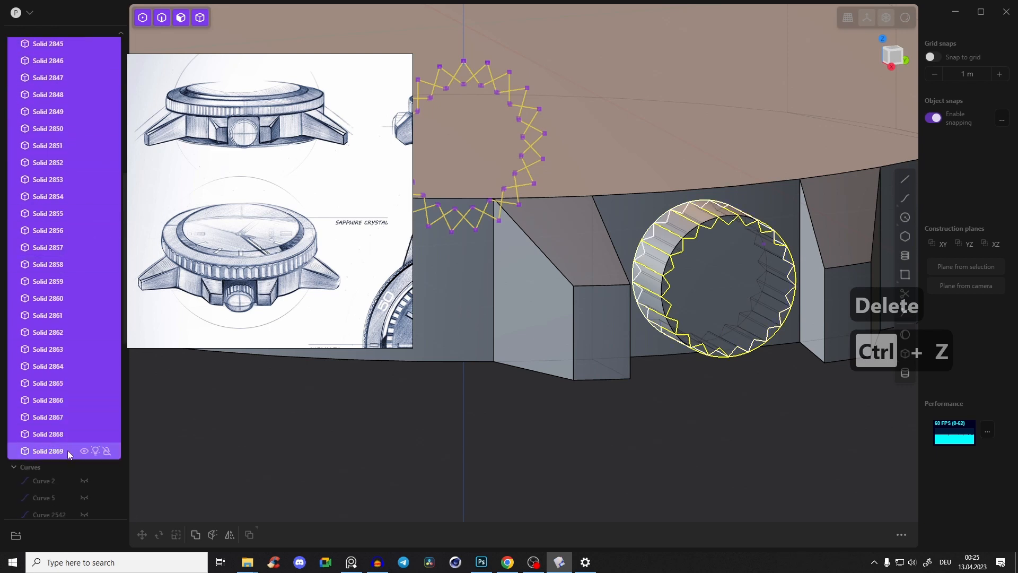
left_click(62, 450, "ctrl")
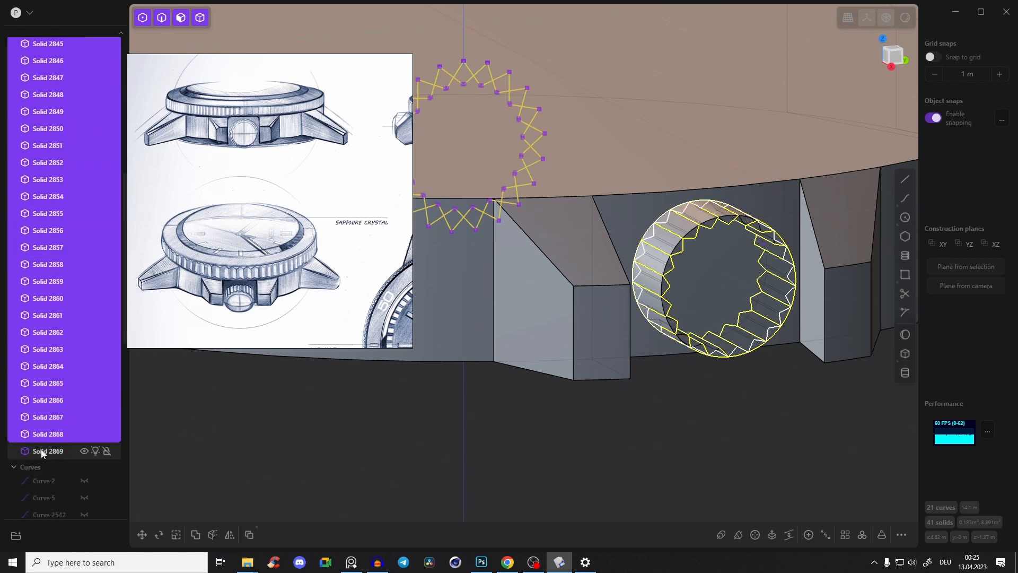
key("Delete")
middle_click_drag(654, 363, 676, 350)
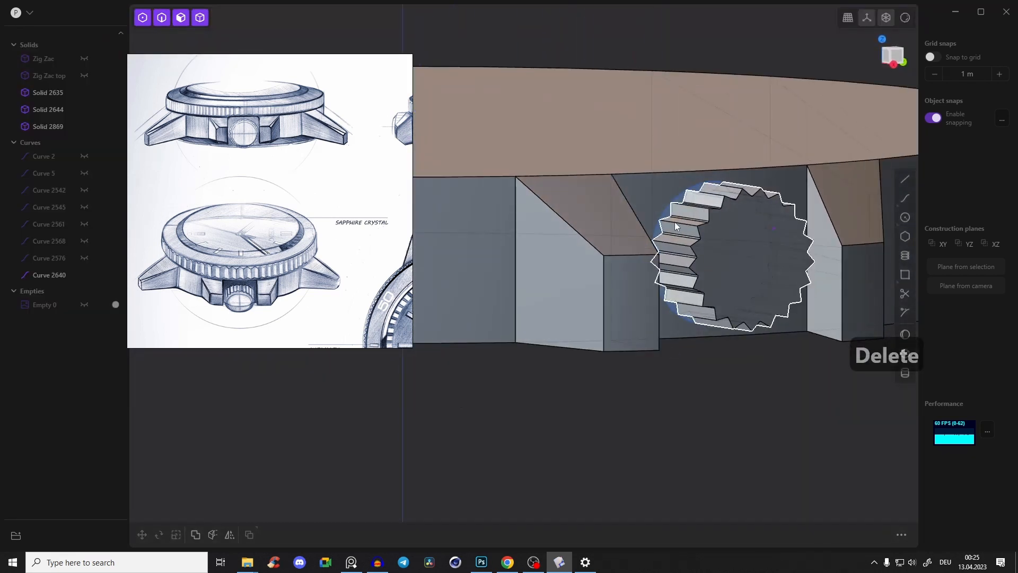
key("x")
Move the knurled crown outward from between its guards so it stands clear of the watch case
middle_click_drag(665, 216, 380, 225)
scroll(235, 301, "up", 5)
middle_click_drag(508, 194, 610, 231, "shift")
key("alt+z")
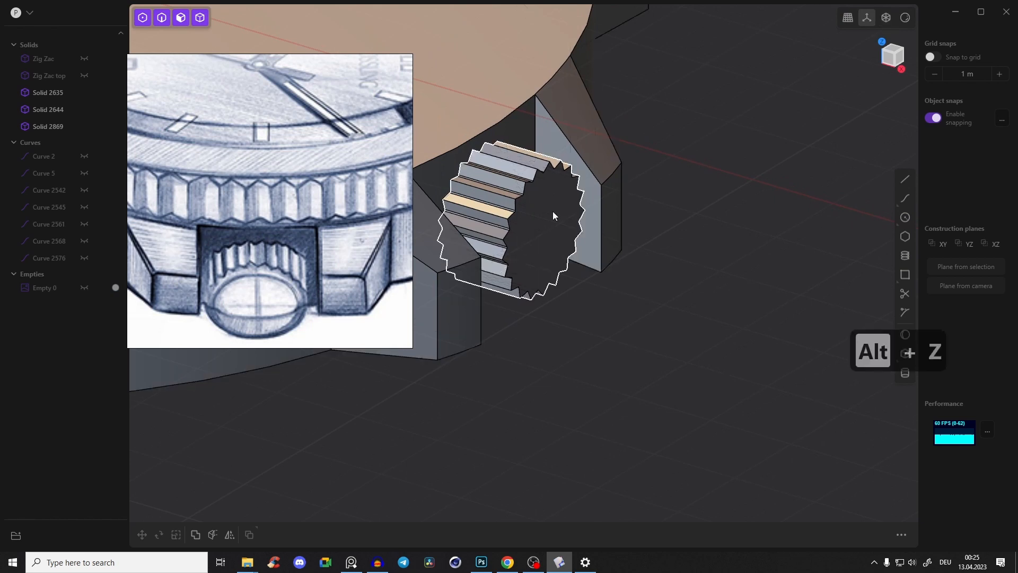
left_click(552, 212)
key("g")
middle_click_drag(809, 349, 598, 295, "shift")
right_click(642, 155)
middle_click_drag(643, 155, 659, 166)
left_click(682, 169)
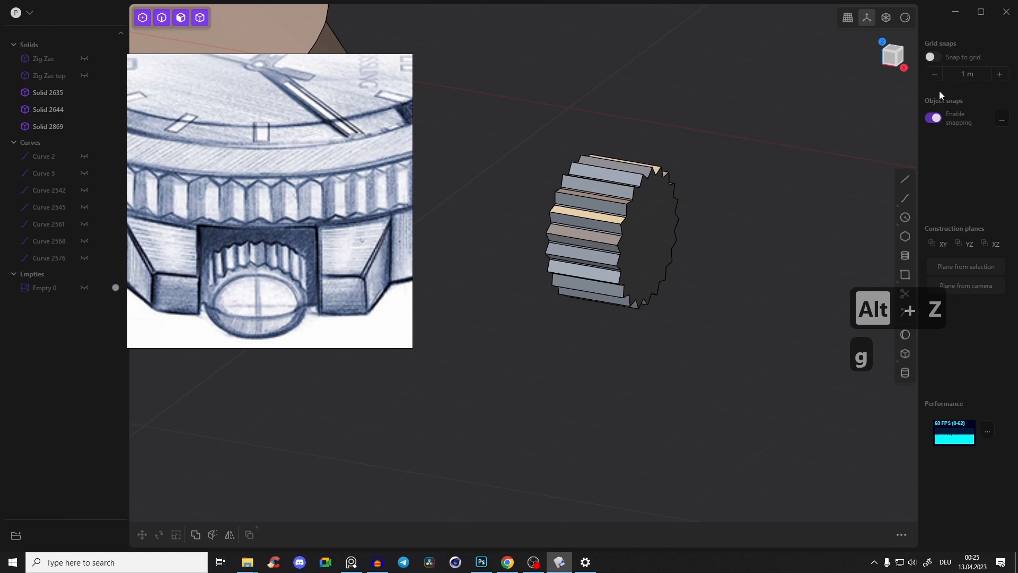
In the front view, draw a diagonal line about 0.92 m long across the upper outer corner of the crown
middle_click_drag(657, 168, 681, 160, "alt")
scroll(682, 160, "up", 3)
middle_click_drag(750, 116, 758, 83, "shift")
scroll(677, 174, "up", 3)
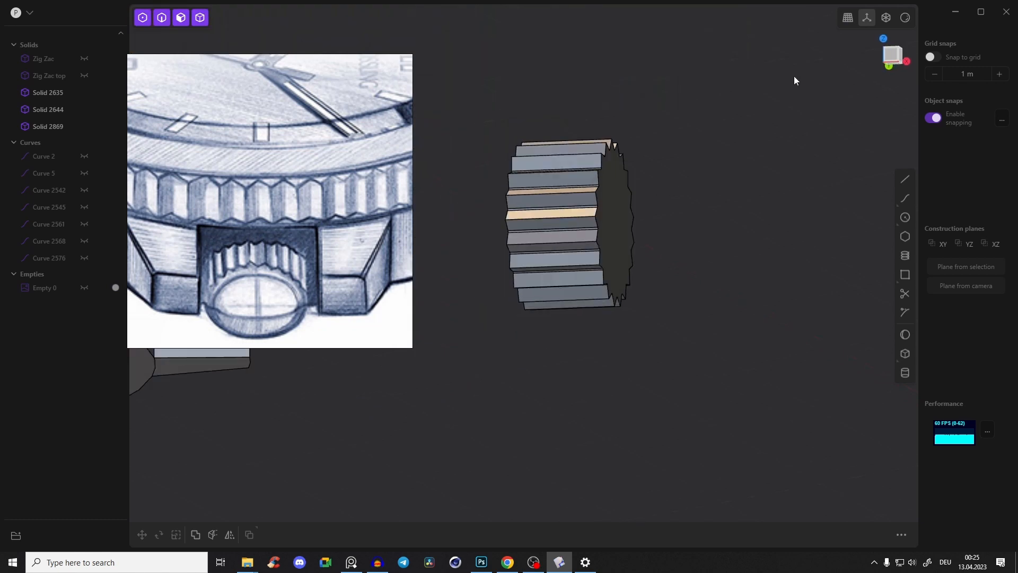
left_click(889, 57)
scroll(626, 187, "up", 3)
left_click(905, 181)
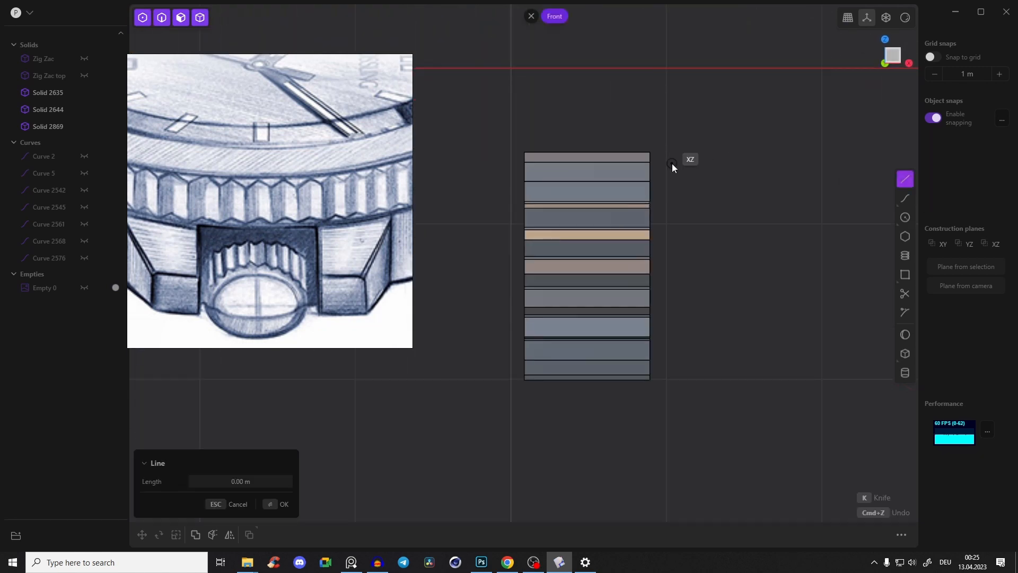
left_click(609, 140)
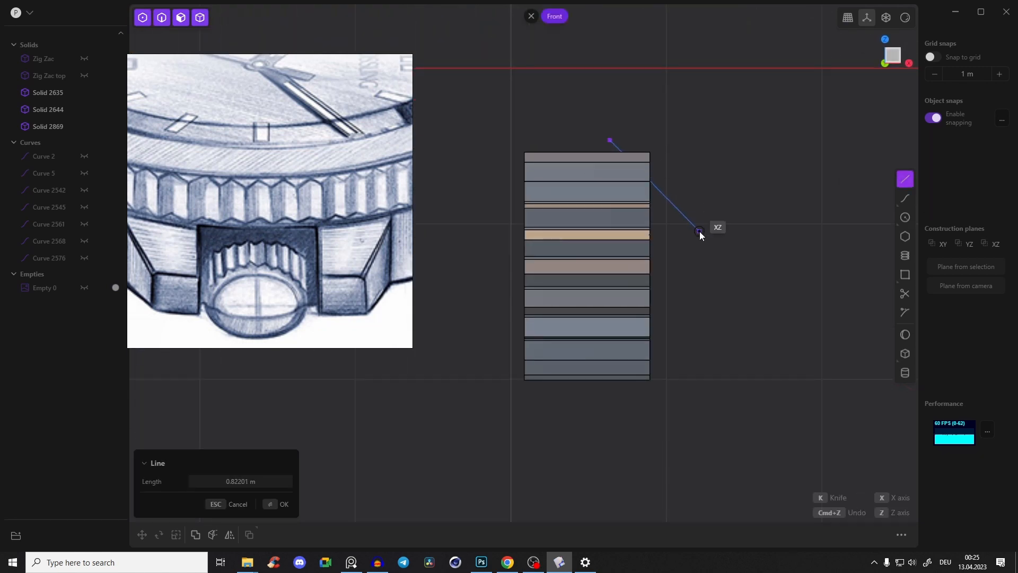
left_click(697, 253)
Revolve the diagonal line 360 degrees around the crown's central axis to form a conical surface
middle_click_drag(675, 120, 713, 141)
key("alt+z")
left_click(701, 134)
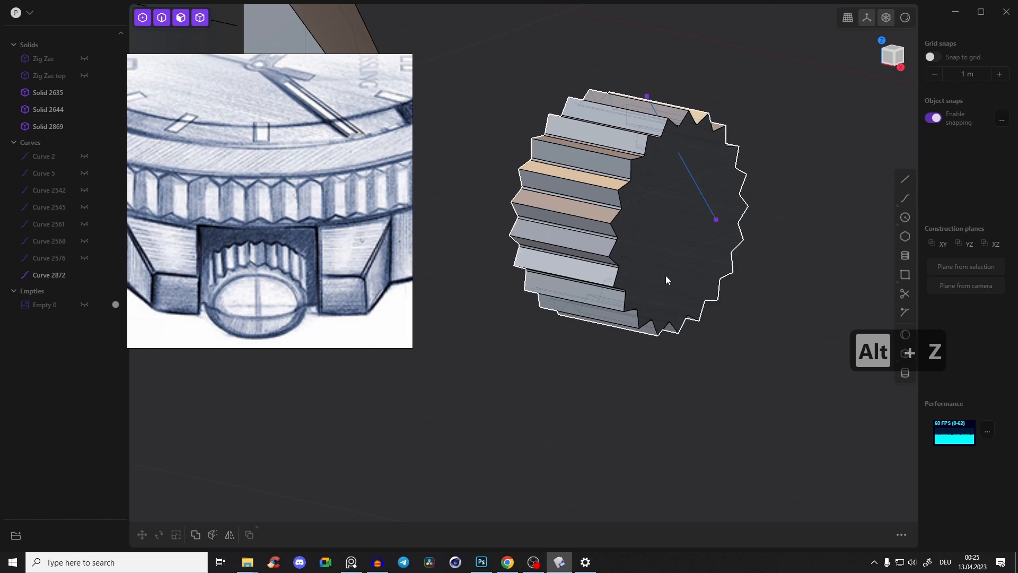
middle_click_drag(717, 183, 647, 141)
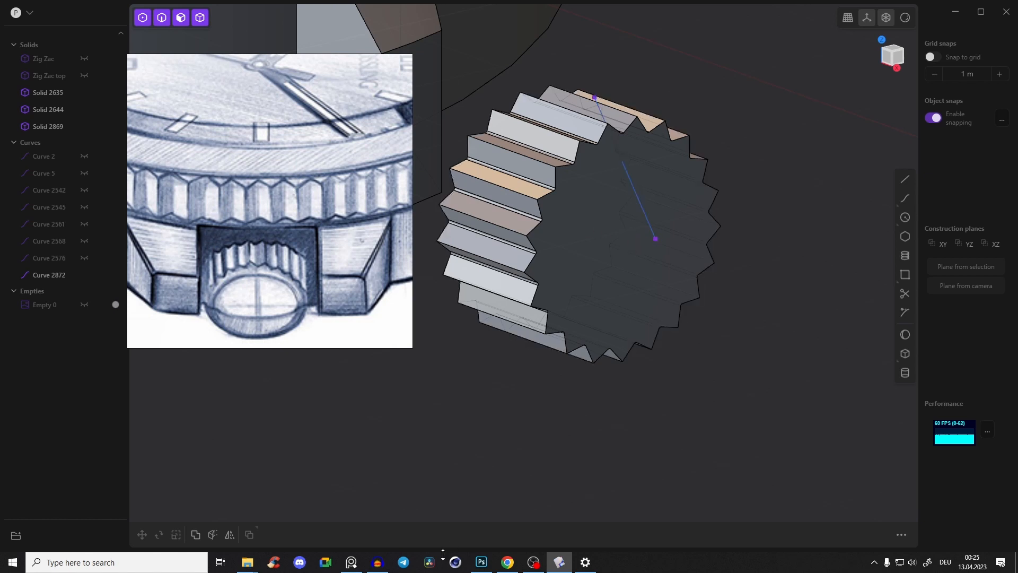
left_click(639, 201)
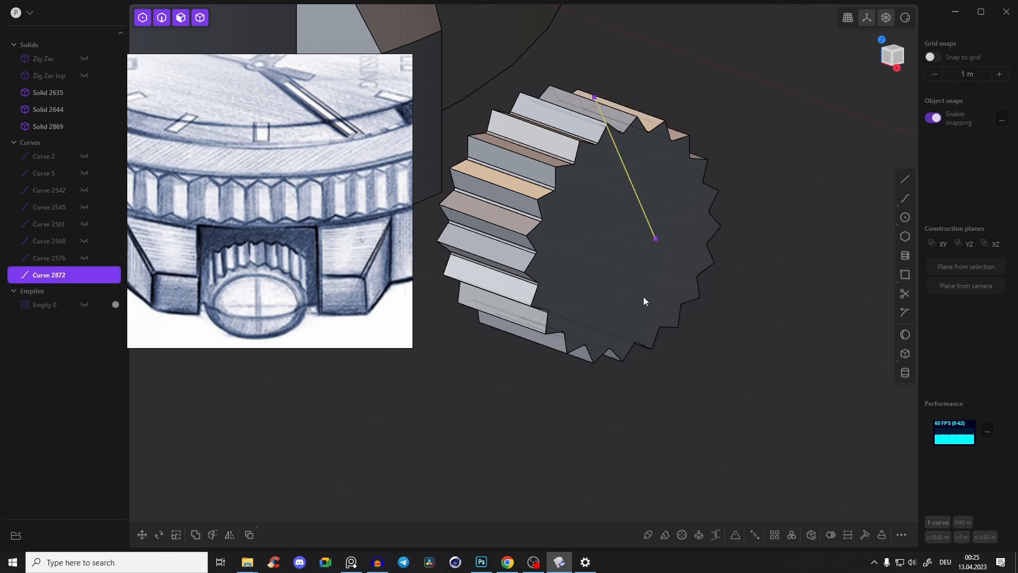
left_click(682, 534)
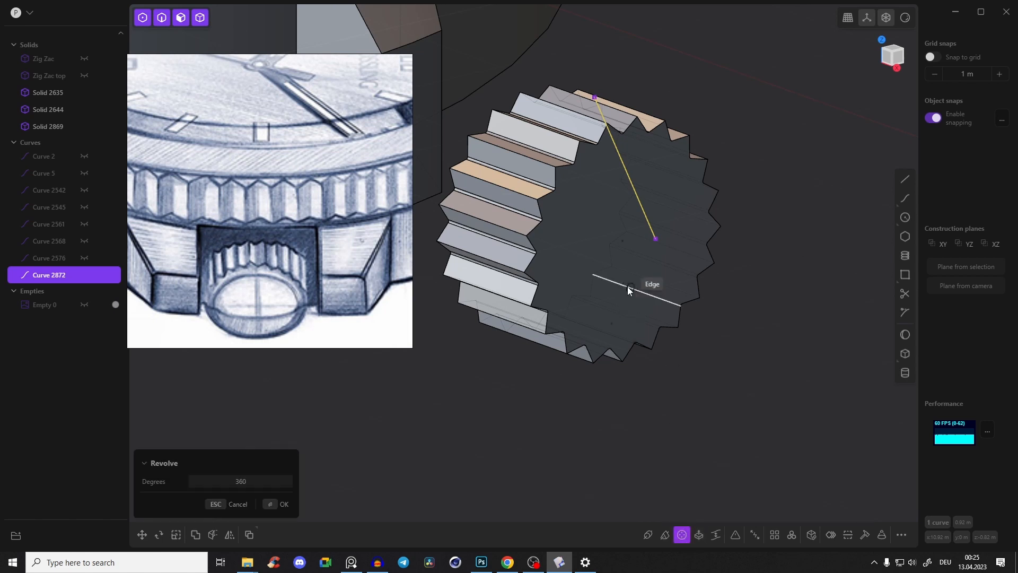
mouse_move(580, 230)
middle_mouse_down()
mouse_move(570, 220)
mouse_move(527, 229)
middle_mouse_up()
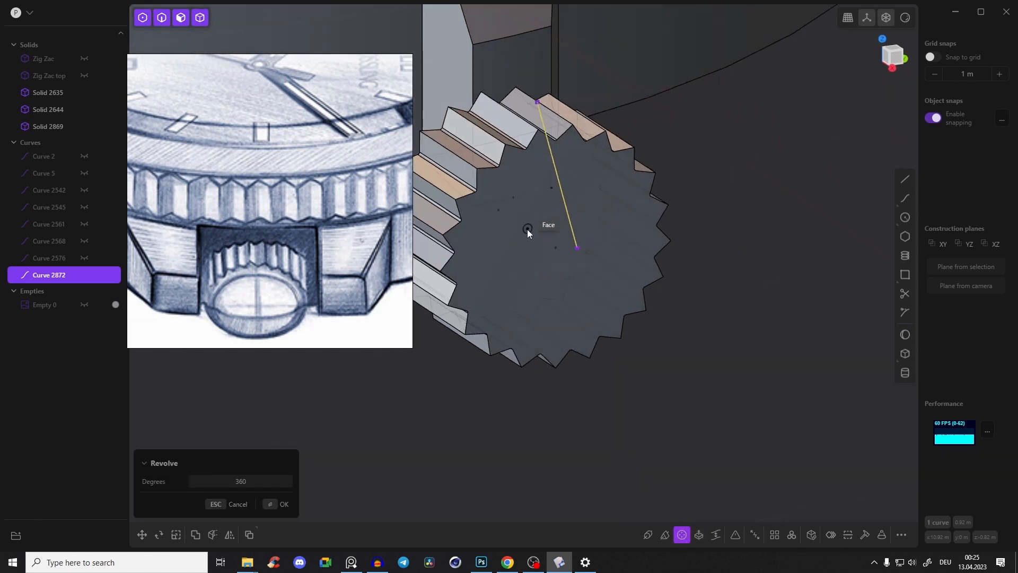
left_click(499, 210)
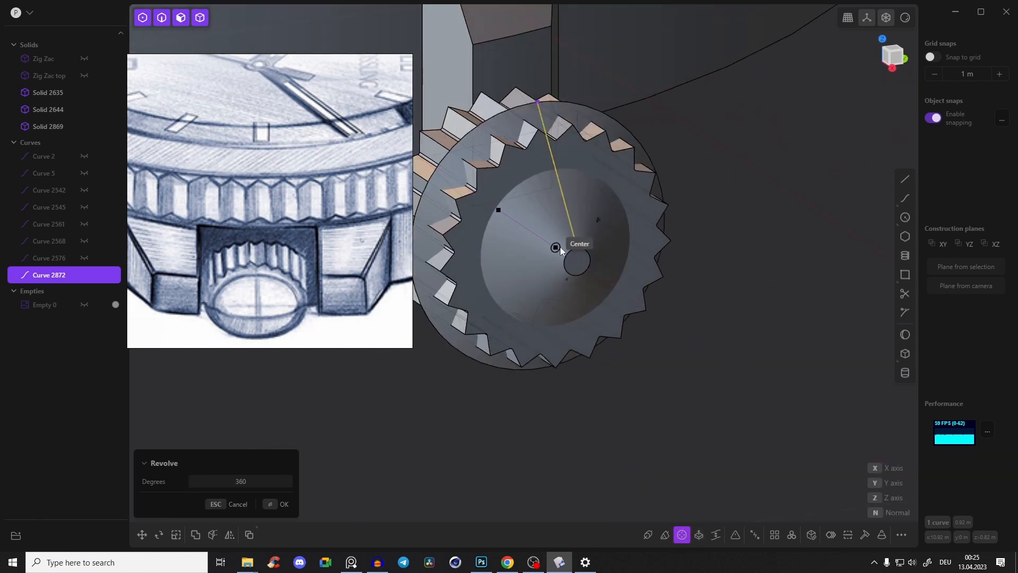
left_click(555, 247)
middle_click_drag(583, 266, 551, 189)
middle_click_drag(639, 173, 795, 192)
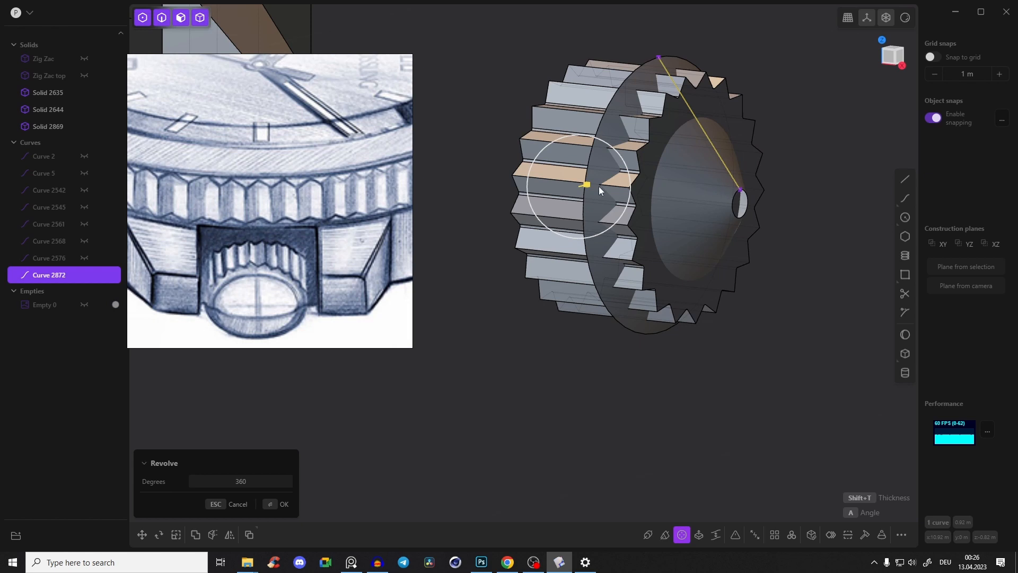
middle_click_drag(613, 244, 710, 27)
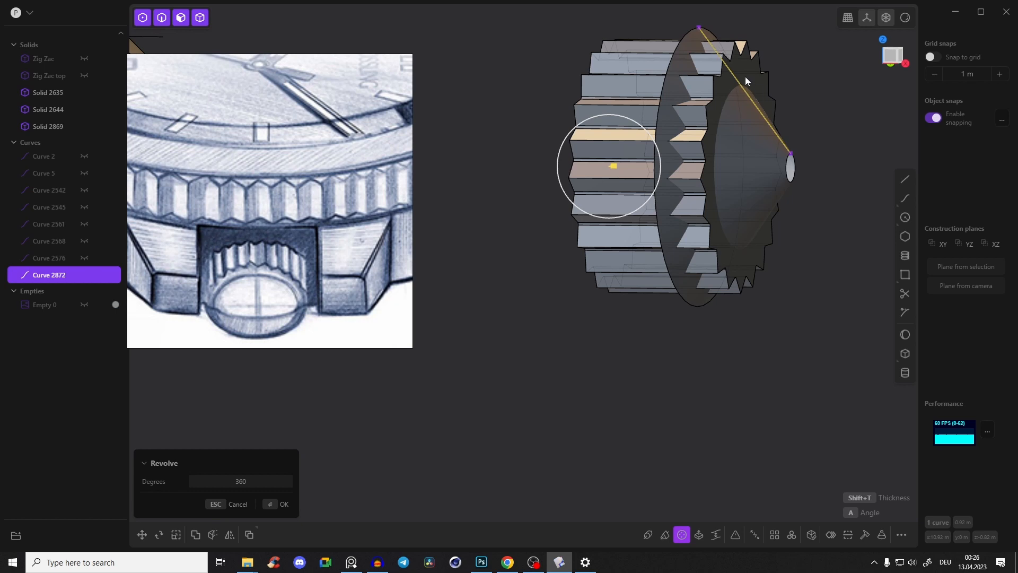
Revolve the slanted profile line 360 degrees into a conical sheet around the crown's outer end
middle_click_drag(745, 76, 676, 161, "shift")
key("Return")
middle_click_drag(721, 135, 745, 159)
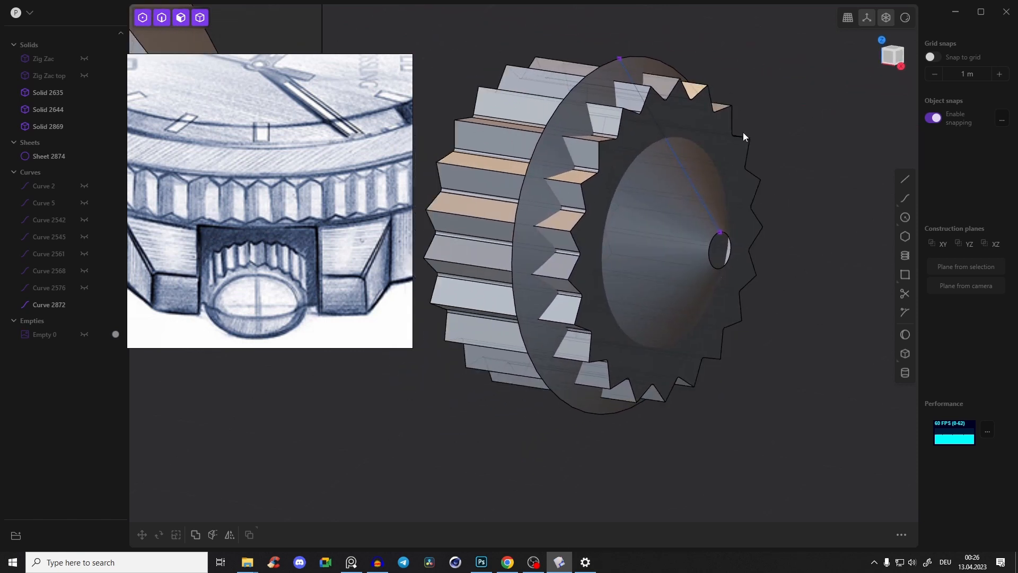
Slice the toothed crown solid with the revolved conical sheet using Boolean, keeping both resulting pieces
left_click(745, 158)
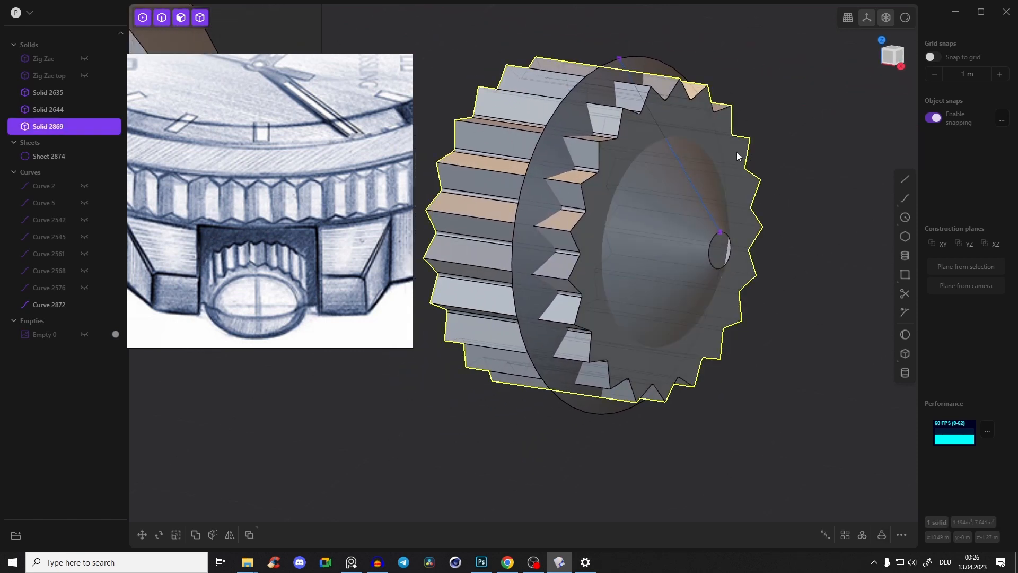
left_click(671, 70)
key("q")
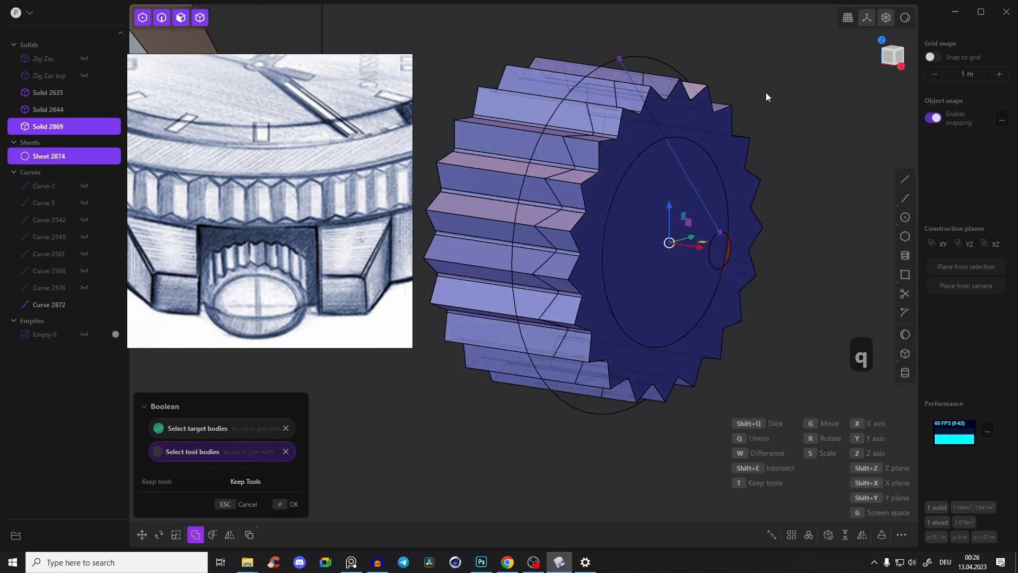
middle_click_drag(771, 94, 758, 180)
right_click(764, 116)
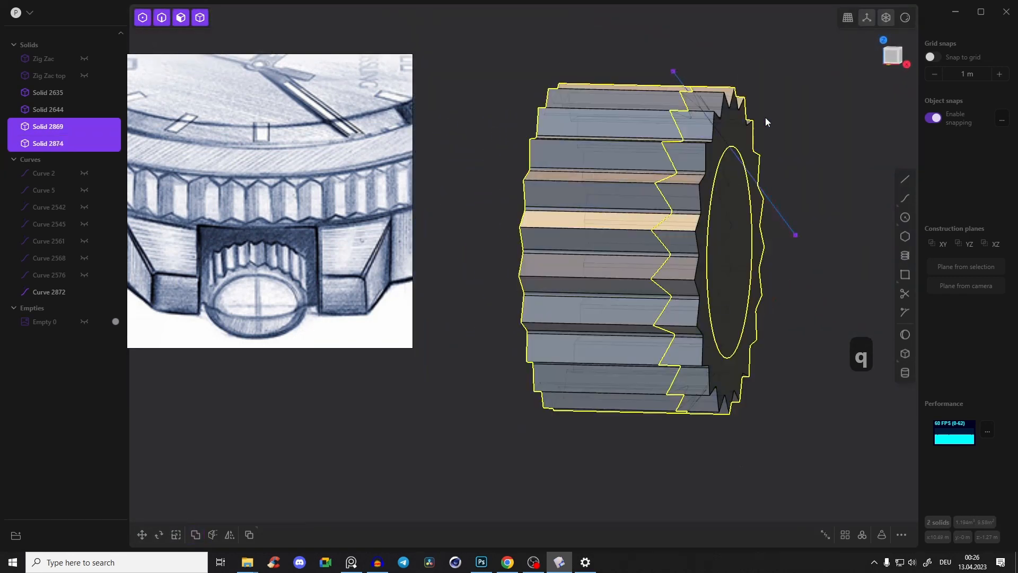
Delete the cut-off outer piece of the crown and the slanted profile line
right_click_drag(757, 117, 704, 126)
left_click(704, 126)
left_click(701, 134)
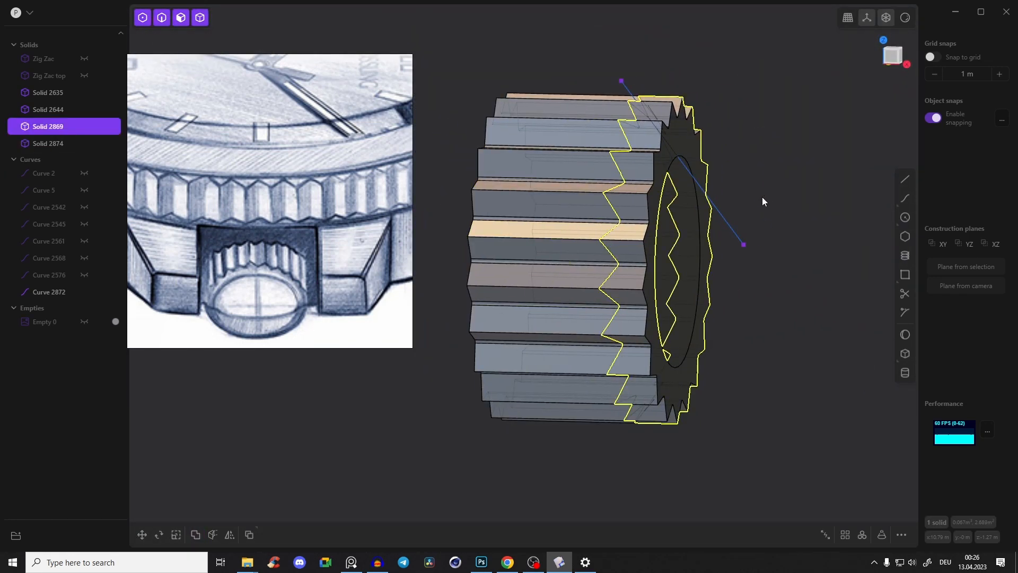
key("x")
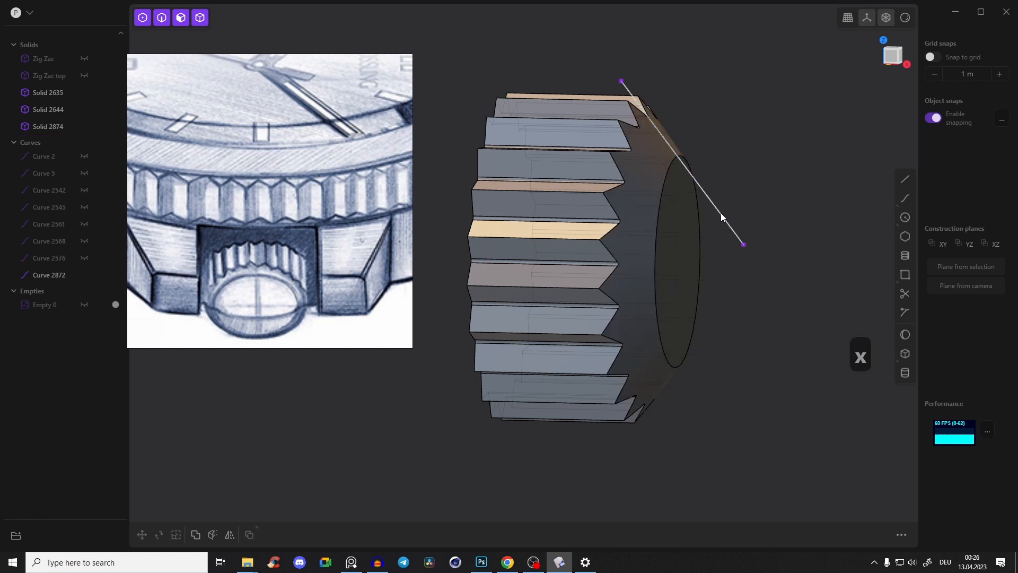
left_click(721, 213)
key("x")
Apply a small fillet to all edges of the toothed crown
right_click_drag(718, 213, 609, 217)
key("2")
left_click(610, 218)
right_click_drag(720, 375, 686, 287)
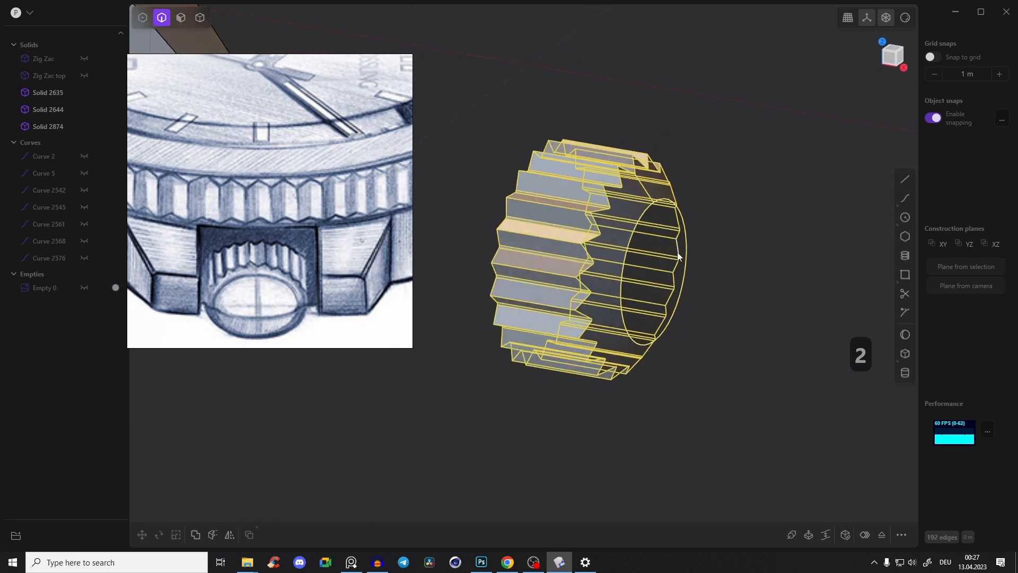
key("b")
left_click(644, 180)
right_click_drag(649, 179, 599, 224)
middle_click_drag(599, 224, 643, 249)
left_click(676, 139)
left_click(622, 207)
middle_click_drag(622, 207, 661, 218)
Compare with the crown in the top-view sketch and move the crown about -3.44 m along X between the crown guards
scroll(315, 275, "down", 5)
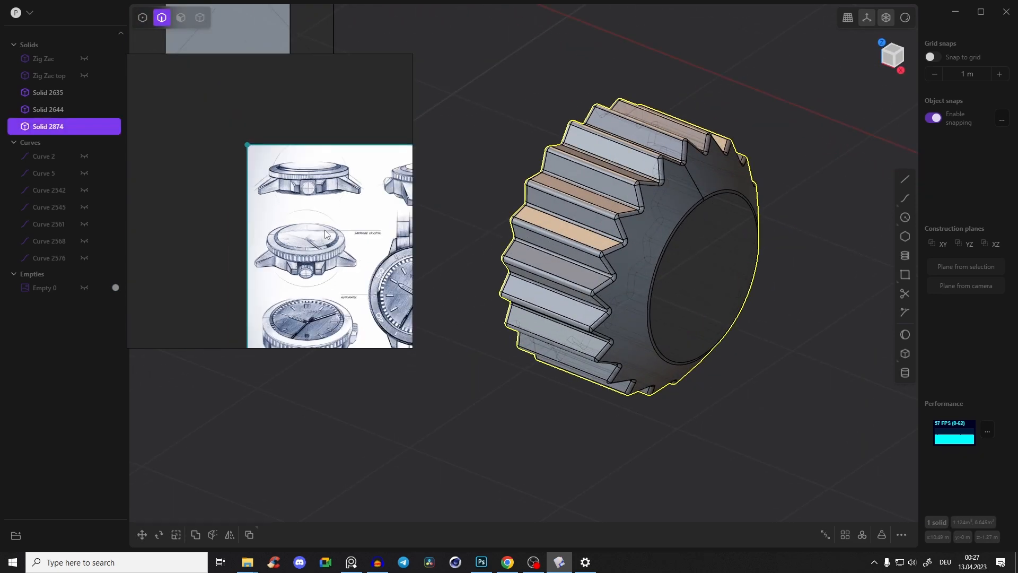
scroll(308, 273, "up", 5)
scroll(323, 276, "up", 5)
middle_click_drag(329, 278, 173, 256)
middle_click_drag(389, 222, 217, 223)
scroll(301, 214, "up", 4)
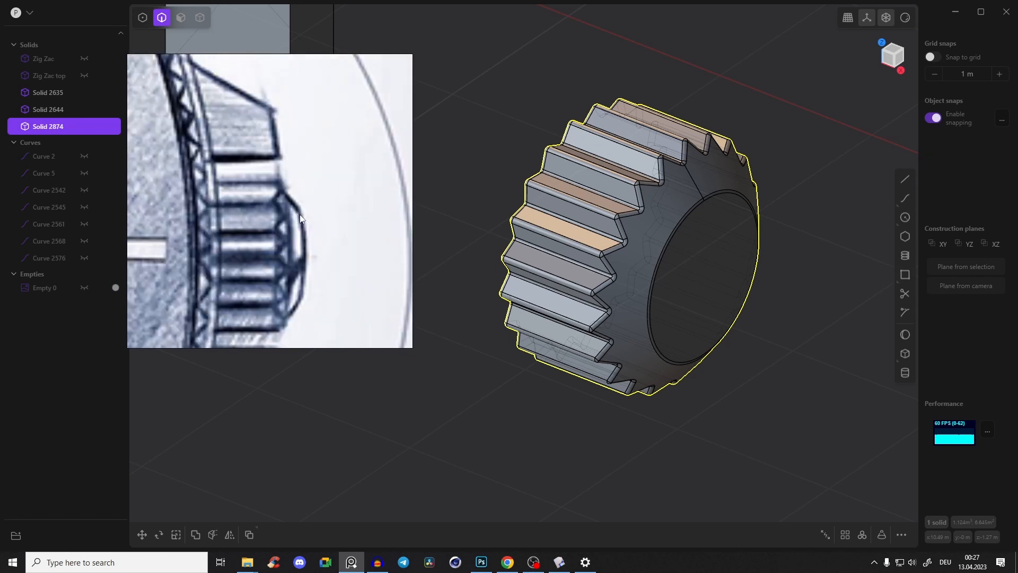
left_click(735, 248)
scroll(736, 248, "down", 3)
scroll(710, 212, "down", 3)
key("alt+z")
scroll(767, 263, "up", 2)
key("g")
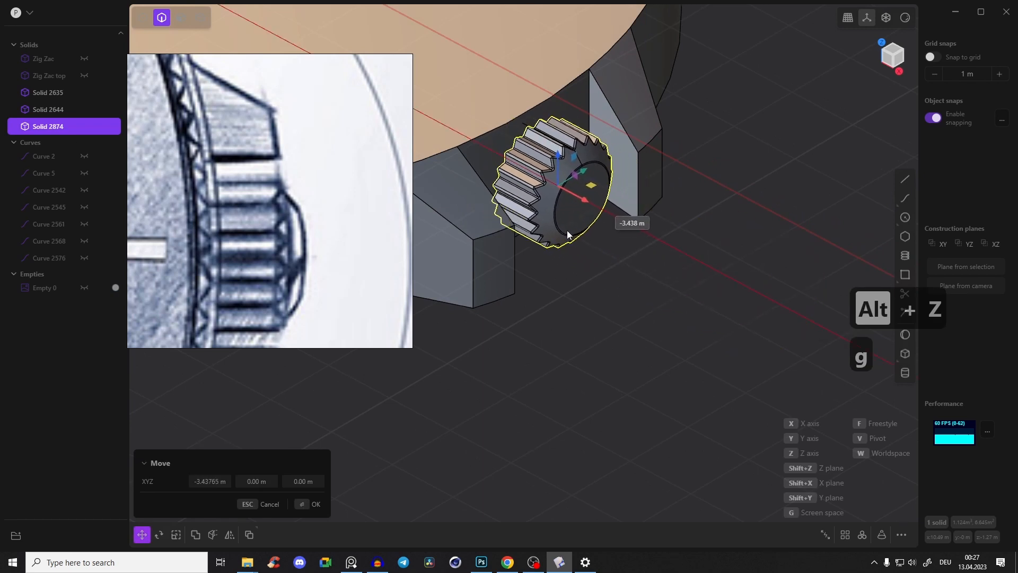
Fine-tune the crown's X offset in the top view to about -3.39 m, checking its position against the reference sketch
middle_click_drag(567, 231, 621, 210)
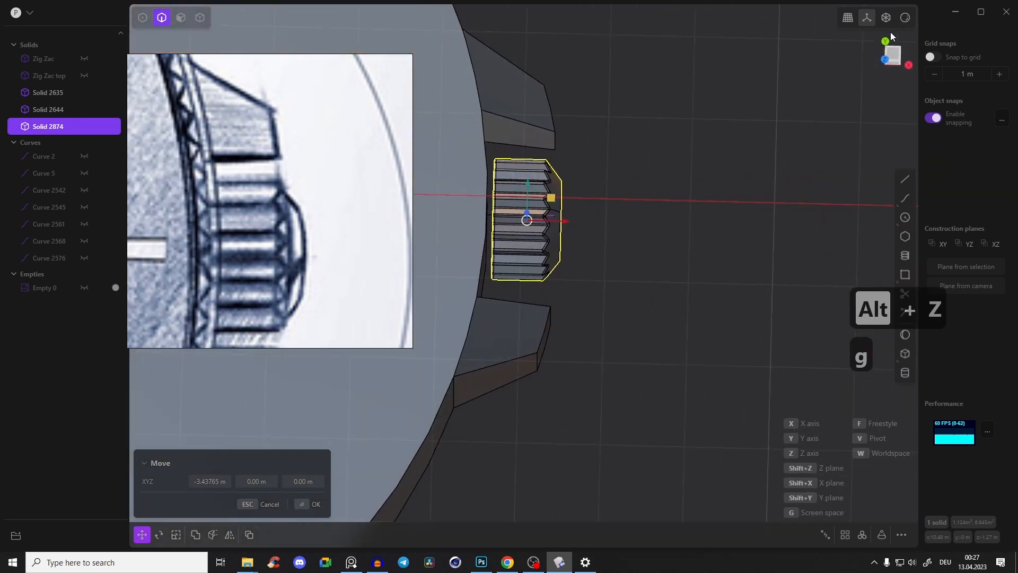
left_click(891, 58)
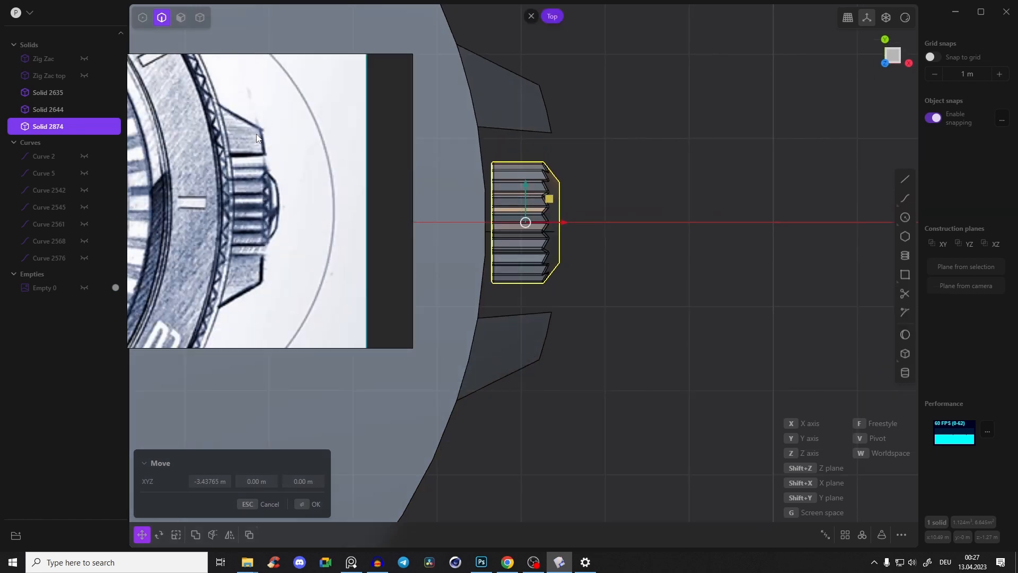
middle_click_drag(600, 179, 636, 197, "shift")
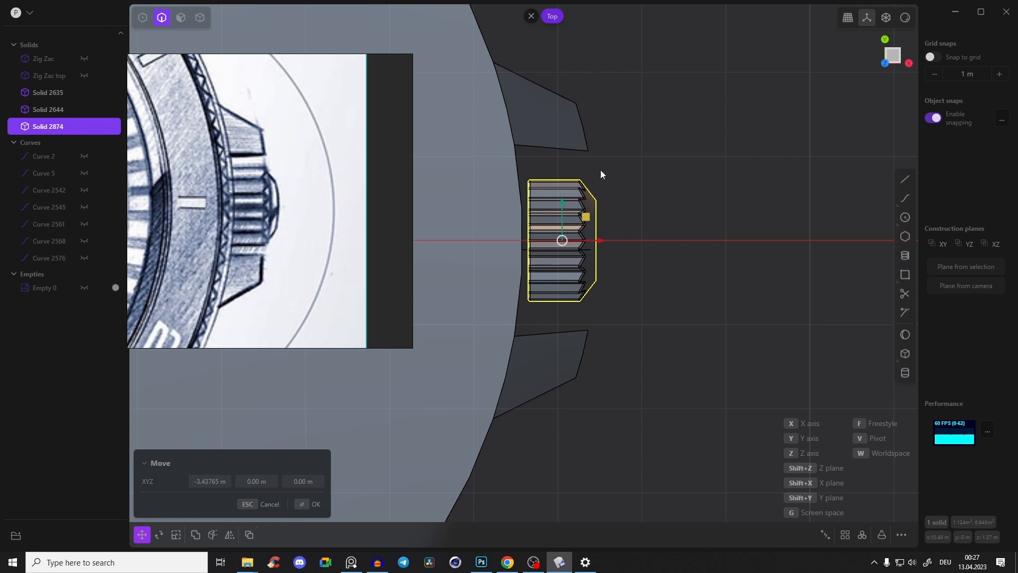
left_click_drag(593, 242, 599, 243)
middle_click_drag(599, 243, 633, 265)
scroll(517, 197, "down", 5)
left_click(326, 228)
scroll(326, 230, "down", 5)
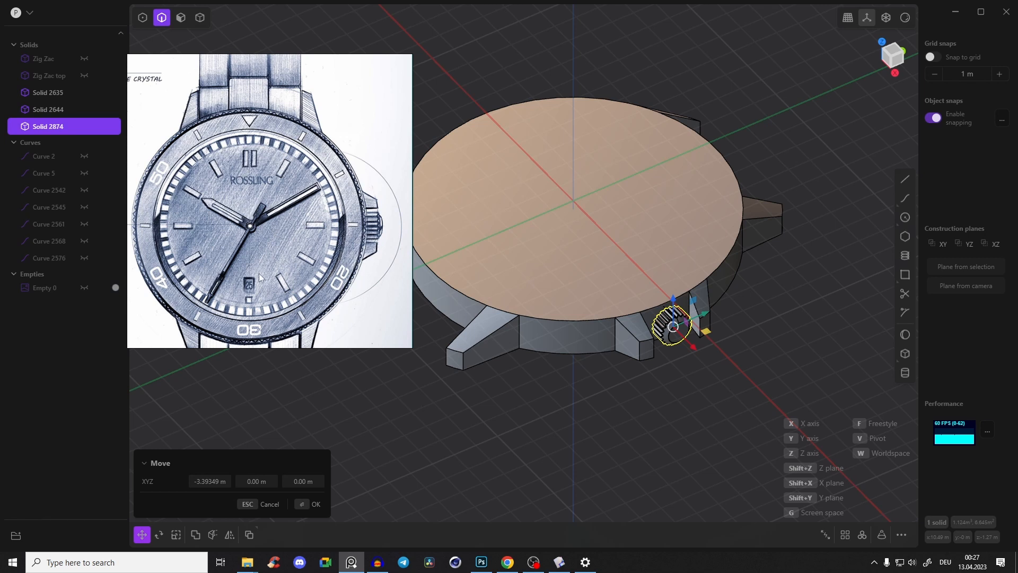
left_click(894, 52)
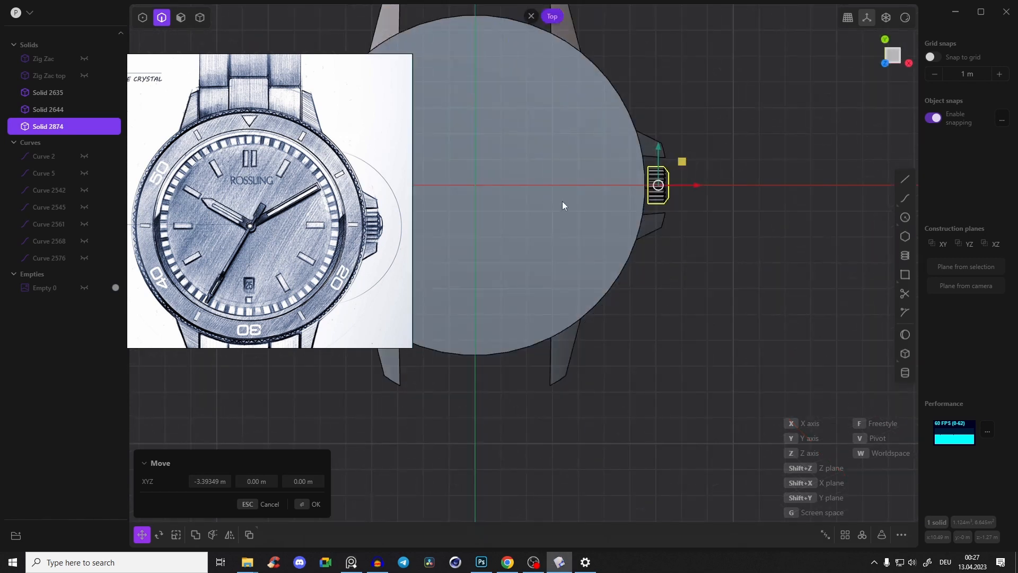
Show the Zig Zac top and Zig Zac solids and the Empty 0 reference image over the dial
left_click(83, 75)
left_click(84, 58)
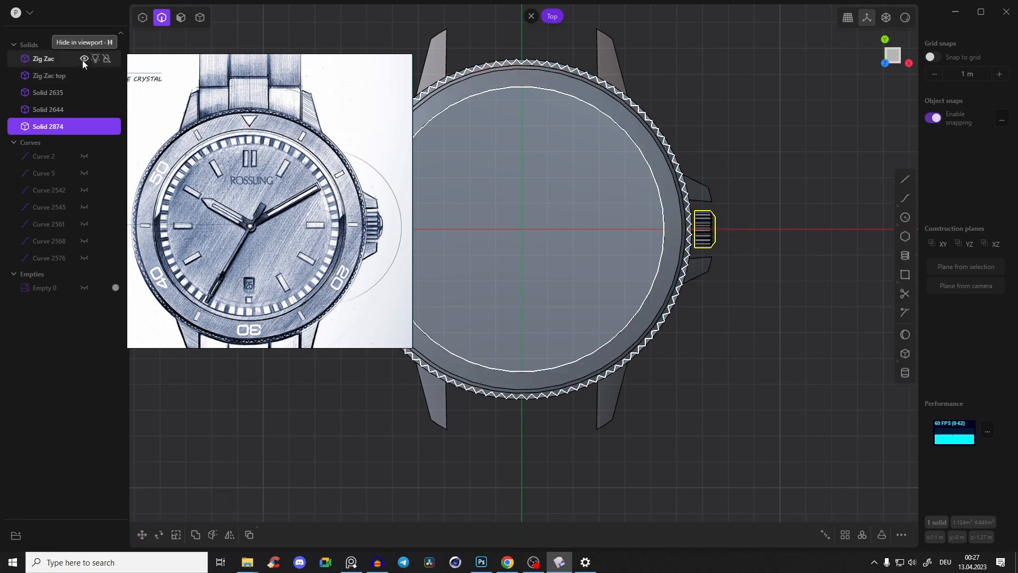
scroll(690, 193, "up", 2)
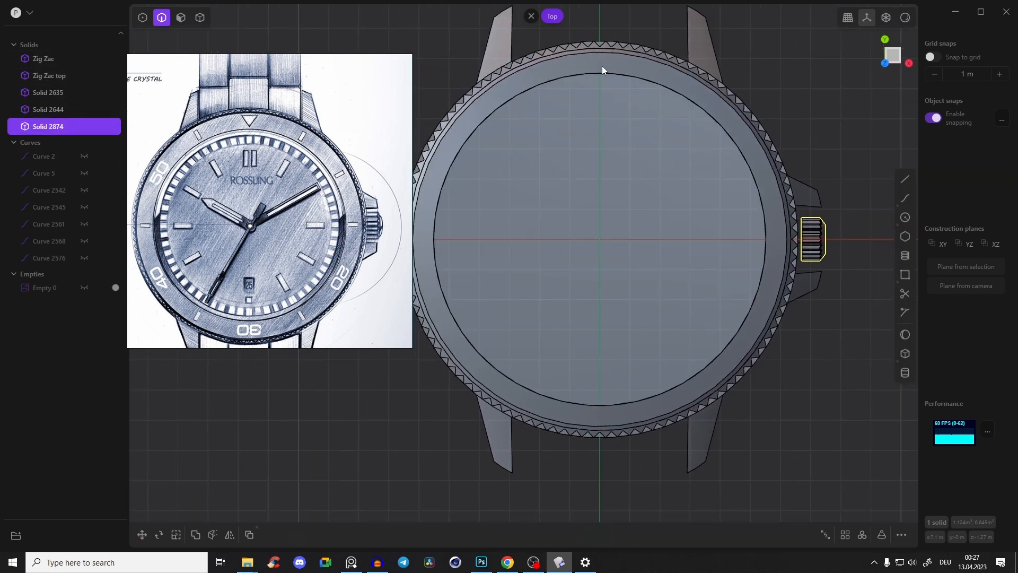
left_click(801, 89)
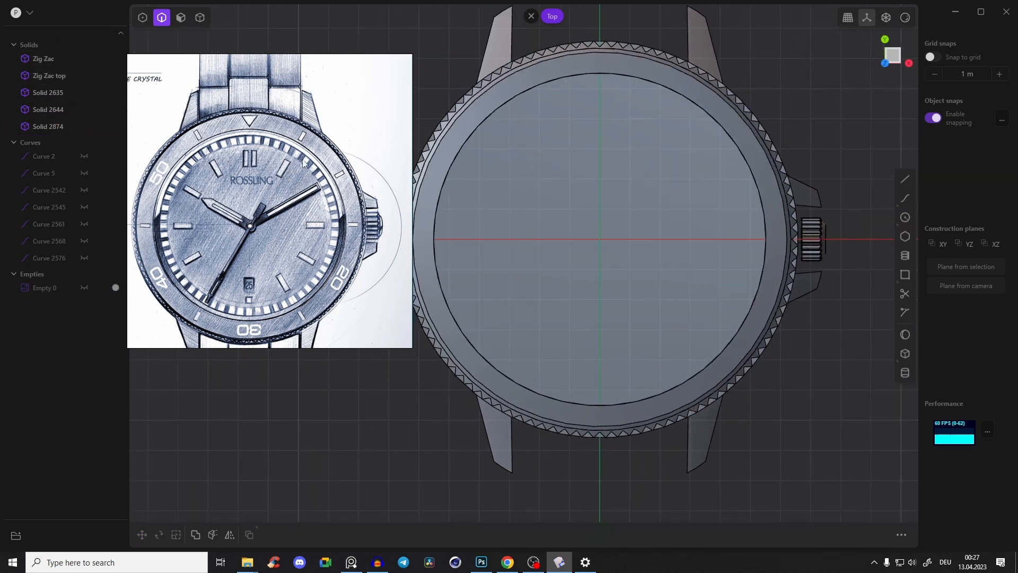
left_click(83, 287)
scroll(694, 225, "up", 4)
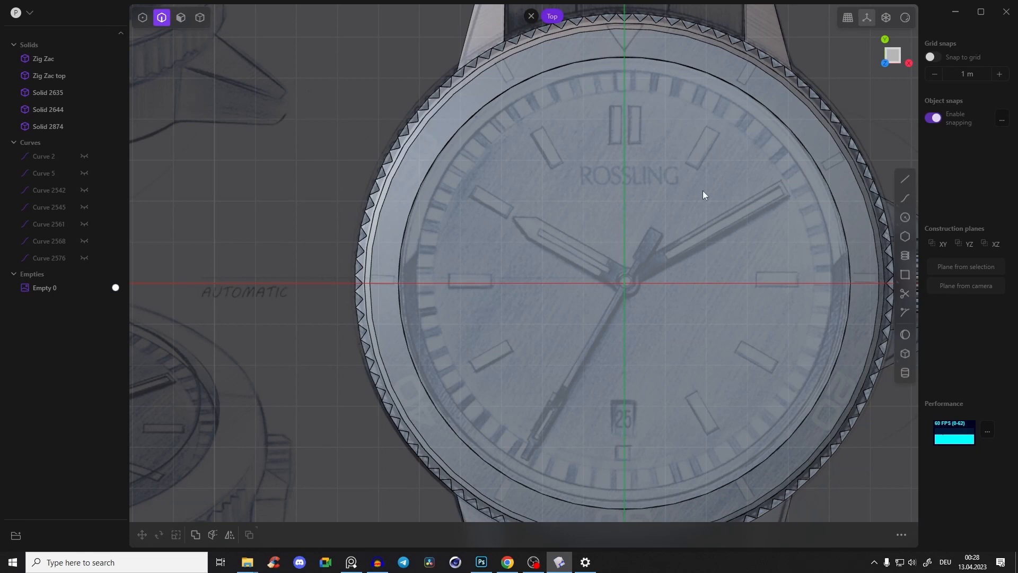
scroll(622, 85, "up", 2)
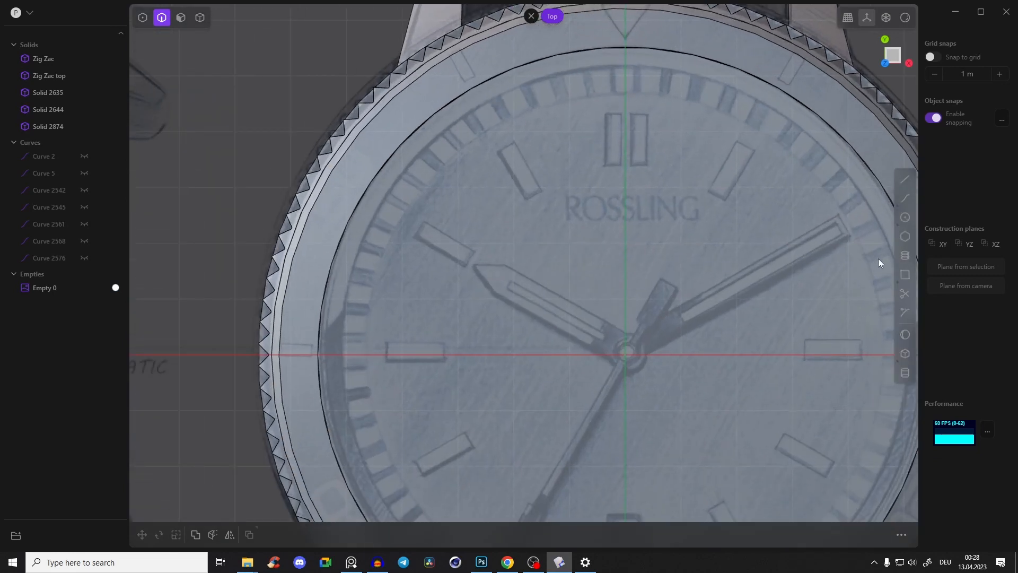
Sketch a centred rectangle about 0.3 m wide and 0.95 m long on the dial at the twelve o'clock marker
left_click(904, 275)
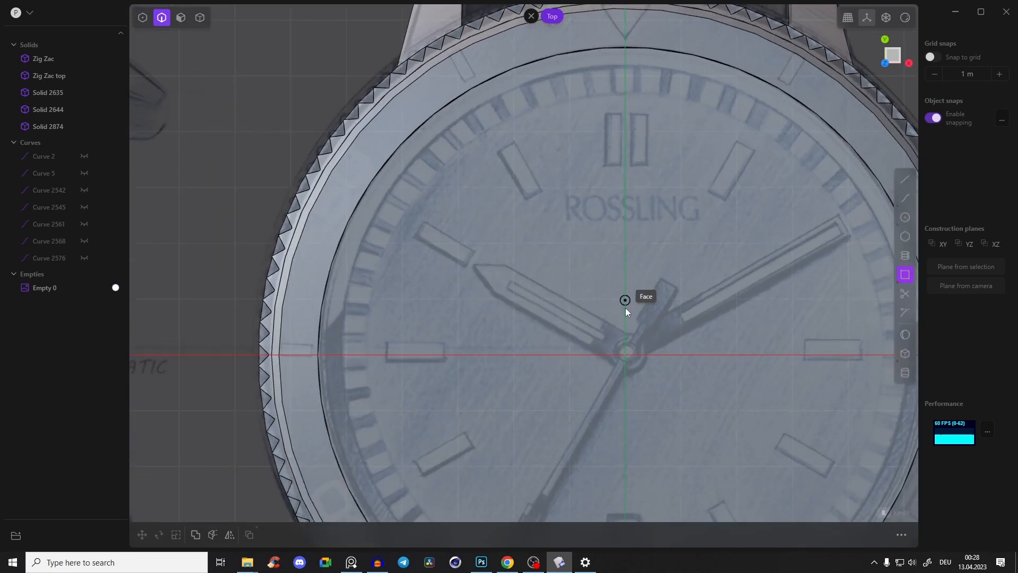
left_click(625, 354)
left_click(626, 141)
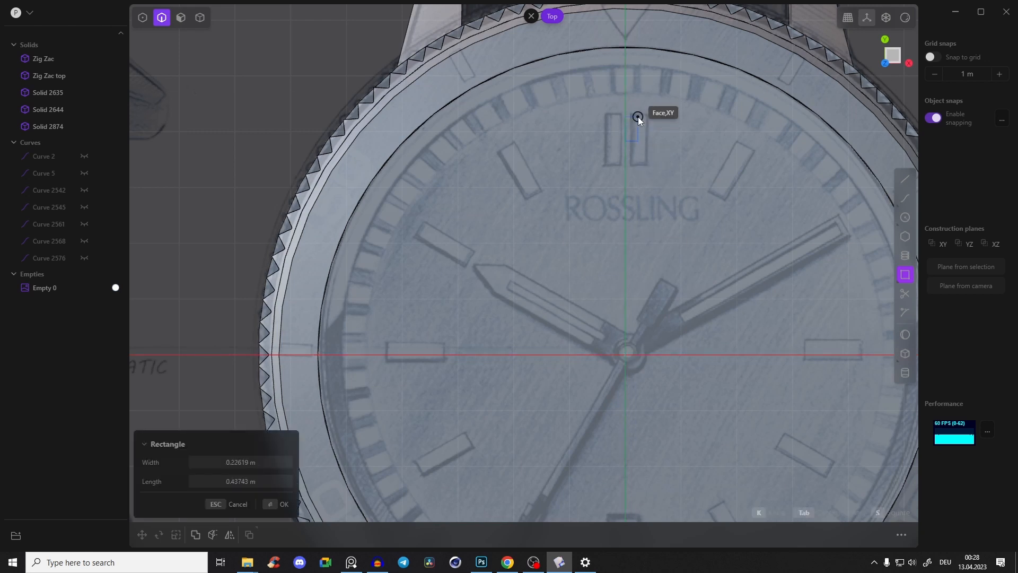
key("Tab")
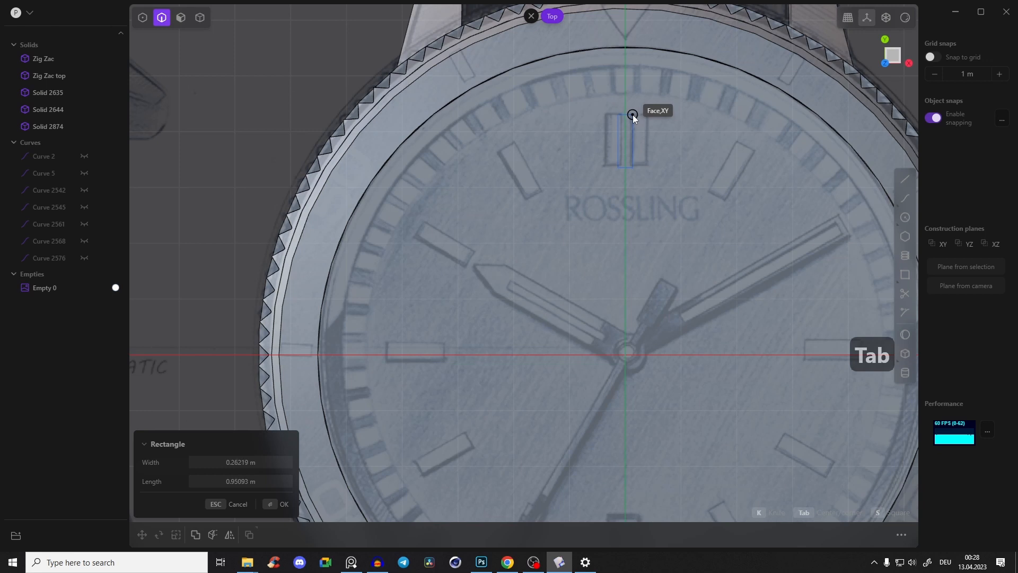
left_click(643, 122)
Move the marker rectangle about 0.03 m along Y and slightly round its corners
key("g")
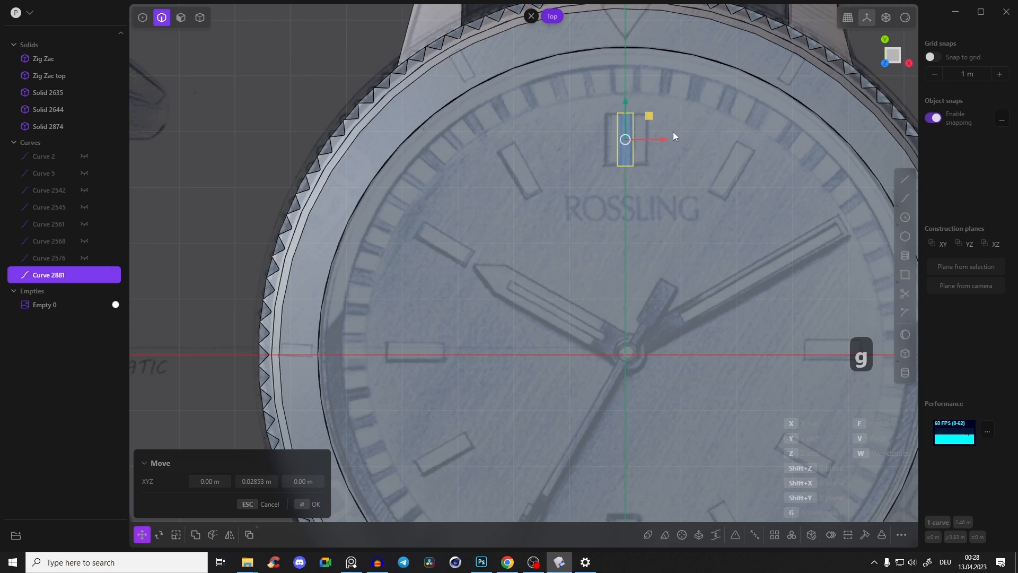
key("b")
left_click(661, 116)
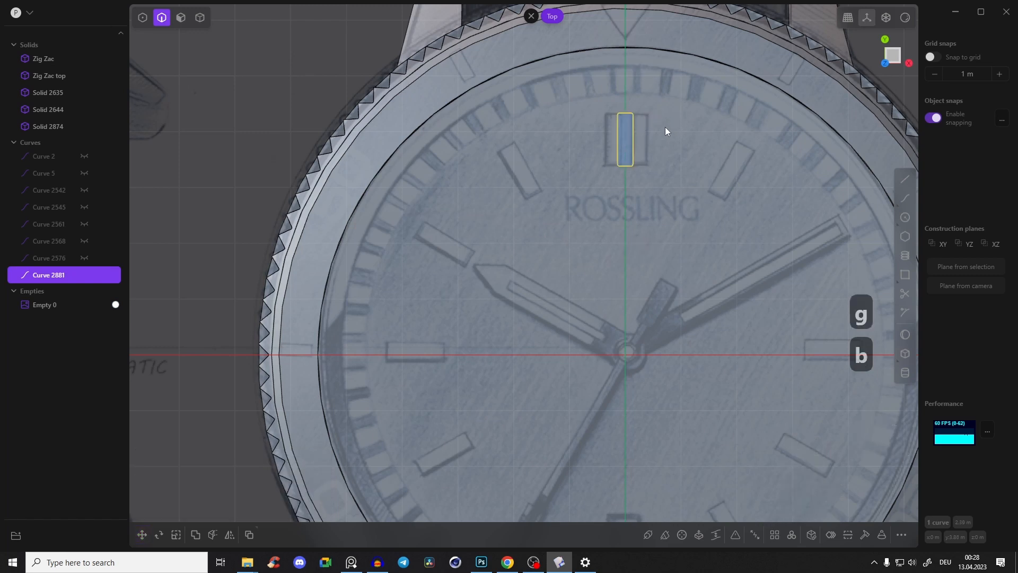
Create a radial array of 12 marker rectangles over 360 degrees around the dial's centre
middle_click_drag(663, 141, 659, 119, "shift")
scroll(659, 119, "down", 4)
mouse_move(662, 171)
middle_mouse_down("shift")
mouse_move(635, 95)
mouse_move(654, 125)
mouse_move(643, 167)
middle_mouse_up("shift")
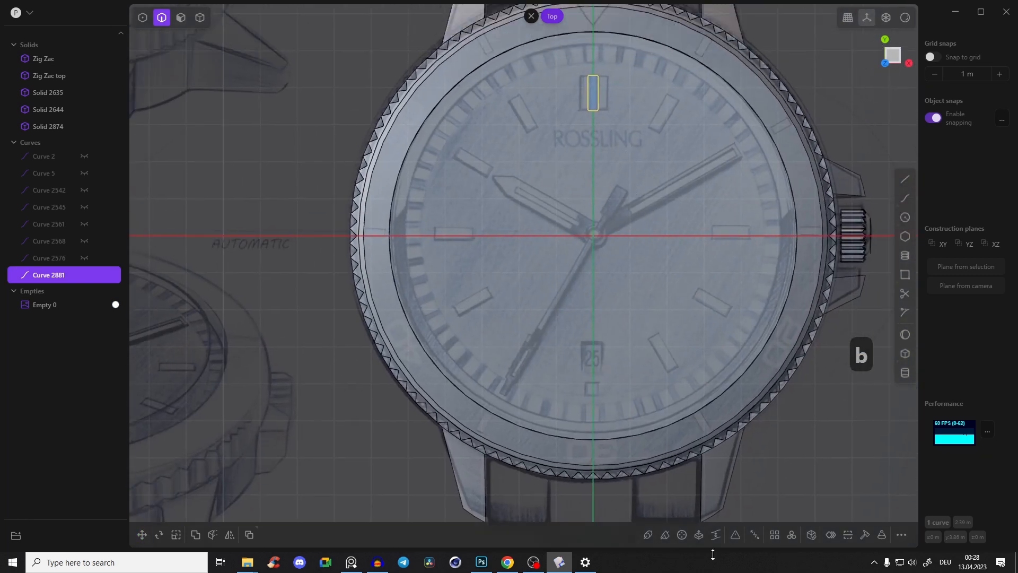
left_click(792, 534)
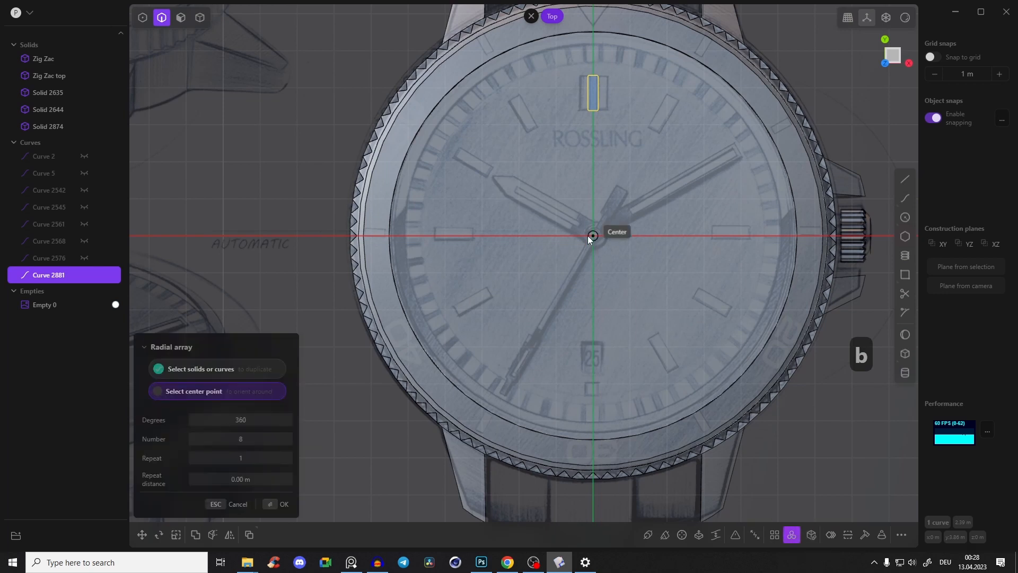
left_click(588, 237)
scroll(236, 438, "up", 5, "shift")
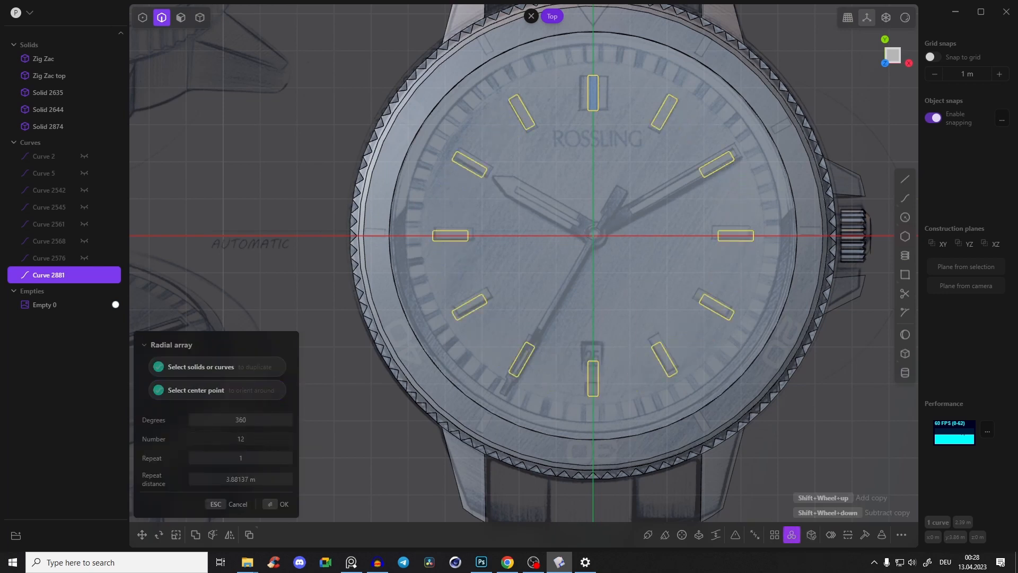
middle_click_drag(496, 232, 495, 246, "shift")
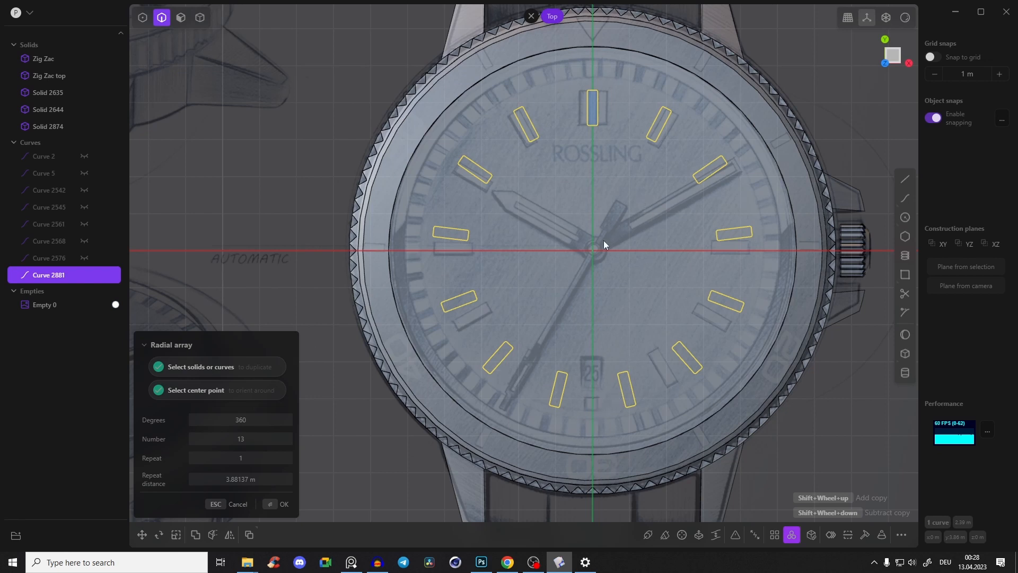
scroll(243, 440, "down", 1, "shift")
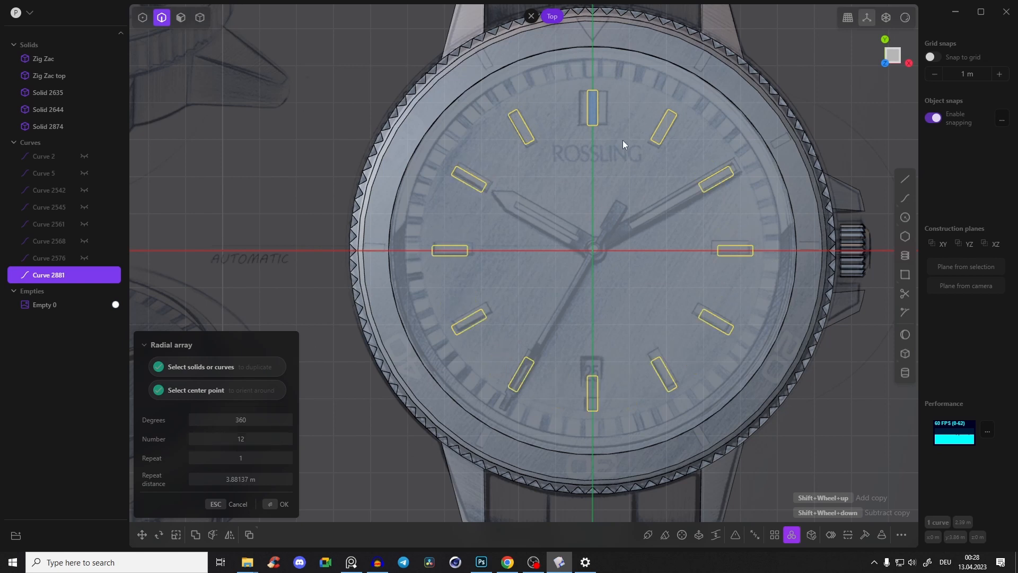
key("Return")
Move the twelve o'clock marker about -0.24 m along X onto the left bar of the double marker in the reference
scroll(612, 116, "up", 5)
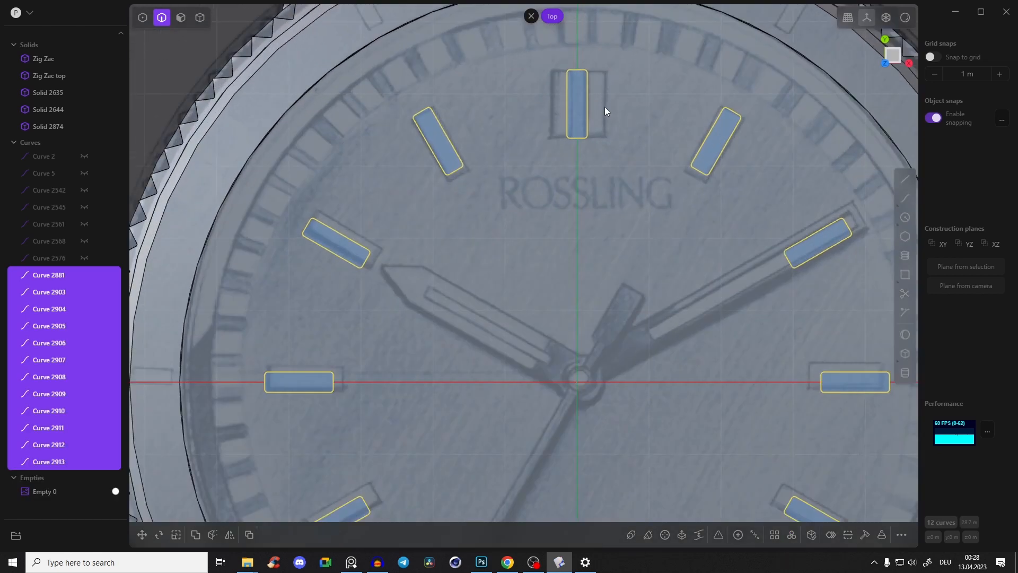
left_click(589, 104)
scroll(585, 104, "up", 4)
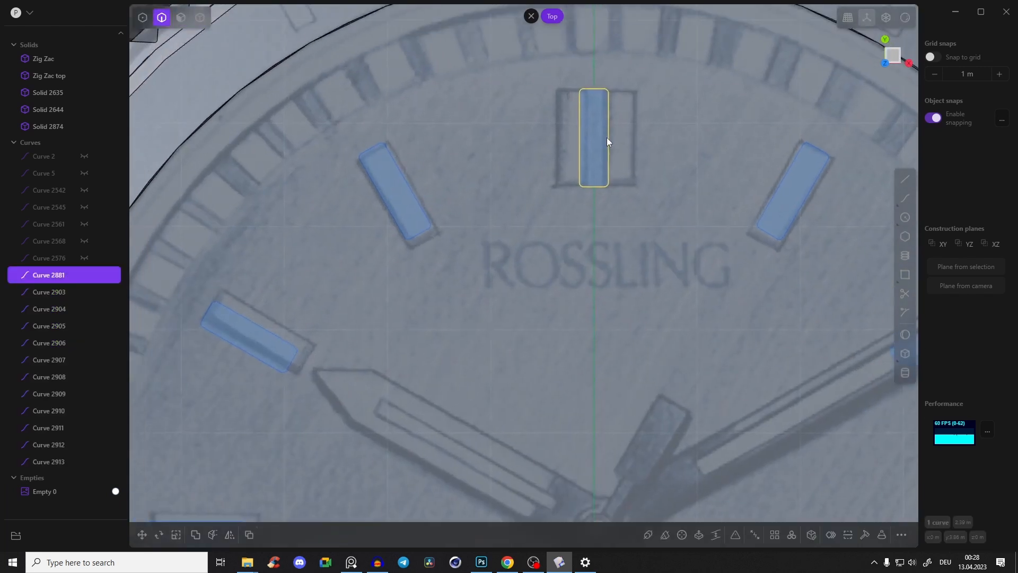
key("g")
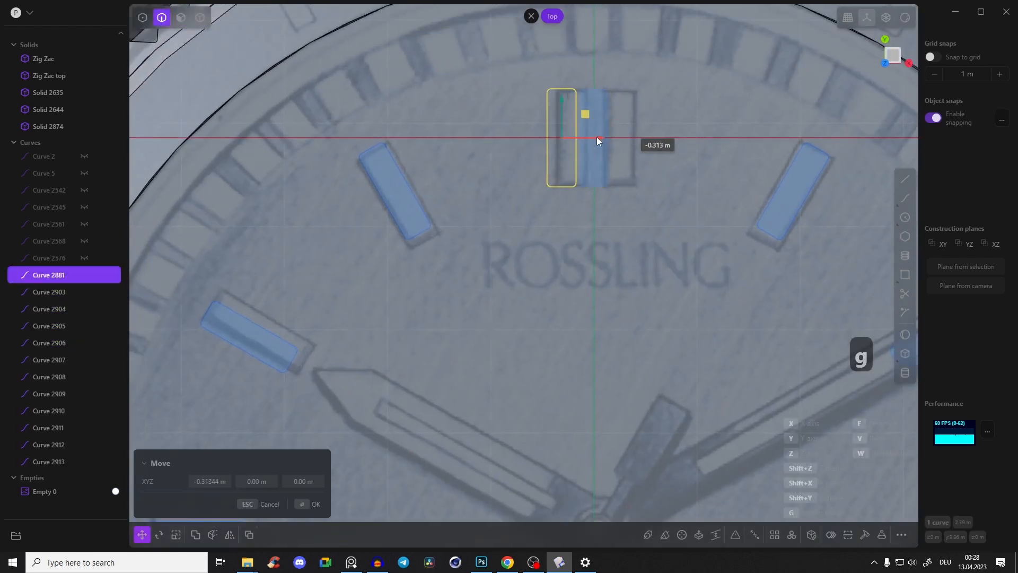
left_click(622, 139)
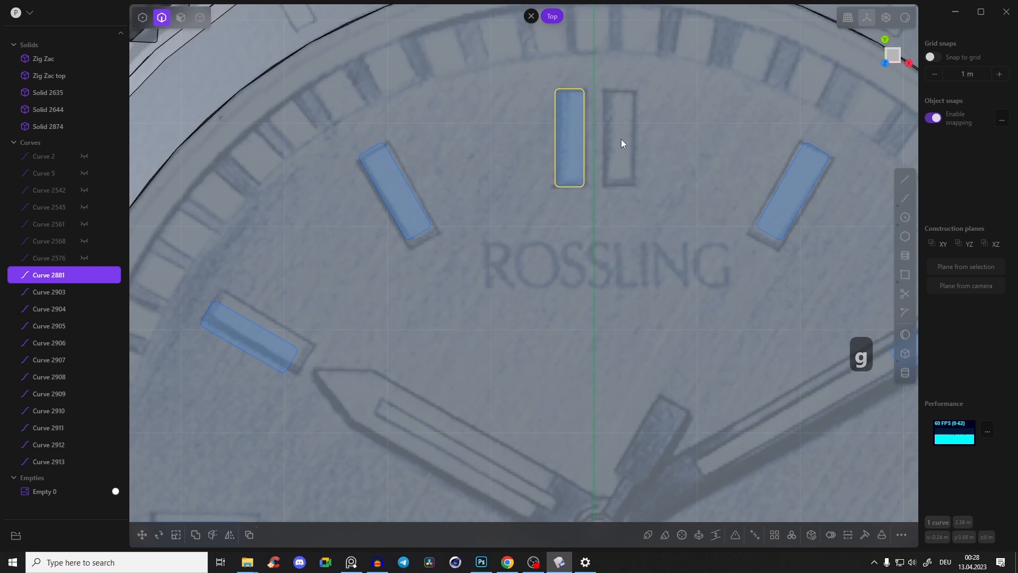
Mirror the shifted twelve o'clock marker across the vertical centre axis to form the second bar
key("alt+x")
key("x")
left_click(621, 139)
Shorten the six o'clock marker by moving its inner-end vertices along Y below the date window in the reference
middle_click_drag(670, 221, 626, 150, "shift")
key("1")
left_click_drag(523, 195, 625, 277)
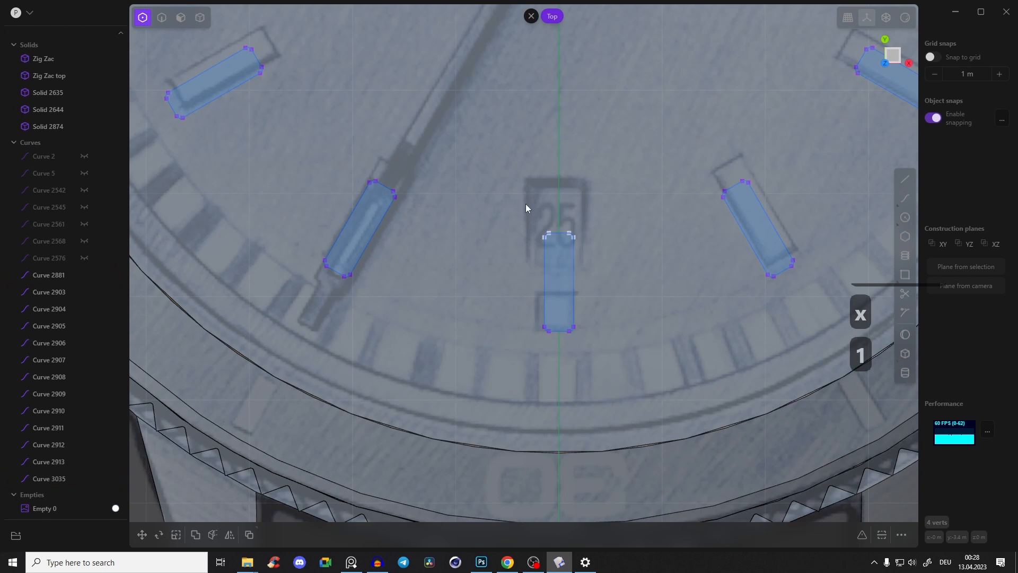
key("g")
left_click_drag(576, 249, 578, 256)
right_click(619, 236)
Move all 13 hour marker outlines about -0.42 m along Z onto the dial face
scroll(556, 227, "down", 5)
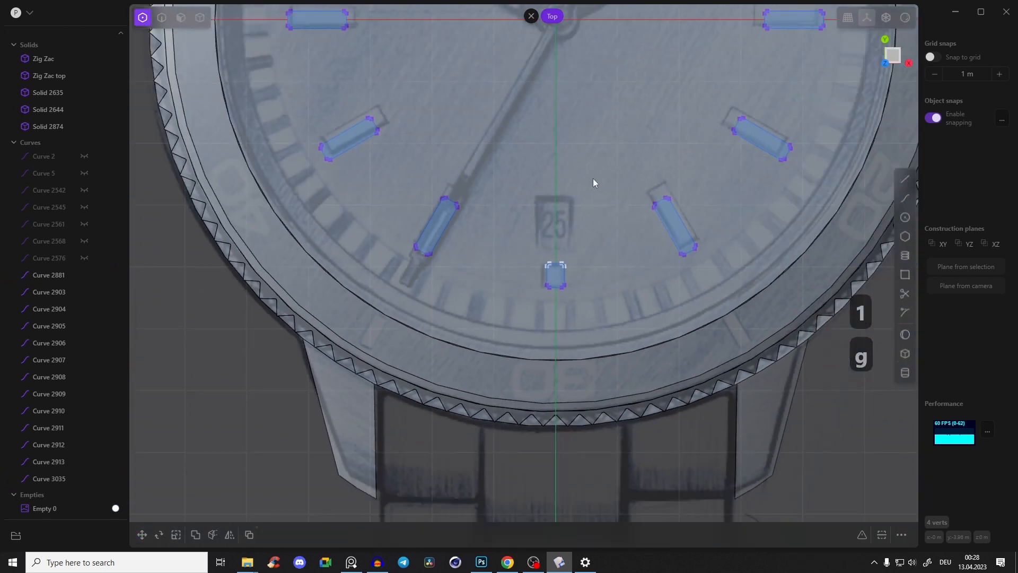
scroll(609, 184, "down", 8)
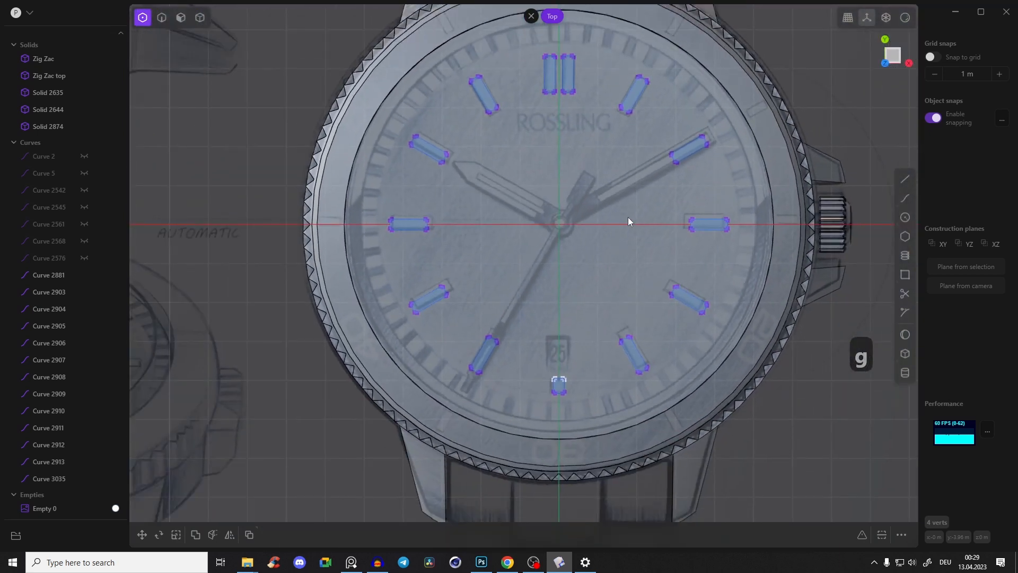
middle_click_drag(628, 218, 507, 163)
key("2")
left_click(466, 163)
left_click(423, 203)
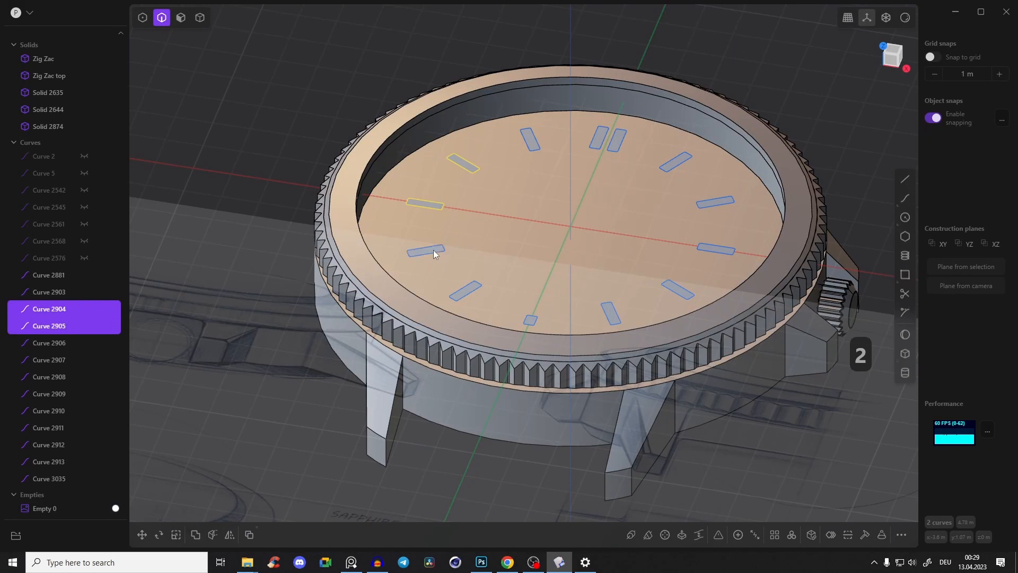
left_click(432, 250)
left_click(464, 290)
left_click_drag(579, 260, 705, 334)
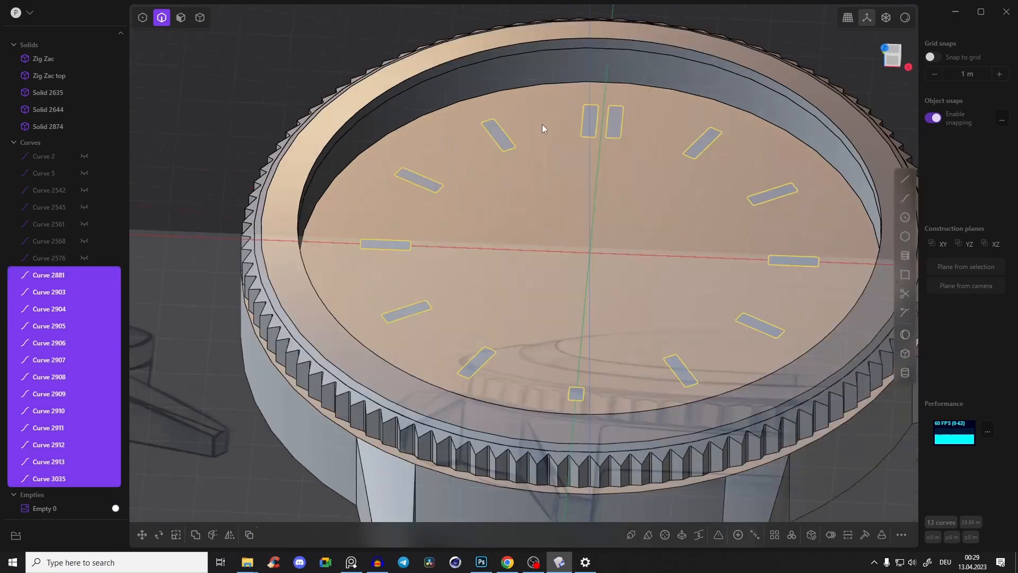
middle_click_drag(541, 124, 515, 98)
key("g")
left_click_drag(598, 237, 653, 255)
right_click(695, 243)
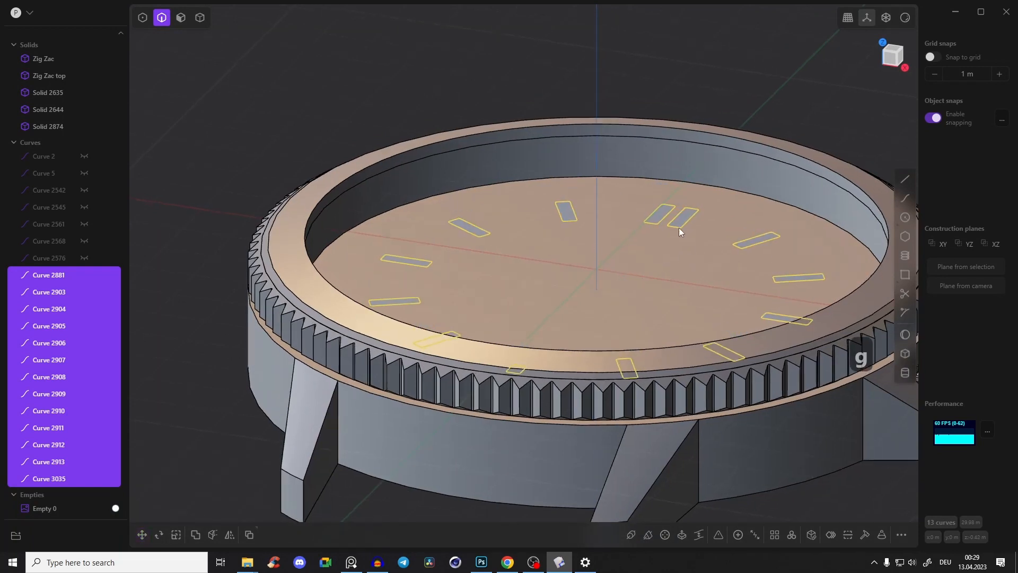
Extrude all 13 hour marker regions about 0.056 m upward from the dial as separate solids
middle_click_drag(612, 207, 606, 222)
key("3")
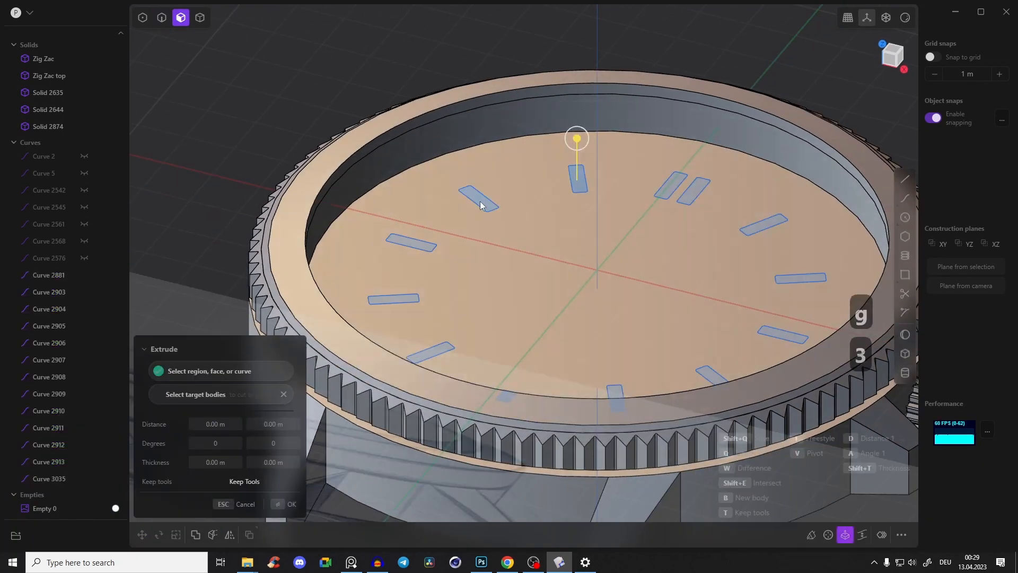
left_click(402, 299)
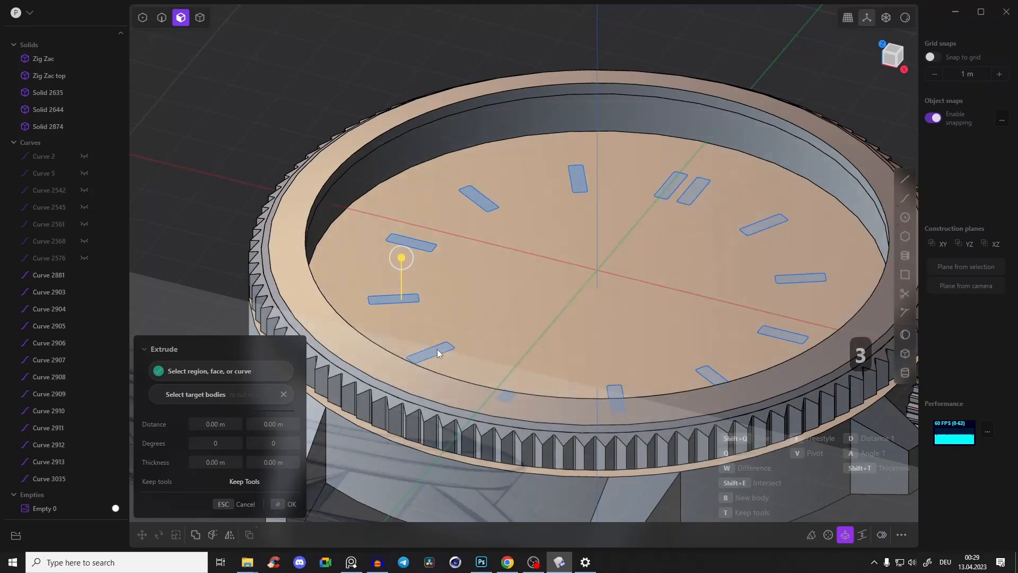
left_click(436, 350)
middle_click_drag(467, 343, 517, 379)
left_click(510, 400)
left_click(614, 427)
left_click(716, 387)
left_click(766, 311)
left_click(782, 228)
left_click(746, 138)
left_click(660, 92)
left_click(561, 82)
left_click(540, 85)
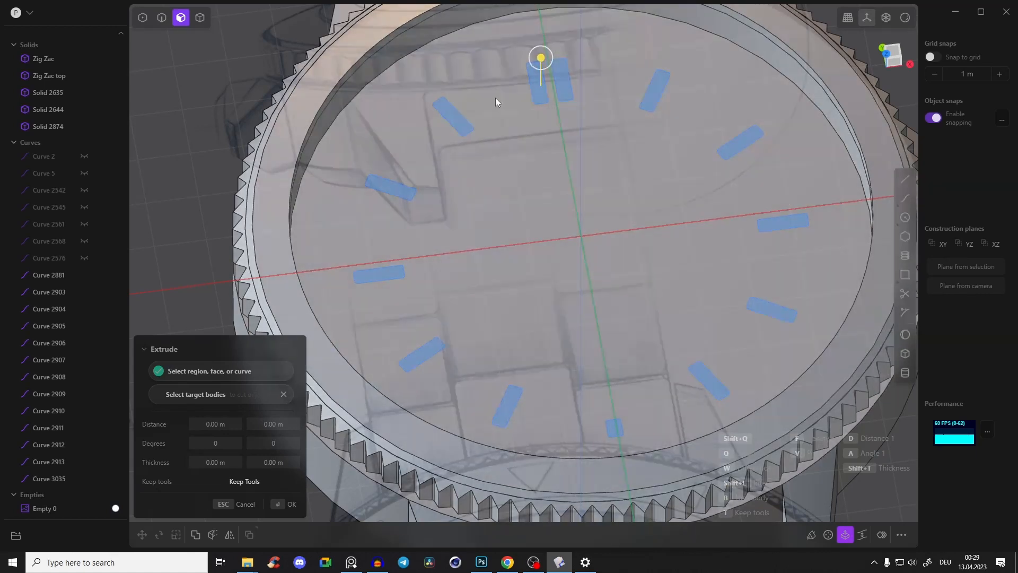
left_click(454, 116)
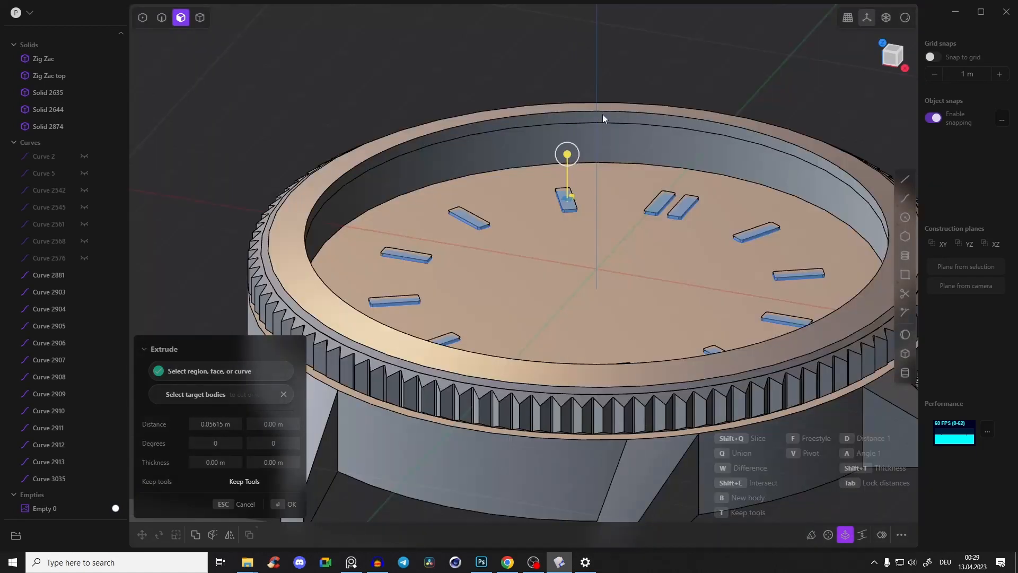
key("Return")
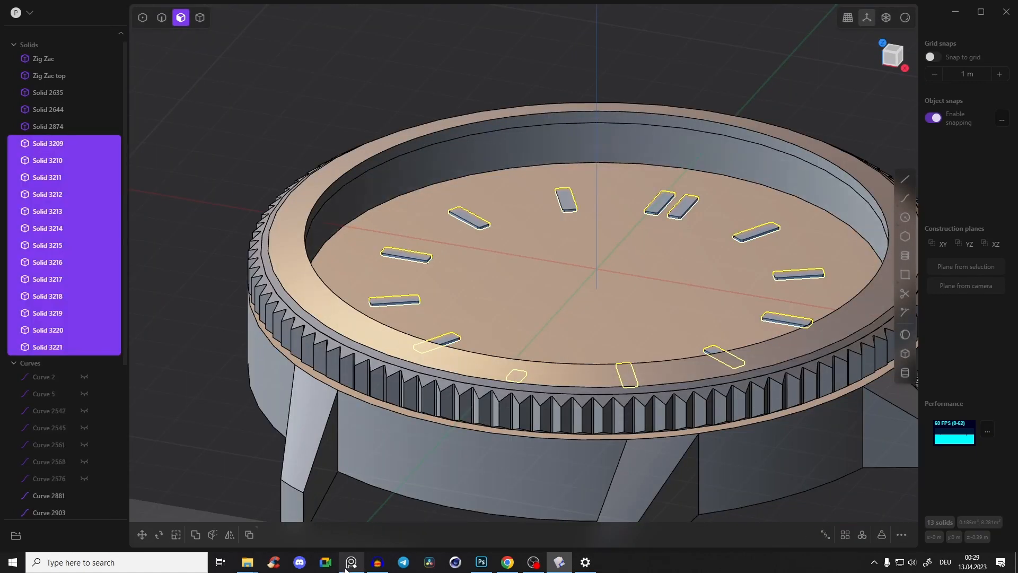
Compare the extruded hour markers with the dial in the front-view reference sketch in the image viewer
left_click(351, 562)
middle_click_drag(256, 231, 271, 246)
scroll(266, 208, "down", 2)
scroll(253, 190, "up", 2)
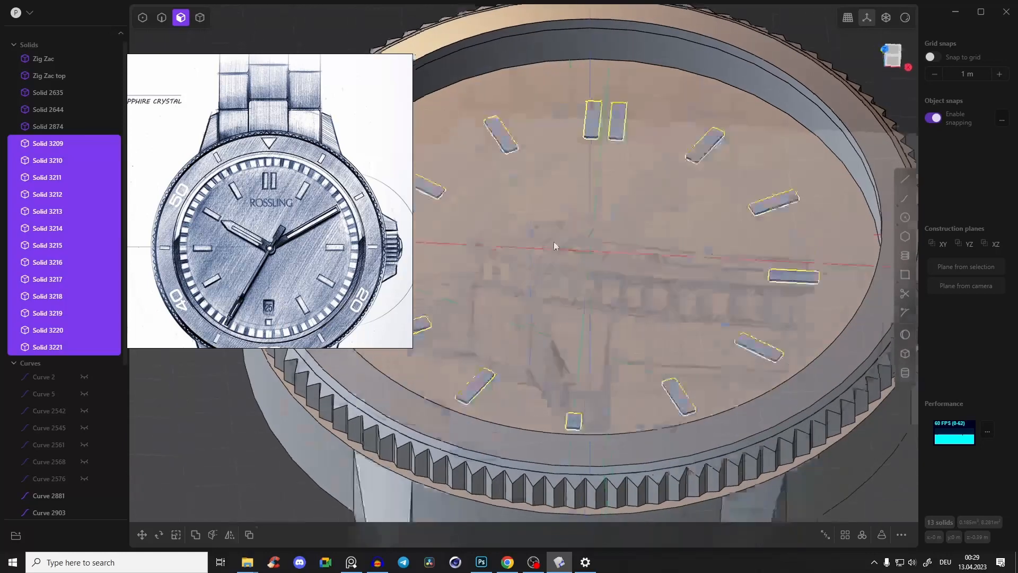
scroll(554, 242, "down", 3)
middle_click_drag(554, 243, 655, 185)
scroll(529, 150, "up", 4)
middle_click_drag(570, 234, 583, 217)
left_click(651, 171)
middle_click_drag(651, 170, 475, 232)
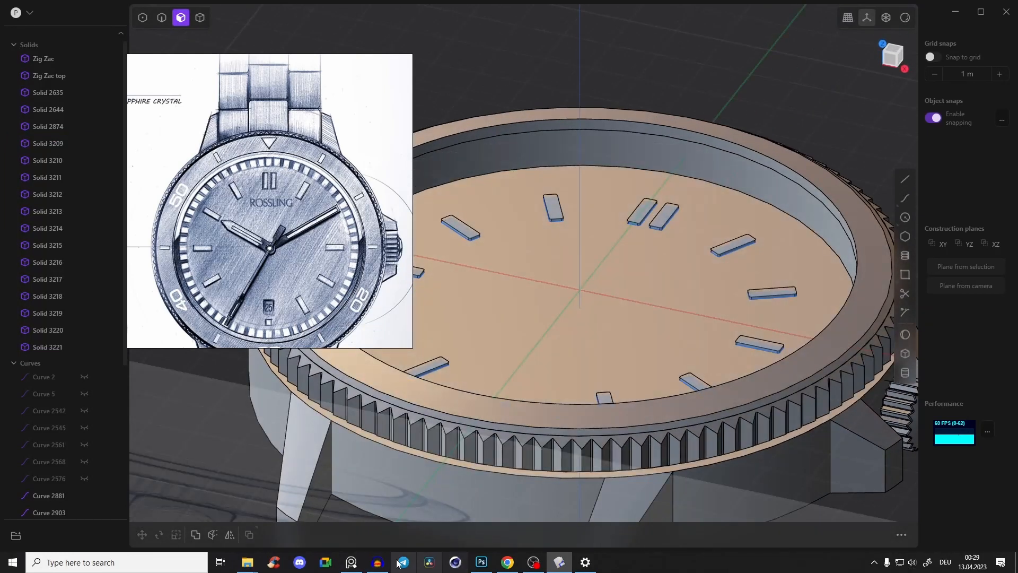
left_click(354, 566)
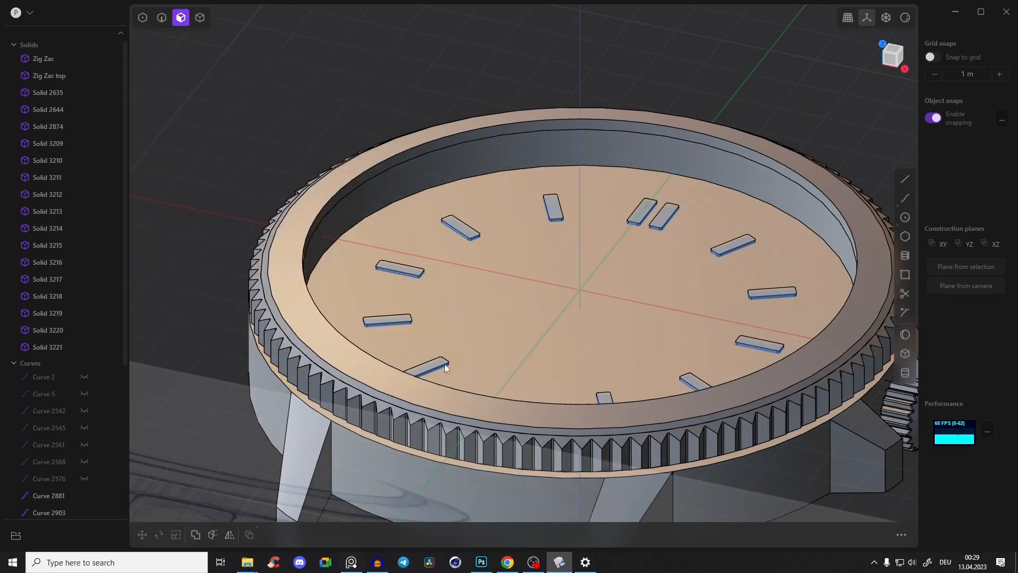
Delete the 13 hour marker outline curves, keeping the extruded marker solids
key("2")
left_click(454, 232)
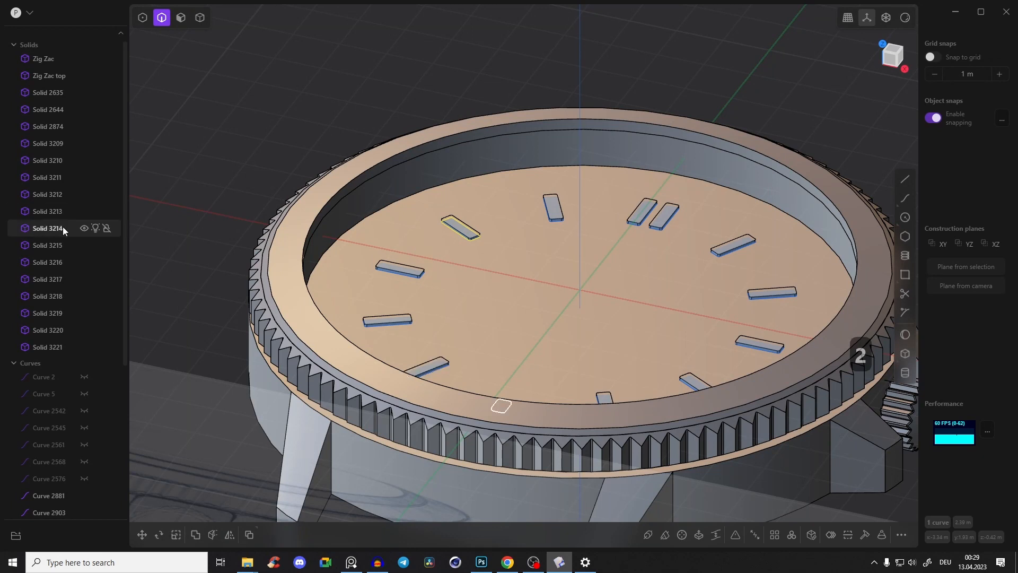
scroll(74, 241, "down", 4)
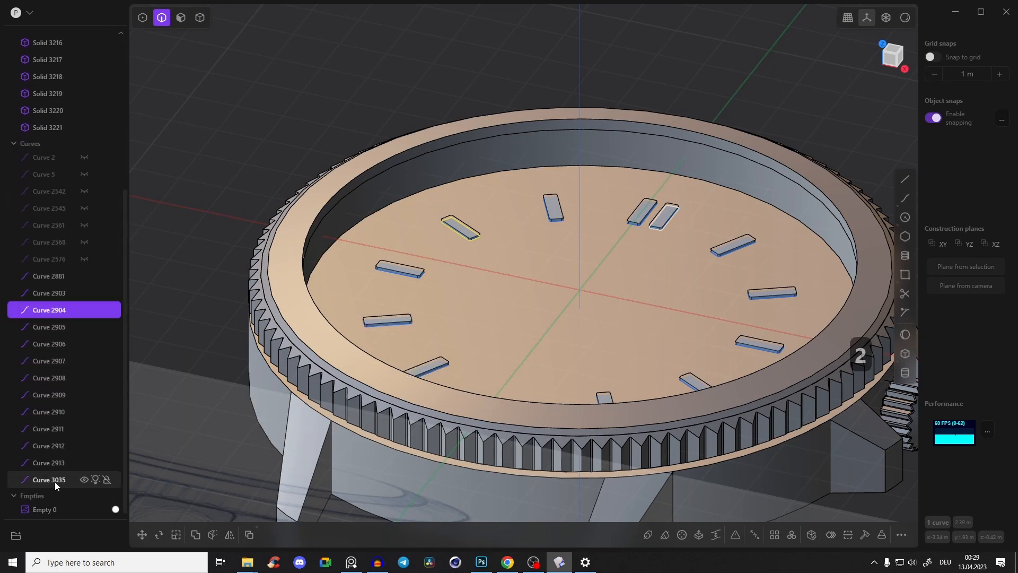
left_click(40, 479, "shift")
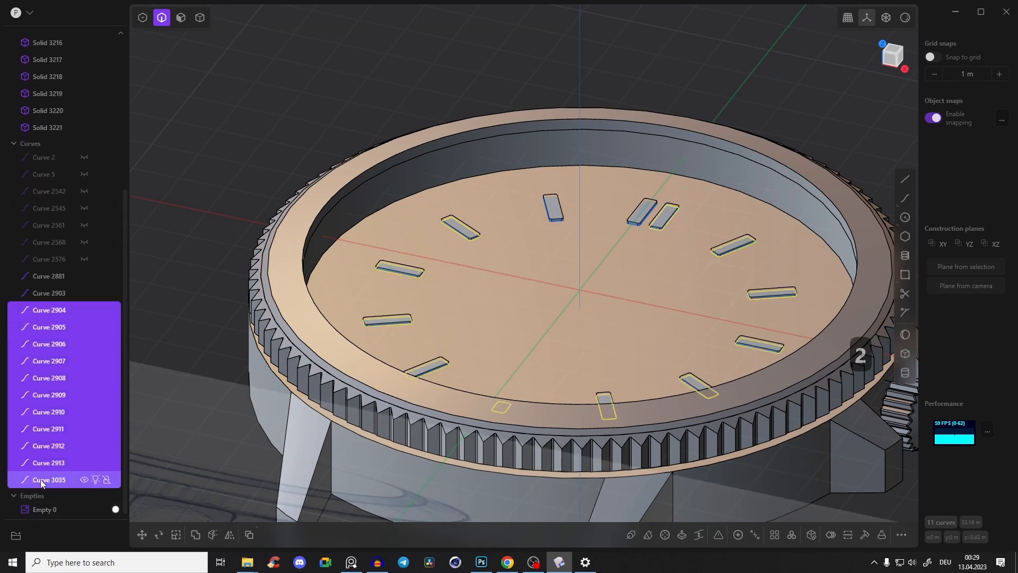
mouse_move(489, 303)
middle_mouse_down()
mouse_move(473, 305)
mouse_move(478, 296)
middle_mouse_up()
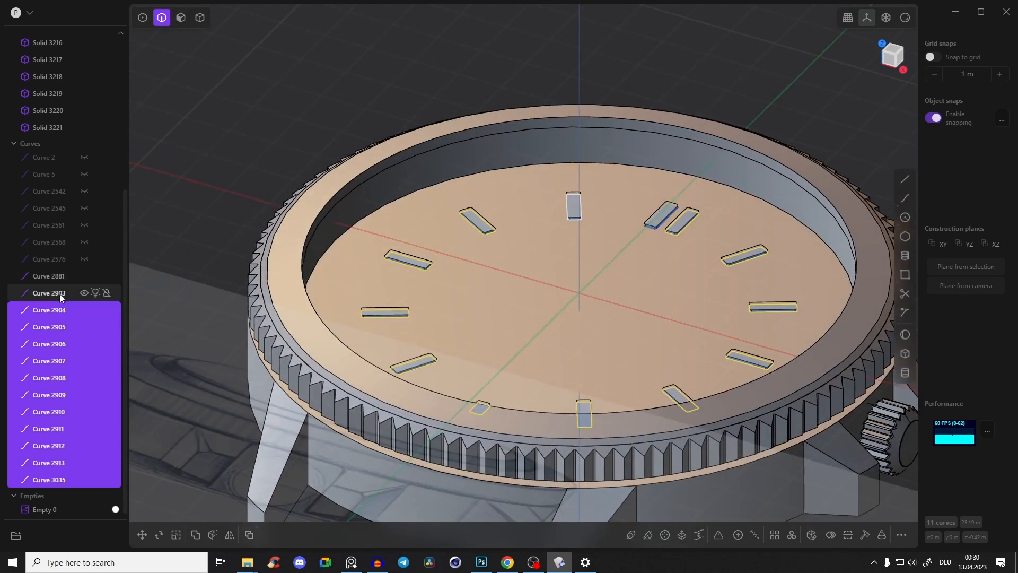
left_click(58, 277, "shift")
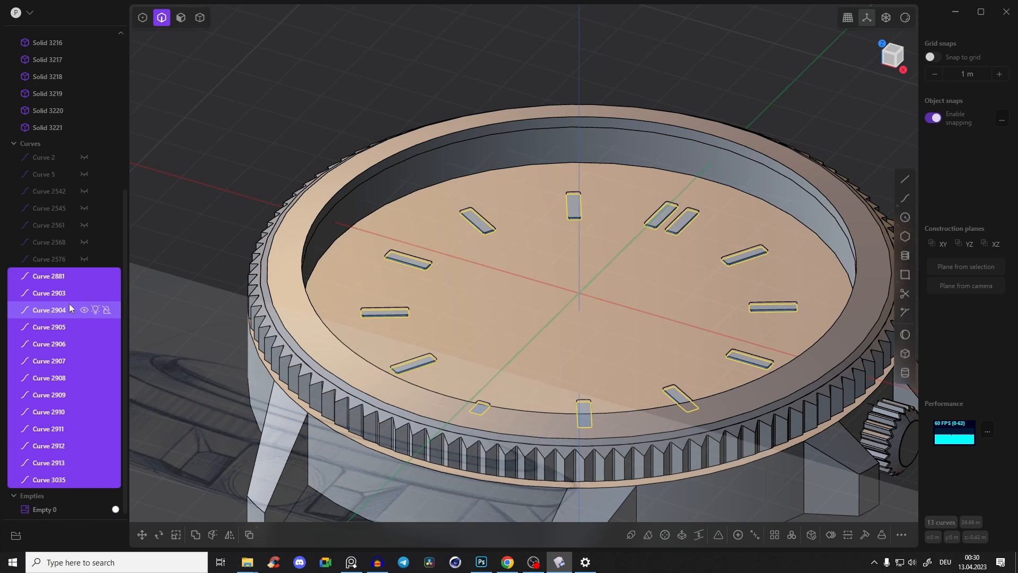
key("Delete")
Examine the ring of minute track blocks around the dial's edge in the reference sketches
middle_click_drag(555, 335, 605, 340)
left_click(899, 52)
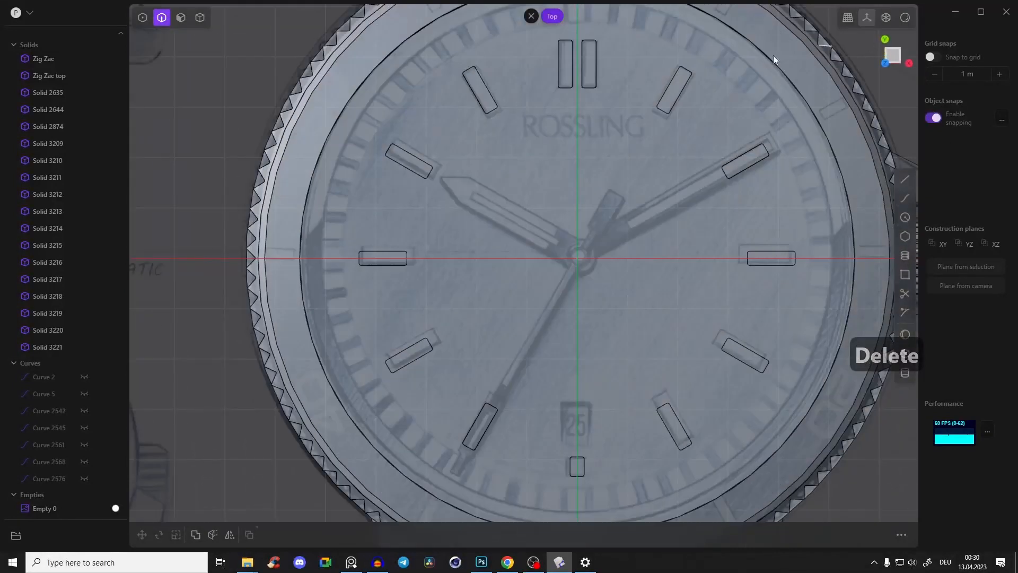
scroll(528, 127, "down", 2)
middle_click_drag(567, 124, 541, 120)
middle_click_drag(516, 281, 566, 245, "shift")
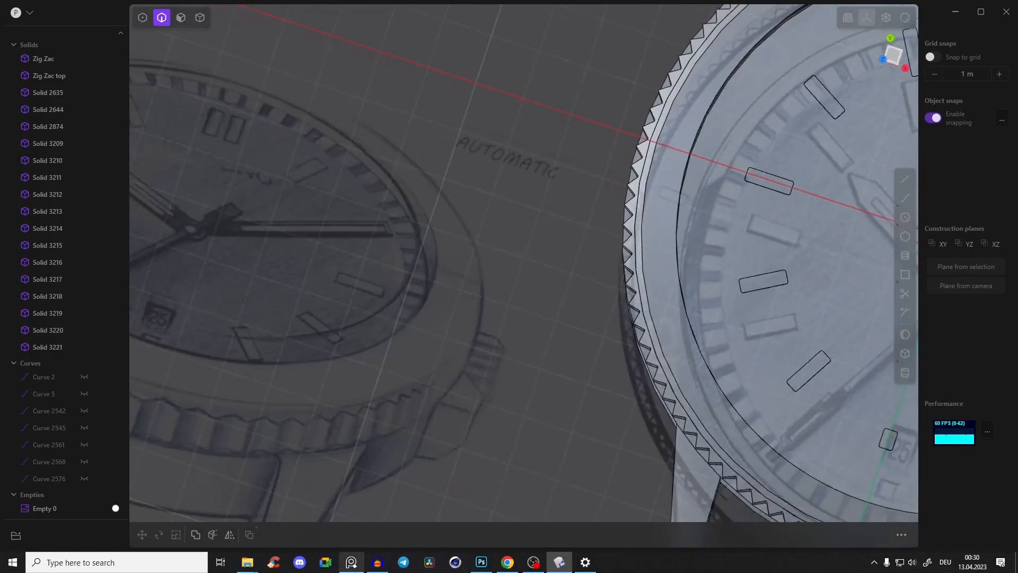
left_click(352, 561)
scroll(309, 184, "up", 3)
scroll(323, 195, "down", 8)
scroll(267, 194, "up", 10)
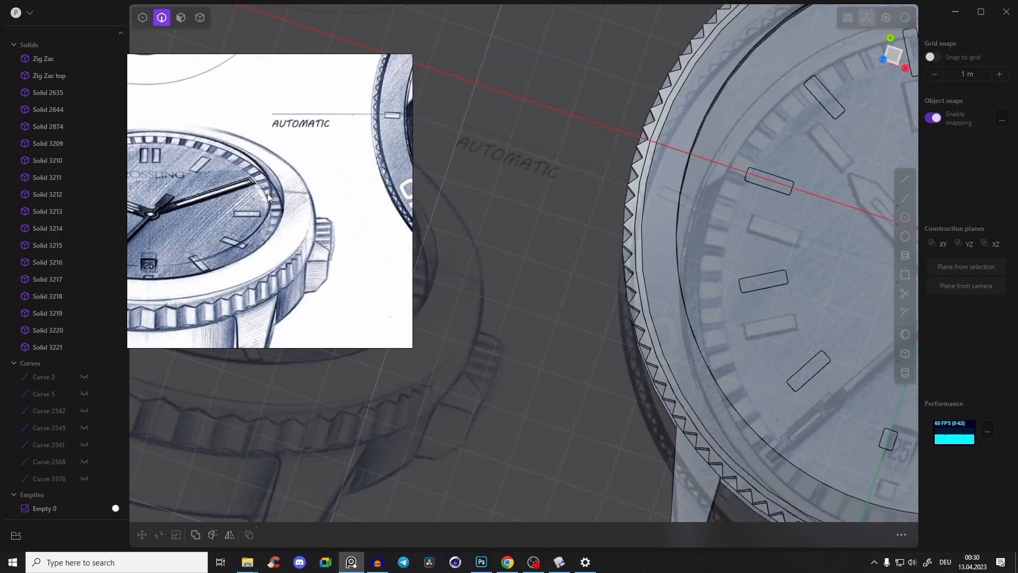
right_click_drag(244, 164, 292, 178)
middle_click_drag(293, 177, 419, 223)
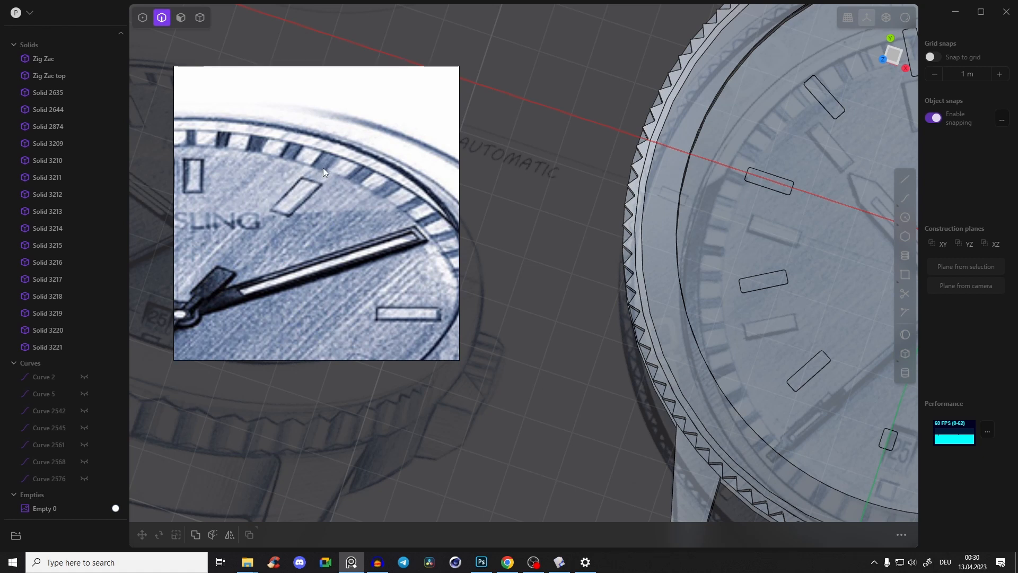
left_click(351, 562)
Draw a centre rectangle about 0.32 by 0.44 m over the twelve o'clock minute track block and slightly round its corners
key("7")
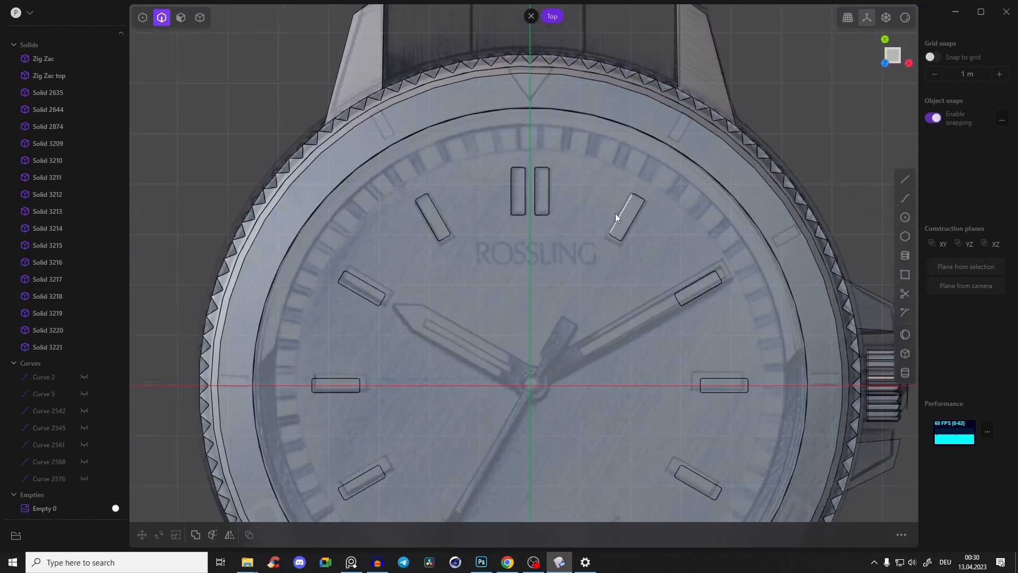
scroll(536, 132, "up", 3)
left_click(905, 274)
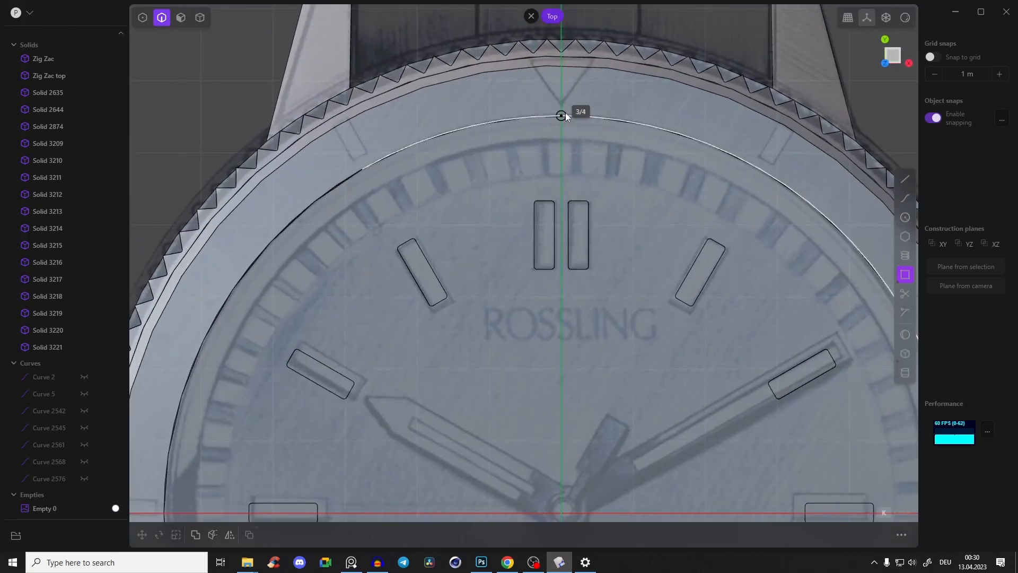
middle_click_drag(600, 352, 604, 388, "shift")
middle_click_drag(587, 220, 532, 194, "shift")
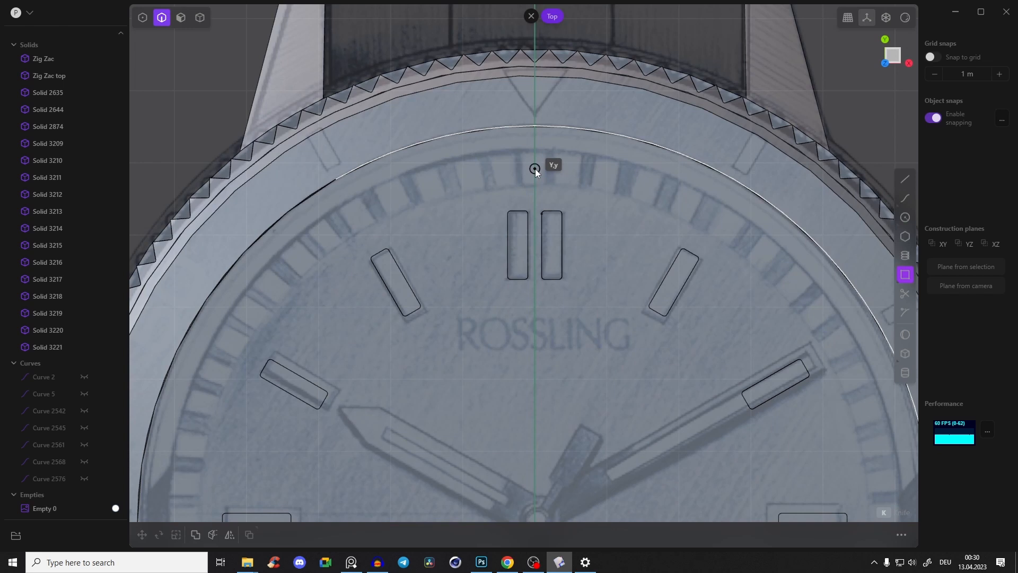
left_click(536, 169)
key("Tab")
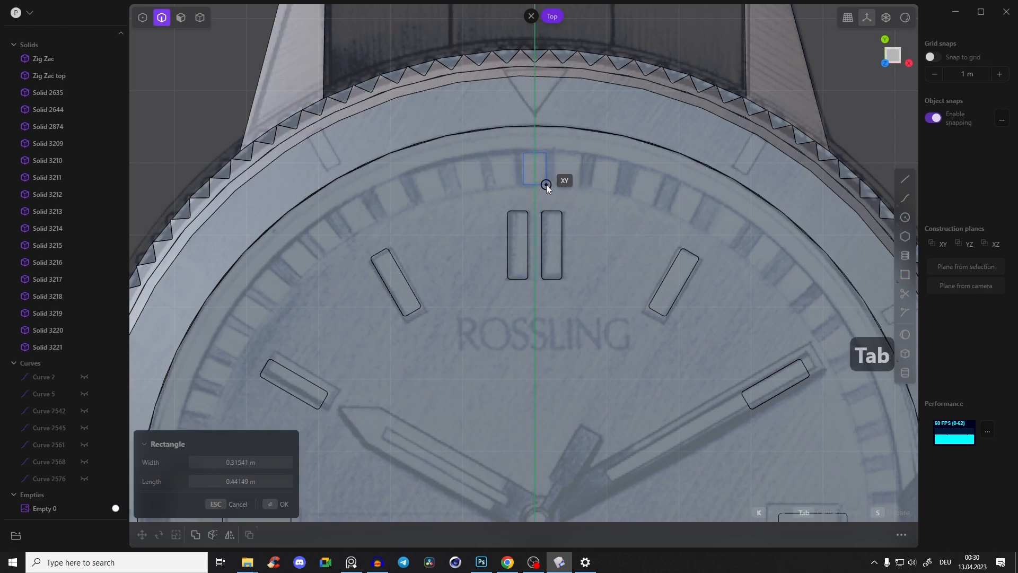
left_click(546, 184)
key("b")
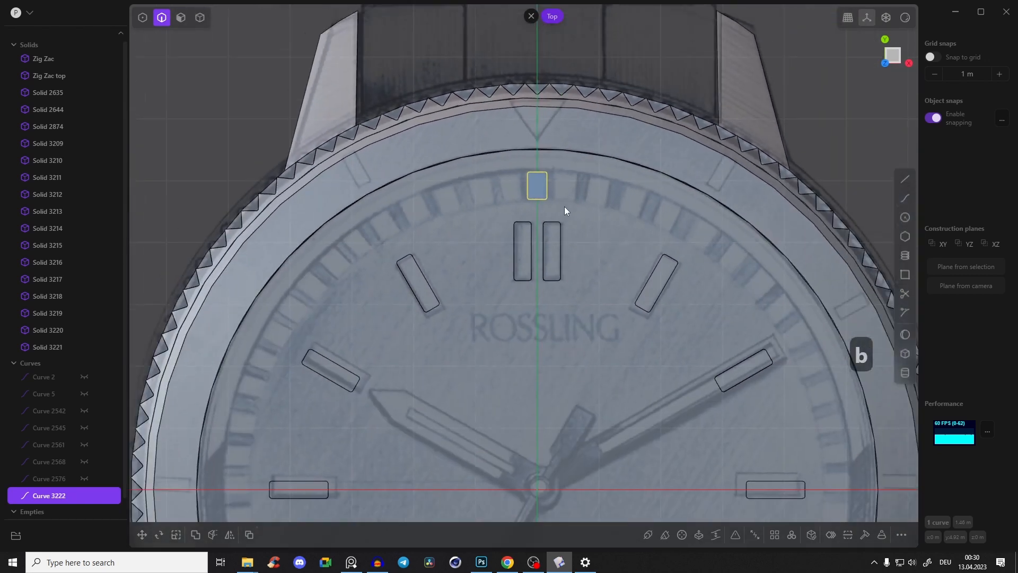
Create a radial array of 46 minute track rectangles over 360 degrees around the dial's centre
scroll(564, 206, "down", 5)
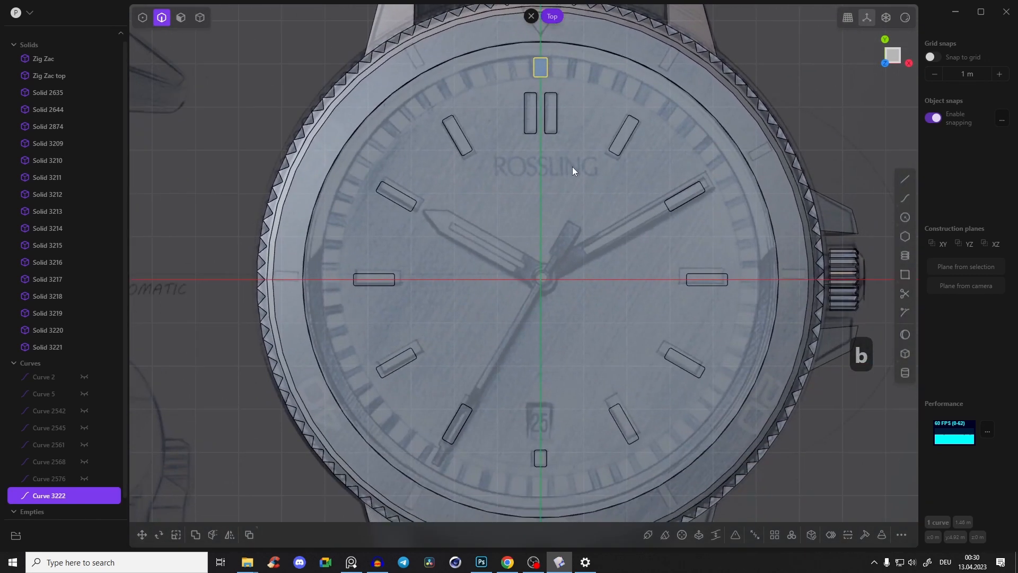
left_click(791, 534)
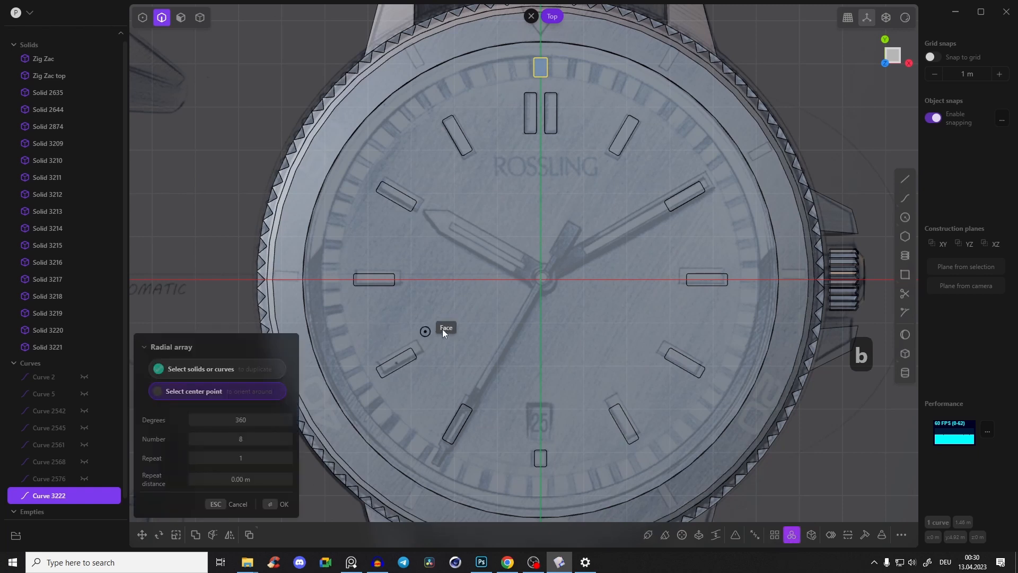
left_click(540, 278)
left_click_drag(218, 439, 266, 439)
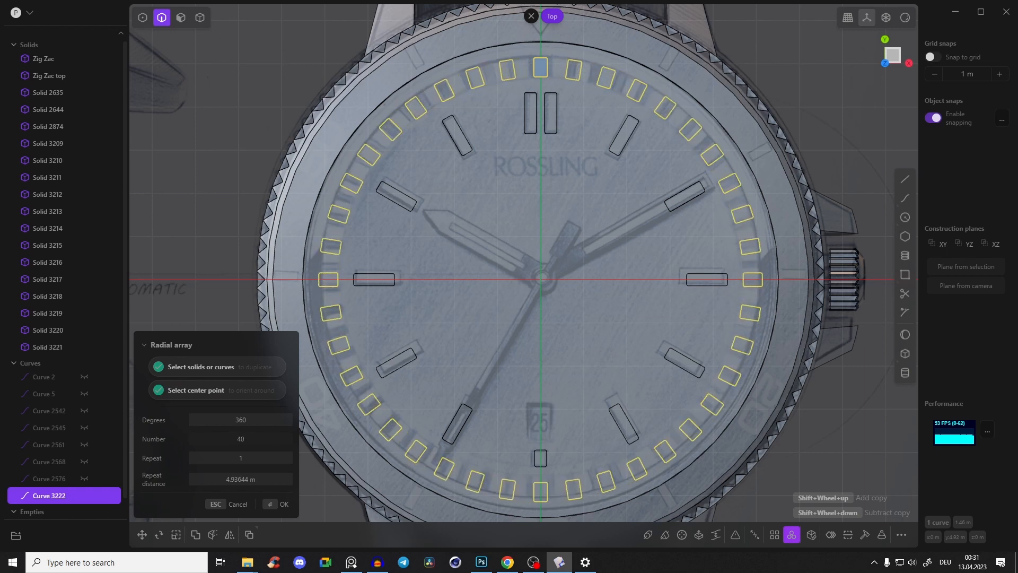
scroll(275, 264, "up", 3, "shift")
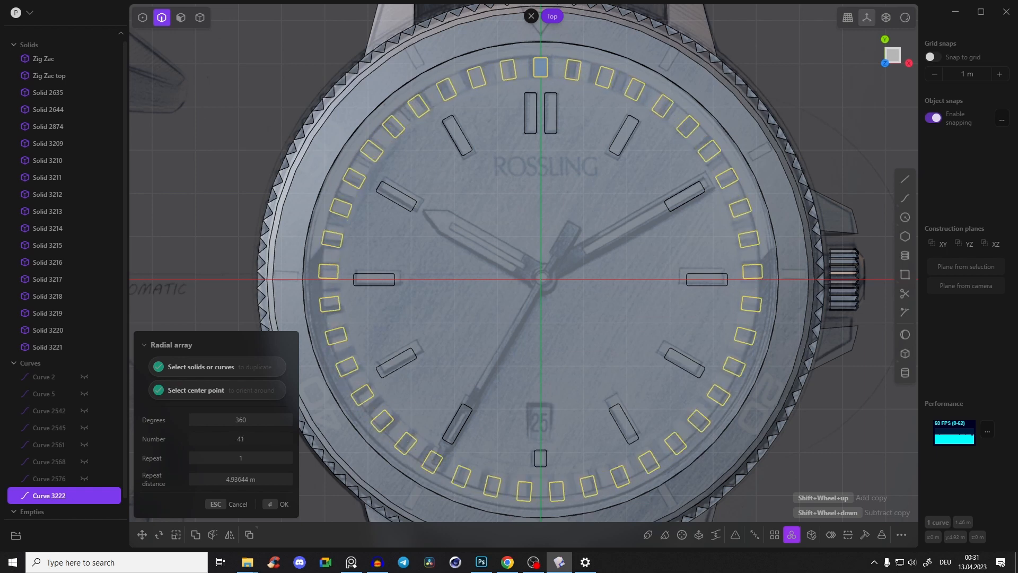
middle_click_drag(691, 125, 552, 97)
key("Return")
Move the 46 minute track rectangles about -0.42 m along Z onto the dial face
key("g")
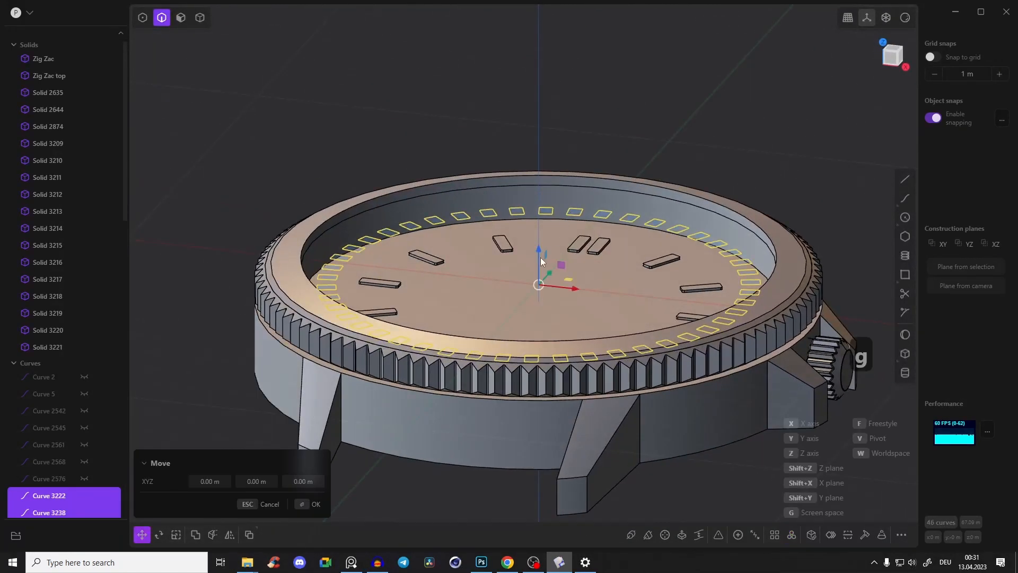
left_click(525, 293)
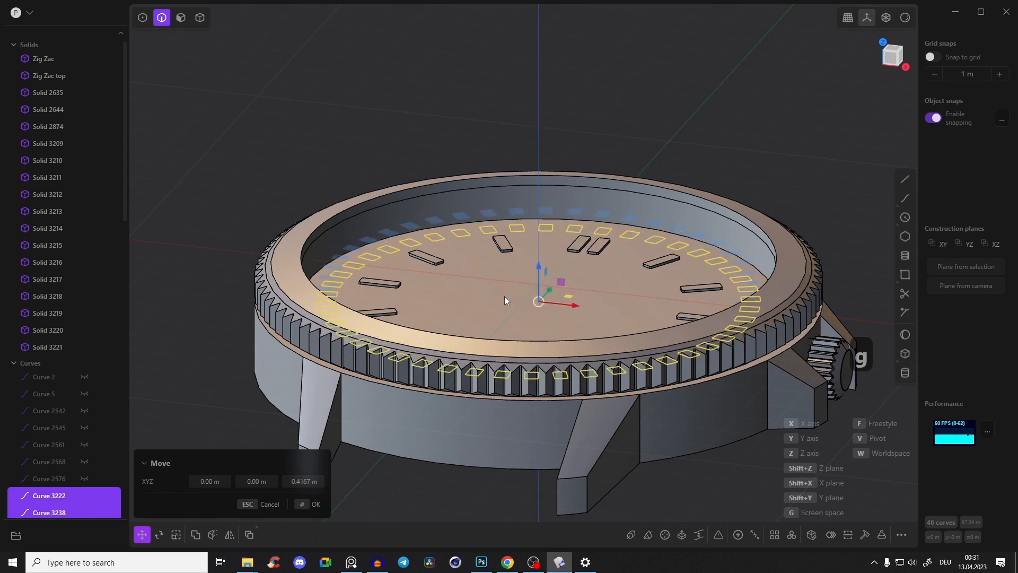
key("Return")
mouse_move(548, 201)
middle_mouse_down()
mouse_move(564, 166)
mouse_move(562, 192)
mouse_move(551, 179)
middle_mouse_up()
key("3")
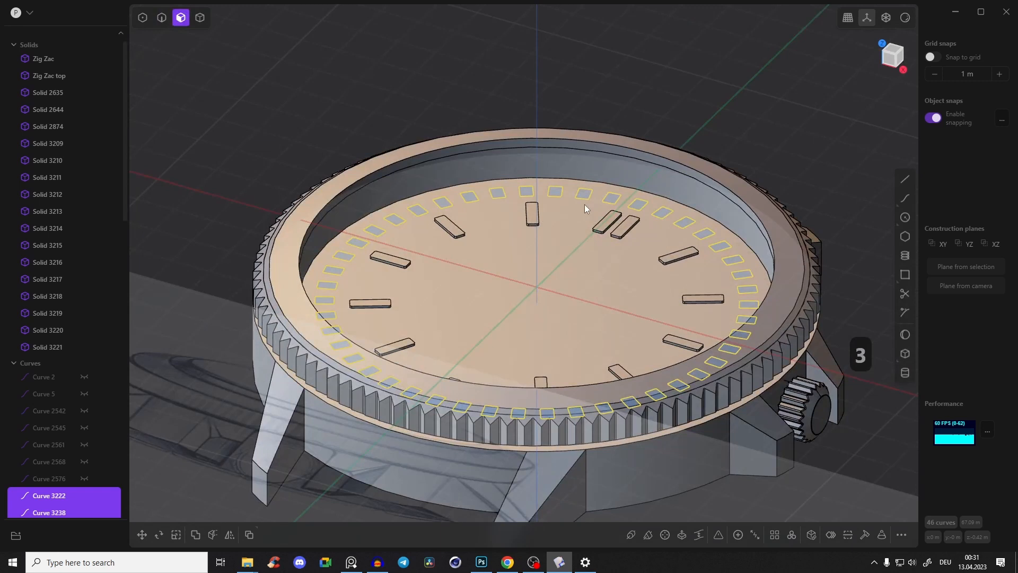
Try to extrude the 46 selected minute track rectangle curves together, then undo the extrusion and clear the selection
key("e")
left_click_drag(662, 257, 672, 234)
key("ctrl+z")
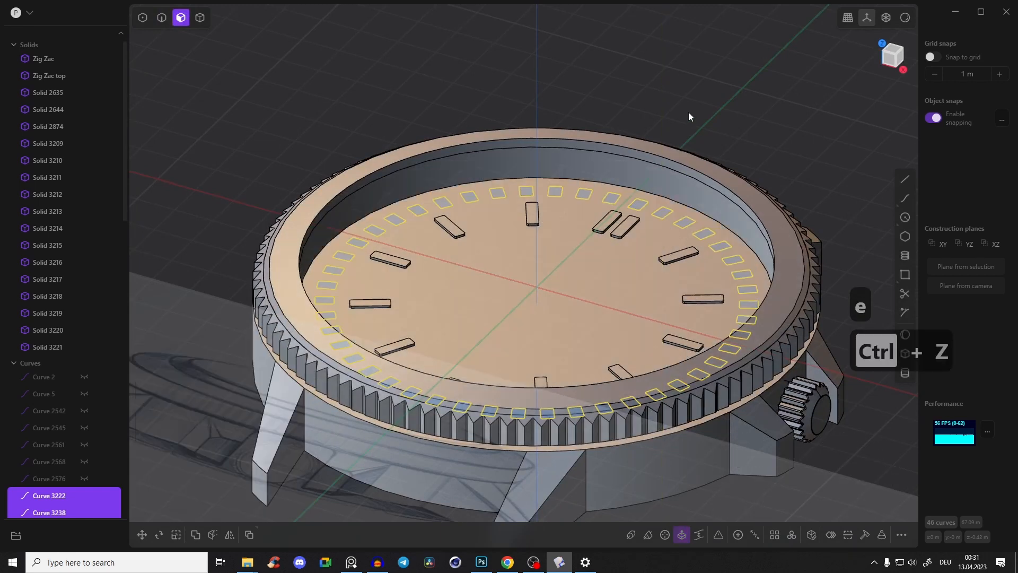
middle_click_drag(688, 113, 683, 88)
left_click(676, 68)
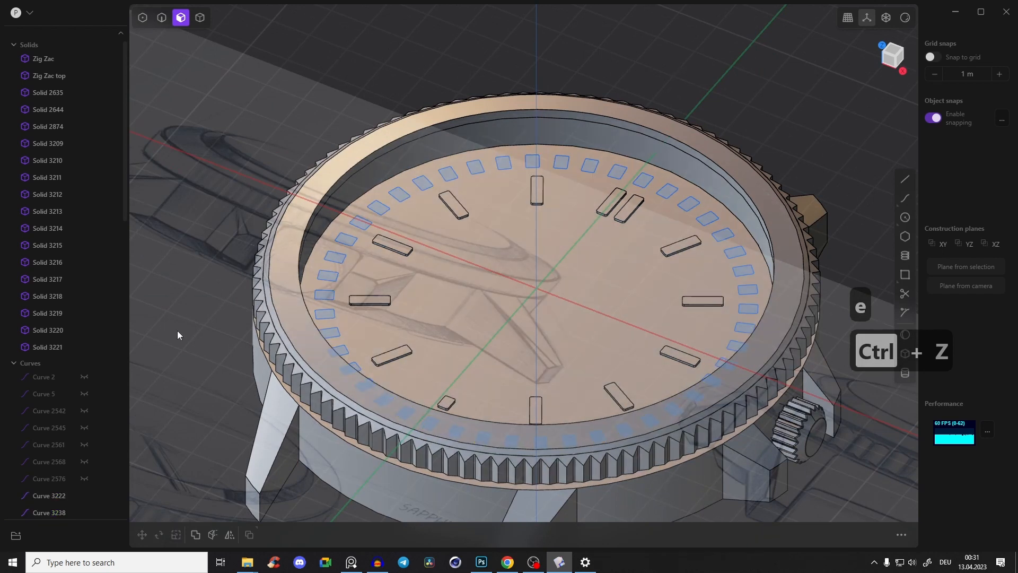
Try to extrude only a few neighbouring minute track rectangles near twelve o'clock, then undo the attempt
key("3")
left_click(423, 183)
left_click(450, 176, "shift")
mouse_move(450, 181)
middle_mouse_down()
mouse_move(459, 165)
mouse_move(457, 190)
middle_mouse_up()
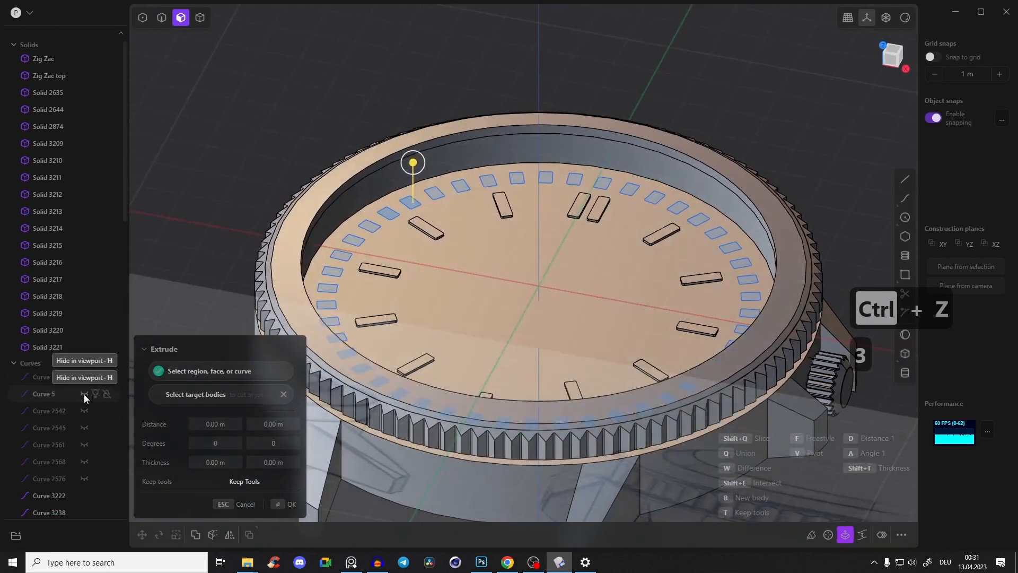
left_click_drag(124, 173, 126, 266)
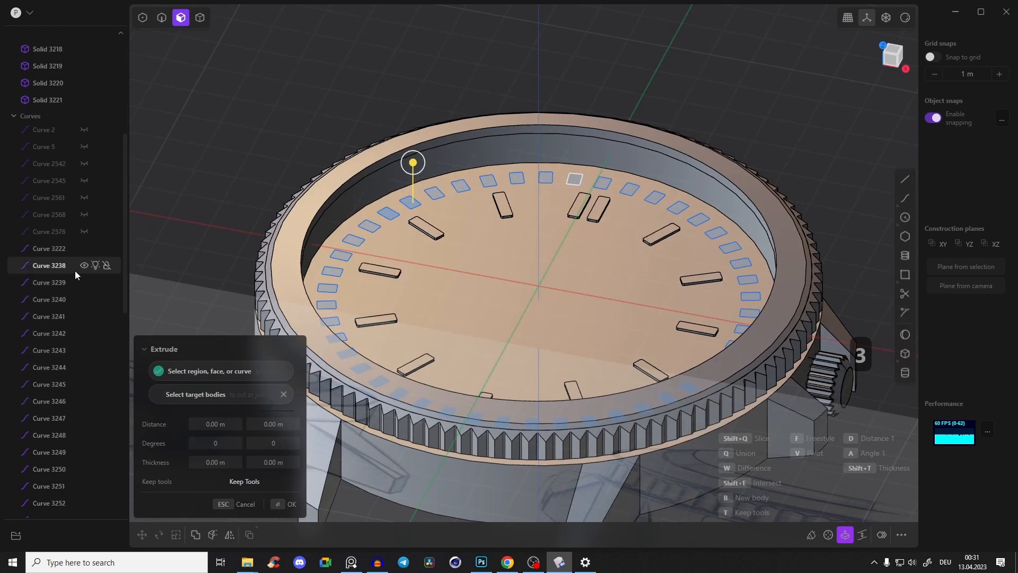
left_click(40, 252)
left_click(42, 282, "shift")
key("e")
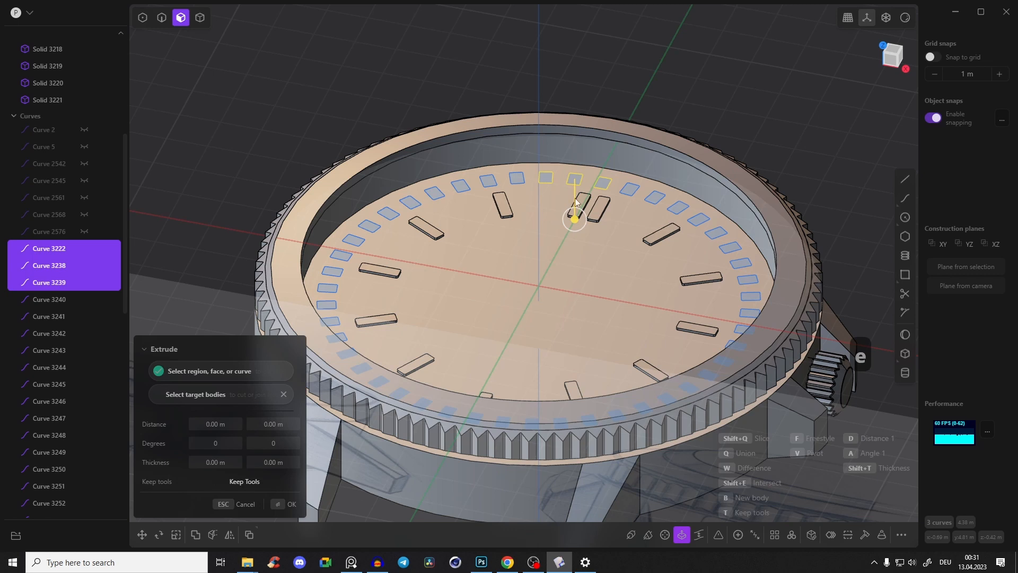
key("ctrl+z")
left_click(546, 84)
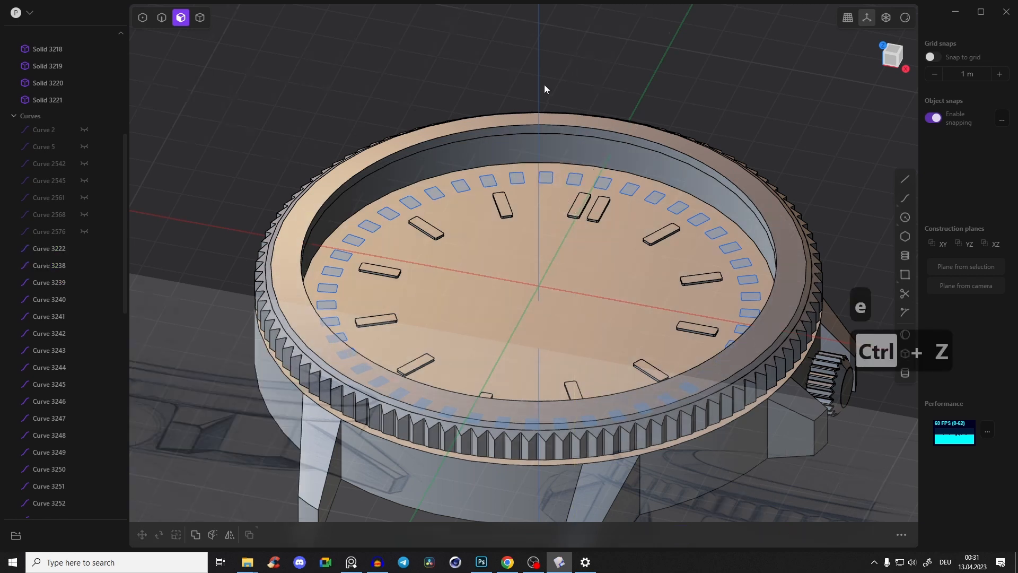
Try to extrude the minute track faces by selecting them in groups around the dial, then cancel the extrusion
middle_click_drag(546, 84, 540, 119)
left_click_drag(484, 110, 570, 164)
key("e")
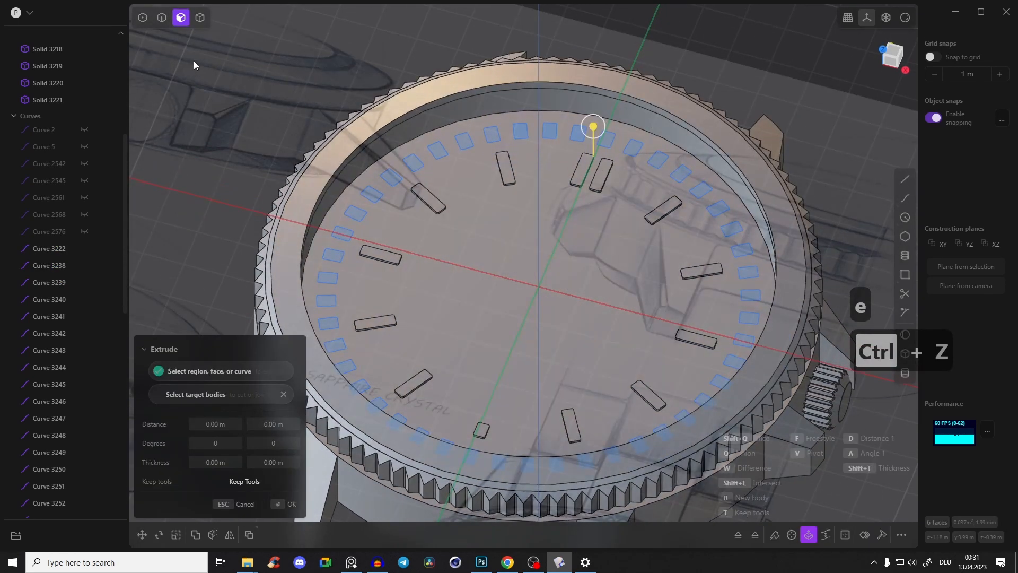
middle_click_drag(595, 172, 617, 163)
left_click_drag(642, 148, 754, 235)
left_click_drag(675, 205, 775, 300)
left_click_drag(694, 309, 760, 390)
left_click_drag(708, 425, 501, 402)
left_click_drag(545, 437, 318, 378)
left_click_drag(308, 314, 438, 425)
left_click_drag(317, 245, 384, 337)
left_click_drag(332, 199, 351, 219)
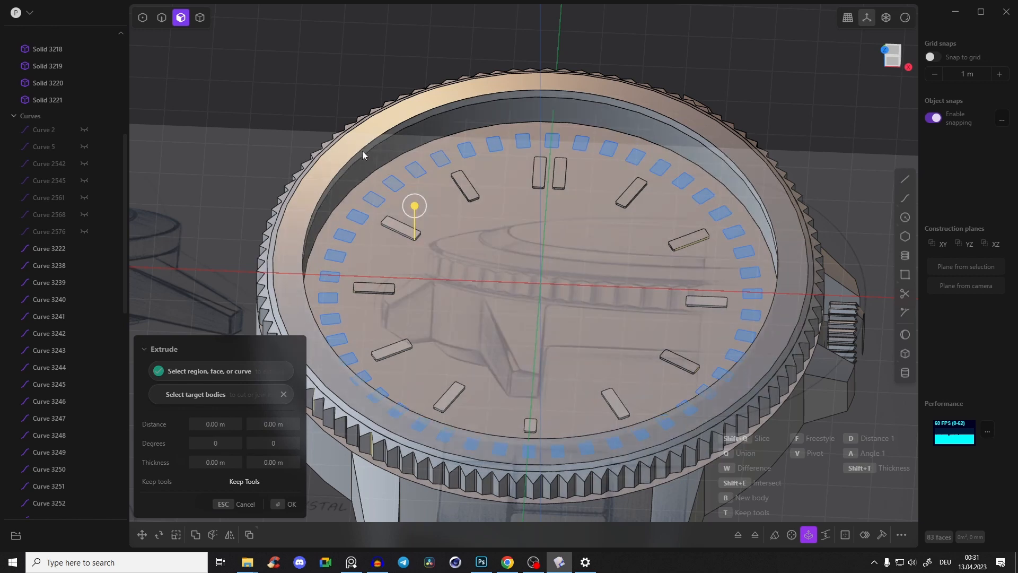
left_click_drag(431, 126, 562, 210)
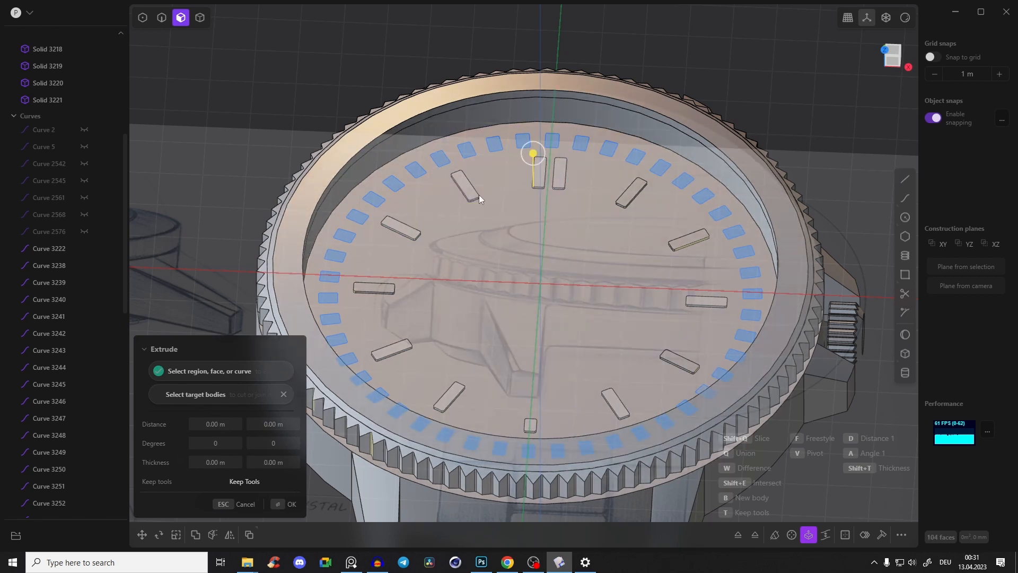
mouse_move(533, 156)
left_mouse_down()
mouse_move(539, 150)
mouse_move(539, 175)
left_mouse_up()
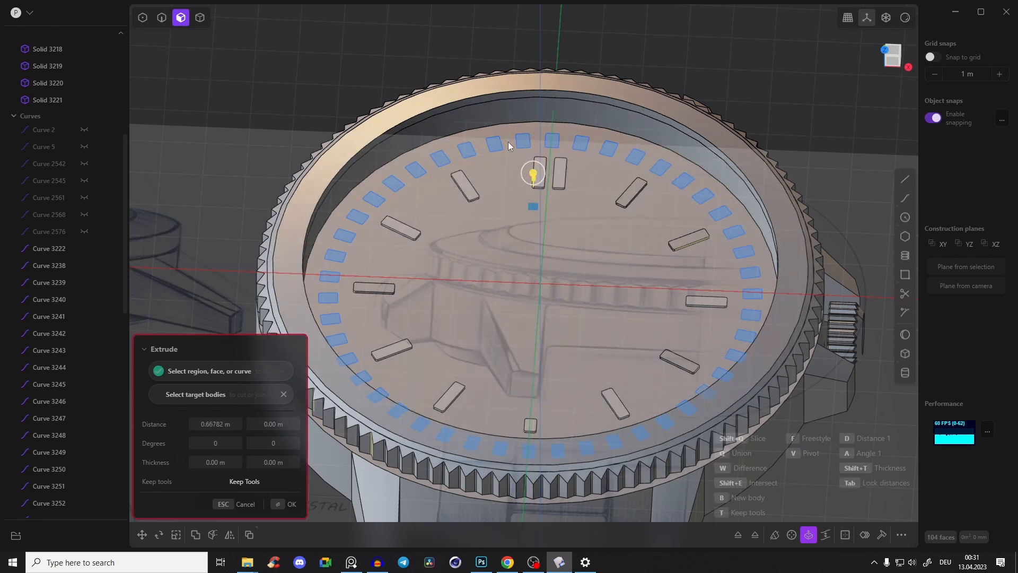
key("Escape")
Select all 46 minute track curves and move them up along Z until they float clear above the bezel
middle_click_drag(497, 178, 519, 187)
scroll(520, 186, "up", 2)
scroll(519, 187, "up", 2)
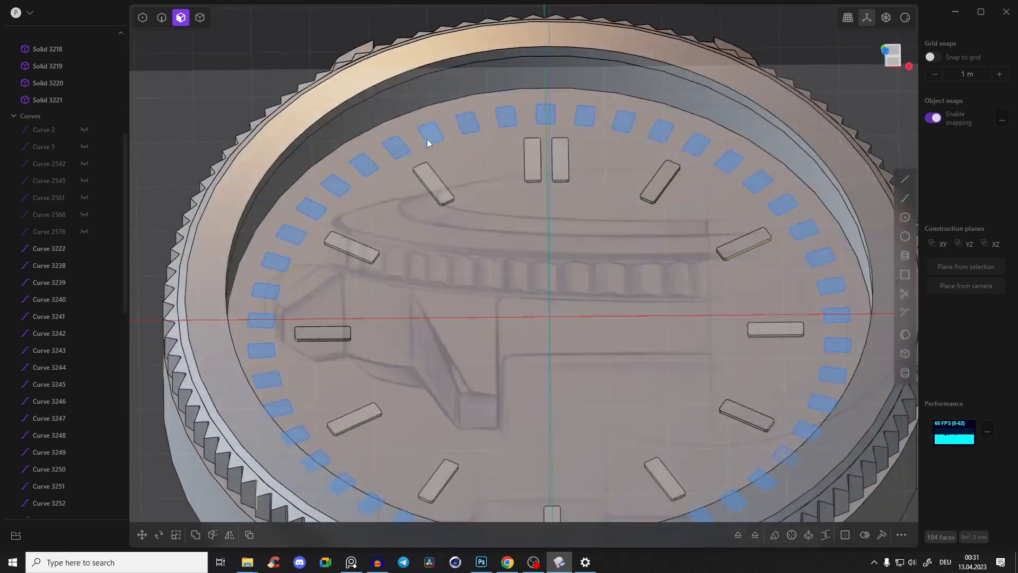
key("x")
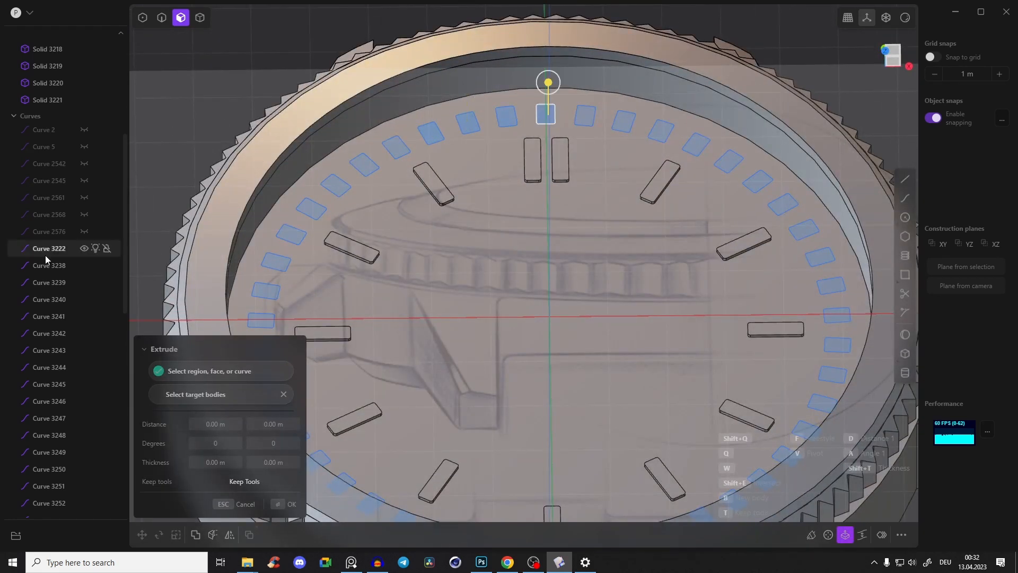
left_click(45, 254)
scroll(57, 318, "down", 10)
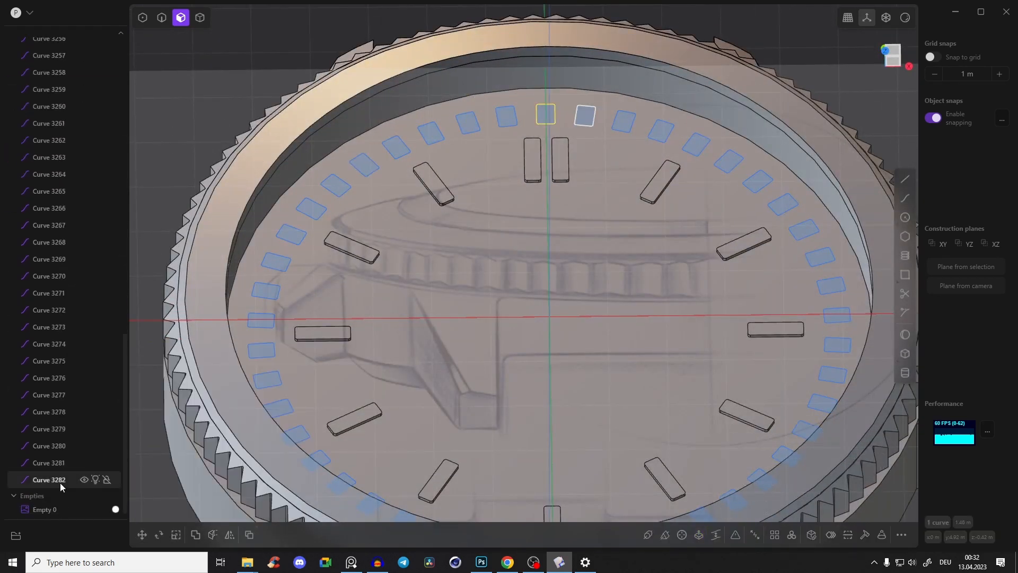
left_click(60, 483, "shift")
scroll(451, 209, "down", 5)
right_click_drag(565, 182, 535, 138)
key("g")
key("z")
left_click(494, 56)
middle_click_drag(520, 120, 425, 102)
right_click(510, 114)
scroll(491, 119, "up", 4)
left_click(517, 98)
Try to extrude the raised minute track rectangles by about 0.18 m, then undo the extrusion
left_click_drag(224, 152, 749, 260)
key("e")
middle_click_drag(580, 170, 573, 189)
left_click_drag(323, 215, 325, 200)
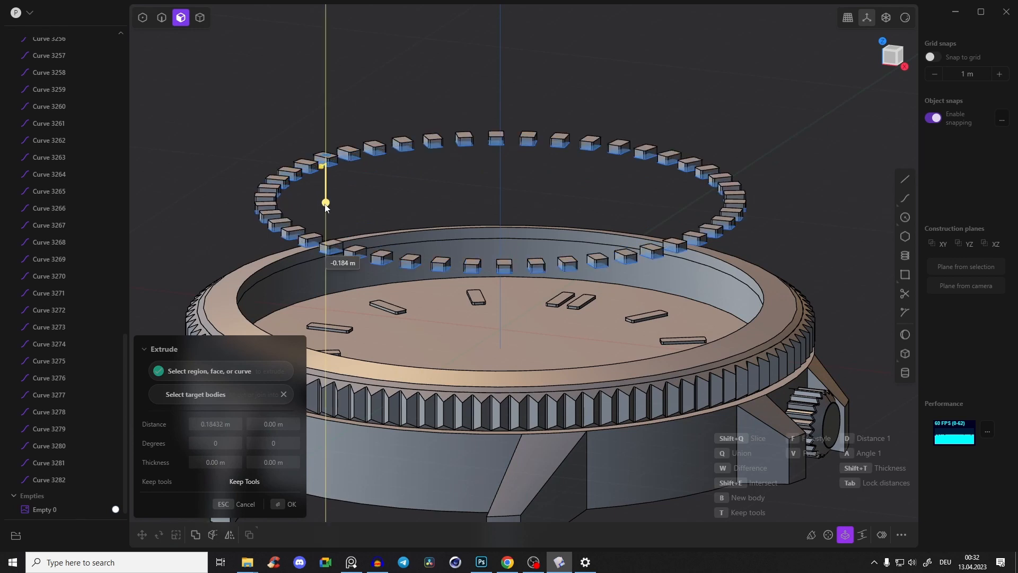
key("ctrl+z")
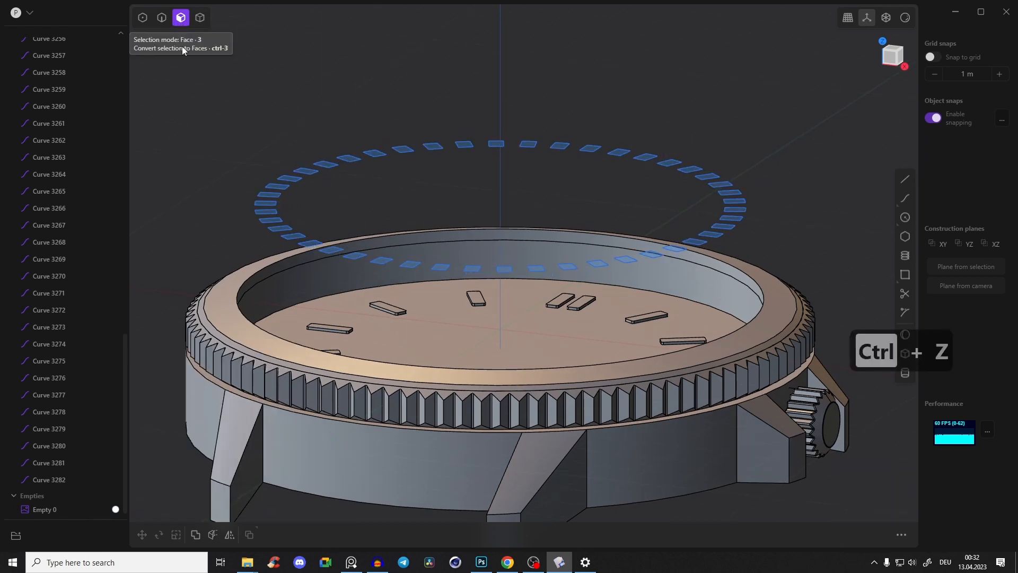
Extrude all the floating minute track rectangles by about 0.045 m into thin solid blocks
middle_click_drag(250, 146, 262, 115)
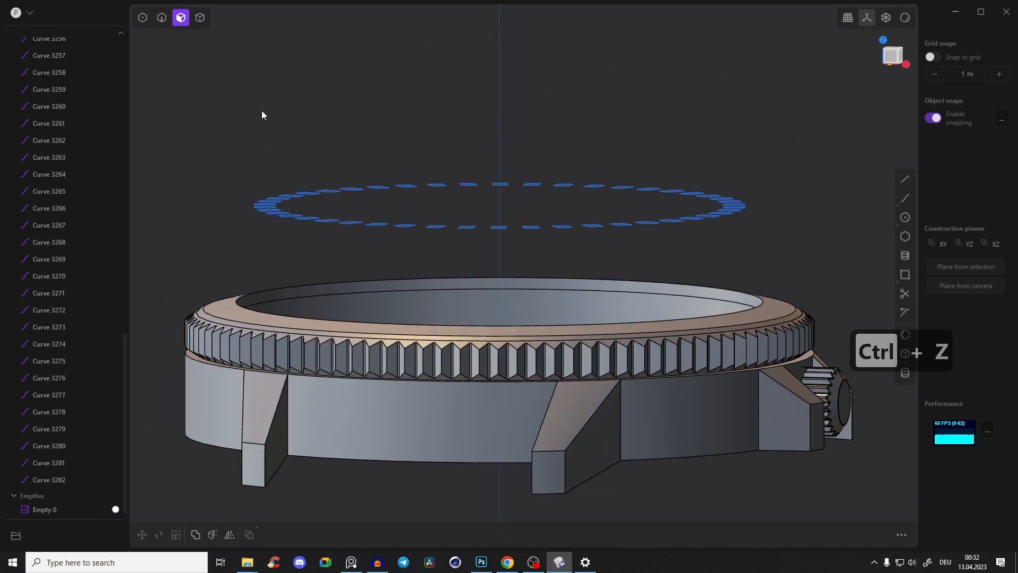
left_click_drag(211, 113, 822, 268)
left_click(161, 17)
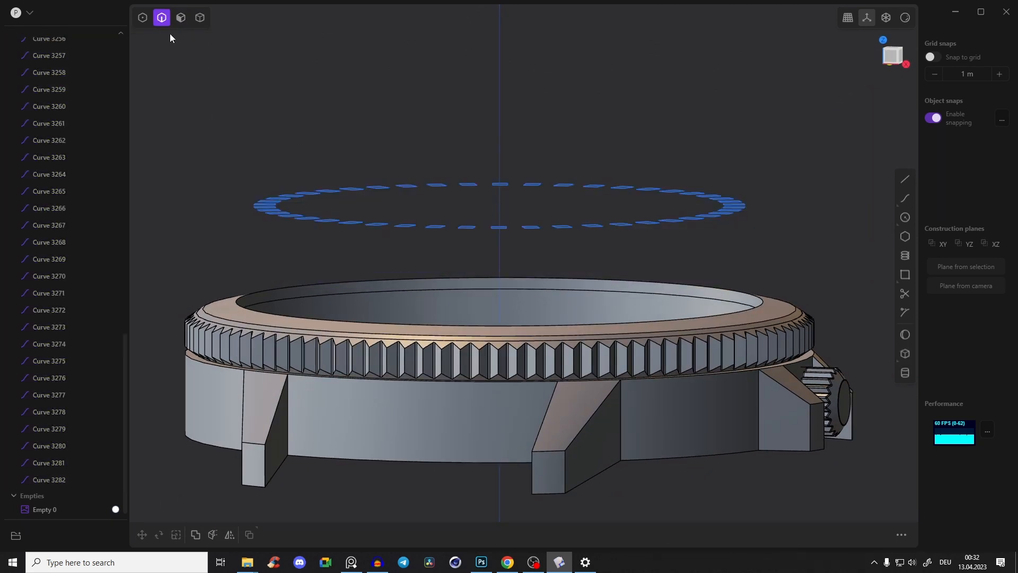
left_click_drag(194, 110, 803, 244)
key("e")
middle_click_drag(535, 186, 529, 209)
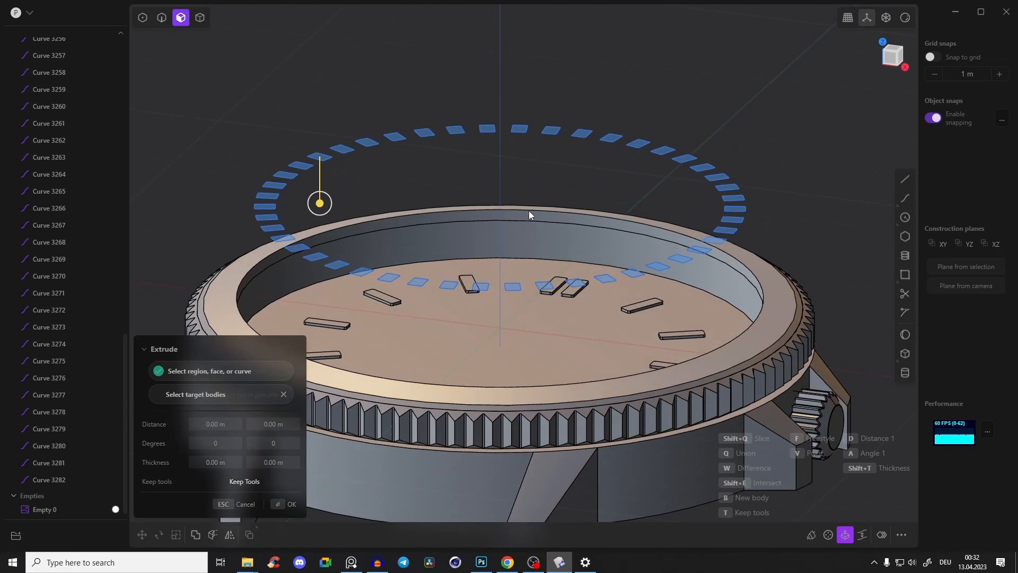
left_click_drag(319, 203, 319, 198)
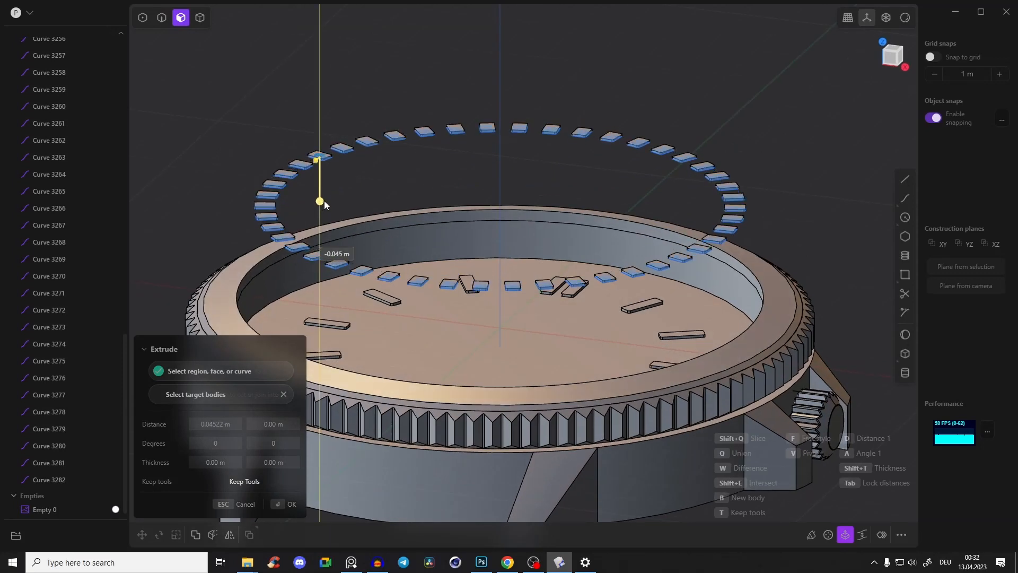
key("Return")
Delete the 46 minute track rectangle curves and keep the extruded blocks
left_click(500, 194)
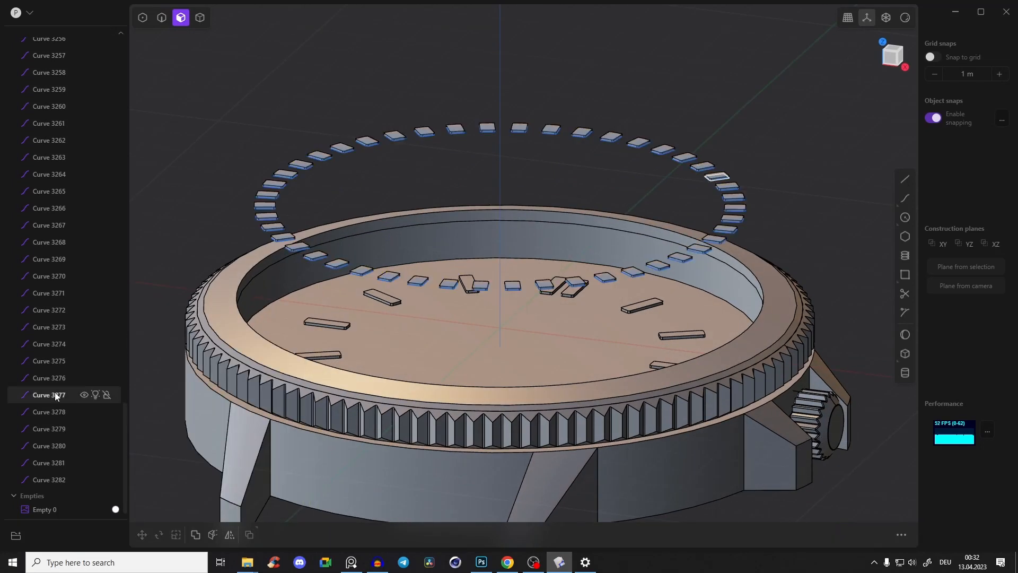
scroll(55, 399, "up", 1)
scroll(57, 456, "down", 1)
left_click(53, 479)
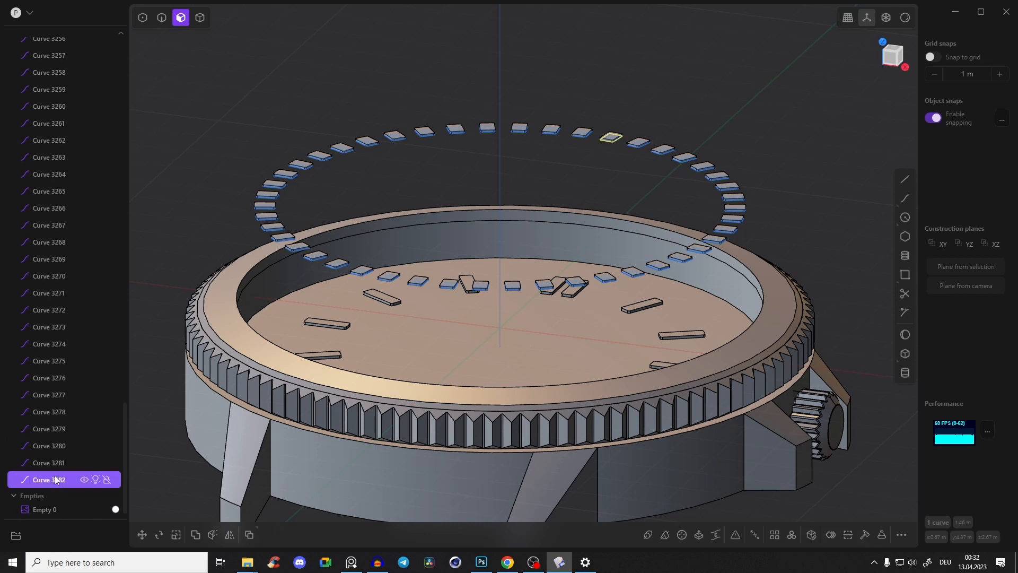
scroll(31, 298, "up", 10)
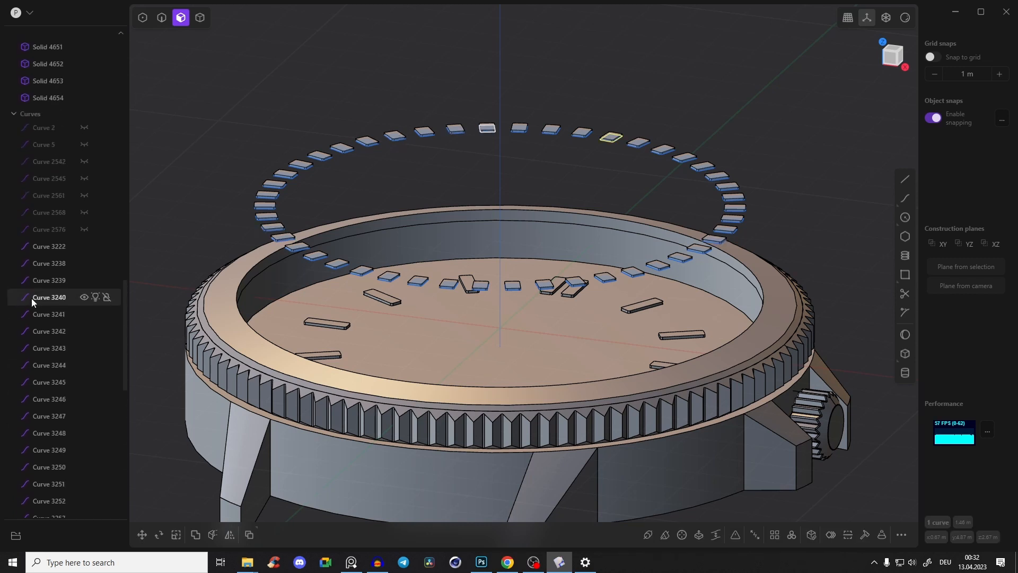
left_click(55, 250, "shift")
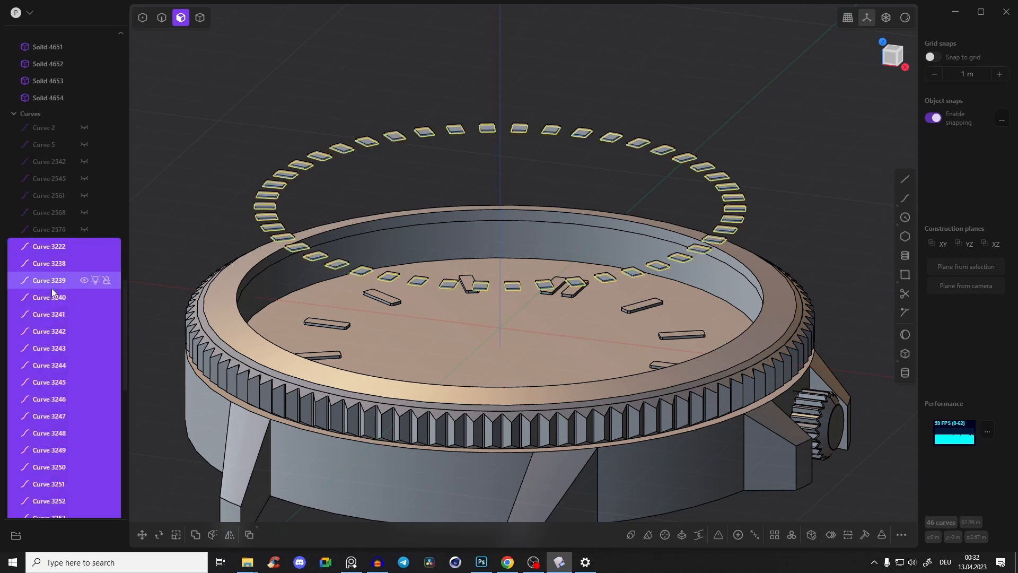
key("Delete")
Select the ring of minute track blocks and move it down onto the dial face
middle_click_drag(480, 182, 493, 156)
left_click_drag(203, 132, 758, 276)
key("Tab")
left_click_drag(189, 146, 795, 270)
mouse_move(795, 271)
middle_mouse_down()
mouse_move(629, 208)
mouse_move(521, 184)
middle_mouse_up()
key("g")
mouse_move(502, 171)
left_mouse_down()
mouse_move(520, 317)
mouse_move(552, 310)
left_mouse_up()
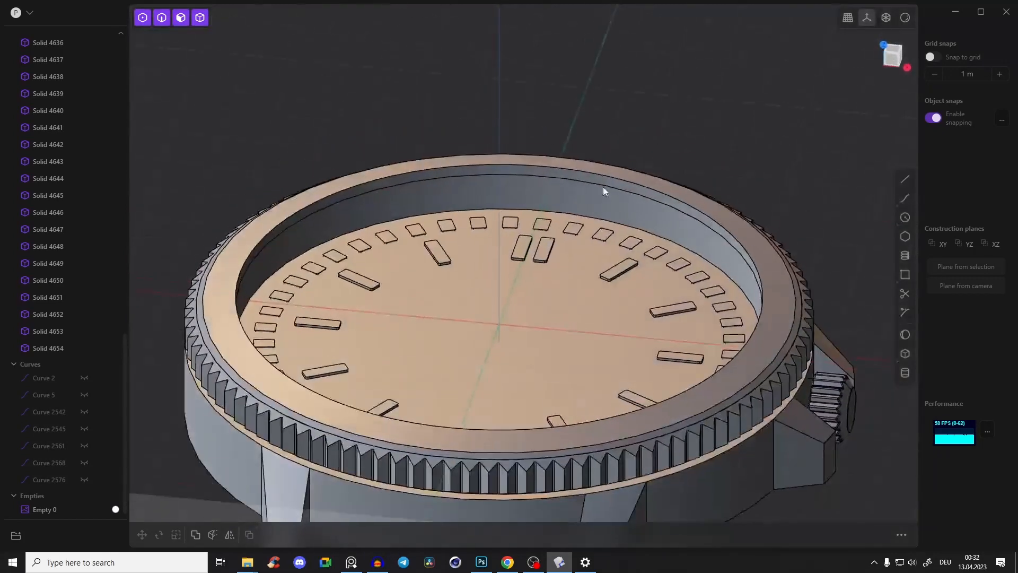
Inspect the watch with edges hidden in the glossy red and default render materials, then restore the edges
middle_click_drag(603, 186, 608, 164)
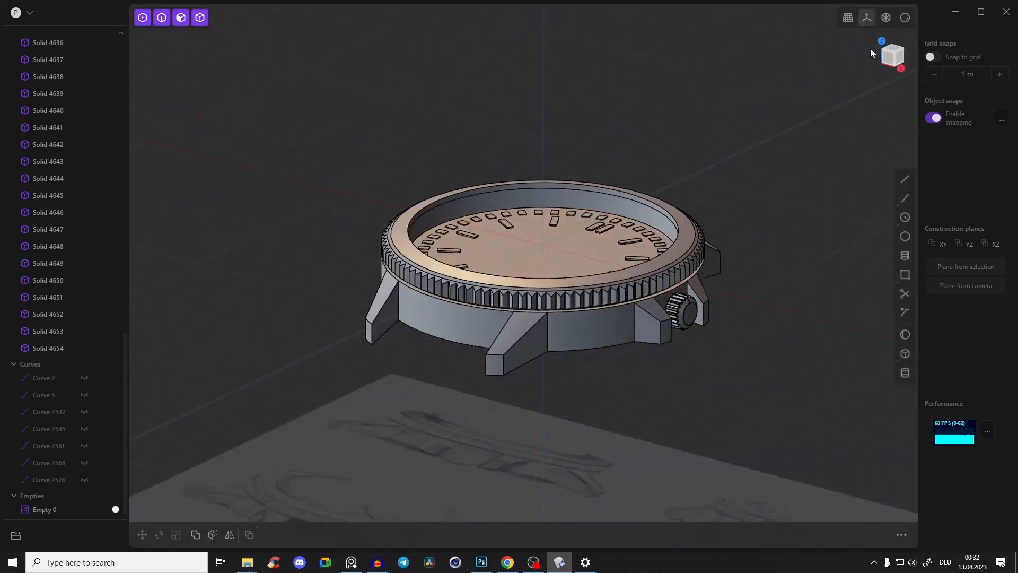
left_click(905, 17)
left_click(856, 134)
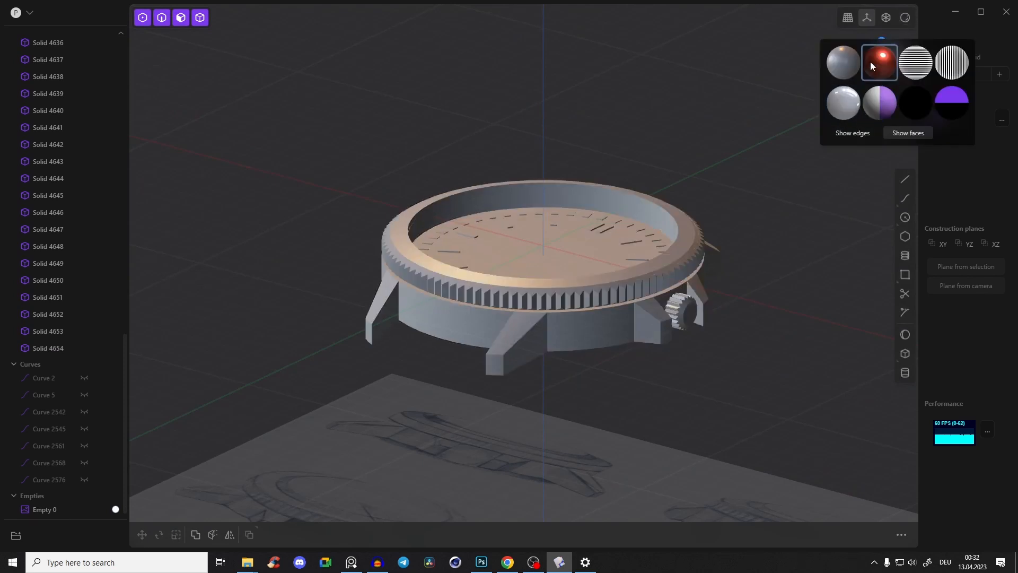
left_click(874, 58)
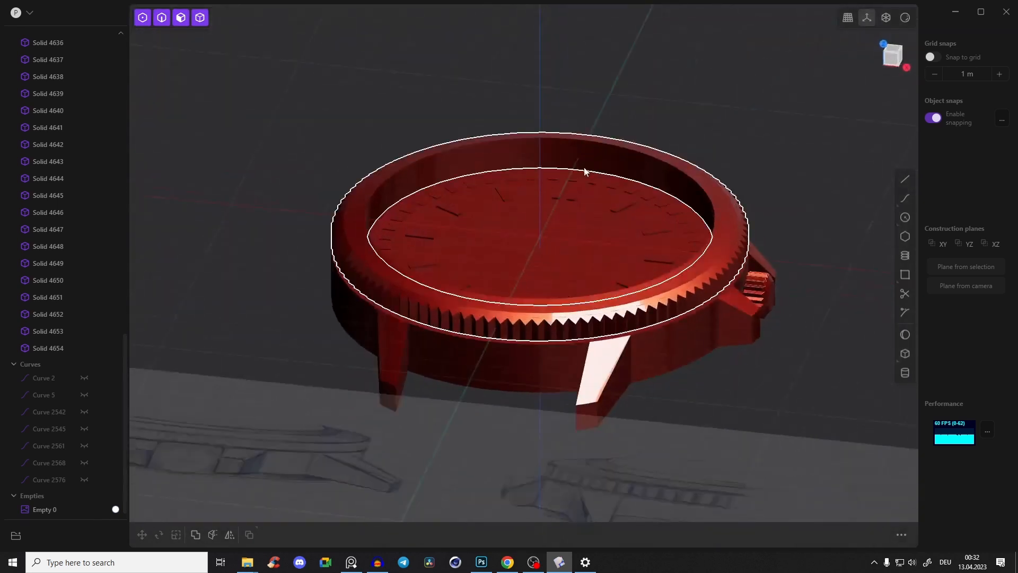
left_click(905, 18)
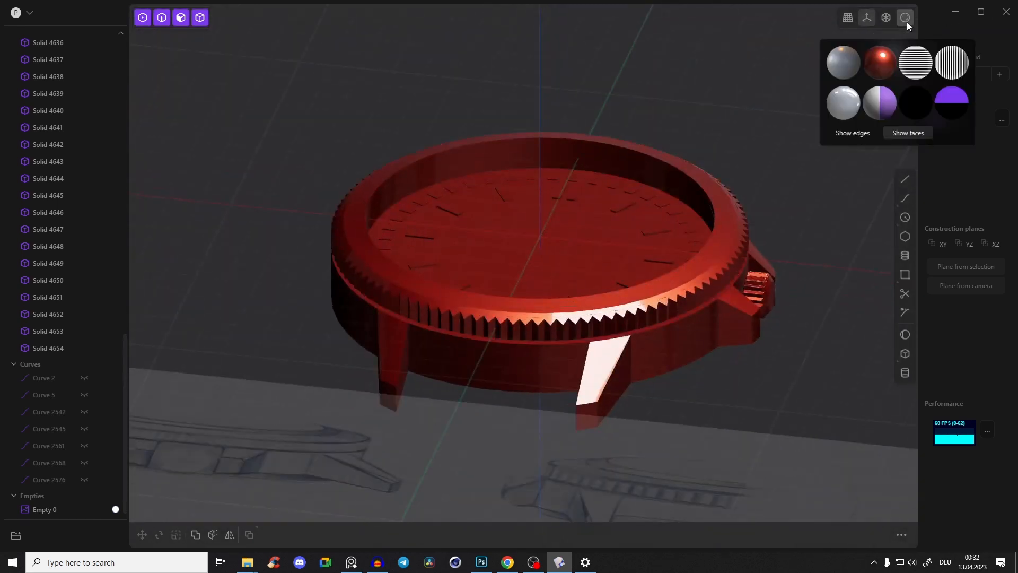
left_click(844, 53)
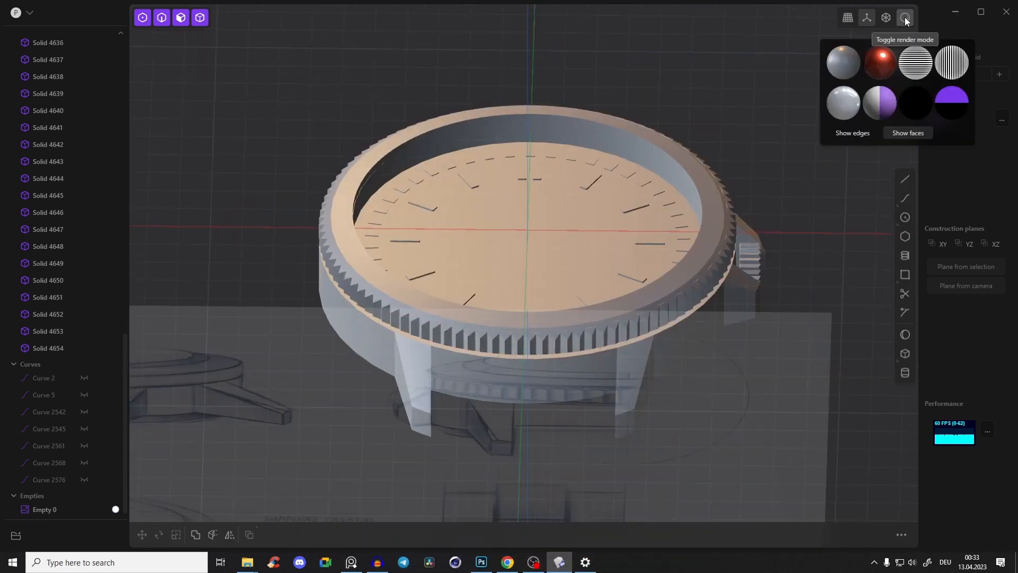
key("shift+z")
middle_click_drag(638, 180, 634, 211)
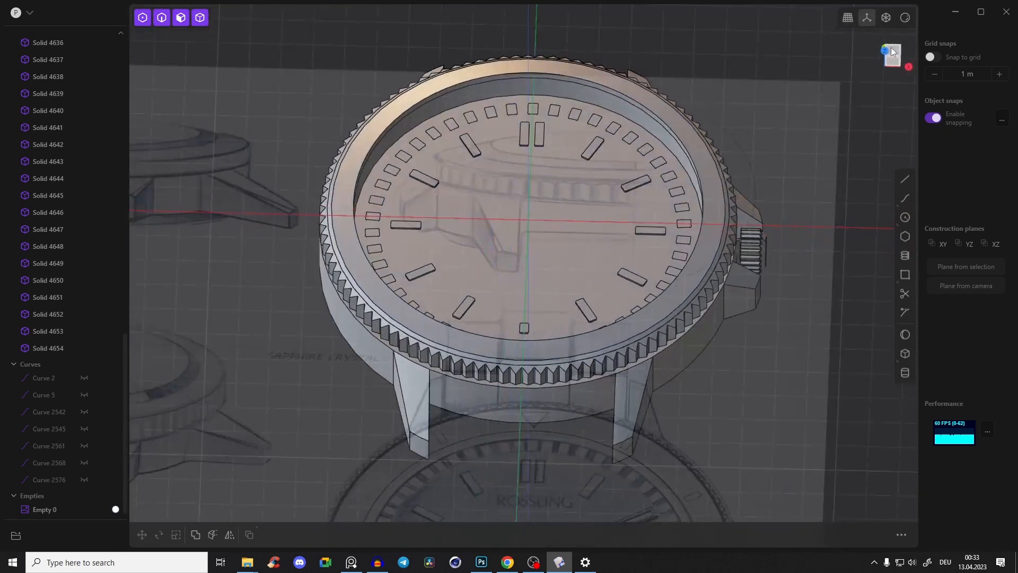
Draw a circle of about 5.25 m radius from the dial's centre in top view, just outside the minute track blocks
key("KP_7")
scroll(535, 109, "up", 3)
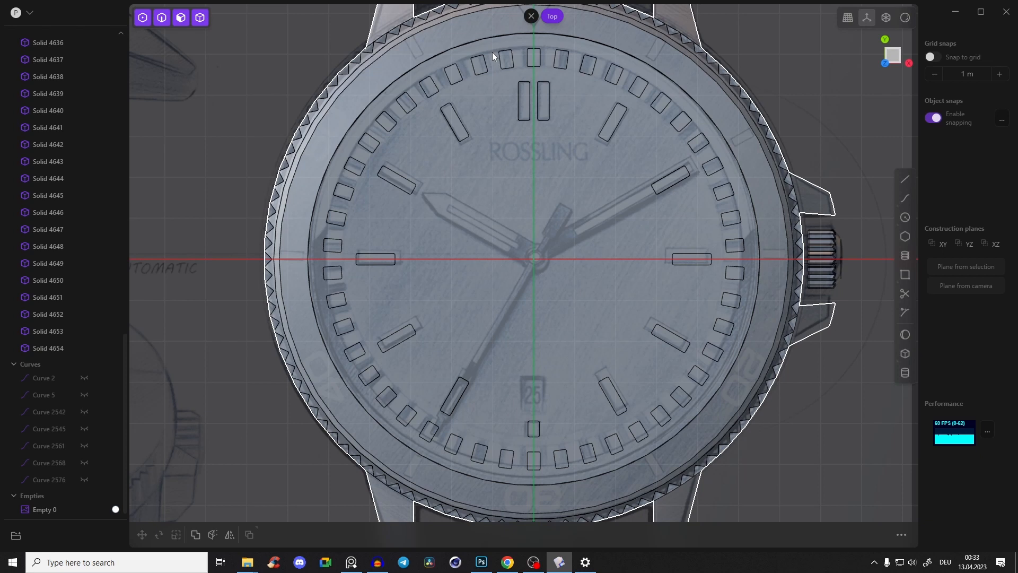
scroll(509, 119, "up", 5)
middle_click_drag(536, 106, 476, 101, "shift")
scroll(504, 122, "down", 3)
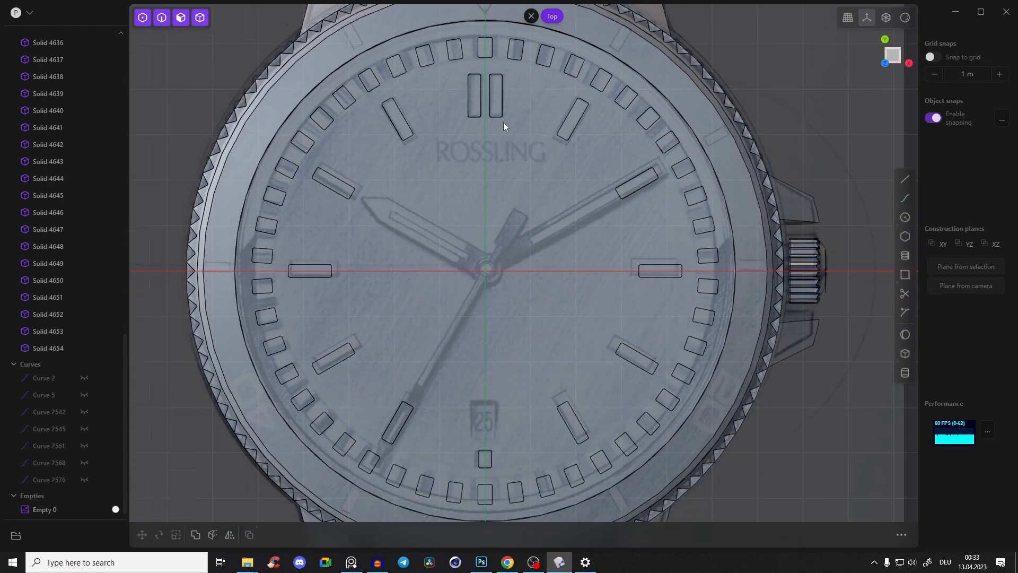
left_click(904, 217)
left_click(485, 270)
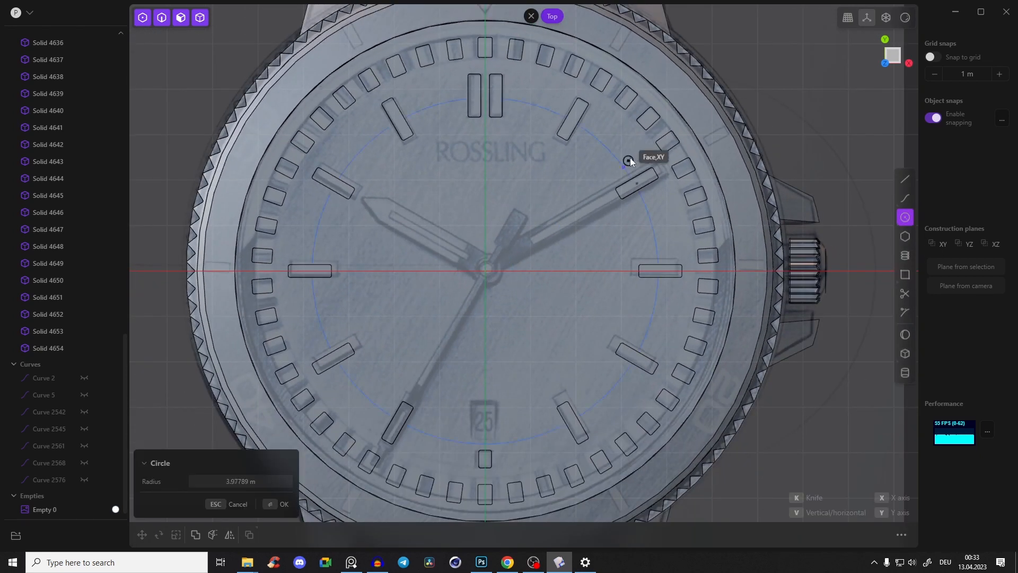
left_click(640, 90)
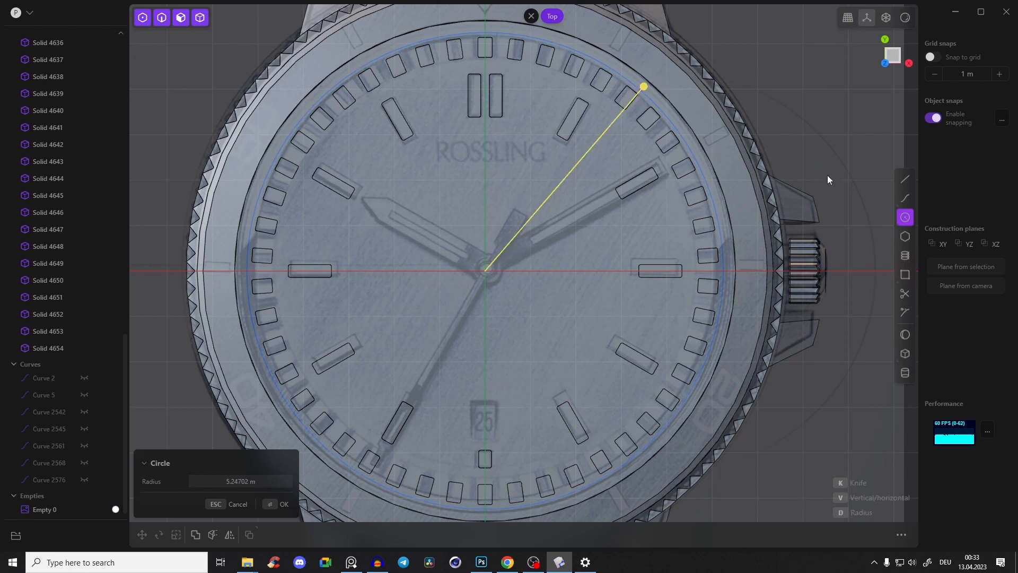
key("Return")
Offset the dial circle inward by about 0.67 m so the copy lies just inside the minute track blocks
left_click(904, 218)
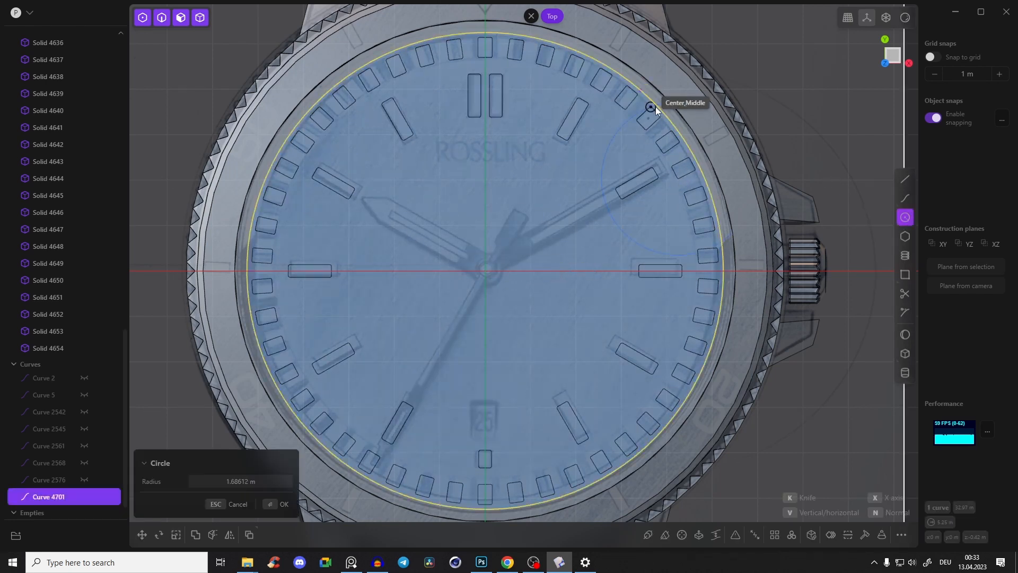
key("Escape")
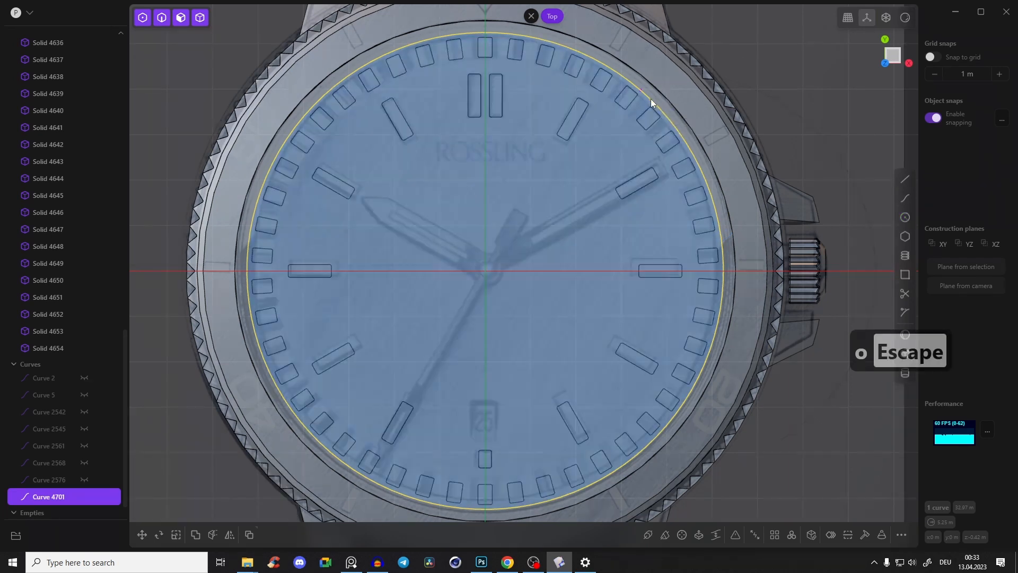
key("2")
key("o")
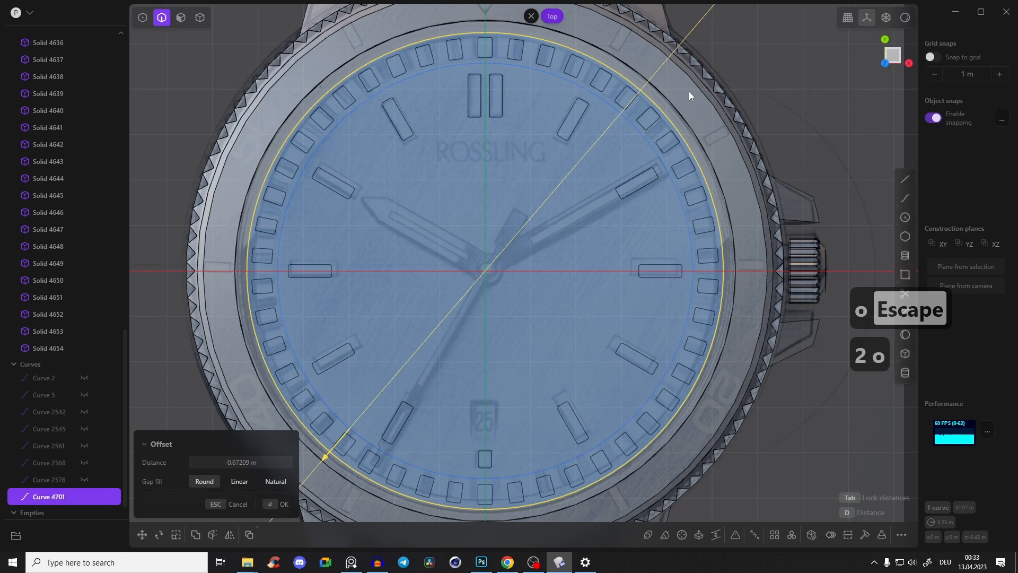
left_click(678, 104)
Cut the dial body with the inner and outer circles in turn, and delete both circle curves
right_click_drag(657, 169, 600, 59)
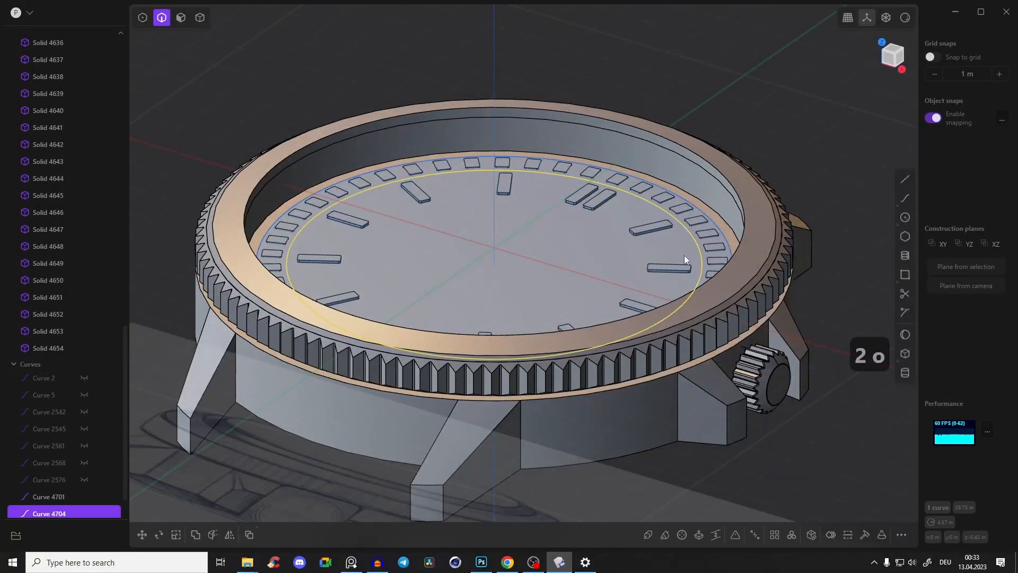
key("c")
left_click(639, 430)
key("Return")
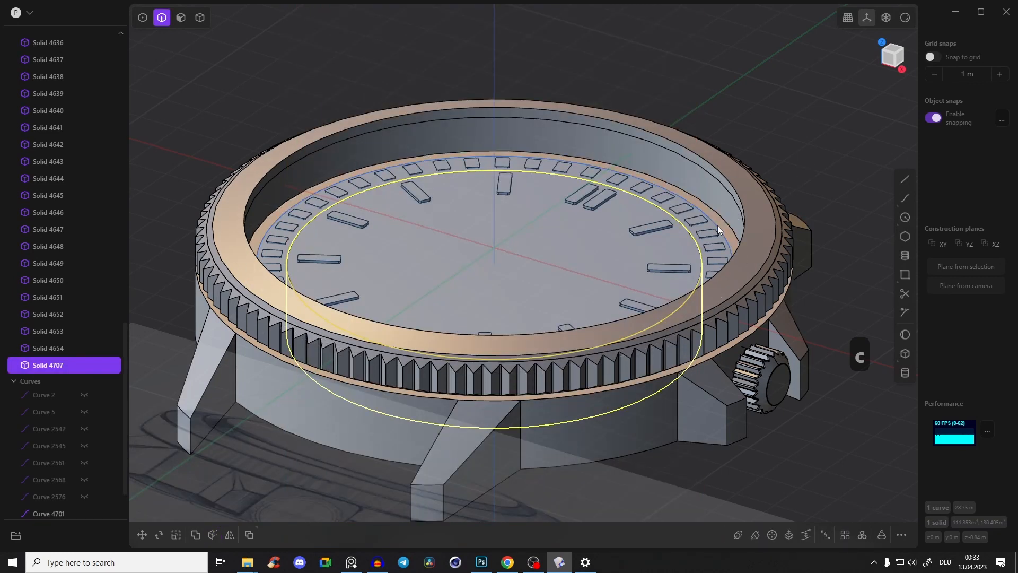
key("c")
left_click(673, 438)
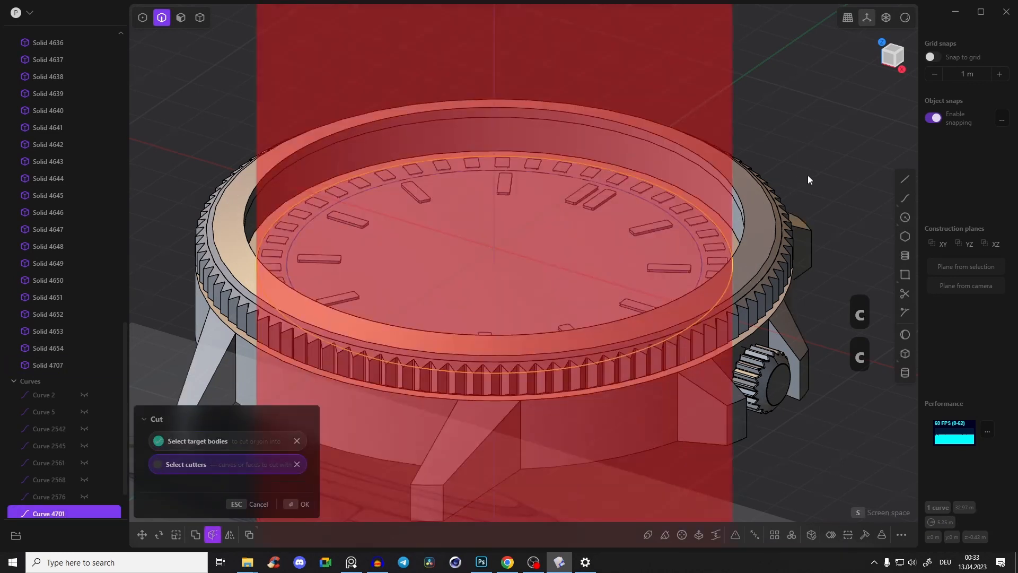
key("Return")
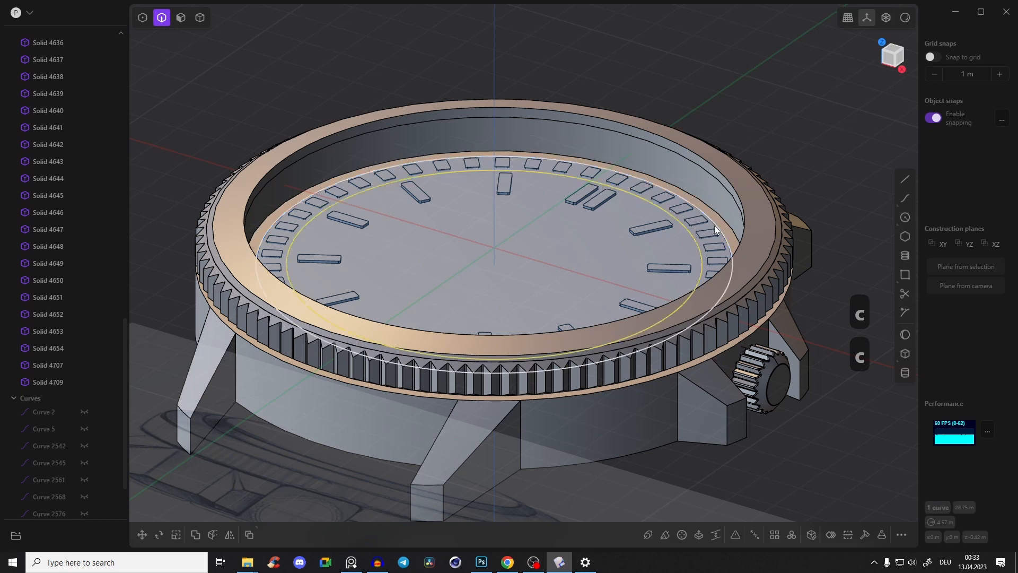
key("x")
Offset the ring face beneath the minute track blocks downward by about 0.02 m
scroll(714, 224, "up", 5)
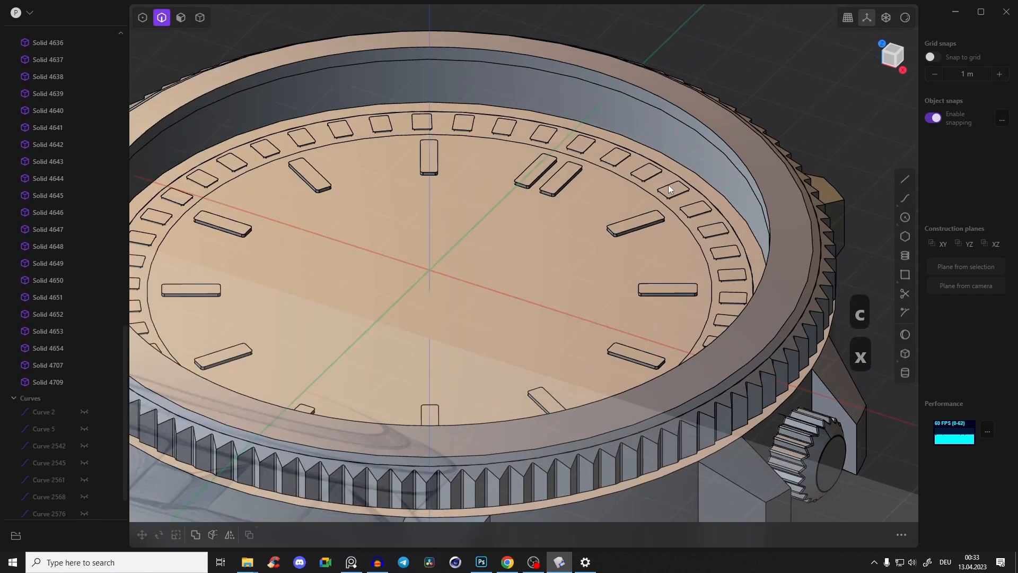
key("3")
left_click(660, 180)
left_click_drag(660, 180, 663, 148)
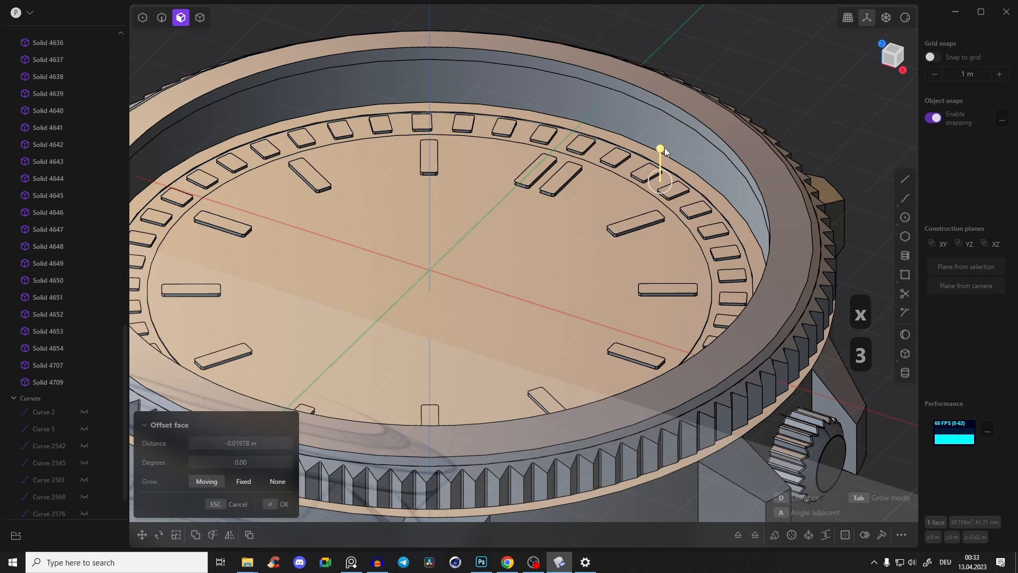
left_click(53, 383)
scroll(93, 274, "up", 6)
scroll(92, 272, "up", 8)
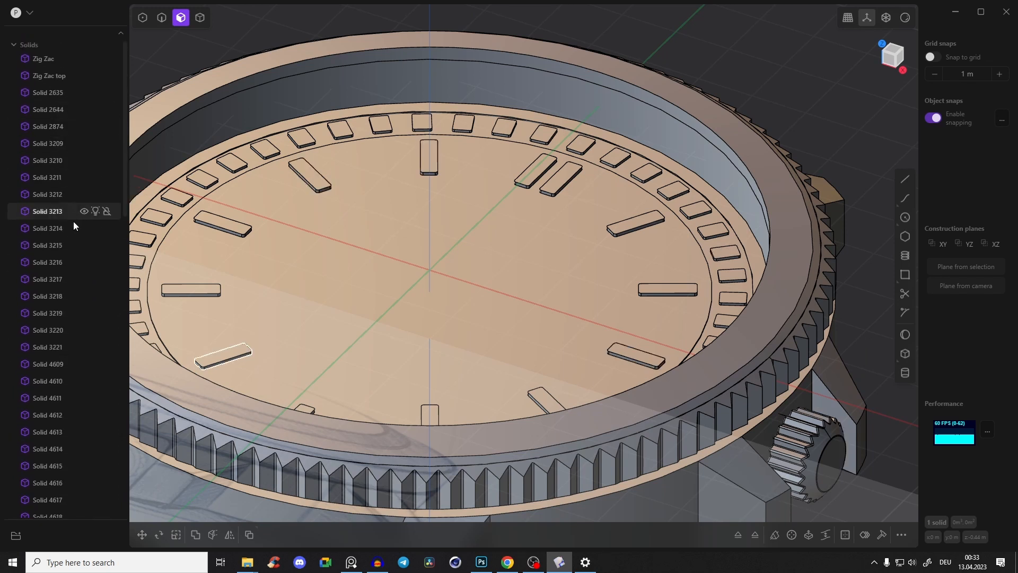
middle_click_drag(739, 82, 646, 55)
middle_click_drag(581, 234, 594, 264)
middle_click_drag(546, 144, 524, 168)
middle_click_drag(607, 105, 556, 131)
Union the central dial disc and the minute track ring with the case body into one solid
key("Tab")
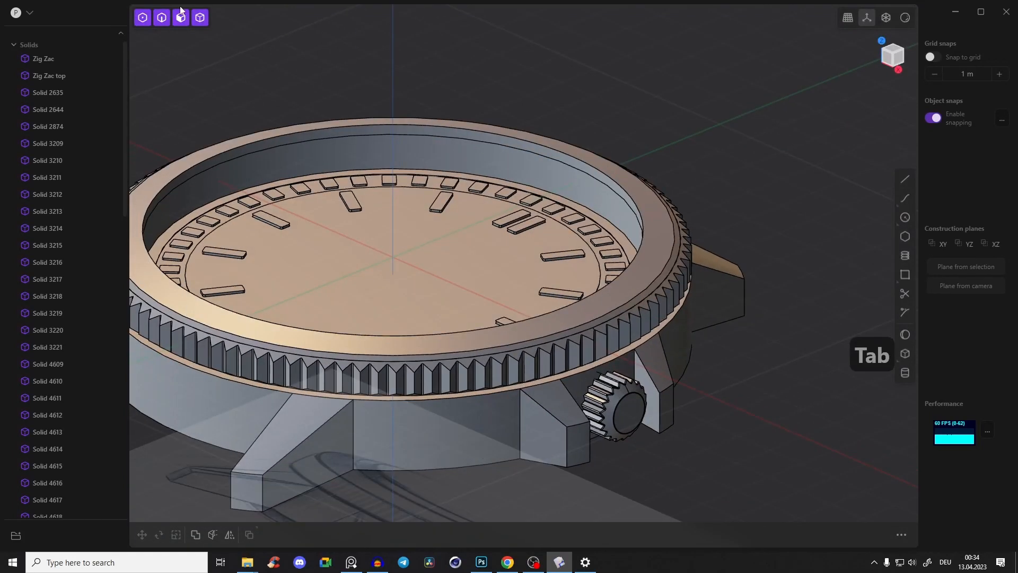
left_click(465, 247)
middle_click_drag(465, 247, 575, 218)
left_click(590, 212)
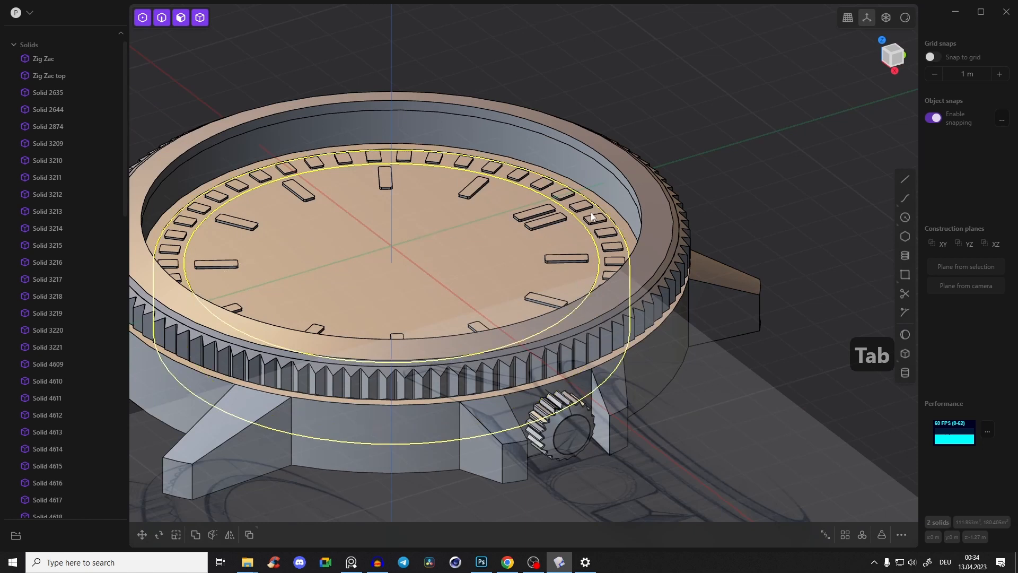
left_click(753, 305)
key("q")
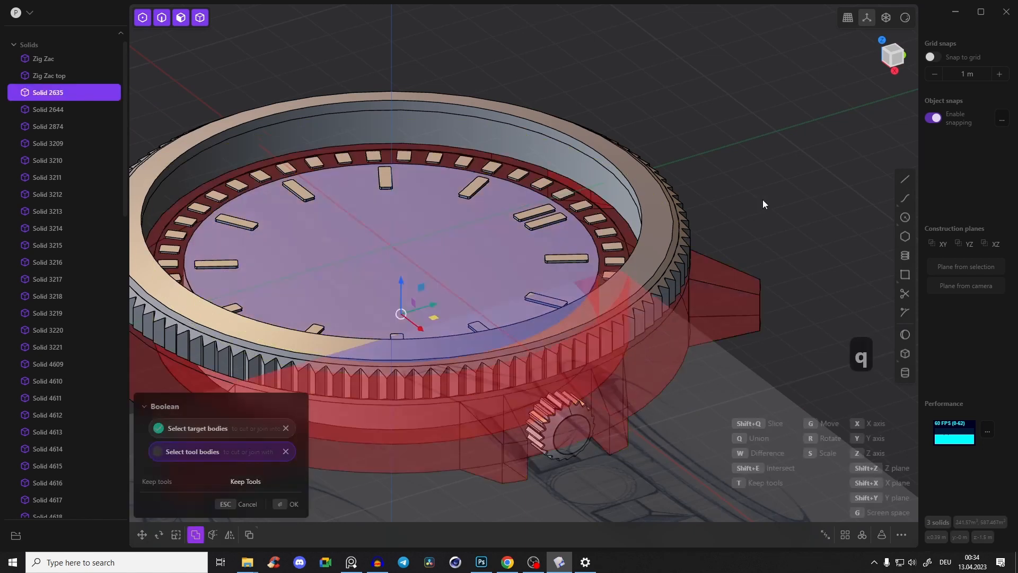
key("q")
right_click(763, 199)
left_click(762, 199)
middle_click_drag(763, 200, 510, 248)
left_click(510, 265)
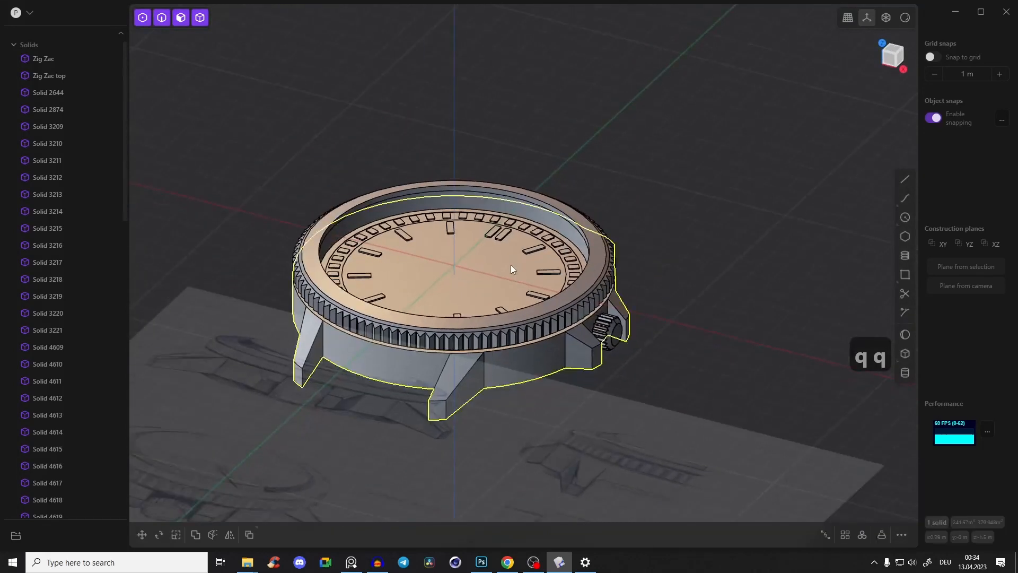
key("g")
key("z")
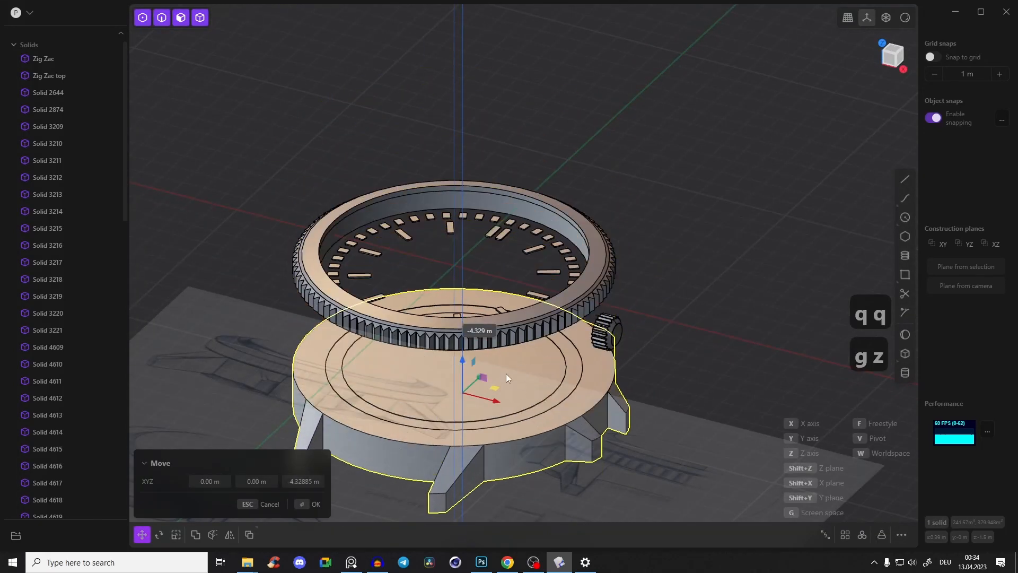
key("Escape")
Draw a circle of about 0.32 m radius at the dial's centre in top view for the hour hand's hub
middle_click_drag(623, 162, 656, 193)
key("KP_7")
scroll(524, 221, "up", 5)
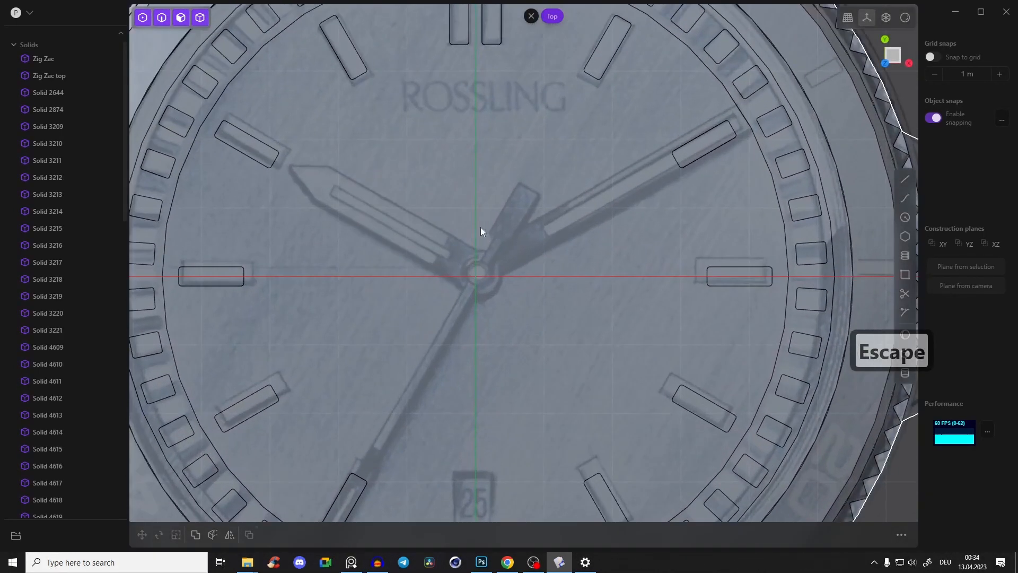
middle_click_drag(480, 227, 507, 235, "shift")
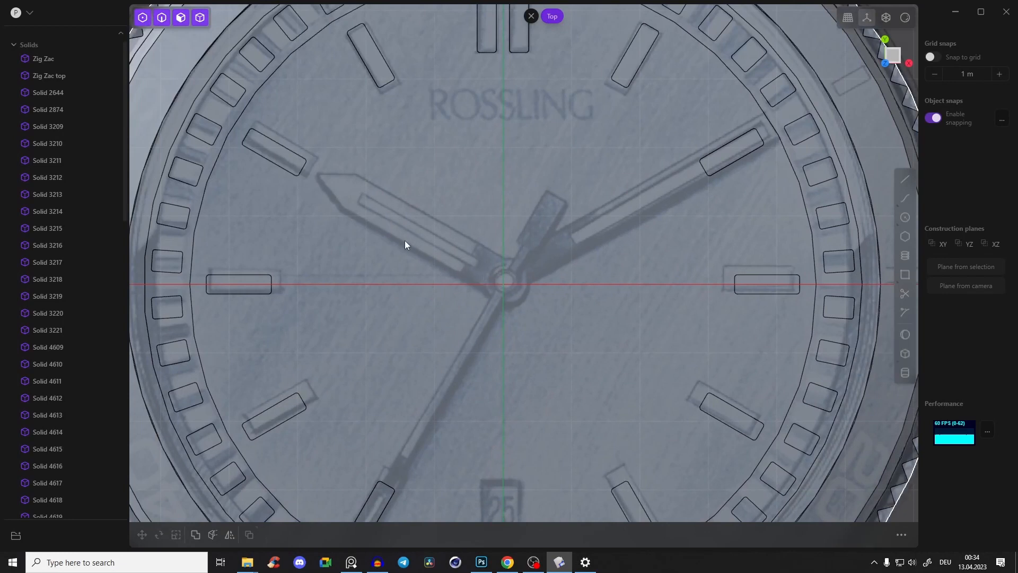
left_click(905, 217)
scroll(503, 287, "up", 1)
left_click(503, 284)
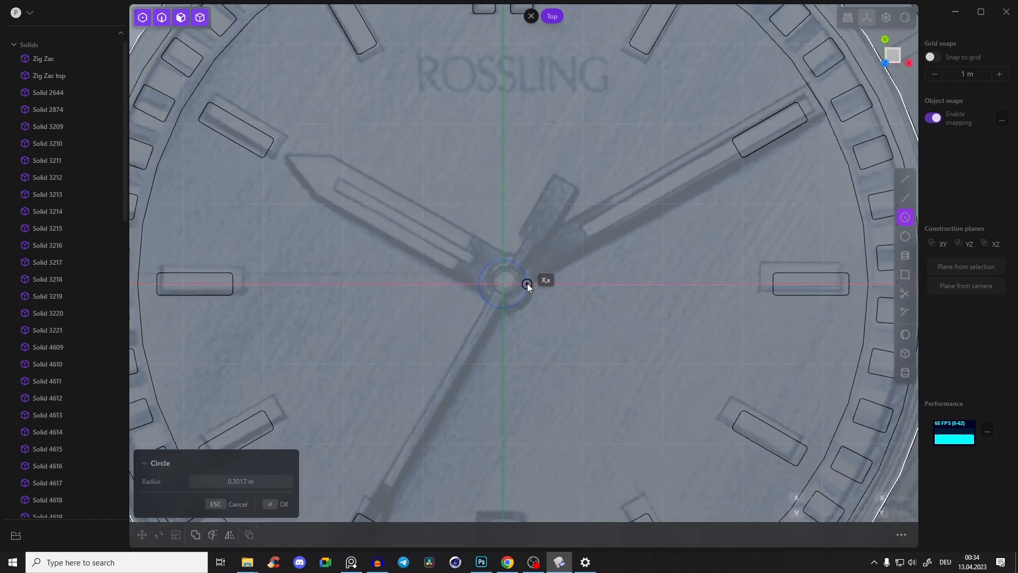
middle_click_drag(526, 281, 581, 268)
scroll(581, 268, "up", 1)
Draw a three-point rectangle about 0.64 by 2.56 m from the hub circle's vertical diameter toward the 9 o'clock marker
mouse_move(903, 274)
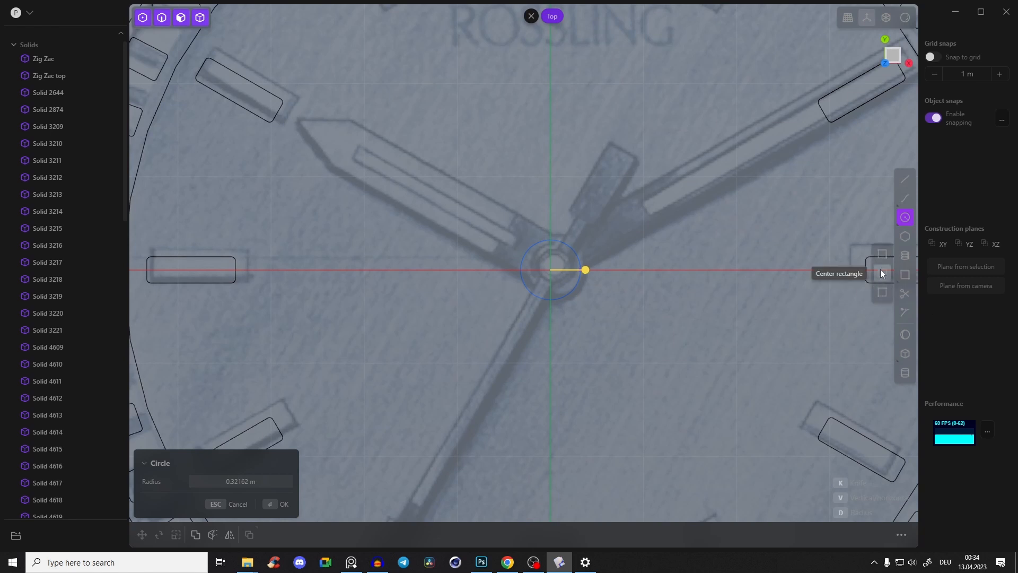
left_click(883, 293)
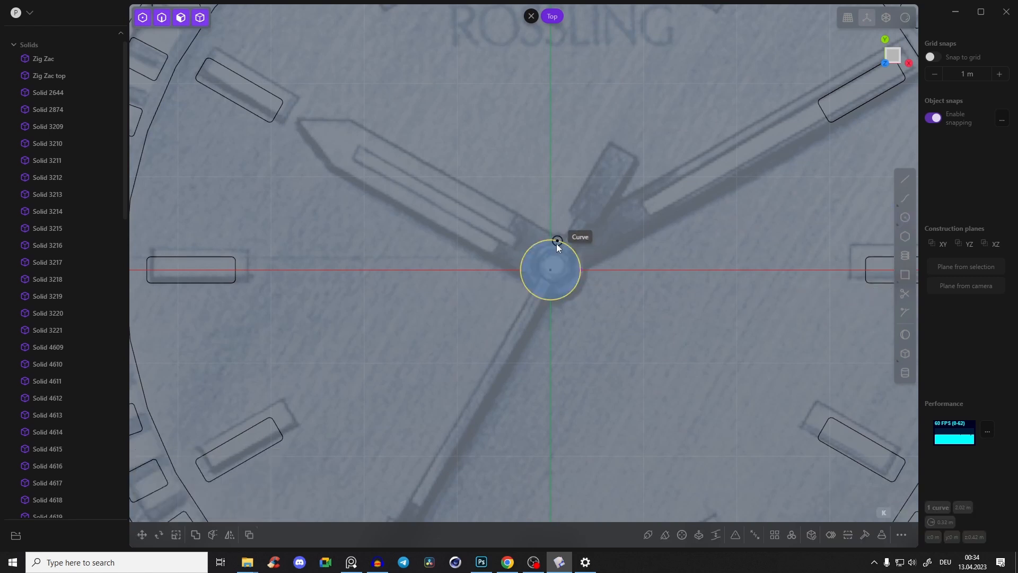
left_click(552, 302)
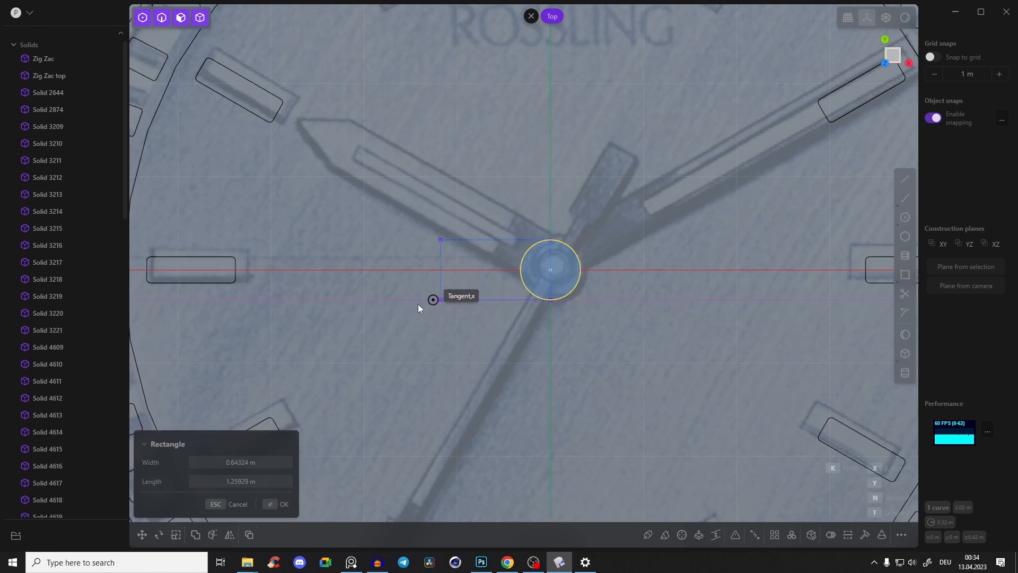
left_click(312, 301)
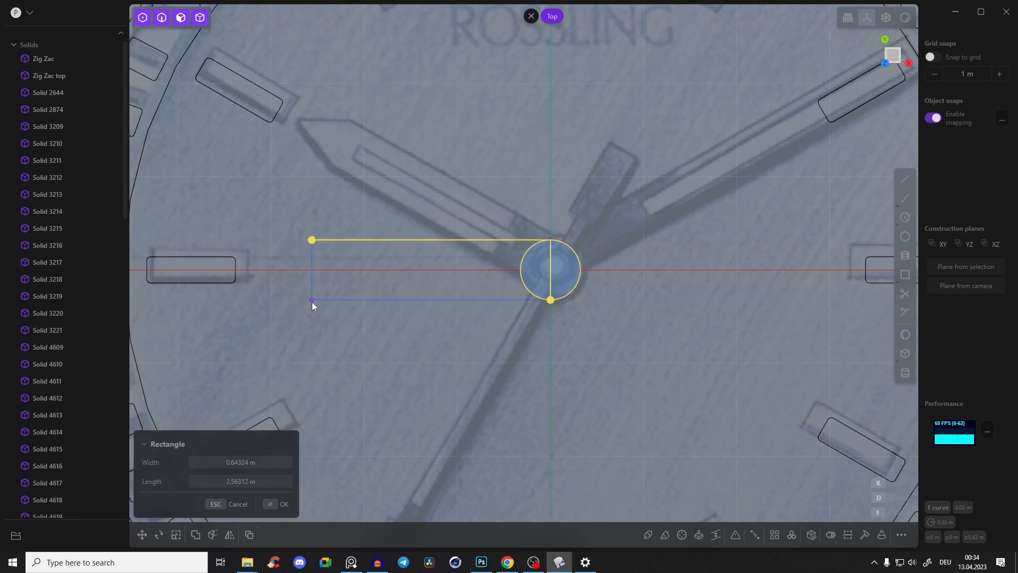
Trim the overlapping curves inside the hub so the circle and rectangle form one round-ended hand outline
middle_click_drag(550, 189, 569, 145, "shift")
left_click(606, 159)
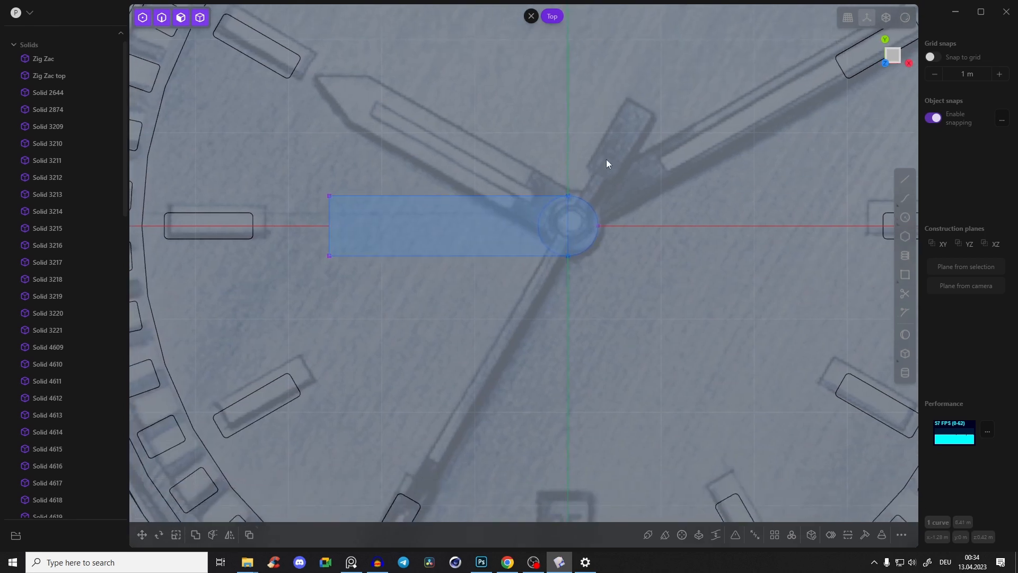
key("t")
left_click(546, 219)
key("Return")
middle_click_drag(449, 201, 543, 215, "shift")
scroll(544, 214, "up", 5)
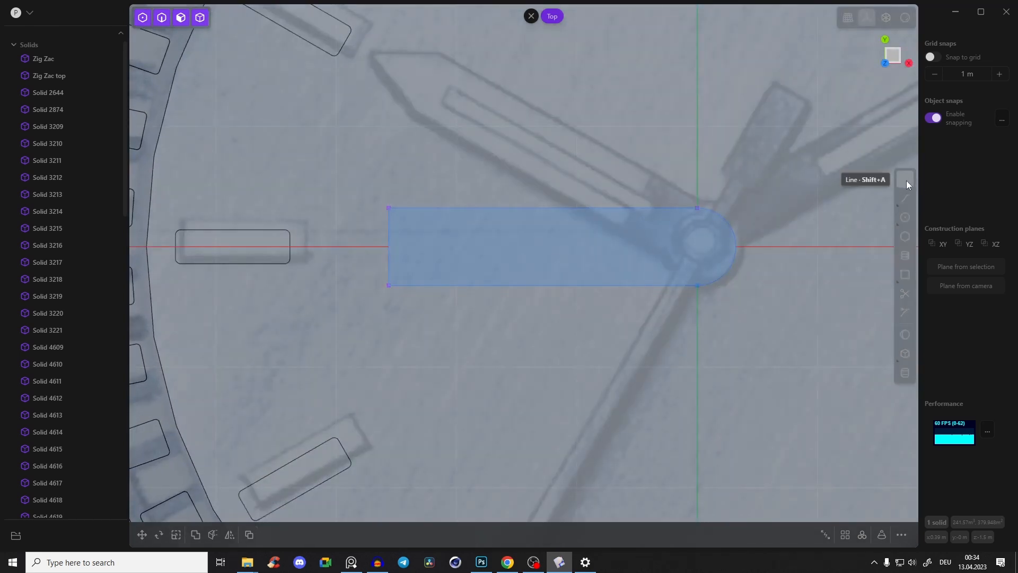
left_click(905, 180)
left_click(388, 209)
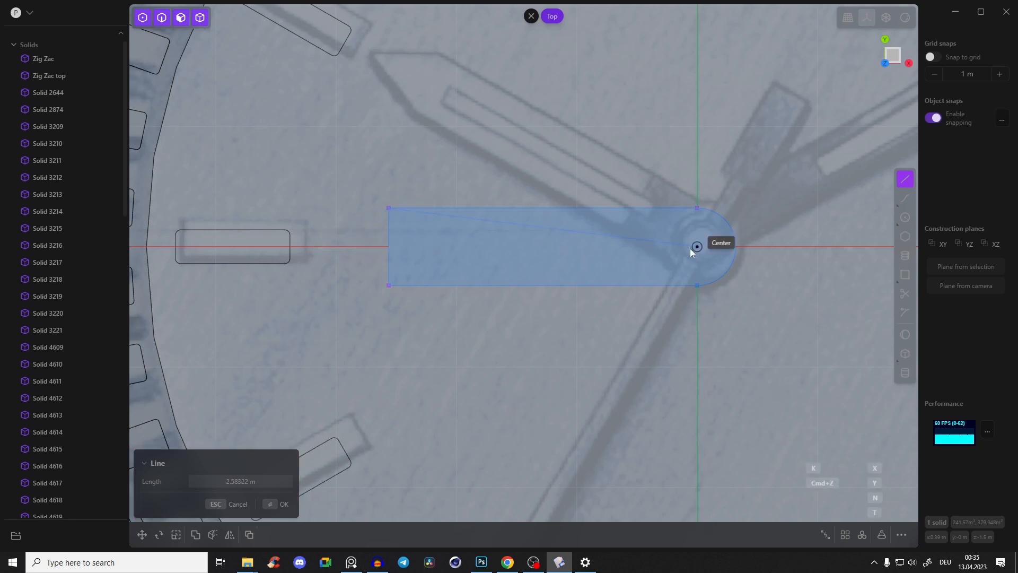
key("Escape")
scroll(505, 225, "down", 5)
scroll(610, 237, "up", 3)
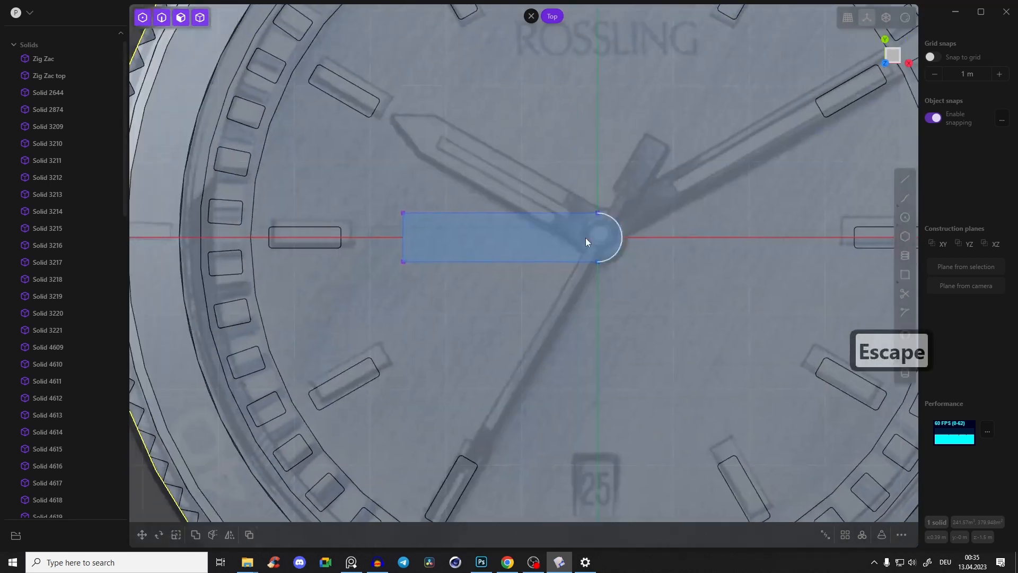
Draw a slanted tip line from the hand's outer corner to the 9 o'clock marker's inner edge, moving its end about 0.11 m along X
left_click(906, 180)
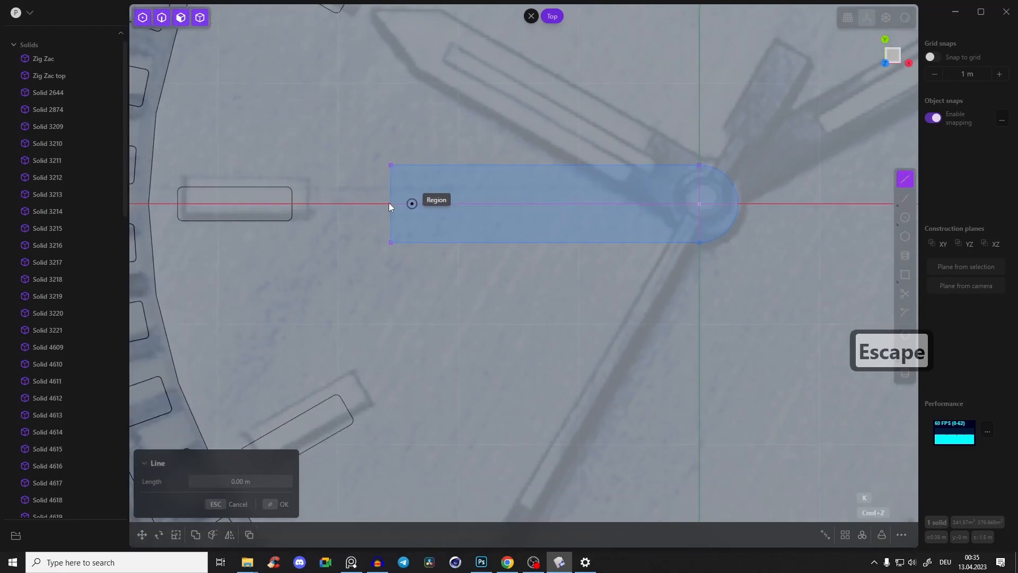
middle_click_drag(378, 199, 494, 182)
scroll(595, 178, "up", 3)
left_click(487, 142)
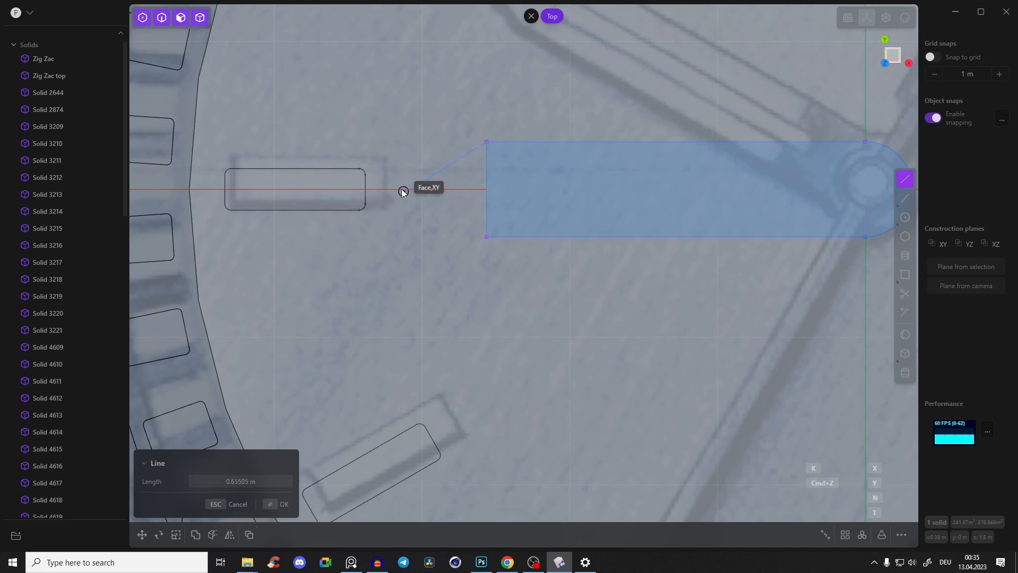
left_click(366, 189)
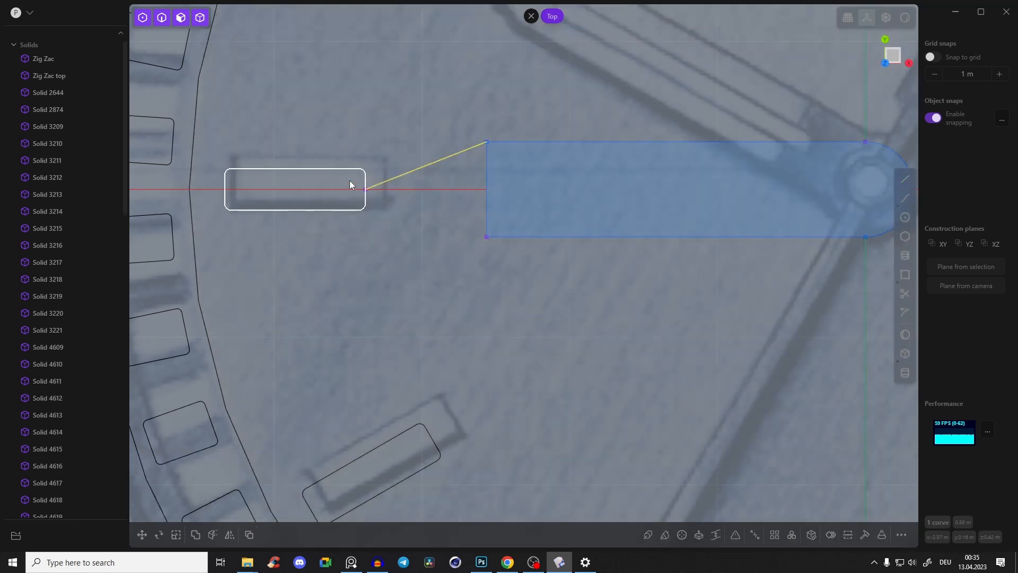
left_click(381, 196)
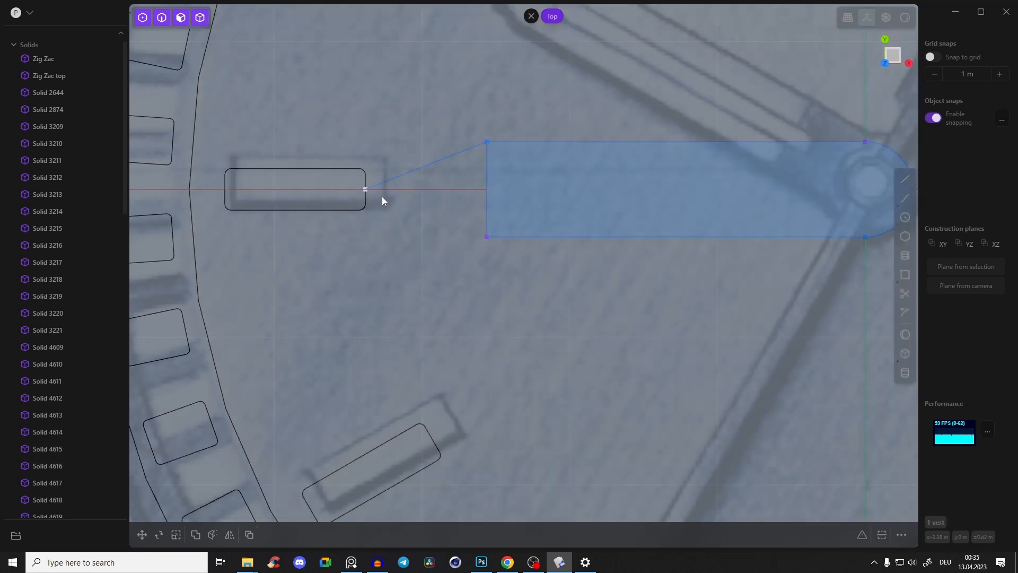
key("g")
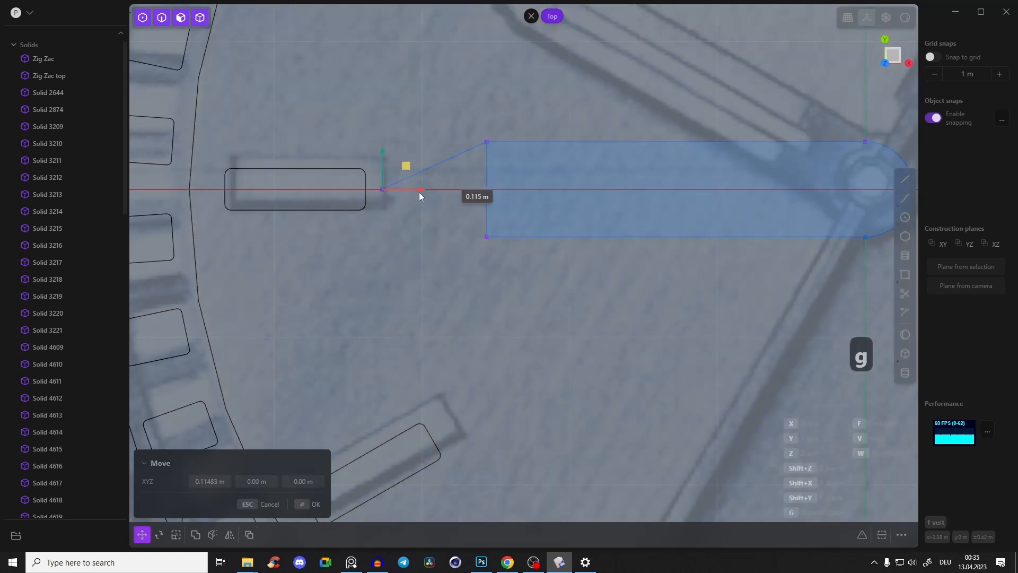
left_click(419, 192)
Mirror the slanted tip line across the horizontal axis to complete the hour hand's pointed tip
key("2")
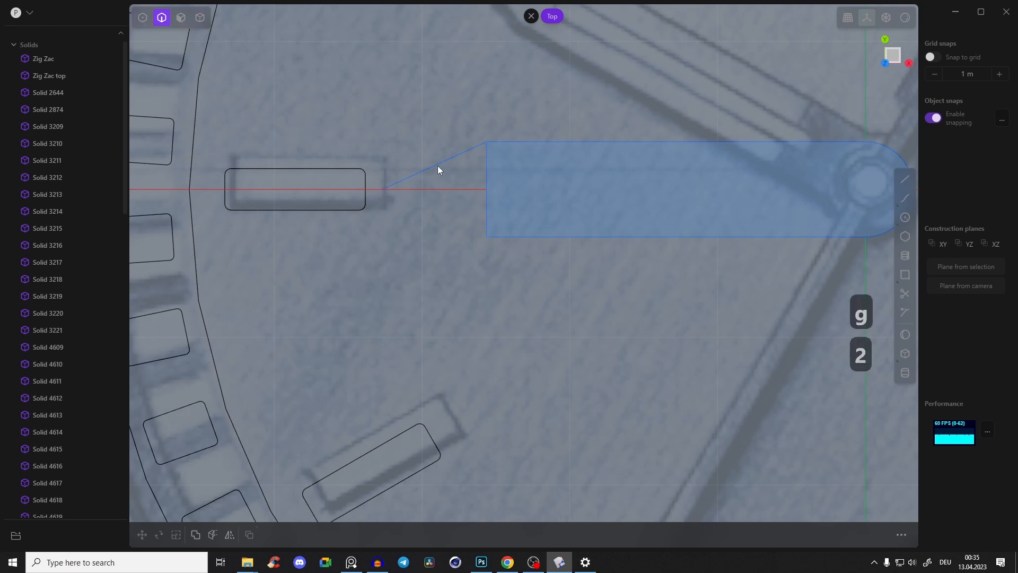
left_click(431, 165)
key("alt+x")
key("x")
key("y")
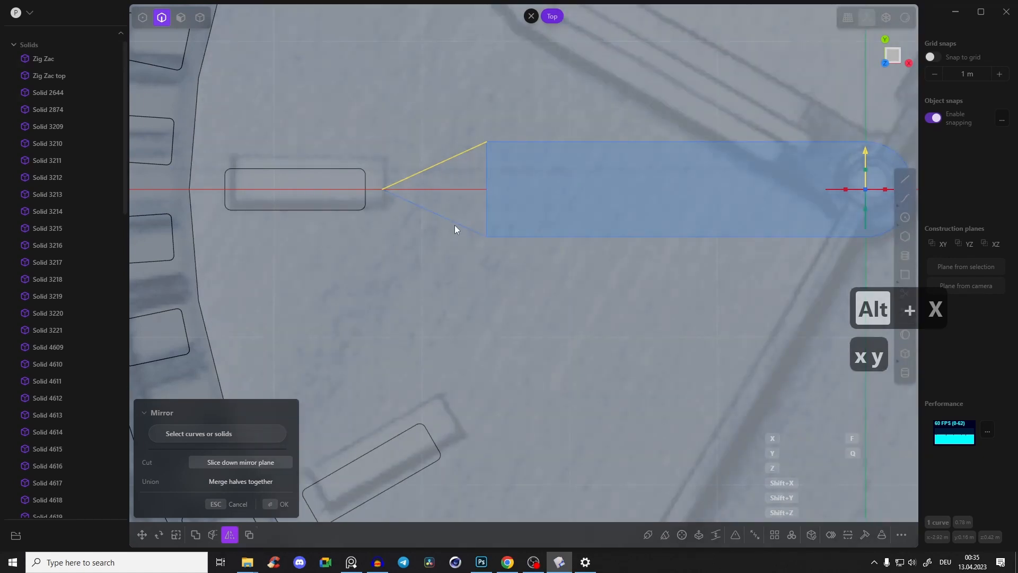
right_click(463, 228)
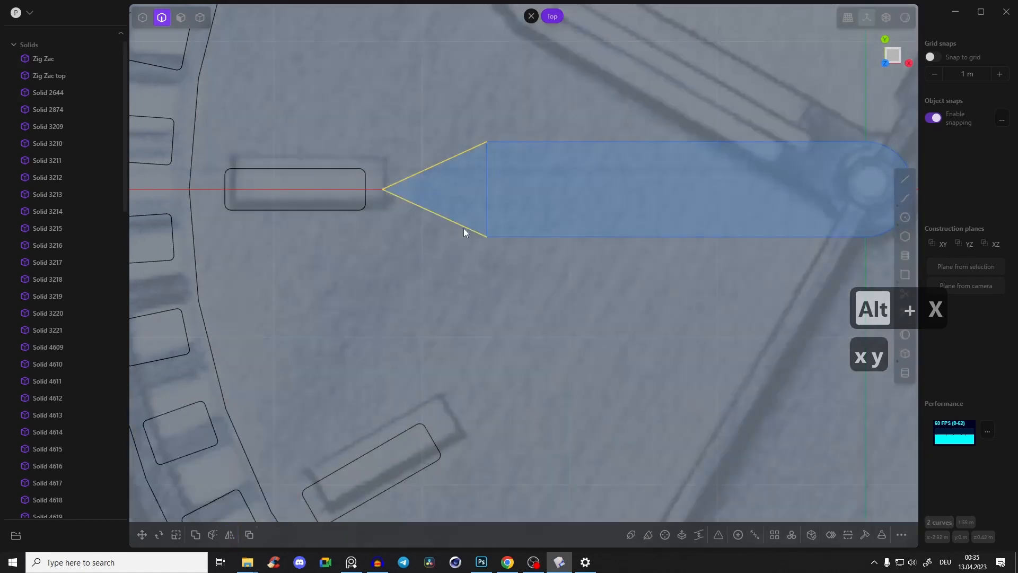
Trim away the vertical segment between the pointed tip and the hour hand's body
left_click(545, 300)
key("z")
key("t")
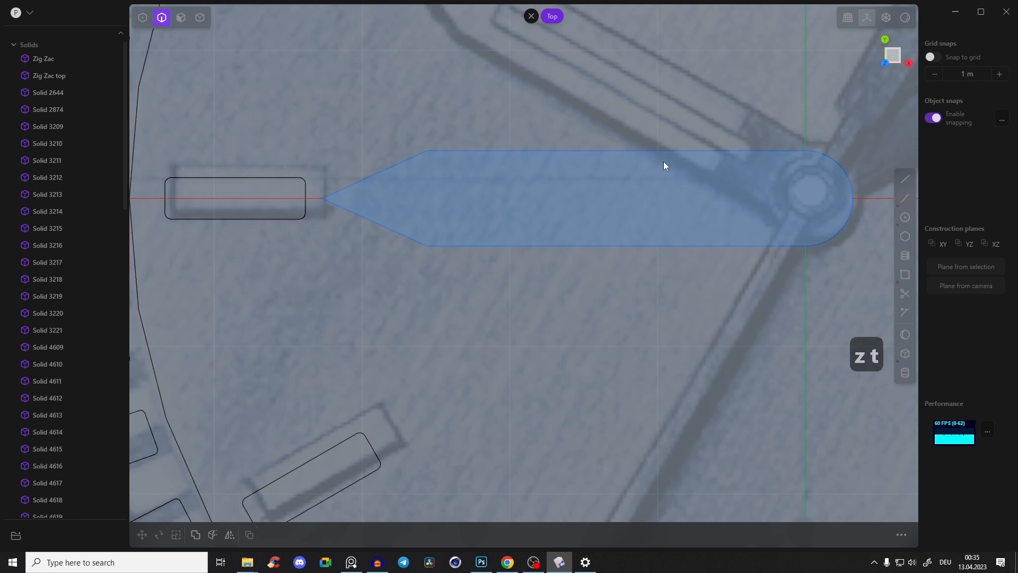
Join the hour hand's straight edges, tip lines and rounded end into one closed curve
left_click(587, 151)
left_click(391, 161)
left_click(379, 225)
left_click(484, 245)
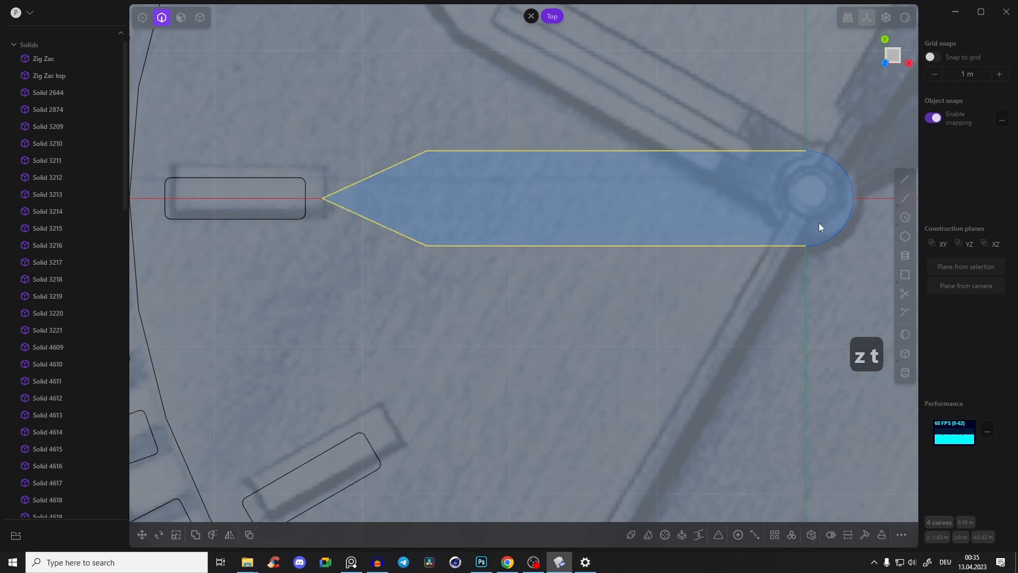
left_click(846, 224)
key("j")
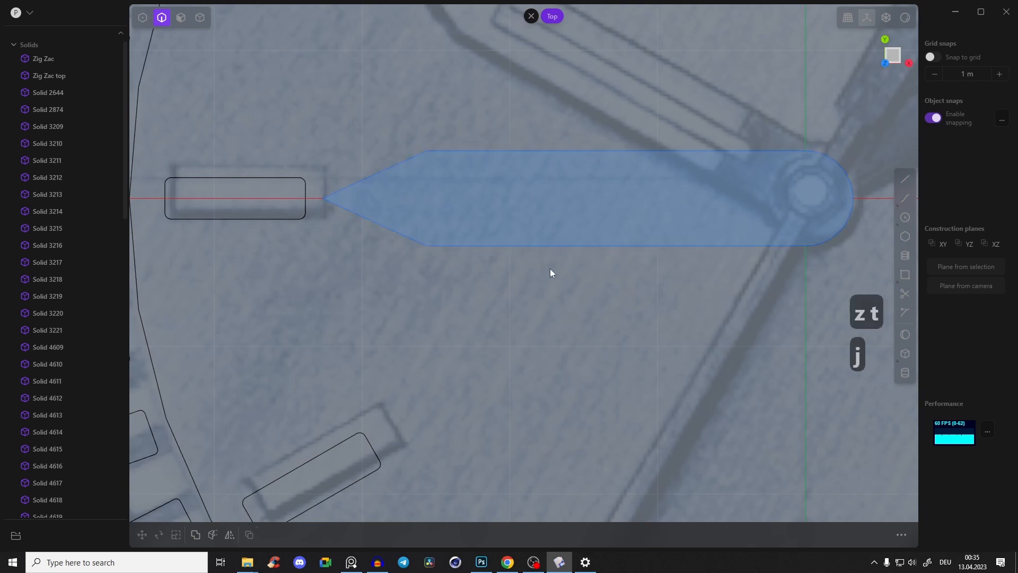
Fillet the hour hand's two shoulder corners by about 0.1 m and slightly round its pointed tip
key("1")
left_click_drag(476, 314, 476, 314)
key("b")
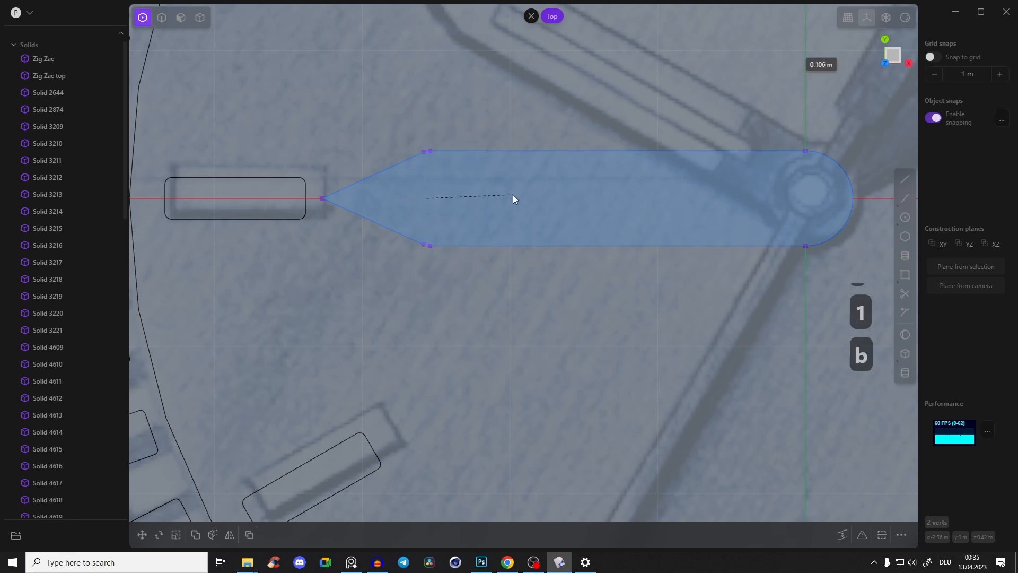
left_click(522, 193)
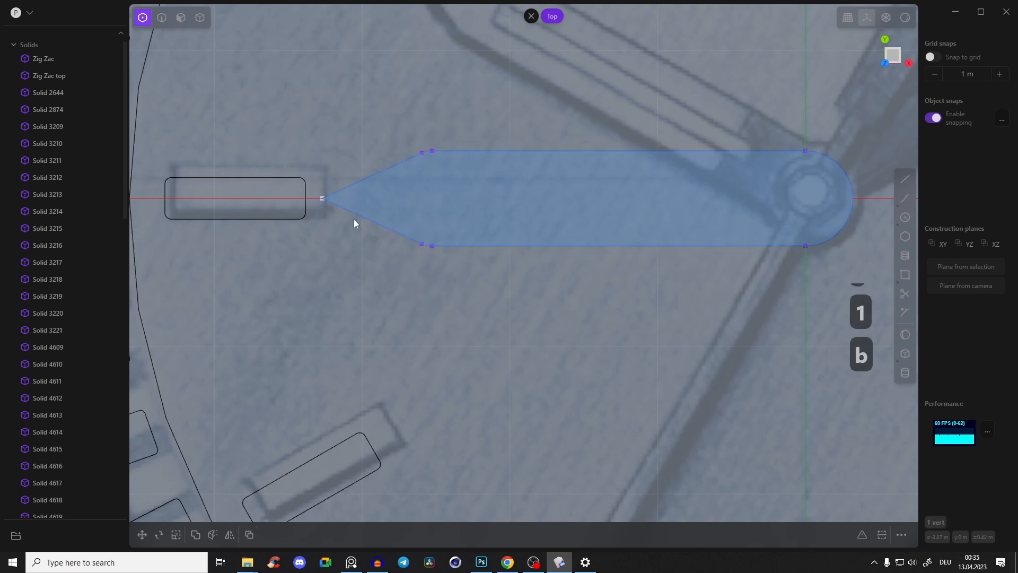
key("b")
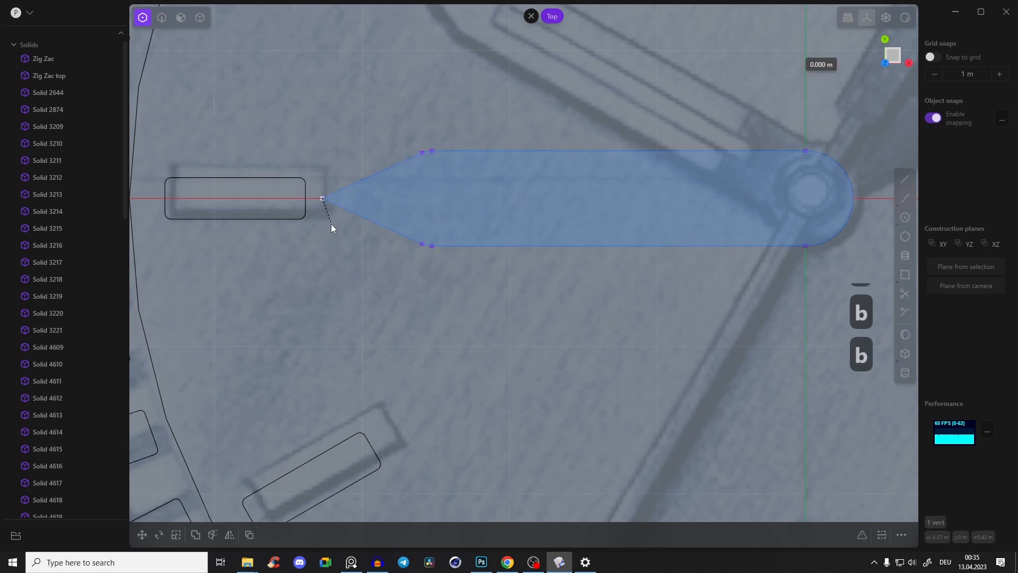
left_click(336, 230)
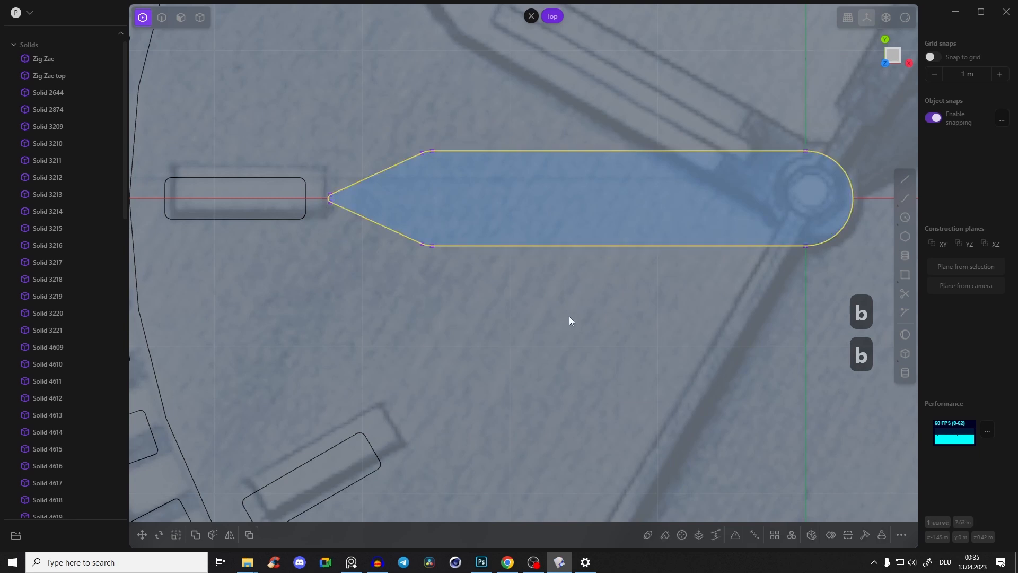
Extrude the hour hand's face upward into a thin solid
scroll(583, 323, "up", 3)
middle_click_drag(628, 311, 605, 424)
scroll(572, 318, "down", 2)
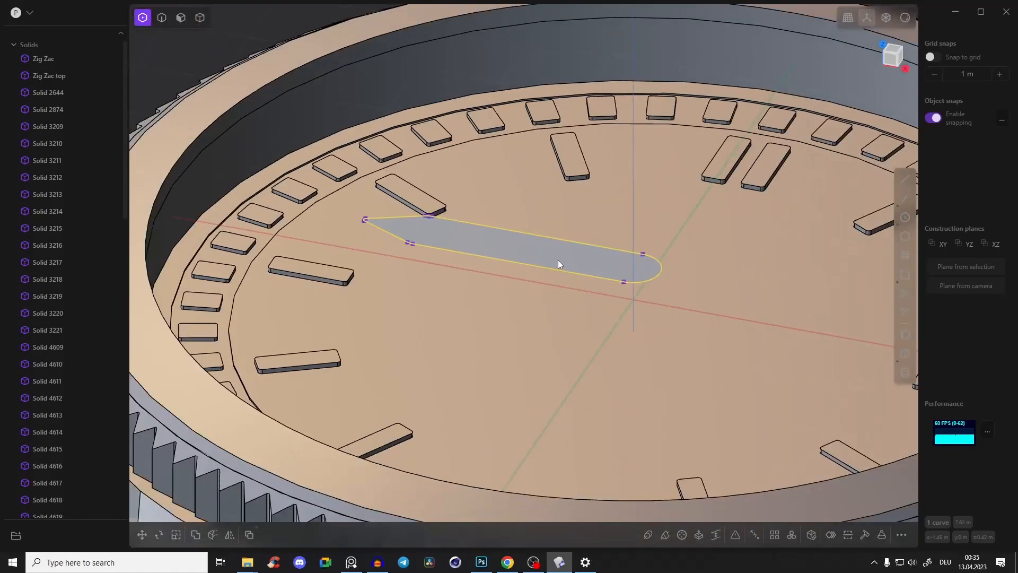
key("3")
left_click(536, 251)
key("e")
left_click_drag(539, 213, 540, 205)
right_click(655, 255)
left_click(636, 285)
key("e")
key("Tab")
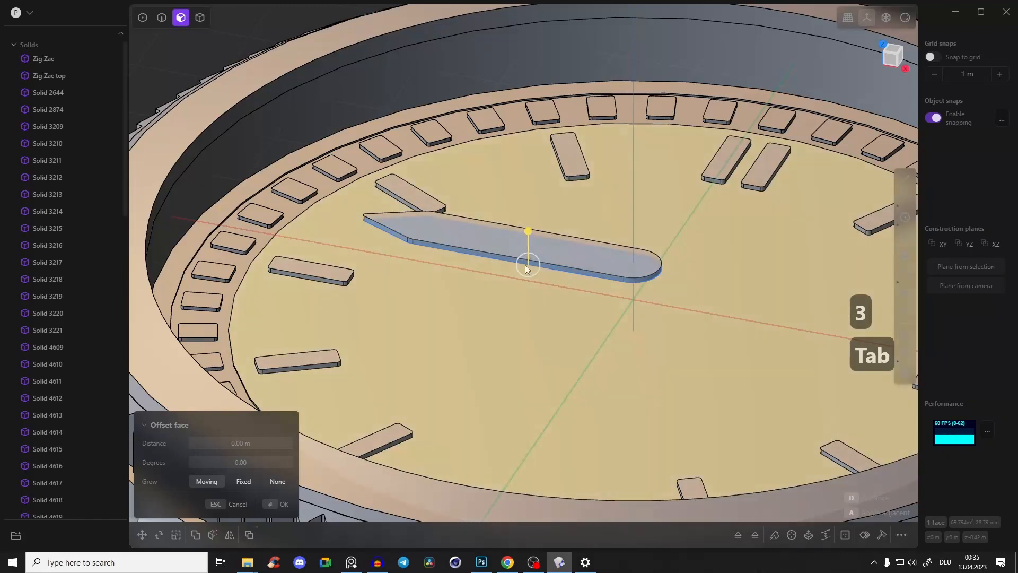
key("1")
Lower the hour hand solid toward the dial by moving it about -0.72 m along Z
middle_click_drag(480, 259, 558, 245)
key("2")
key("2")
key("Tab")
left_click(540, 242)
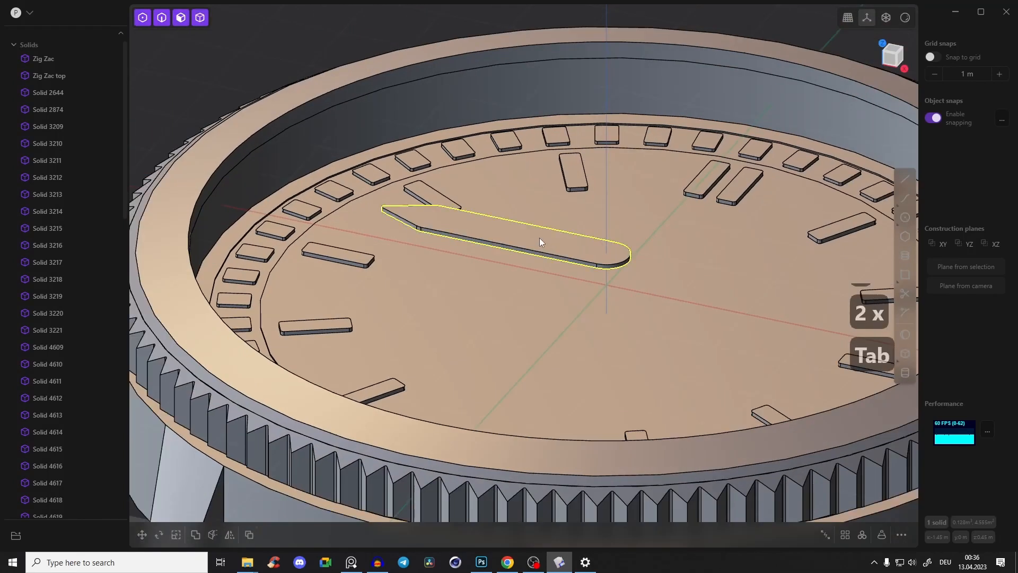
key("g")
left_click_drag(531, 259, 535, 249)
In a top view, draw a circle of about 0.22 m radius centred on the hour hand's hub
middle_click_drag(592, 308, 666, 84)
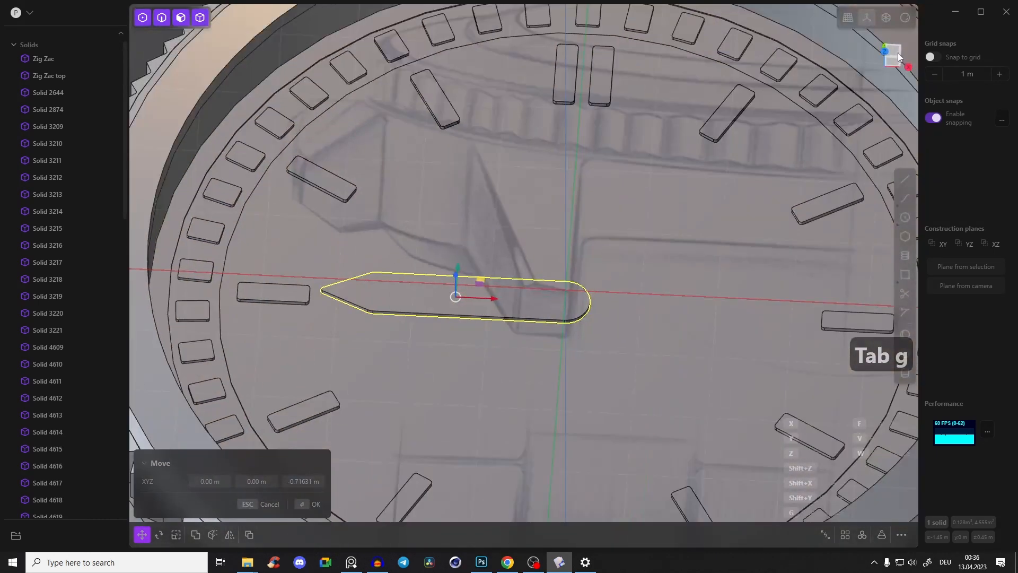
left_click(899, 53)
scroll(690, 254, "up", 2)
scroll(484, 279, "down", 4)
middle_click_drag(679, 314, 632, 208, "shift")
scroll(564, 233, "up", 3)
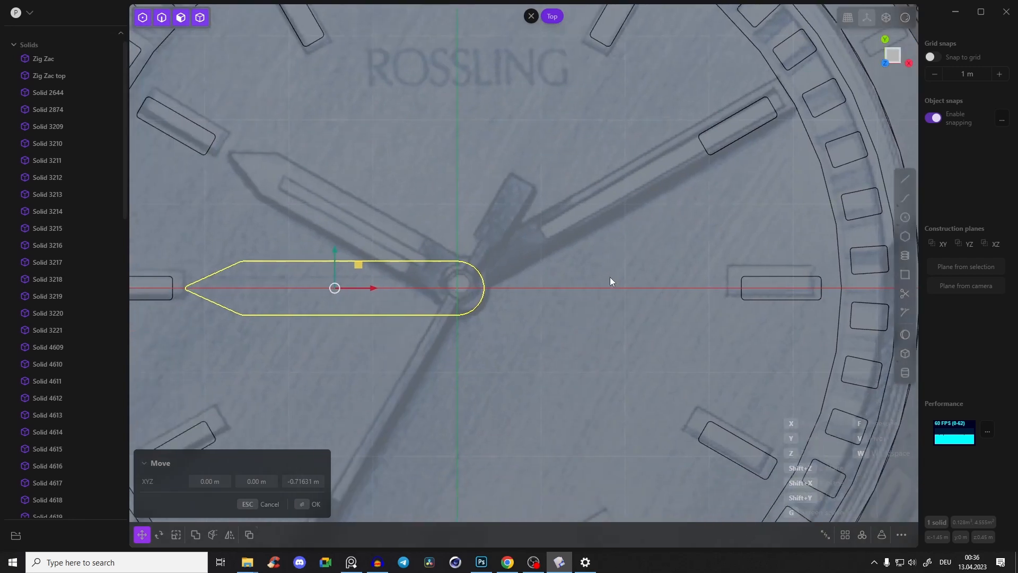
left_click(904, 217)
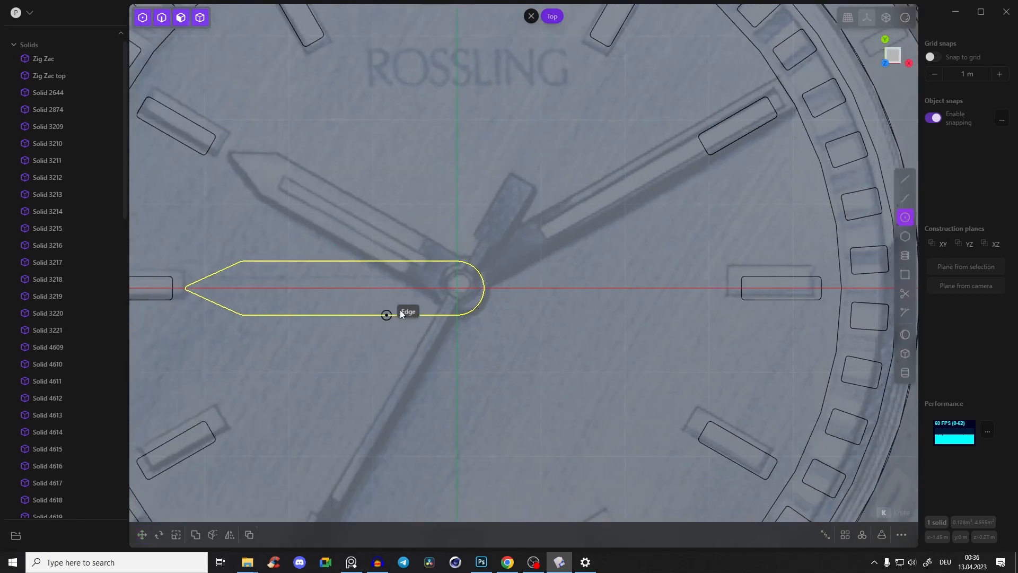
left_click(457, 288)
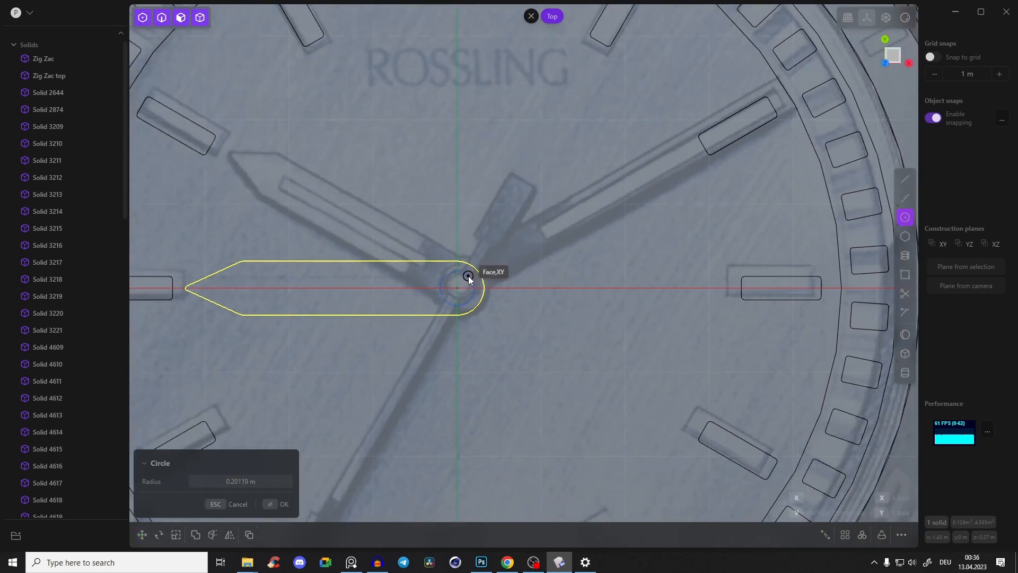
left_click(474, 273)
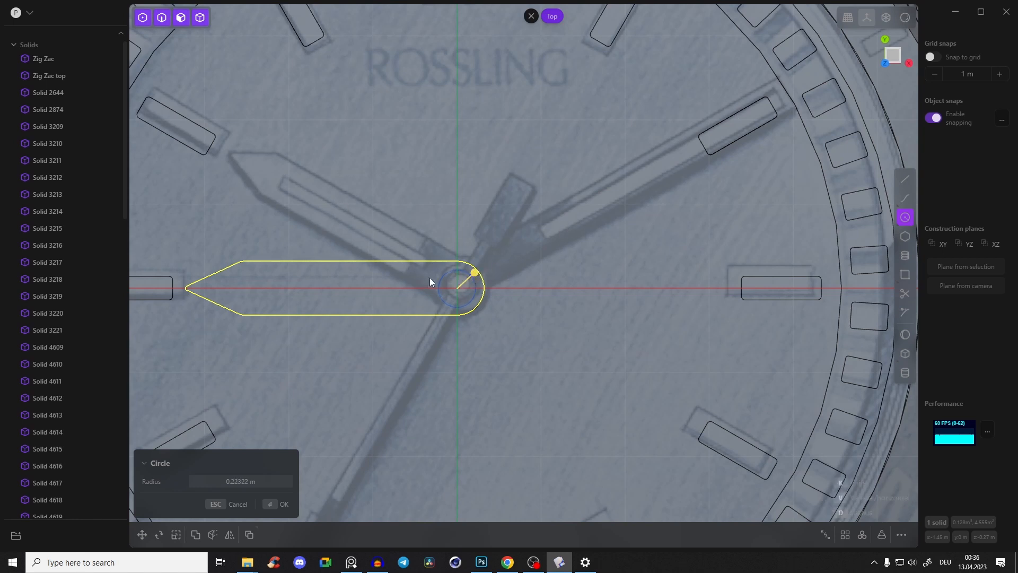
scroll(516, 289, "up", 1)
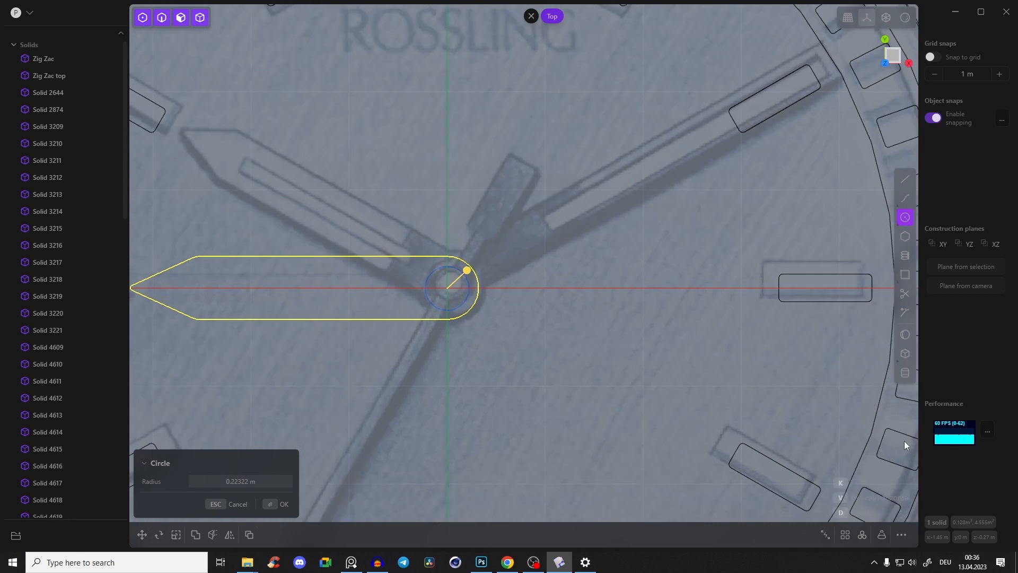
mouse_move(905, 274)
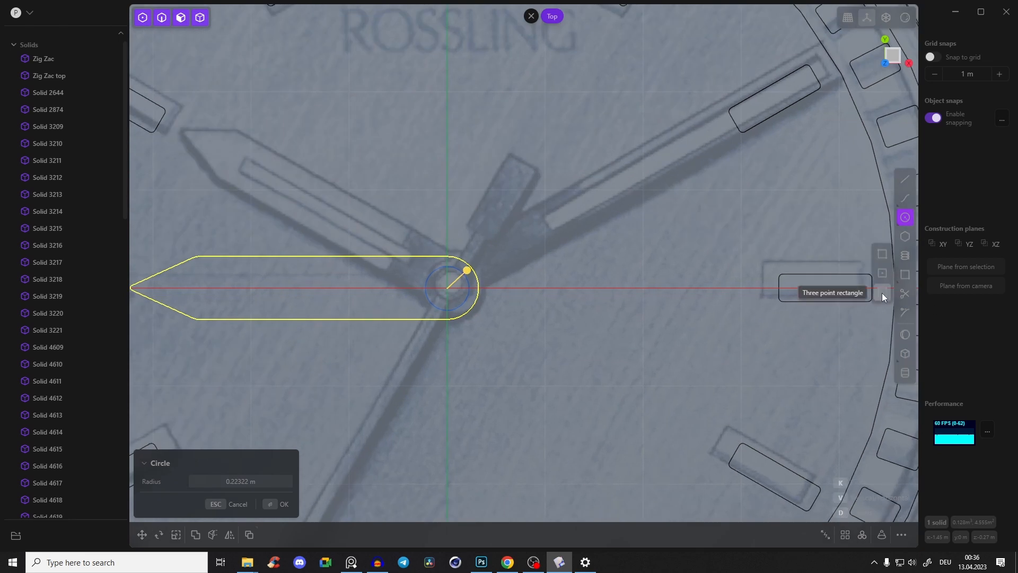
key("Return")
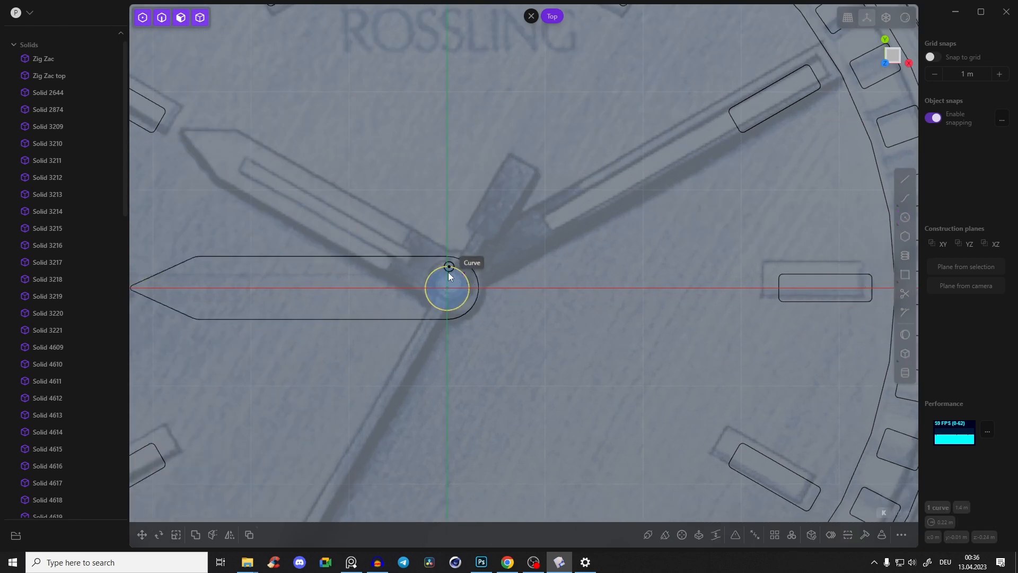
Delete the circle drawn at the hub
scroll(447, 278, "up", 1)
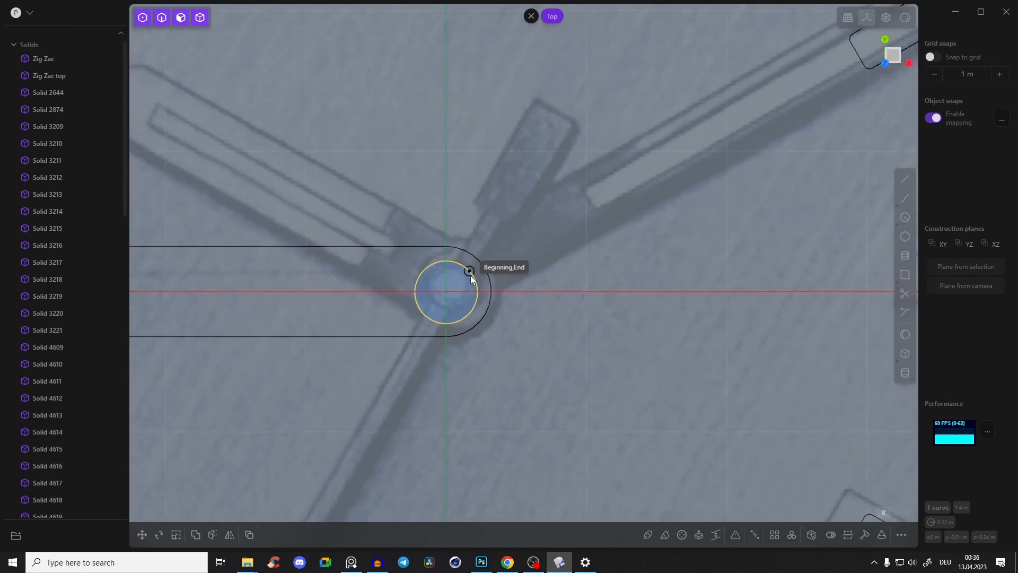
key("r")
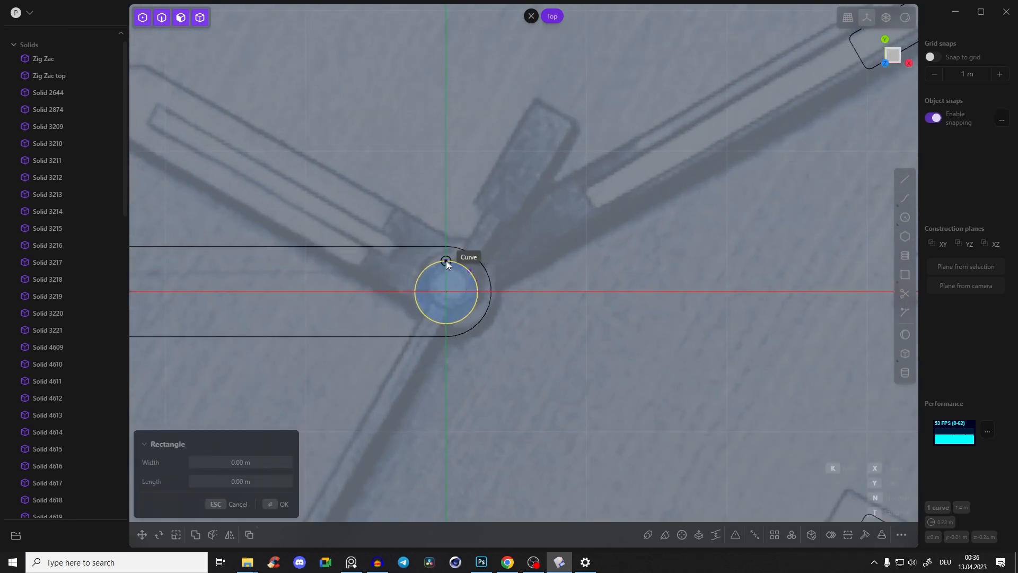
key("Escape")
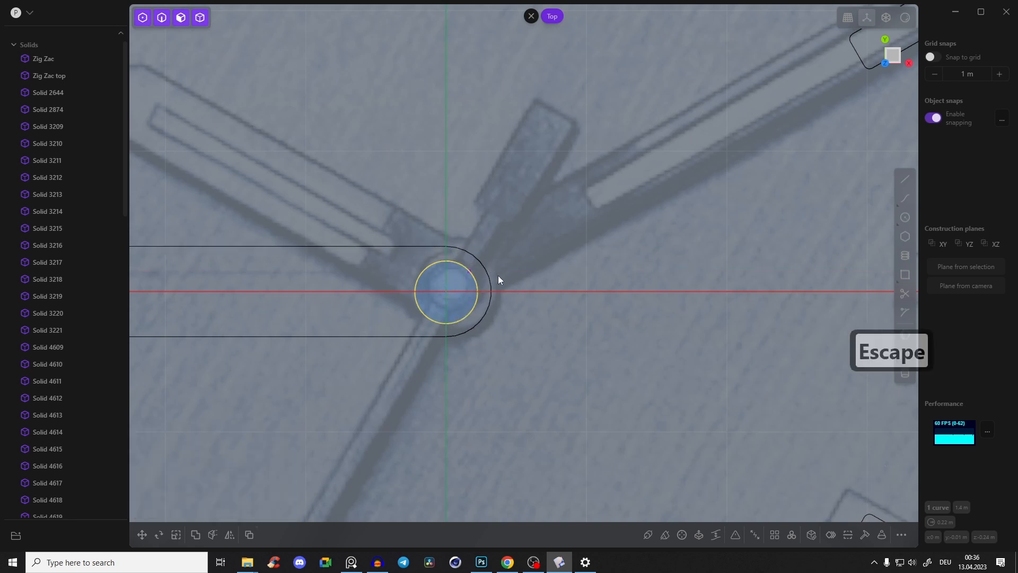
key("x")
Draw a circle of about 0.23 m radius at the hub centre, inside the hour hand's rounded end
middle_click_drag(497, 275, 517, 248)
left_click(903, 218)
left_click(464, 268)
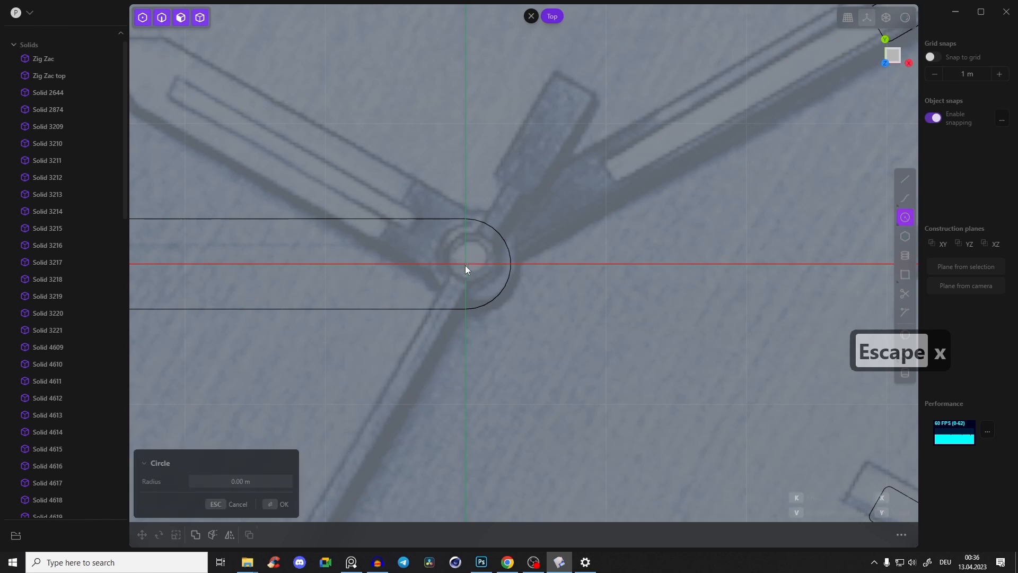
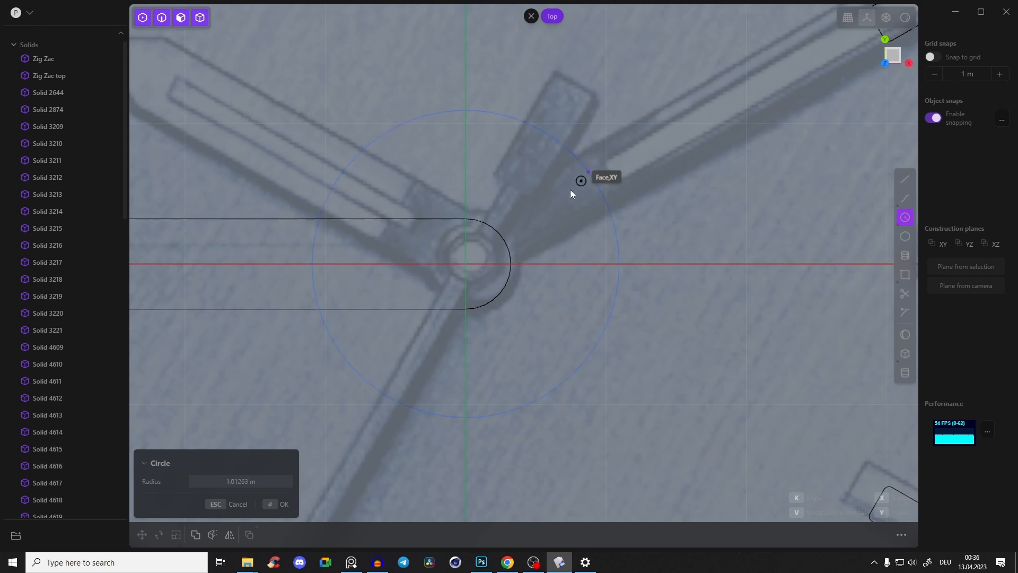
left_click(497, 268)
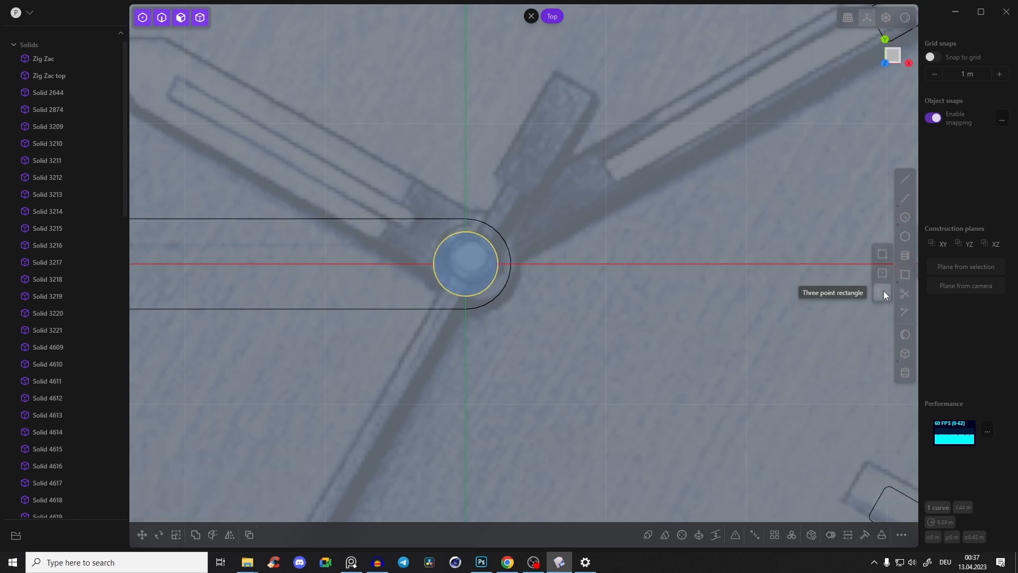
Draw a three-point rectangle about 0.46 m wide across the hub circle's diameter, extending along X just past the 3 o'clock marker
left_click(883, 291)
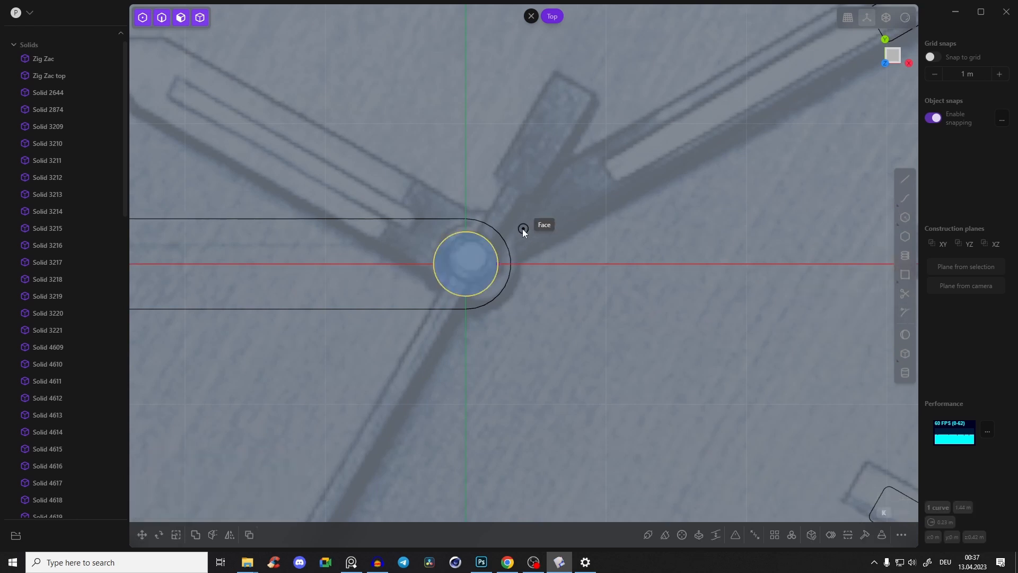
left_click(465, 232)
left_click(467, 294)
middle_click_drag(597, 288, 541, 258)
scroll(409, 281, "down", 4)
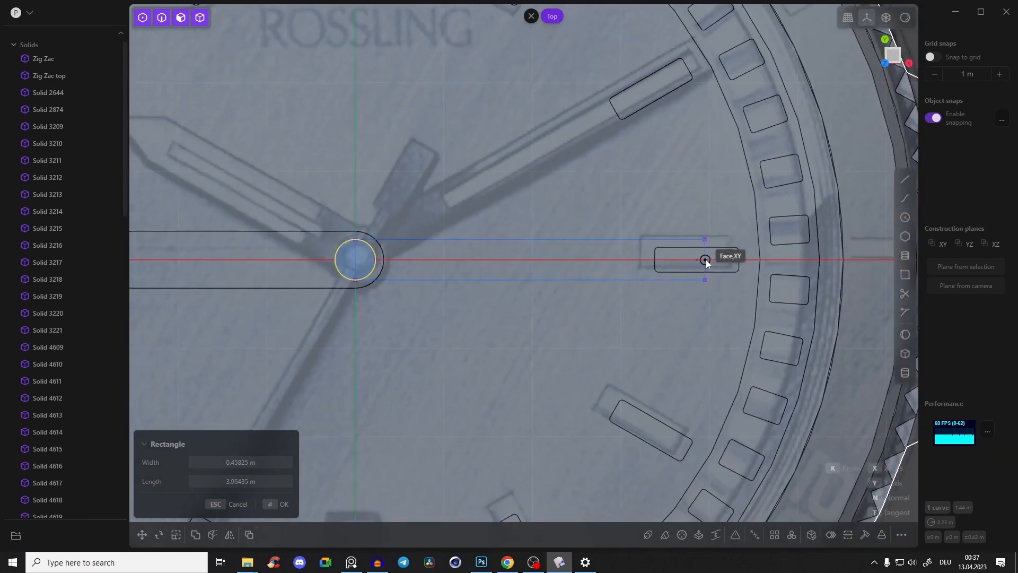
left_click(746, 260)
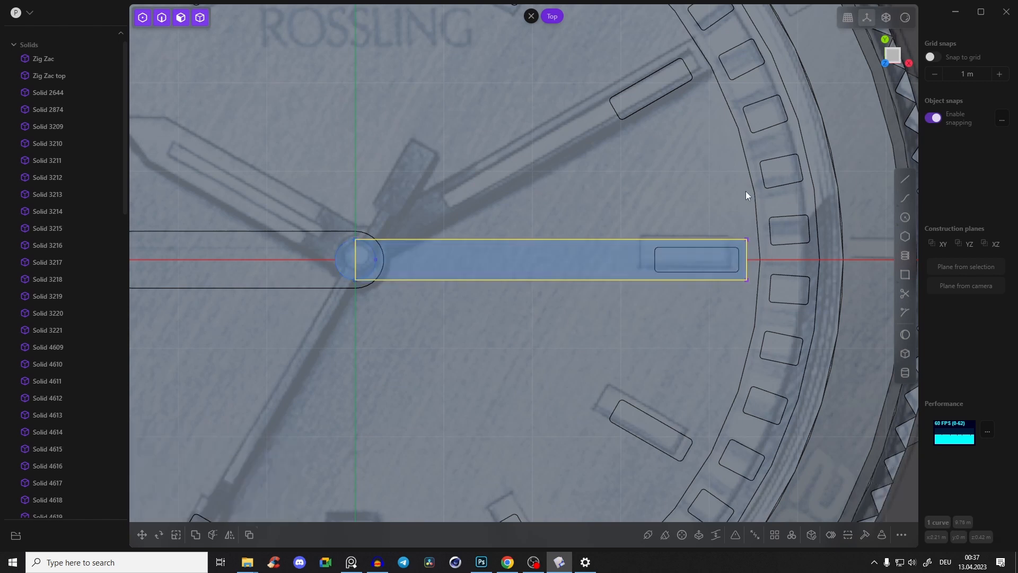
Trim the overlapping circle and rectangle segments at the hub and join the rest into one round-ended minute hand outline
left_click(499, 197)
key("t")
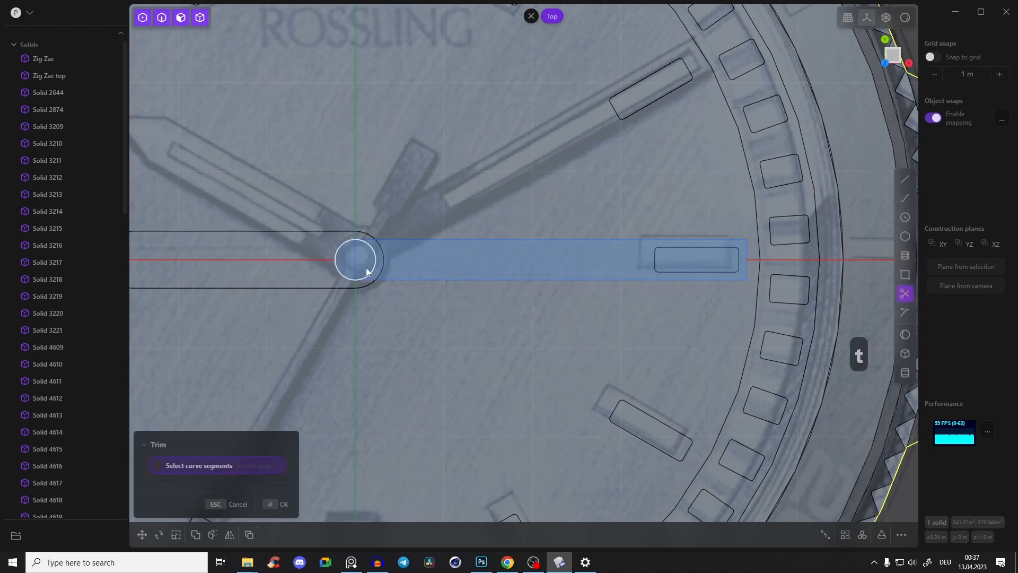
right_click(435, 215)
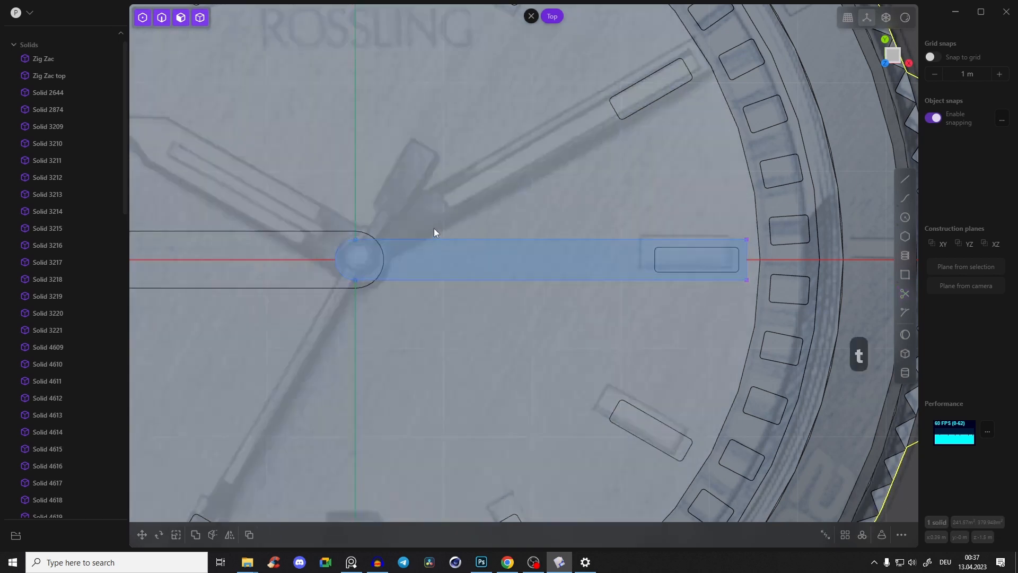
left_click(432, 240)
left_click(340, 256)
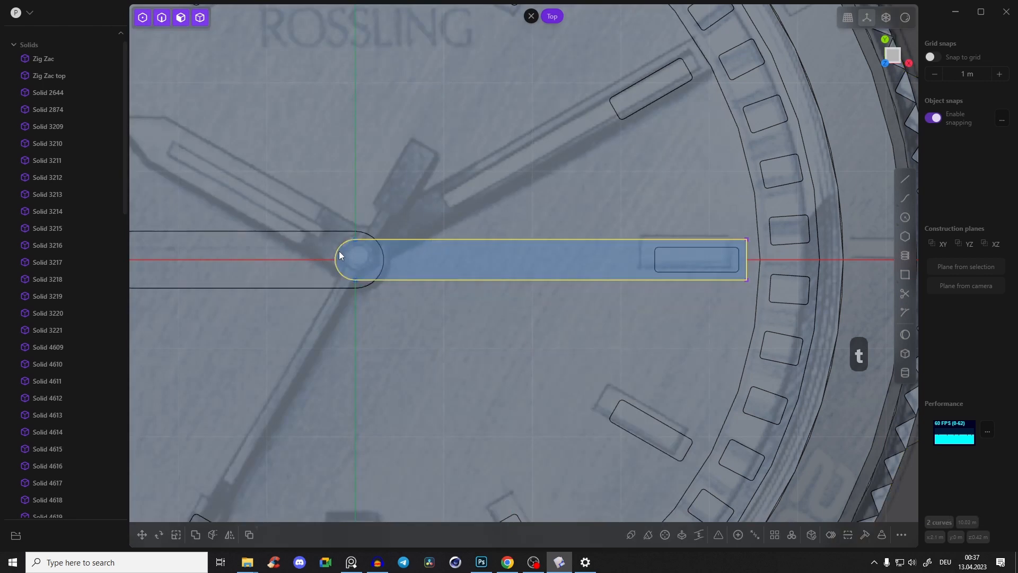
key("j")
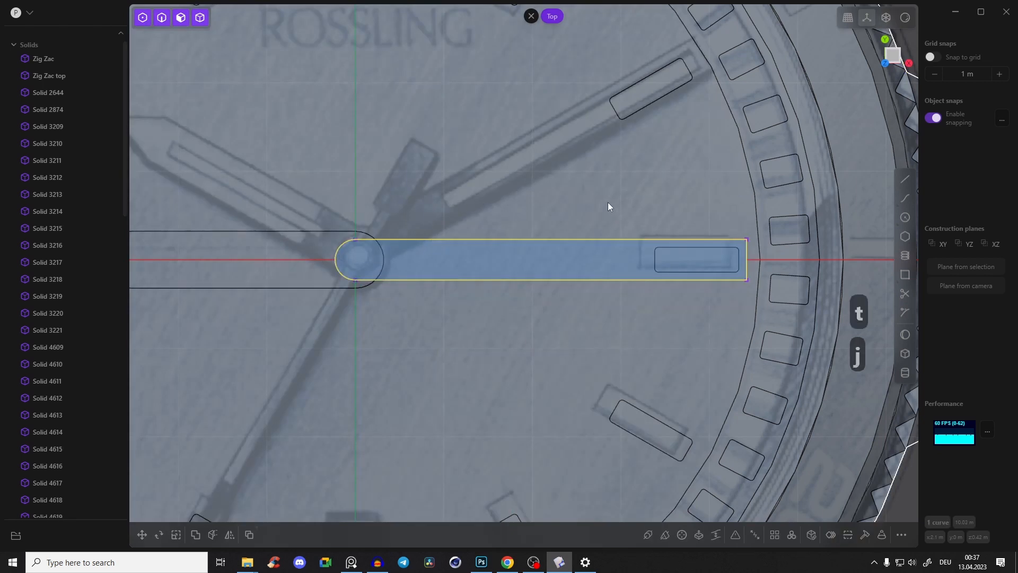
scroll(447, 228, "up", 1)
key("s")
key("s")
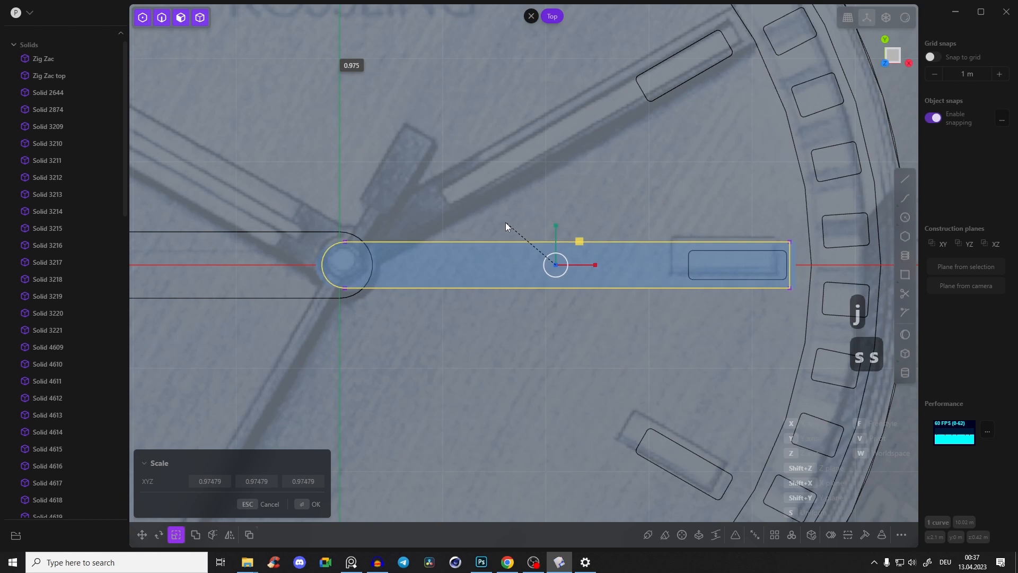
key("Escape")
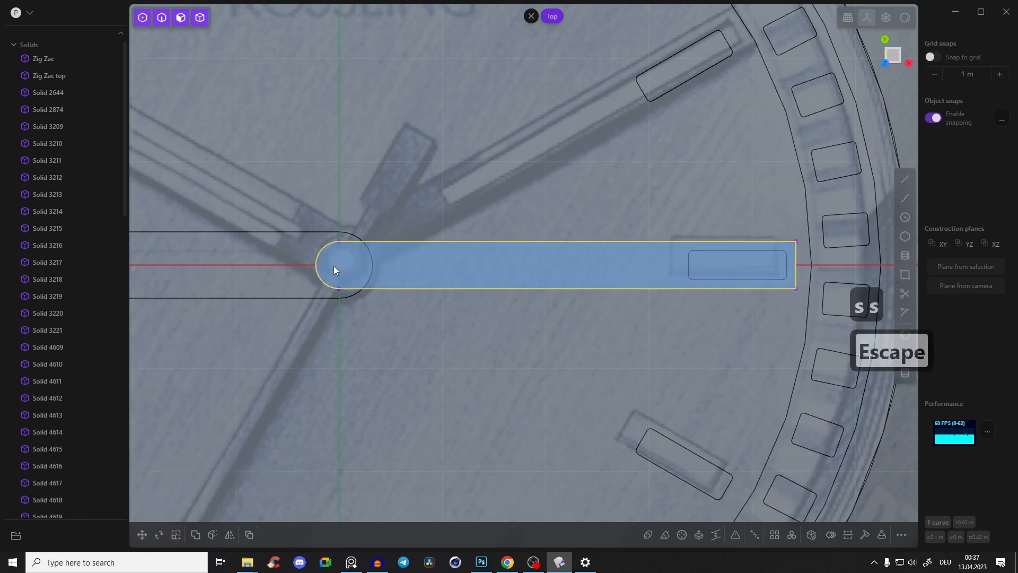
key("s")
key("s")
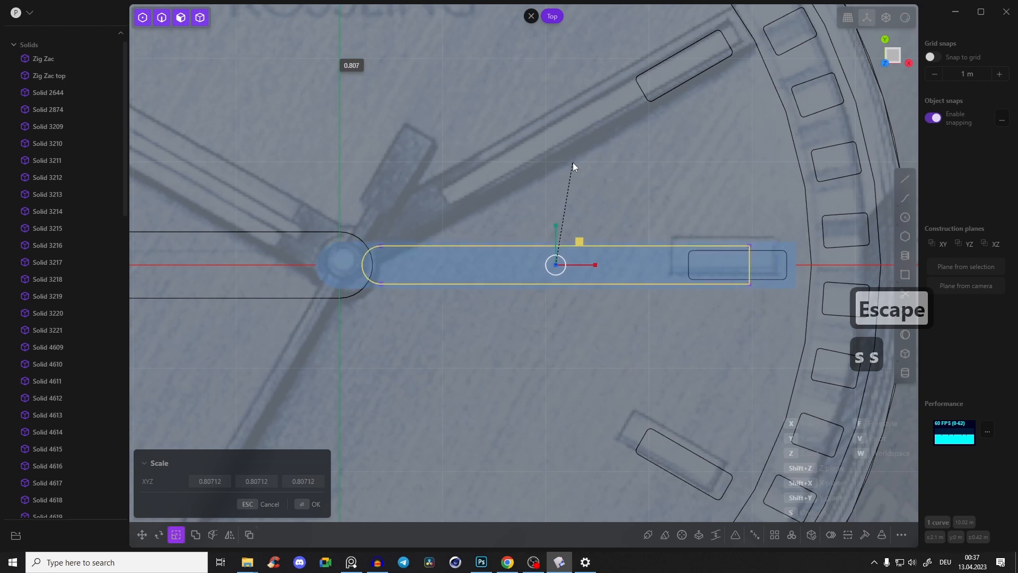
key("Escape")
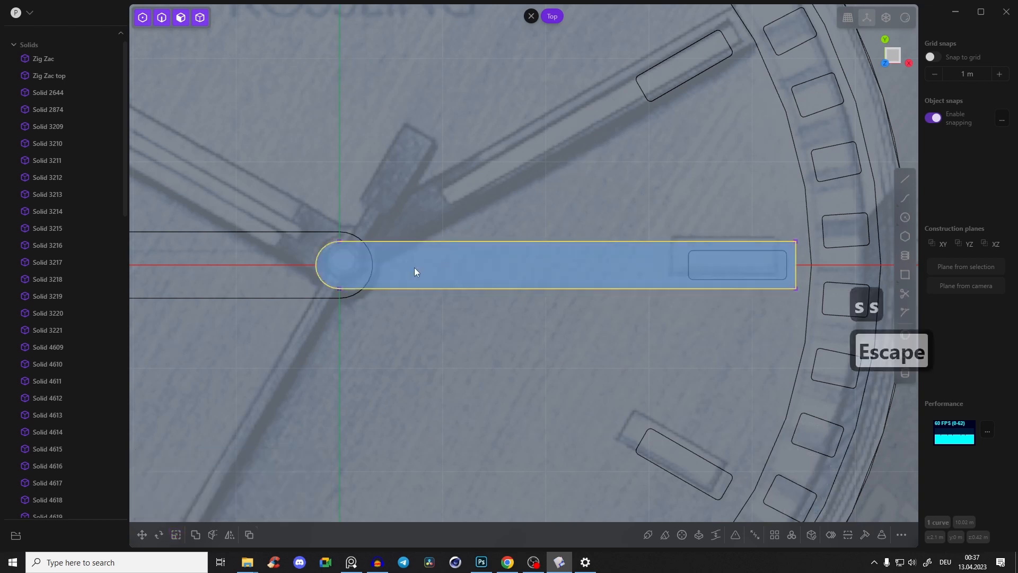
key("s")
key("f")
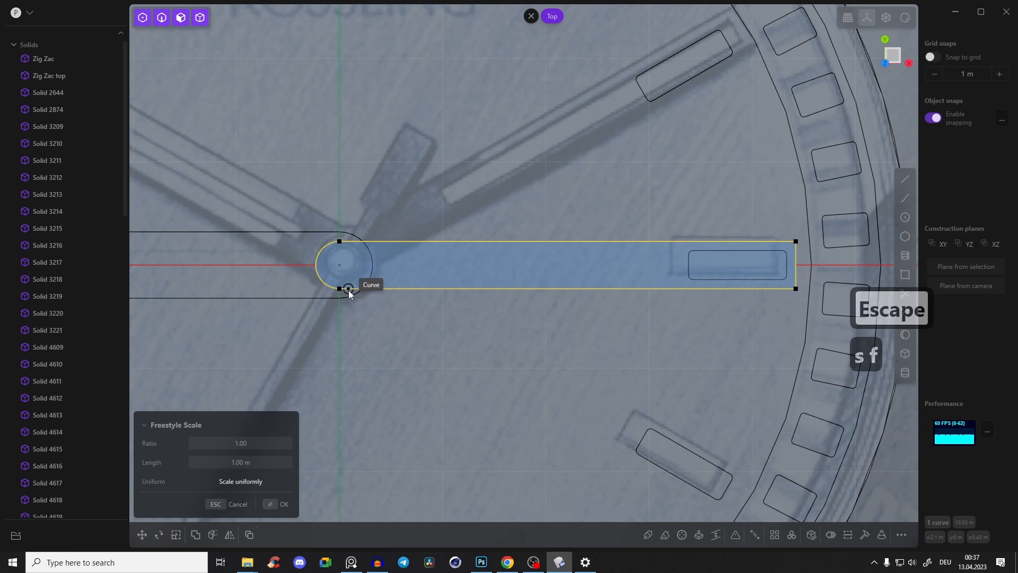
left_click(346, 263)
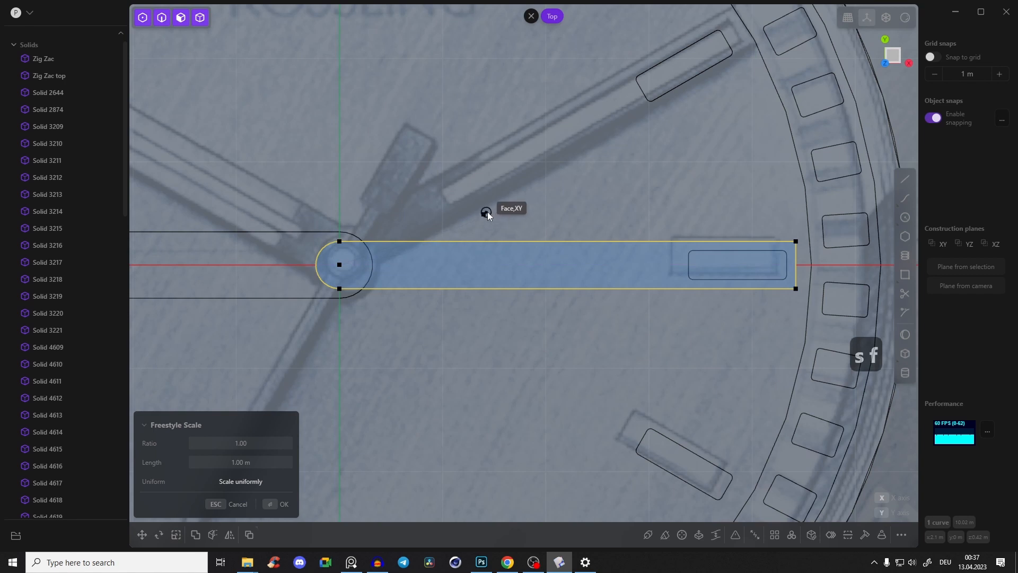
key("Escape")
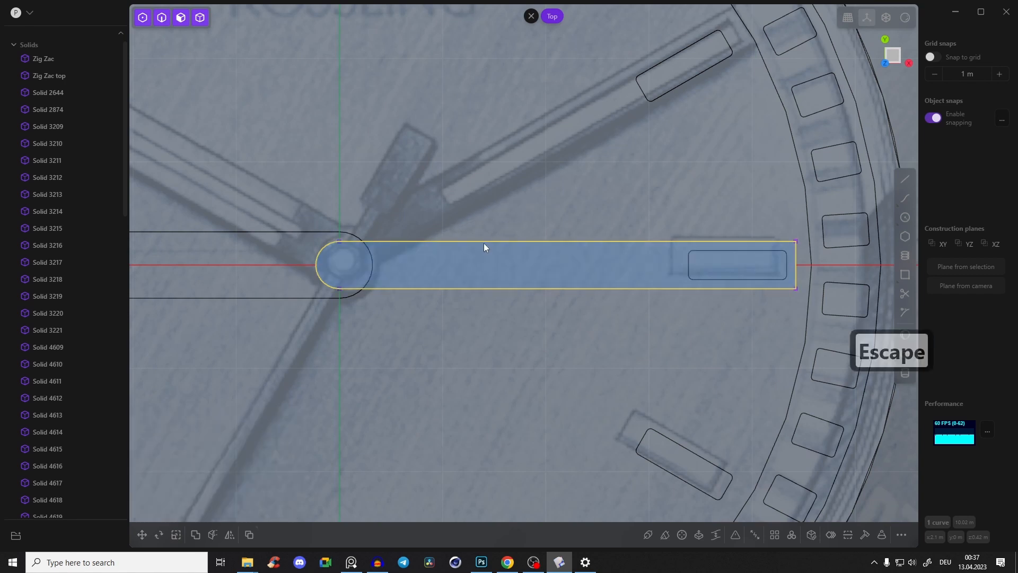
Scale the minute hand outline down slightly, using the hub centre as the pivot
key("s")
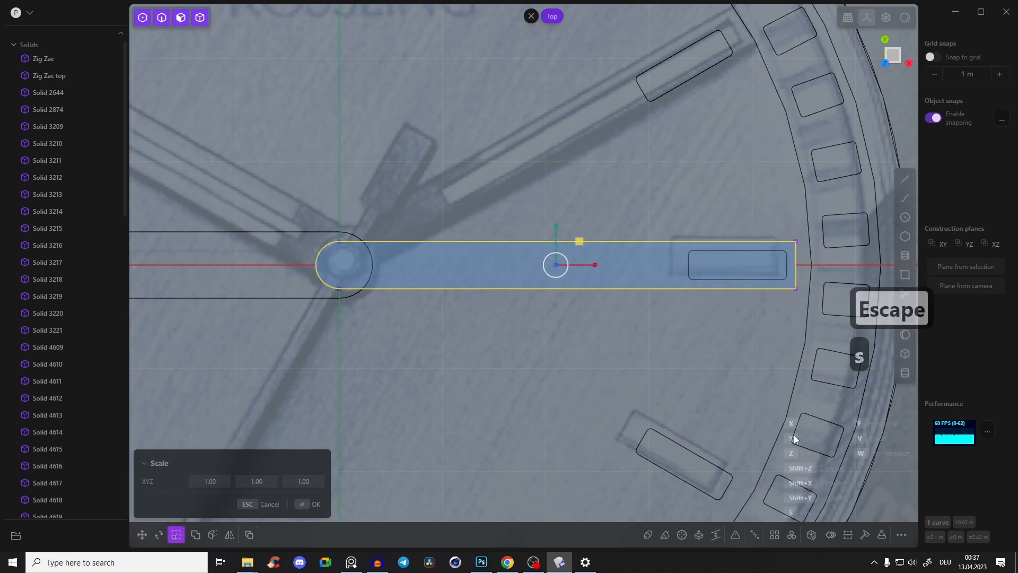
key("v")
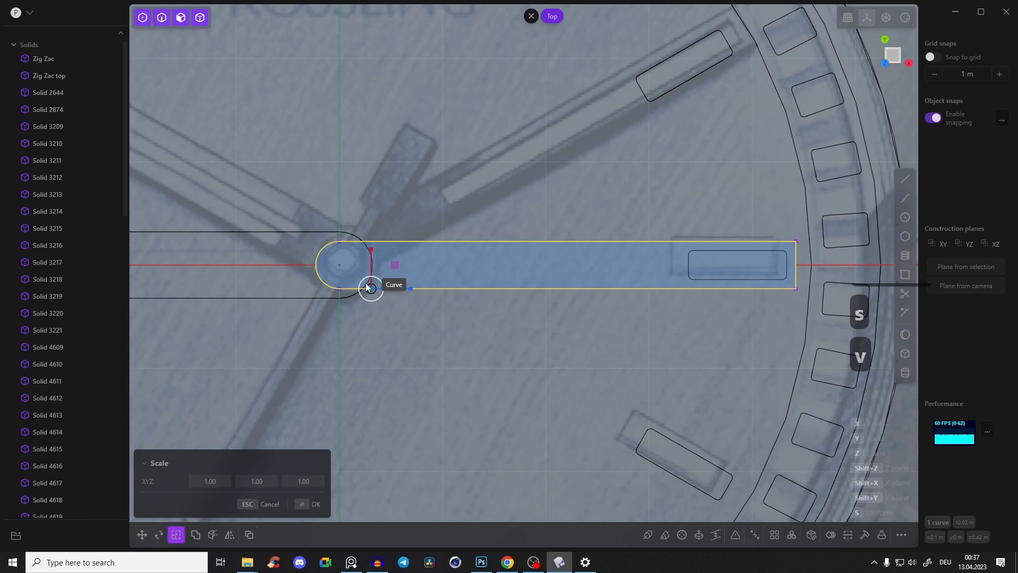
left_click(343, 271)
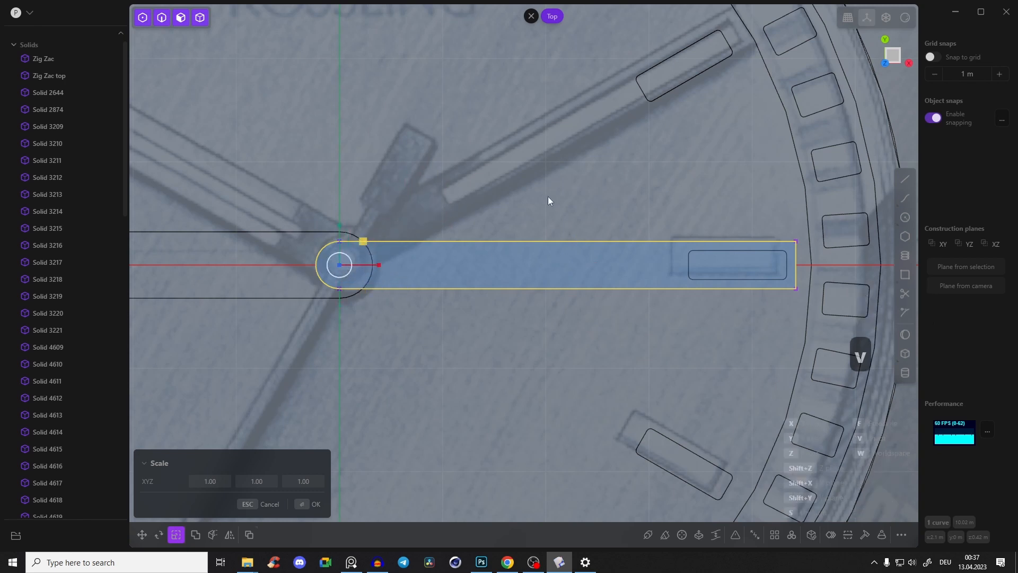
key("s")
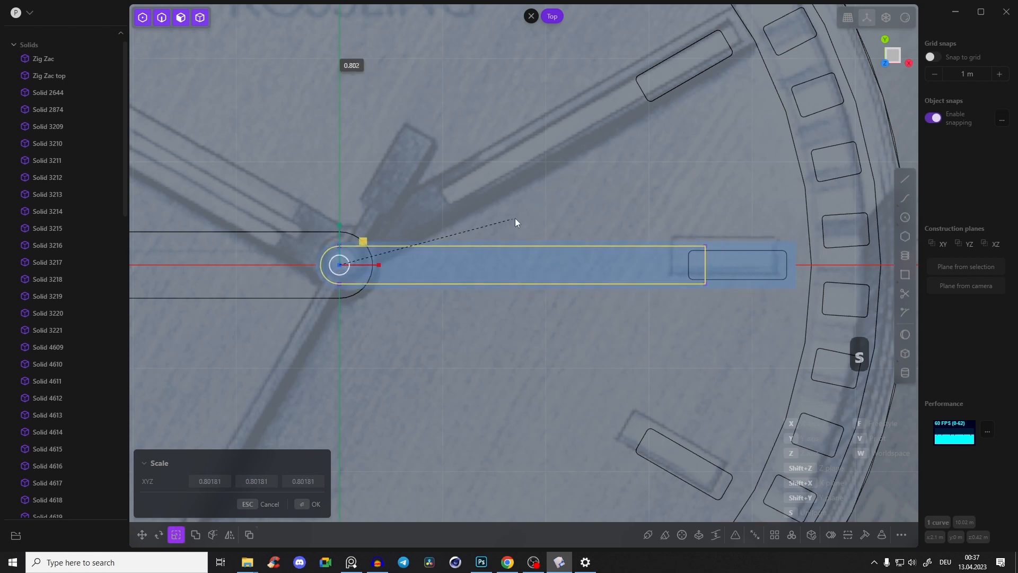
left_click(555, 215)
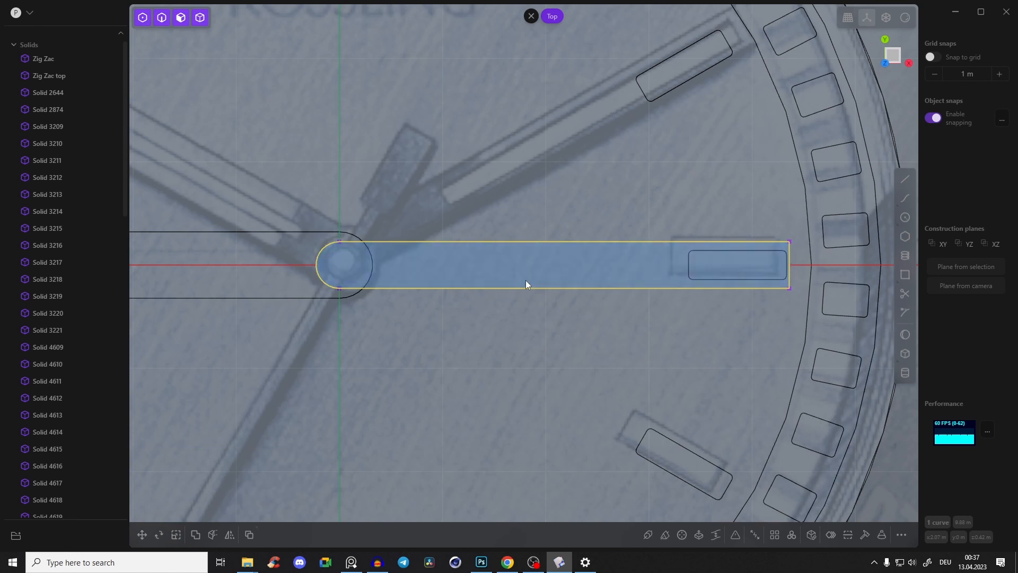
Move the two corner points at the minute hand's outer end outward along X, almost to the inner edge of the minute-marker ring
key("1")
left_click_drag(779, 226, 803, 300)
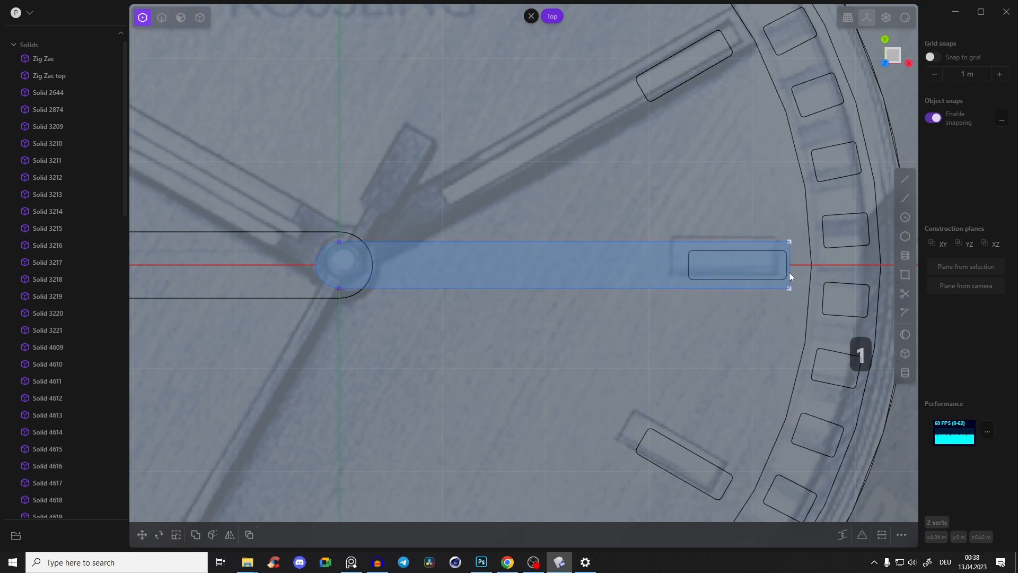
key("g")
left_click_drag(836, 266, 842, 266)
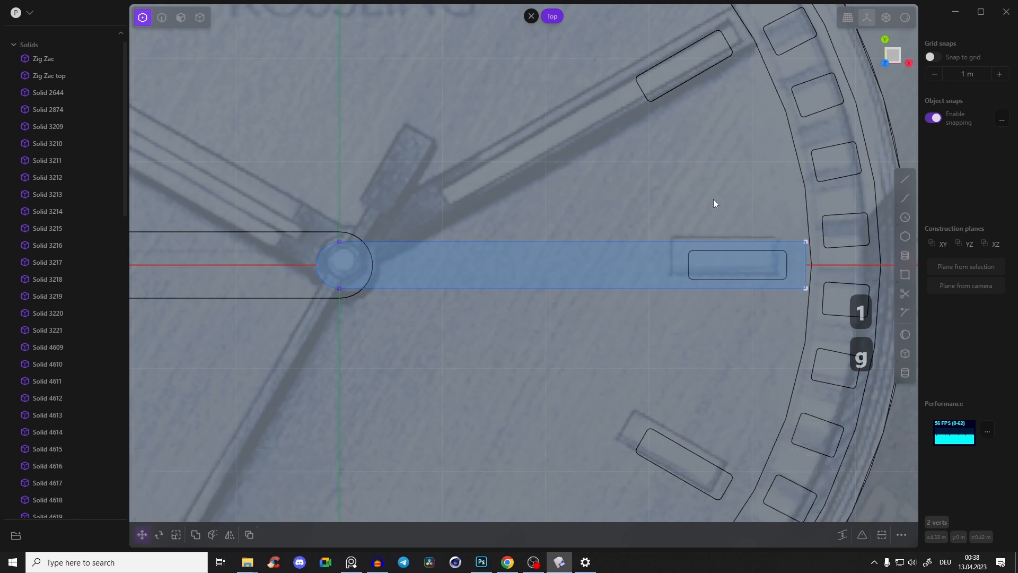
Fillet the two corners at the minute hand outline's outer end with a small radius
key("2")
left_click(403, 242)
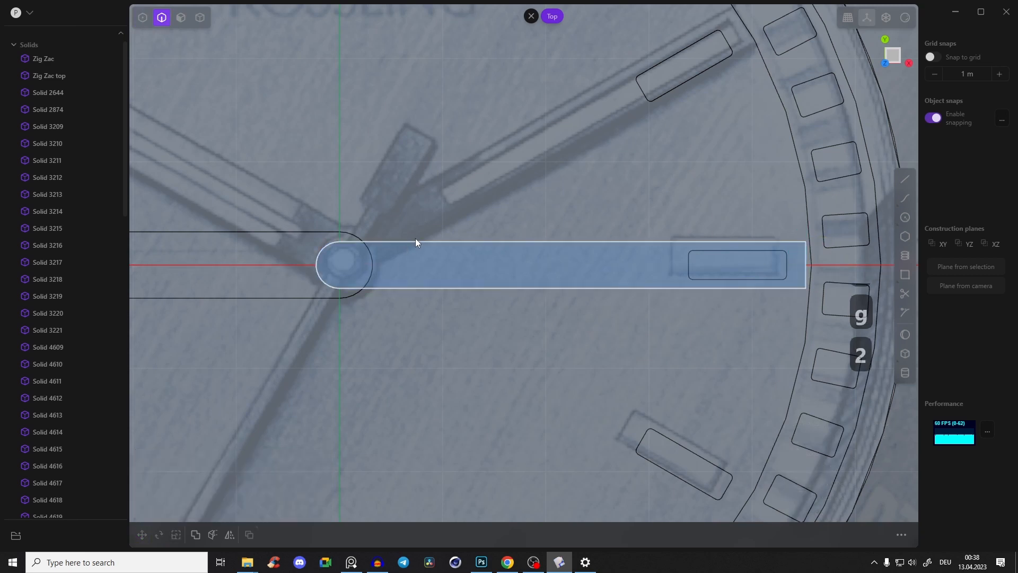
key("b")
left_click(768, 158)
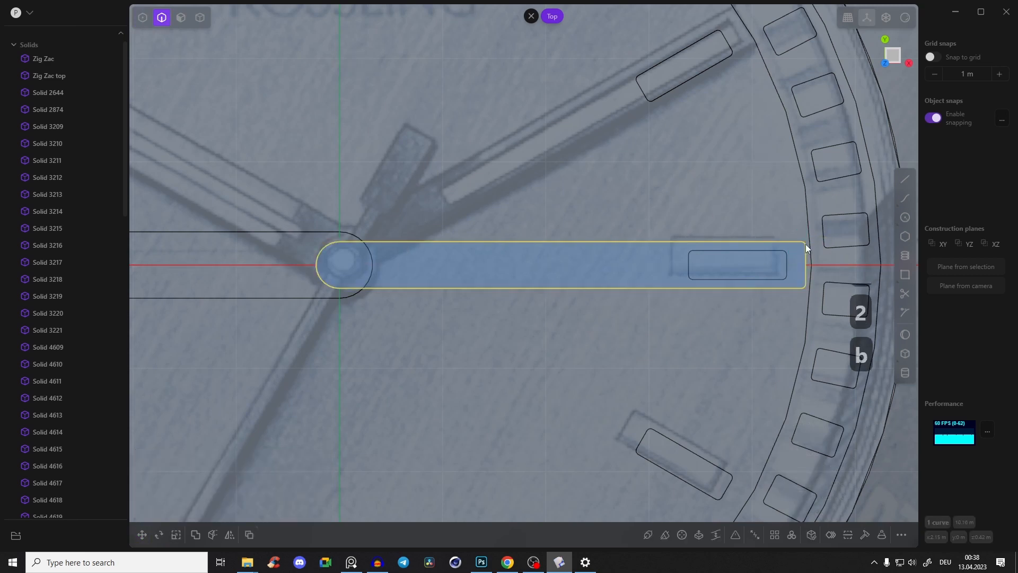
Rotate the minute hand outline about the hub centre onto the sketched minute hand near 2 o'clock
middle_click_drag(599, 251, 912, 228, "shift")
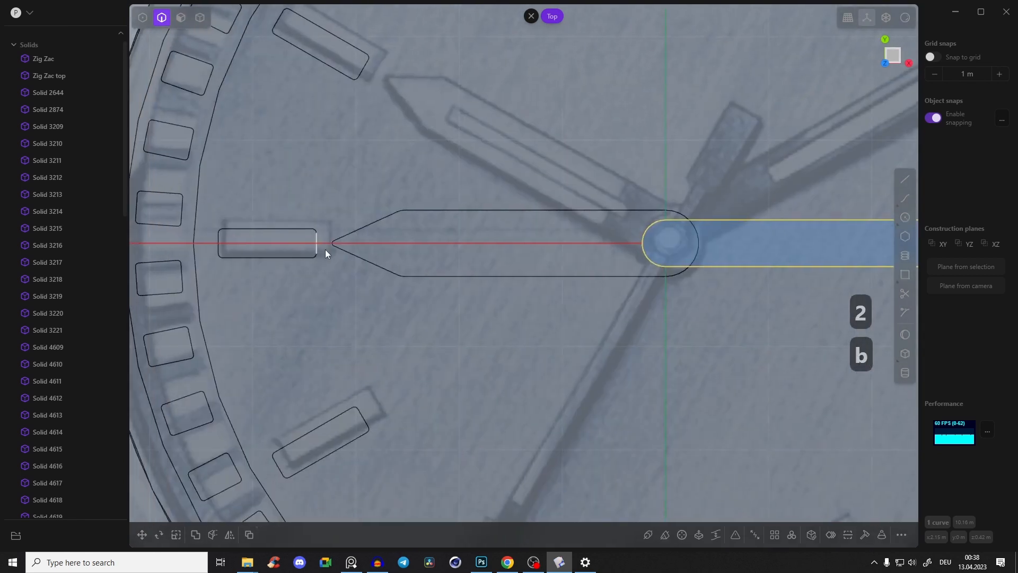
middle_click_drag(695, 216, 440, 246, "shift")
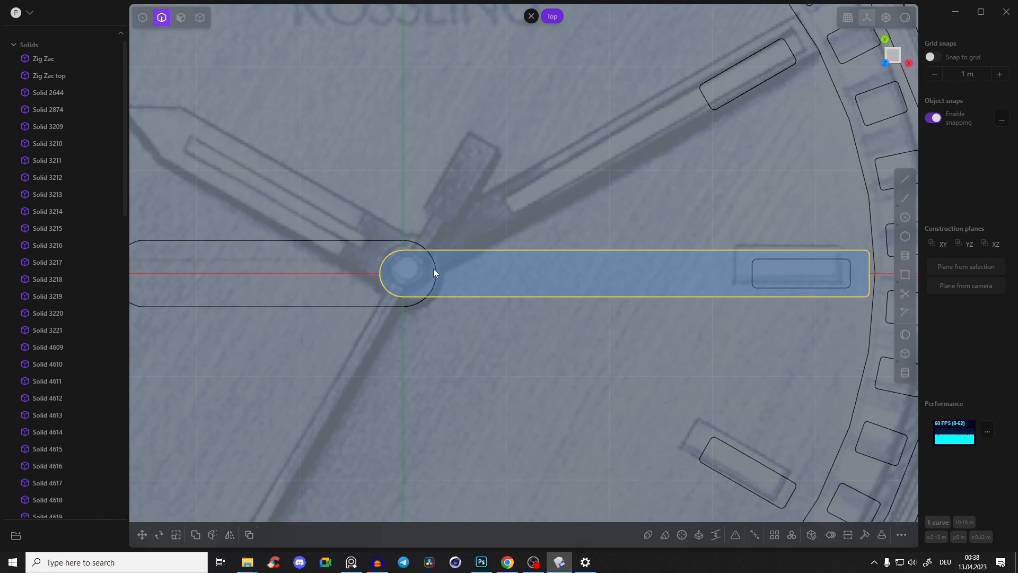
key("r")
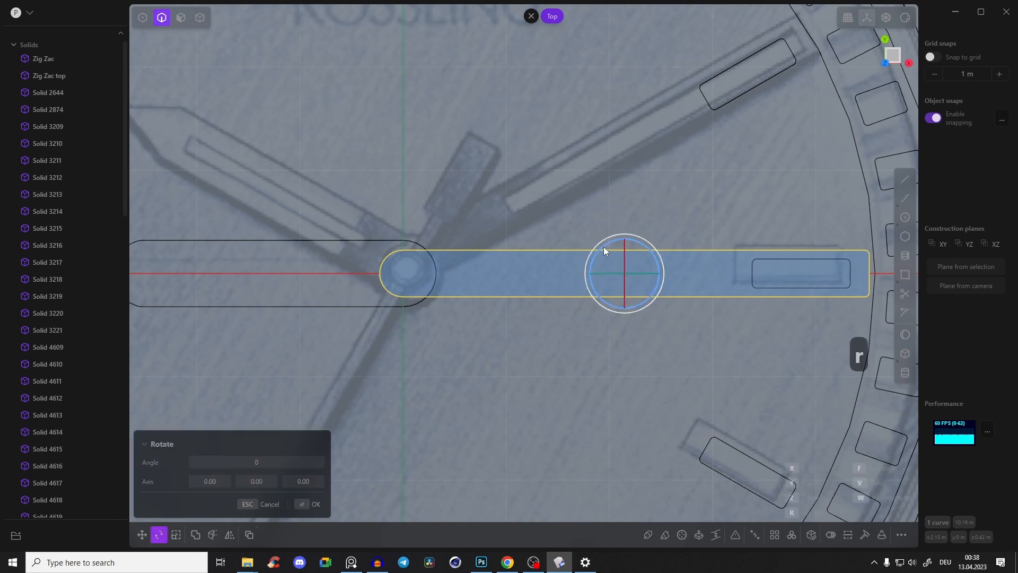
key("ctrl+z")
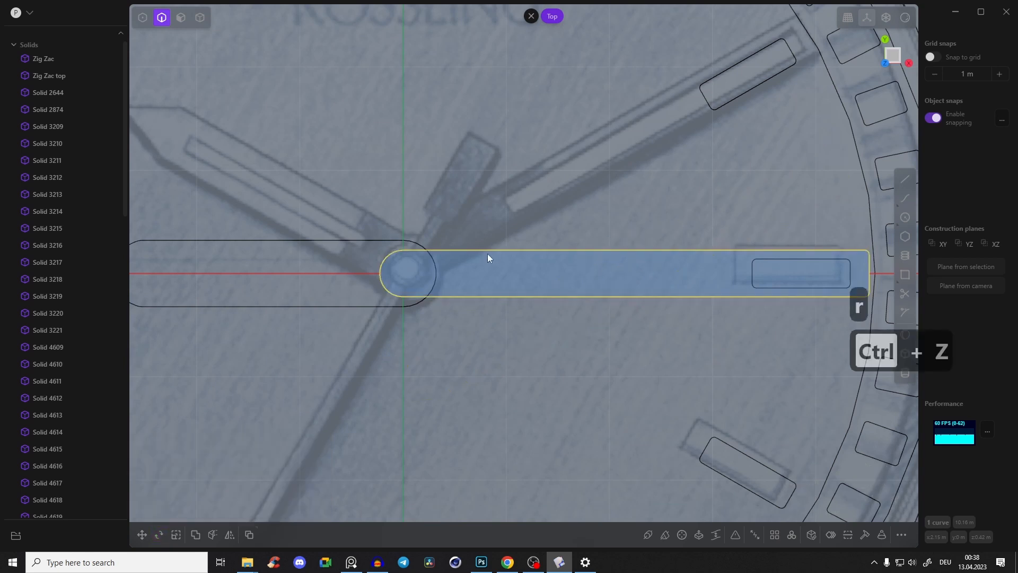
middle_click_drag(869, 483, 440, 313)
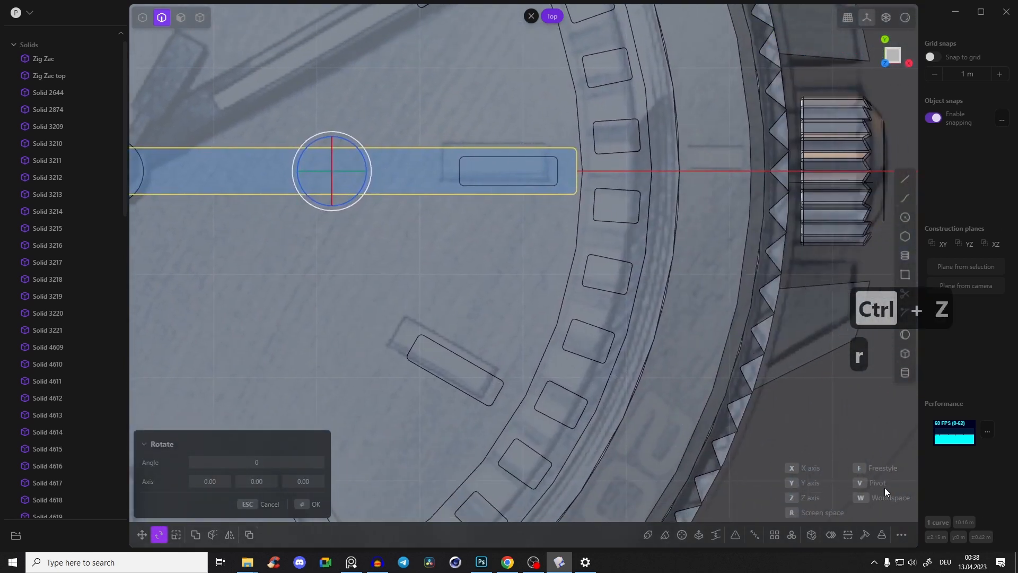
middle_click_drag(859, 483, 608, 273)
key("v")
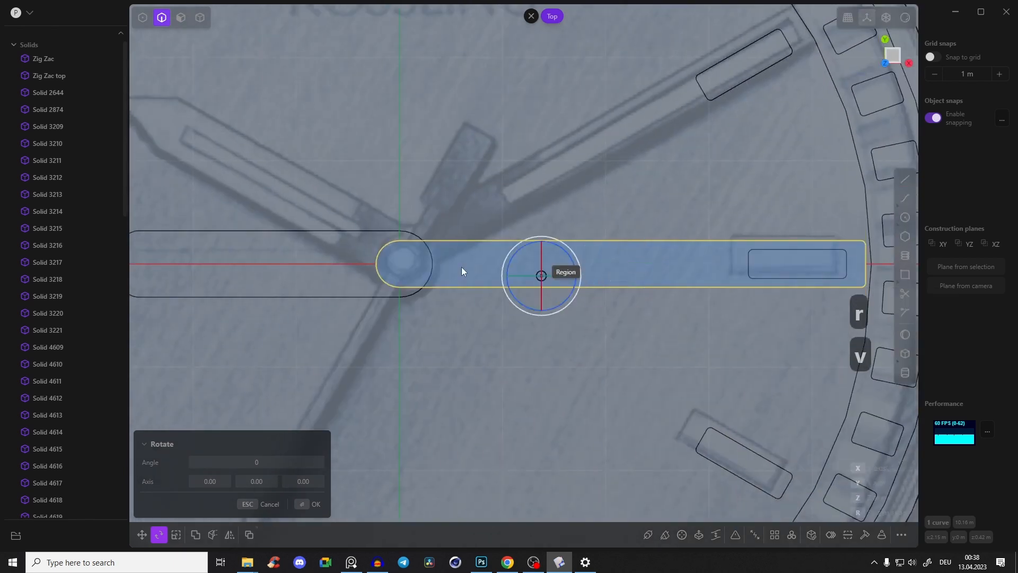
left_click(399, 264)
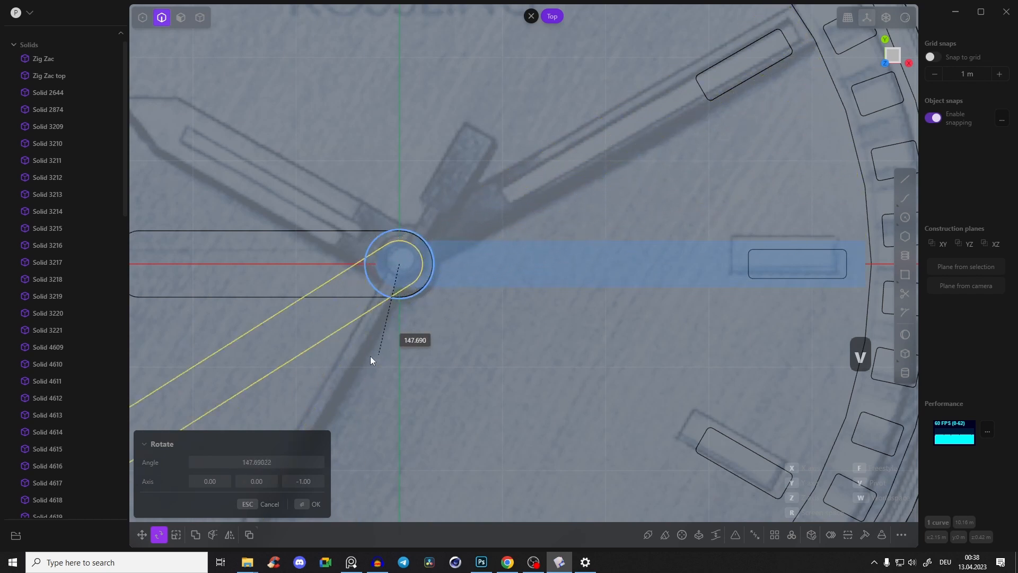
left_click(437, 125)
Move the minute hand outline about 0.72 m down along Z to the level of the hour hand
middle_click_drag(539, 237, 505, 148)
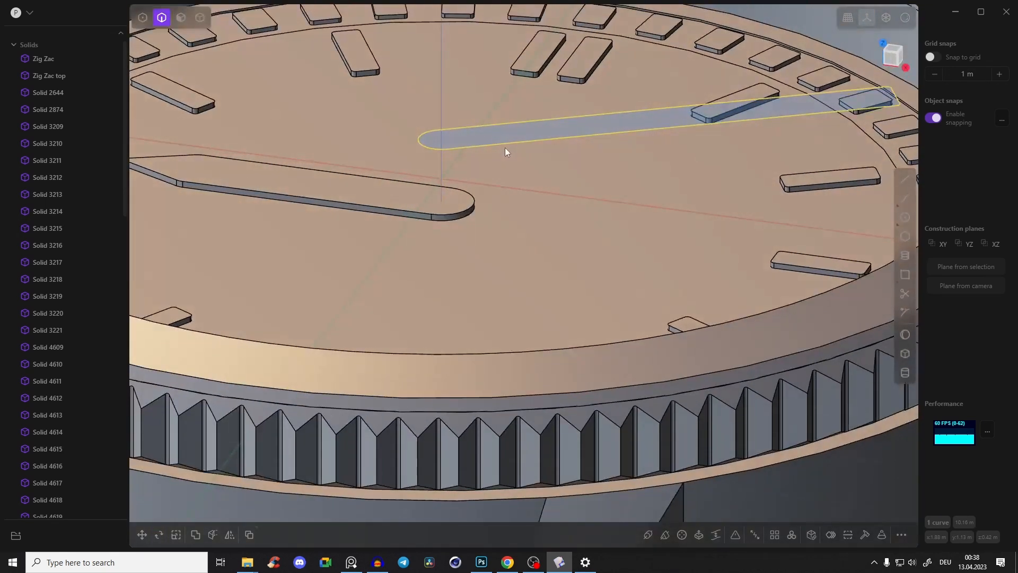
key("g")
left_click_drag(661, 88, 453, 218)
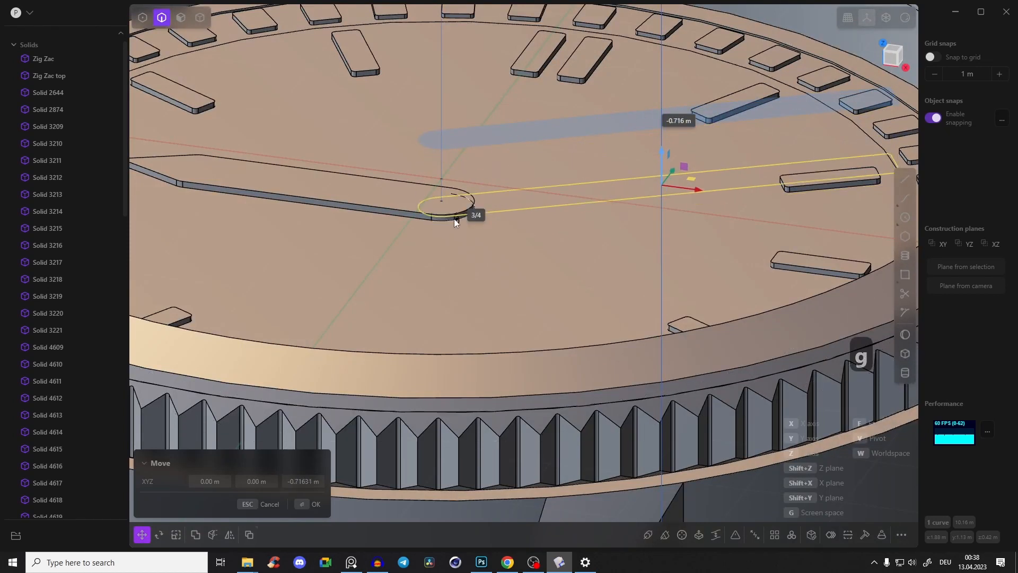
middle_click_drag(454, 219, 590, 191)
key("Return")
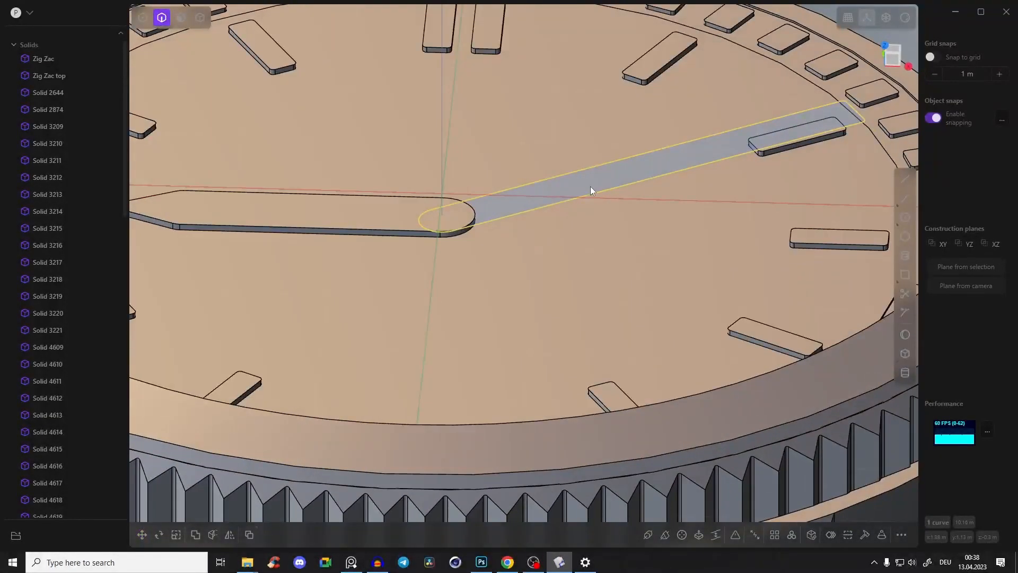
Extrude the minute hand region about 0.09 m downward into a solid
key("3")
left_click(591, 187)
key("e")
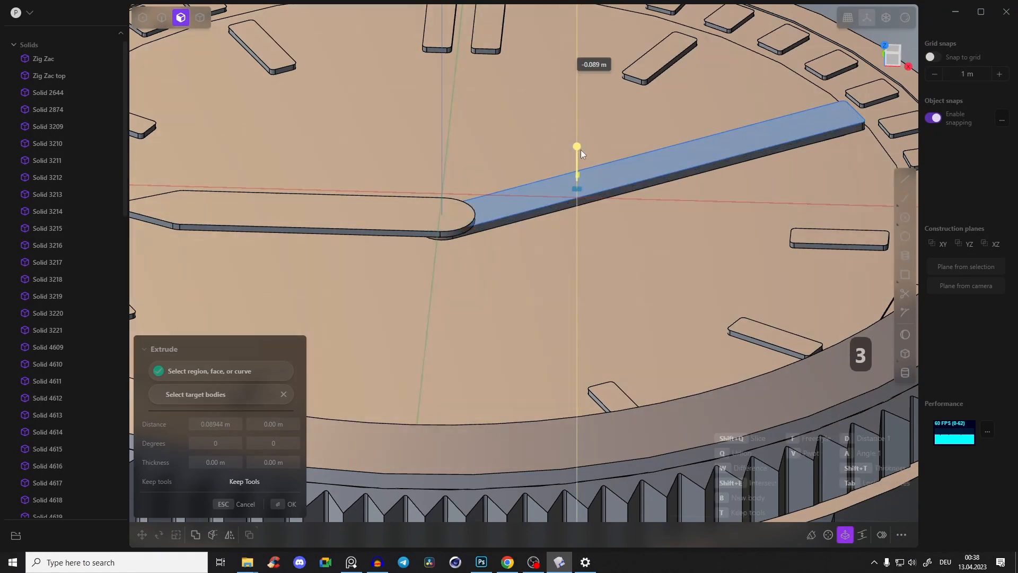
key("Escape")
Delete the outline curve left on the extruded minute hand
left_click(628, 182)
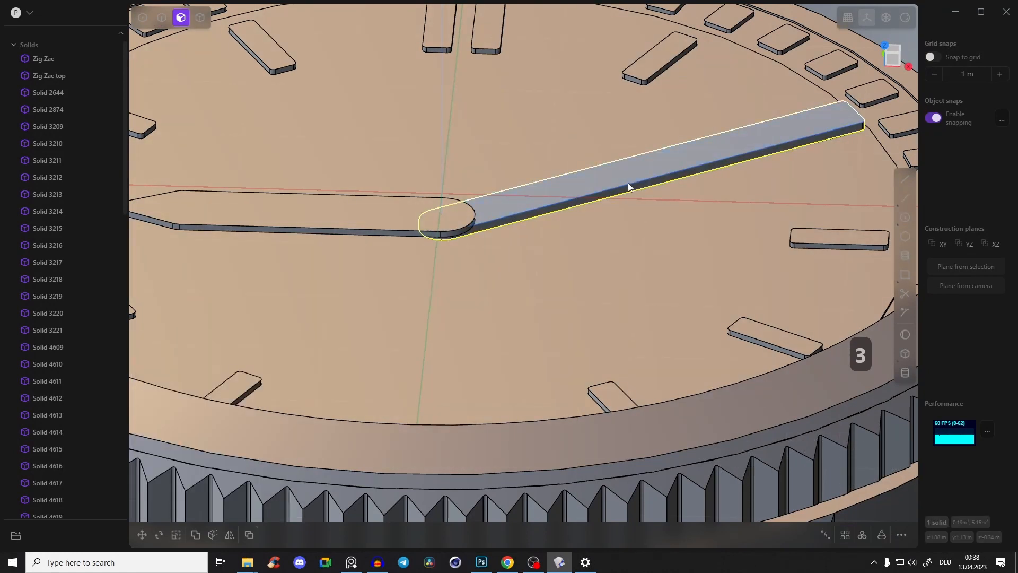
key("e")
key("2")
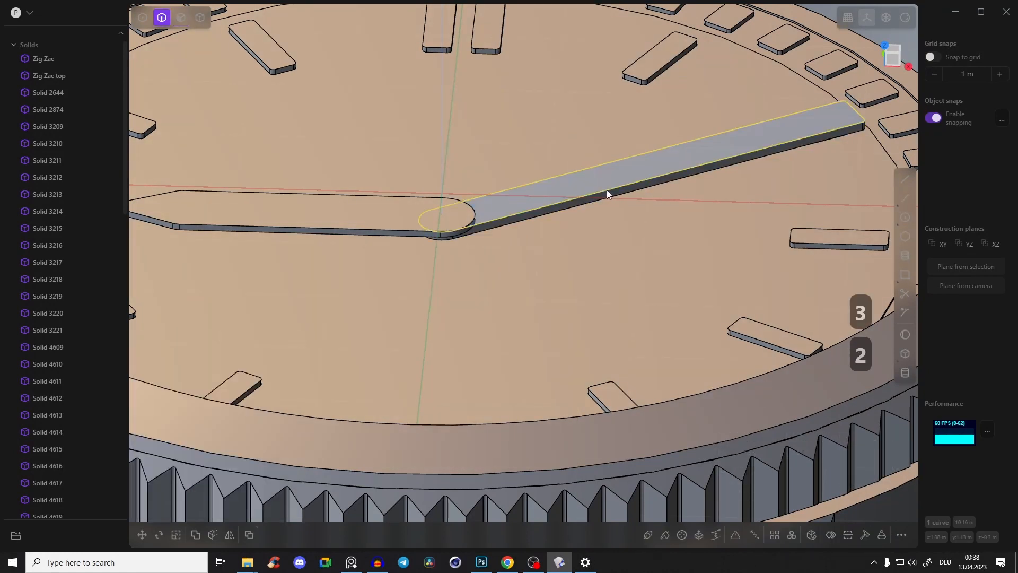
key("x")
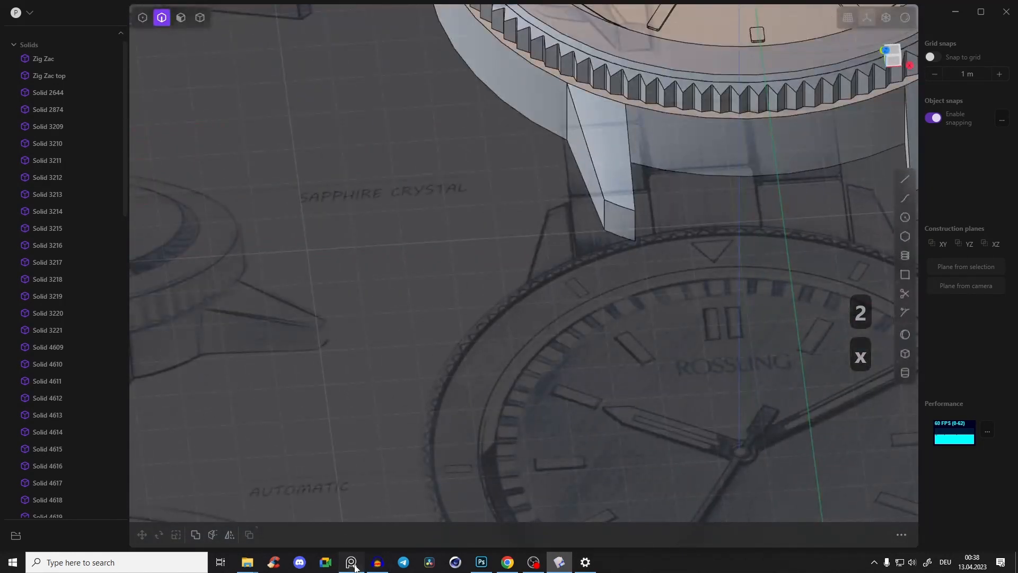
Switch to the reference image viewer and examine how the hands are drawn in the dial close-up
left_click(351, 561)
middle_click_drag(330, 261, 384, 250)
middle_click_drag(259, 289, 394, 247)
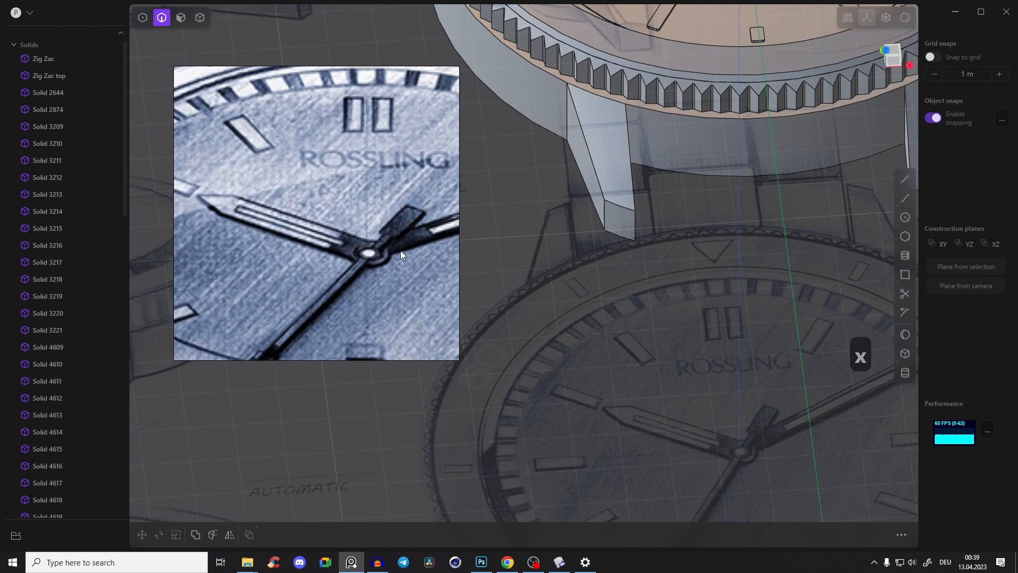
left_click(351, 562)
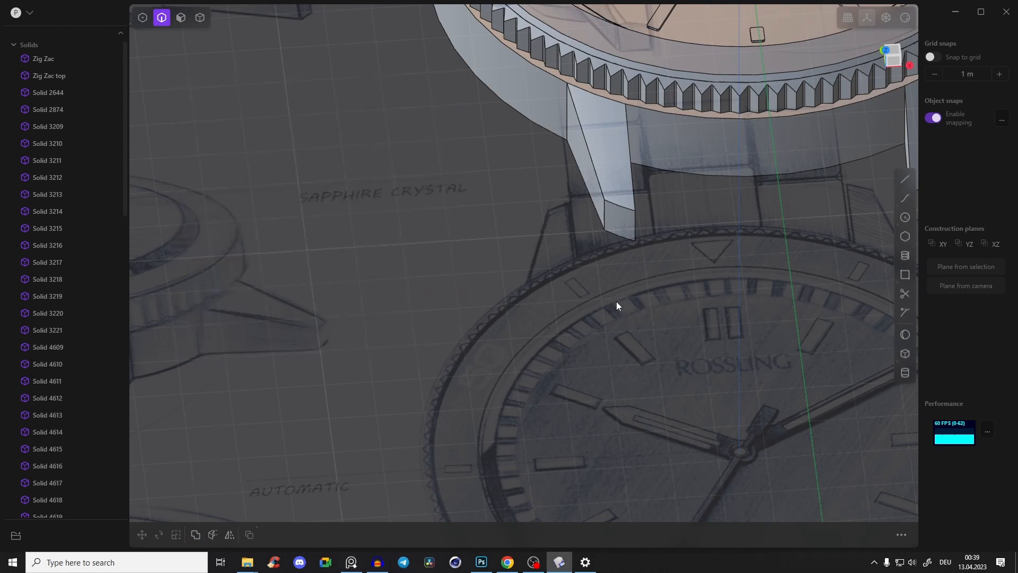
Rotate the hour hand solid about 30.6° clockwise around the hub centre onto the sketched hour hand near 10 o'clock
middle_click_drag(616, 301, 485, 265, "shift")
middle_click_drag(592, 180, 514, 313)
middle_click_drag(561, 223, 628, 274)
left_click(891, 52)
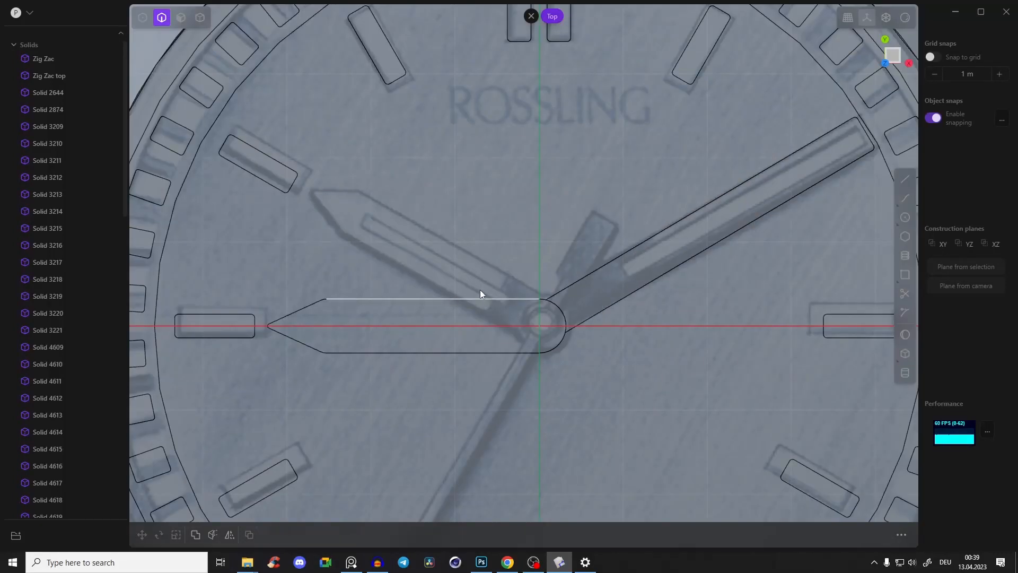
key("Tab")
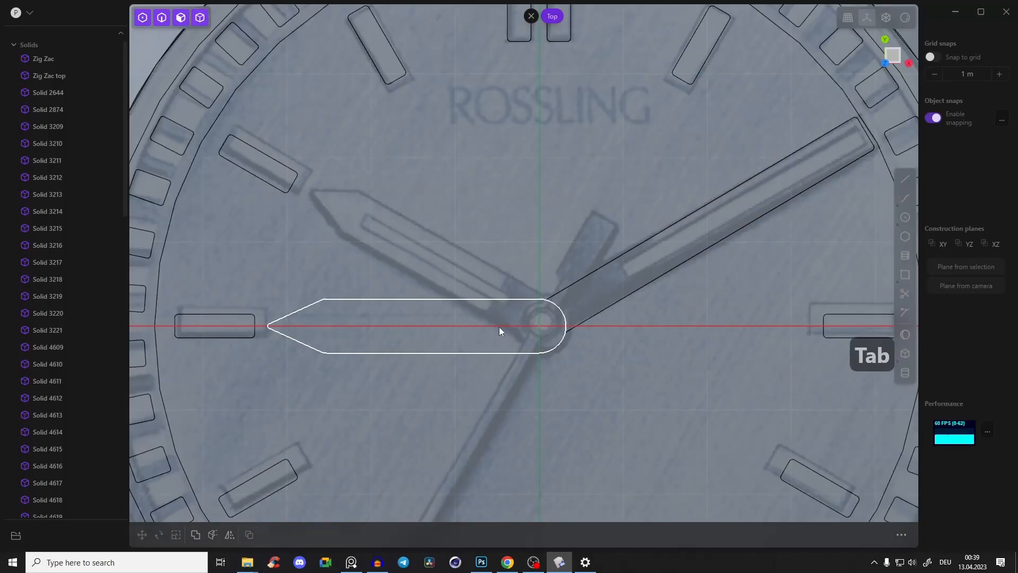
left_click(480, 310)
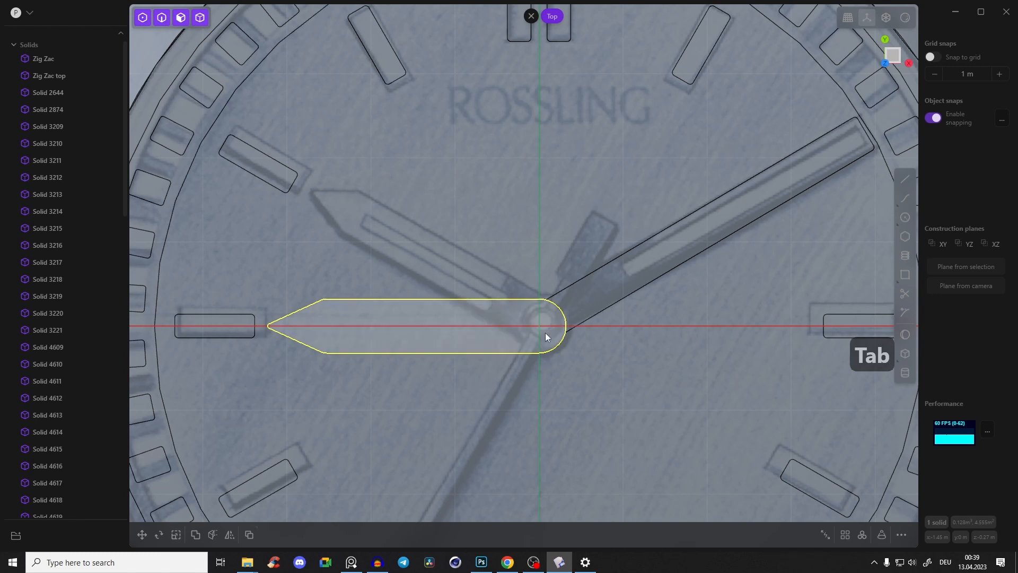
middle_click_drag(545, 332, 554, 286, "shift")
key("r")
key("v")
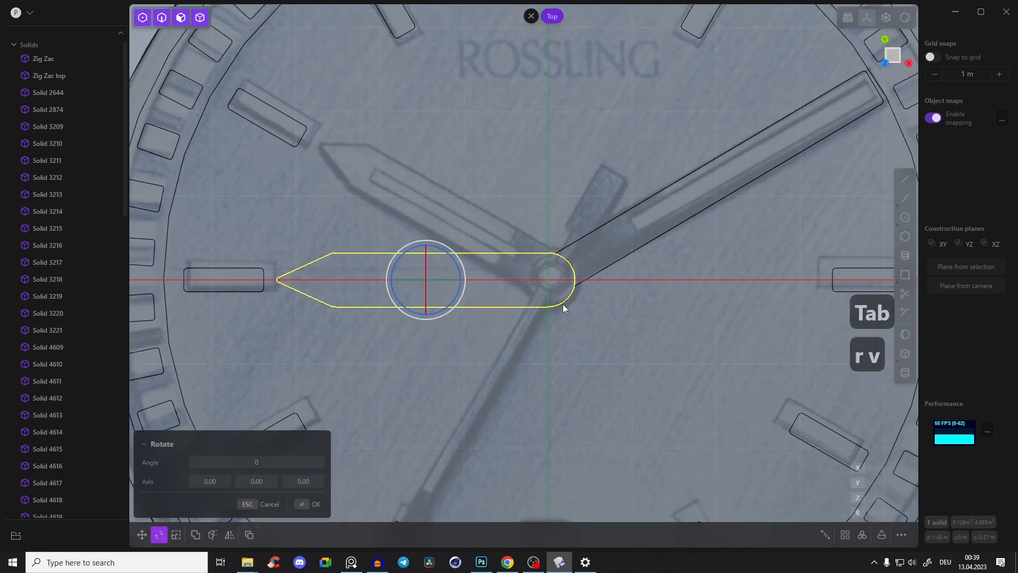
left_click(548, 281)
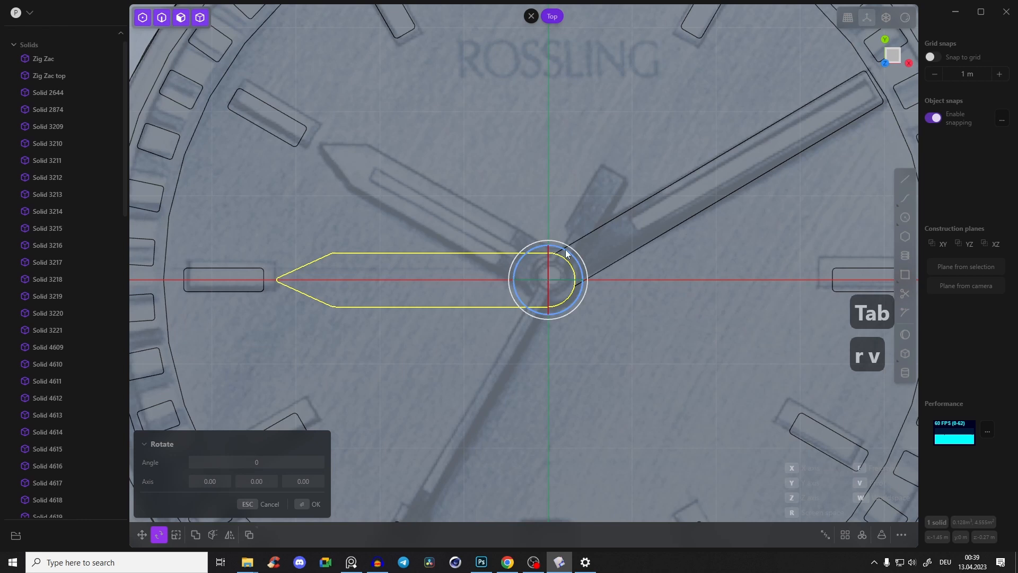
left_click(591, 256)
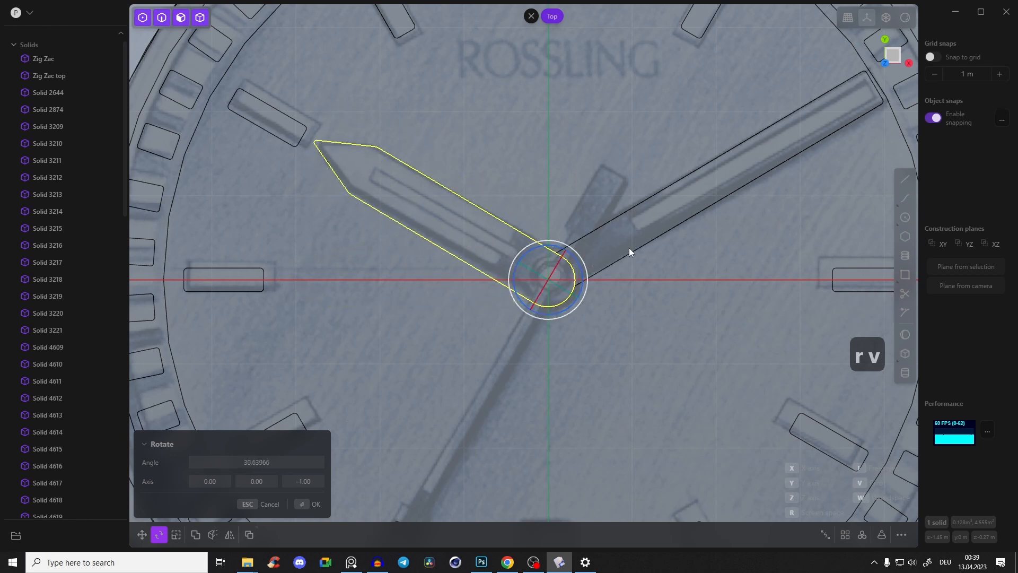
right_click(633, 253)
middle_click_drag(666, 314, 663, 272, "shift")
left_click(634, 275)
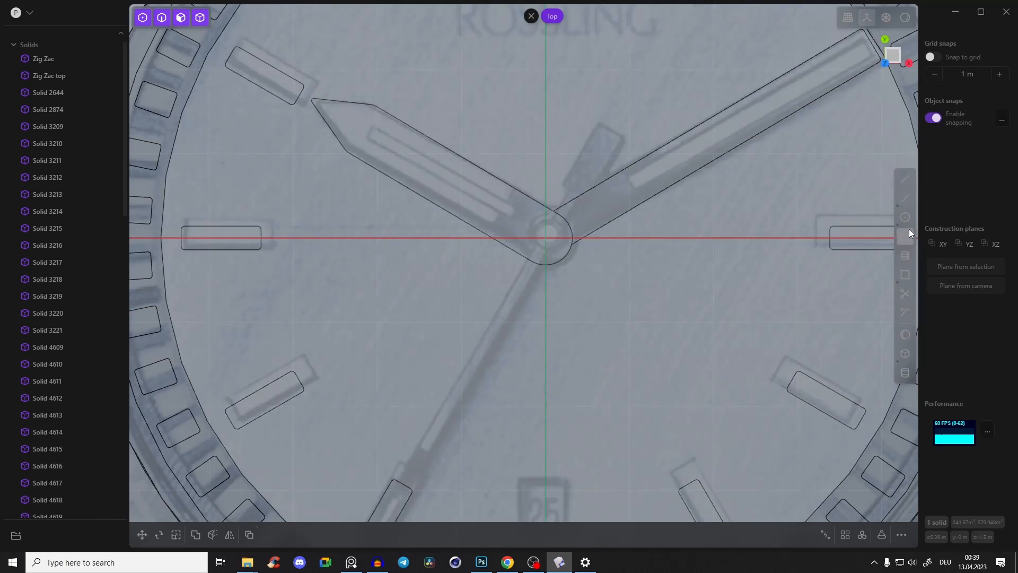
left_click(905, 219)
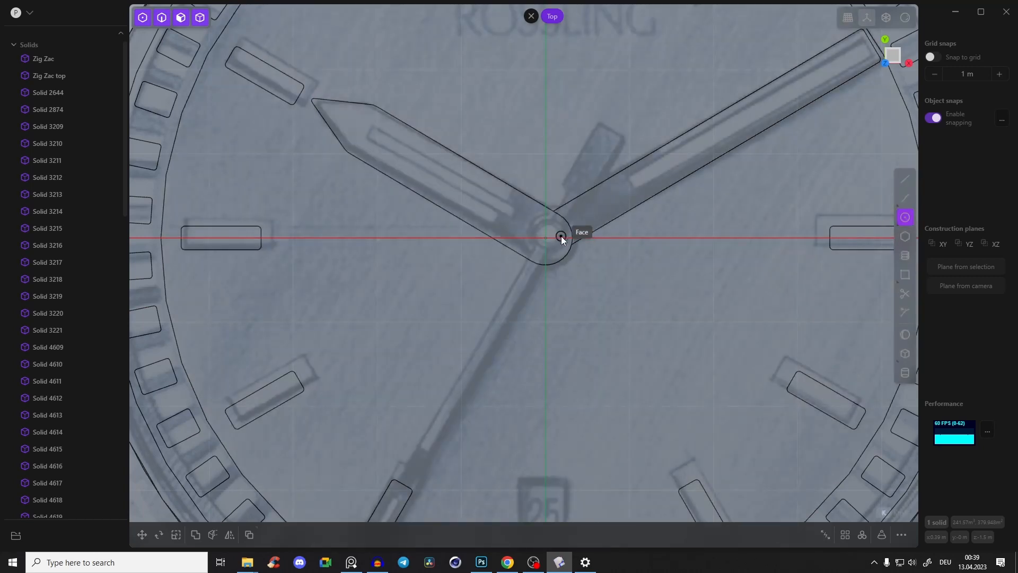
middle_click_drag(519, 282, 534, 250)
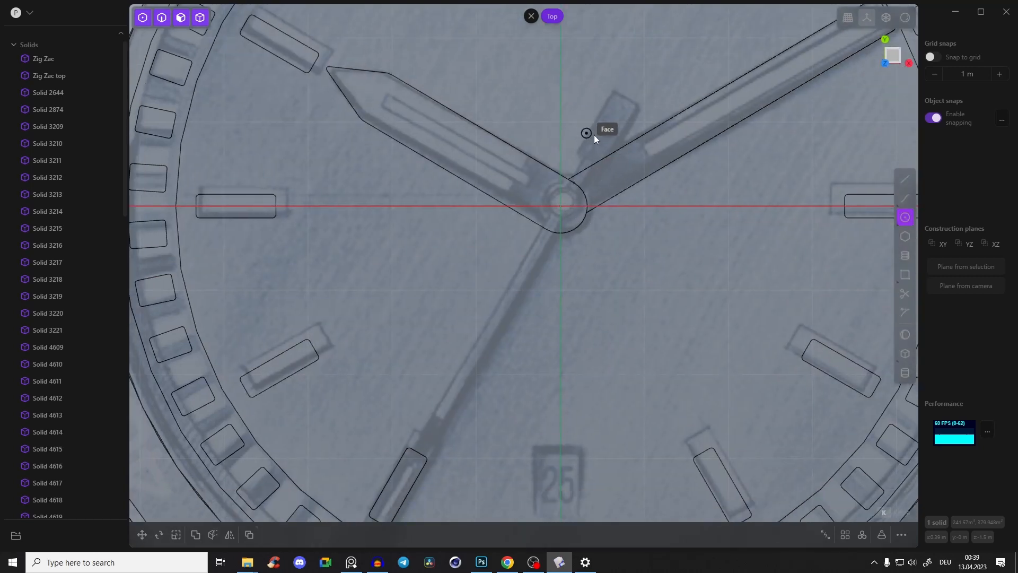
middle_click_drag(594, 161, 576, 207)
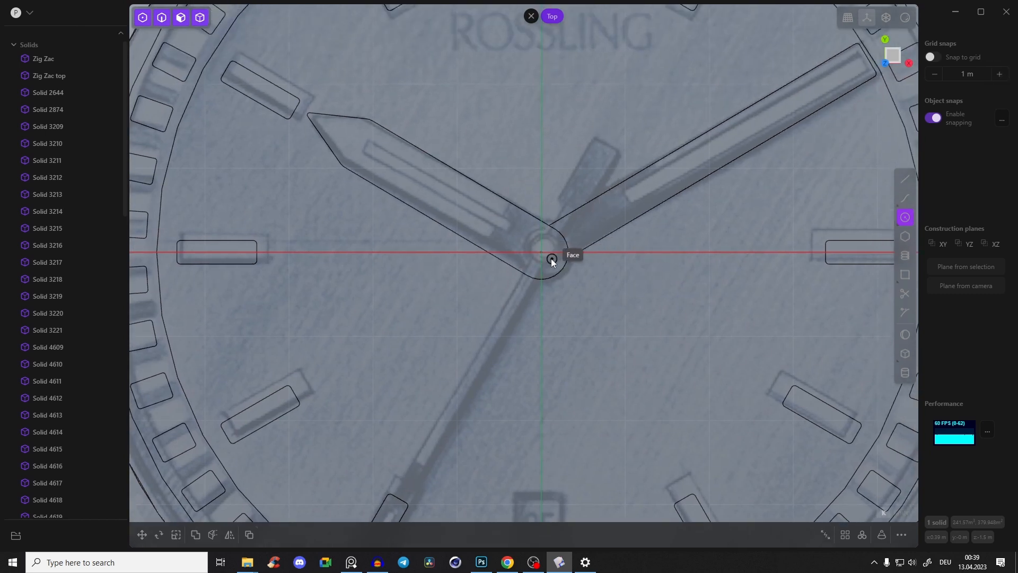
middle_click_drag(613, 257, 609, 225)
scroll(630, 216, "down", 1)
middle_click_drag(440, 424, 446, 336)
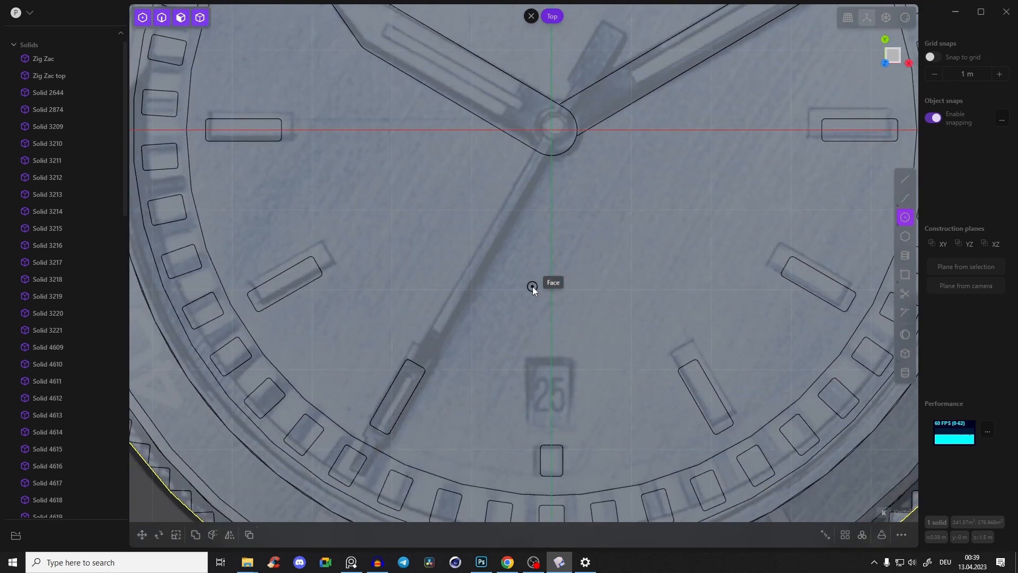
Draw a thin centre-based rectangle about 5.1 m by 0.12 m, centred on the hands' hub and running along the horizontal axis
left_click(905, 274)
middle_click_drag(553, 109, 580, 209)
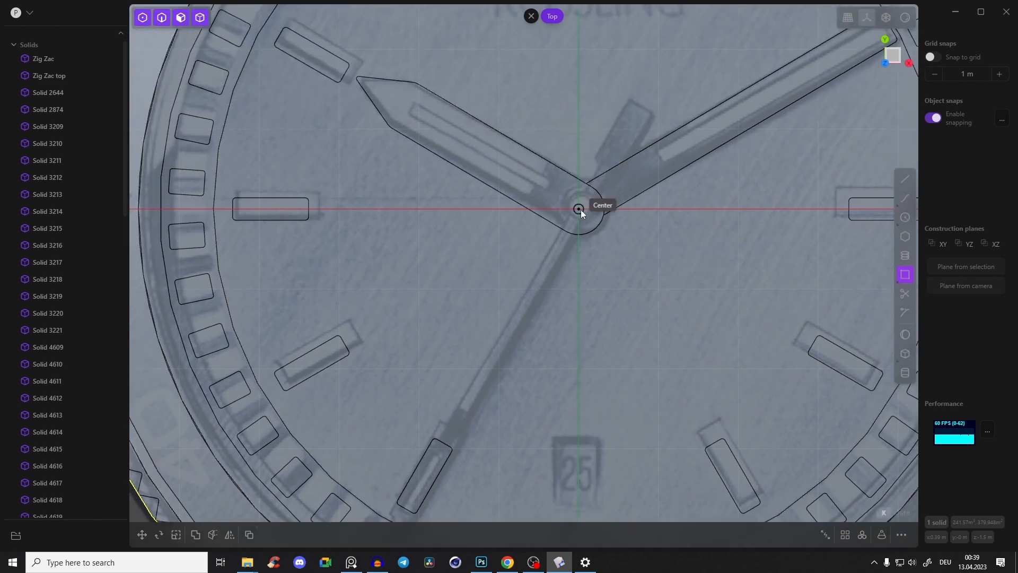
left_click(580, 210)
key("Tab")
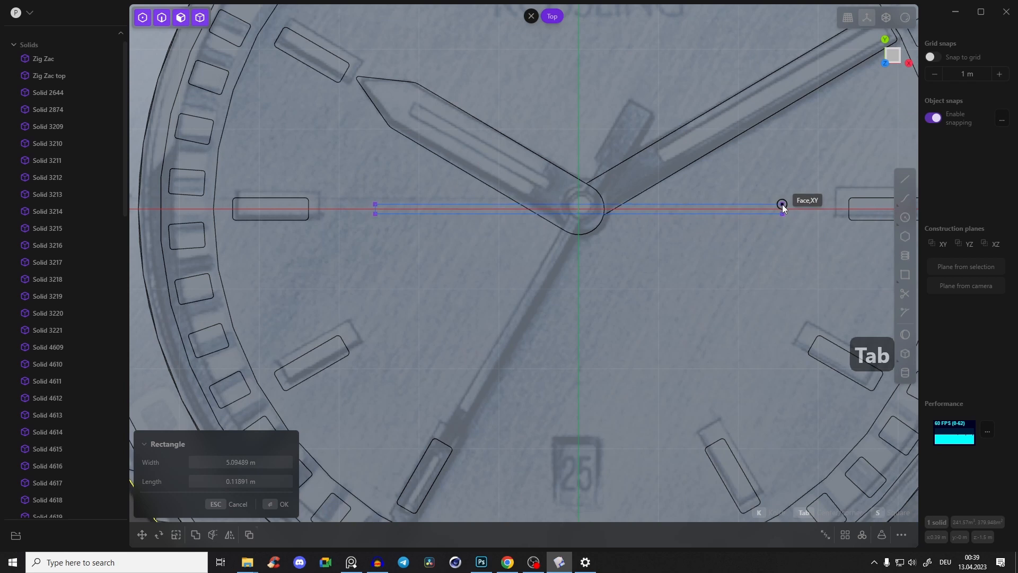
left_click(782, 207)
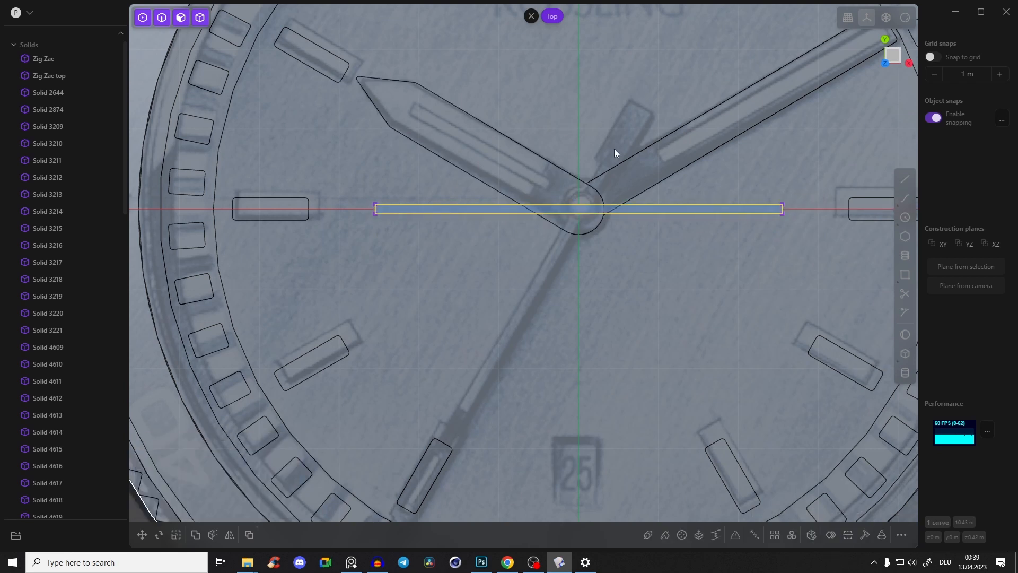
Draw a centre-based counterweight rectangle about 0.9 m by 0.3 m on the midpoint of the thin bar's 9 o'clock end
left_click(907, 272)
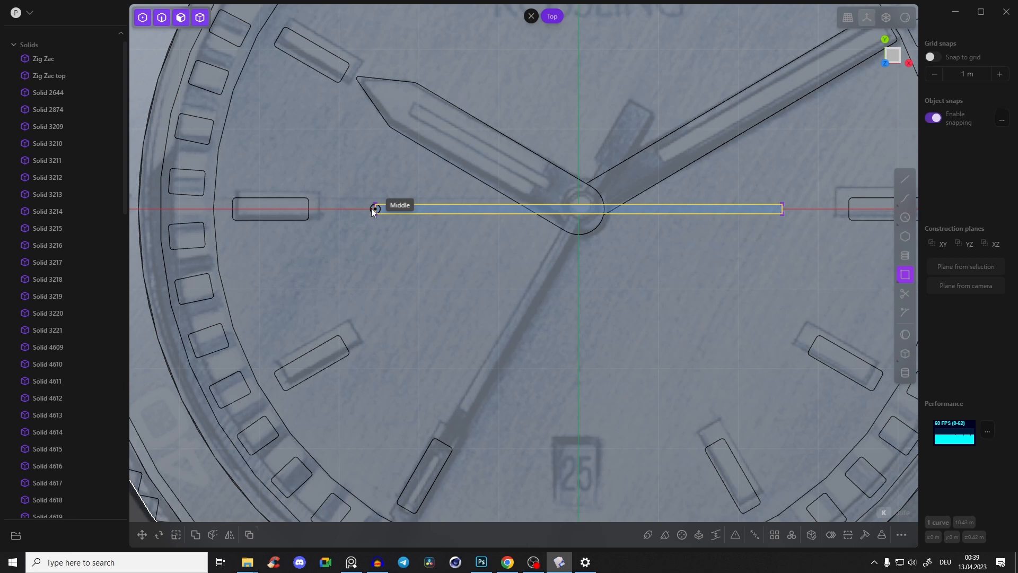
left_click(375, 209)
key("Tab")
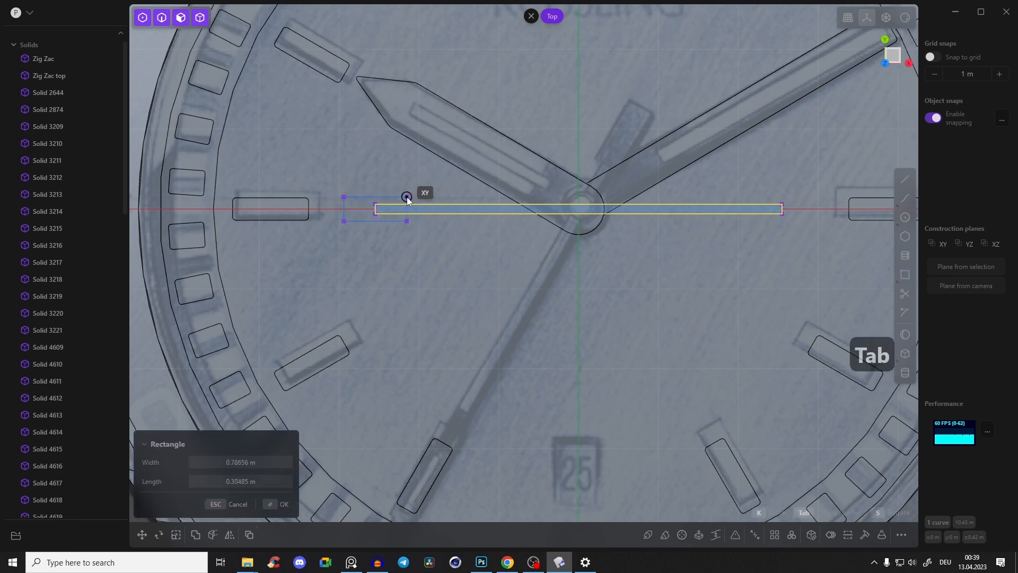
left_click(413, 198)
Draw a centre-based rectangle about 1.4 m by 0.25 m on the midpoint of the thin bar's 3 o'clock end
middle_click_drag(536, 356, 545, 317)
middle_click_drag(429, 458, 459, 366)
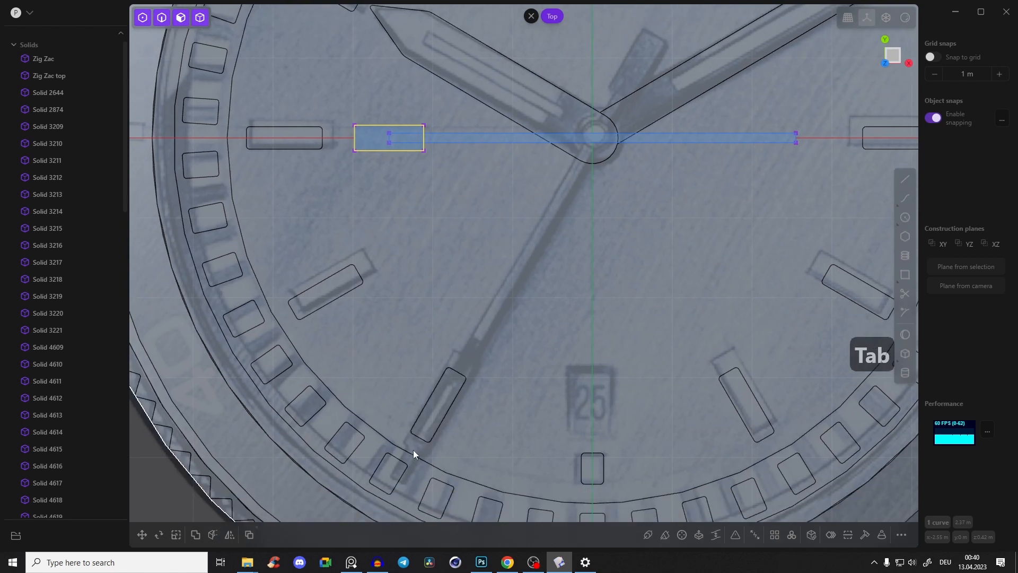
mouse_move(597, 309)
middle_mouse_down()
mouse_move(454, 421)
mouse_move(398, 427)
middle_mouse_up()
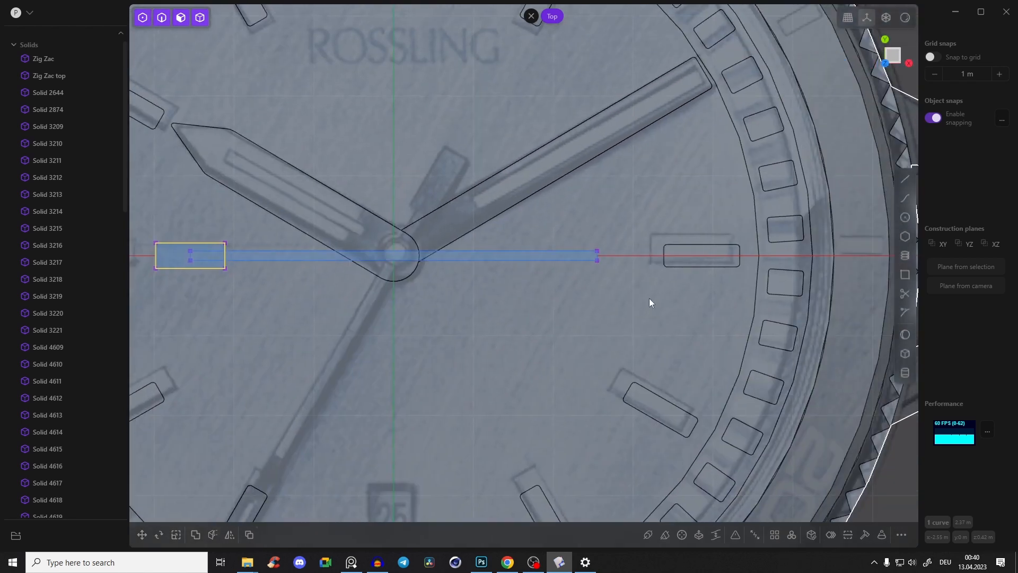
left_click(598, 256)
key("Tab")
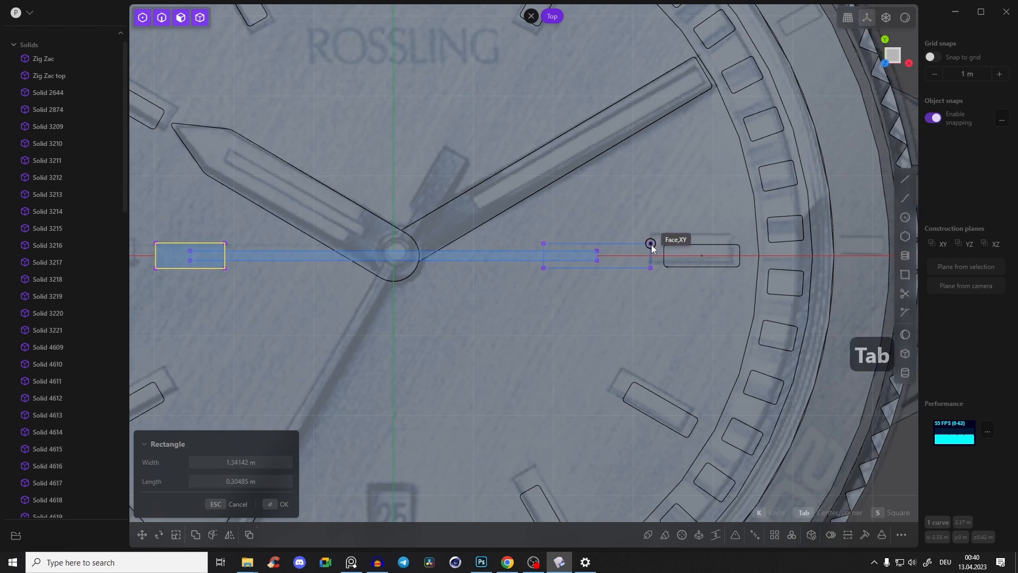
left_click(651, 246)
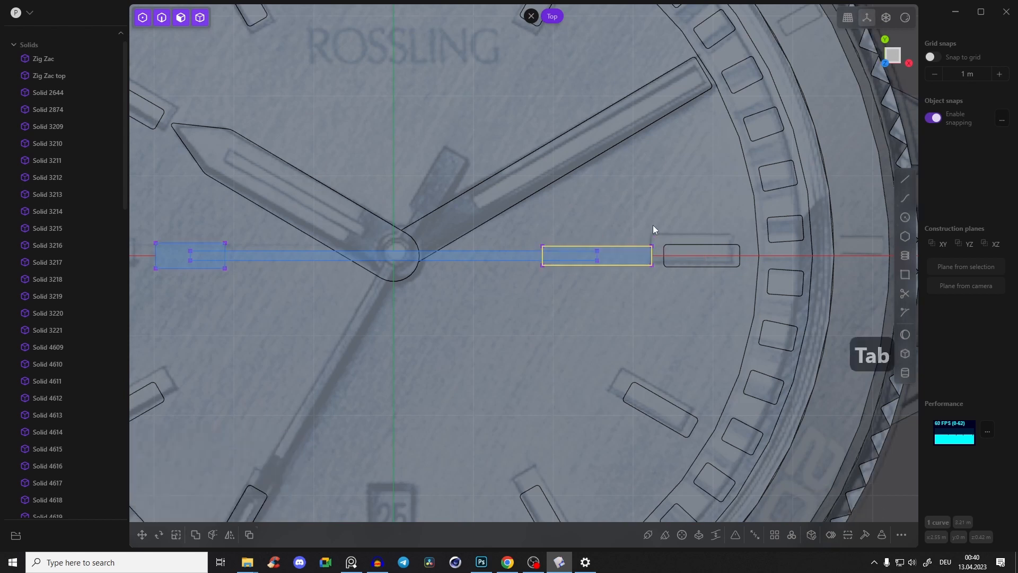
Draw a small centre-based tip rectangle about 0.6 m by 0.1 m on the outer edge of the 3 o'clock end rectangle
scroll(649, 248, "up", 3)
left_click(905, 274)
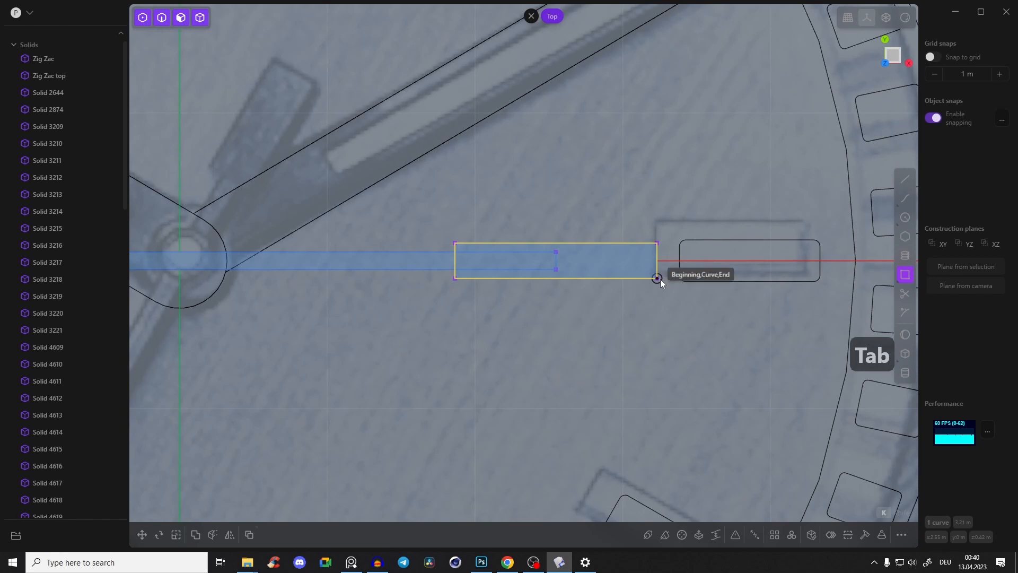
left_click(679, 260)
key("Tab")
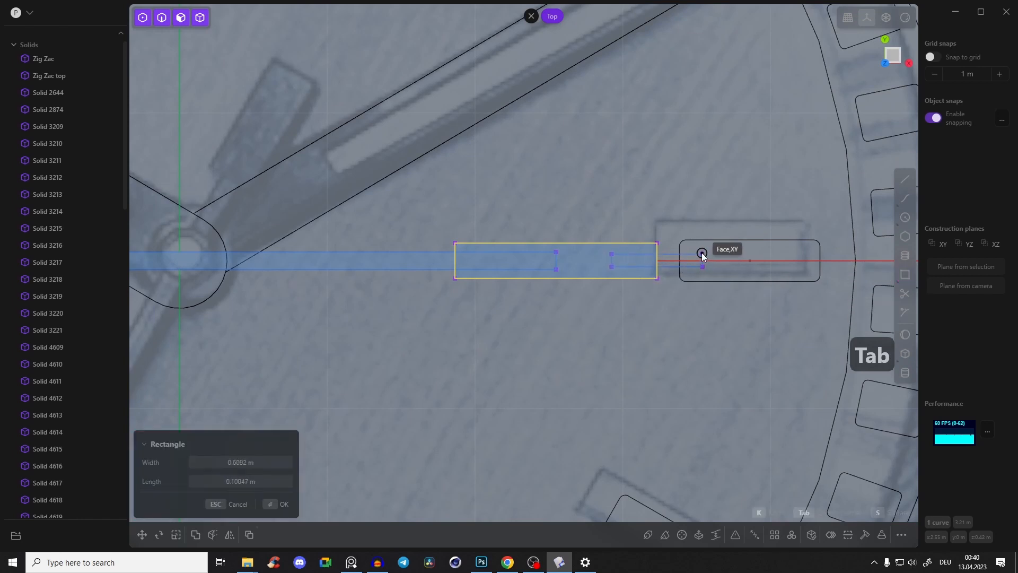
left_click(701, 254)
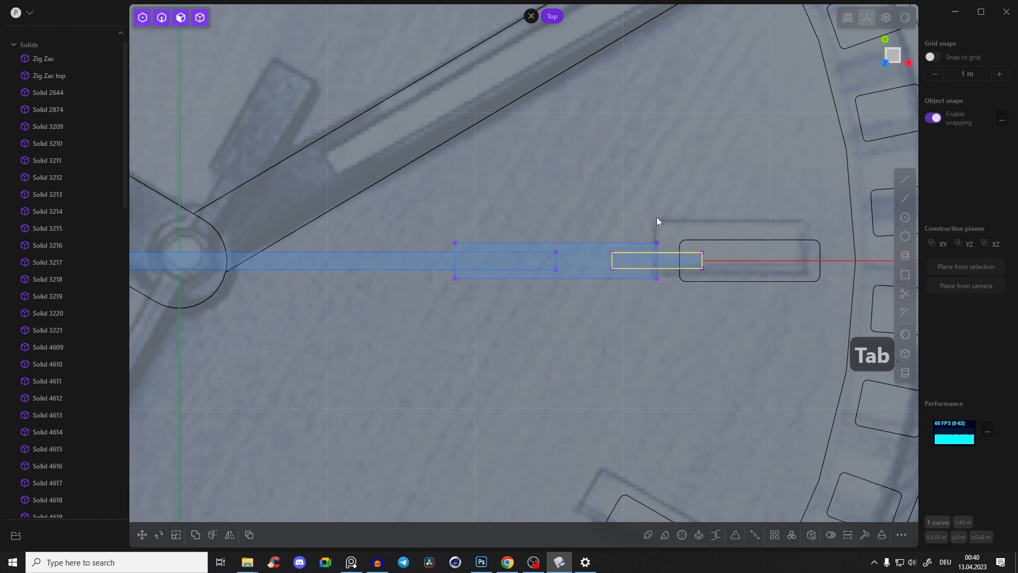
Switch to the reference image viewer and examine the second hand's tip, shaft and counterweight in the top-view sketch
scroll(656, 214, "down", 4)
scroll(628, 205, "down", 1)
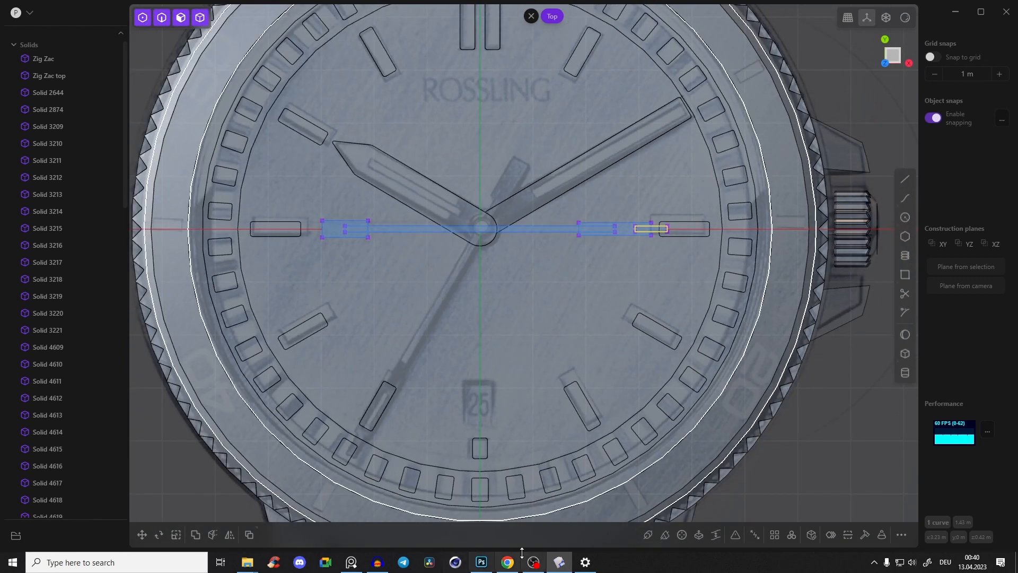
left_click(351, 562)
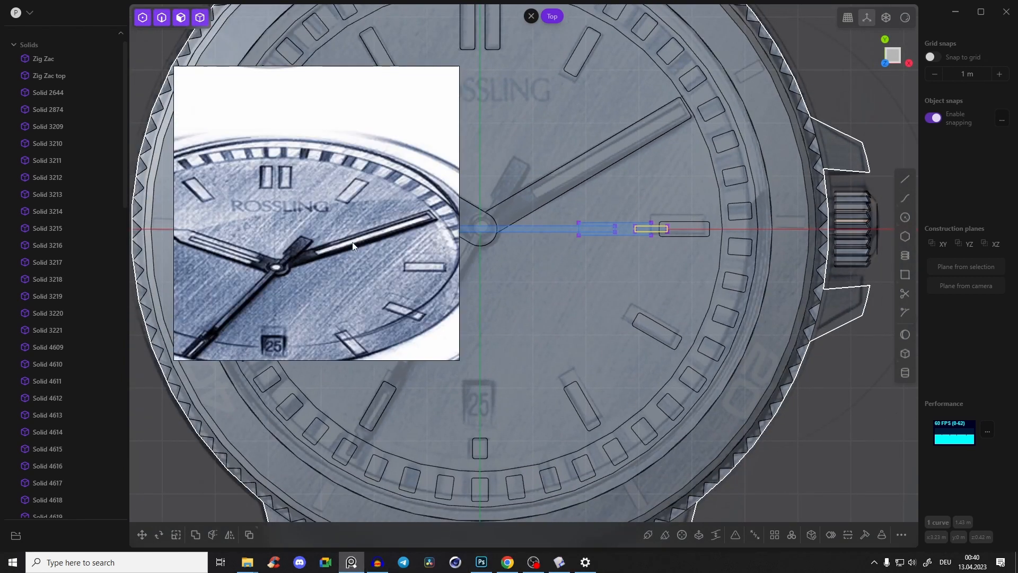
scroll(272, 275, "down", 5)
scroll(325, 281, "up", 4)
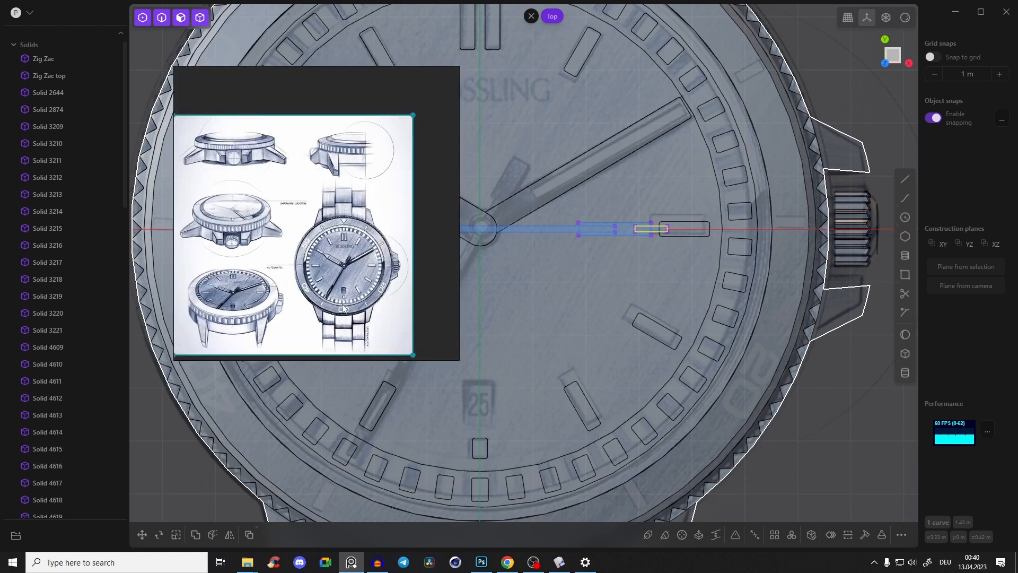
scroll(328, 288, "up", 4)
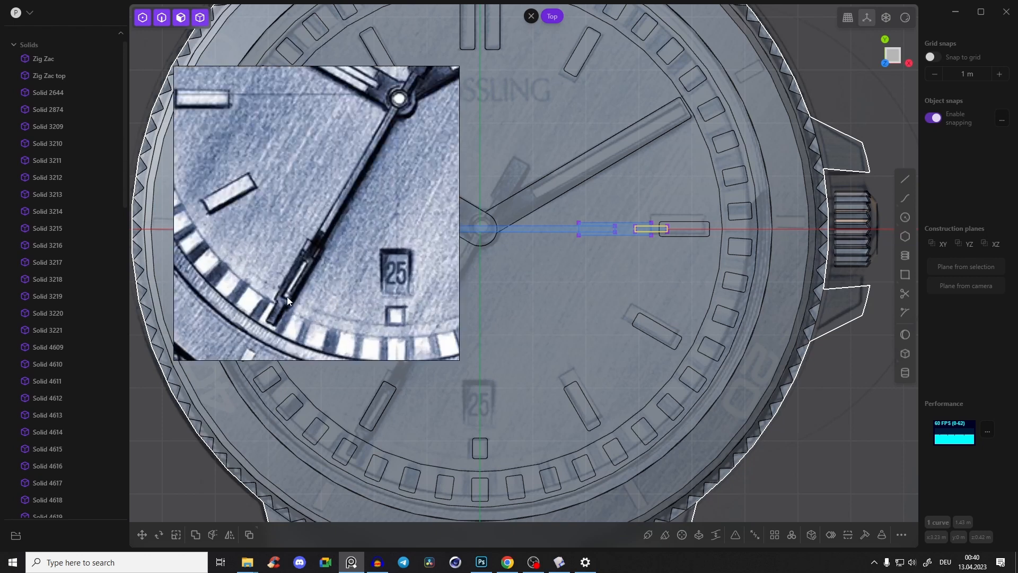
scroll(291, 289, "down", 2)
scroll(356, 173, "up", 3)
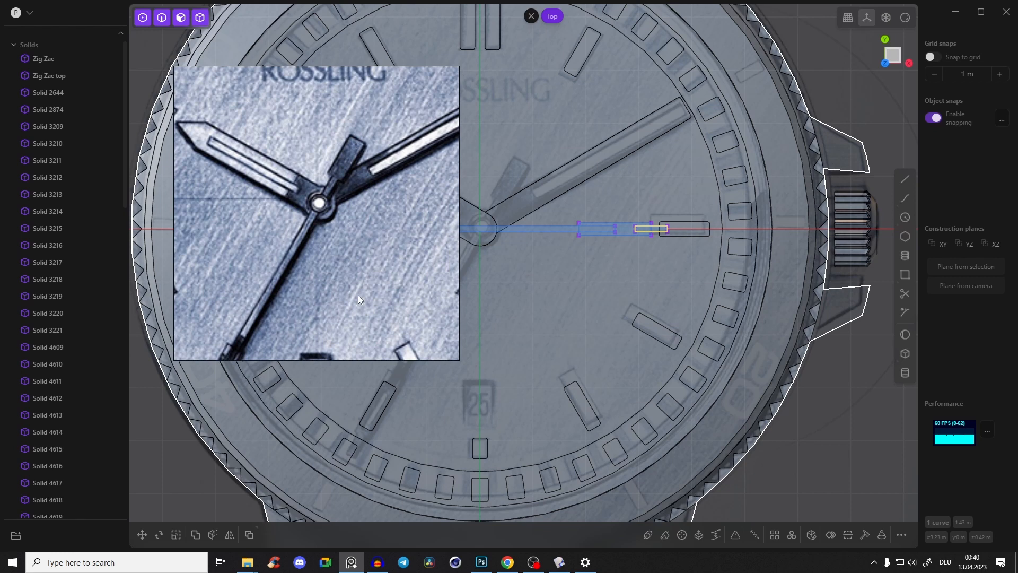
left_click(351, 564)
Trim away the overlapping curve segments where the thin bar meets the counterweight rectangle at the 9 o'clock end
middle_click_drag(578, 231, 576, 217)
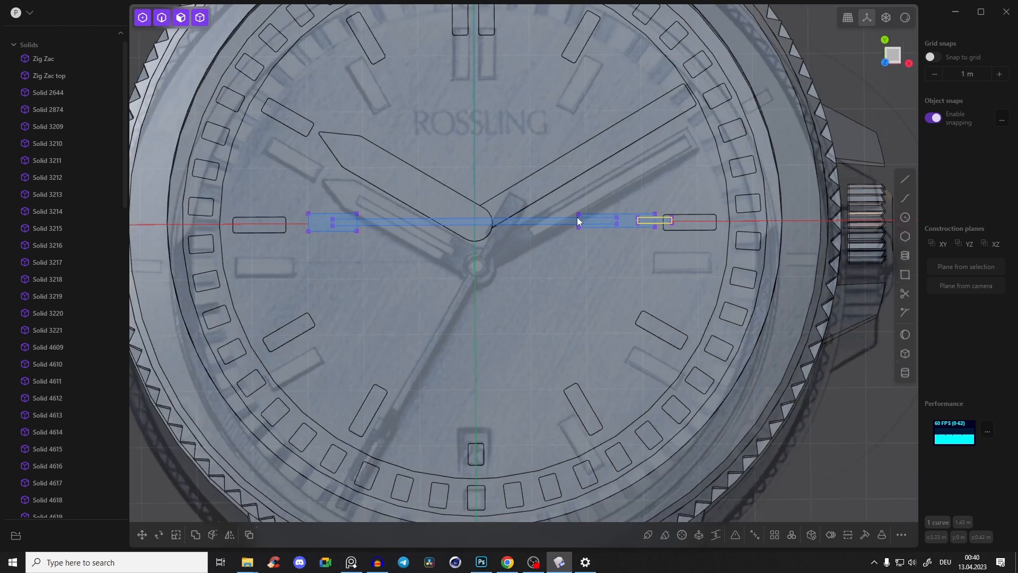
scroll(579, 217, "up", 5)
left_click(894, 57)
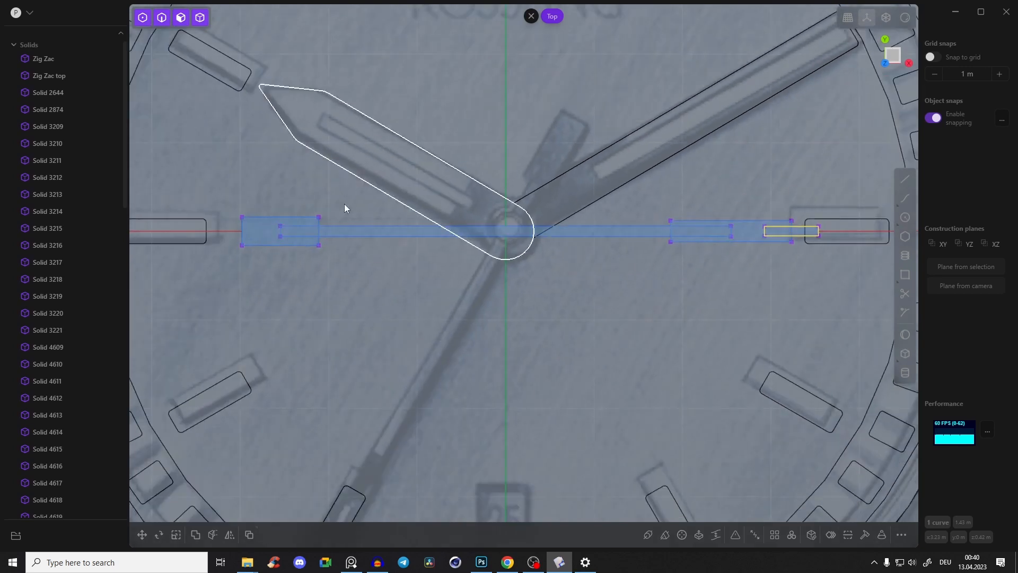
scroll(289, 231, "up", 2)
middle_click_drag(352, 233, 392, 237, "shift")
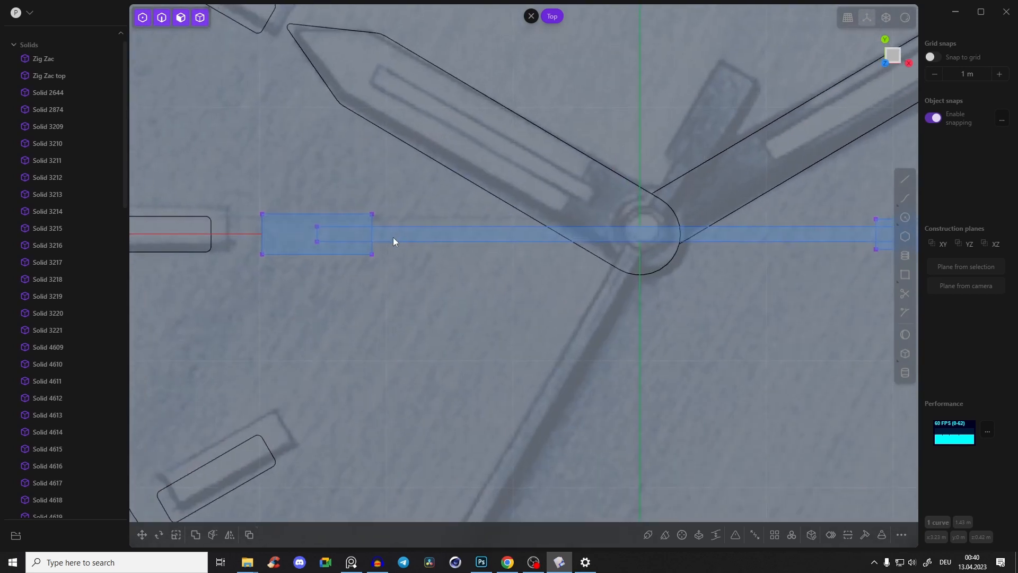
left_click(384, 275)
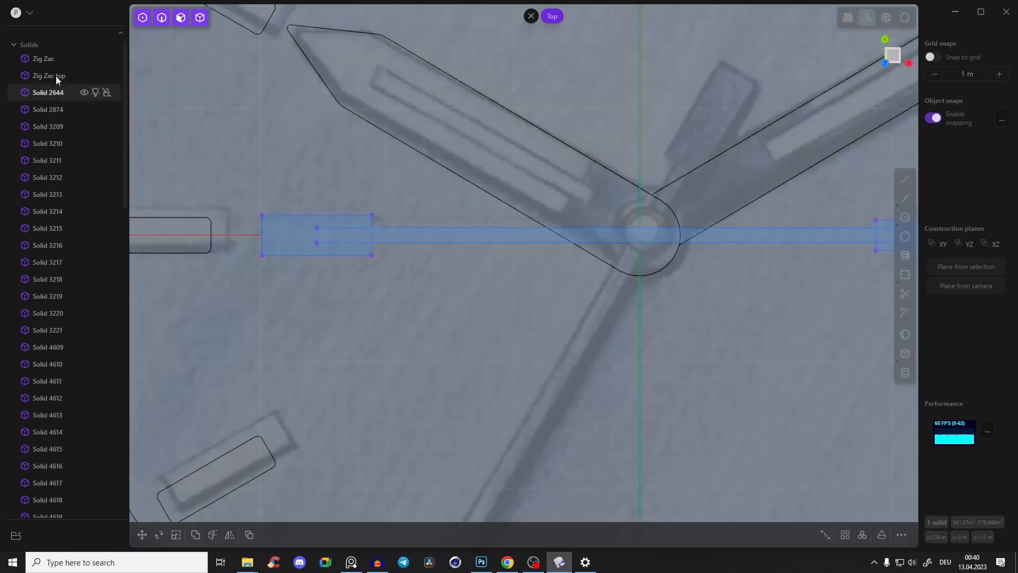
left_click(14, 45)
key("t")
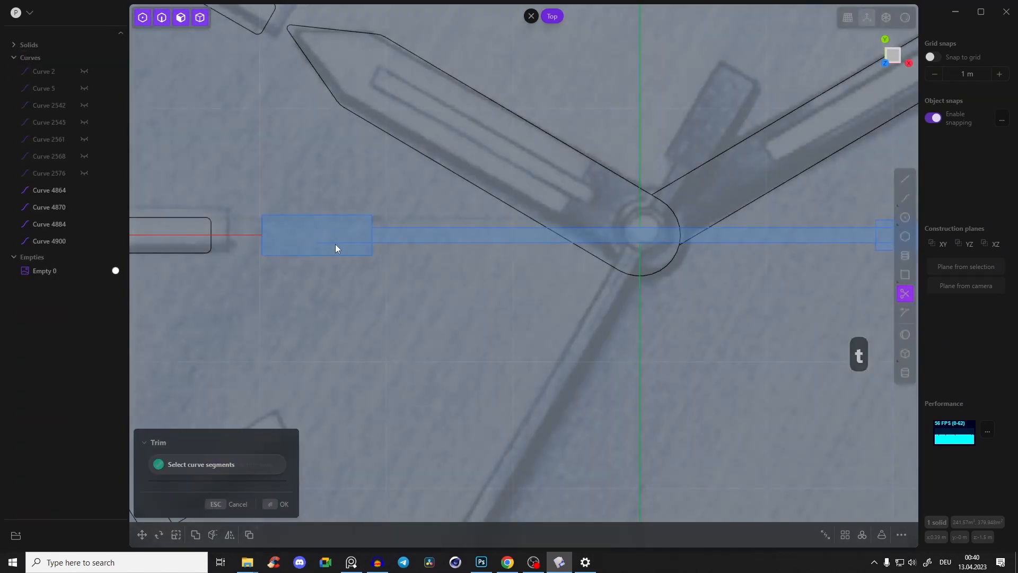
left_click(335, 244)
left_click(372, 235)
Trim away the overlapping curve segments between the bar, the wide rectangle and the tip rectangle at the 3 o'clock end
middle_click_drag(560, 235, 318, 240)
middle_click_drag(796, 232, 479, 232)
left_click(404, 242)
left_click(390, 232)
left_click(374, 246)
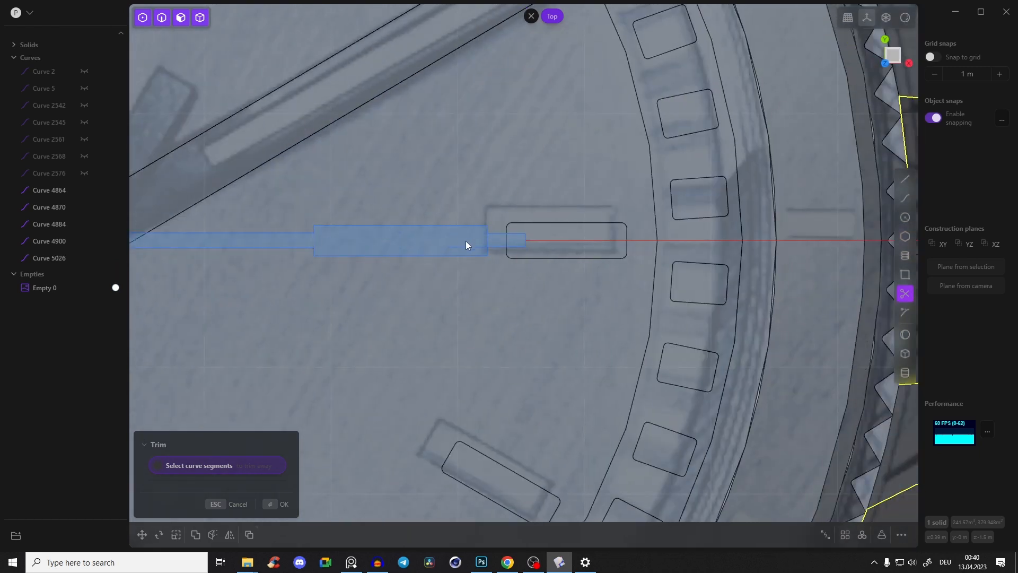
left_click(487, 240)
middle_click_drag(448, 254, 618, 242)
scroll(619, 236, "down", 3)
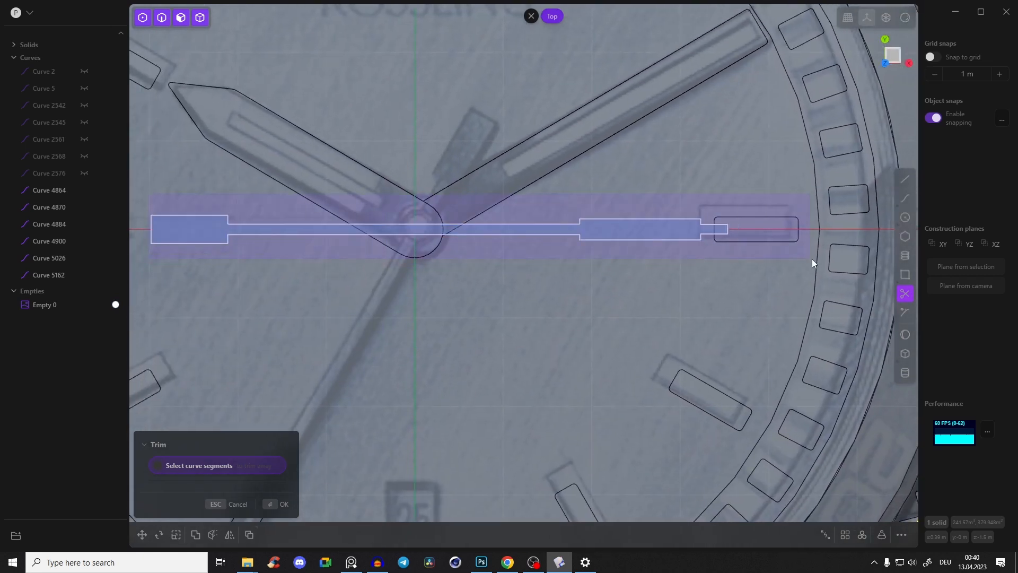
key("Delete")
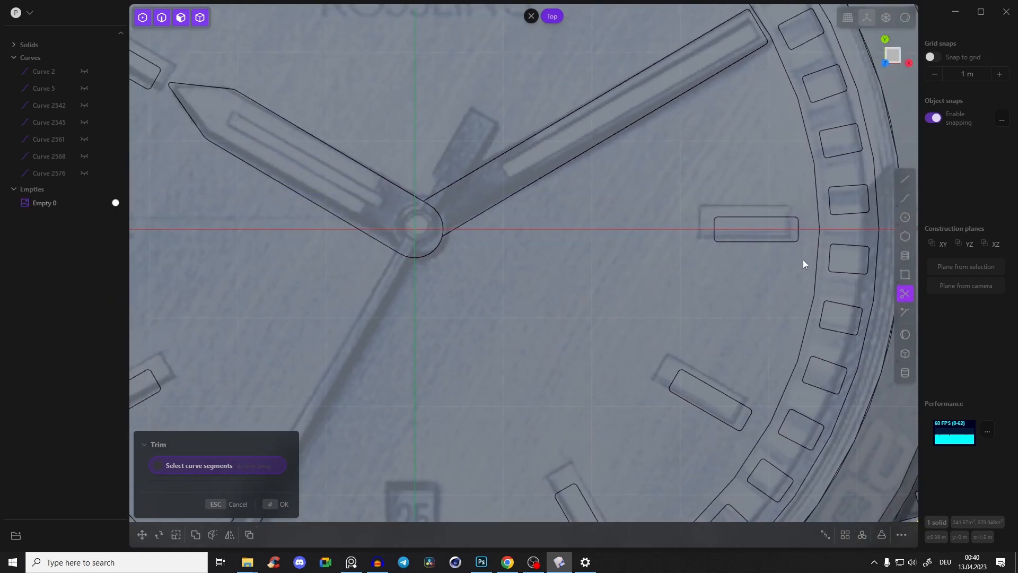
key("ctrl+z")
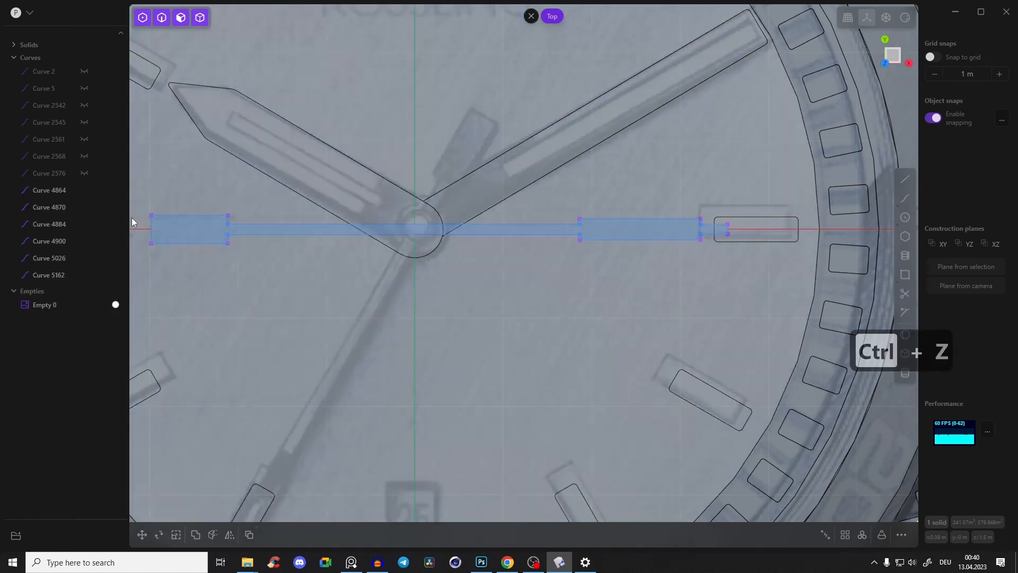
Select all the trimmed second hand curves and join them into one closed outline
left_click_drag(139, 200, 734, 263)
key("e")
key("j")
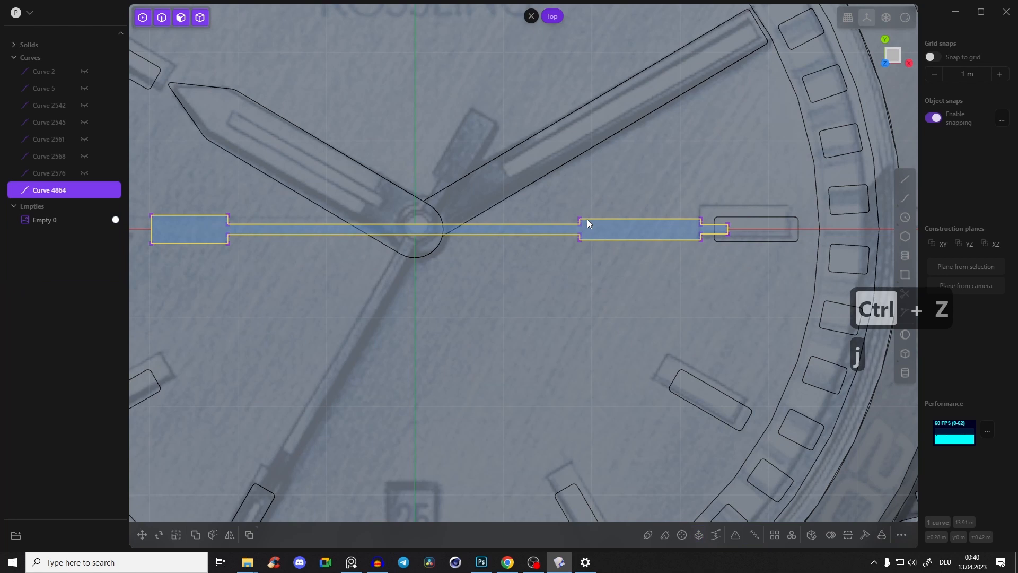
Round all corners of the joined second hand outline with a small fillet
scroll(695, 211, "up", 2)
scroll(716, 230, "up", 1)
key("b")
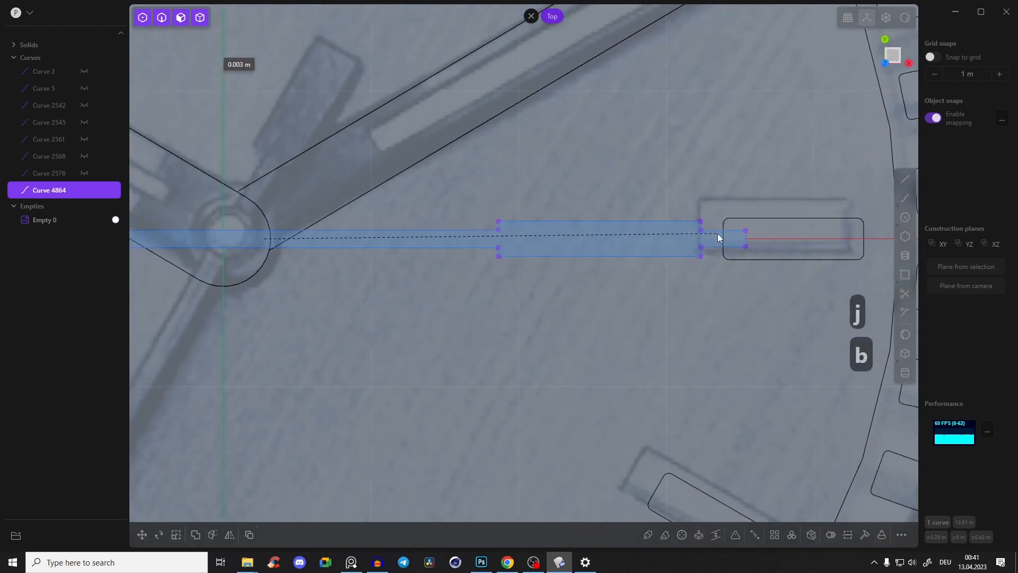
left_click(705, 244)
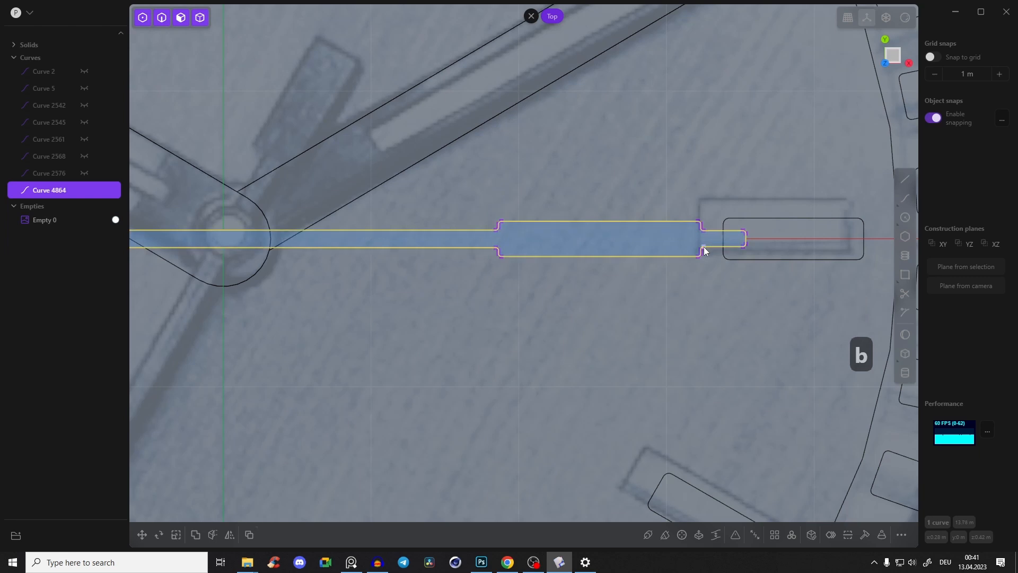
scroll(638, 266, "down", 4)
middle_click_drag(664, 233, 691, 216)
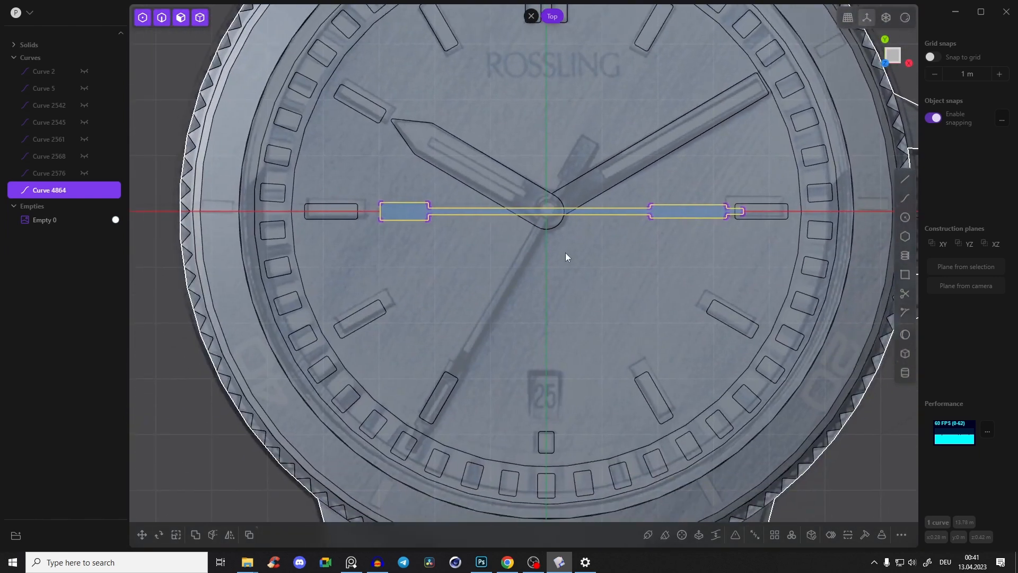
scroll(502, 213, "up", 3)
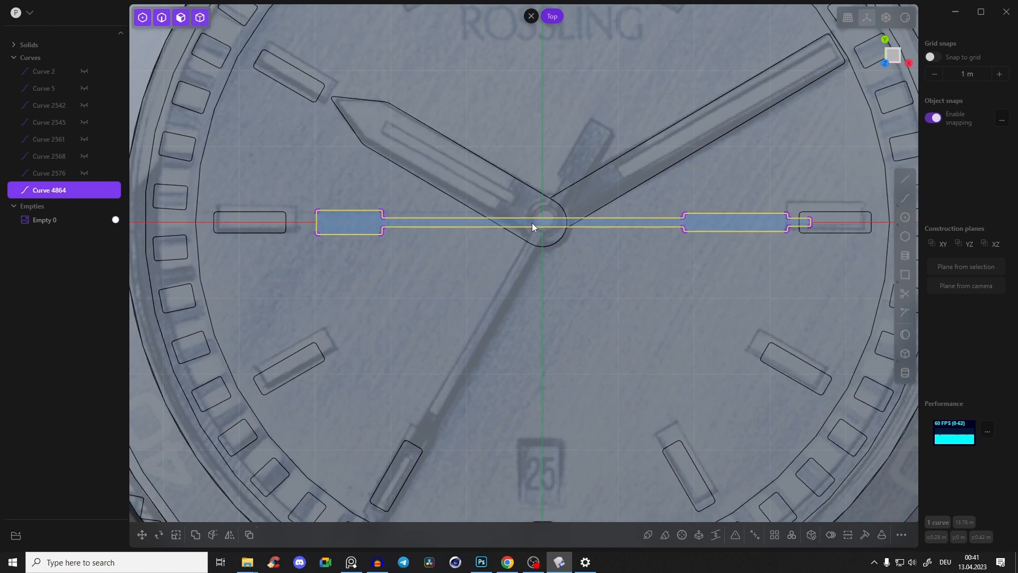
Move the second hand outline towards 3 o'clock so the chosen pivot on its thin bar lands on the dial centre
key("g")
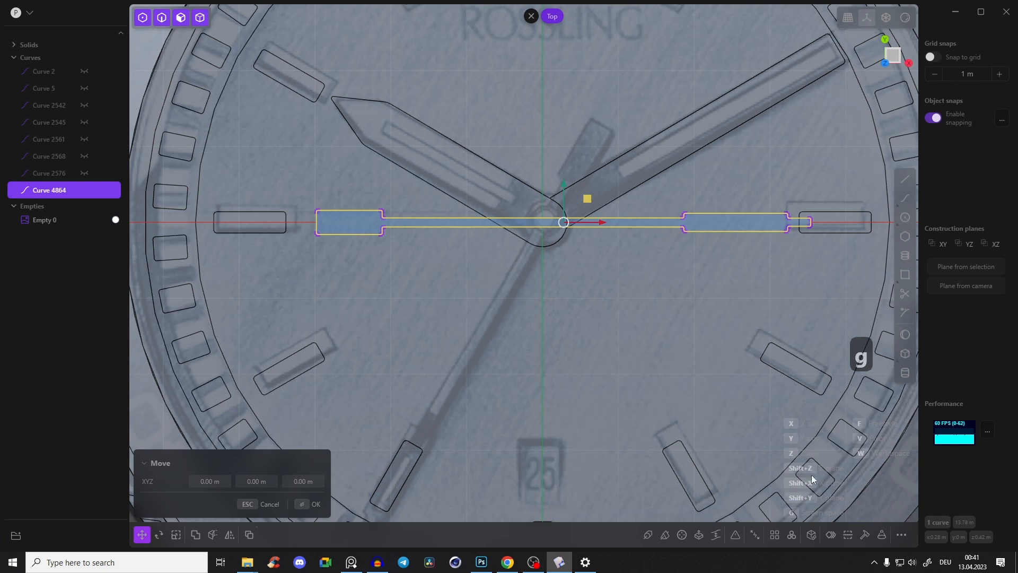
key("v")
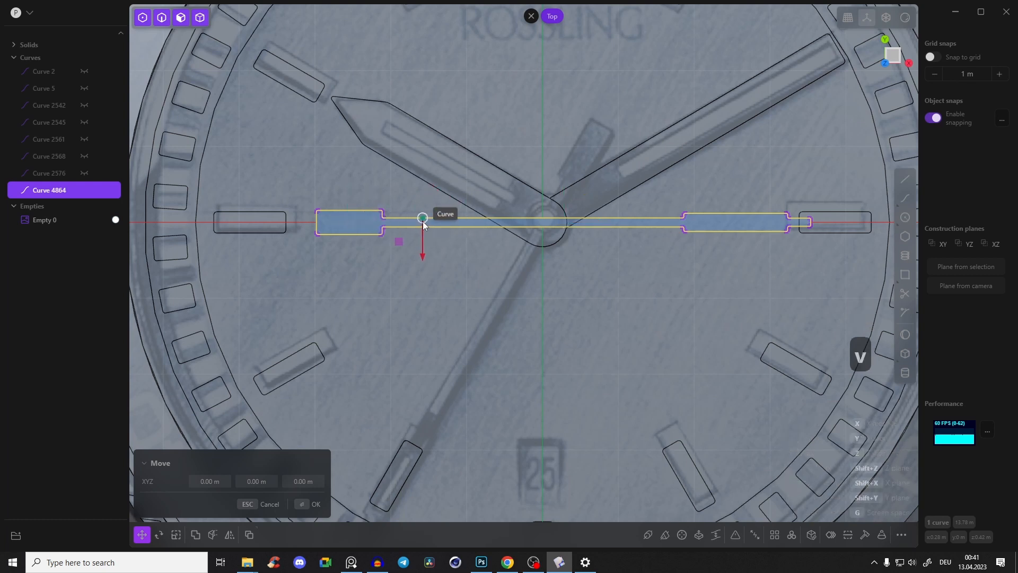
left_click_drag(437, 223, 568, 202)
Rotate the second hand outline about the dial centre until its tip points to 7 o'clock over the sketched hand
key("r")
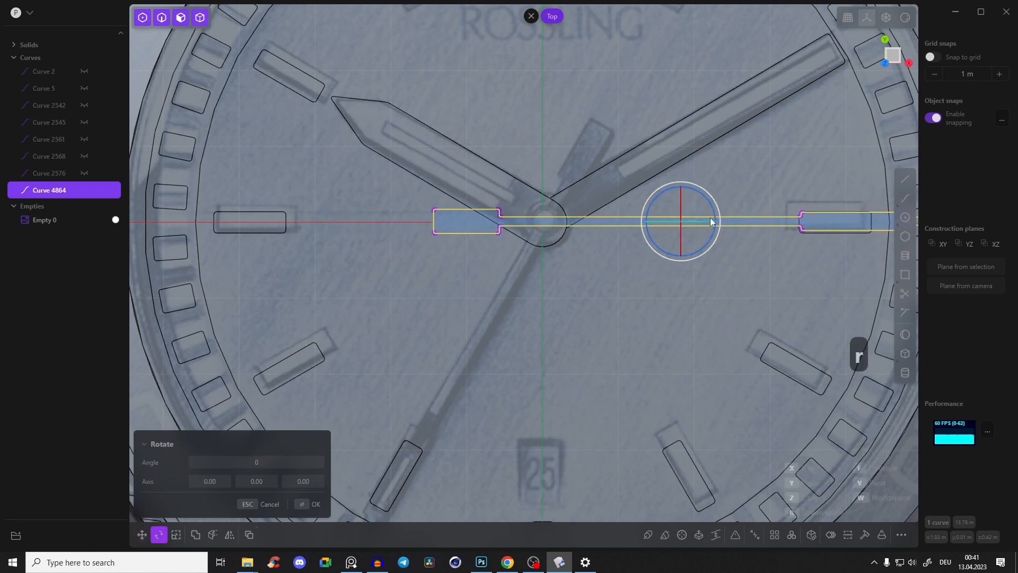
key("v")
left_click(547, 226)
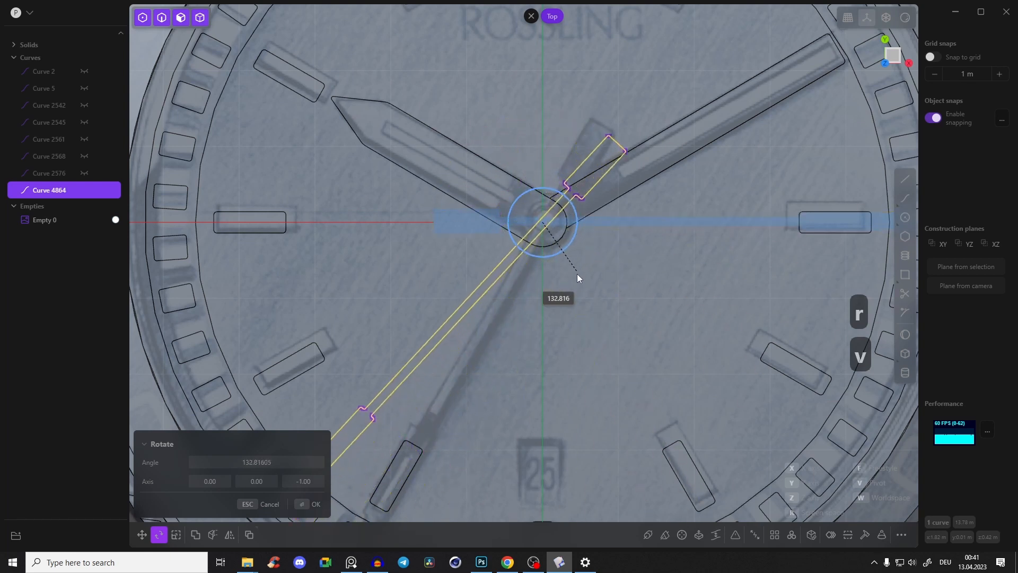
left_click(607, 279)
Compare the rotated second hand outline with the close-up reference photo of the hands in the image viewer
middle_click_drag(590, 237, 541, 226)
key("KP_7")
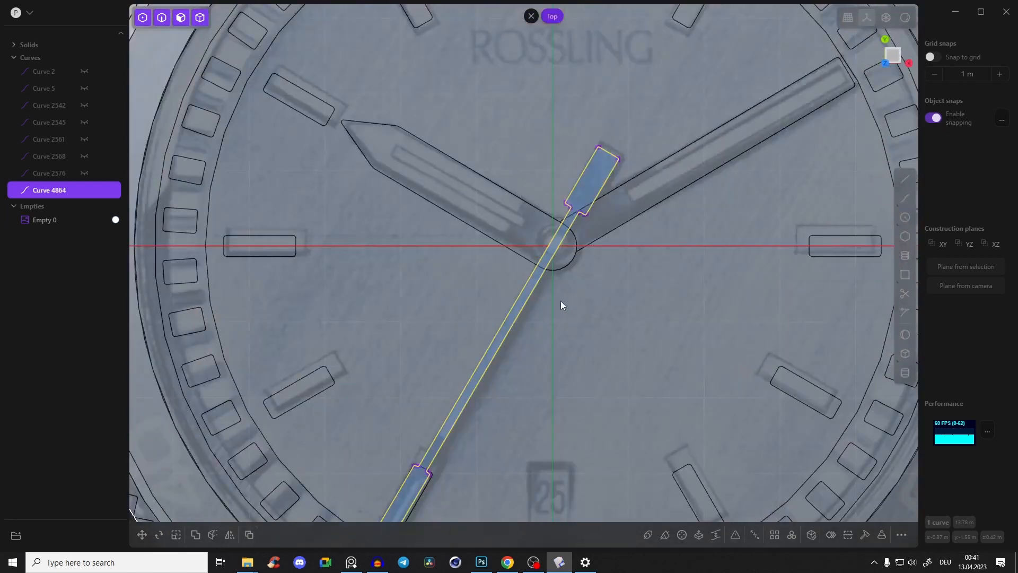
scroll(557, 317, "down", 5)
left_click(361, 563)
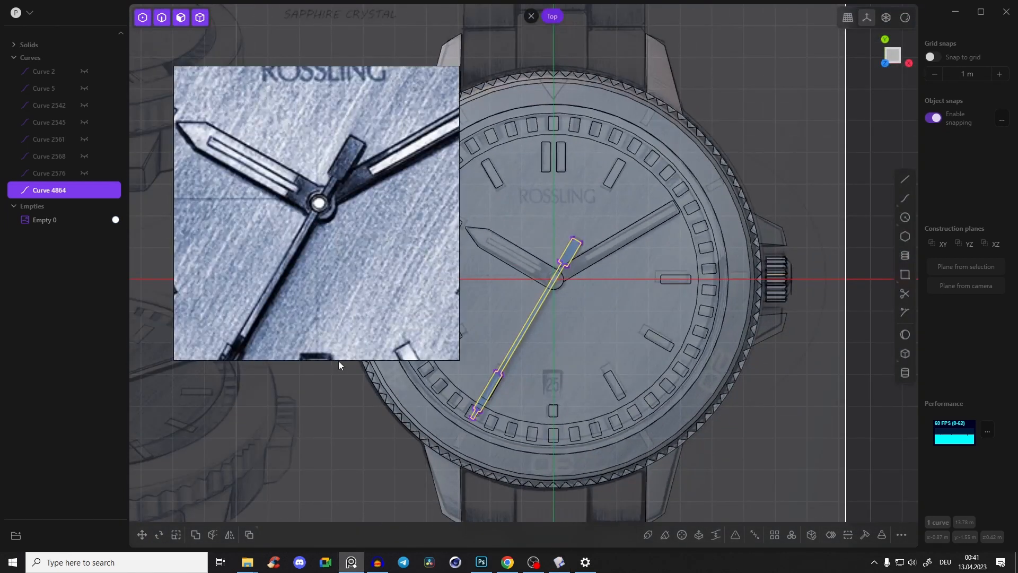
left_click(559, 562)
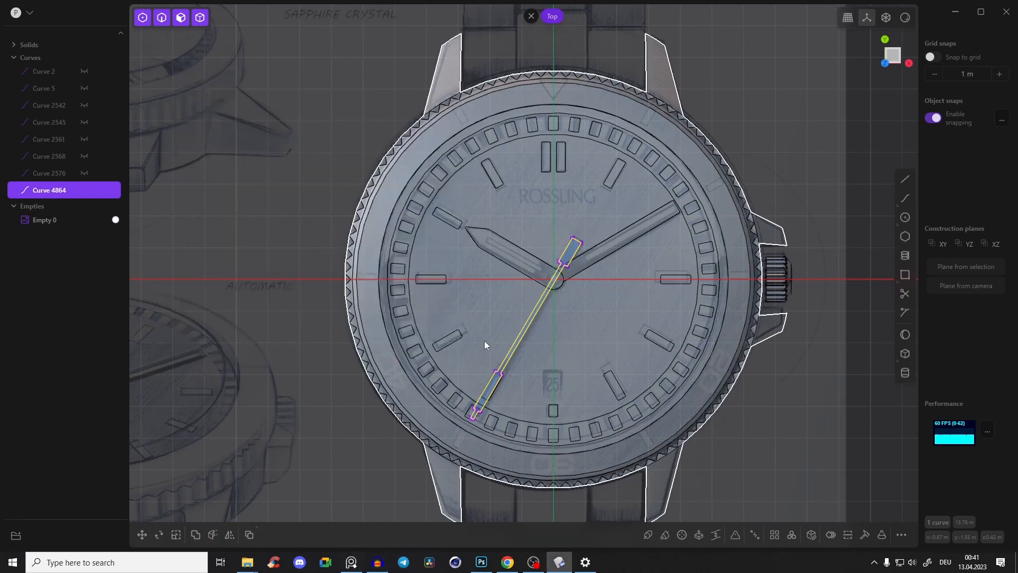
Hide the reference sketch image and pick the second hand's closed region for an extrusion
scroll(564, 296, "up", 3)
middle_click_drag(564, 295, 617, 177)
scroll(617, 177, "down", 4)
left_click(84, 220)
middle_click_drag(608, 127, 587, 194)
scroll(580, 151, "up", 3)
key("3")
left_click(585, 161)
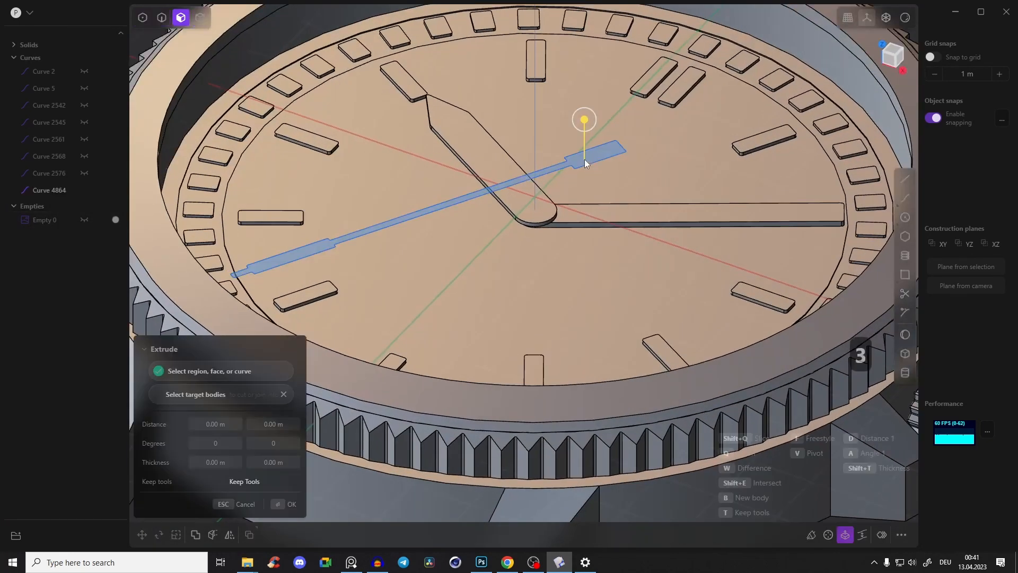
Move the second hand curve vertically down onto the stacked hands, snapping to a face near the dial centre
scroll(491, 199, "up", 1)
key("2")
left_click(562, 172)
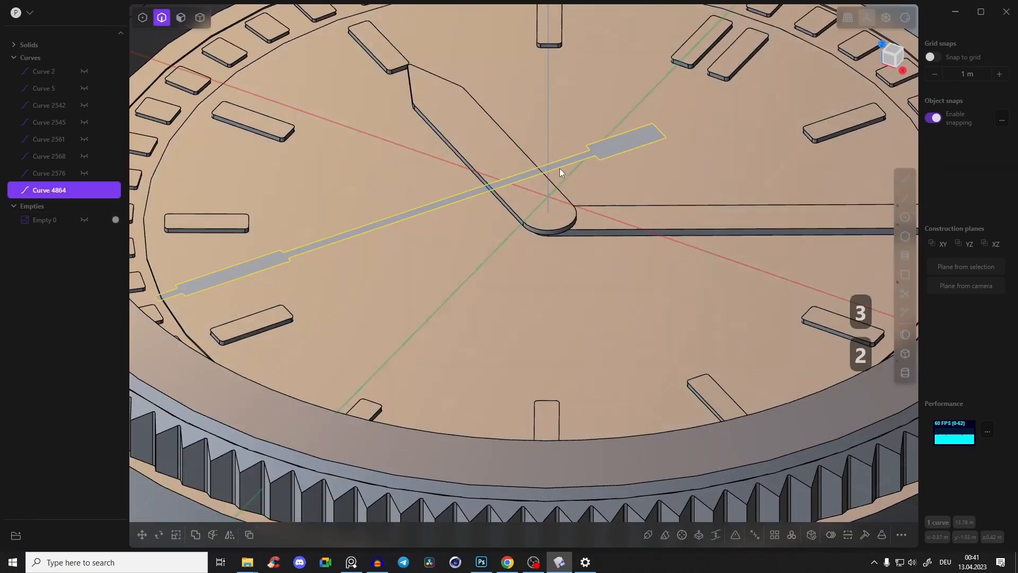
scroll(618, 170, "up", 1)
key("g")
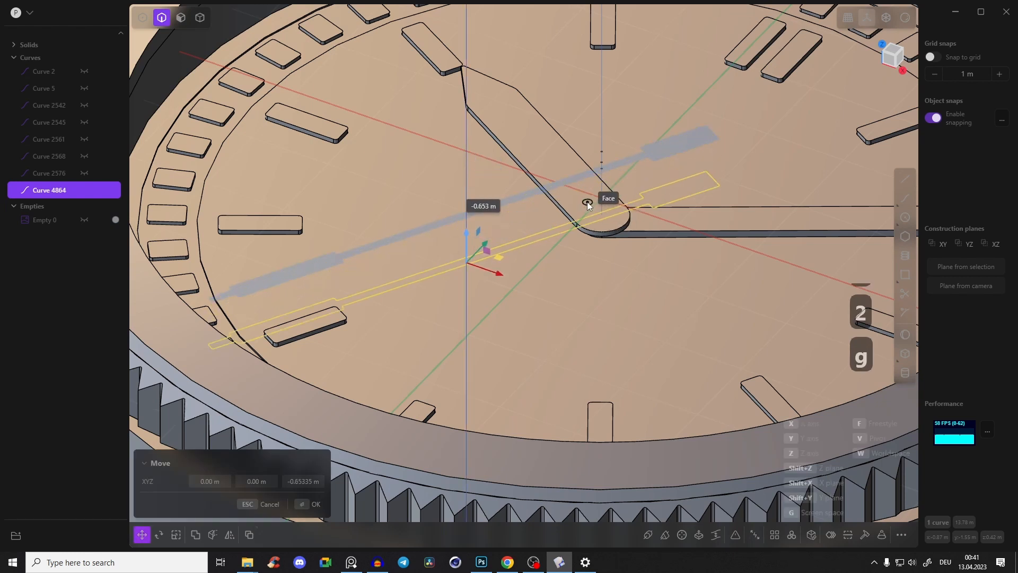
left_click(626, 214)
Extrude the second hand region upwards by about 0.06 m into a thin solid
middle_click_drag(625, 222, 590, 172)
key("3")
left_click(675, 190)
left_click_drag(673, 152, 676, 138)
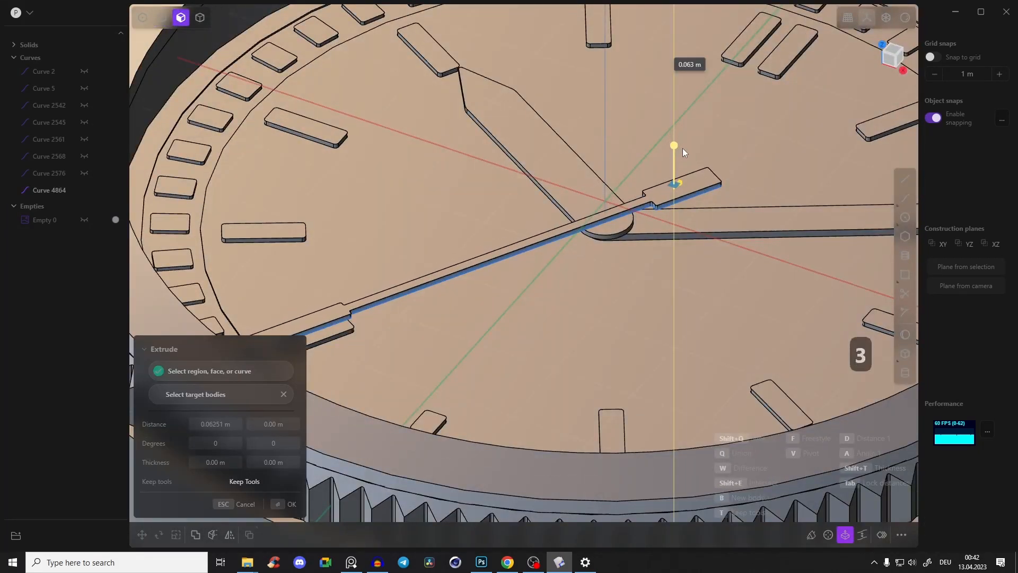
key("Return")
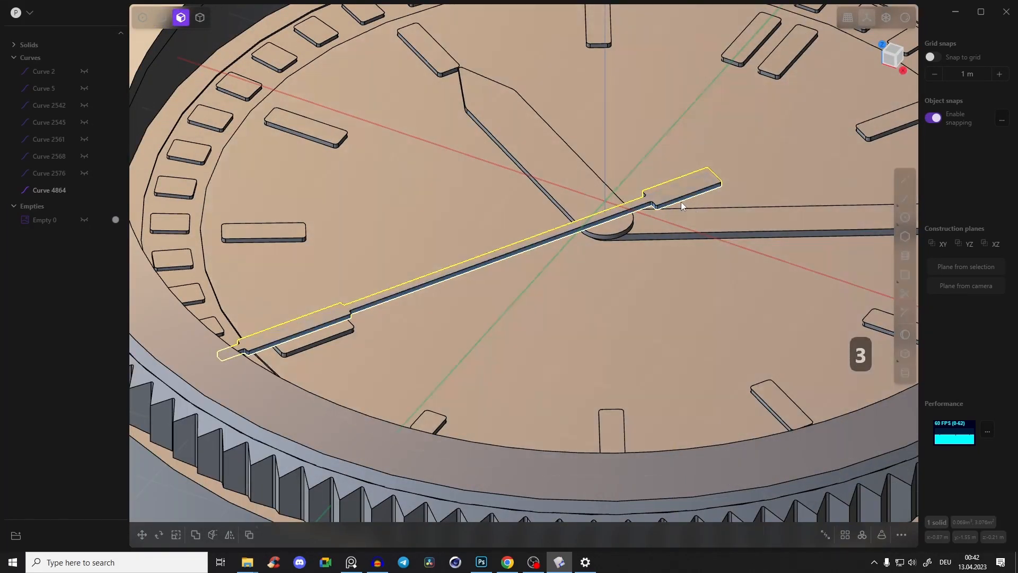
left_click(681, 202)
right_click(670, 212)
key("F2")
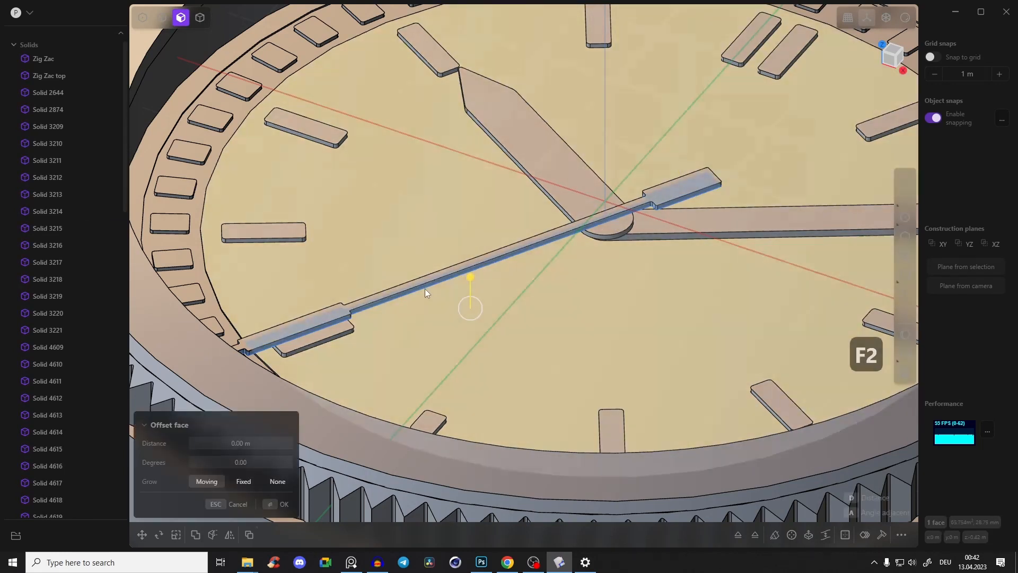
key("Escape")
key("F2")
Hide the second hand's source curve, leaving its solid in view
key("2")
left_click(439, 286)
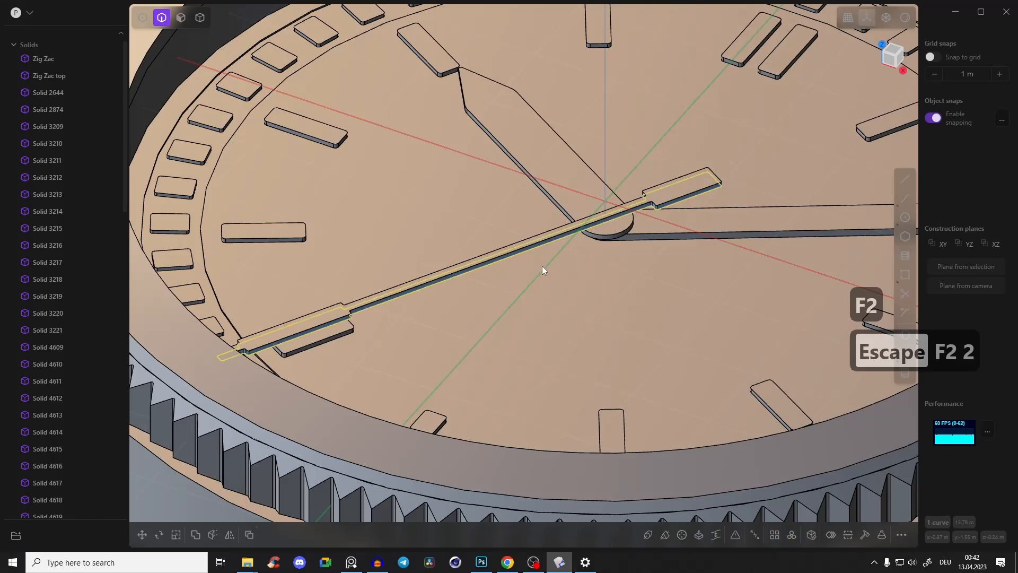
key("h")
Chamfer the hour hand's top edges by about 0.005 m
middle_click_drag(547, 261, 462, 200)
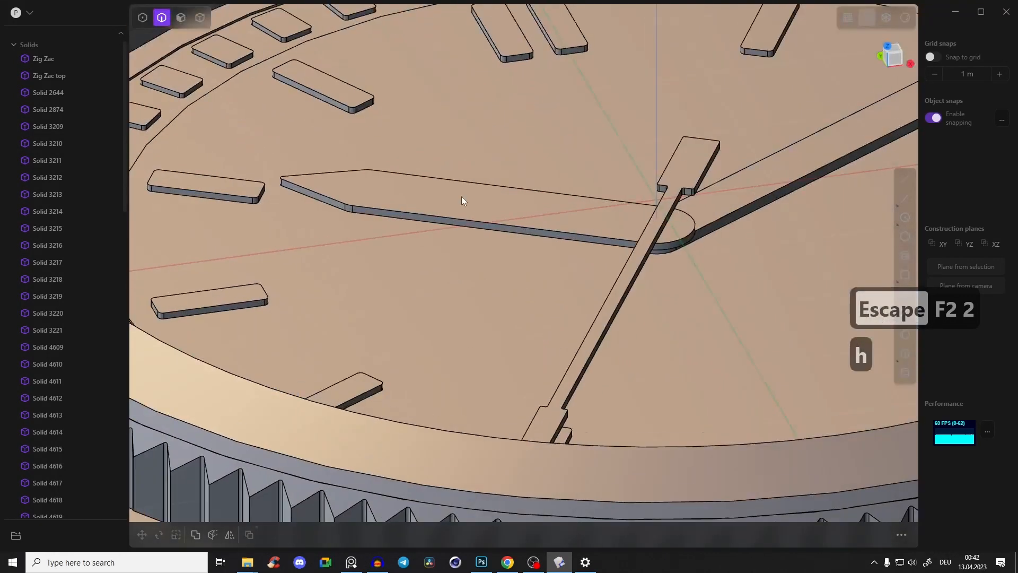
scroll(456, 211, "up", 2)
left_click(453, 217)
left_click(459, 230)
left_click_drag(459, 230, 464, 224)
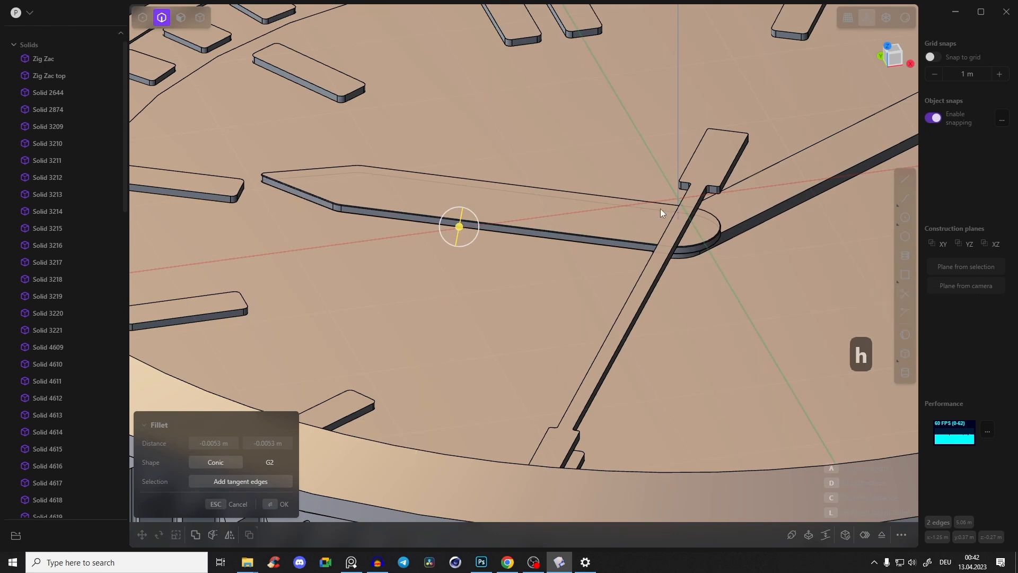
Chamfer the second hand's top edges by about 0.003 m
scroll(673, 208, "up", 2)
left_click(708, 194)
left_click_drag(723, 191, 731, 193)
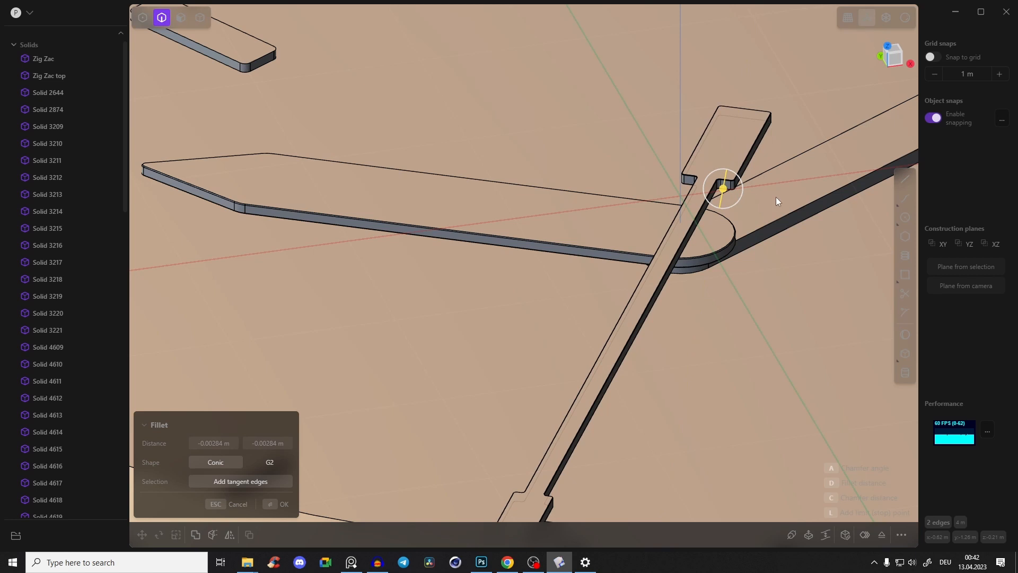
Fillet the minute hand's top edges by about 0.013 m
middle_click_drag(768, 196, 709, 207, "shift")
left_click(712, 218)
left_click(716, 228)
left_click_drag(723, 228, 720, 232)
Fillet the top edges of all the hour markers around the dial in one operation
middle_click_drag(619, 157, 731, 469, "shift")
scroll(511, 216, "down", 6)
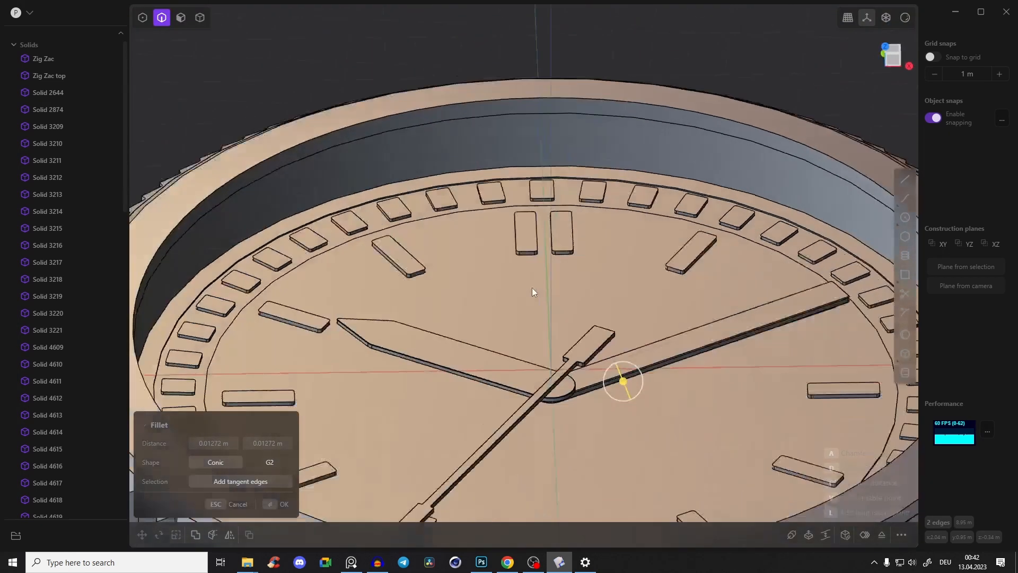
middle_click_drag(545, 284, 506, 289)
middle_click_drag(506, 289, 555, 211, "shift")
scroll(556, 211, "down", 1)
left_click(565, 179)
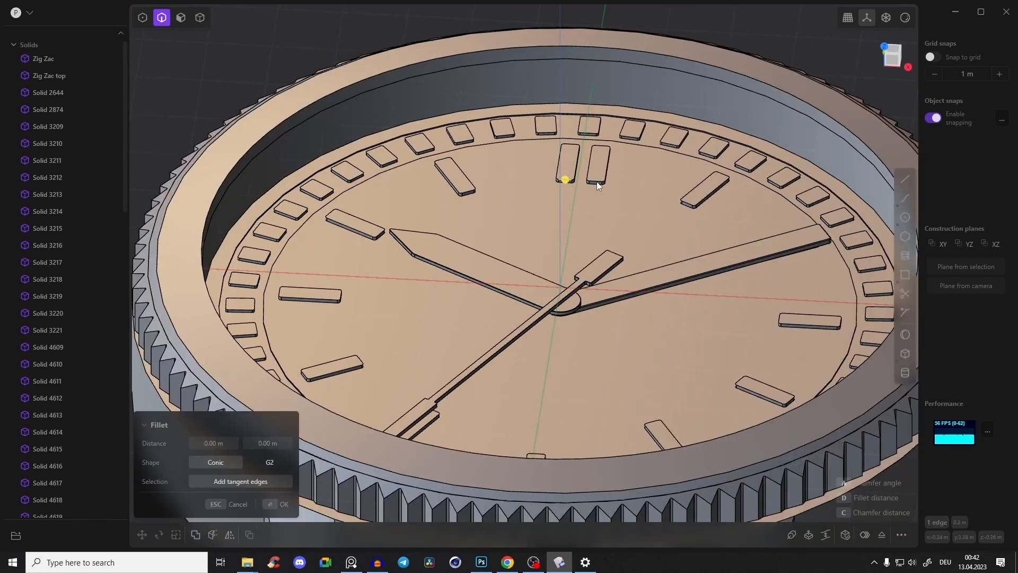
middle_click_drag(708, 223, 790, 348)
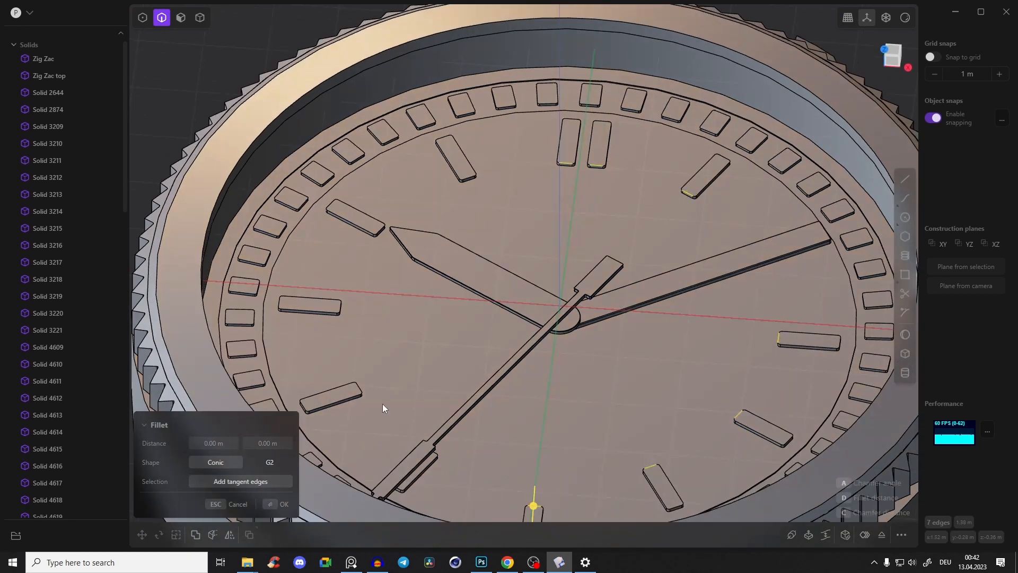
middle_click_drag(515, 482, 384, 451)
left_click(223, 258, "shift")
left_click(291, 182, "shift")
left_click(511, 172, "shift")
left_click(648, 196, "shift")
middle_click_drag(610, 199, 702, 186)
key("Return")
Fillet the top edges of all the small square markers on the outer track by about 0.013 m
scroll(691, 186, "down", 5)
scroll(648, 195, "up", 5)
left_click(604, 125)
key("f")
left_click(554, 128)
left_click(601, 125, "shift")
left_click(646, 127, "shift")
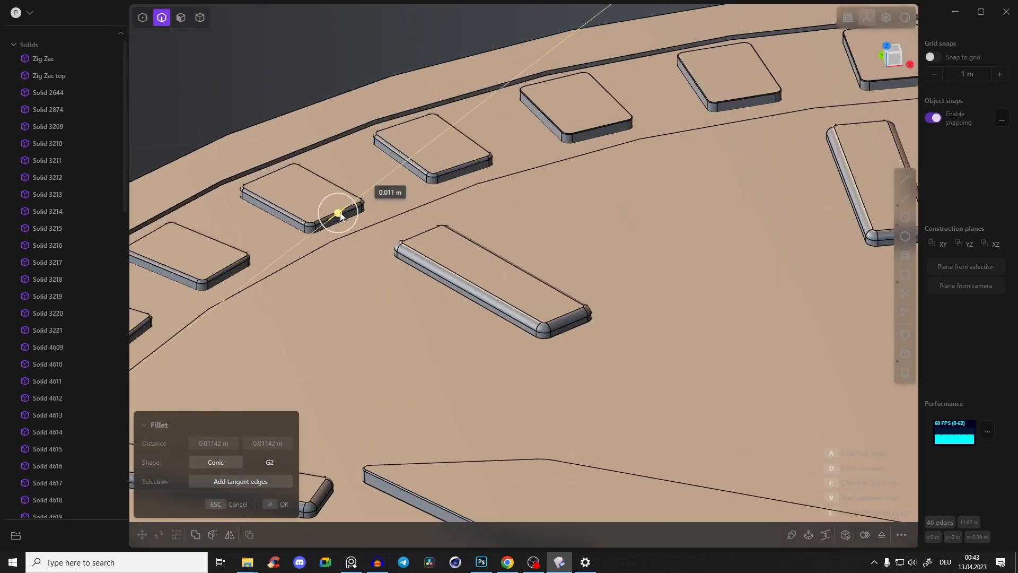
left_click_drag(337, 213, 340, 217)
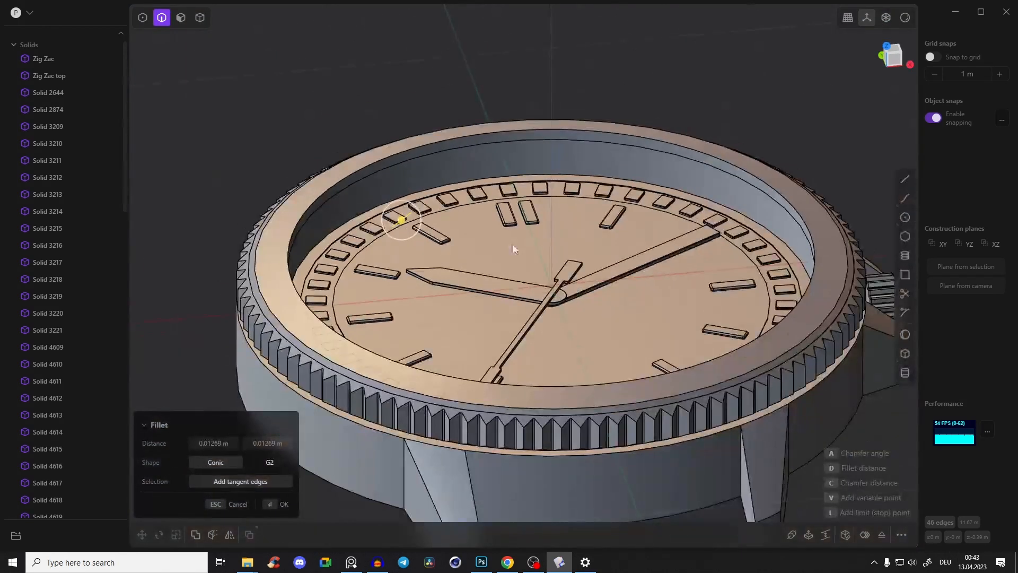
middle_click_drag(512, 244, 426, 265)
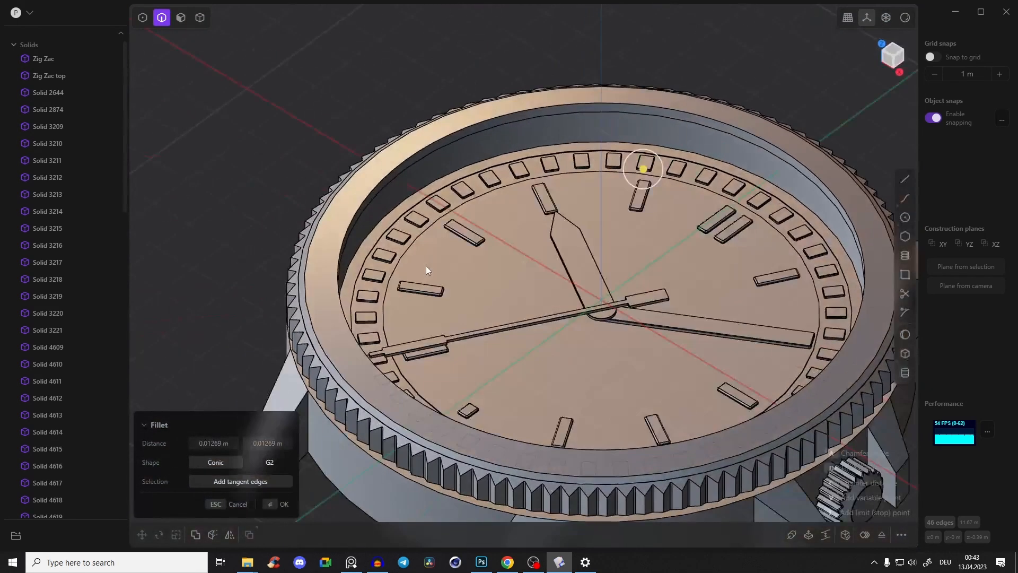
middle_click_drag(501, 262, 398, 220, "shift")
scroll(398, 221, "down", 4)
middle_click_drag(478, 202, 491, 181)
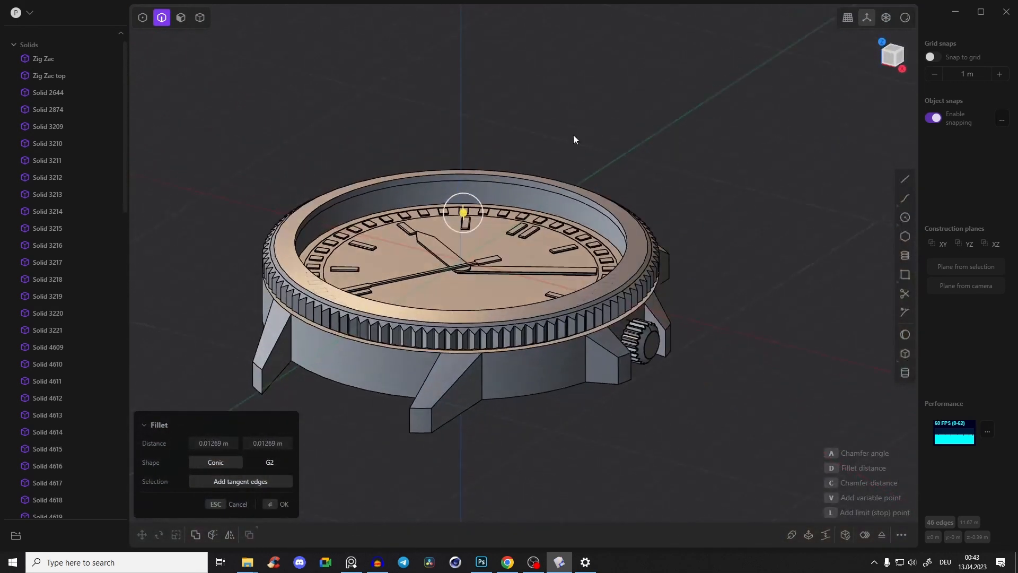
key("Return")
Display the watch in the glossy red shading with edges hidden and examine the dial and bezel surfaces
left_click(899, 21)
left_click(882, 52)
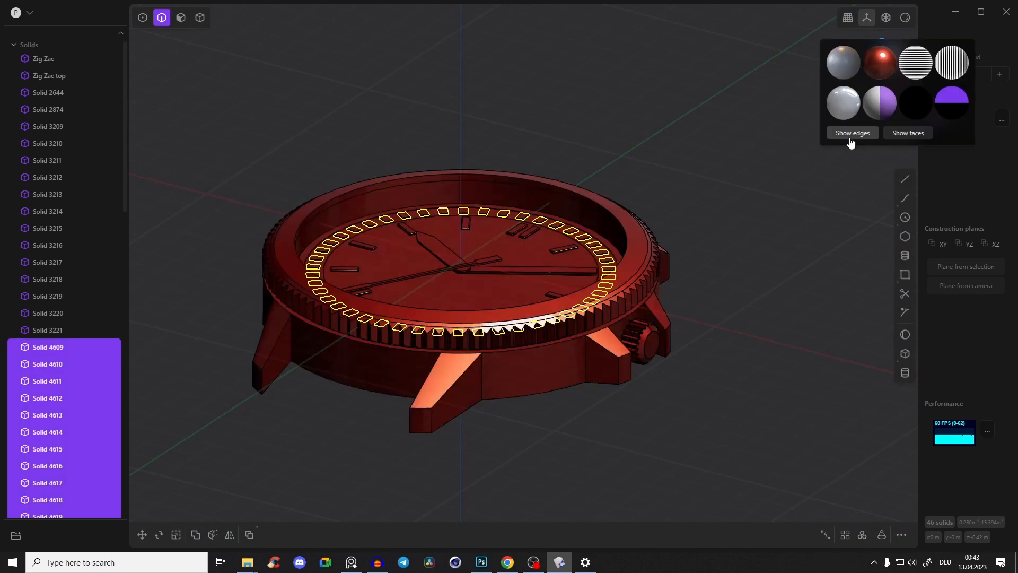
left_click(850, 136)
left_click(667, 141)
middle_click_drag(526, 164, 514, 180)
scroll(511, 165, "up", 4)
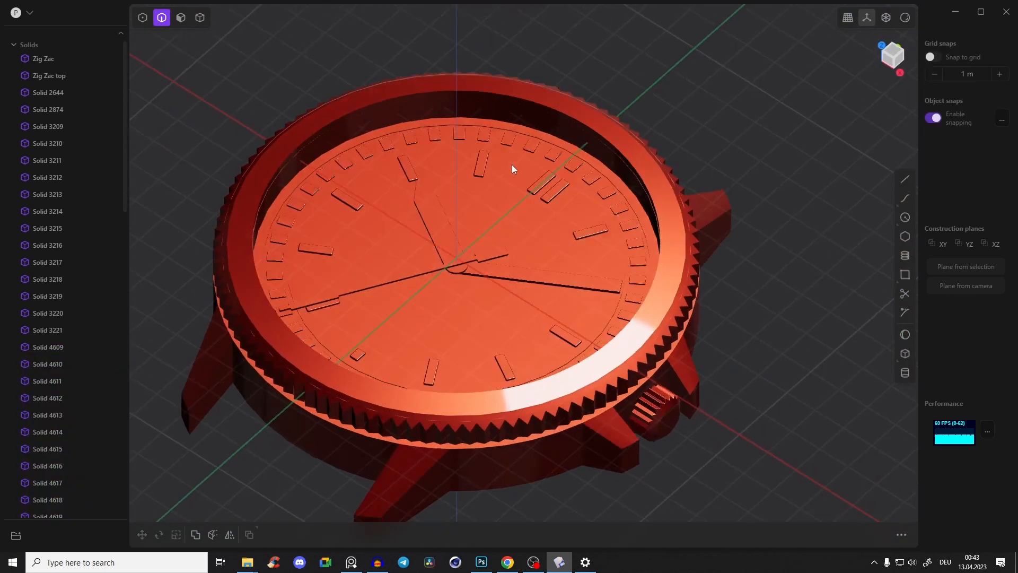
scroll(419, 154, "up", 4)
middle_click_drag(457, 161, 347, 159)
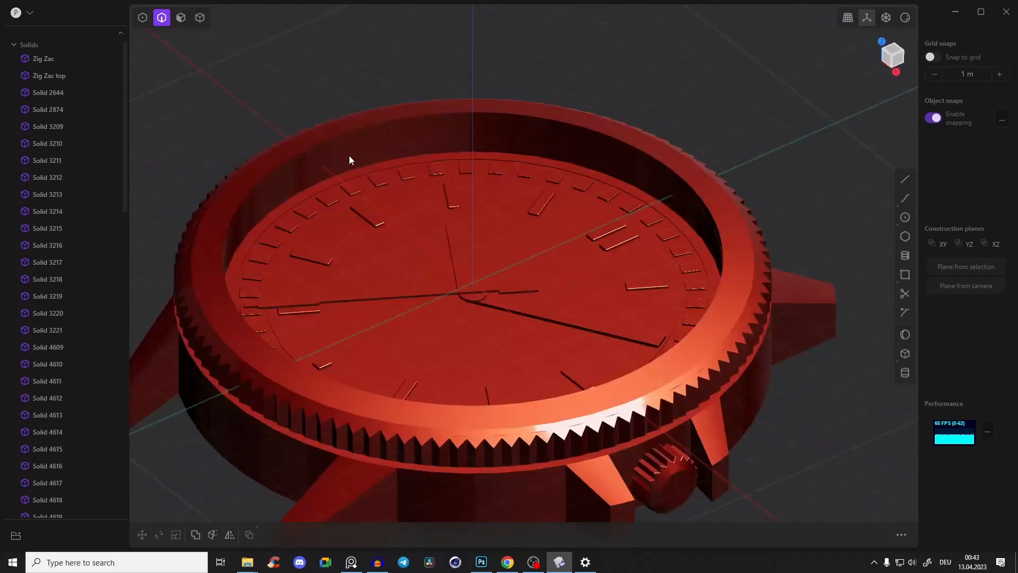
Fillet the inner top rim of the bezel by about 0.086 m
left_click(365, 127)
key("f")
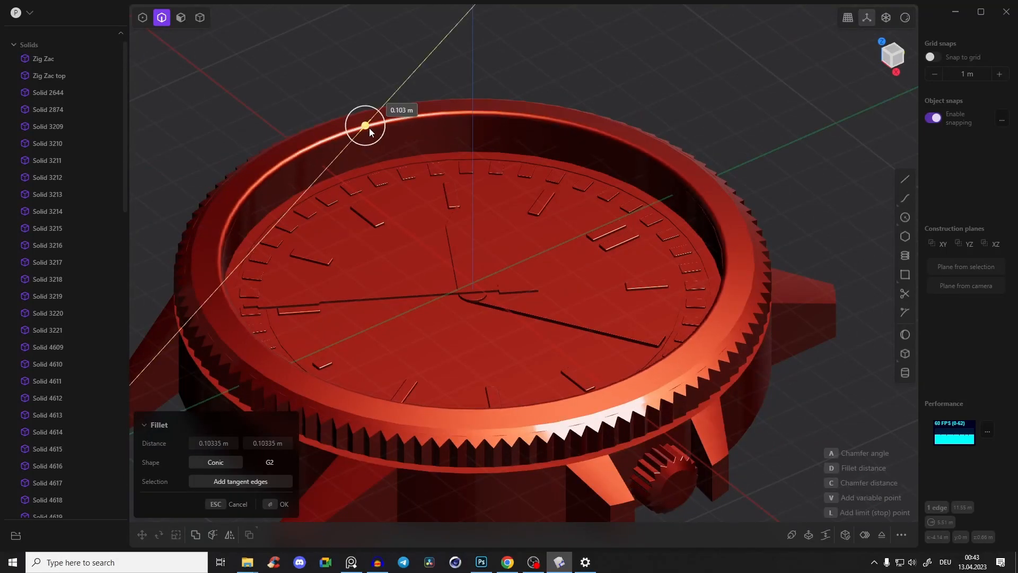
middle_click_drag(545, 178, 436, 380)
scroll(609, 204, "down", 8)
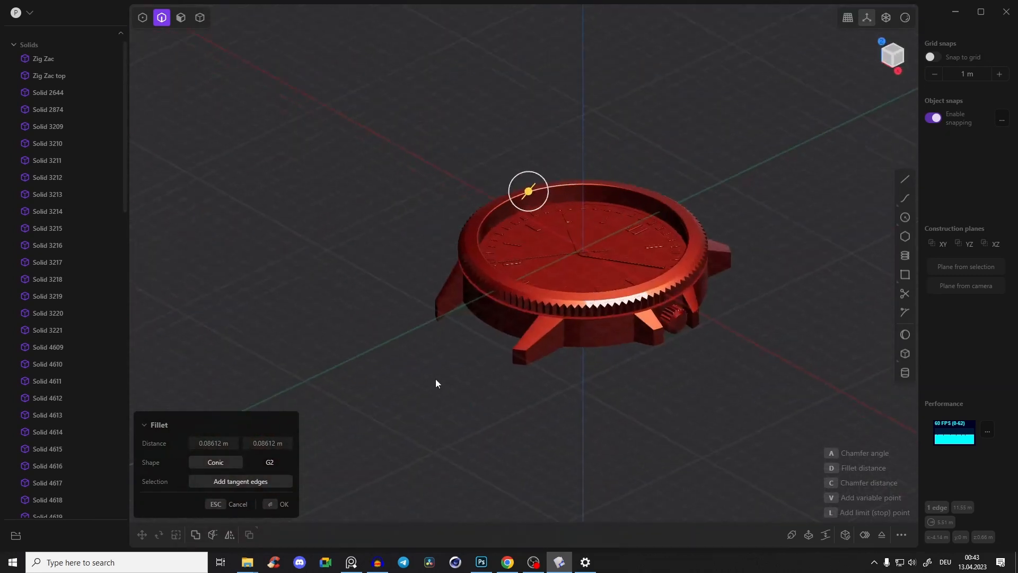
scroll(506, 355, "up", 5)
Restore the default grey metallic shading and show the model edges again
left_click(905, 18)
left_click(843, 61)
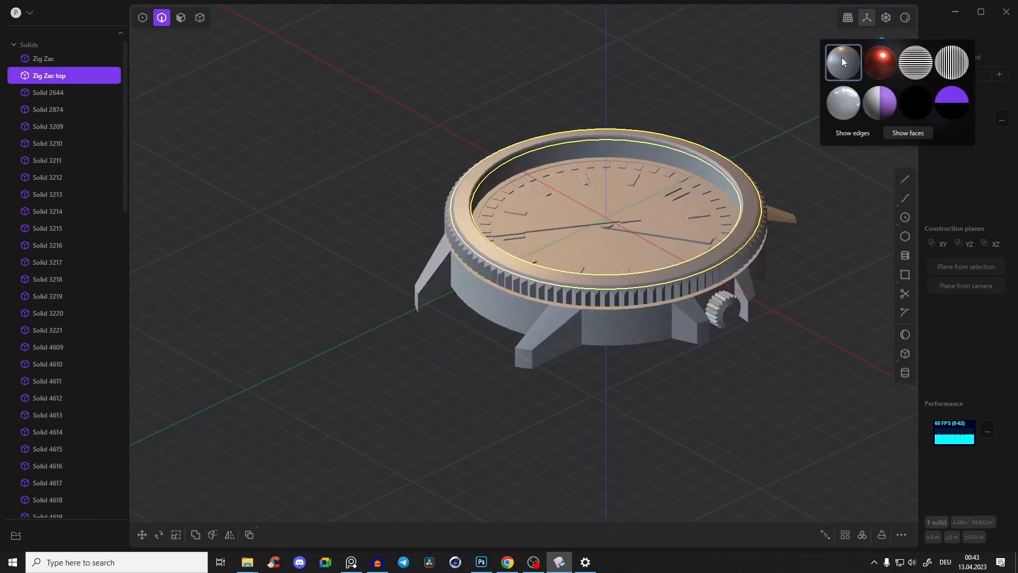
left_click(853, 139)
Fillet the long upper and lower side edges of all four case lugs together by about 0.128 m
scroll(602, 322, "up", 4)
left_click(546, 321)
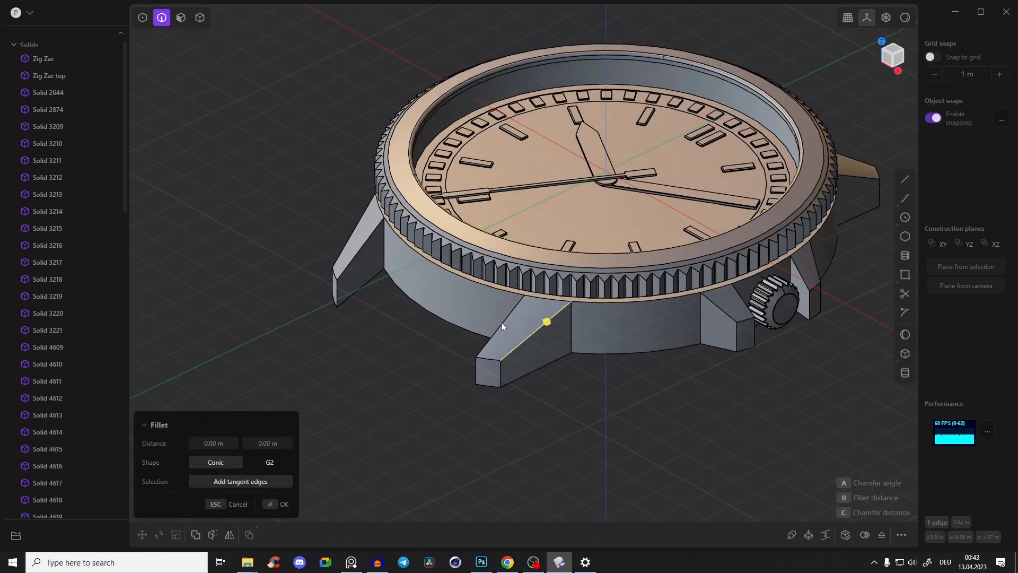
left_click(512, 383)
middle_click_drag(501, 383, 642, 319)
left_click(710, 283)
middle_click_drag(711, 283, 351, 260)
left_click(367, 256)
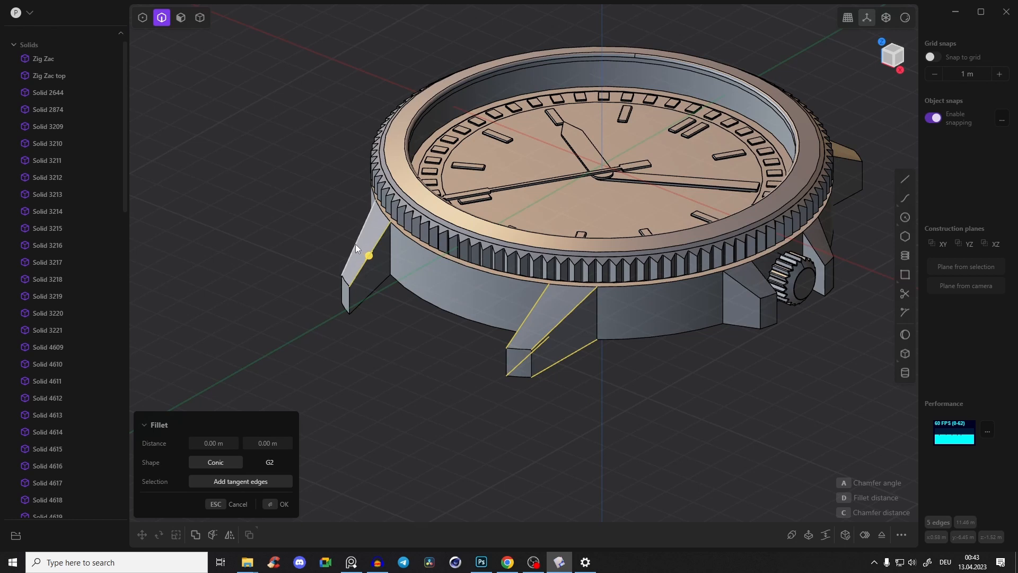
left_click(372, 294)
middle_click_drag(372, 295, 476, 255)
left_click(477, 265)
middle_click_drag(671, 215, 403, 265)
left_click(522, 300)
left_click(532, 350)
middle_click_drag(560, 348, 557, 293, "shift")
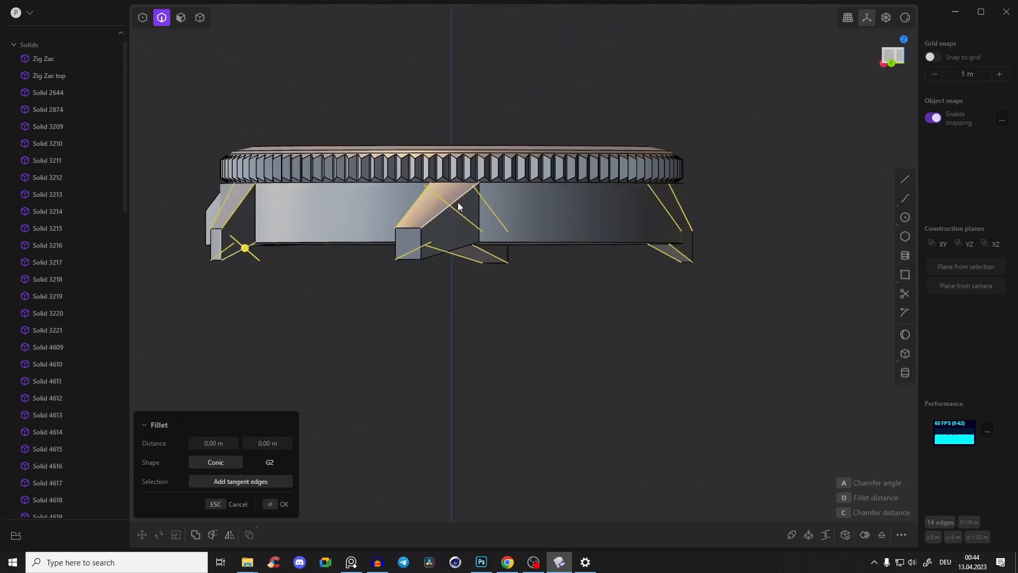
left_click_drag(465, 248, 465, 244)
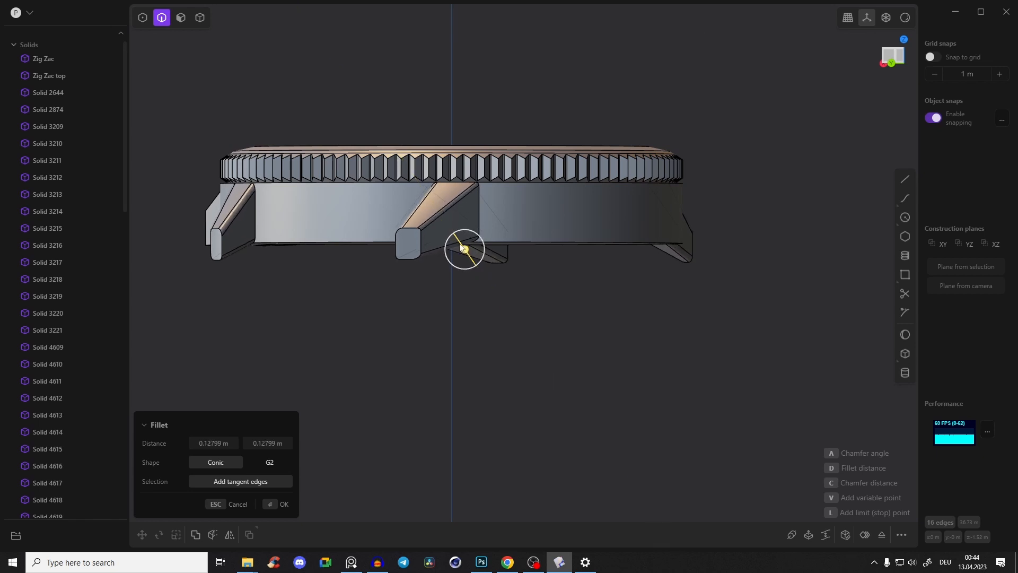
Fillet the top edges of the end faces on all four case lugs by about 0.076 m
middle_click_drag(455, 245, 488, 258)
scroll(488, 261, "up", 3)
left_click(352, 282)
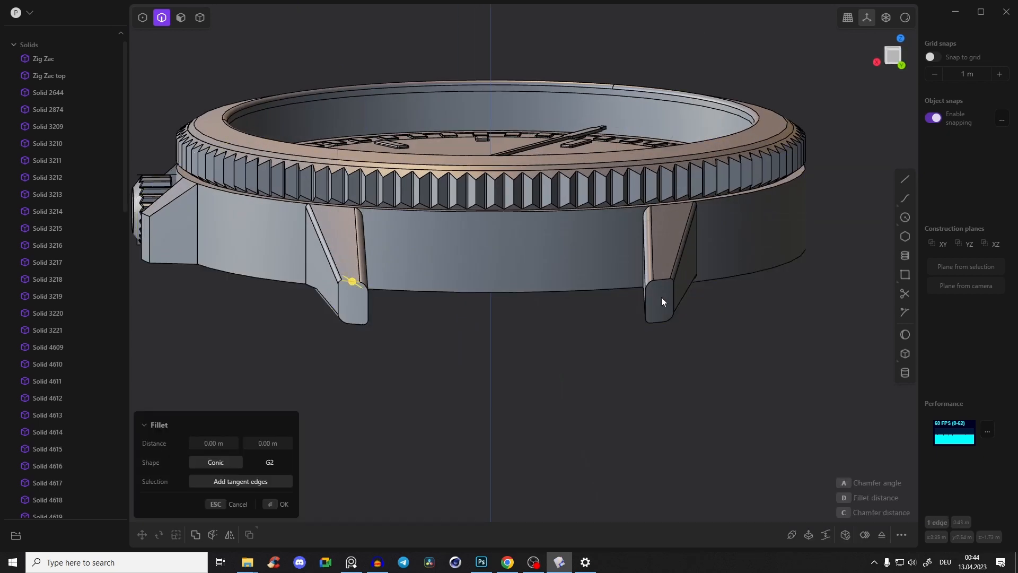
left_click(666, 285)
mouse_move(666, 285)
middle_mouse_down()
mouse_move(656, 289)
mouse_move(682, 289)
middle_mouse_up()
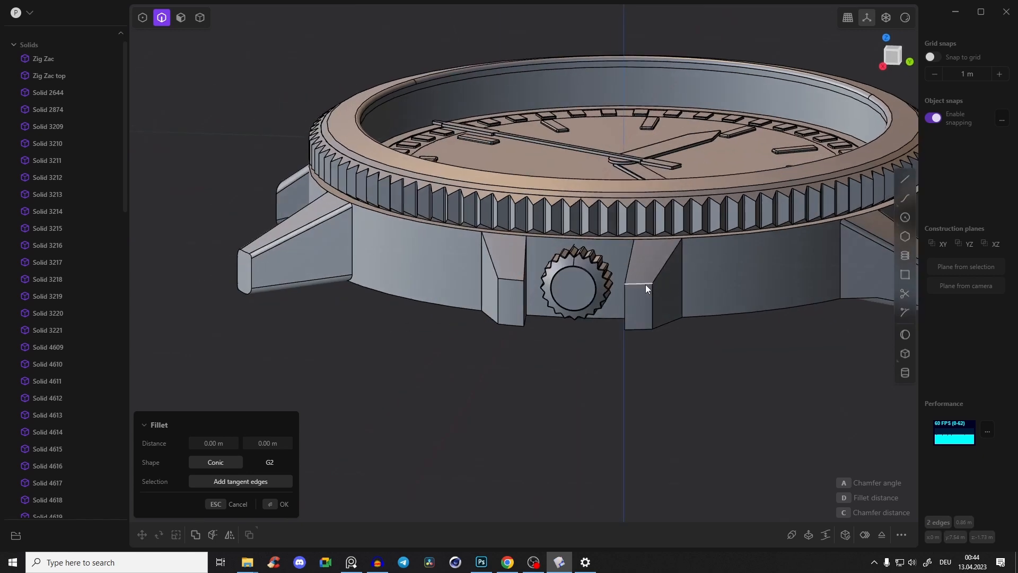
middle_click_drag(260, 268, 522, 316)
left_click_drag(303, 274, 298, 271)
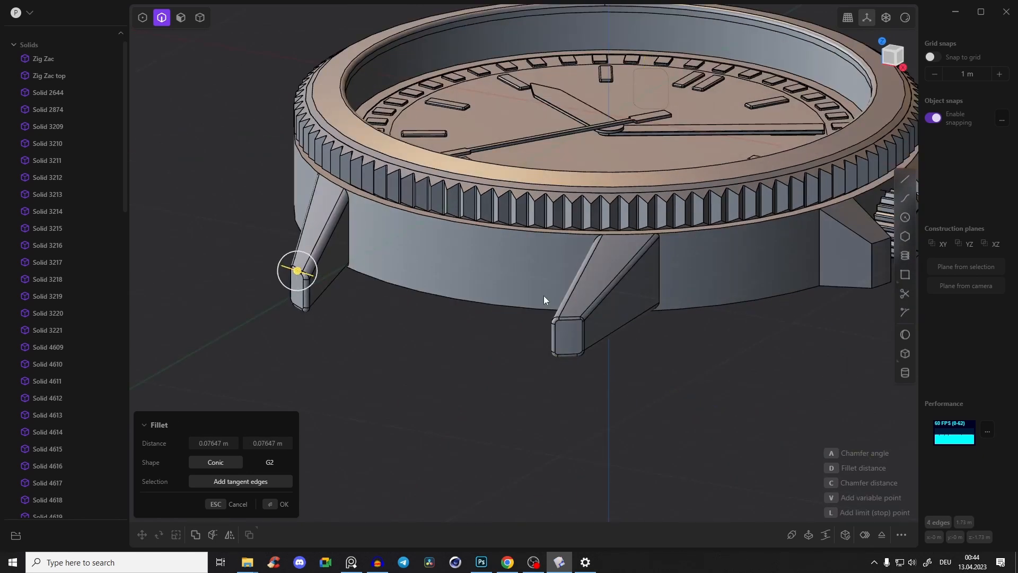
key("Return")
Fillet the long upper and lower edges of both crown guards together, showing the hidden edges through the case
middle_click_drag(542, 295, 438, 186)
left_click(439, 184)
middle_click_drag(567, 169, 538, 200)
left_click(528, 198)
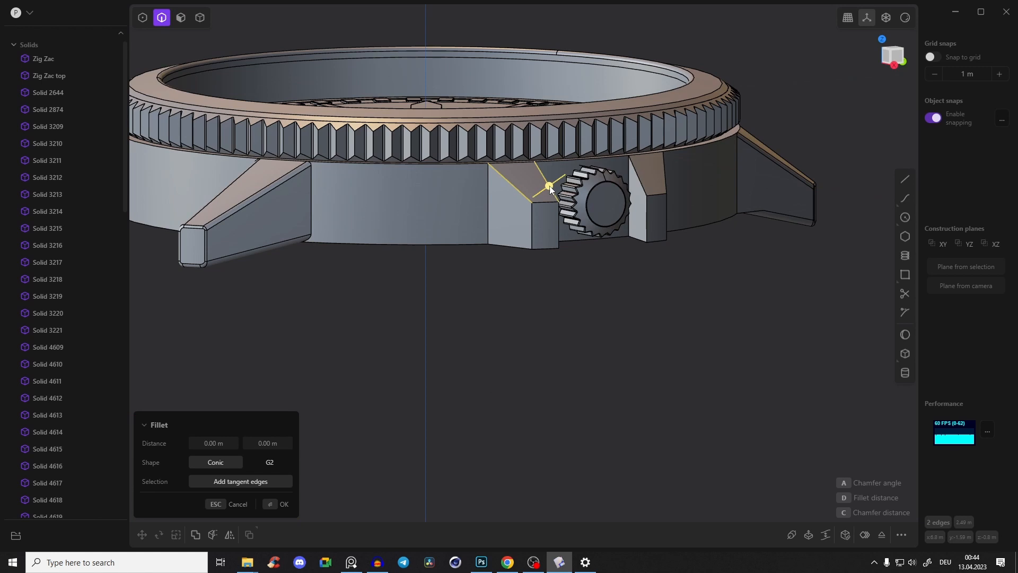
key("alt+z")
scroll(545, 238, "up", 3)
left_click(545, 248)
left_click(517, 250)
left_click(672, 241)
left_click(698, 235)
key("ctrl+z")
left_click(699, 158)
left_click(666, 163)
left_click_drag(667, 164, 663, 159)
key("Return")
left_click(547, 190)
left_click(691, 182)
left_click(700, 205)
left_click(522, 235)
key("Escape")
Fillet the vertical inner edges where the two crown guards meet the case
scroll(515, 225, "up", 3)
left_click(545, 216)
middle_click_drag(497, 220, 524, 225)
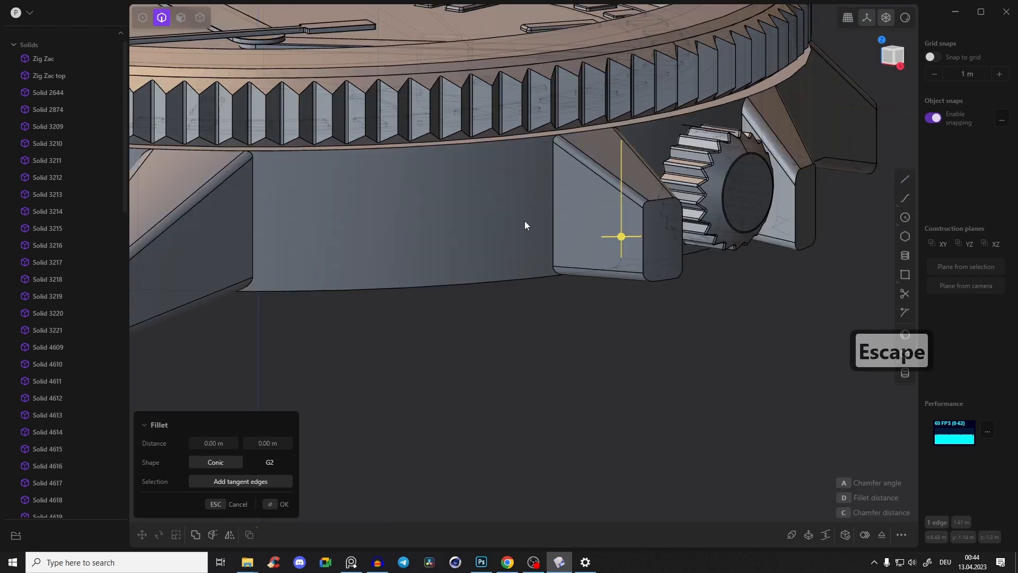
left_click(796, 218)
left_click_drag(796, 218, 744, 316)
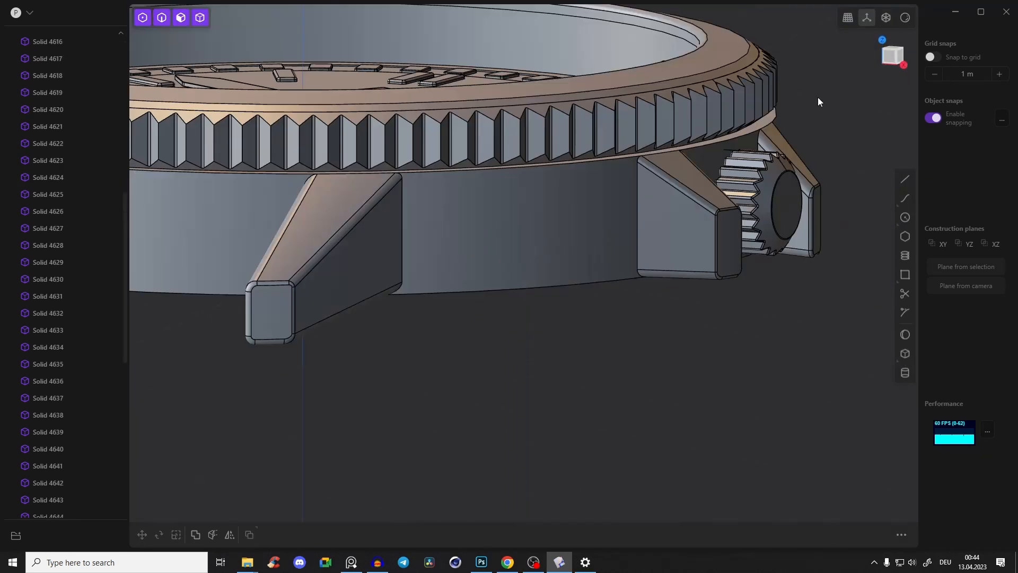
Switch to the reference sketches and compare the lugs and case in the side and perspective drawings with the model
scroll(818, 97, "down", 5)
middle_click_drag(818, 97, 387, 247)
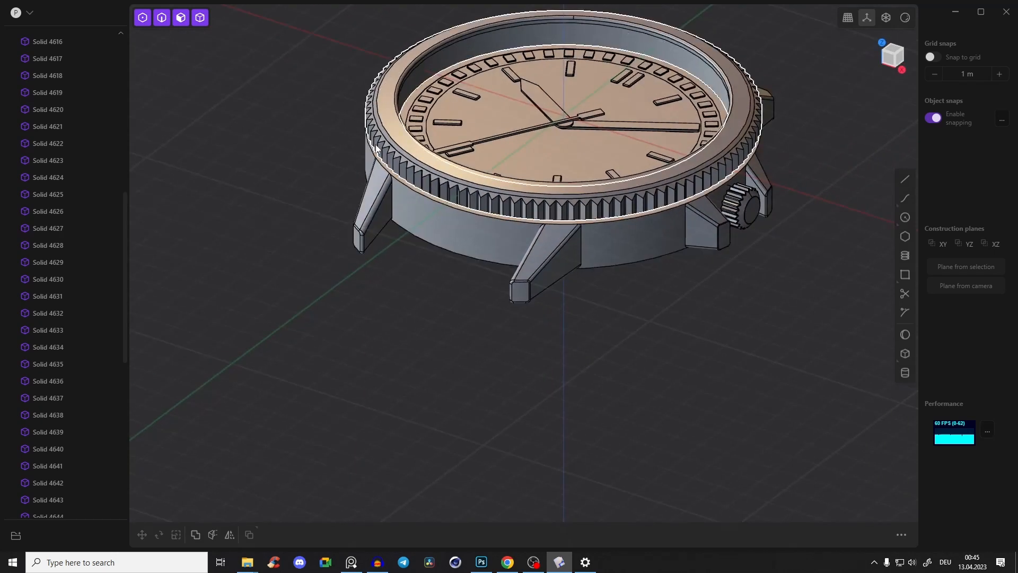
middle_click_drag(465, 239, 587, 218)
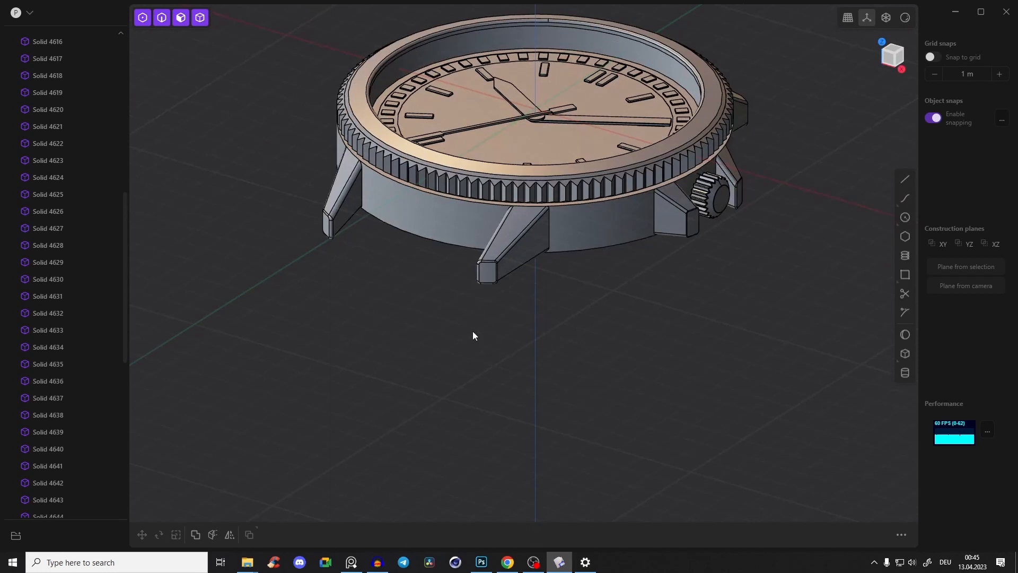
left_click(353, 566)
scroll(339, 183, "down", 7)
mouse_move(272, 226)
middle_mouse_down()
mouse_move(392, 232)
mouse_move(292, 280)
mouse_move(332, 329)
middle_mouse_up()
scroll(298, 163, "up", 3)
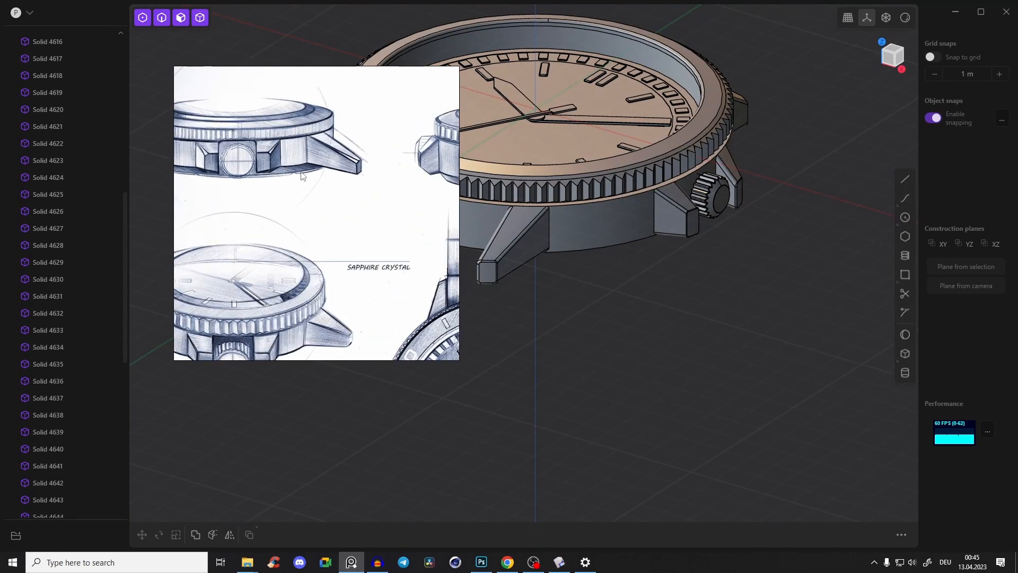
middle_click_drag(237, 190, 348, 183)
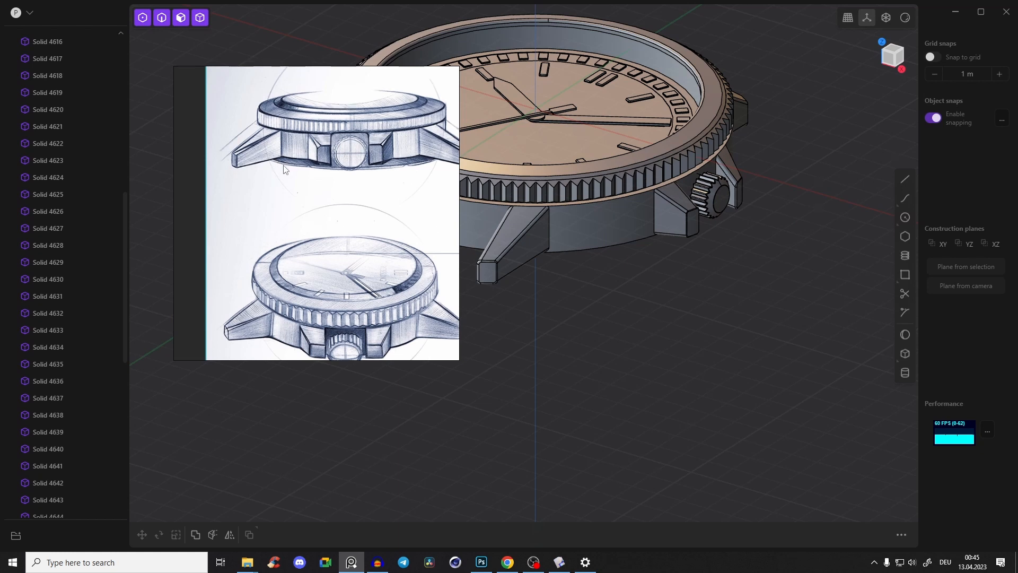
middle_click_drag(284, 163, 258, 137)
mouse_move(407, 338)
middle_mouse_down()
mouse_move(275, 157)
mouse_move(196, 140)
middle_mouse_up()
middle_click_drag(235, 198, 362, 107)
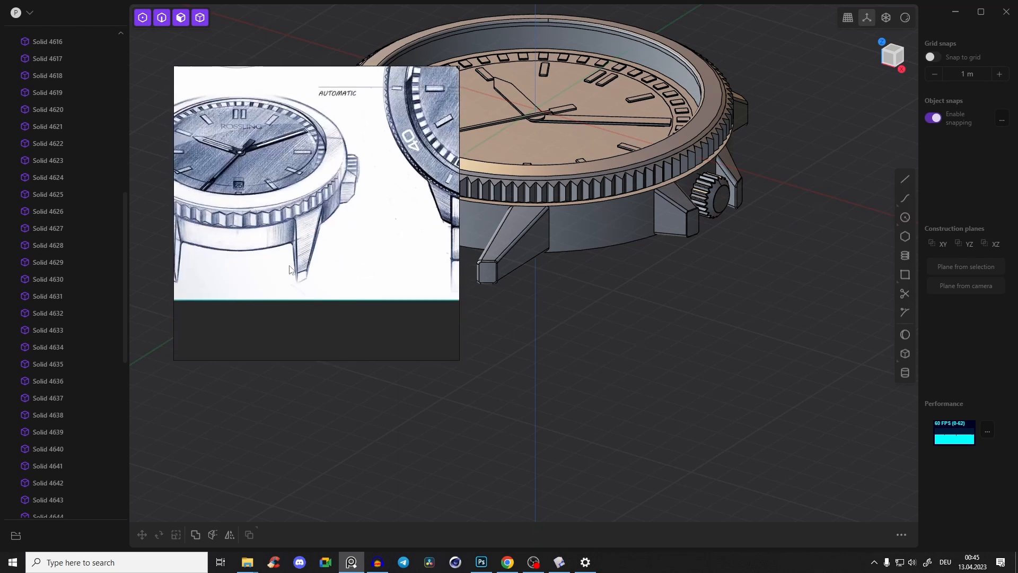
left_click(352, 565)
middle_click_drag(582, 310, 639, 317)
scroll(626, 329, "down", 3)
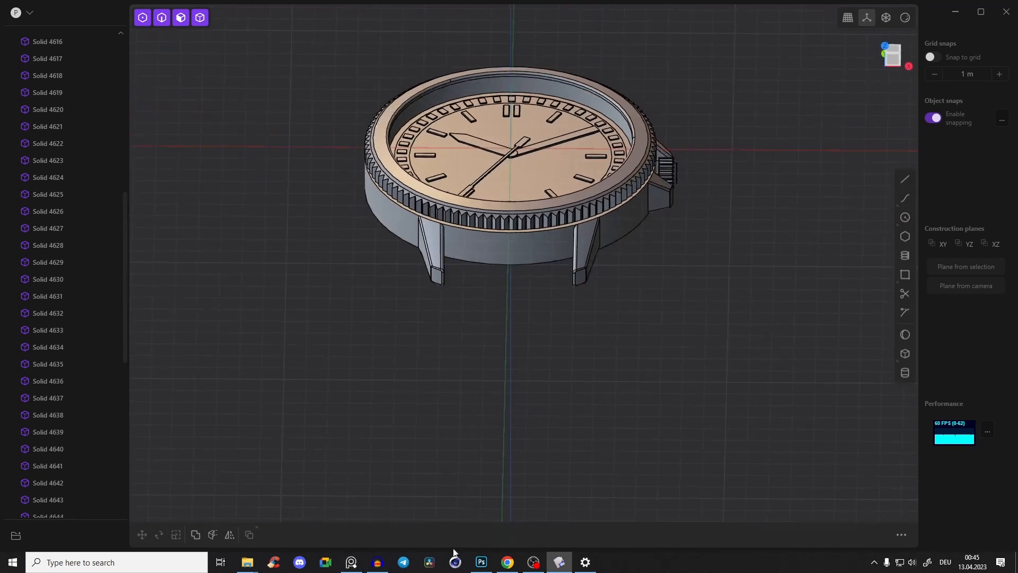
Switch to the reference sketches again and examine the bracelet links below the case in the front-view drawing
left_click(350, 565)
scroll(301, 232, "down", 6)
middle_click_drag(343, 218, 335, 244)
scroll(388, 209, "up", 3)
mouse_move(684, 241)
middle_mouse_down()
mouse_move(586, 220)
mouse_move(670, 171)
mouse_move(665, 250)
mouse_move(631, 233)
mouse_move(696, 208)
mouse_move(720, 293)
mouse_move(619, 209)
mouse_move(667, 172)
mouse_move(631, 180)
middle_mouse_up()
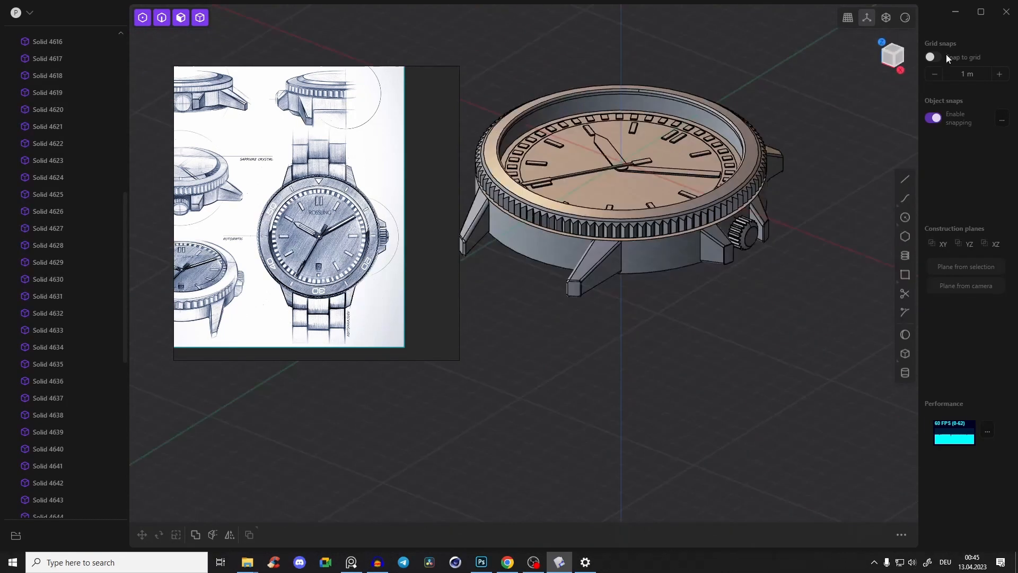
scroll(331, 232, "up", 2)
scroll(332, 233, "up", 5)
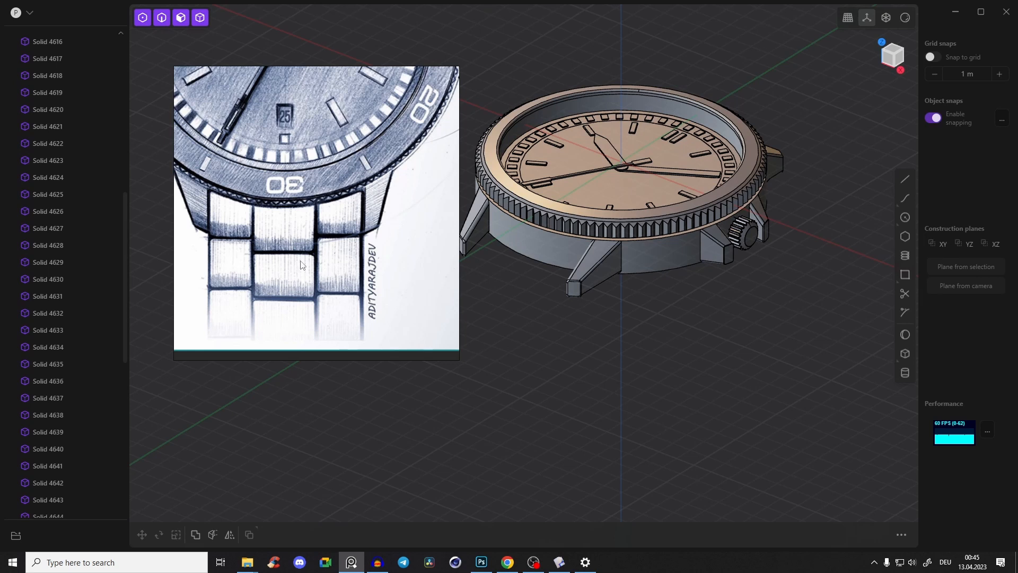
mouse_move(351, 566)
left_click(351, 565)
Switch to the top view, collapse the solids list and show the reference sketch image behind the watch
middle_click_drag(607, 260, 870, 27)
left_click(894, 53)
scroll(62, 433, "down", 8)
scroll(69, 419, "up", 16)
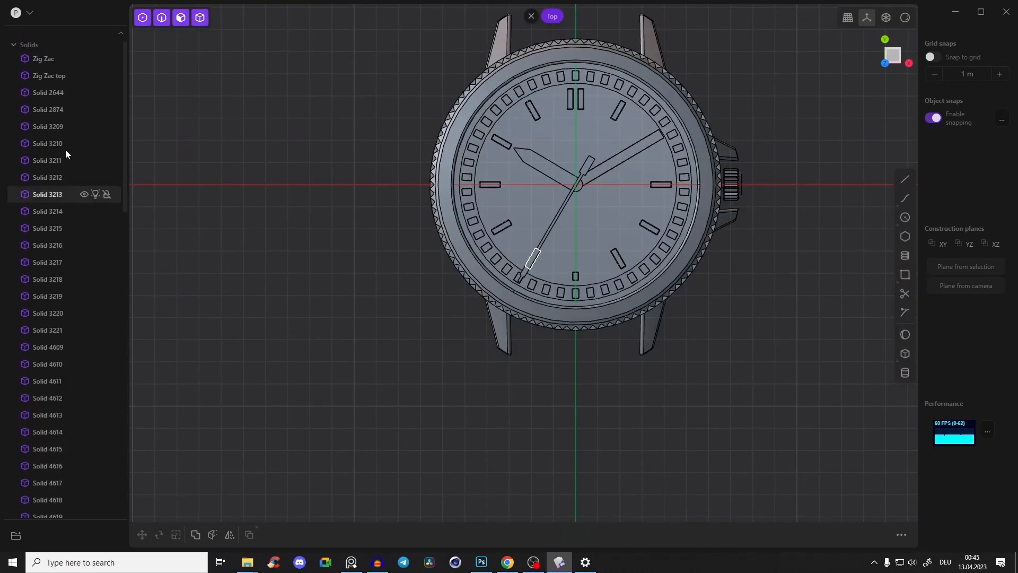
left_click(13, 45)
left_click(83, 220)
Draw a centre rectangle about 2.10 by 1.50 m on the Y axis over the middle bracelet link in the sketch
scroll(612, 417, "up", 10)
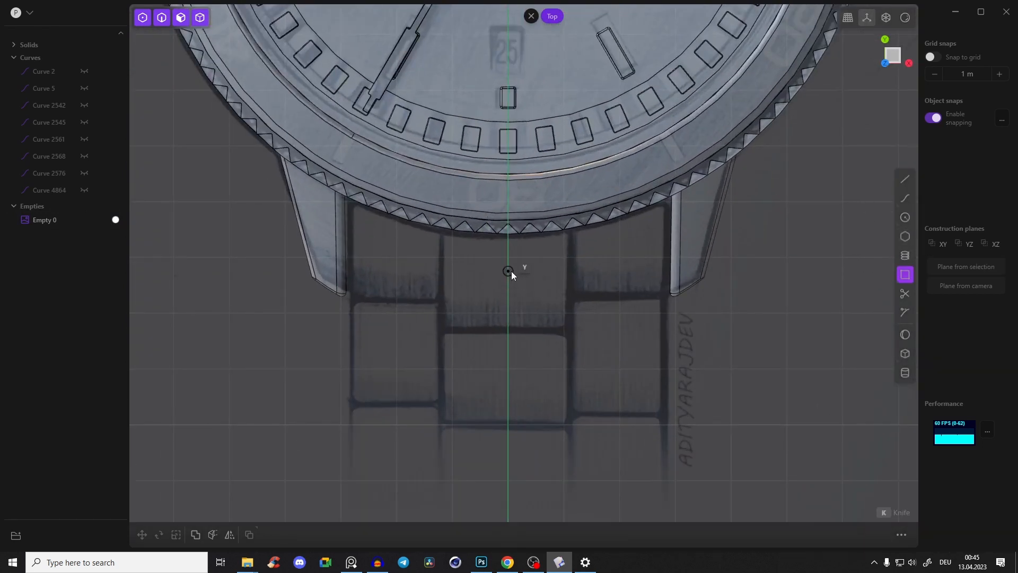
left_click(508, 377)
key("Tab")
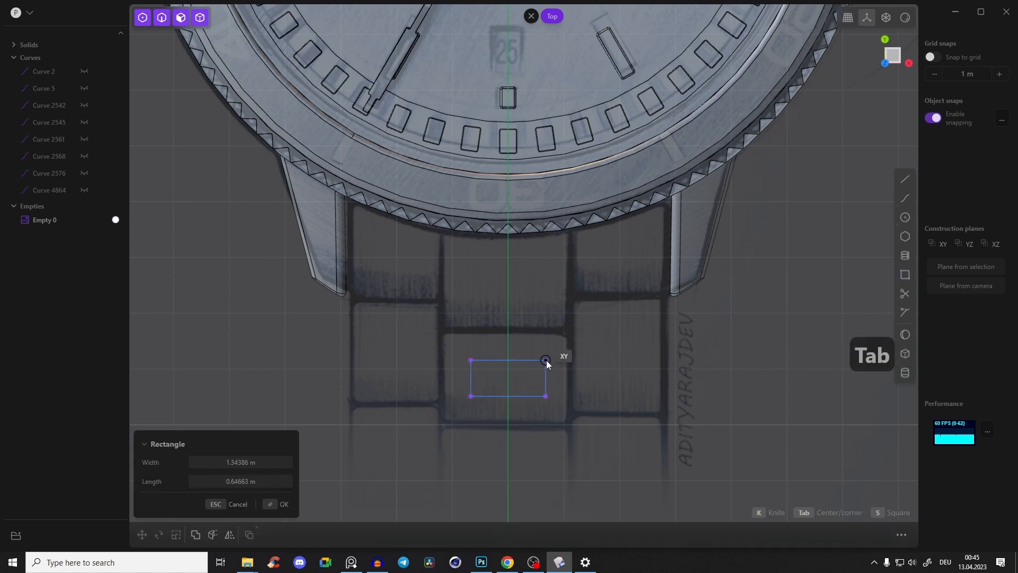
left_click(567, 336)
middle_click_drag(568, 348, 568, 239, "shift")
scroll(568, 237, "up", 3)
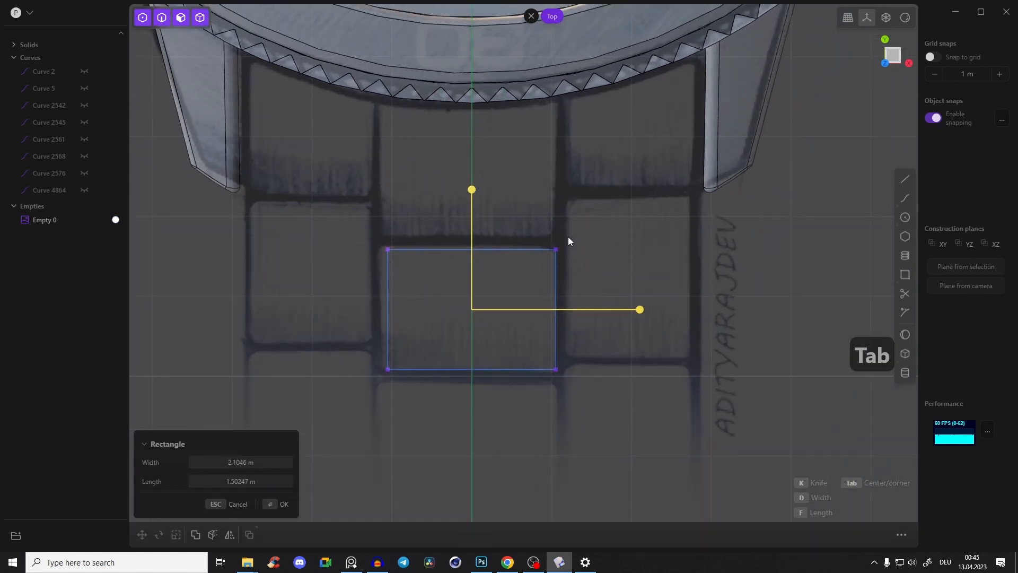
left_click(573, 256)
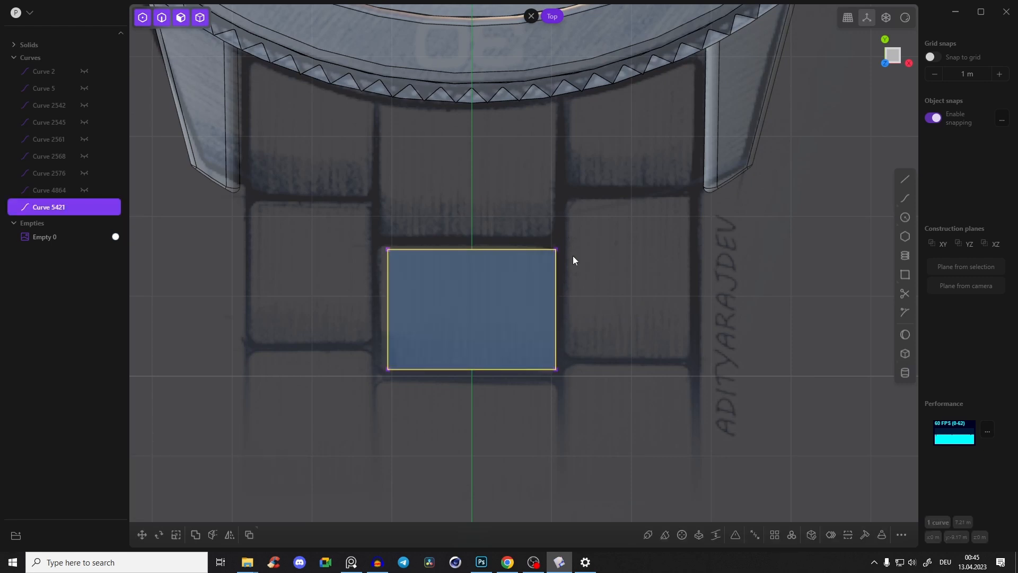
Extrude the link rectangle upward into a solid block about 0.8 m high
middle_click_drag(577, 263, 524, 219)
key("3")
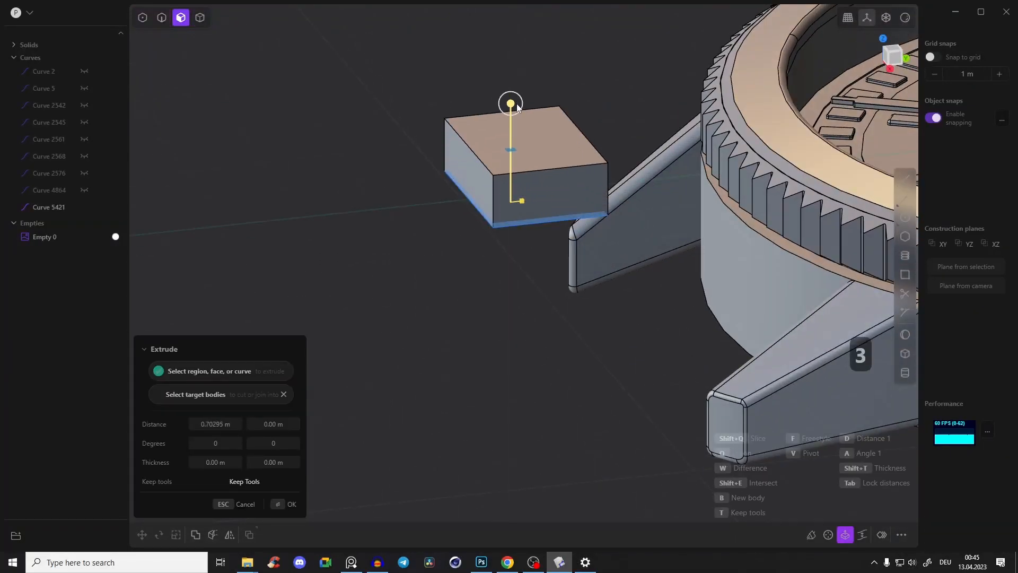
left_click(512, 96)
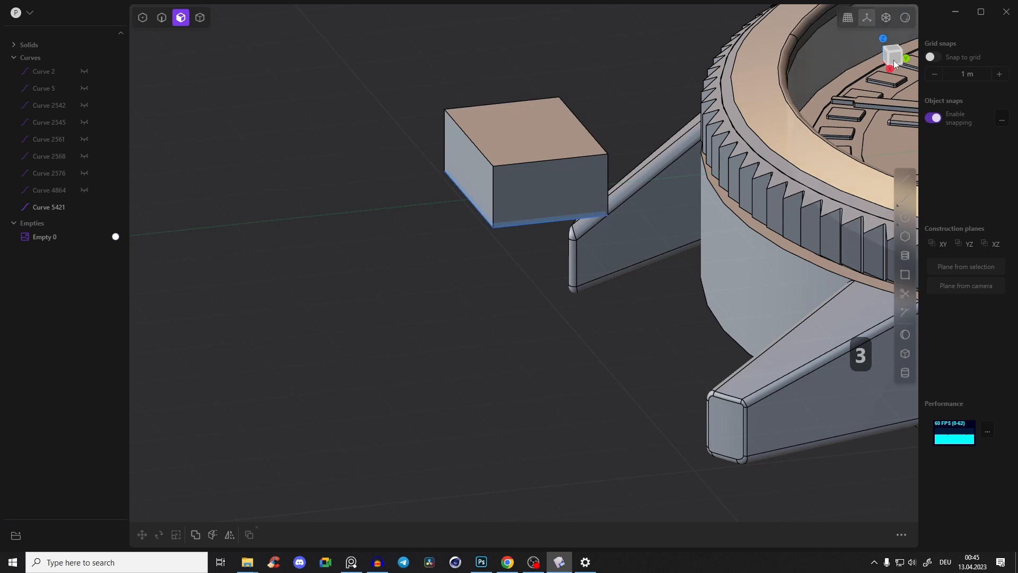
In the right side view, draw an arched curve across the link block, peaking at the middle of its top edge
key("3")
scroll(438, 126, "up", 5)
middle_click_drag(581, 99, 514, 193, "shift")
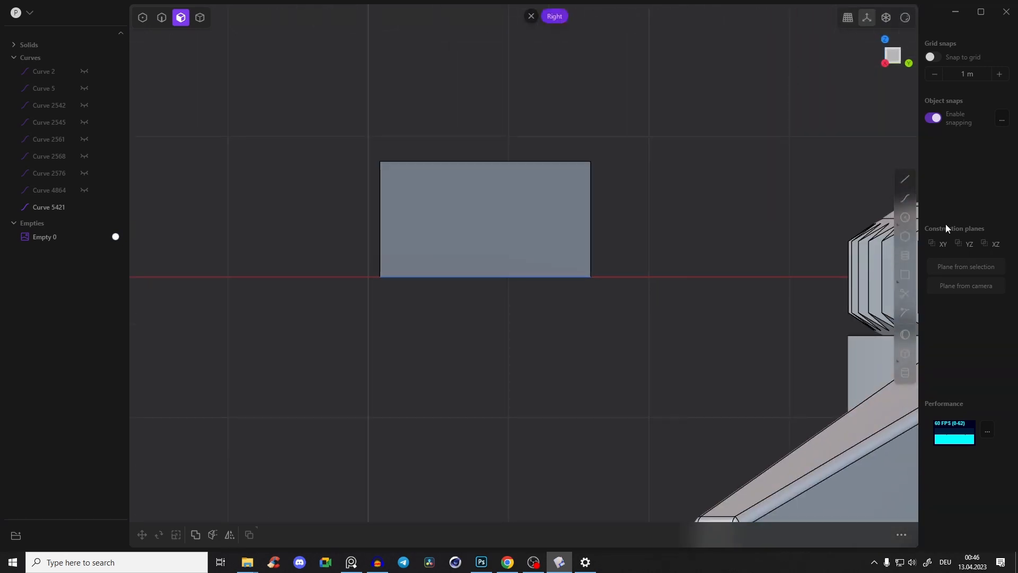
left_click(380, 190)
left_click(487, 164)
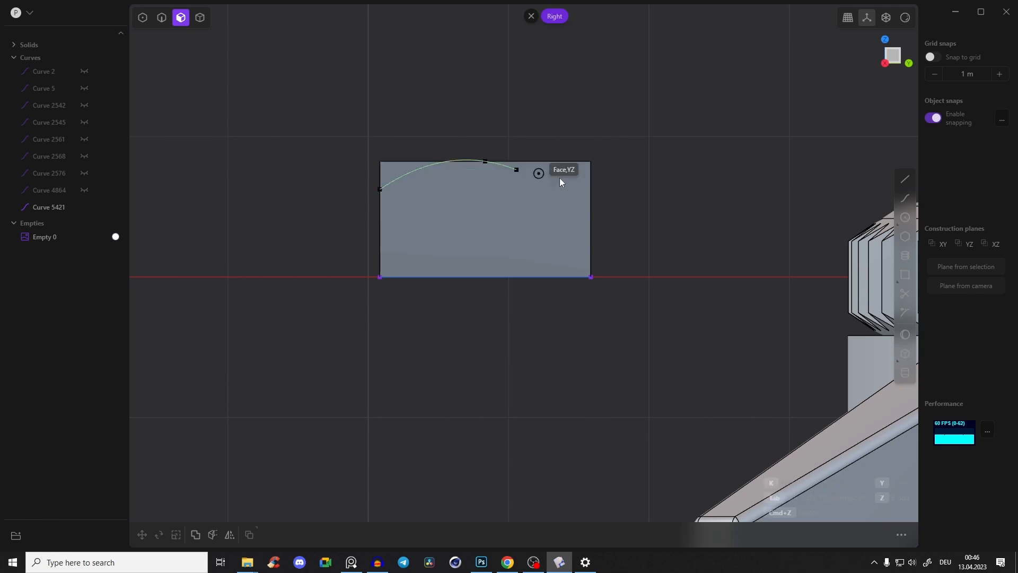
left_click(595, 182)
Cut the link block with the arched curve and delete the curve together with the pieces above it
middle_click_drag(565, 144, 611, 157)
key("c")
left_click(596, 184)
right_click(603, 115)
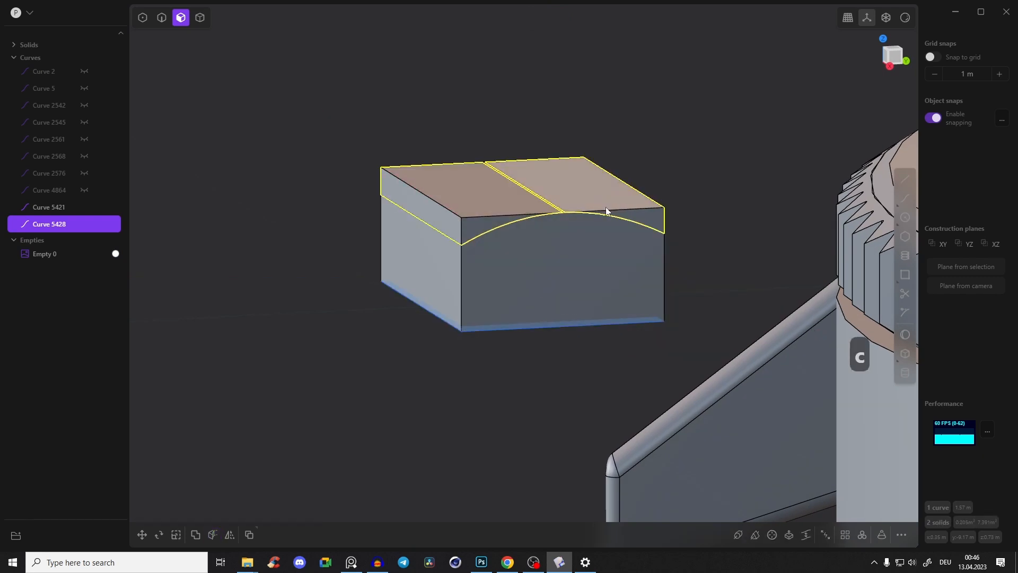
key("x")
Delete the leftover rectangle curve at the base of the link
middle_click_drag(598, 211, 483, 265)
left_click_drag(483, 265, 509, 266)
key("2")
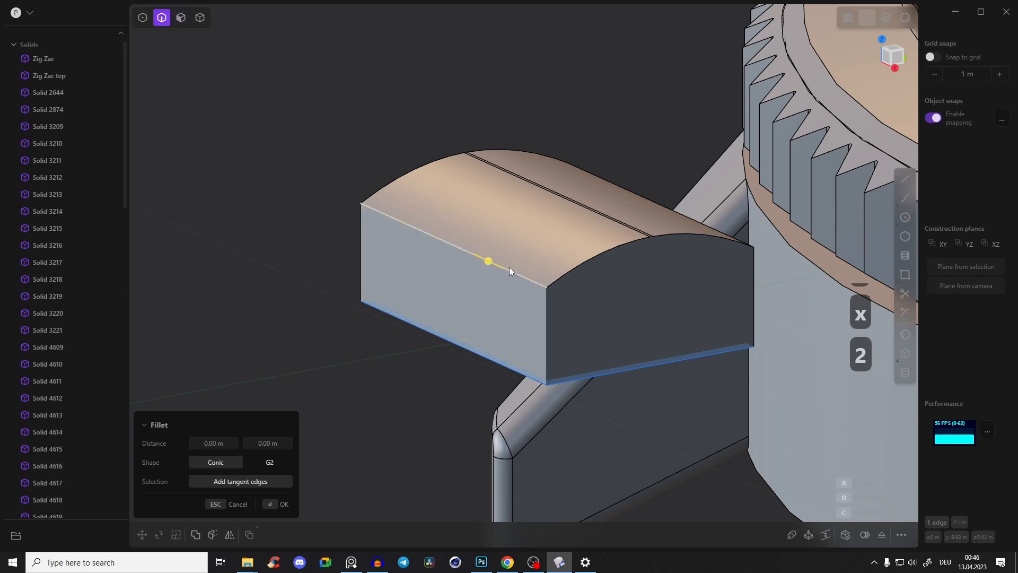
left_click(420, 327)
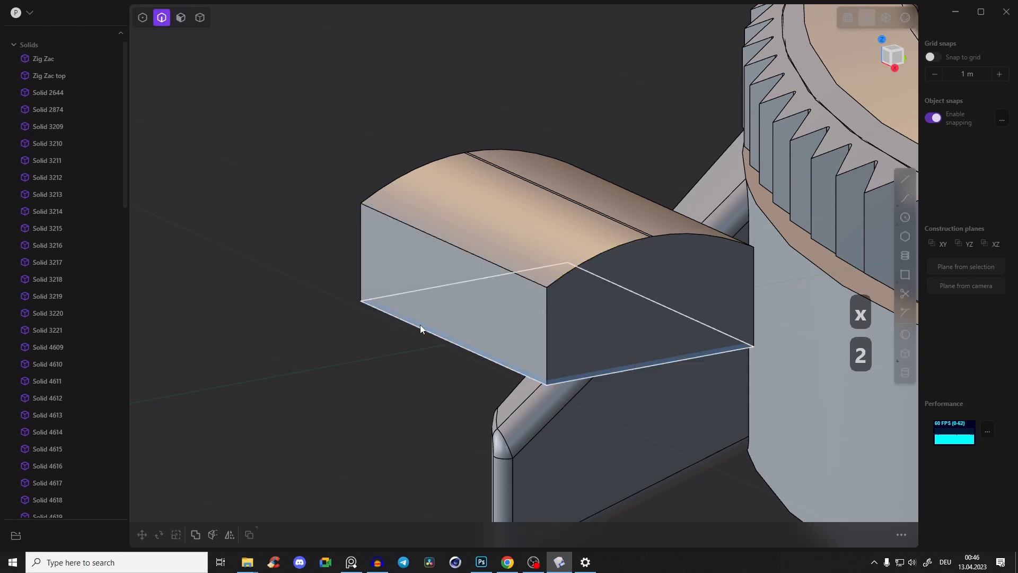
key("x")
Fillet the vertical corner edges and the upper outline edges of the arched link block
left_click(360, 265)
left_click(409, 224, "shift")
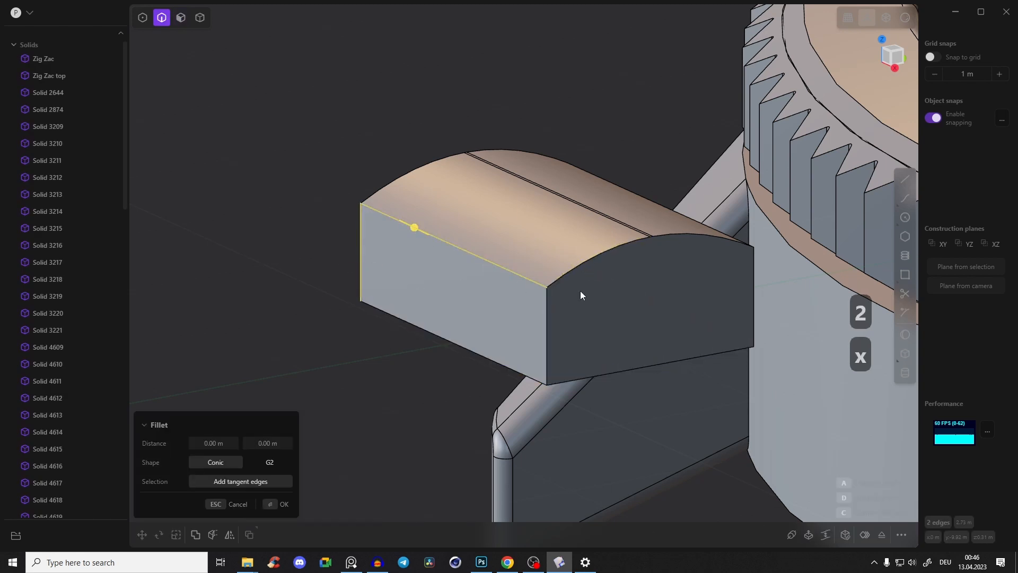
left_click(547, 308, "shift")
left_click(610, 249, "shift")
left_click(752, 273, "shift")
middle_click_drag(751, 273, 441, 218)
left_click(529, 236, "shift")
left_click(586, 242, "shift")
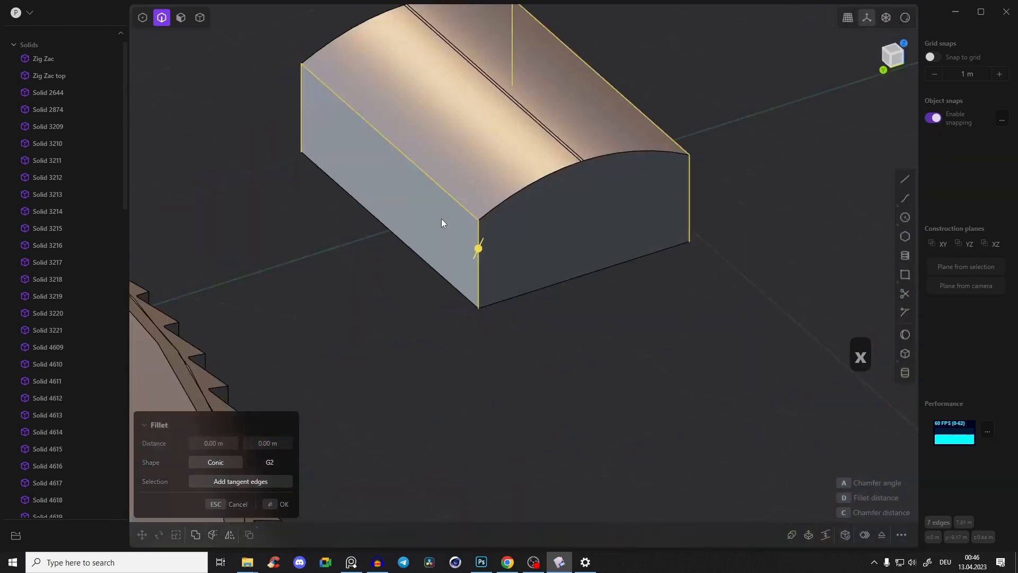
left_click(553, 178, "shift")
left_click_drag(557, 177, 561, 228)
left_click(545, 287)
left_click_drag(547, 290, 560, 291)
scroll(561, 294, "down", 10)
middle_click_drag(541, 167, 594, 180)
key("Return")
In the top view, duplicate the link solid and move the copy up along Y to the link position under the bezel
left_click(895, 49)
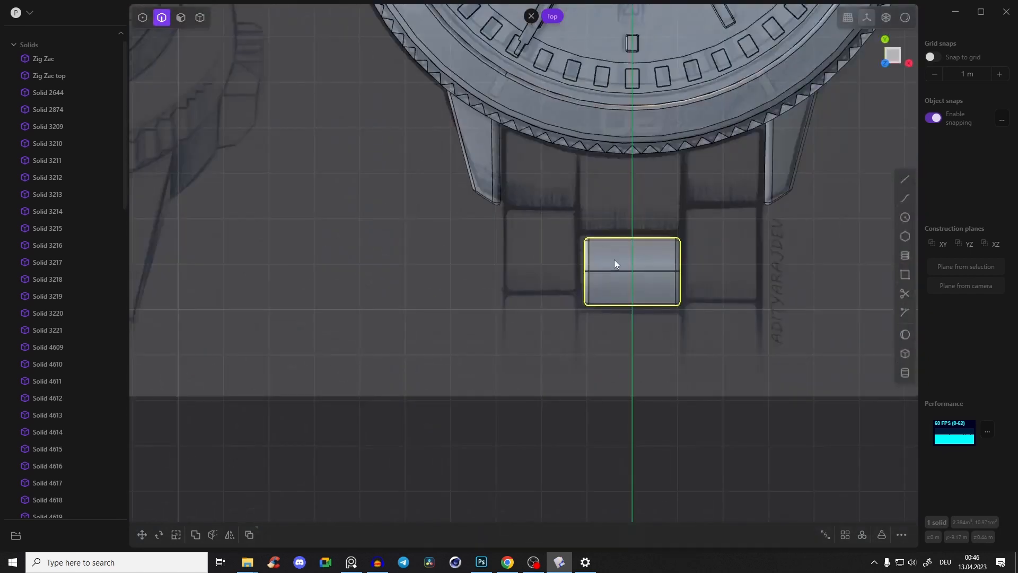
left_click(686, 257)
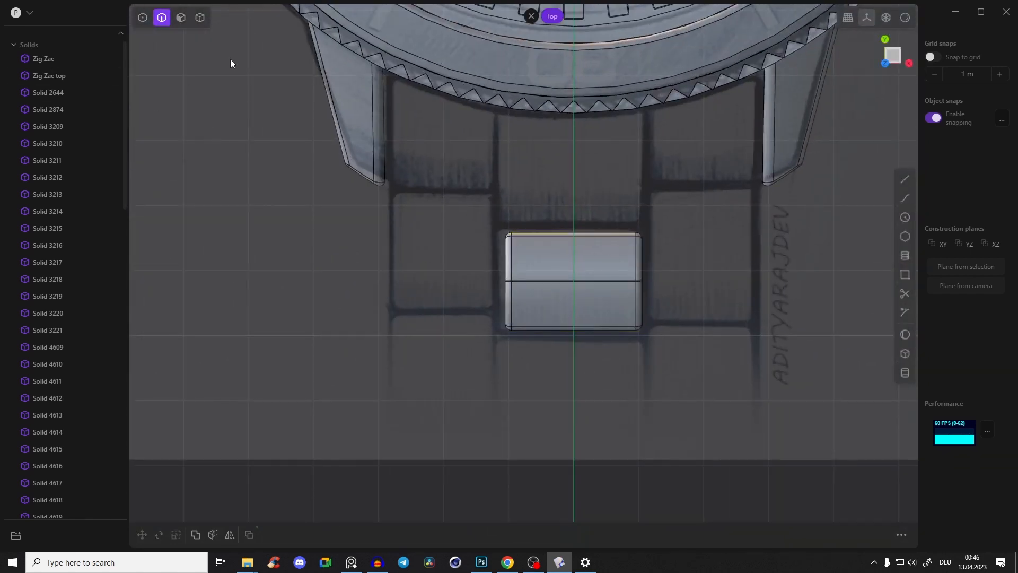
left_click(199, 18)
left_click(615, 262)
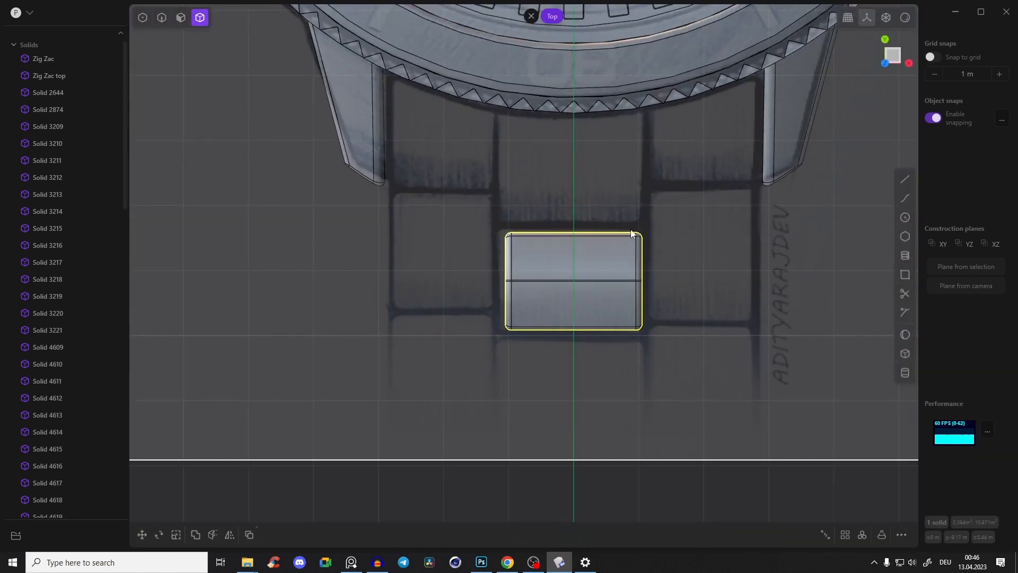
key("d")
left_click(574, 101)
Scale the duplicated link along Y to about 1.85 times its length and select both centre links together
key("s")
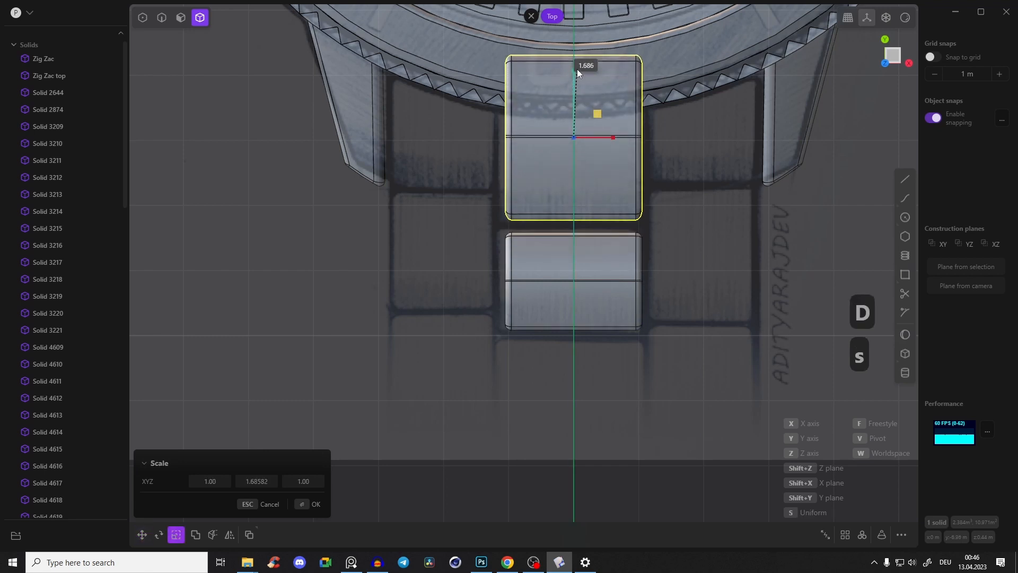
left_click(577, 72)
key("s")
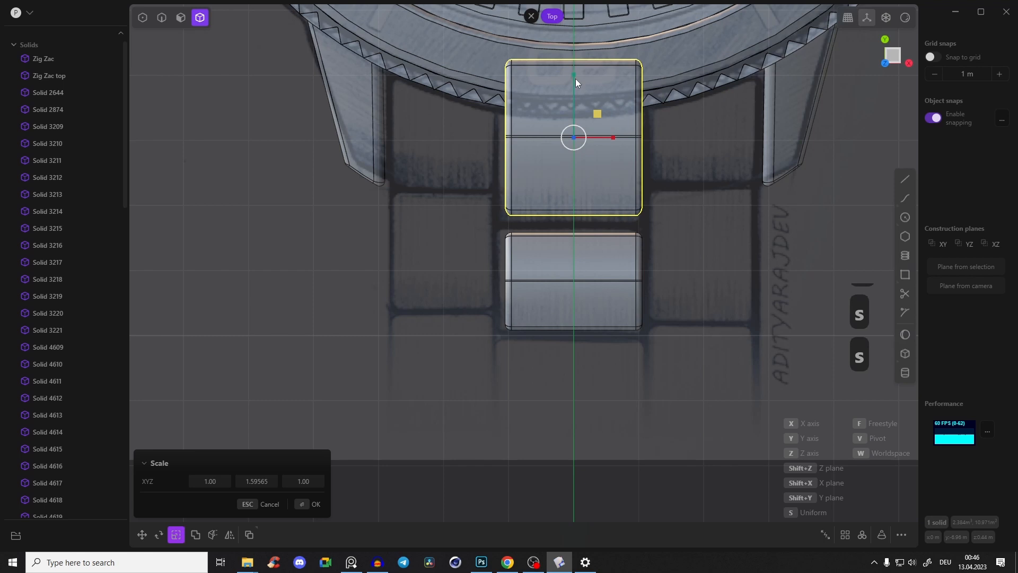
key("Escape")
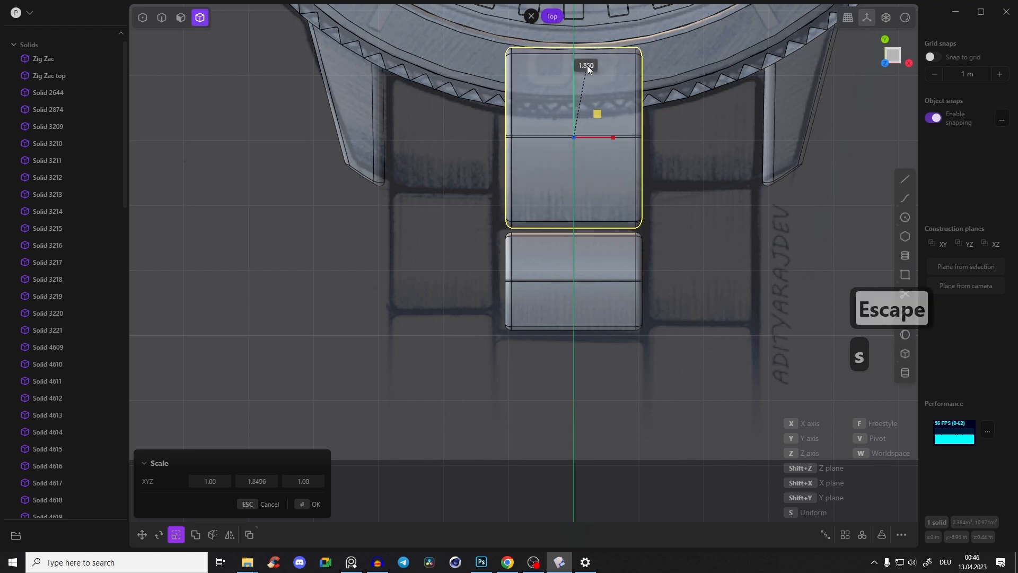
left_click(588, 65)
left_click(600, 279)
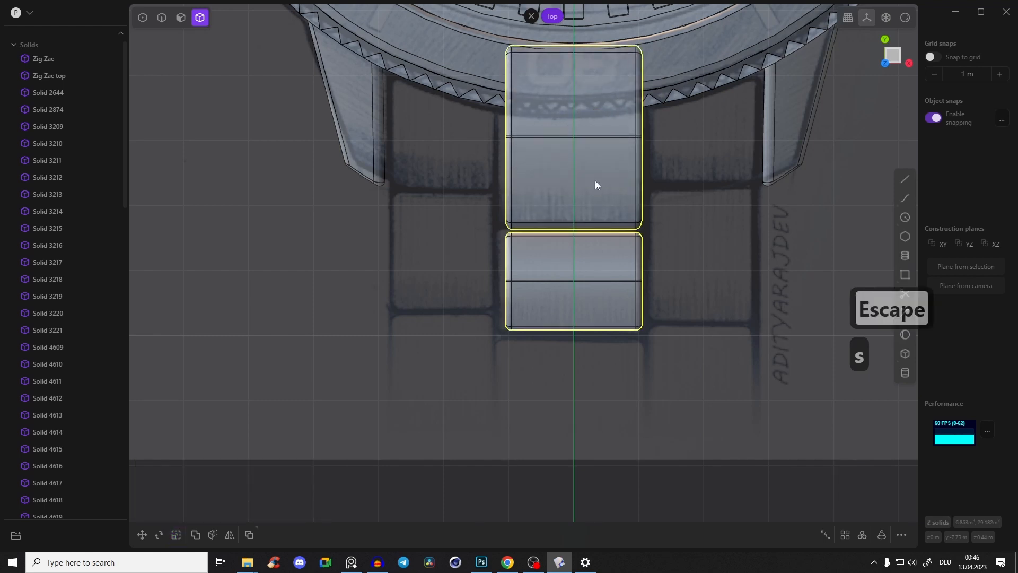
Scale both selected centre links along X to about 1.06 times their width
key("s")
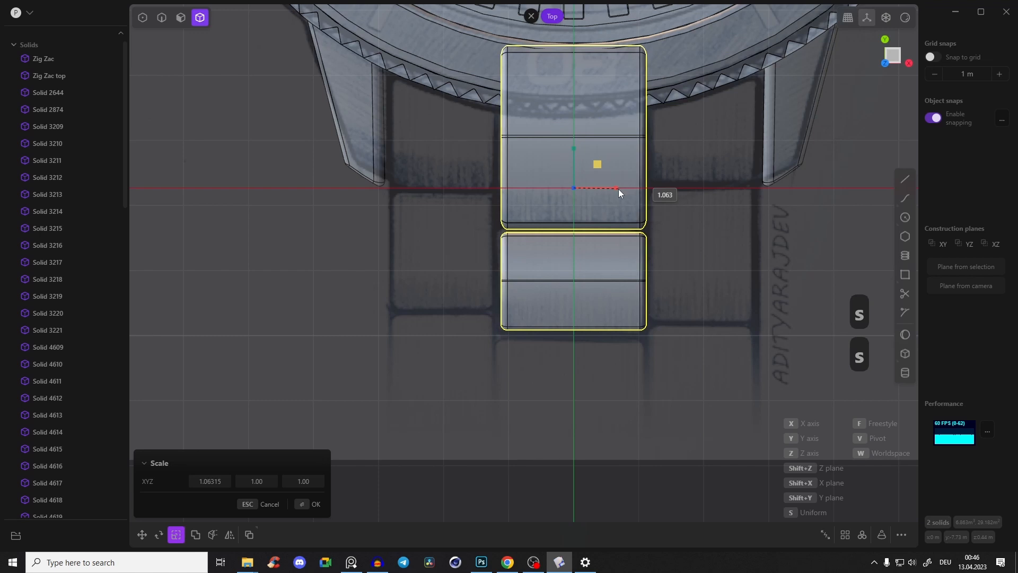
left_click(618, 189)
left_click(648, 304)
middle_click_drag(603, 277, 608, 210)
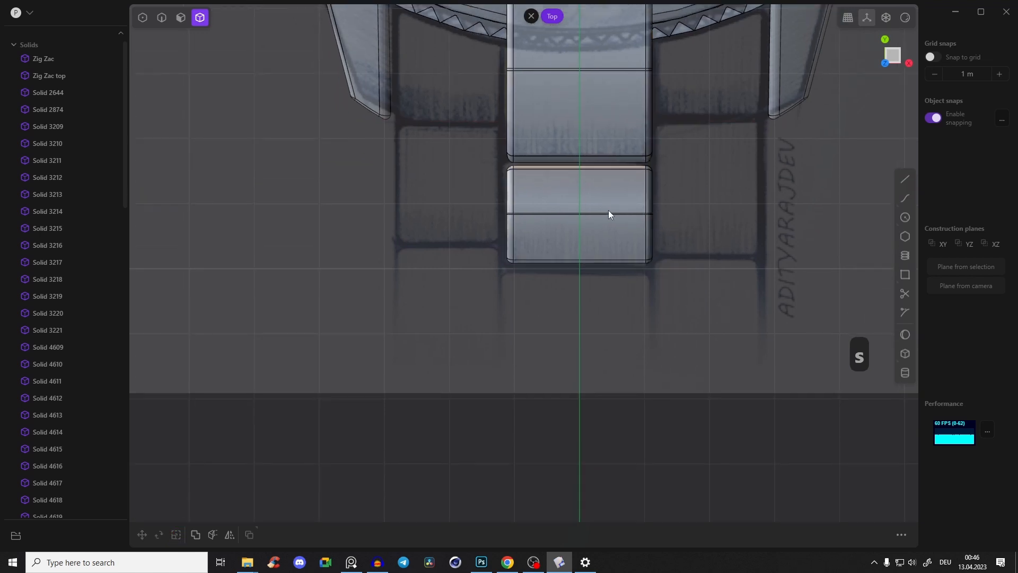
left_click(609, 210)
key("d")
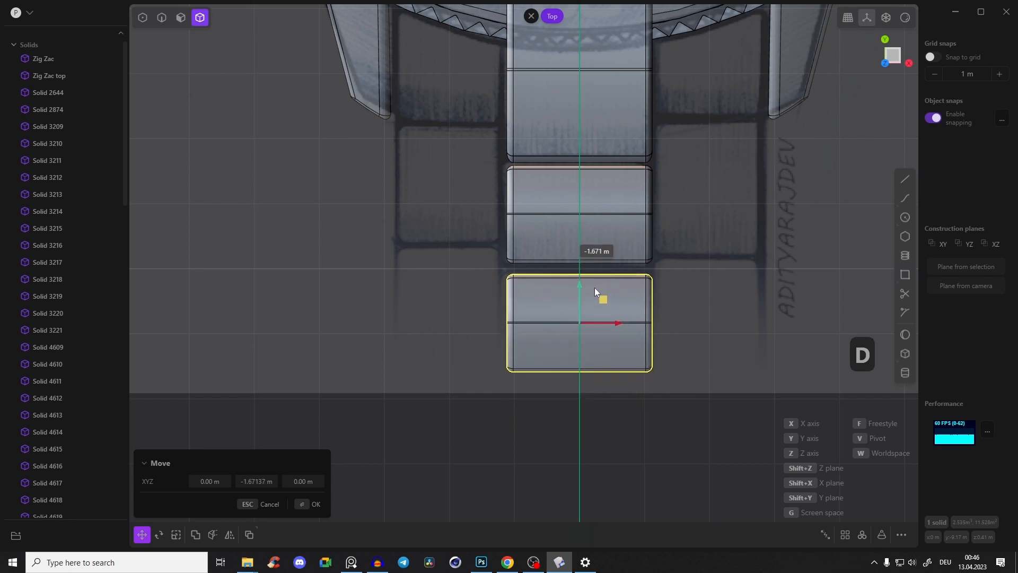
left_click(604, 328)
key("s")
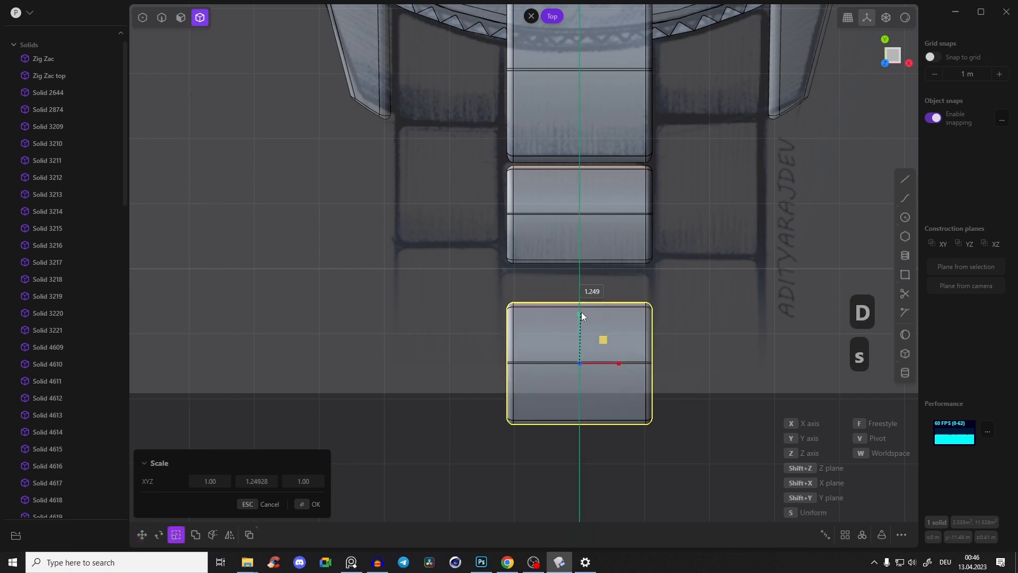
key("Escape")
key("x")
Duplicate the long upper centre link and move the copy about 4.42 m down Y, below the short centre link
left_click(602, 97)
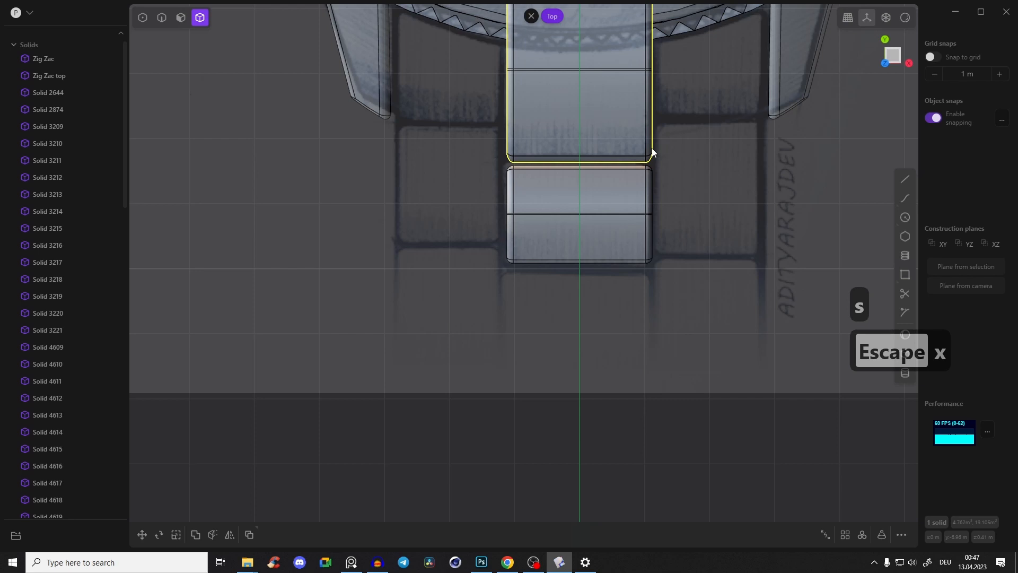
key("d")
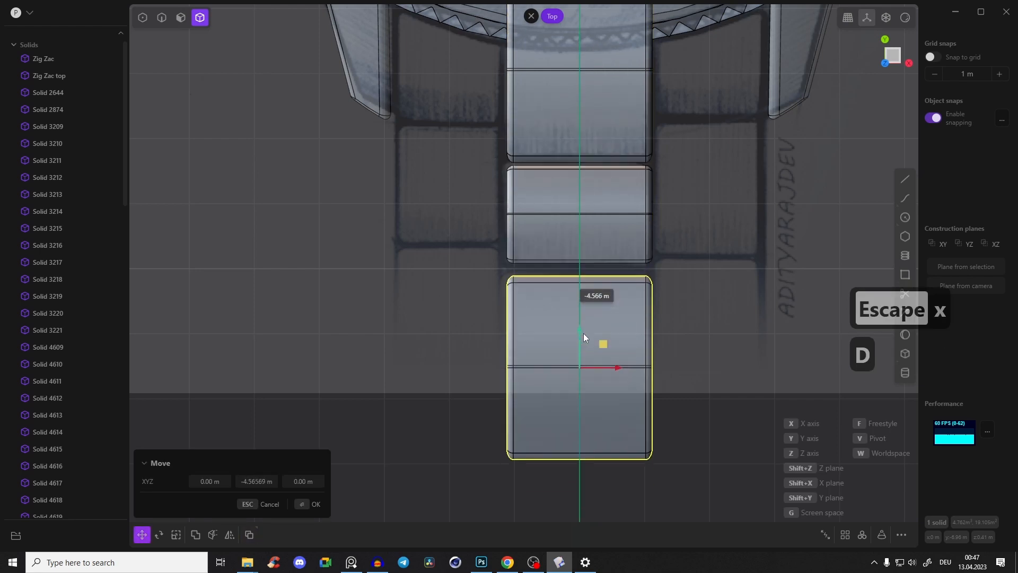
left_click(586, 324)
middle_click_drag(614, 237, 562, 276, "shift")
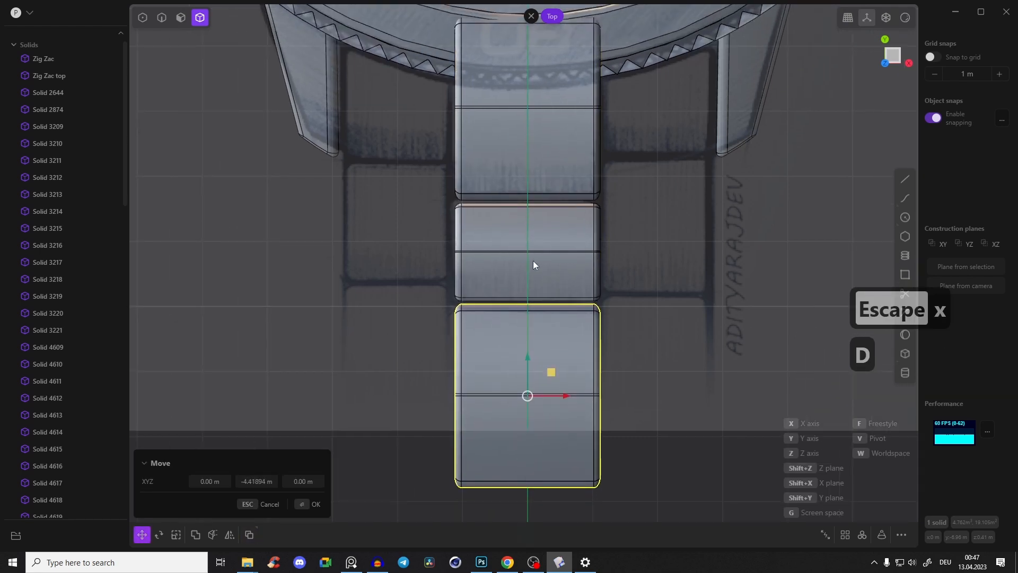
Duplicate the short centre link into the right side link position and narrow the copy along X to fit the sketched outline
left_click(572, 256)
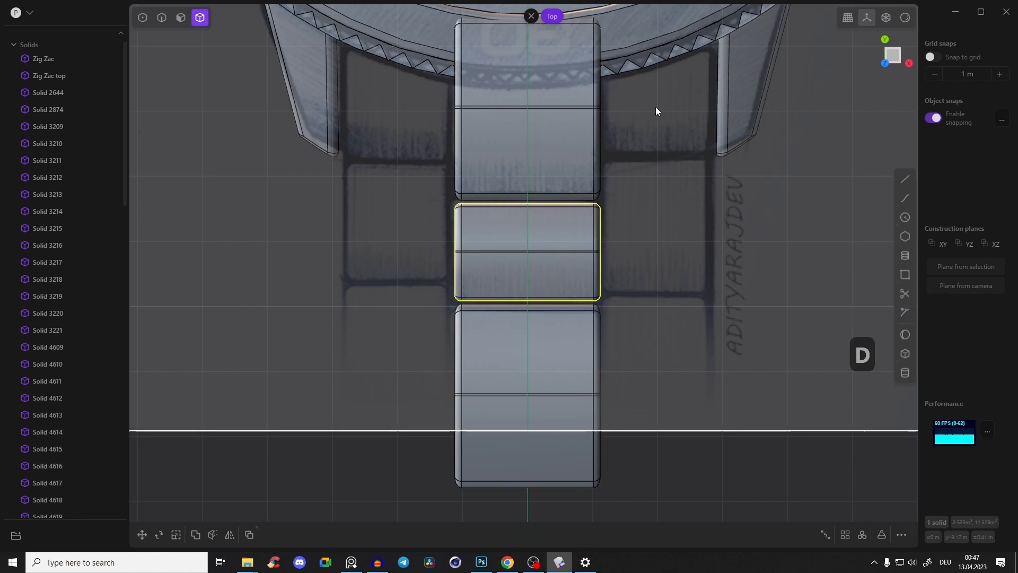
middle_click_drag(613, 234, 574, 244, "shift")
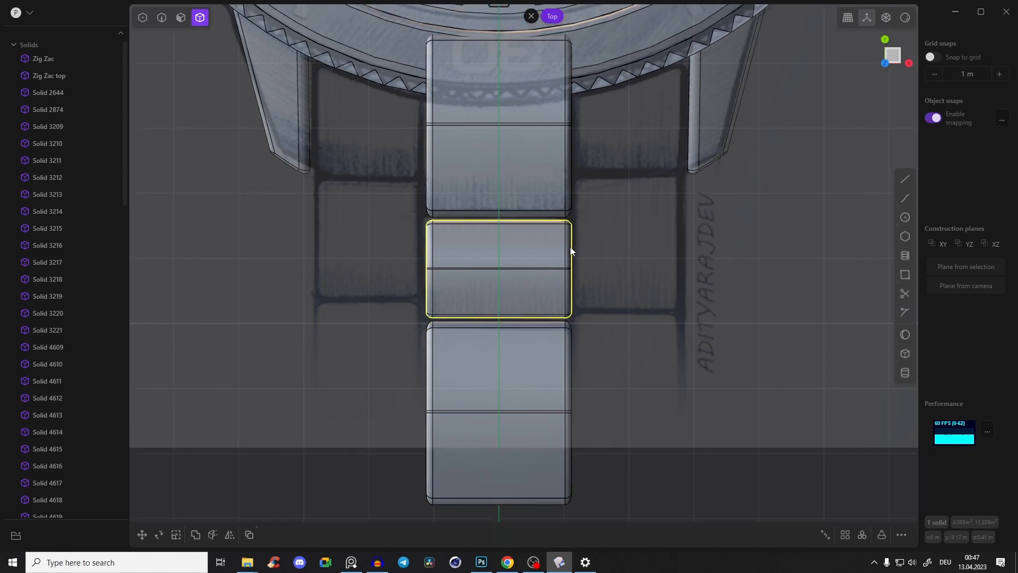
key("d")
left_click(671, 219)
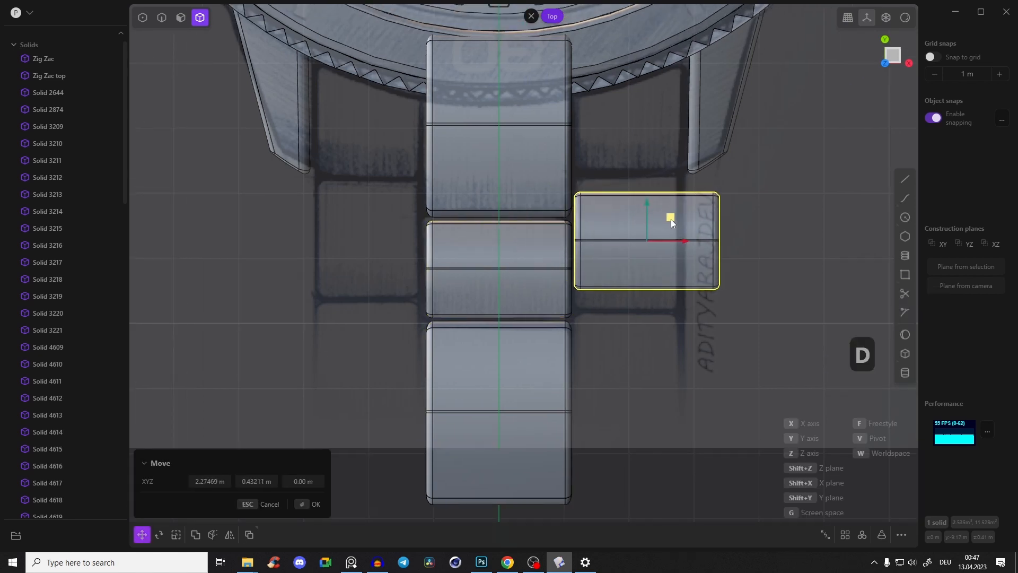
key("s")
left_click_drag(684, 240, 663, 242)
key("g")
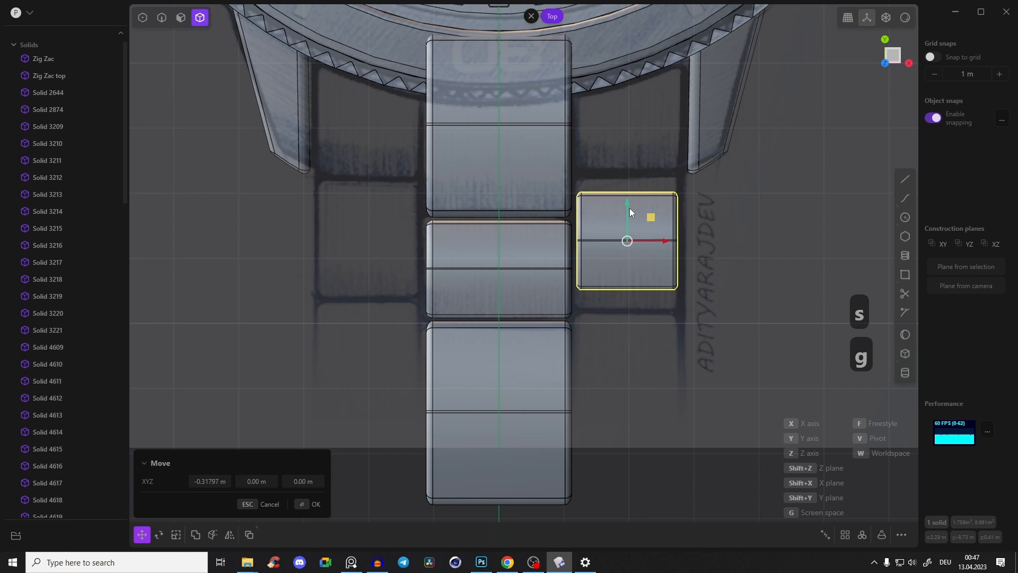
Duplicate the side link in place, scale the copy along Y to about 1.34 and shift it about 0.04 m down
key("shift+d")
left_click_drag(626, 204, 656, 222)
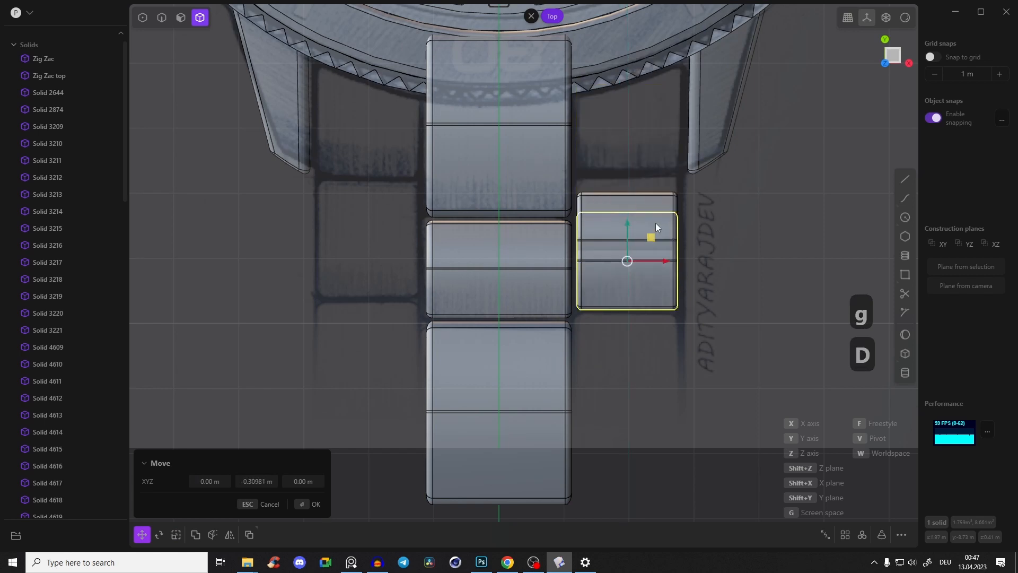
key("Escape")
key("shift+s")
key("s")
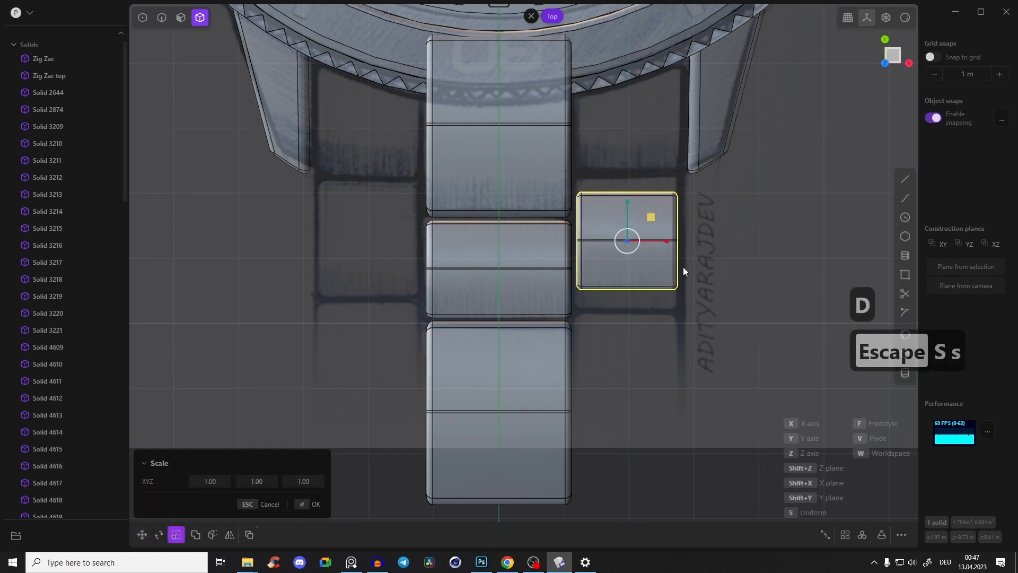
left_click_drag(629, 207, 650, 187)
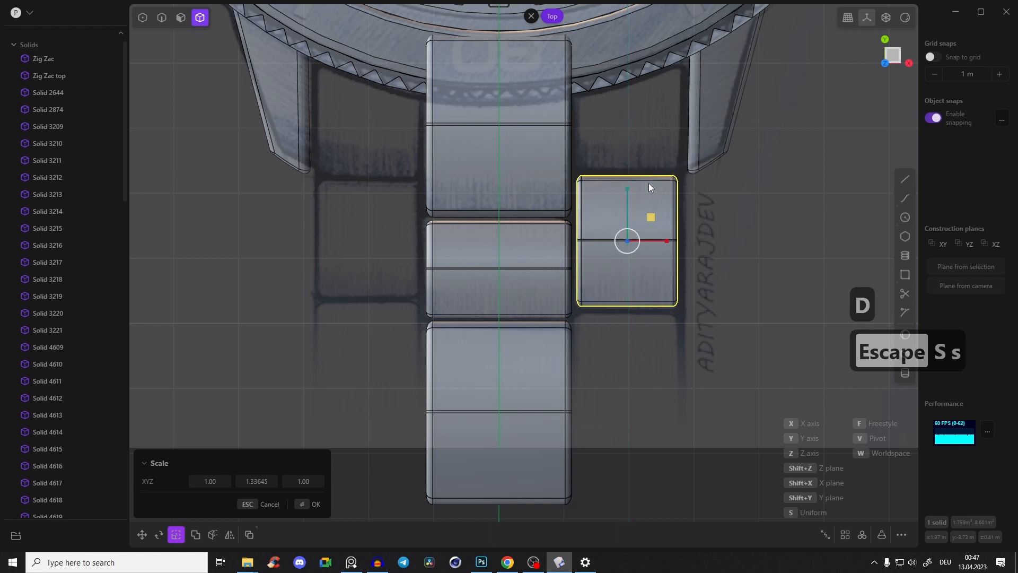
key("g")
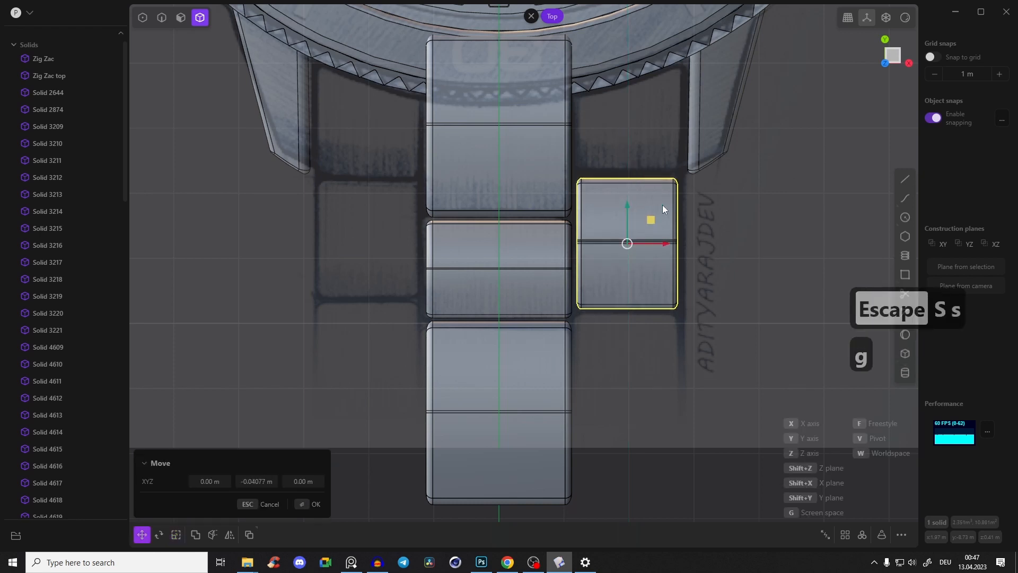
left_click(663, 205)
Duplicate the lengthened side link and move the copy about 2.04 m up Y, beside the lug
key("shift+s")
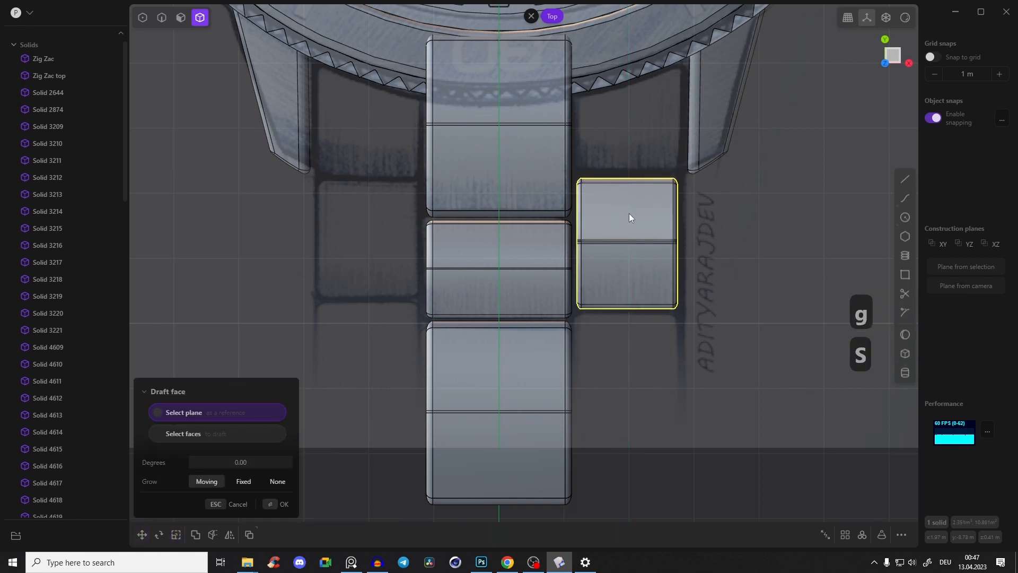
key("shift+d")
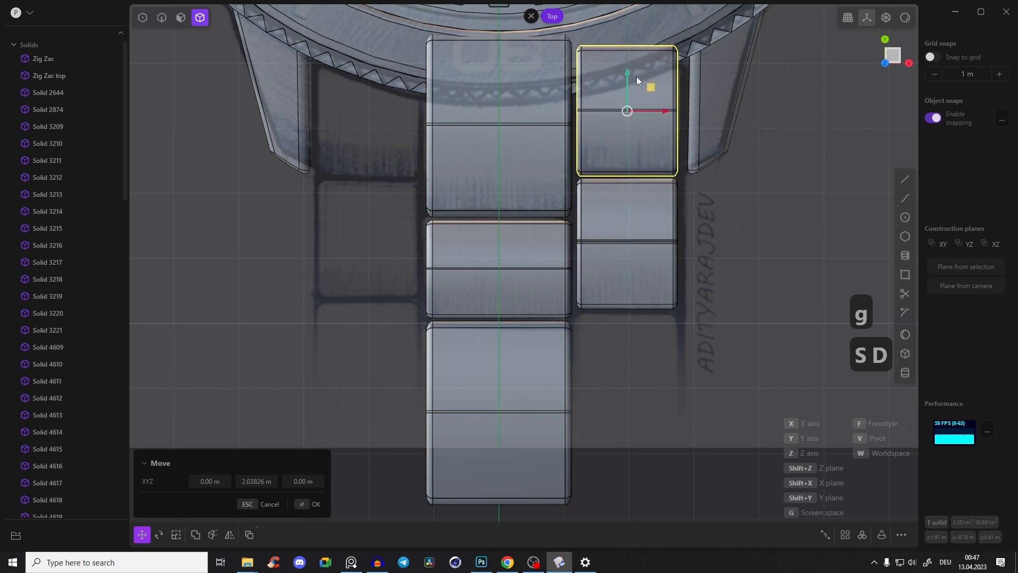
left_click(634, 76)
Move the lower lengthened side link about 2.11 m down Y and delete the leftover short side link
left_click(640, 225)
key("g")
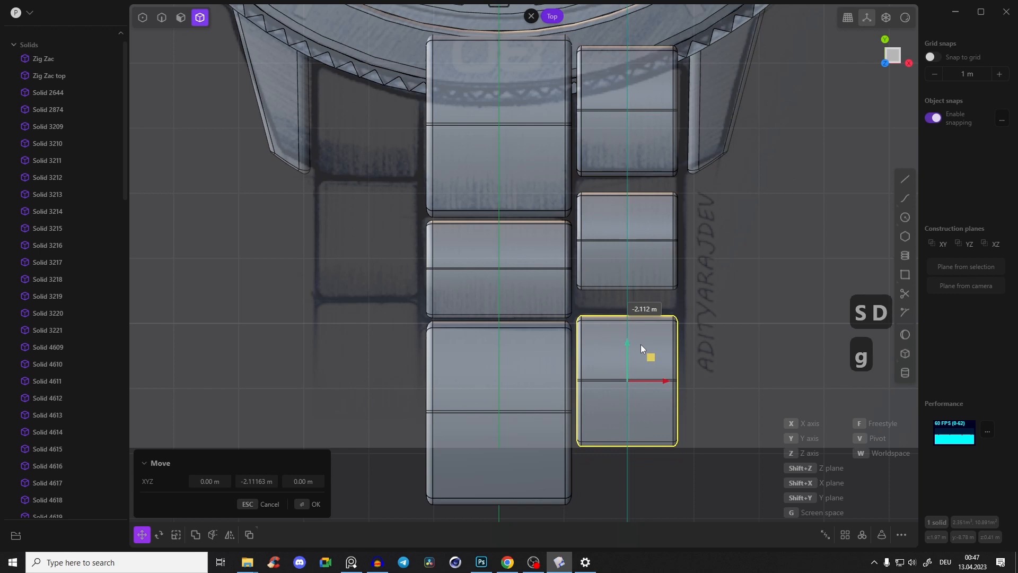
right_click(640, 345)
left_click(659, 262)
key("x")
Duplicate the lowest side link and move the copy about 2.1 m up Y into the middle gap
left_click(642, 368)
key("shift+d")
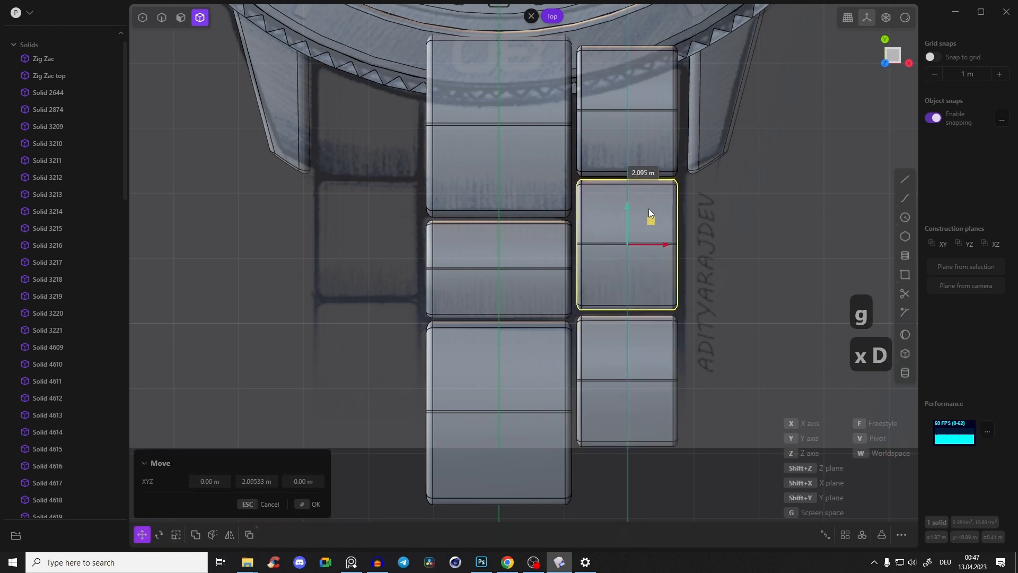
left_click(647, 208)
left_click(737, 361)
Select all three right side links and mirror them along X to the other side of the centre links
left_click(642, 389)
left_click(631, 275)
left_click(648, 117)
middle_click_drag(647, 117, 649, 325)
left_click(891, 54)
middle_click_drag(633, 237, 683, 241, "shift")
scroll(675, 244, "down", 1)
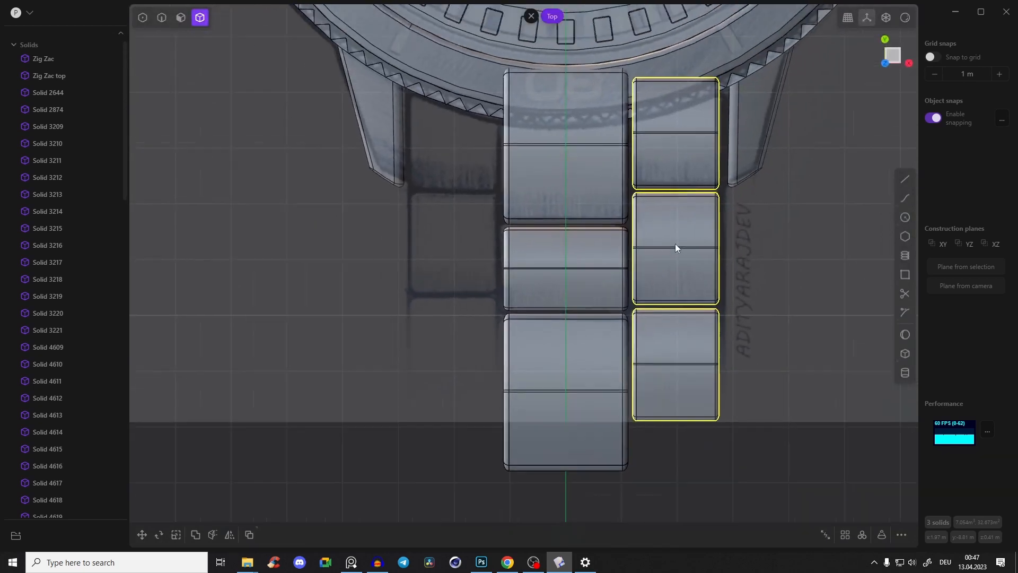
middle_click_drag(589, 281, 581, 400, "shift")
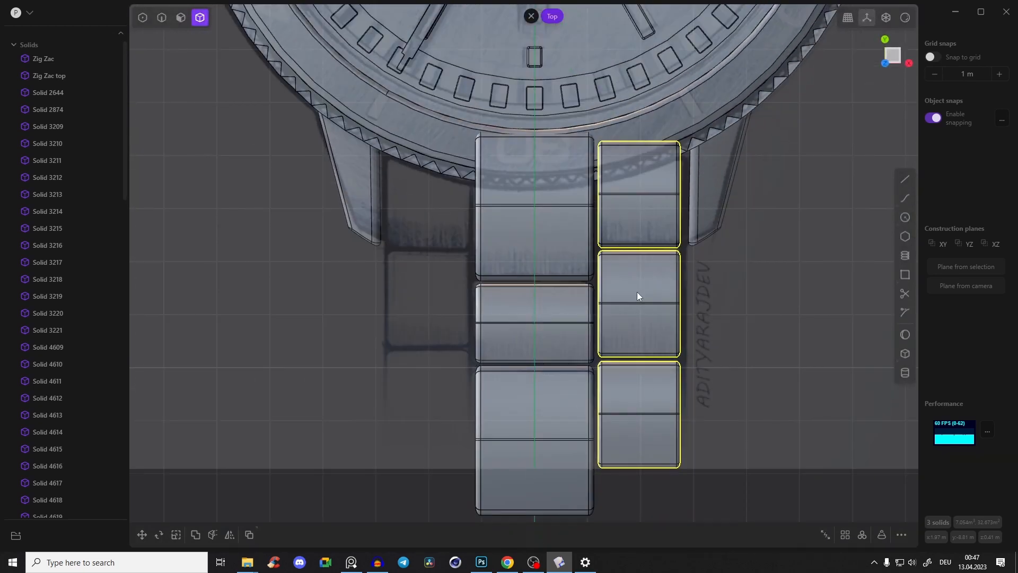
key("alt+x")
key("x")
key("Return")
In the top view, select all nine bracelet links and mirror them along Y to the opposite end of the watch
middle_click_drag(599, 327, 698, 412)
left_click(896, 63)
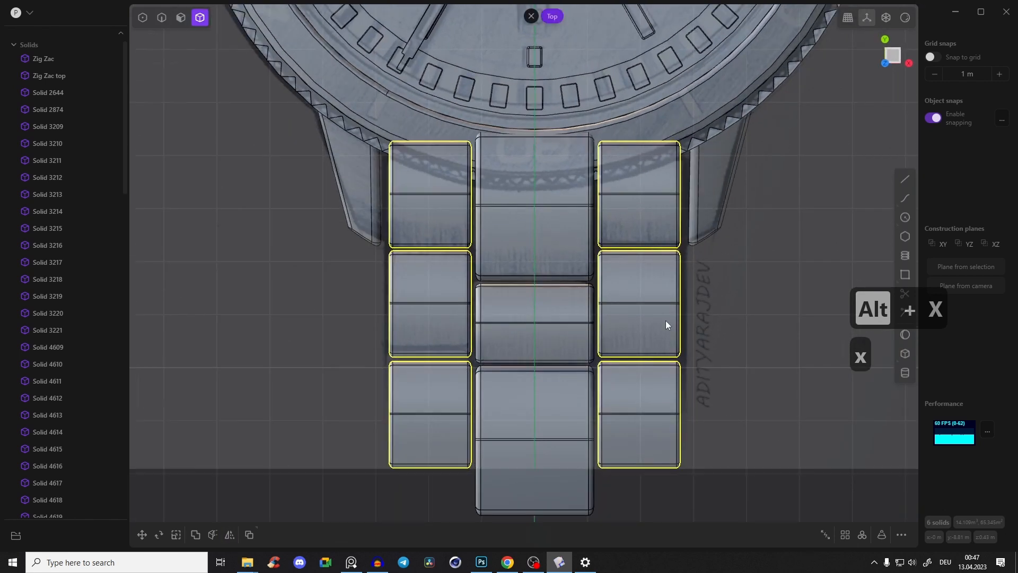
scroll(666, 320, "down", 3)
left_click_drag(482, 493, 620, 151, "shift")
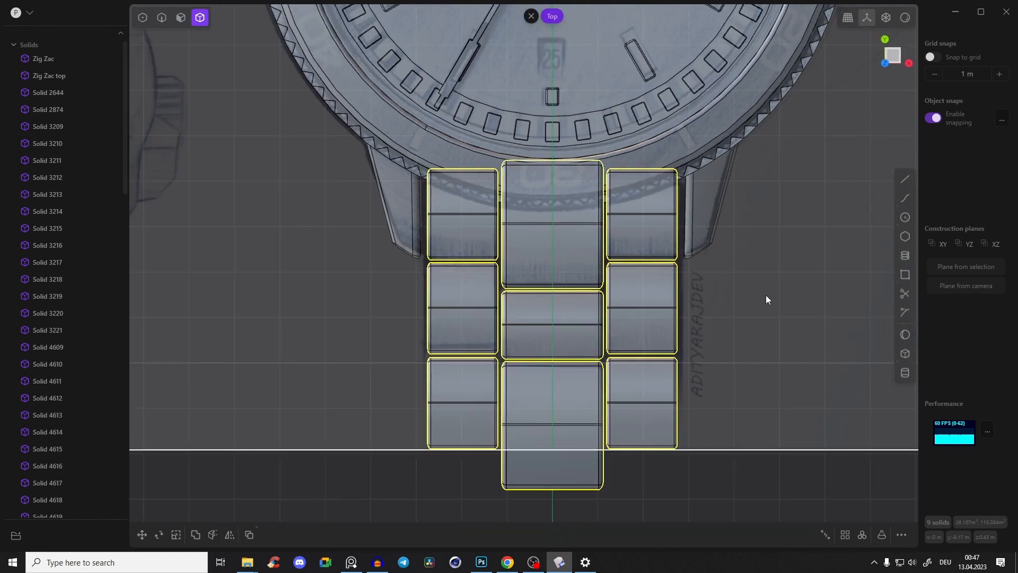
key("alt+x")
middle_click_drag(709, 77, 658, 287, "shift")
scroll(657, 288, "down", 3)
scroll(657, 287, "down", 3)
key("y")
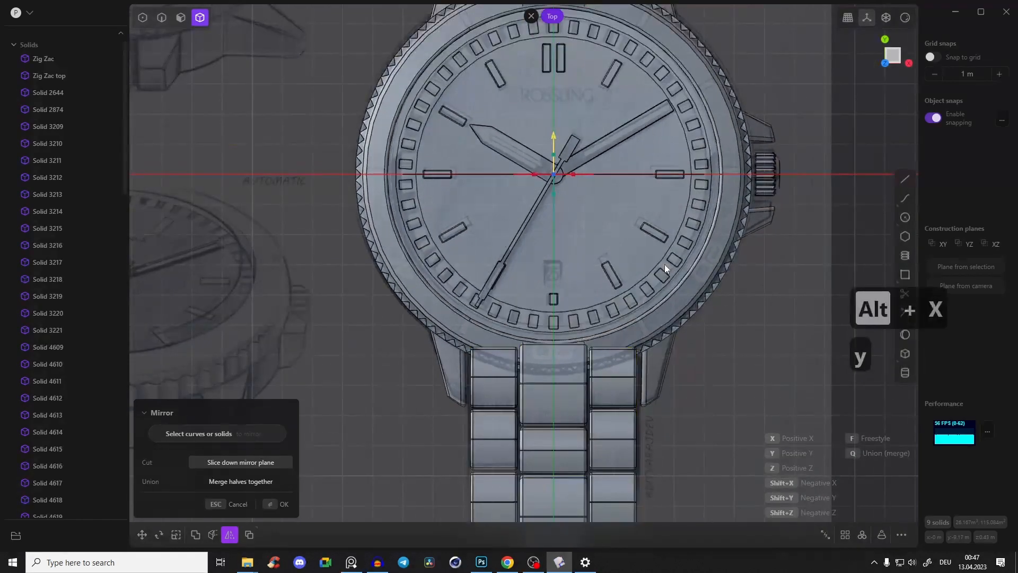
middle_click_drag(729, 217, 719, 382, "shift")
right_click(740, 243)
Deselect the links and hide the reference image Empty 0
middle_click_drag(740, 244, 727, 140)
left_click(813, 107)
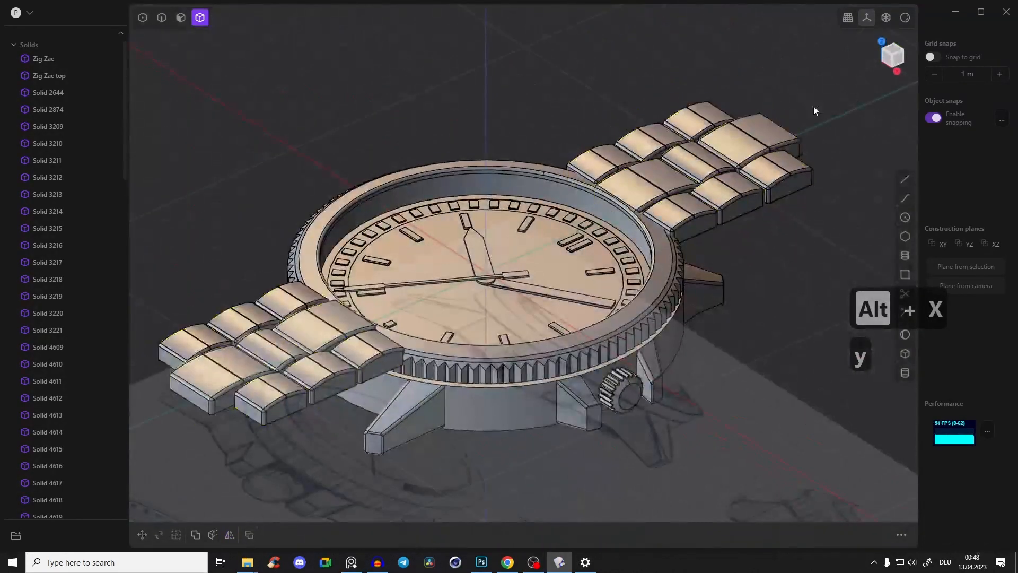
scroll(74, 436, "down", 20)
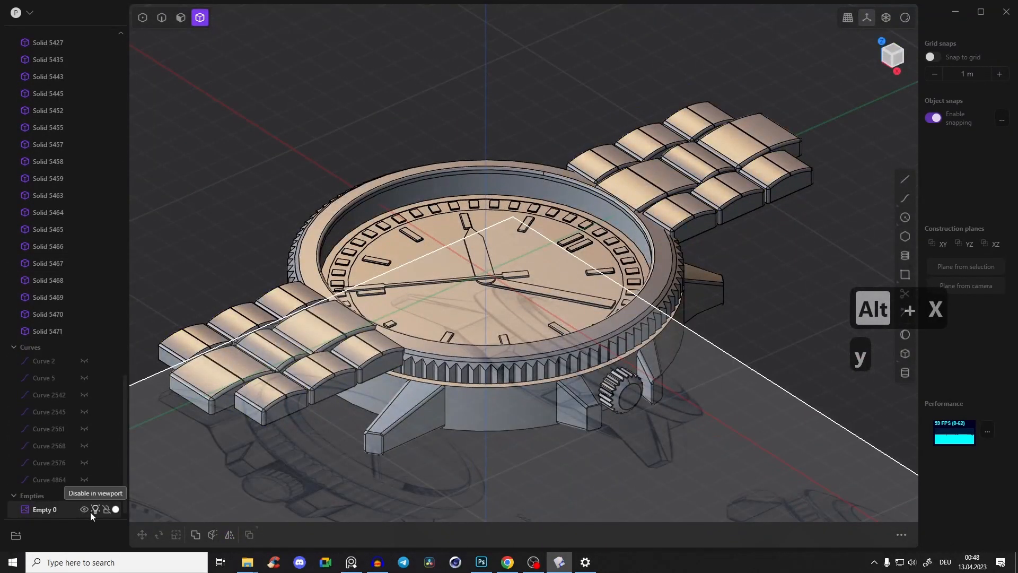
left_click(85, 510)
Select the bracelet links at both ends and, in the right view, move them about 1.82 m down Z to lug height
middle_click_drag(244, 99, 266, 125)
middle_click_drag(523, 280, 533, 161, "shift")
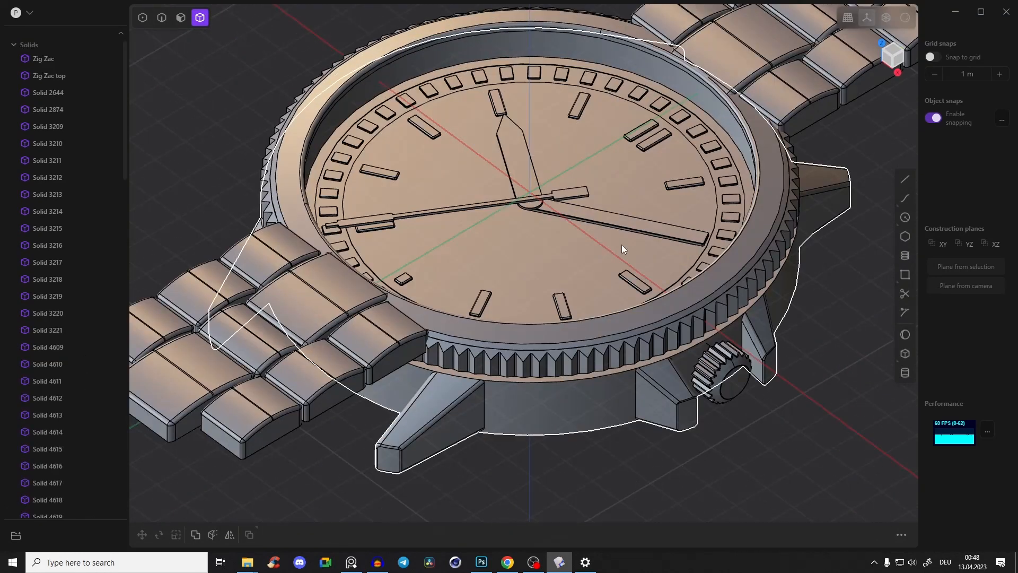
middle_click_drag(621, 244, 460, 108)
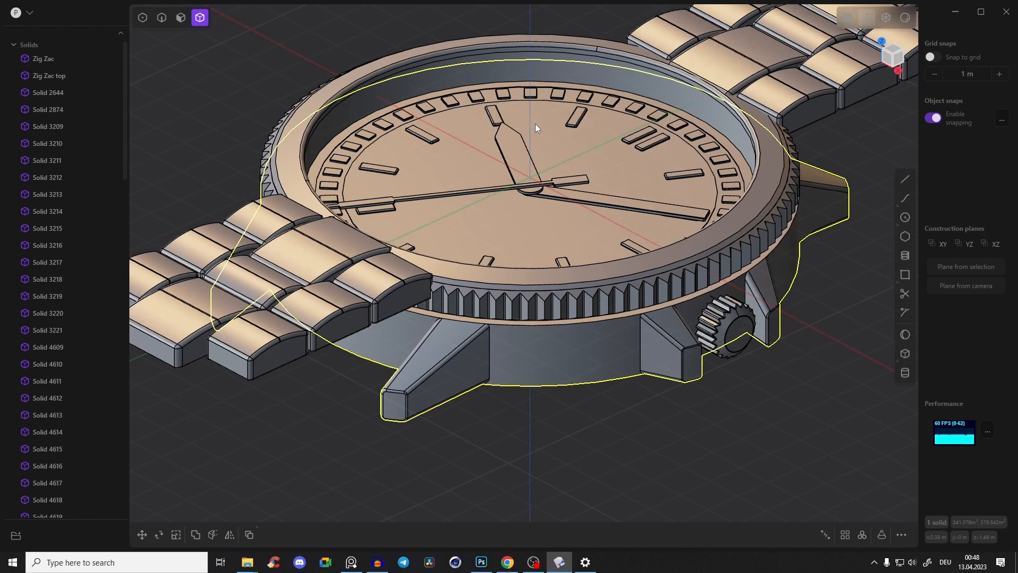
middle_click_drag(535, 120, 466, 120)
middle_click_drag(524, 84, 479, 81)
scroll(549, 154, "down", 6)
middle_click_drag(564, 147, 677, 130)
left_click(627, 148)
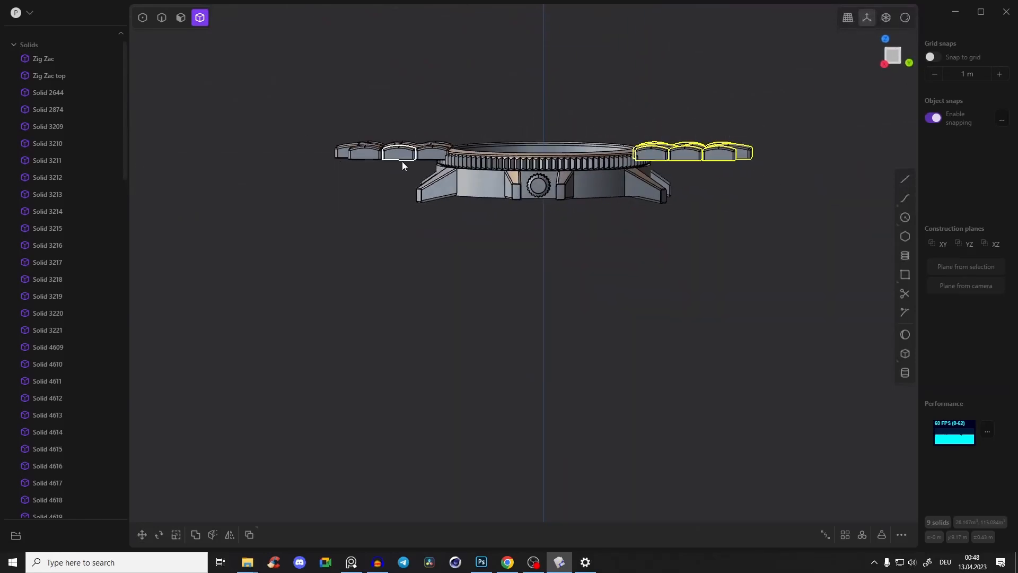
left_click_drag(424, 171, 322, 104)
left_click(913, 57)
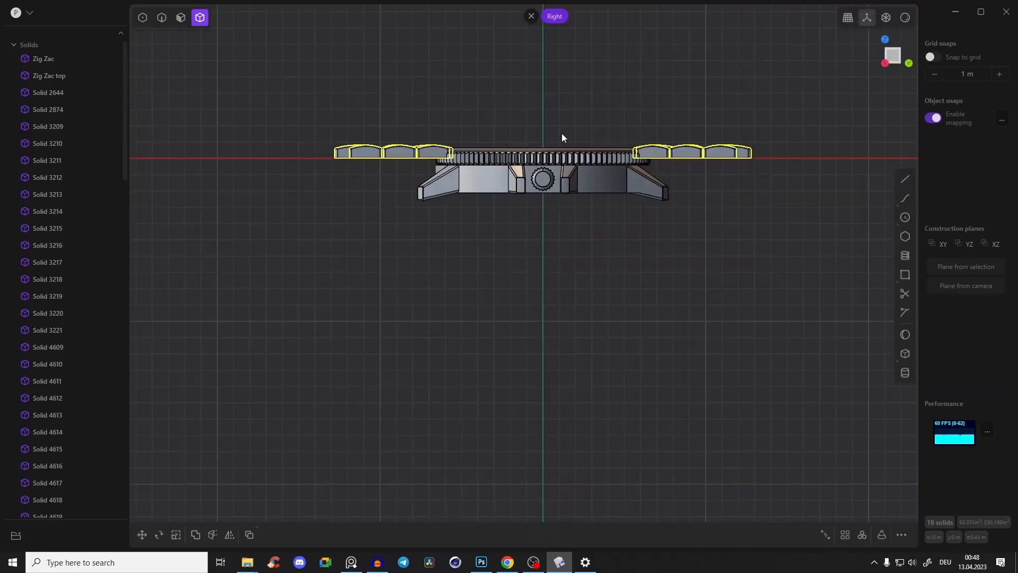
key("g")
key("z")
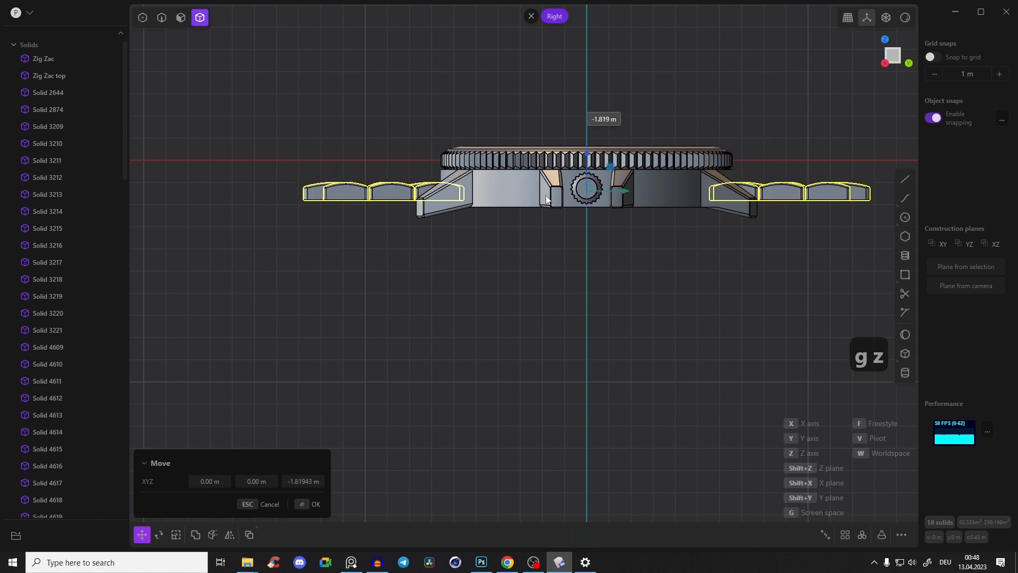
middle_click_drag(587, 171, 629, 322)
left_click(550, 332)
Deselect the links and examine how the lowered bracelet sections meet the case and lugs
scroll(513, 310, "up", 5)
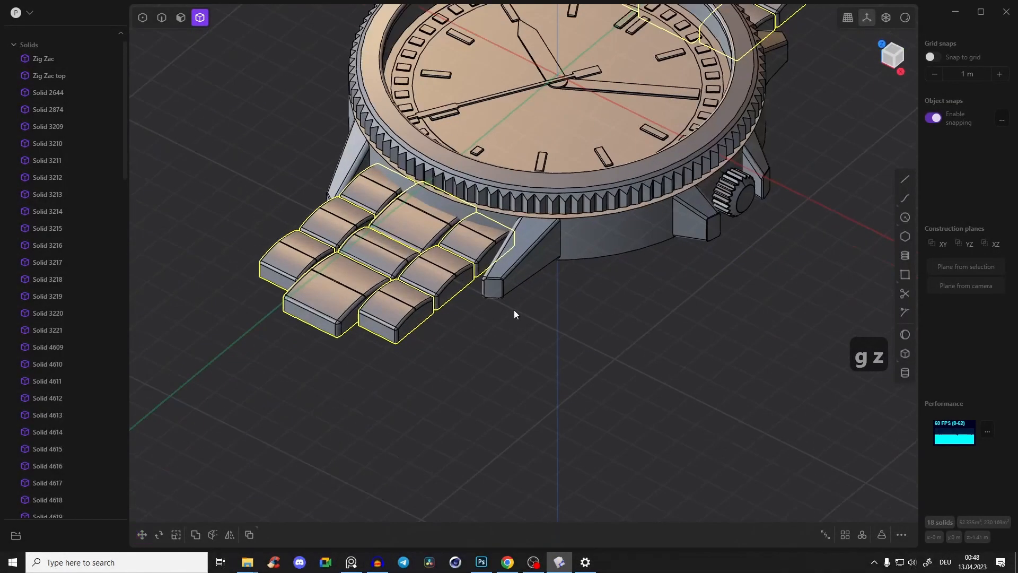
left_click(563, 348)
middle_click_drag(563, 347, 573, 196)
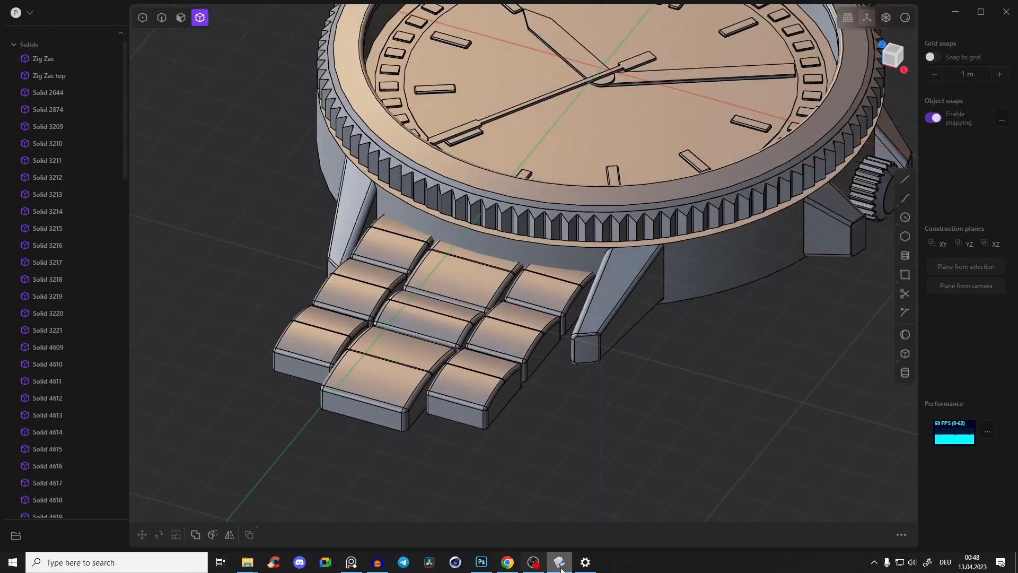
left_click(533, 565)
left_click(531, 569)
scroll(765, 256, "down", 5)
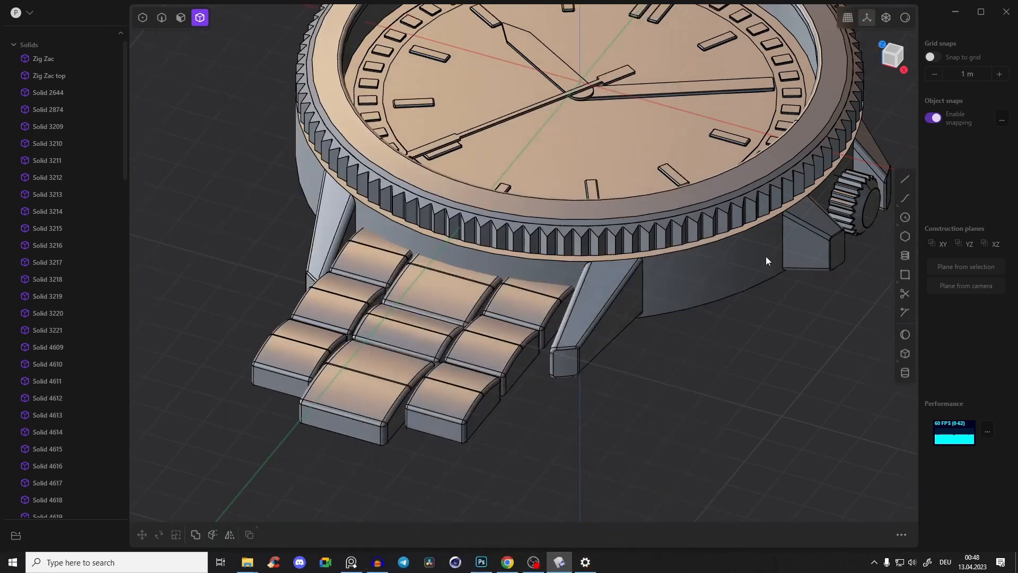
middle_click_drag(563, 301, 746, 165)
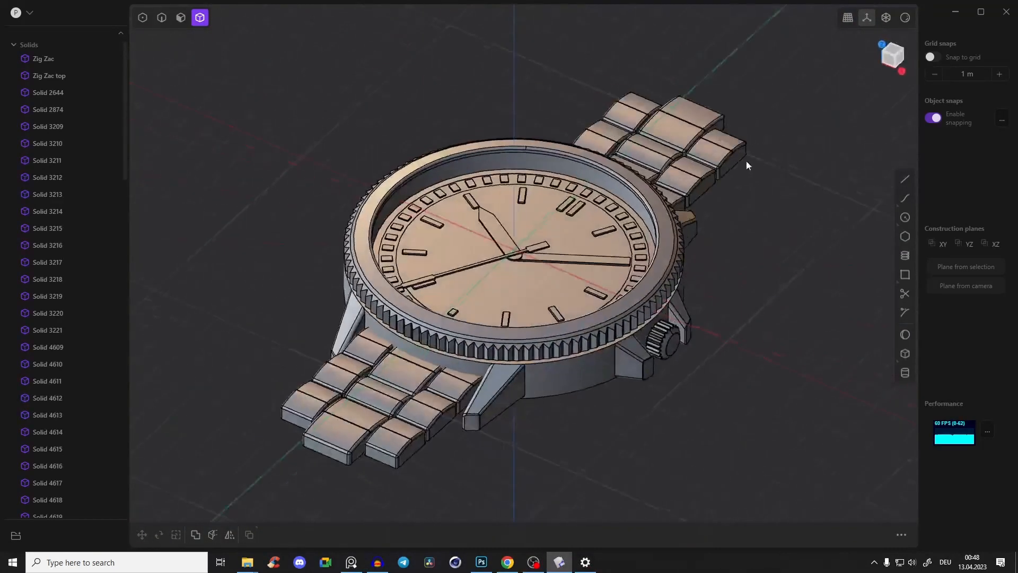
Change the viewport shading of the whole watch model to the glossy red material and hide its edge lines
left_click(905, 17)
left_click(876, 58)
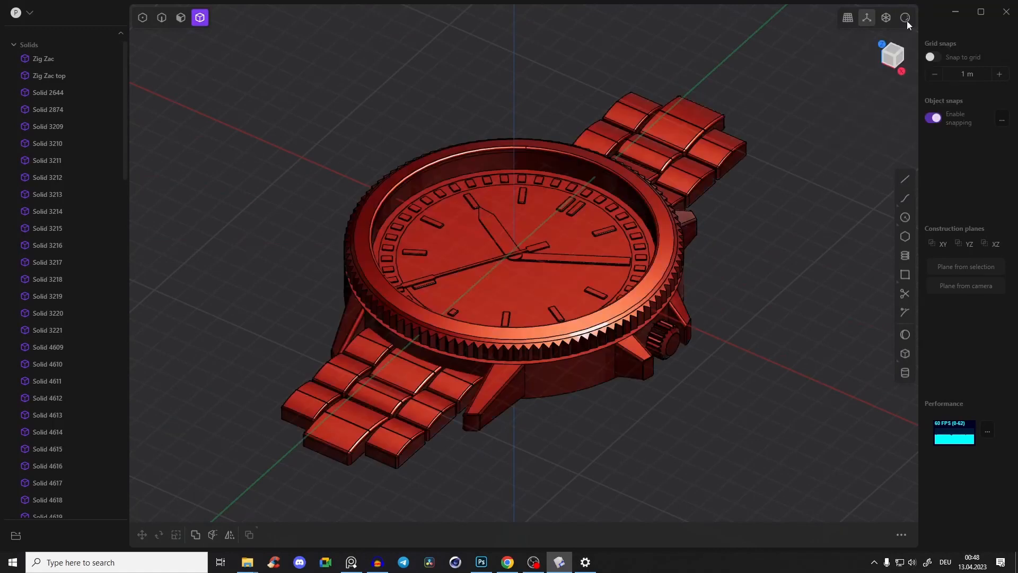
middle_click_drag(758, 283, 637, 310)
mouse_move(726, 285)
middle_mouse_down()
mouse_move(546, 229)
mouse_move(572, 252)
mouse_move(589, 307)
mouse_move(602, 281)
mouse_move(687, 329)
mouse_move(719, 314)
mouse_move(744, 272)
mouse_move(721, 214)
mouse_move(740, 189)
mouse_move(709, 243)
mouse_move(601, 273)
mouse_move(529, 216)
mouse_move(437, 193)
mouse_move(538, 332)
mouse_move(545, 221)
mouse_move(638, 234)
mouse_move(726, 398)
mouse_move(740, 302)
mouse_move(752, 309)
mouse_move(726, 282)
mouse_move(715, 297)
middle_mouse_up()
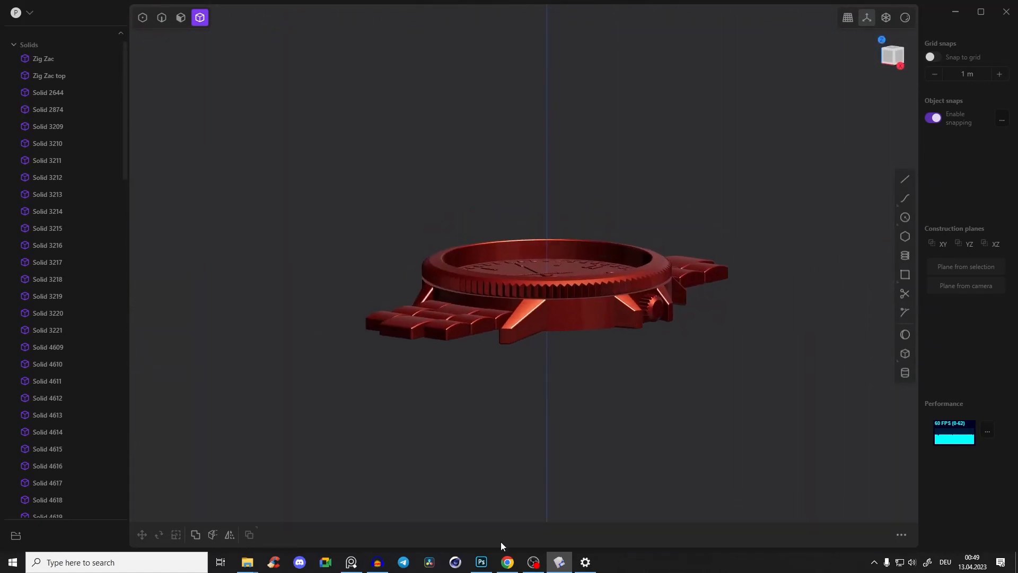
middle_click_drag(506, 436, 490, 477)
Compare the watch with the reference sketch board and examine its bezel, dial, lugs, crown and bracelet from several angles
left_click(362, 565)
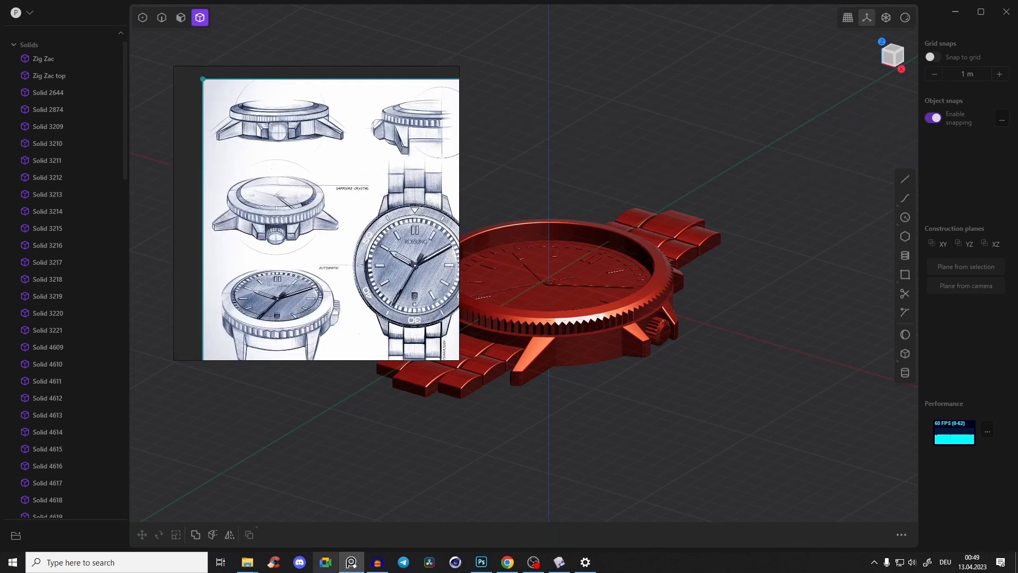
left_click(354, 564)
mouse_move(512, 269)
middle_mouse_down()
mouse_move(521, 315)
mouse_move(671, 314)
mouse_move(686, 291)
mouse_move(680, 237)
mouse_move(712, 252)
middle_mouse_up()
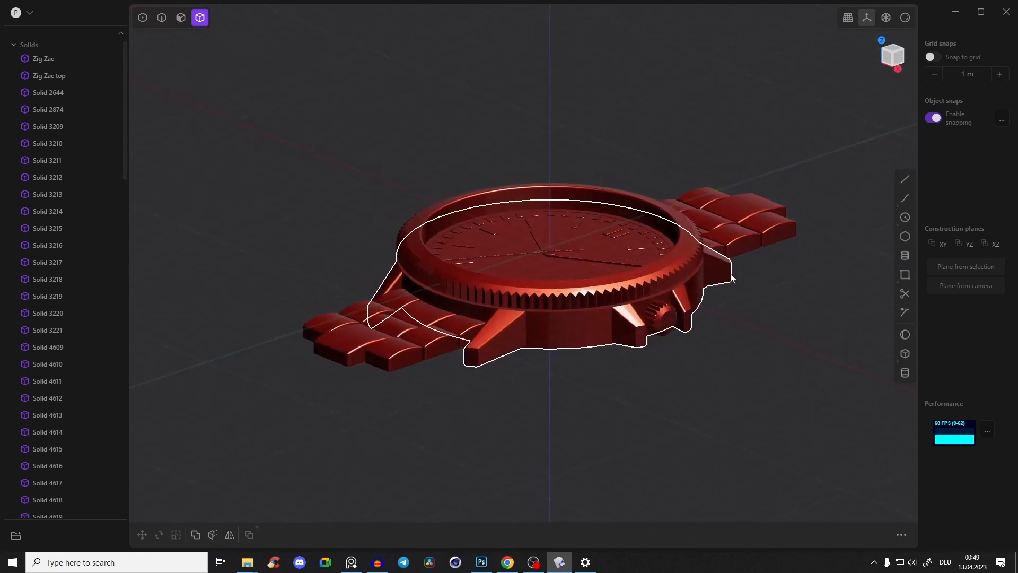
middle_click_drag(729, 286, 641, 347)
middle_click_drag(748, 303, 740, 269)
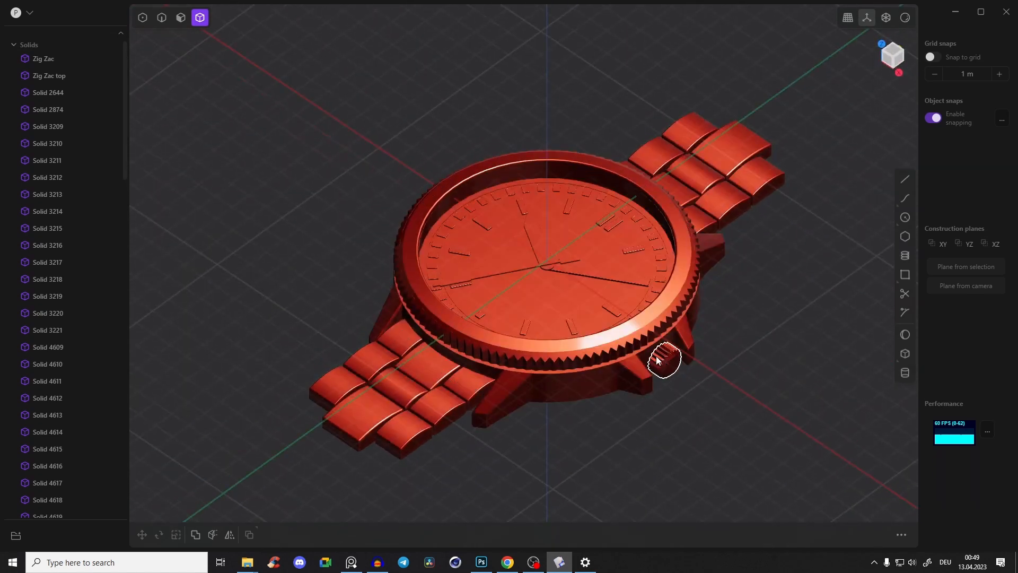
middle_click_drag(600, 381, 662, 354)
mouse_move(730, 264)
middle_mouse_down()
mouse_move(745, 254)
mouse_move(717, 290)
mouse_move(723, 263)
middle_mouse_up()
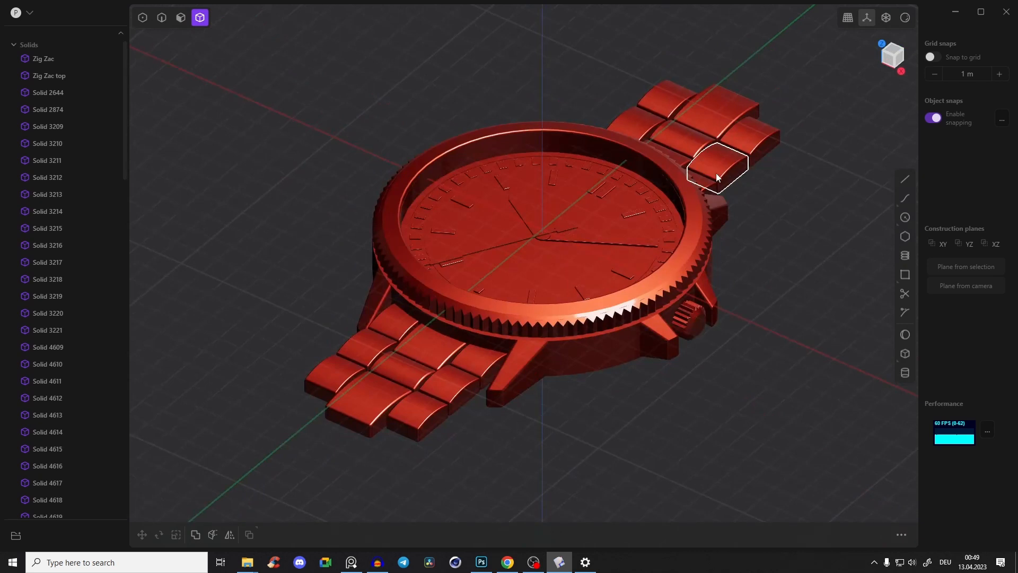
middle_click_drag(677, 208, 724, 255)
mouse_move(733, 255)
middle_mouse_down()
mouse_move(742, 270)
mouse_move(732, 244)
mouse_move(698, 319)
mouse_move(730, 262)
mouse_move(728, 238)
middle_mouse_up()
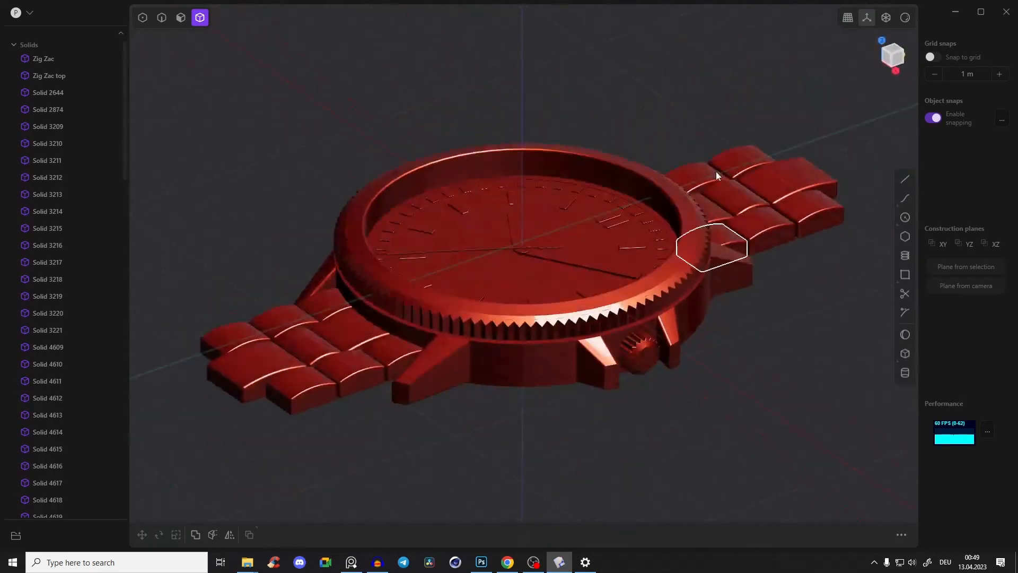
middle_click_drag(697, 290, 704, 339)
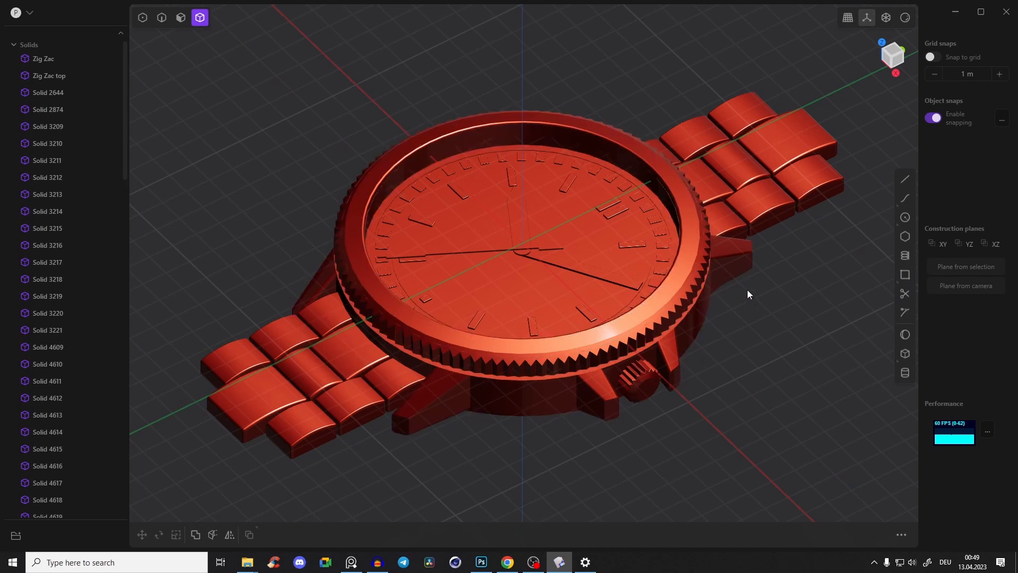
middle_click_drag(711, 320, 728, 311)
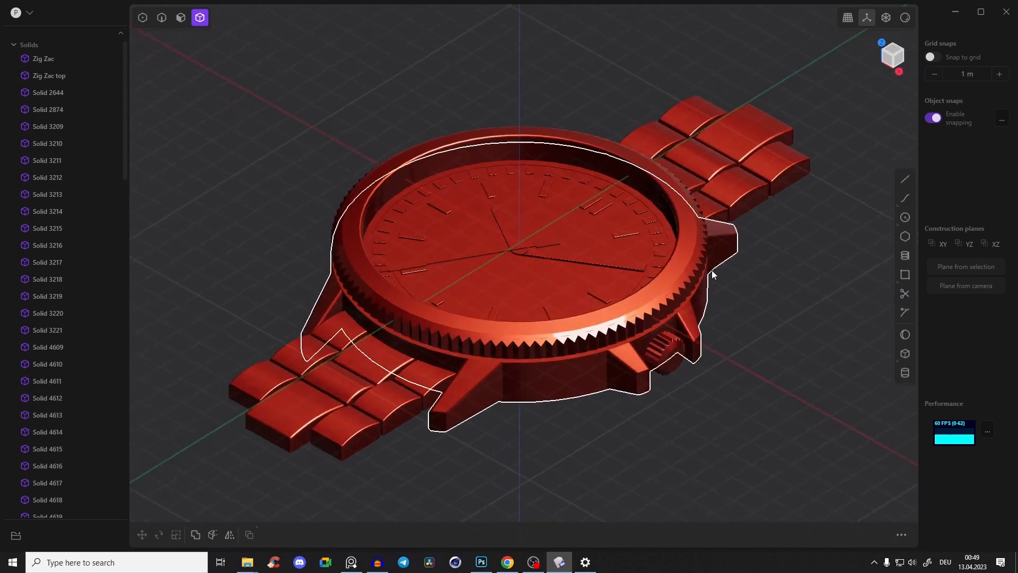